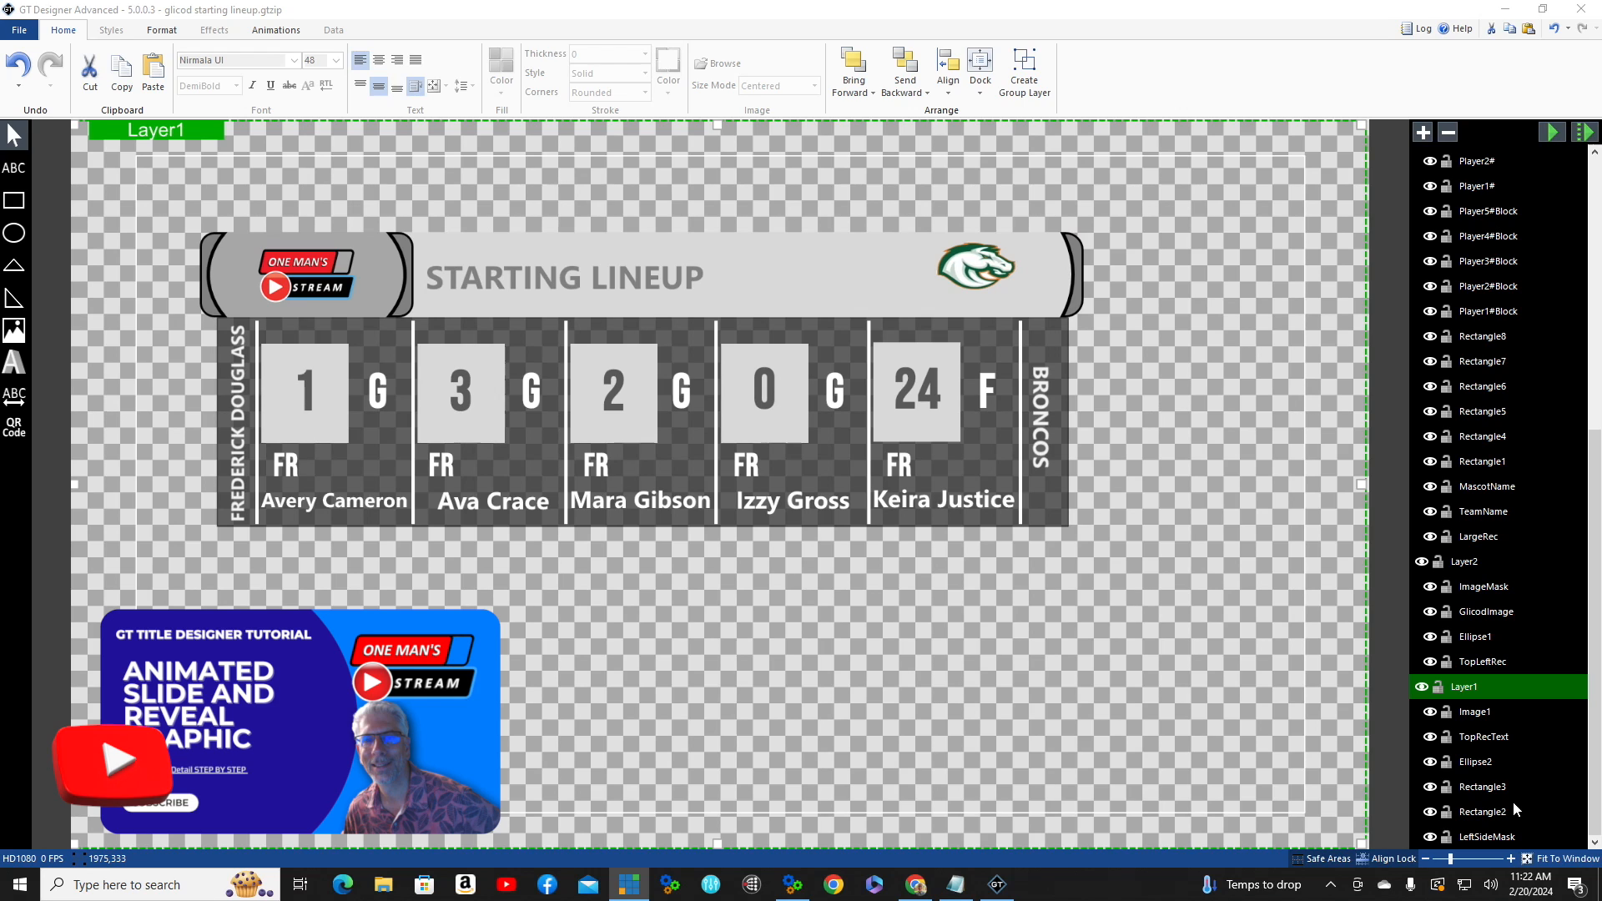
- Examine the header text, the logo image and the vertical team and mascot name elements of the lineup graphic
click(1484, 737)
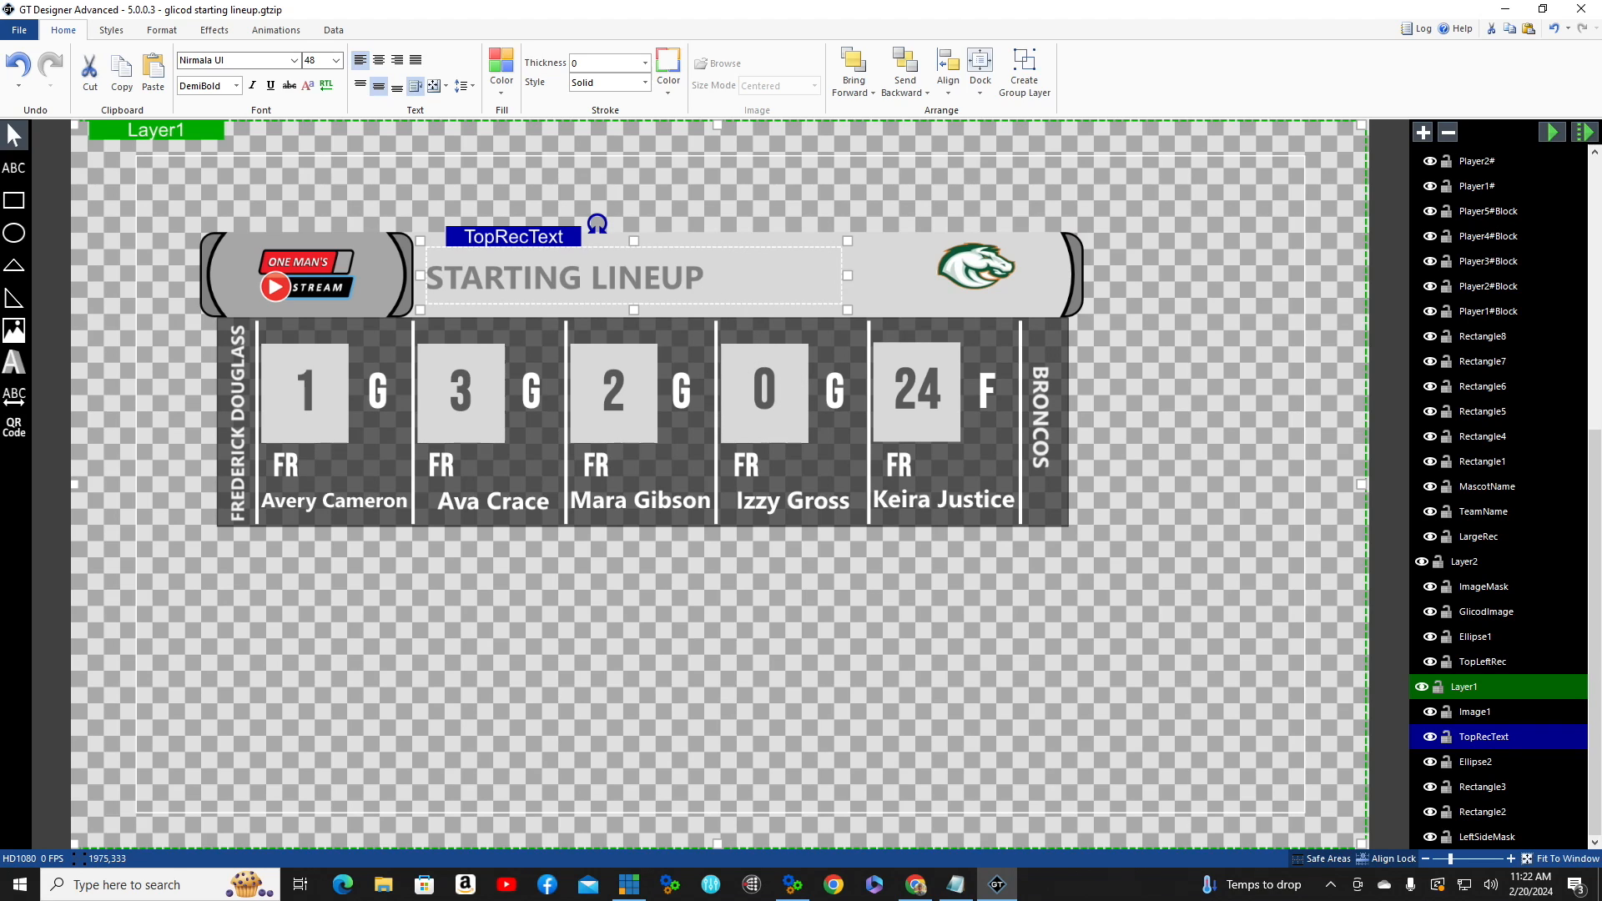
click(1475, 713)
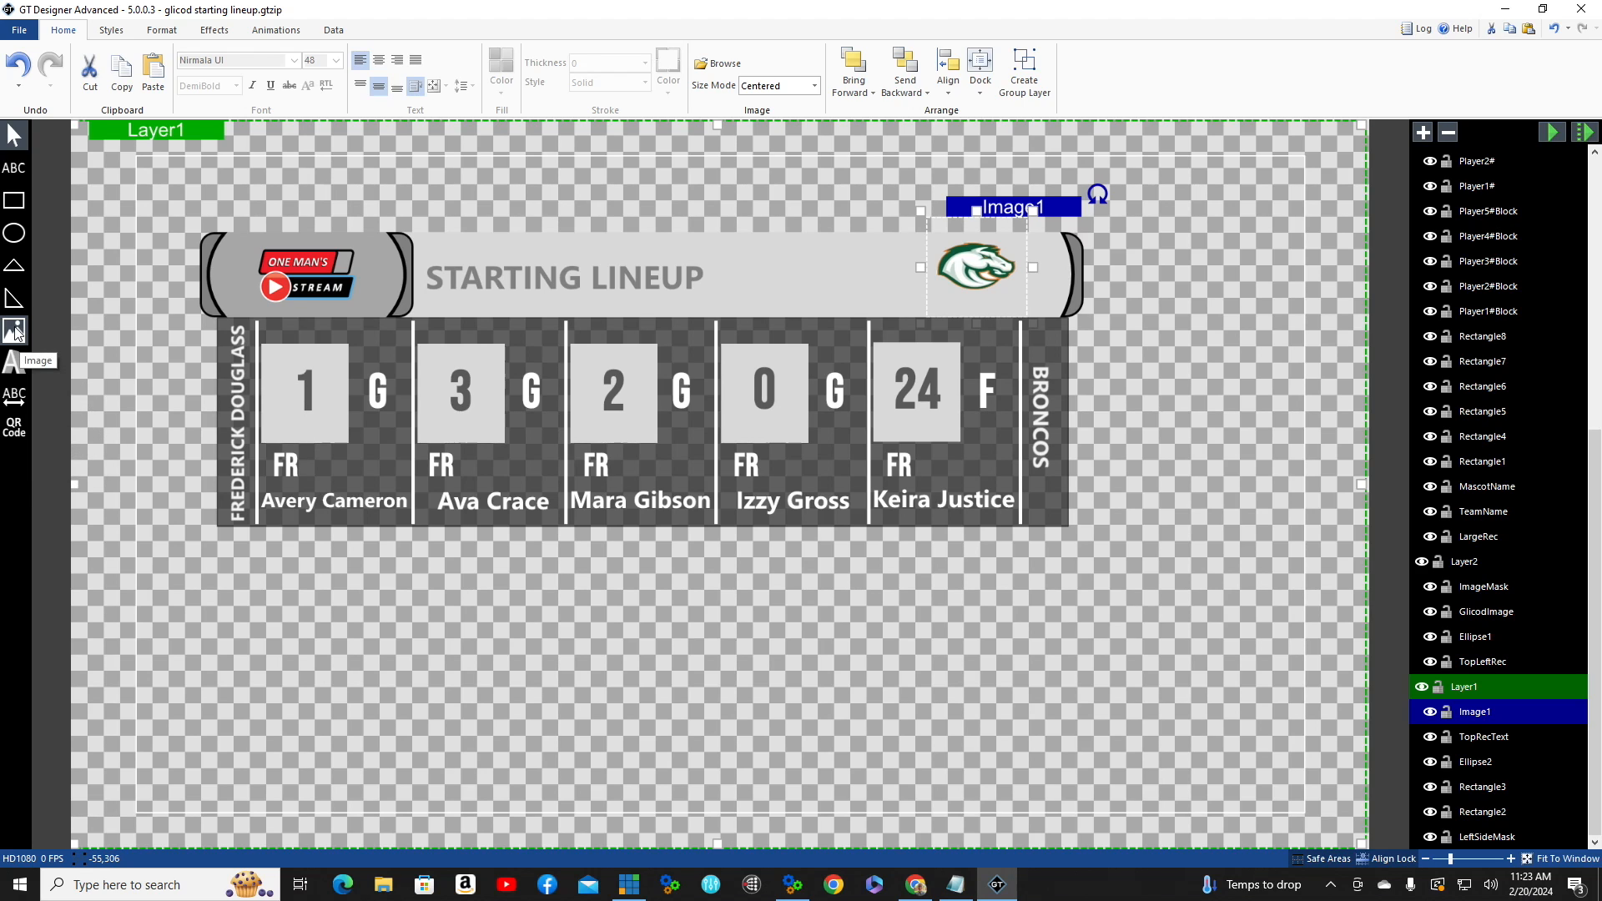
click(1481, 512)
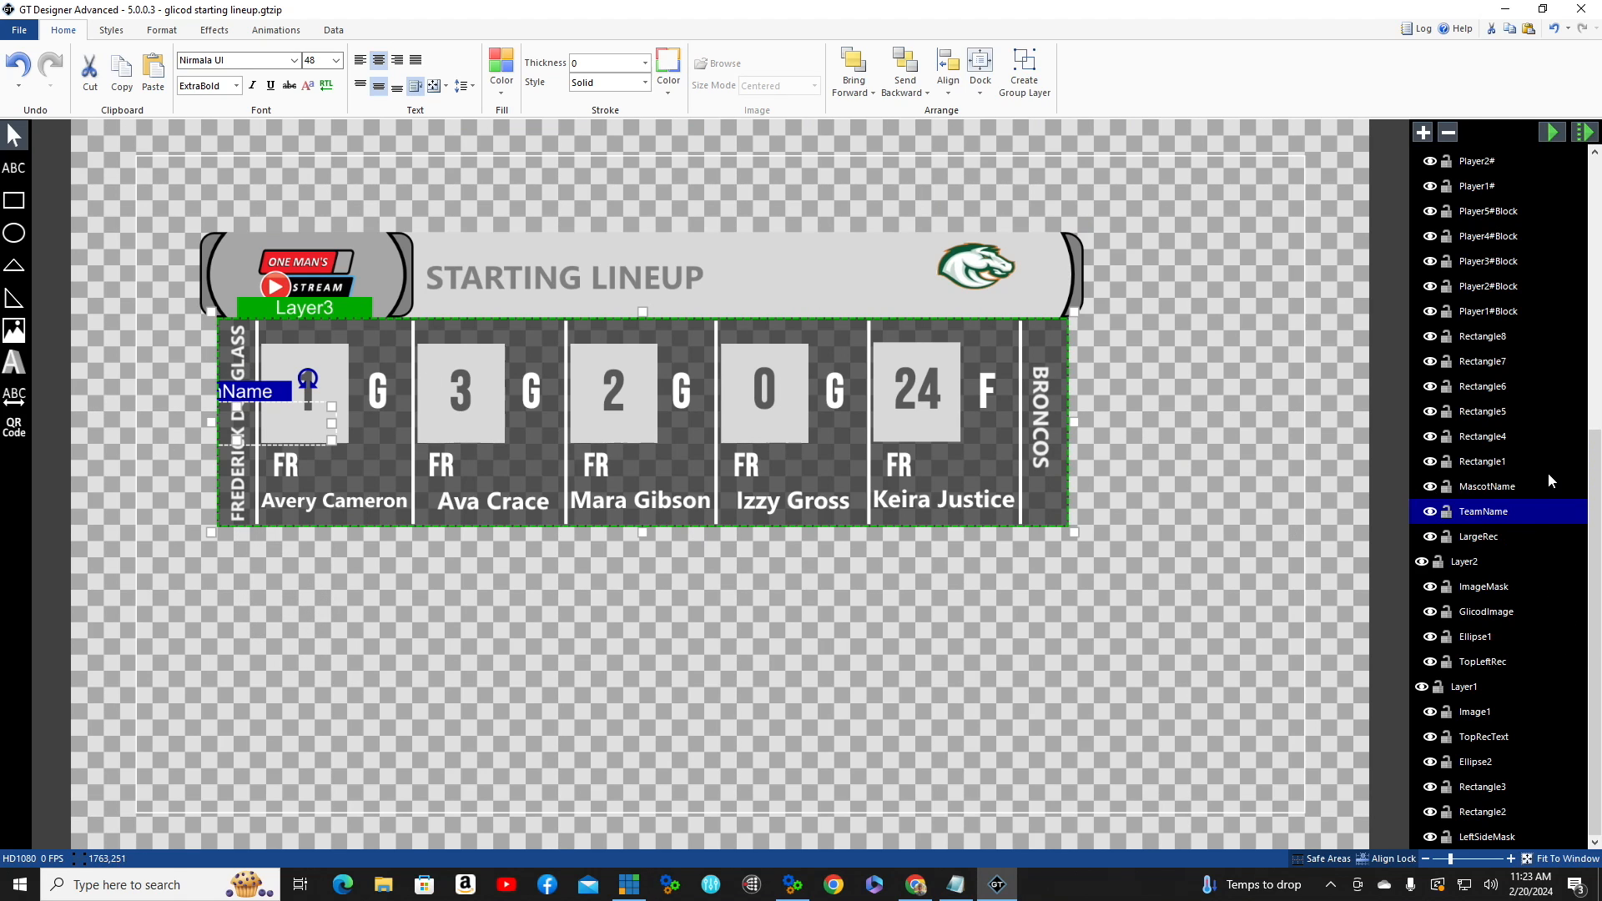
click(1494, 487)
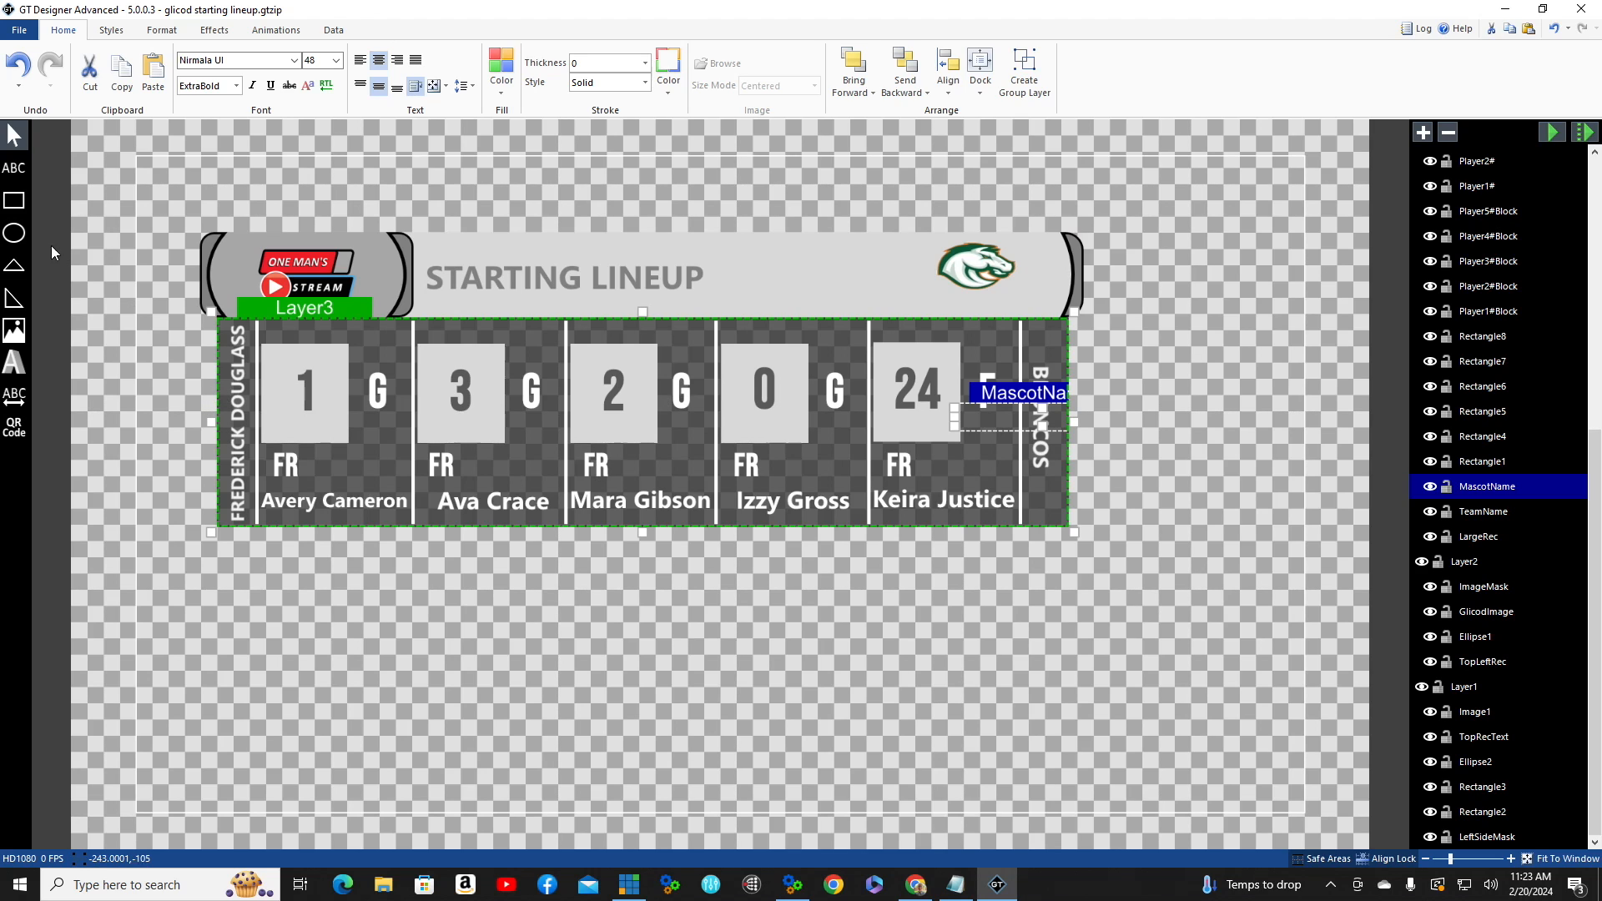
- Add a text block about 654 × 48 below the lineup graphic and center its text horizontally and vertically
click(14, 170)
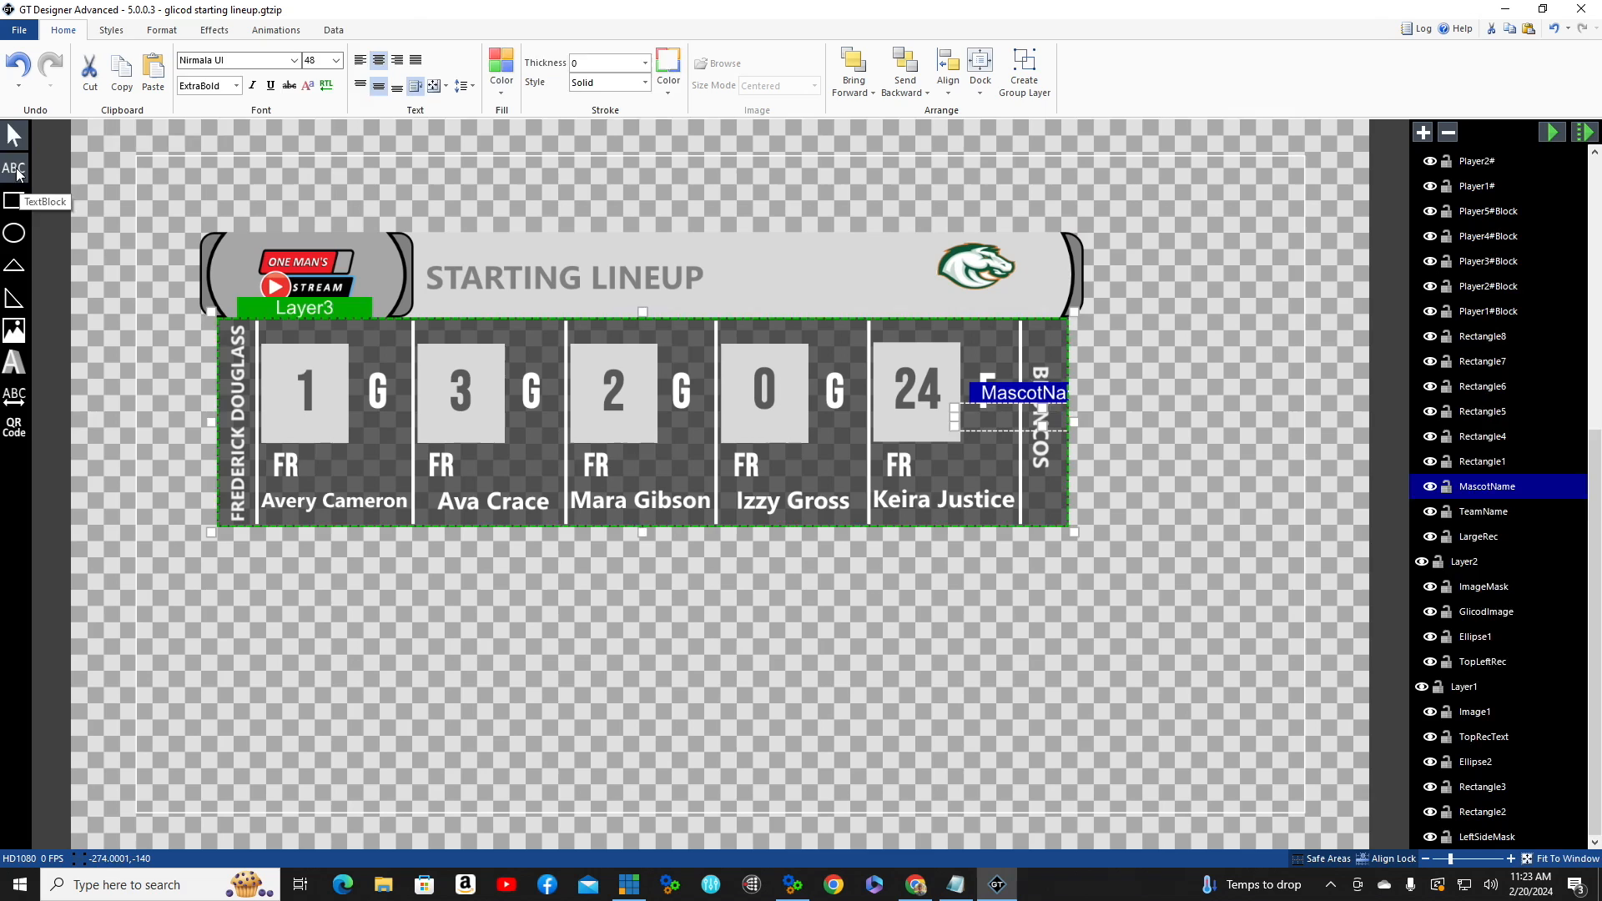
drag(419, 608, 863, 647)
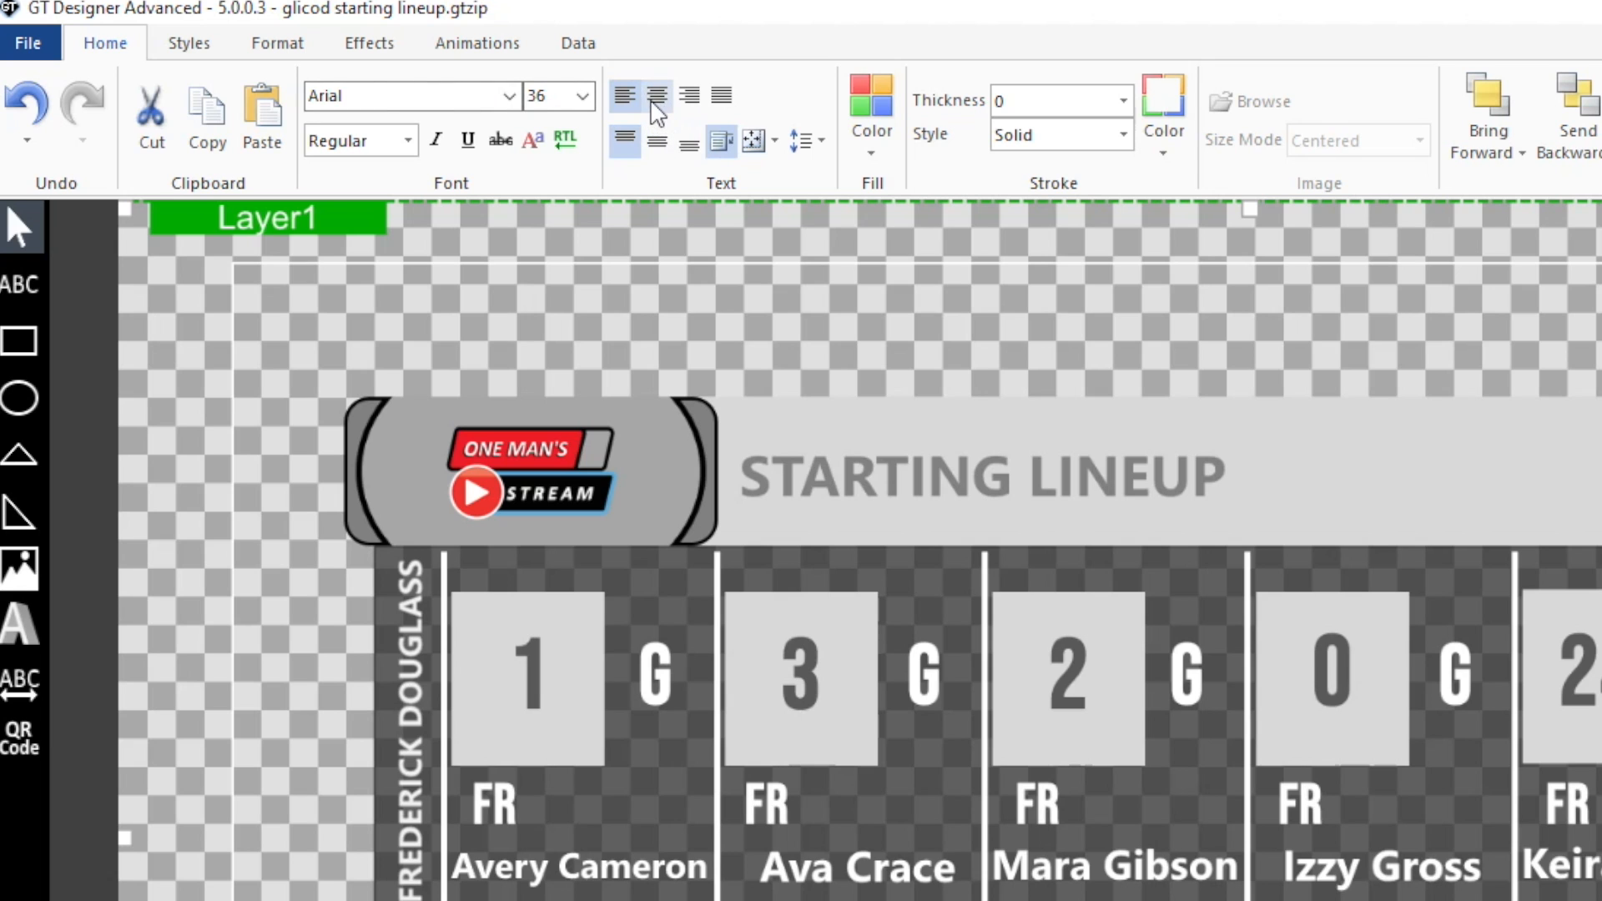
click(657, 95)
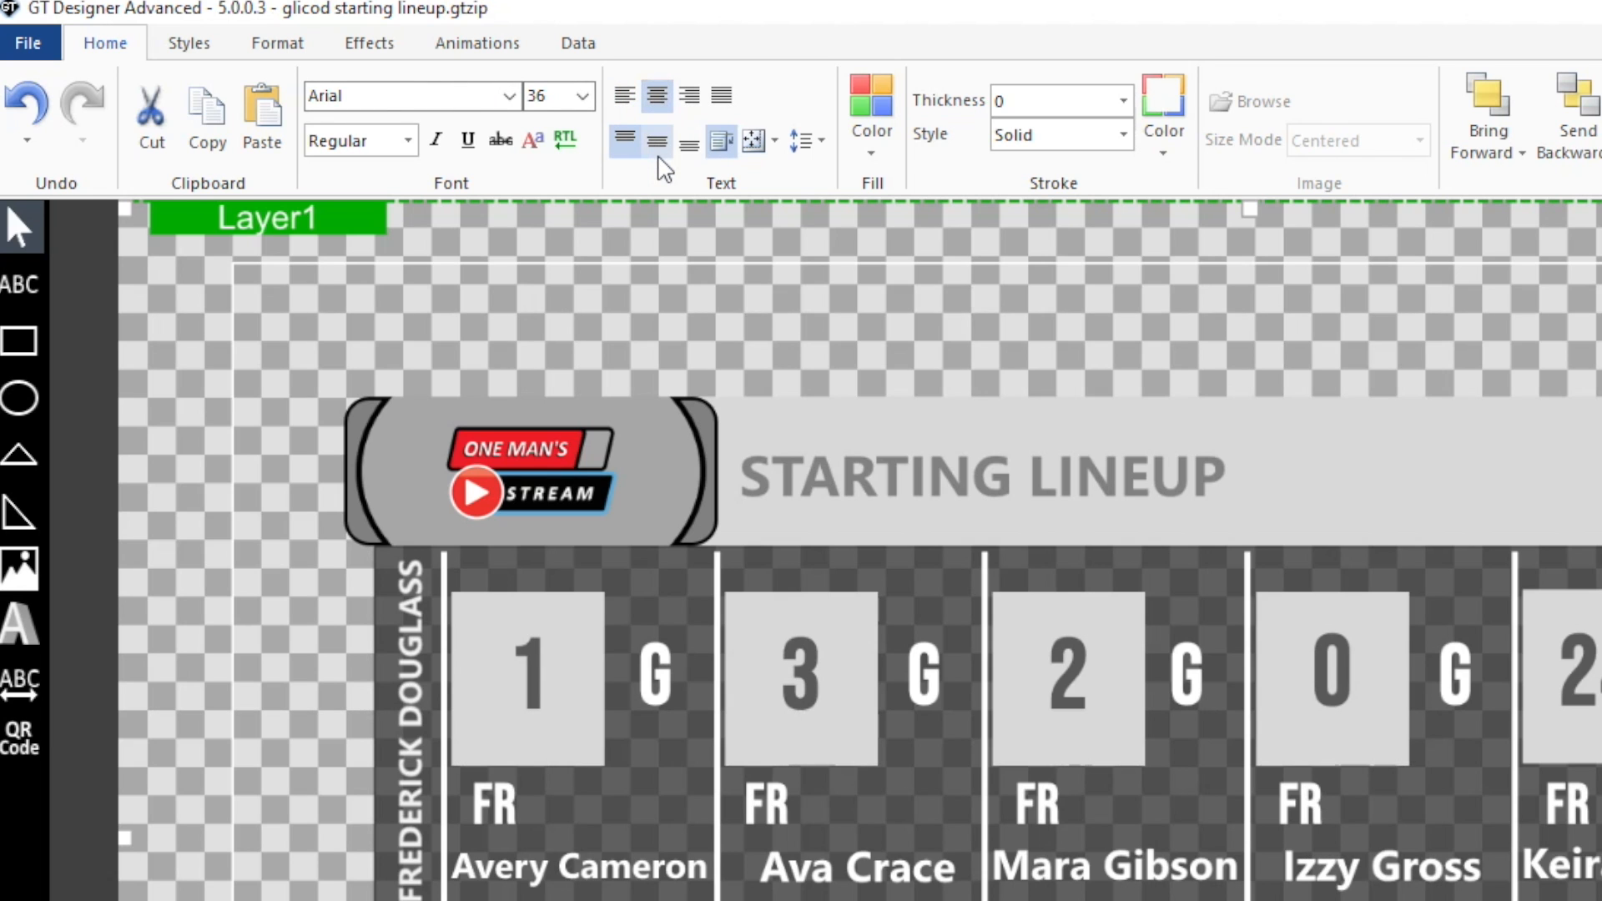
click(657, 144)
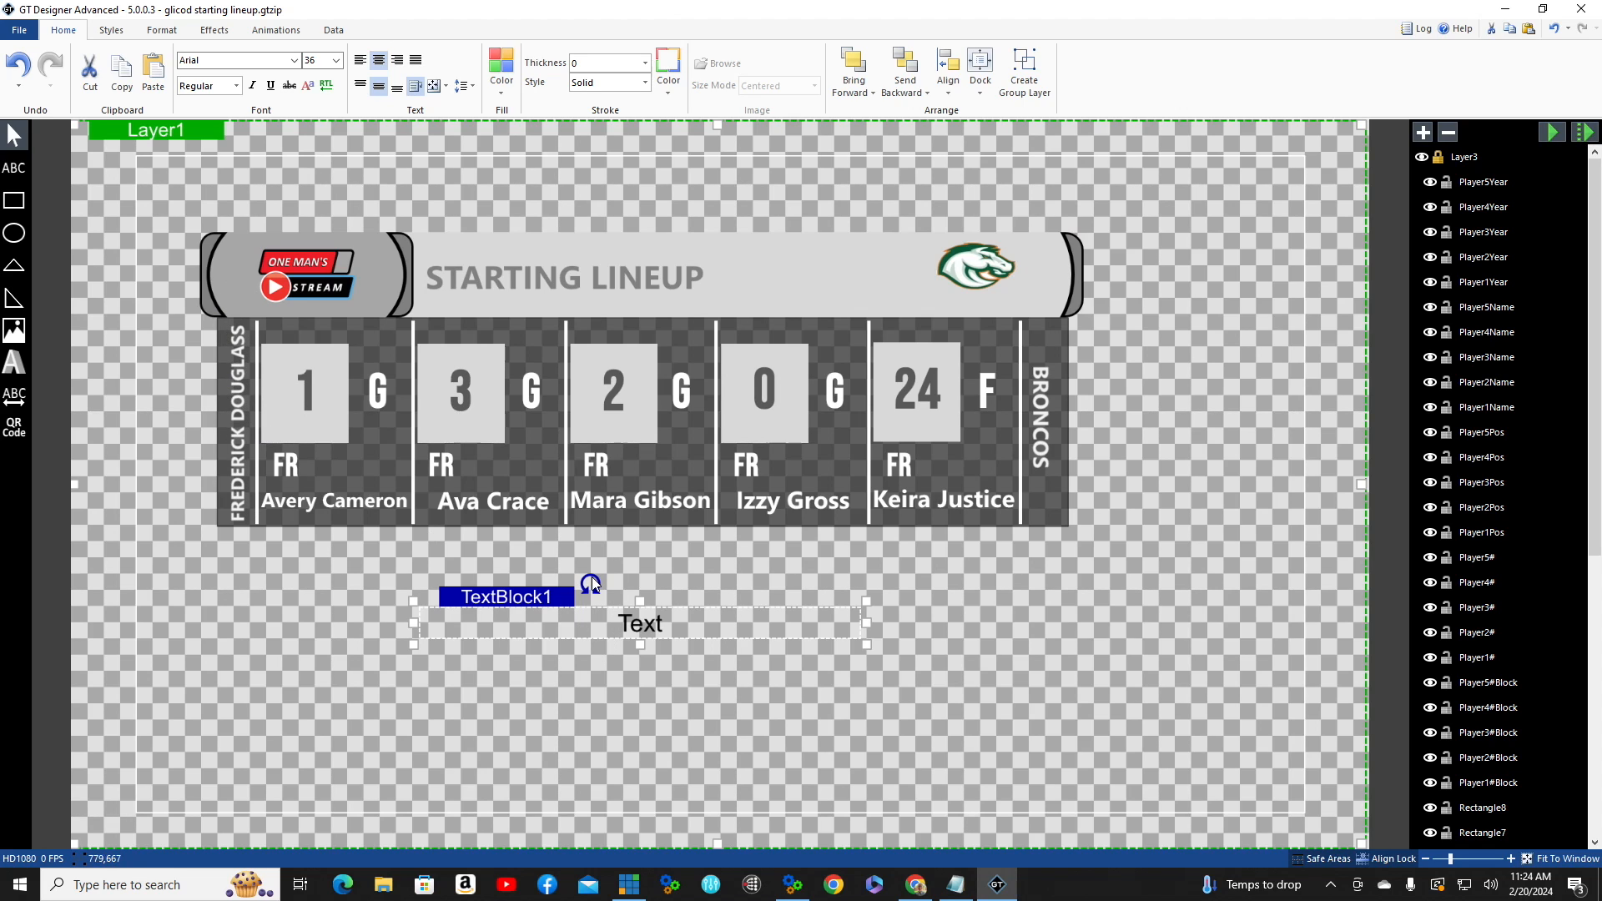
- Rotate the text block to a Z rotation of 90 and move it to about X 346, Y 872
key(ctrl)
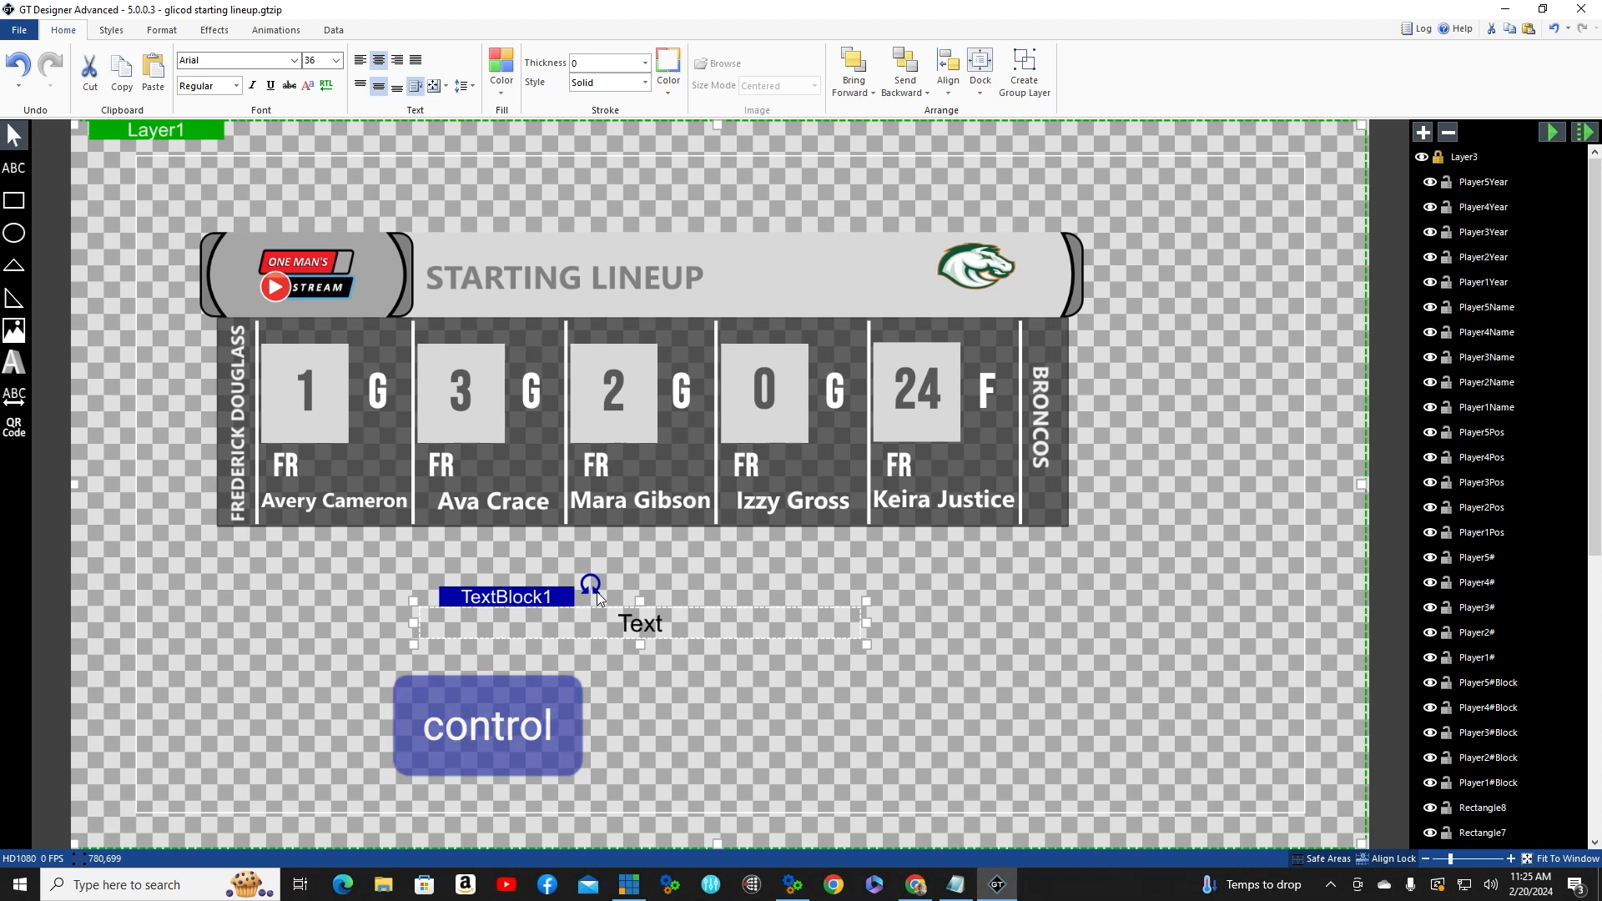
drag(604, 591, 751, 647)
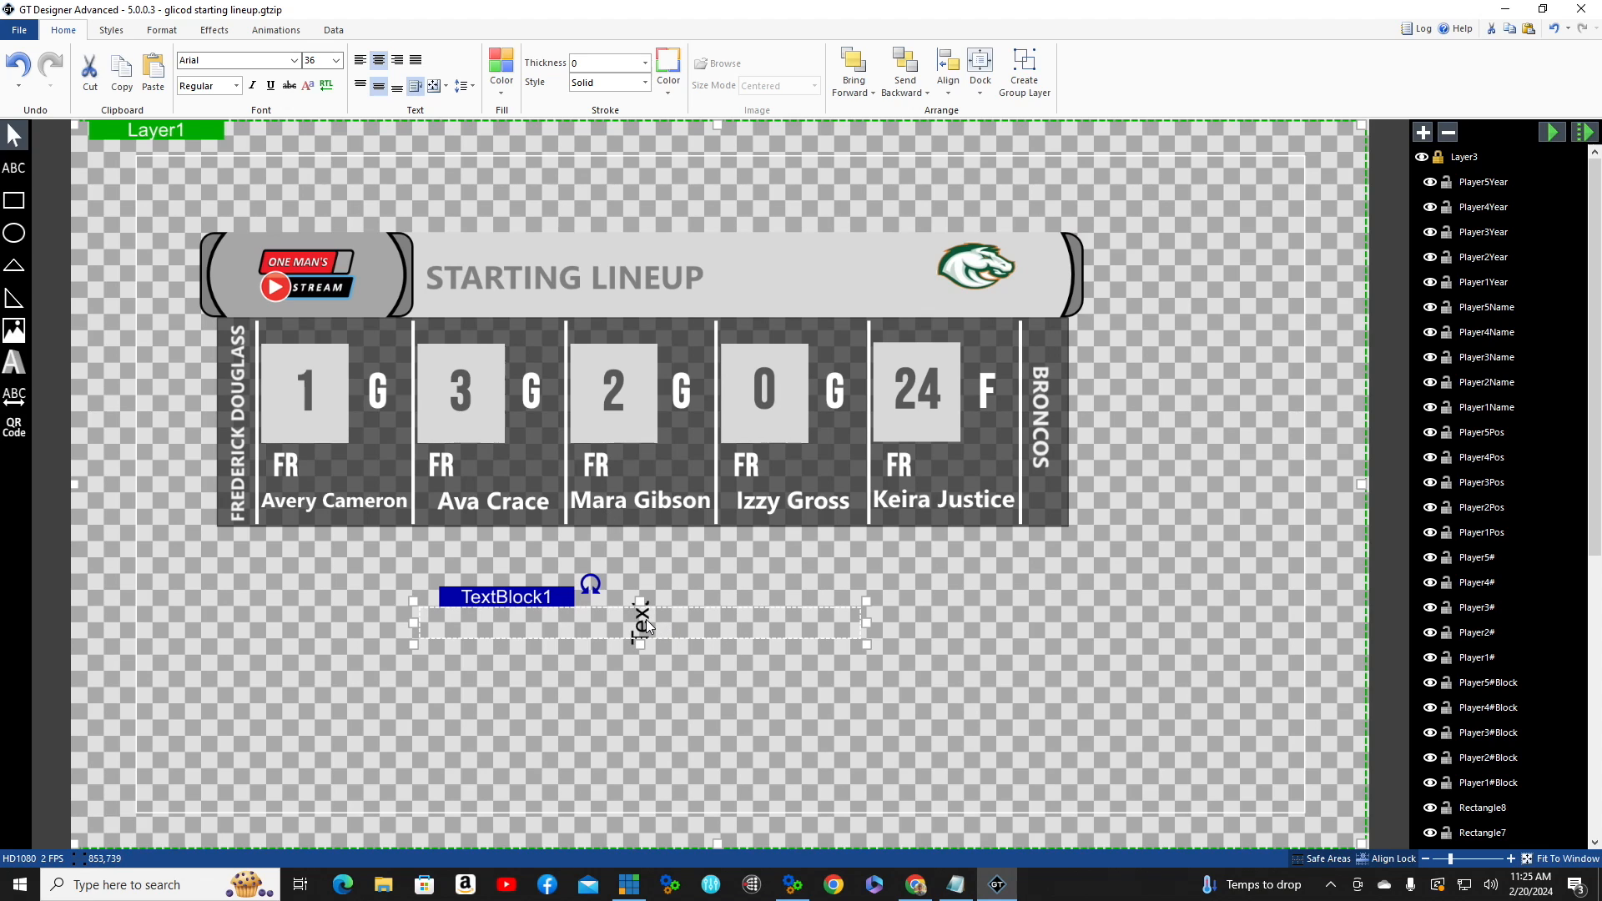
click(182, 30)
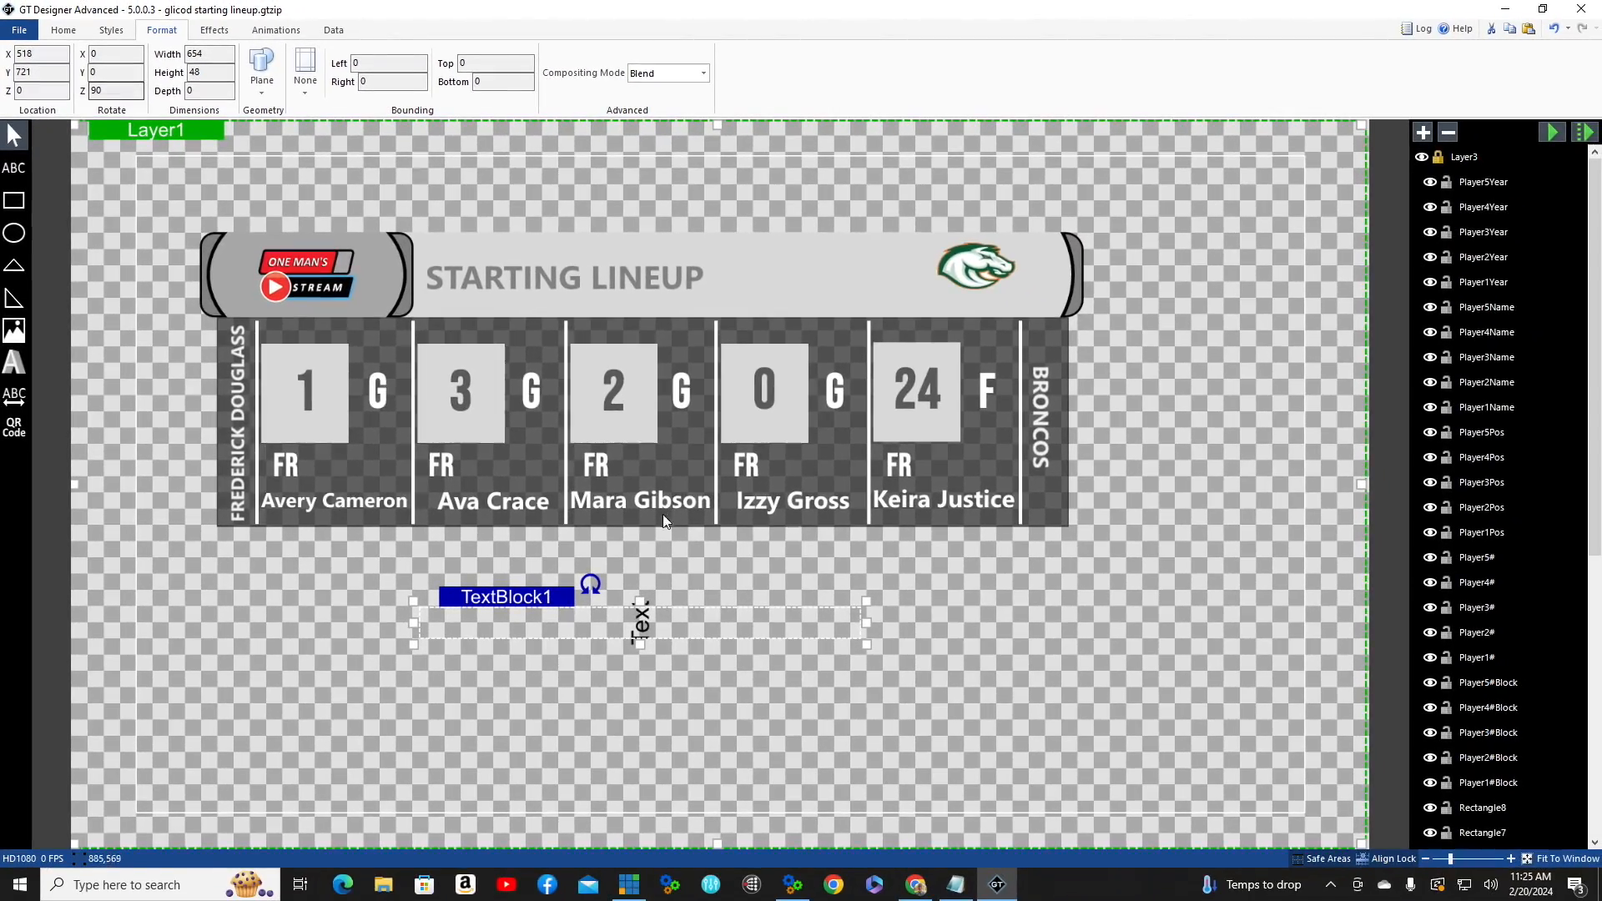
drag(643, 615, 346, 576)
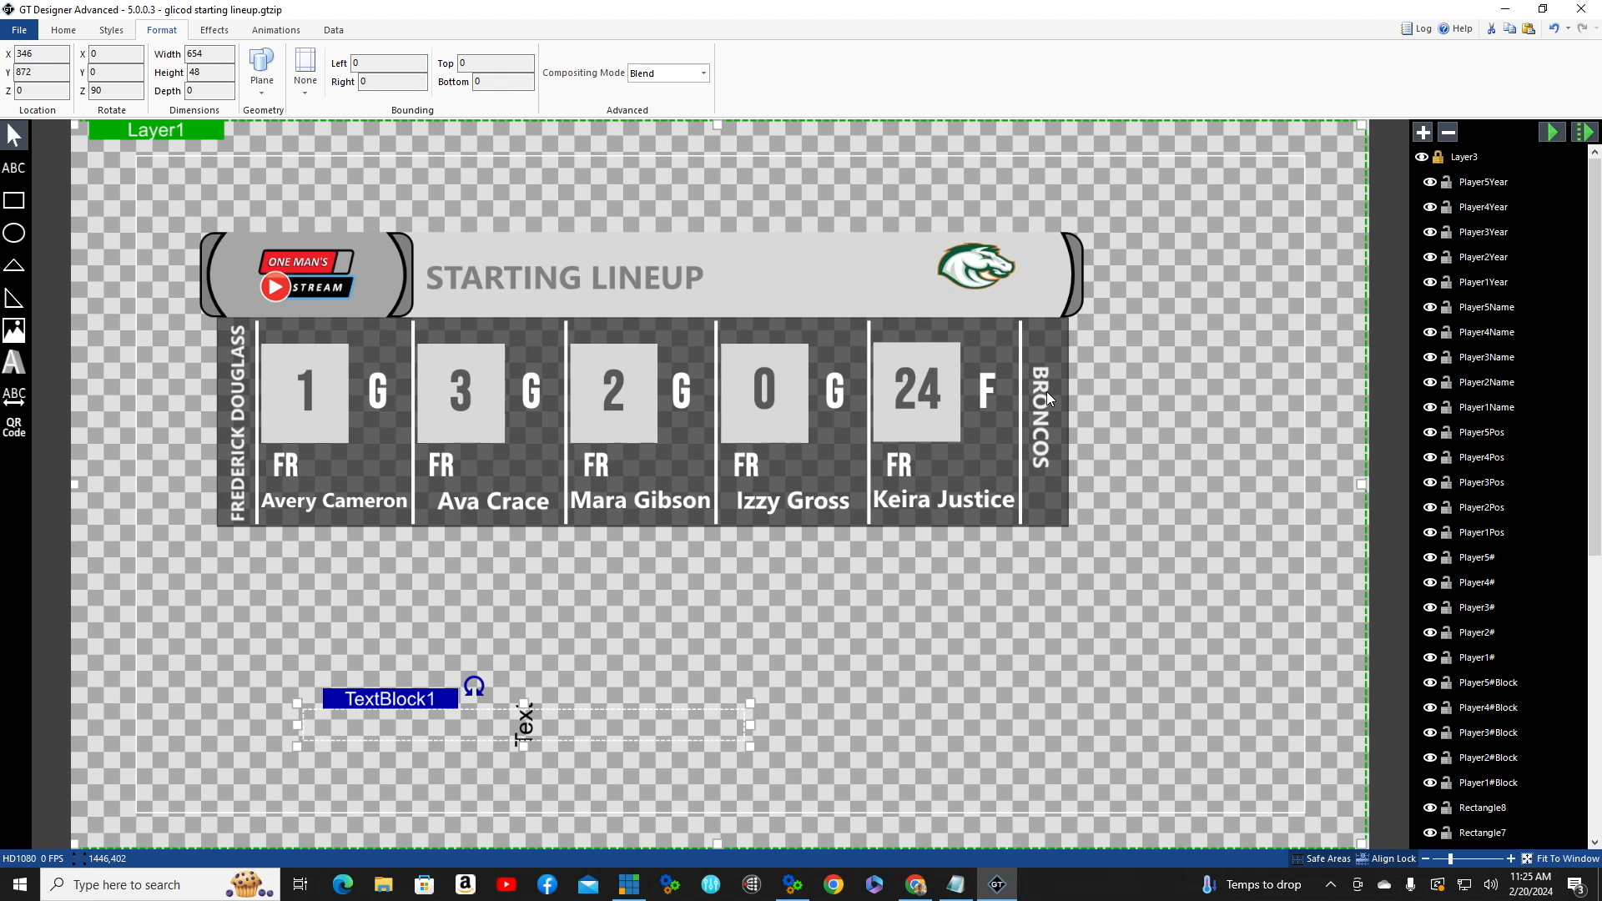
- Reset the text block's Z rotation to 0, turn it the opposite way and set the rotation to exactly -90
click(475, 686)
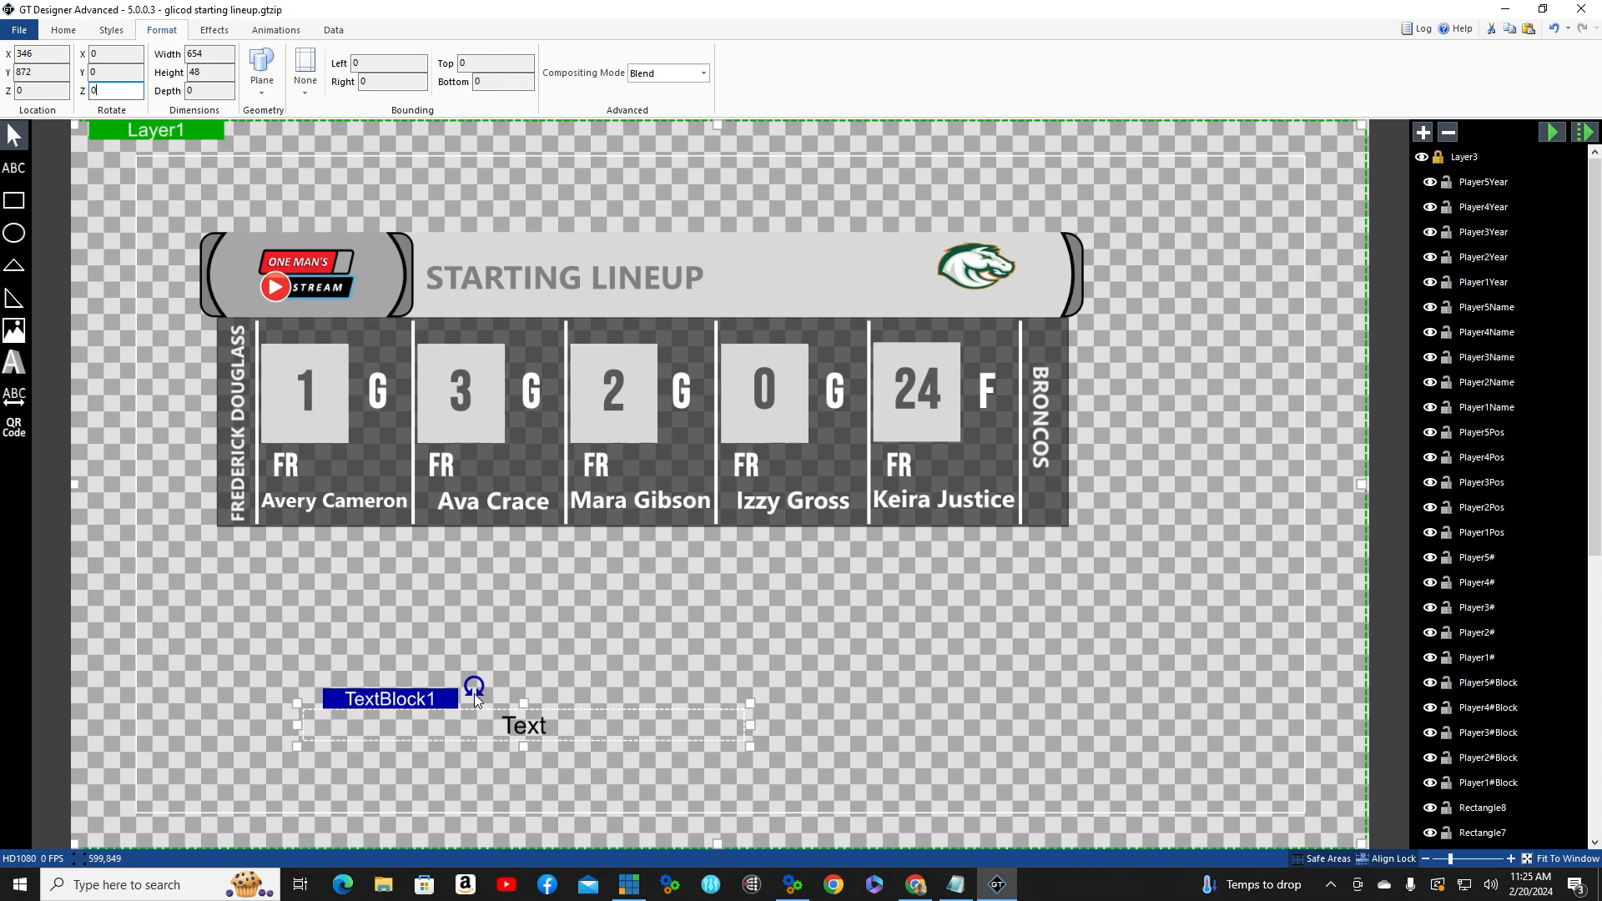
drag(474, 699, 448, 761)
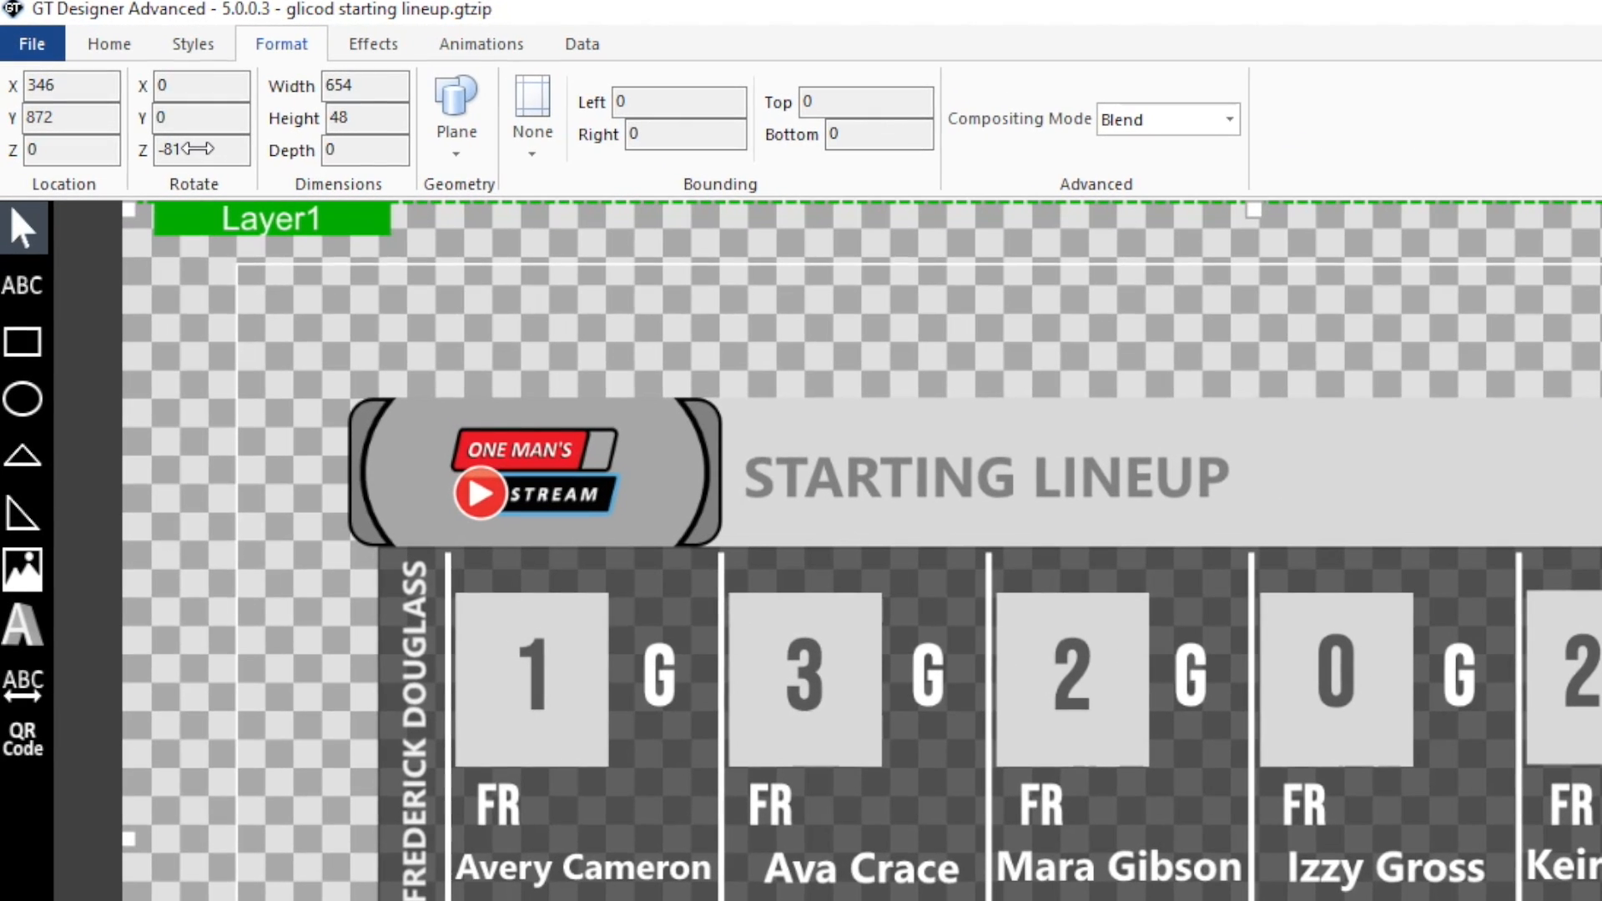
double_click(208, 149)
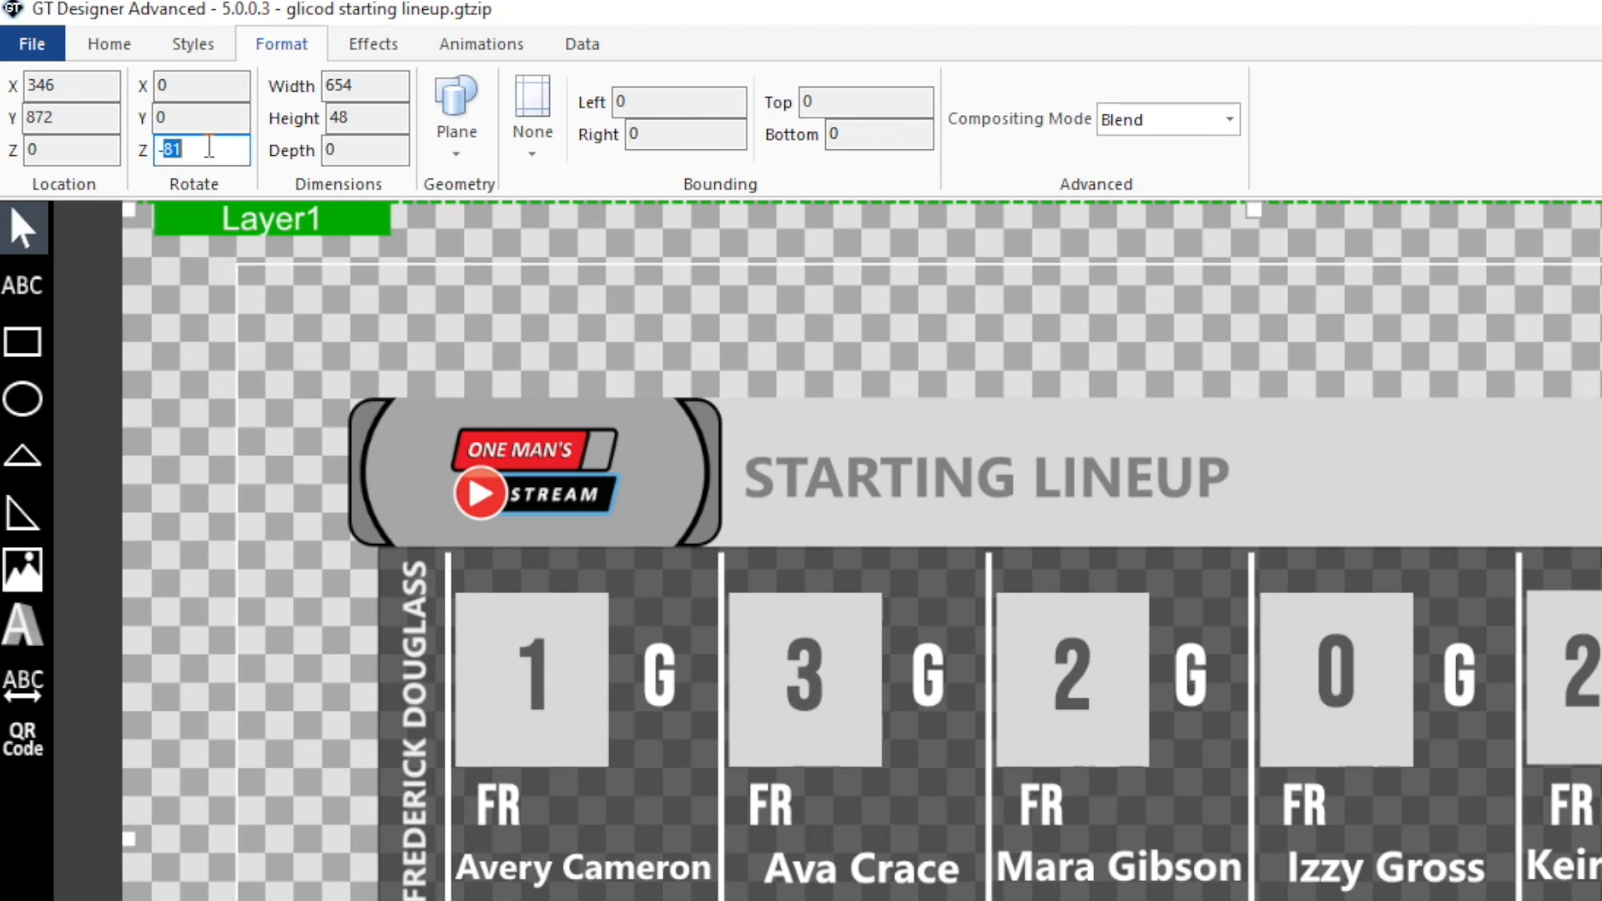
text(-90)
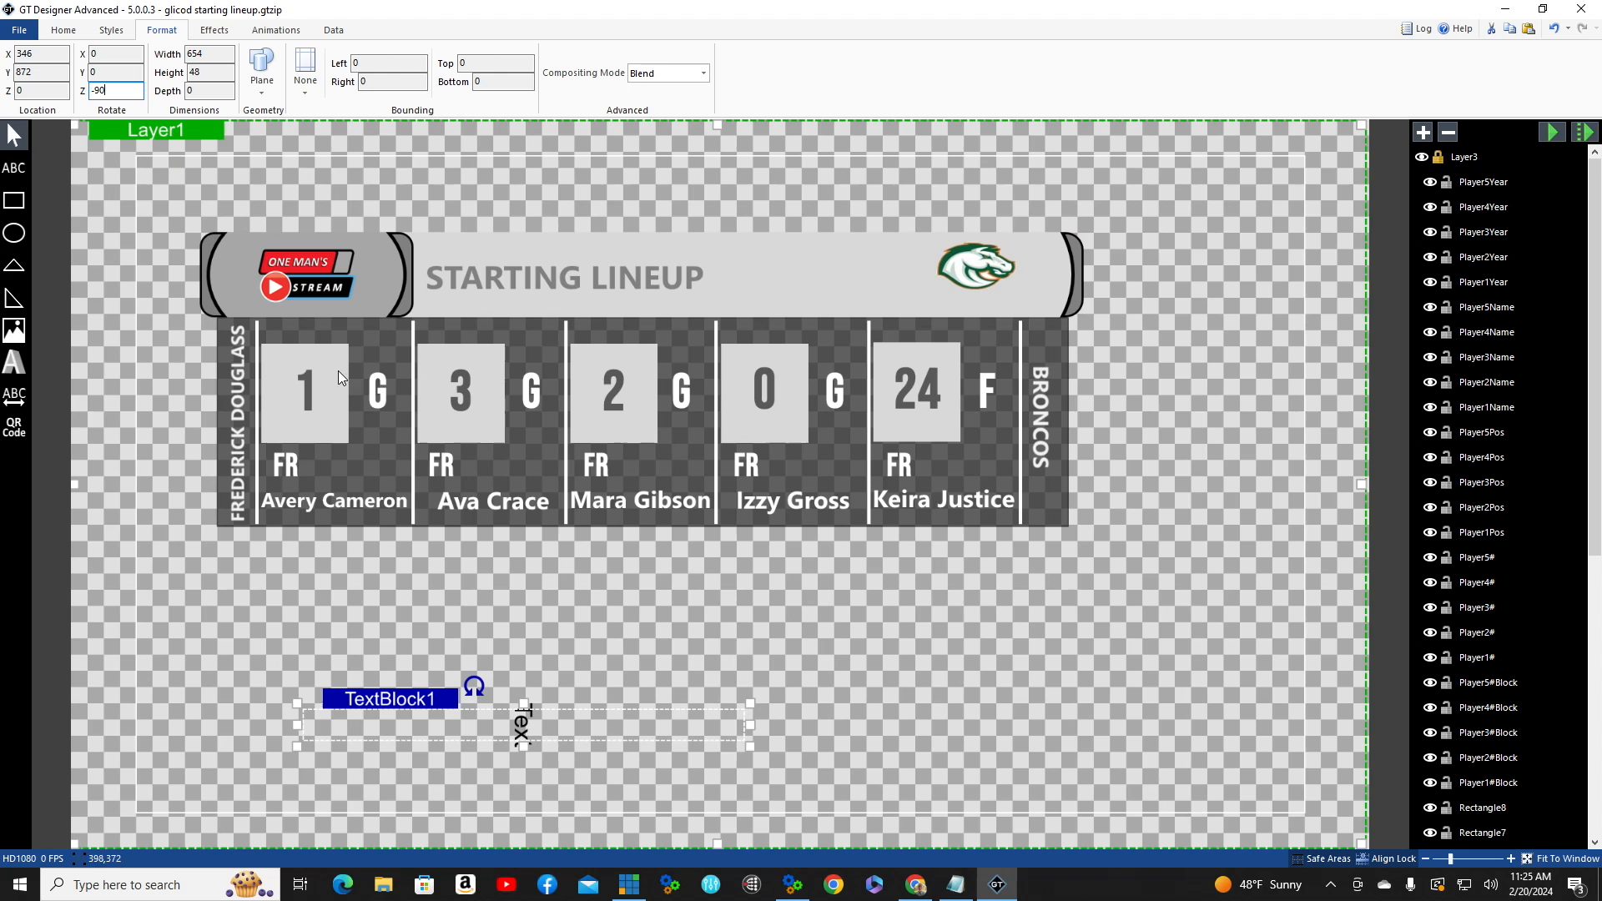
click(870, 669)
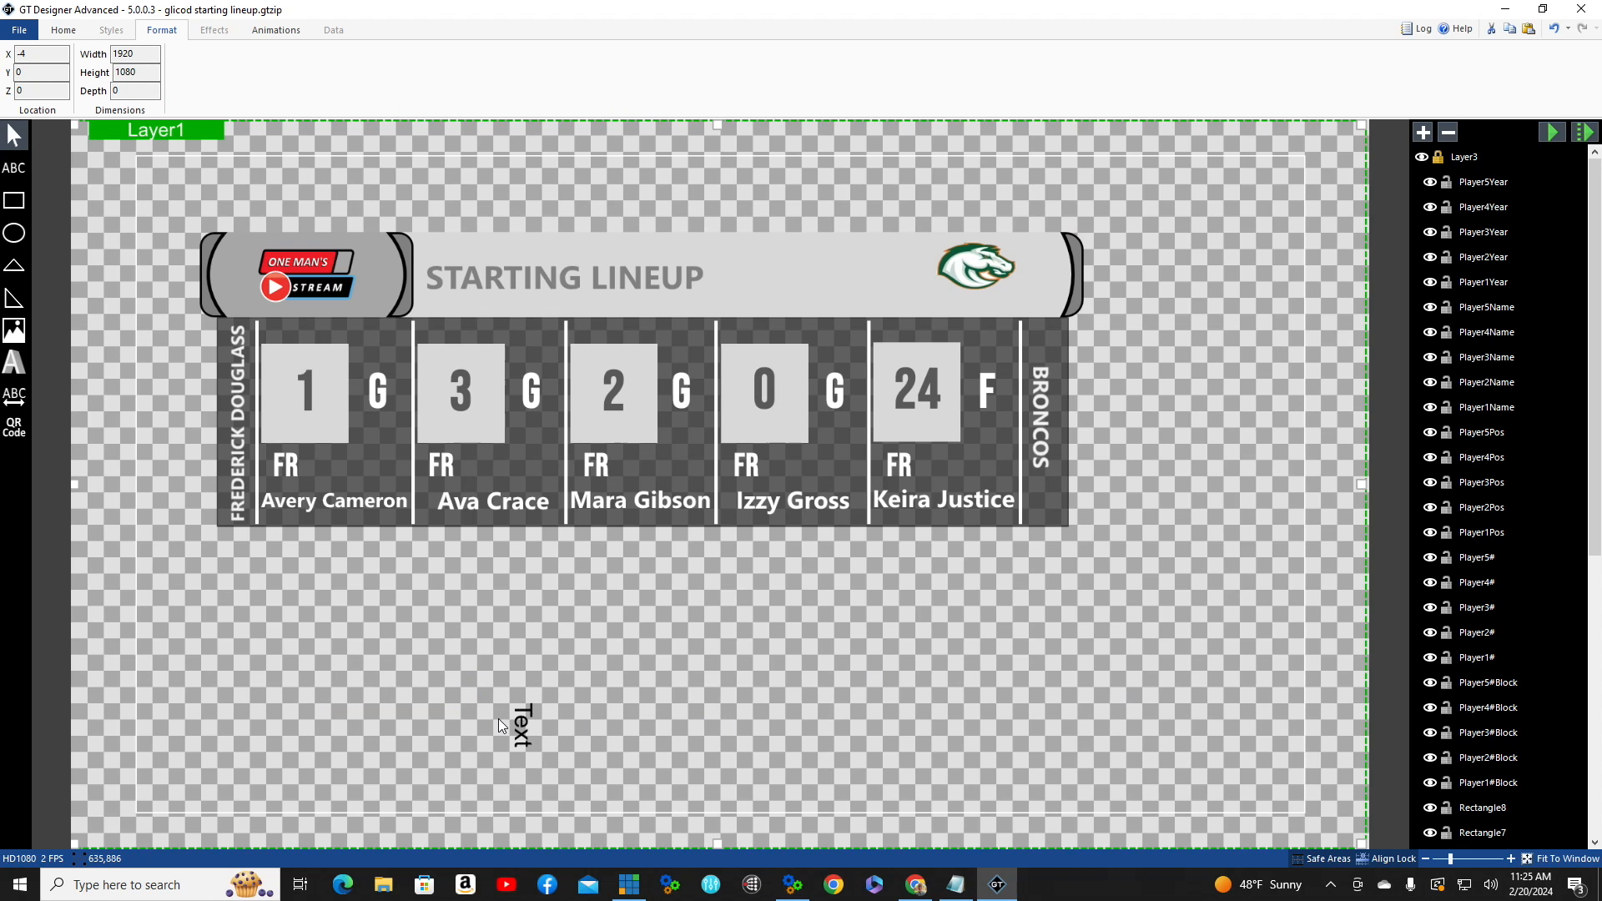
- Delete the rotated text block from the canvas
click(524, 719)
drag(518, 722, 394, 644)
key(Delete)
- Draw a rectangle about 1268 × 375 below the lineup graphic and fill it with medium gray
click(13, 200)
drag(214, 545, 1072, 799)
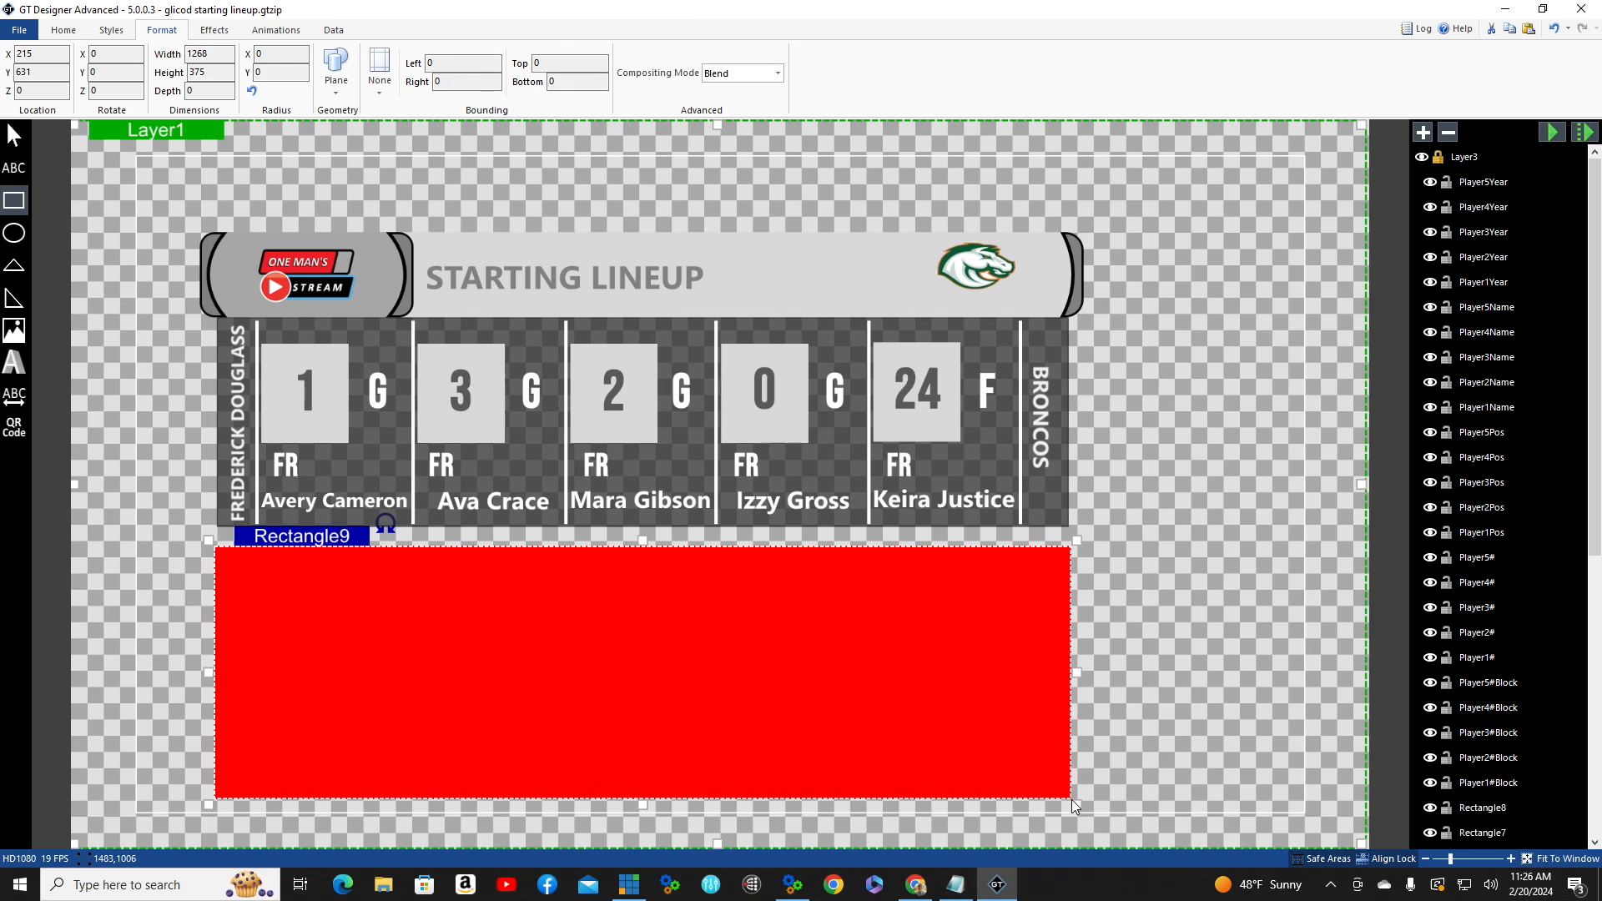
click(63, 30)
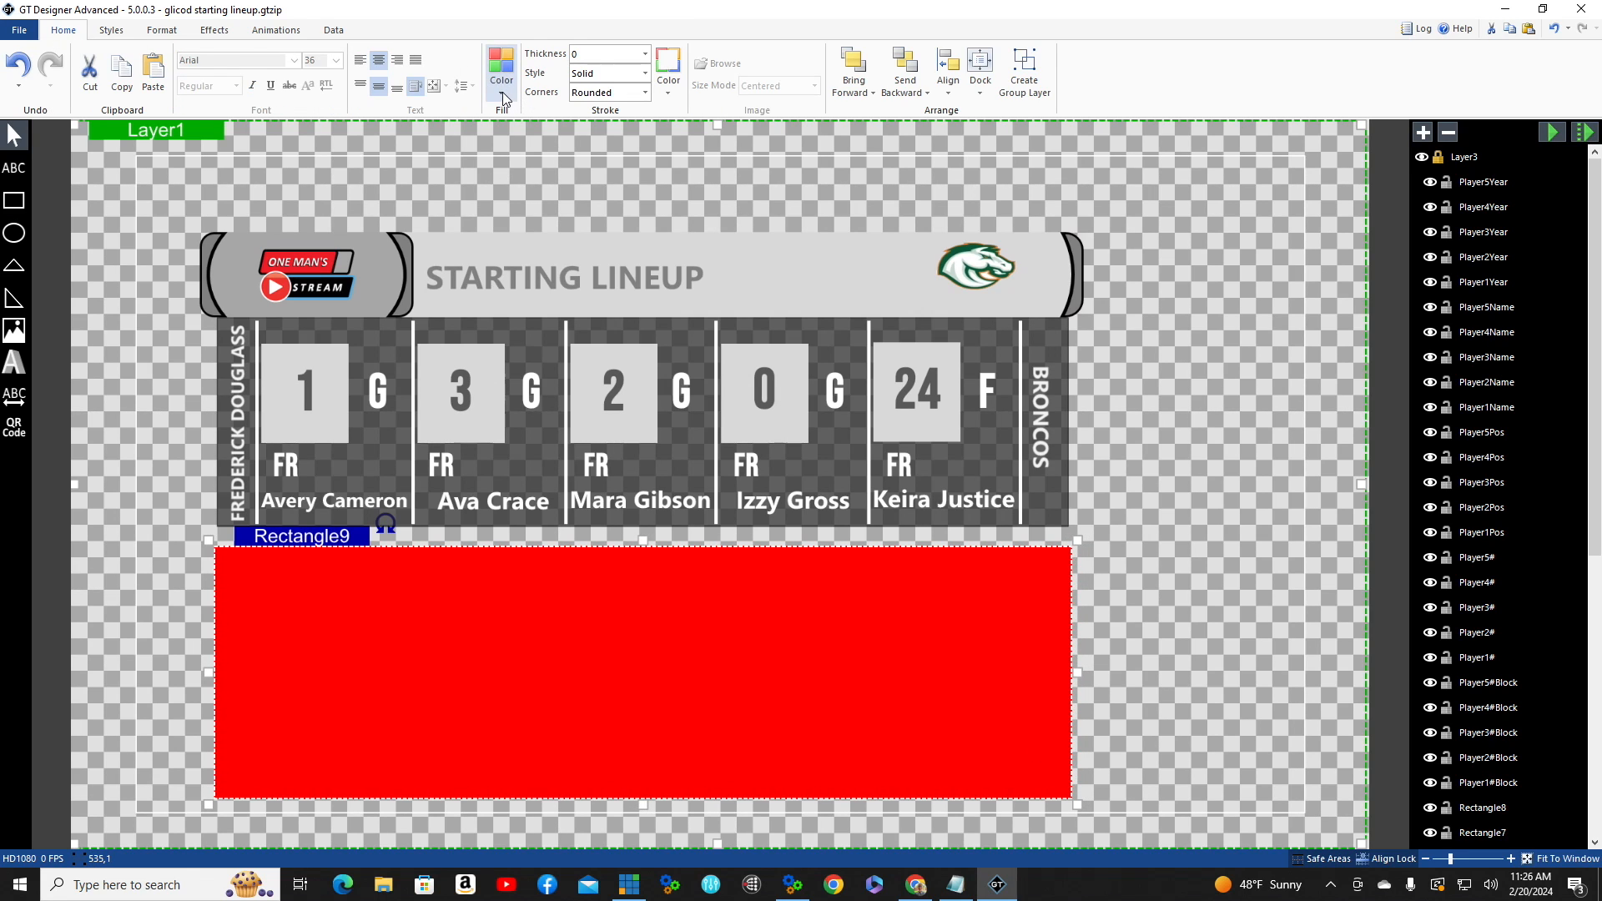
click(501, 92)
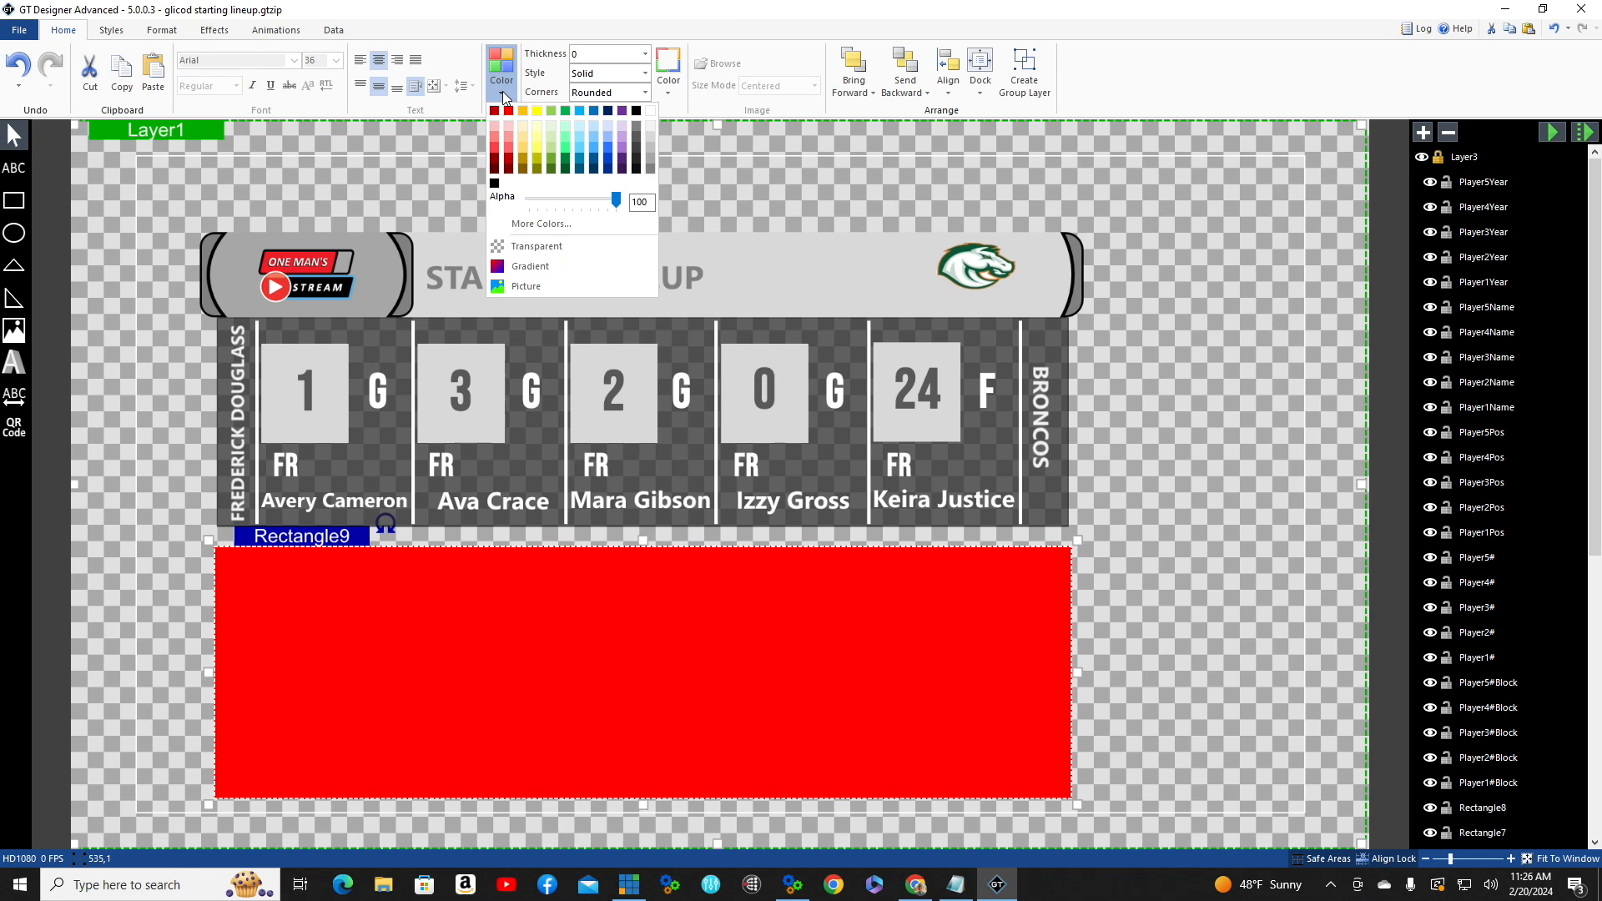
click(650, 168)
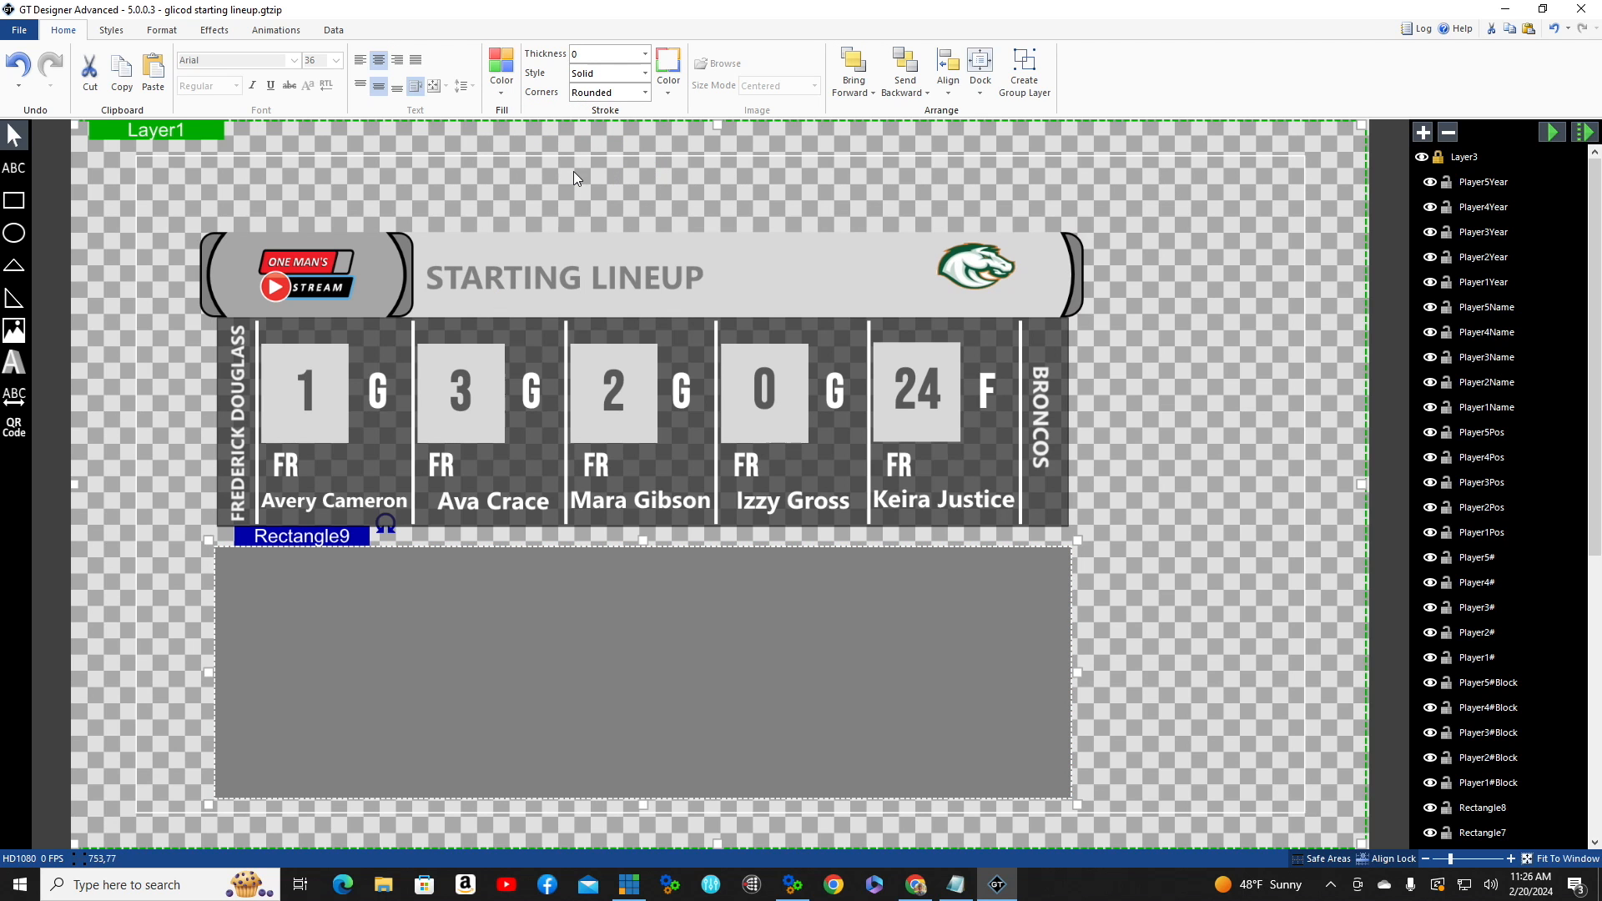
- Make the gray rectangle's fill semi-transparent with an alpha of 42
click(502, 79)
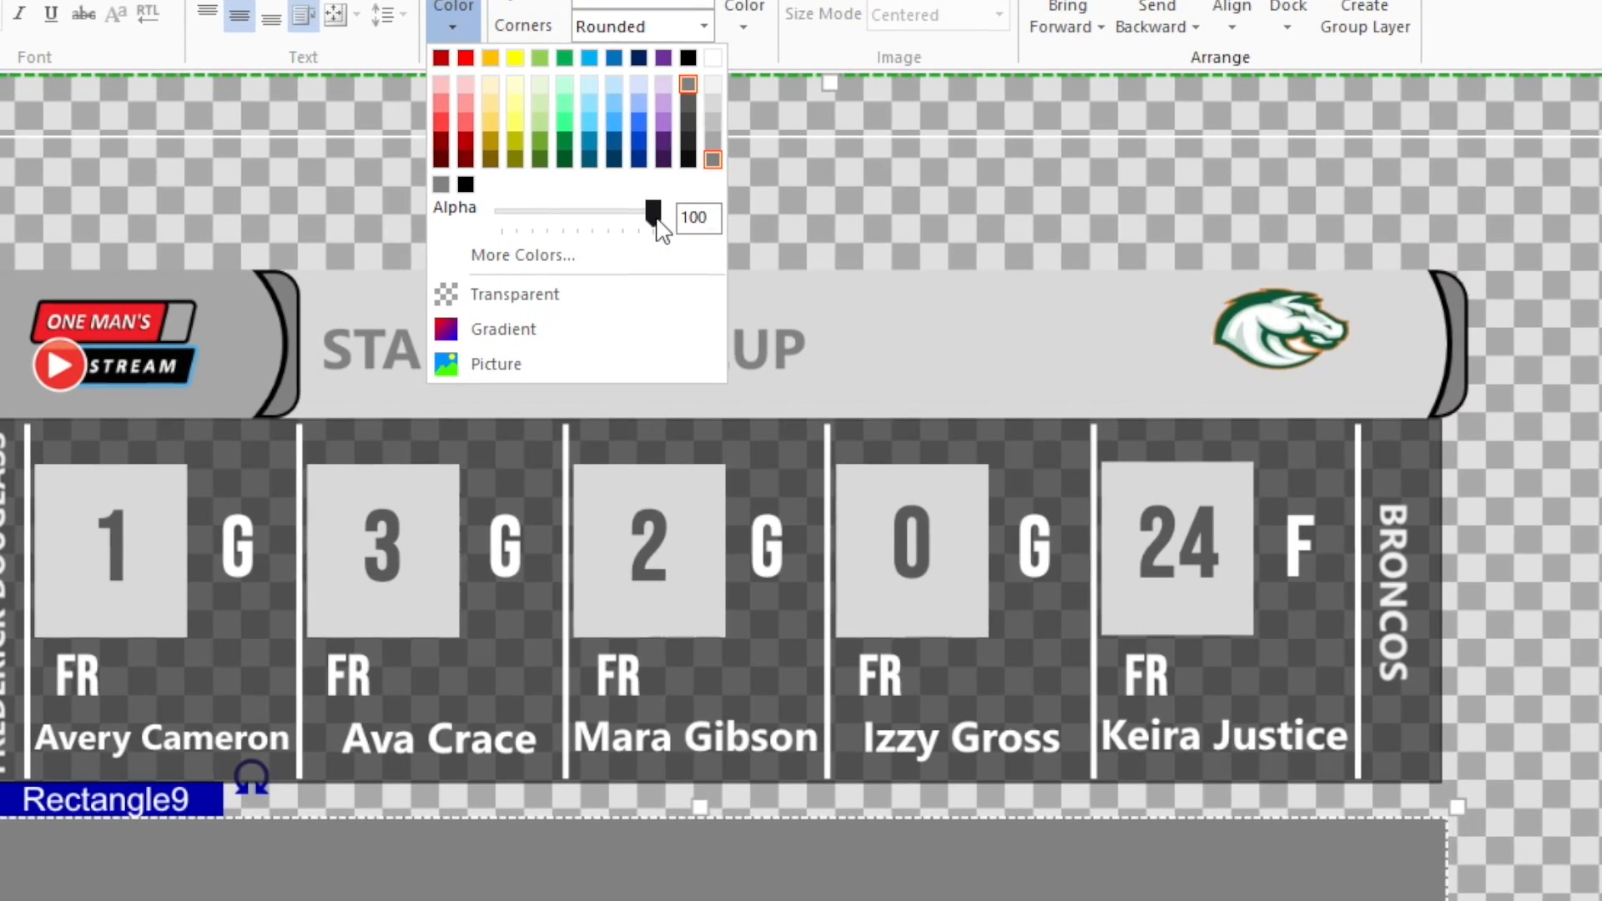
drag(645, 214, 570, 208)
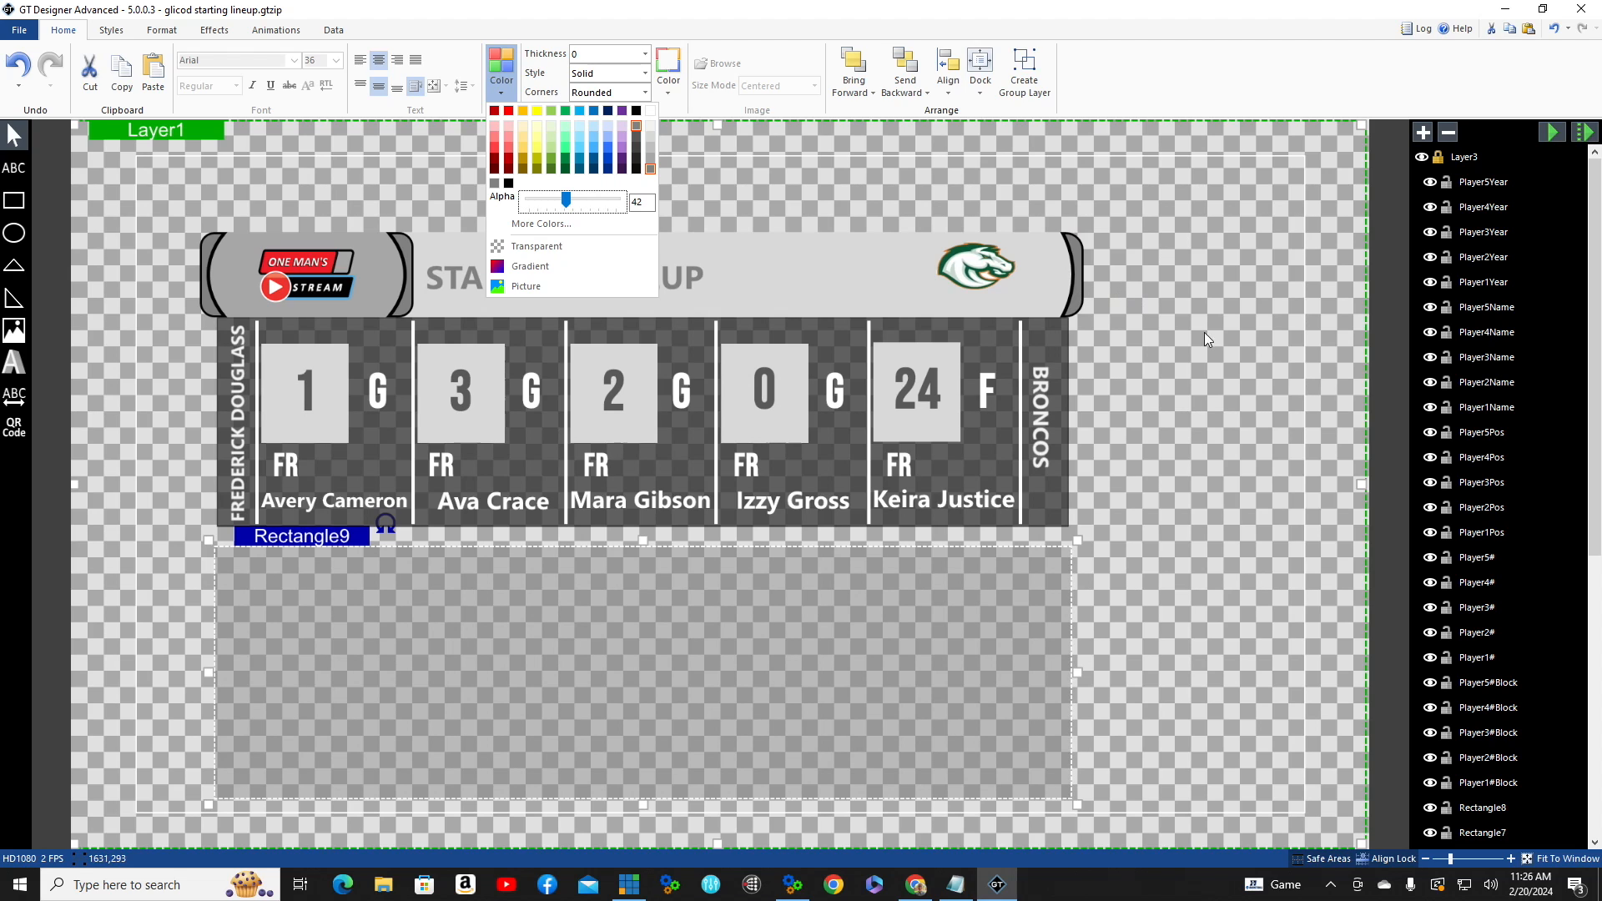
click(1182, 463)
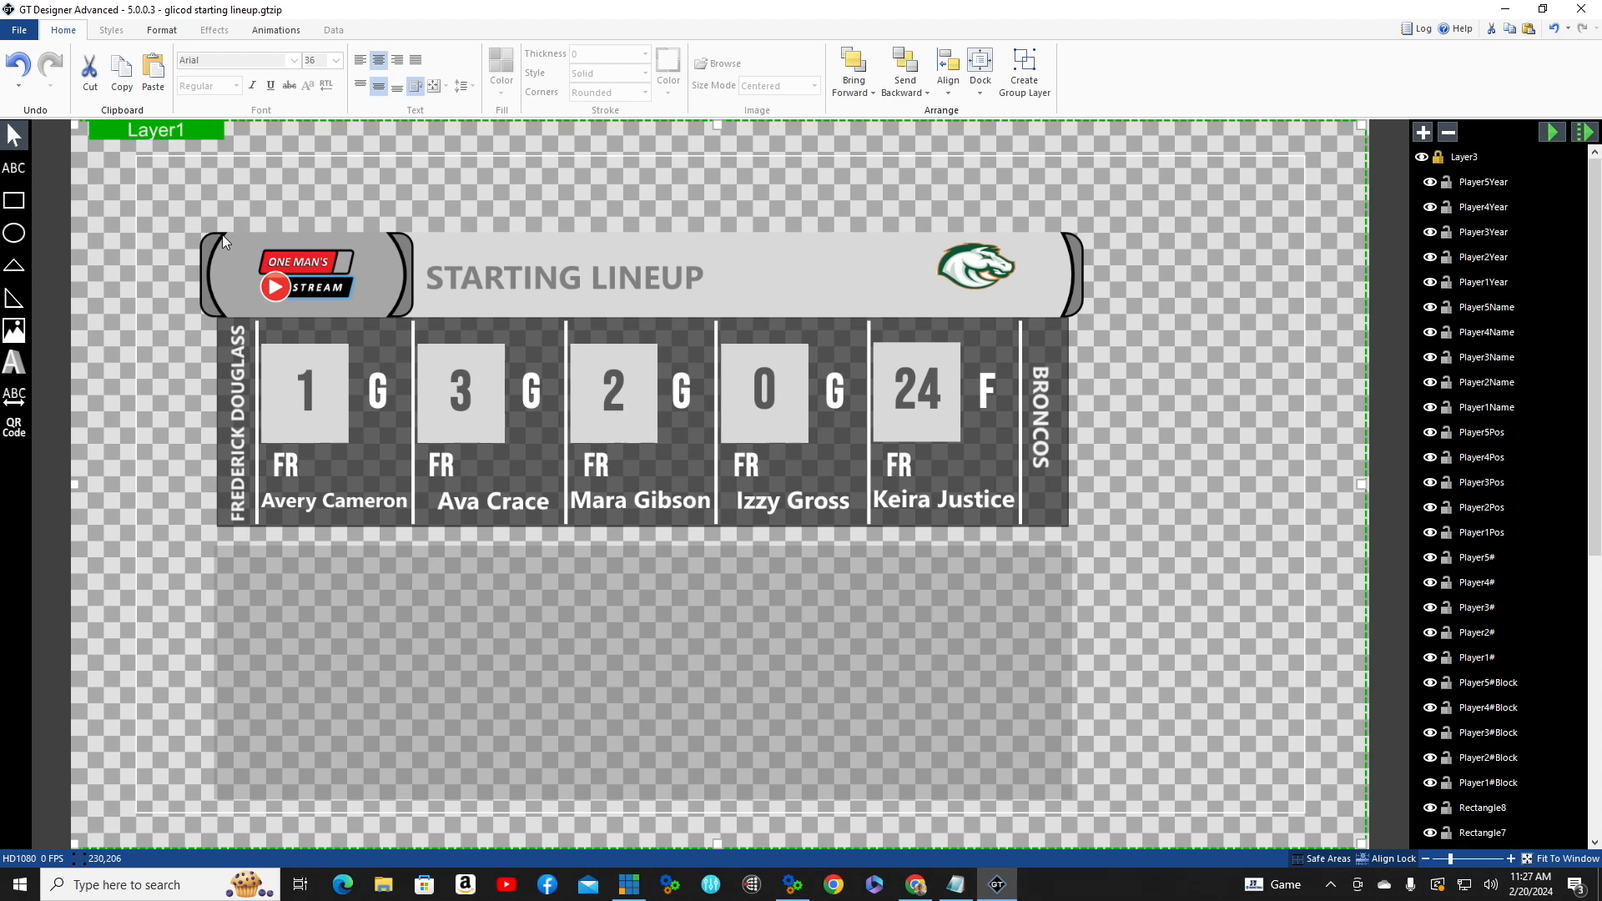
- Draw a thin horizontal rectangle about 437 × 9 inside the gray box as a divider line
click(13, 203)
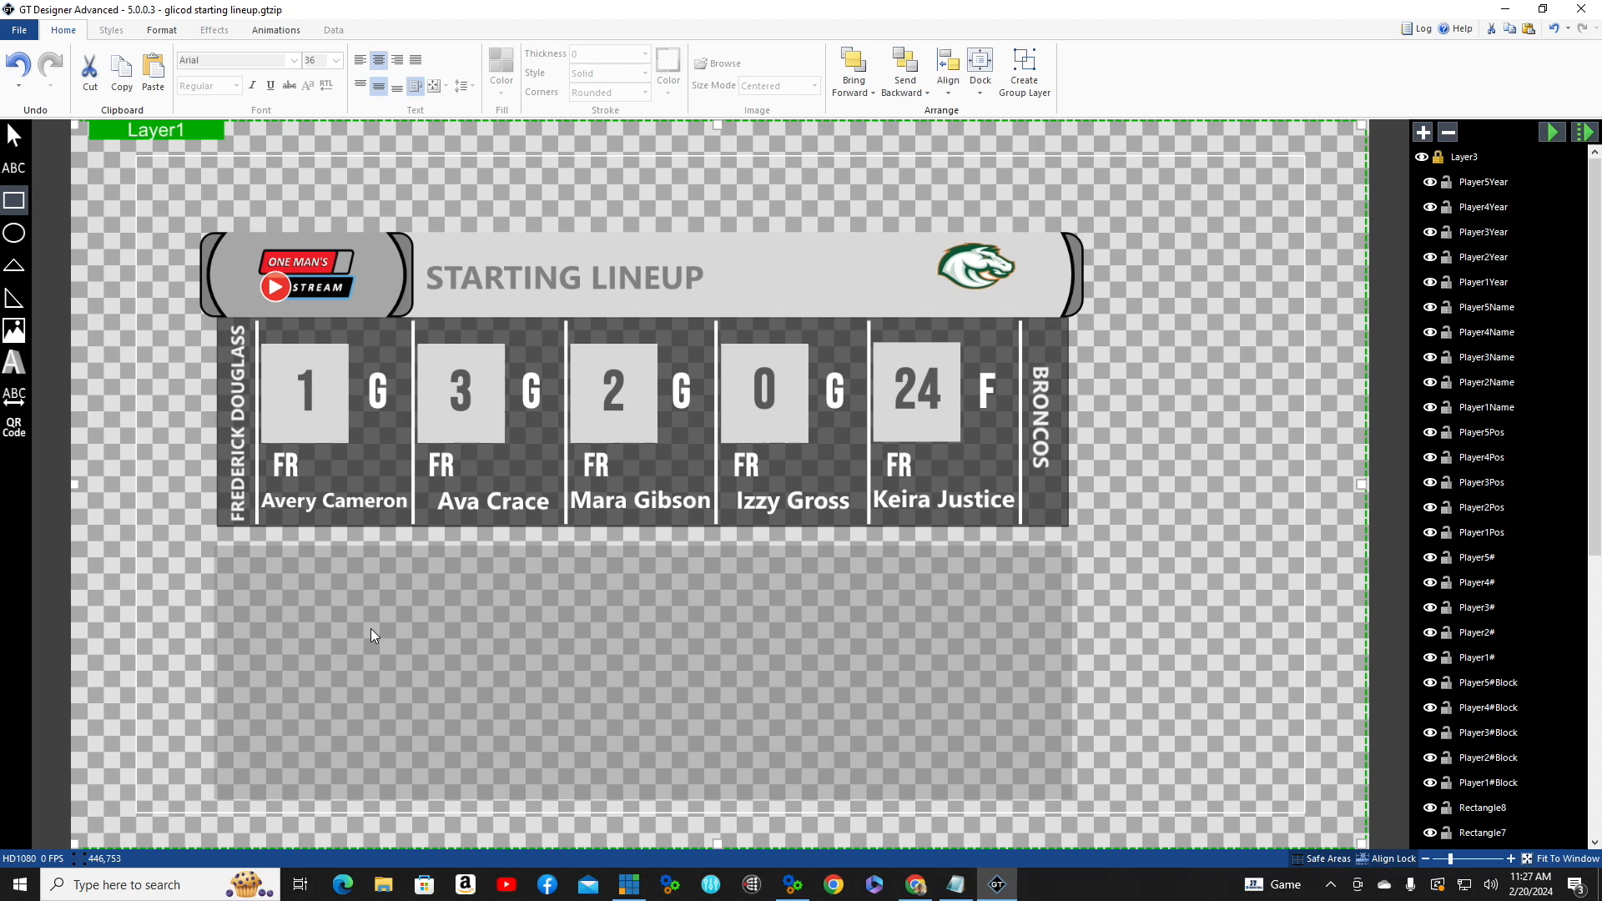
drag(368, 630, 671, 635)
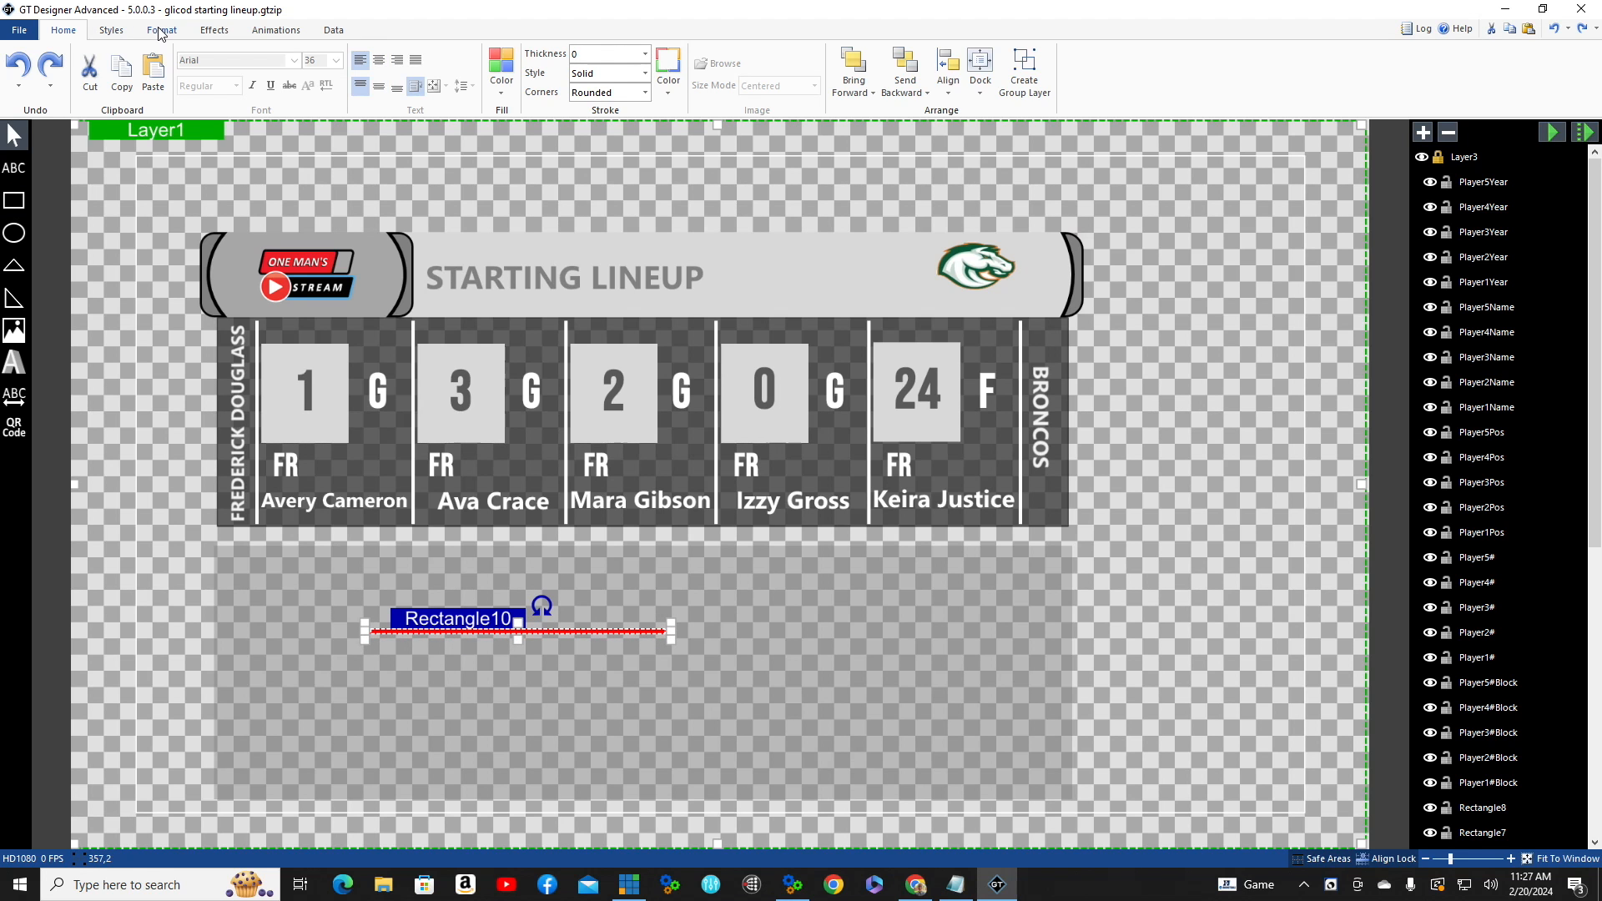
click(163, 32)
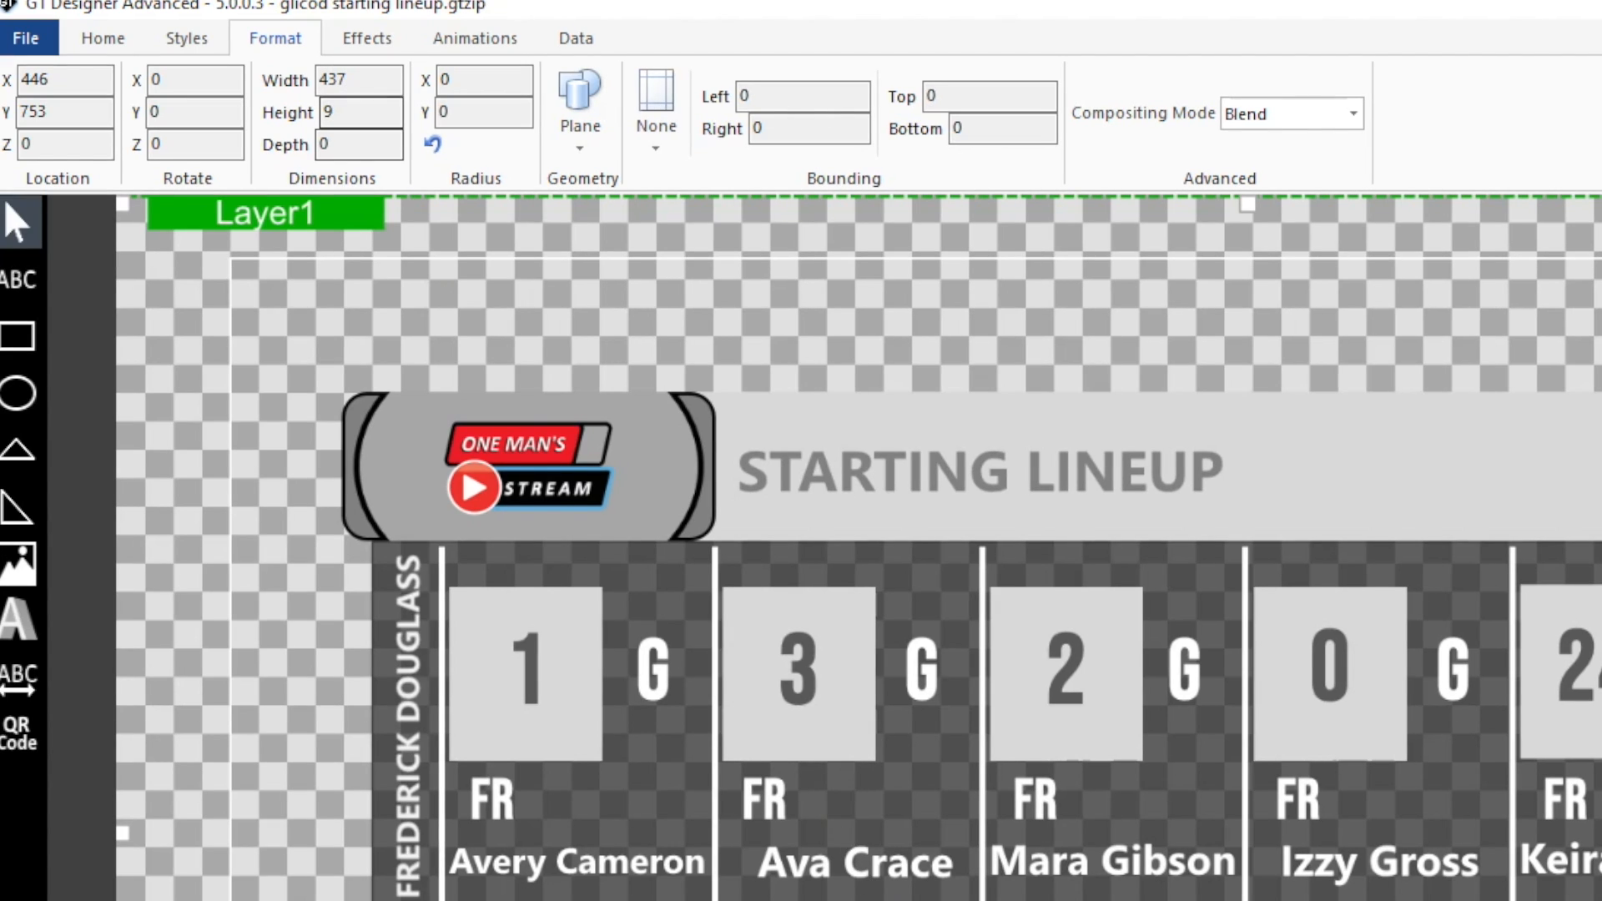
- Set the thin red rectangle's height to 5
click(667, 898)
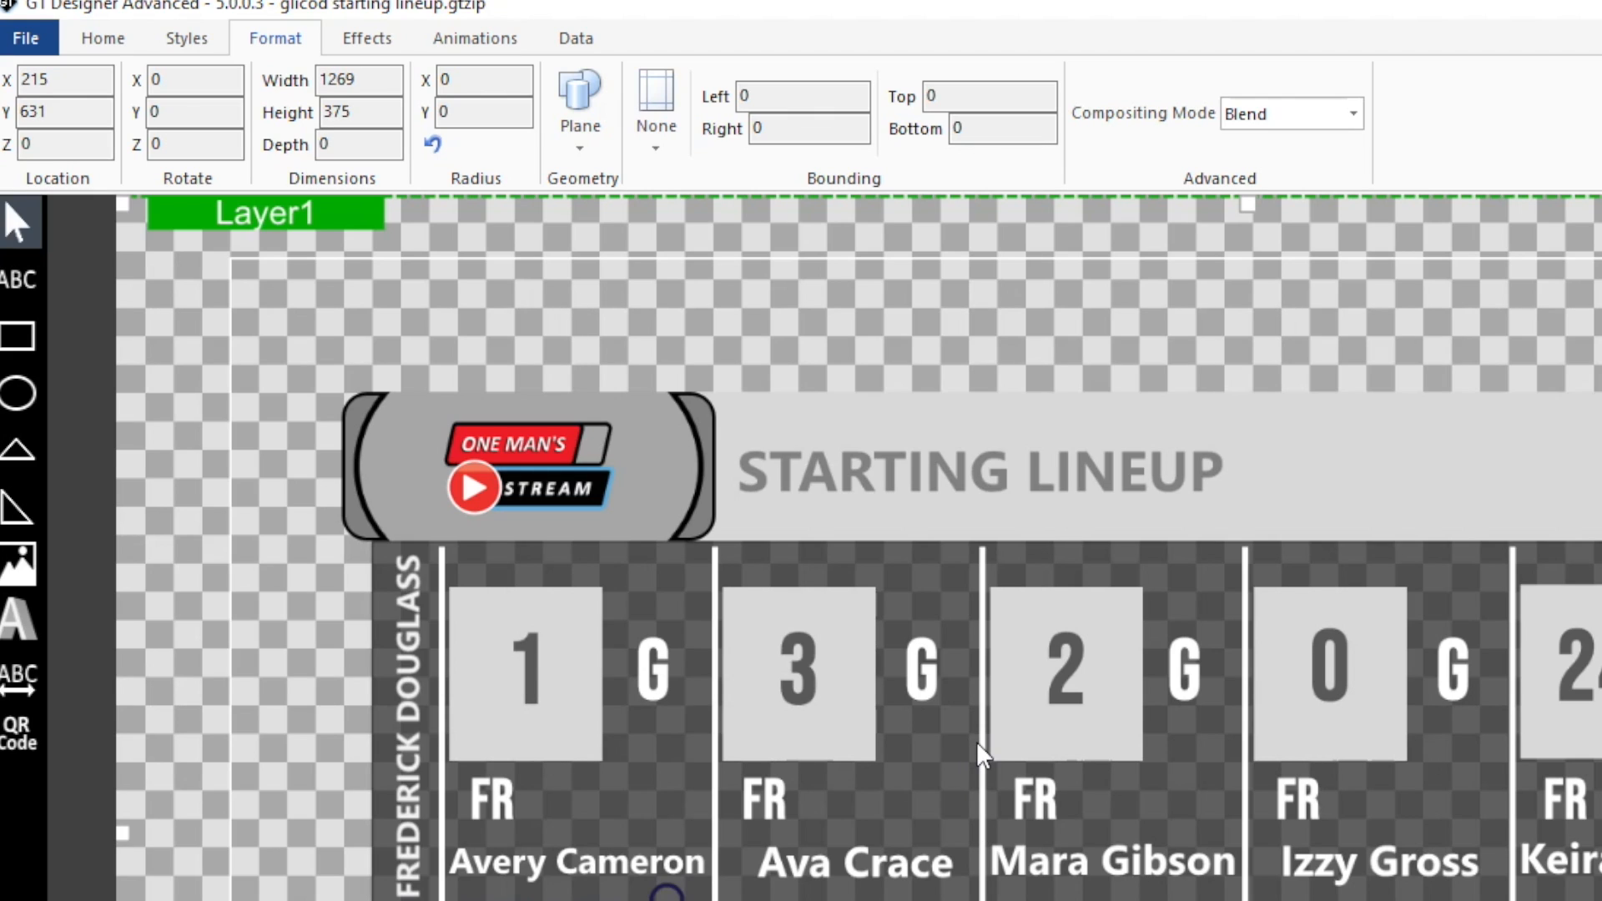
click(667, 897)
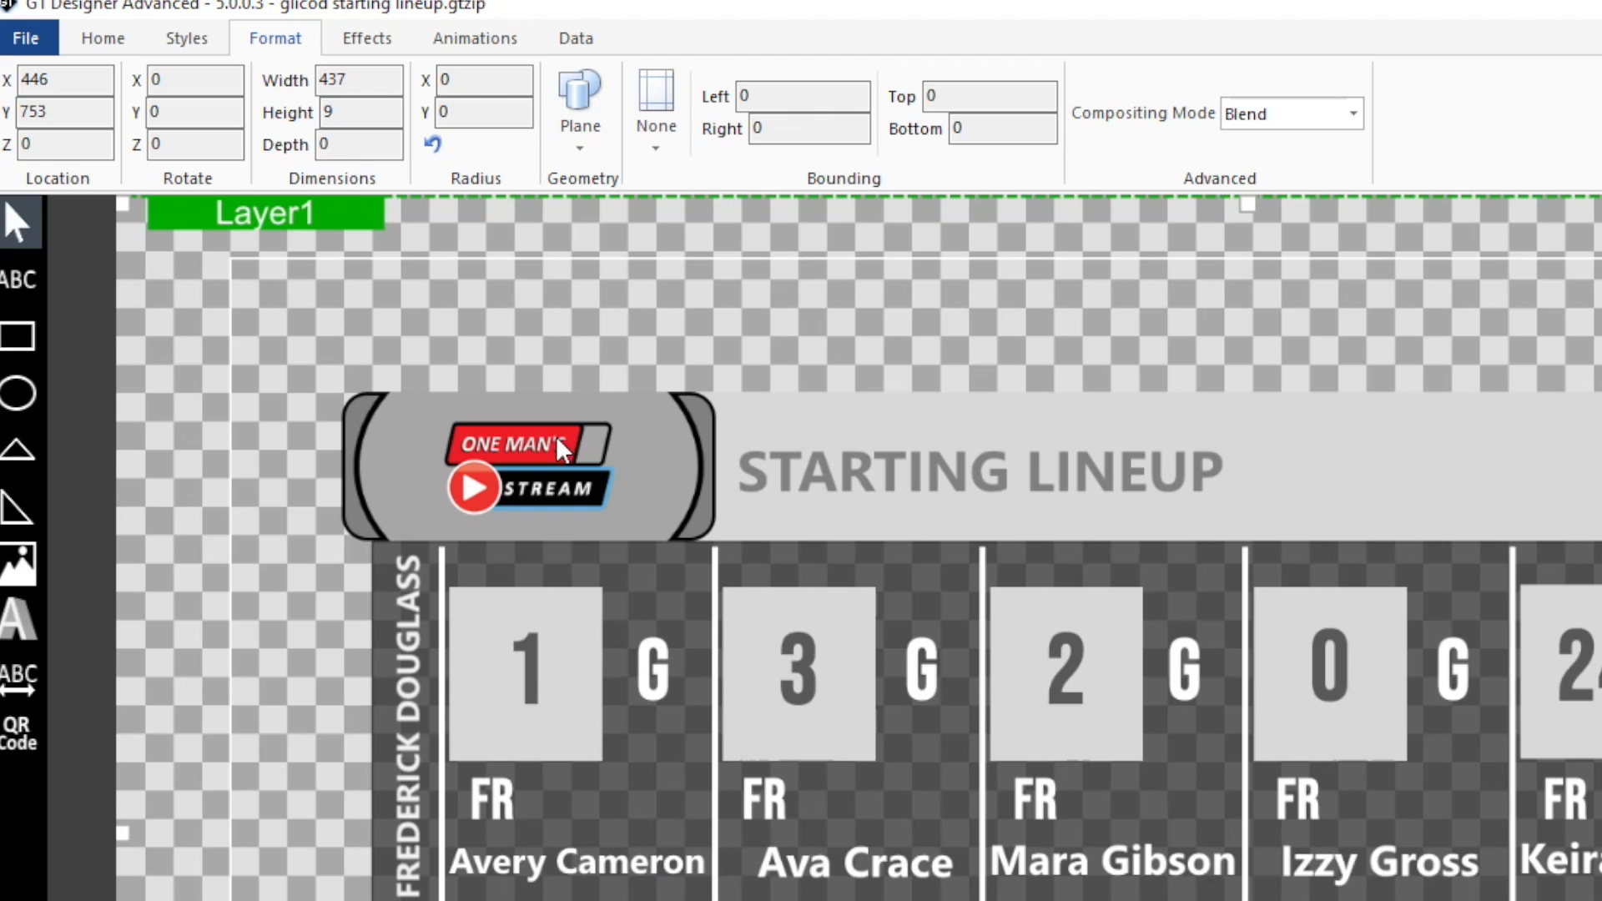
double_click(373, 115)
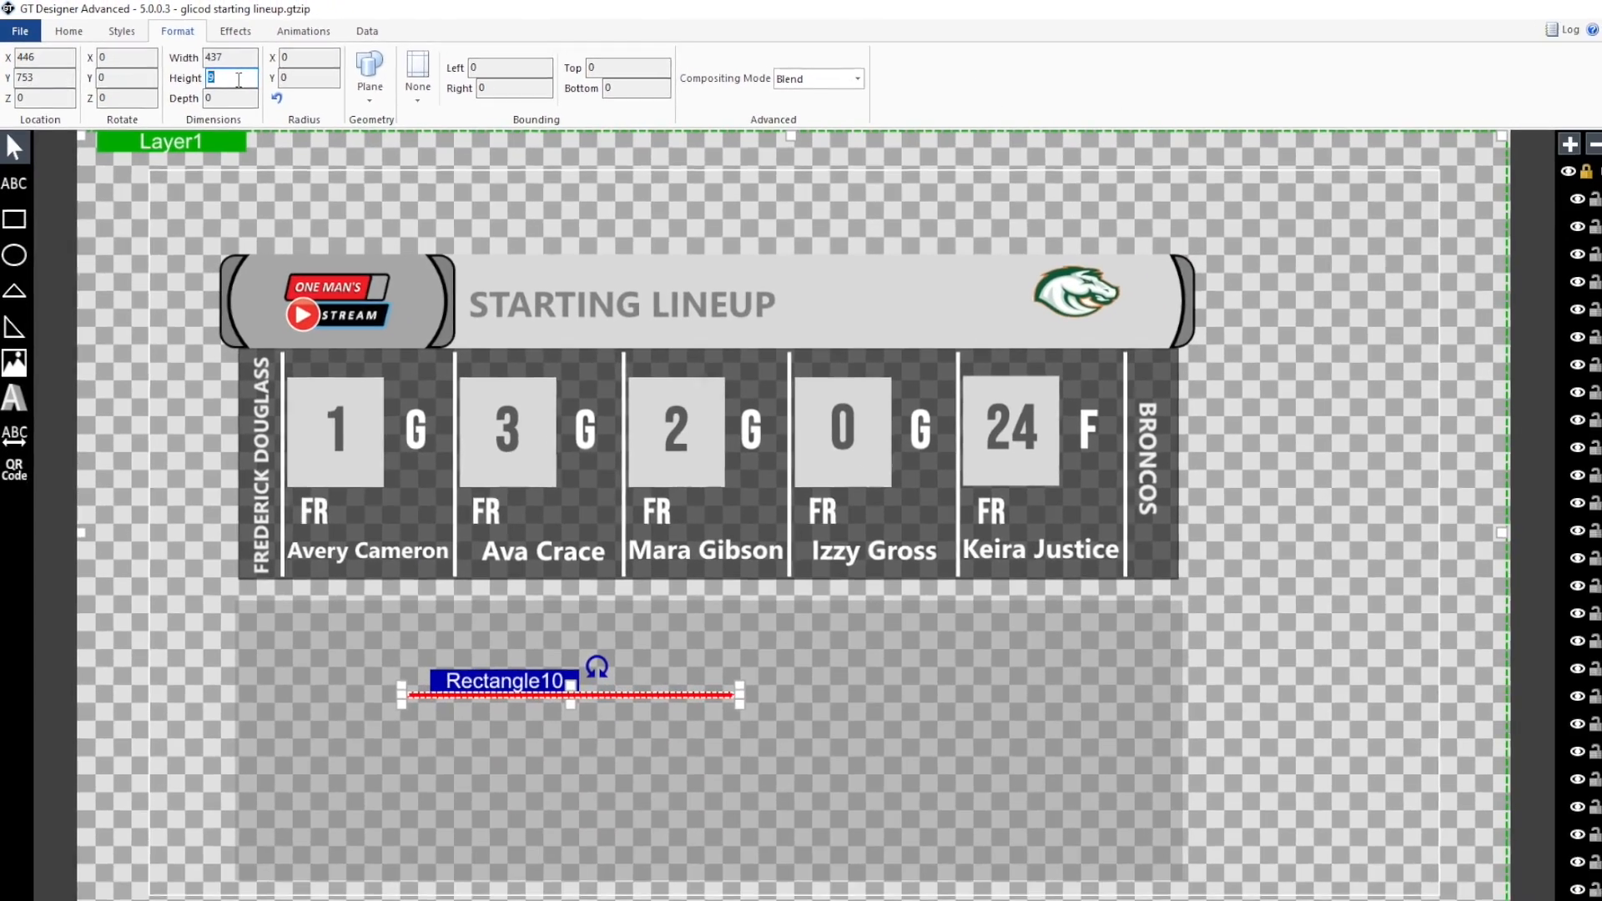
text(4)
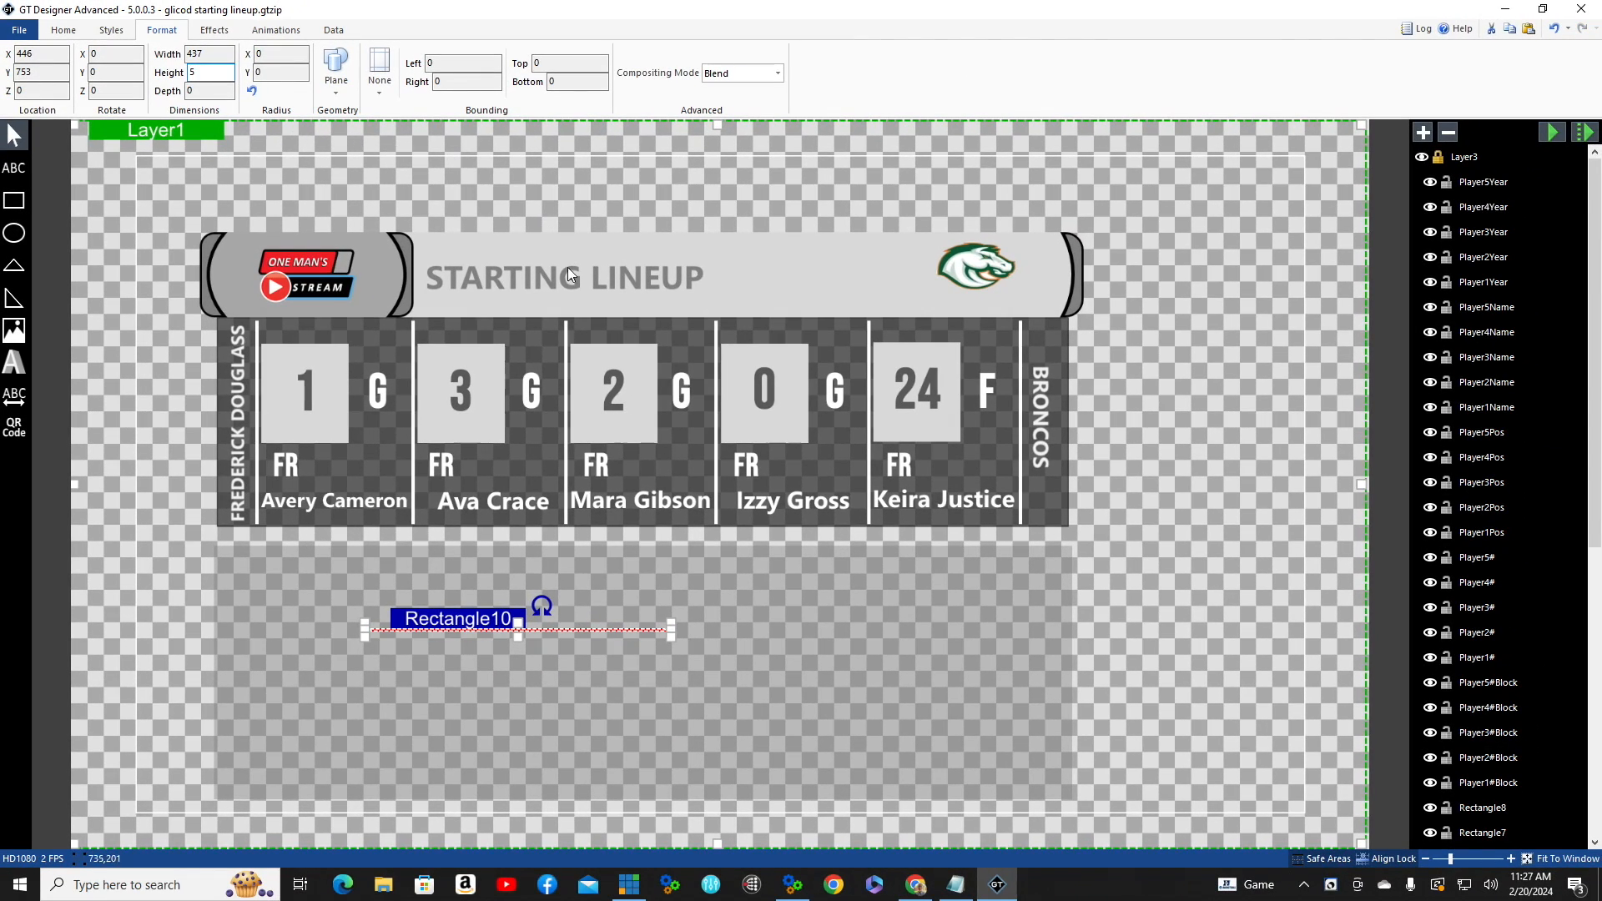
click(783, 688)
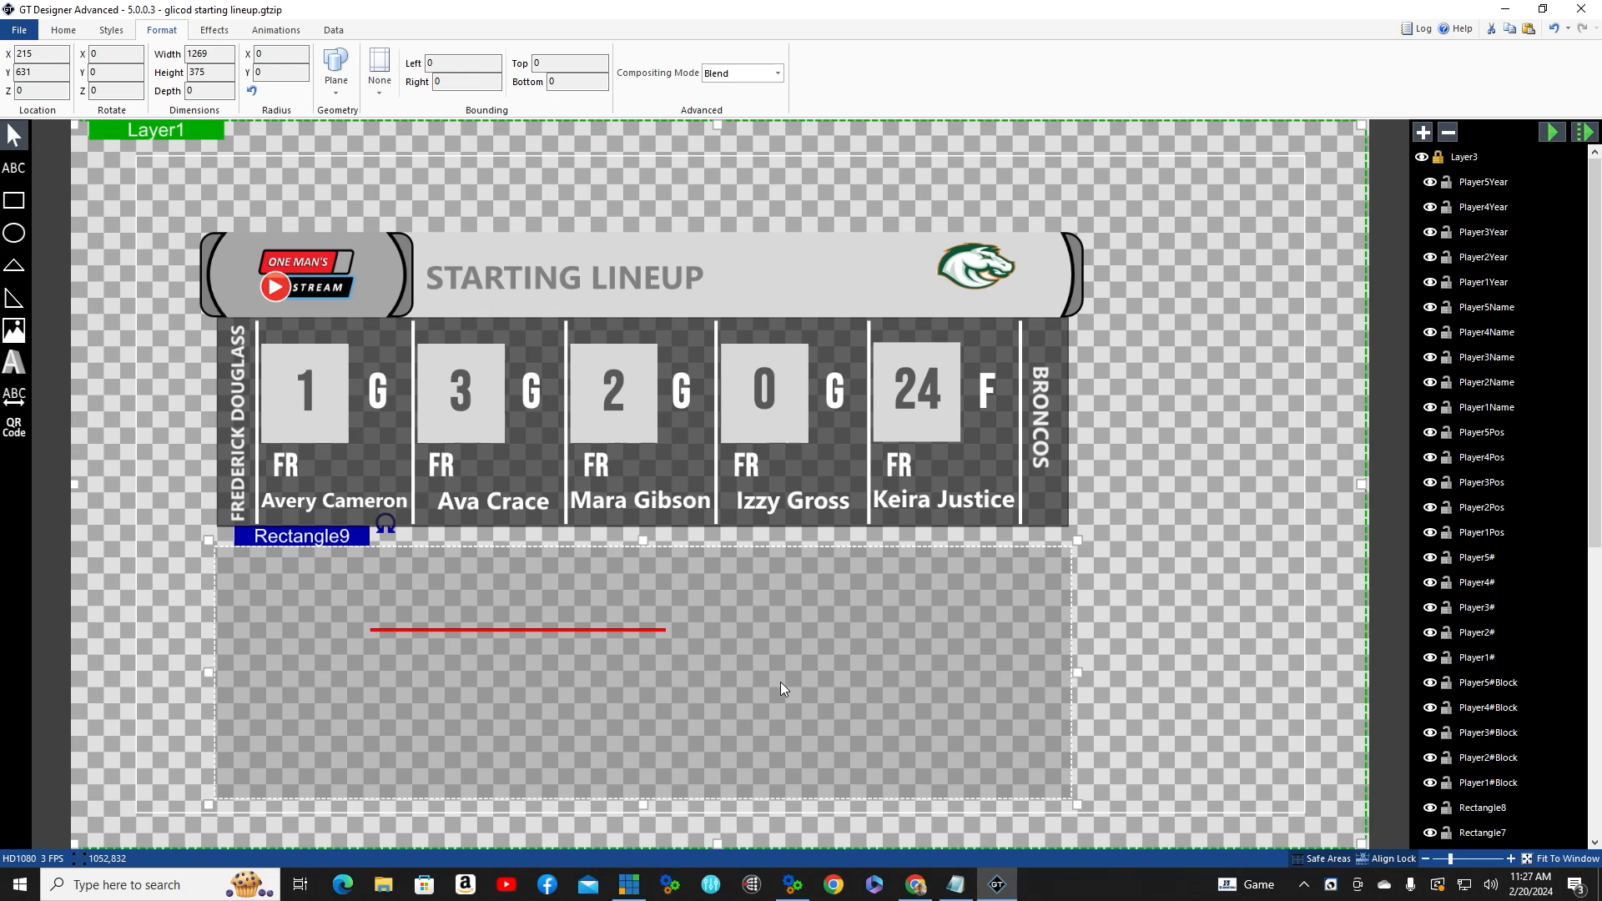
- Move the thin red line to the lower part of the gray box and set its Z rotation to 90
click(517, 630)
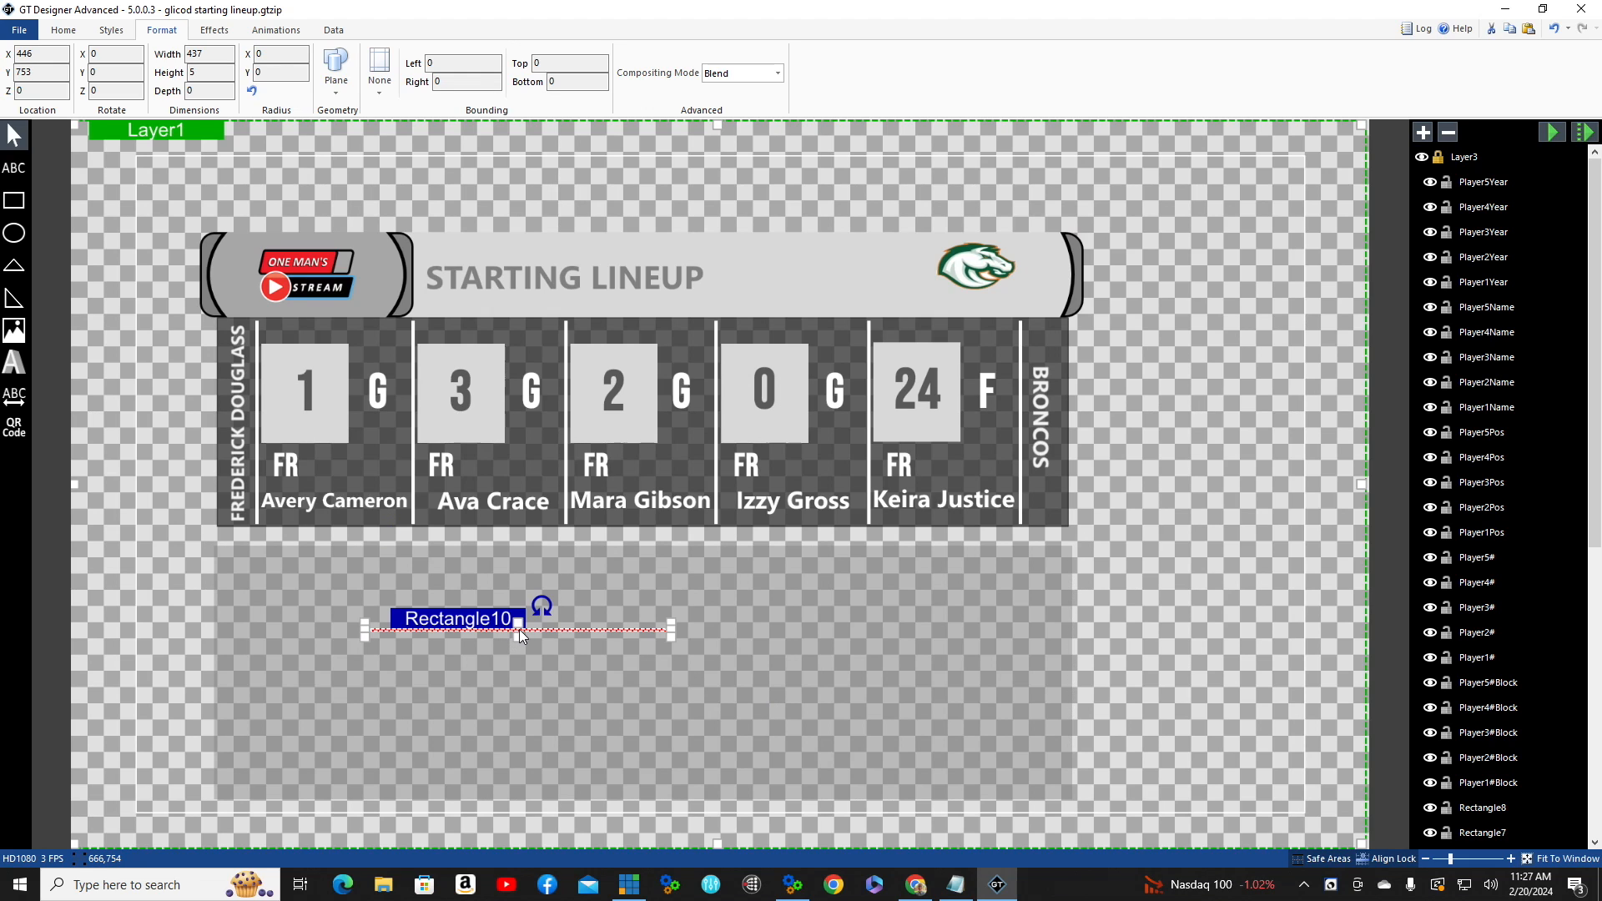
drag(519, 629, 517, 751)
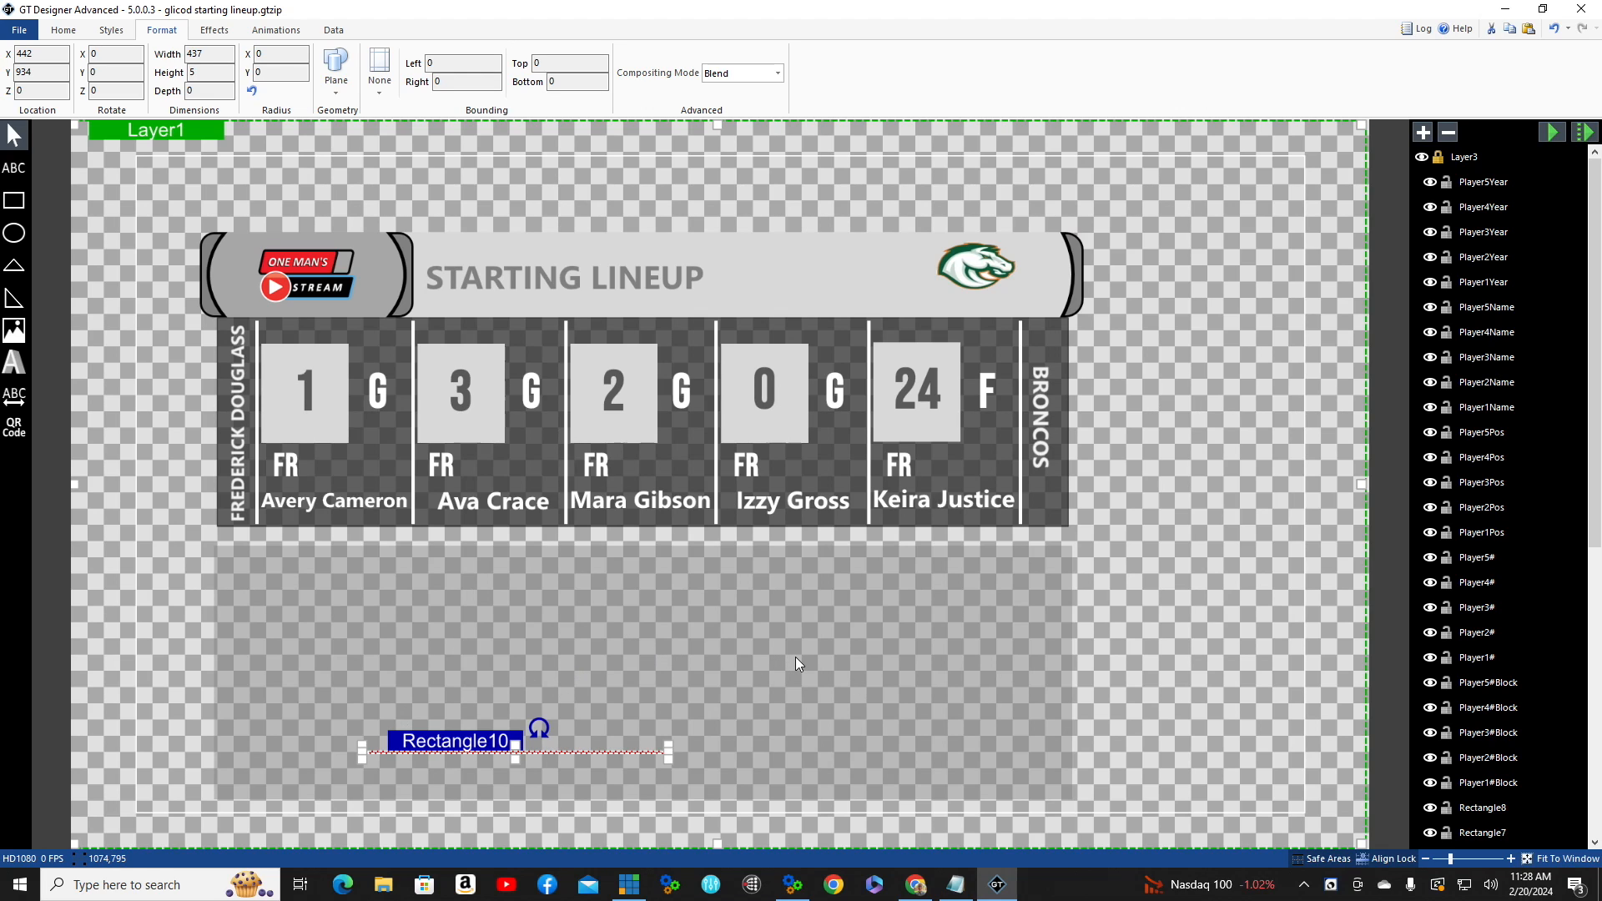
key(ctrl)
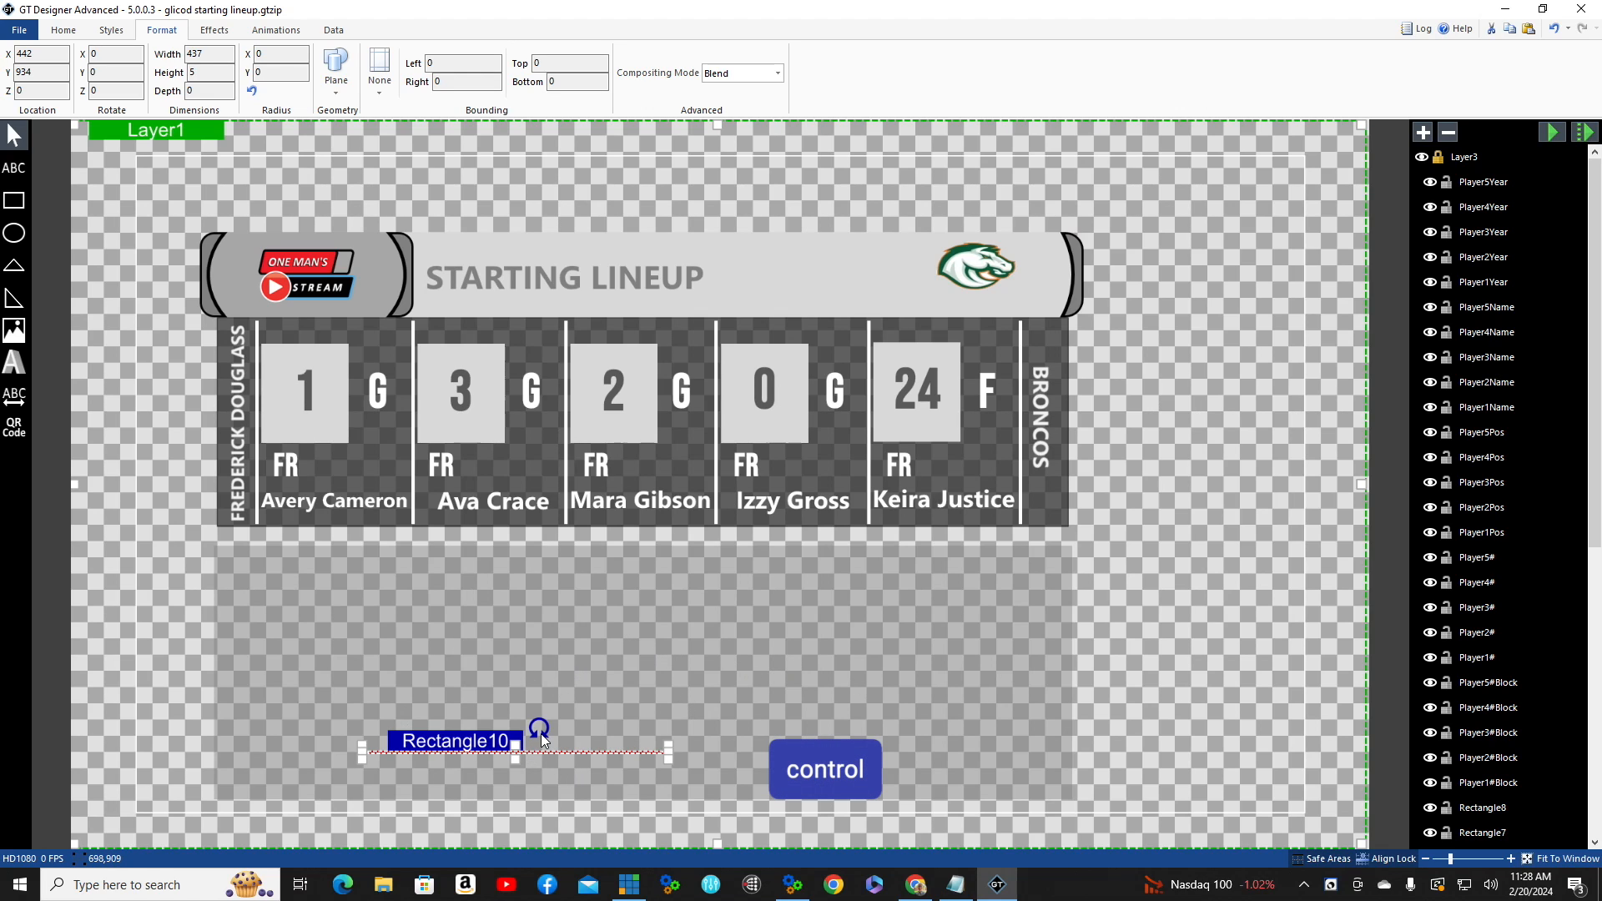
ctrl+drag(541, 733, 538, 669)
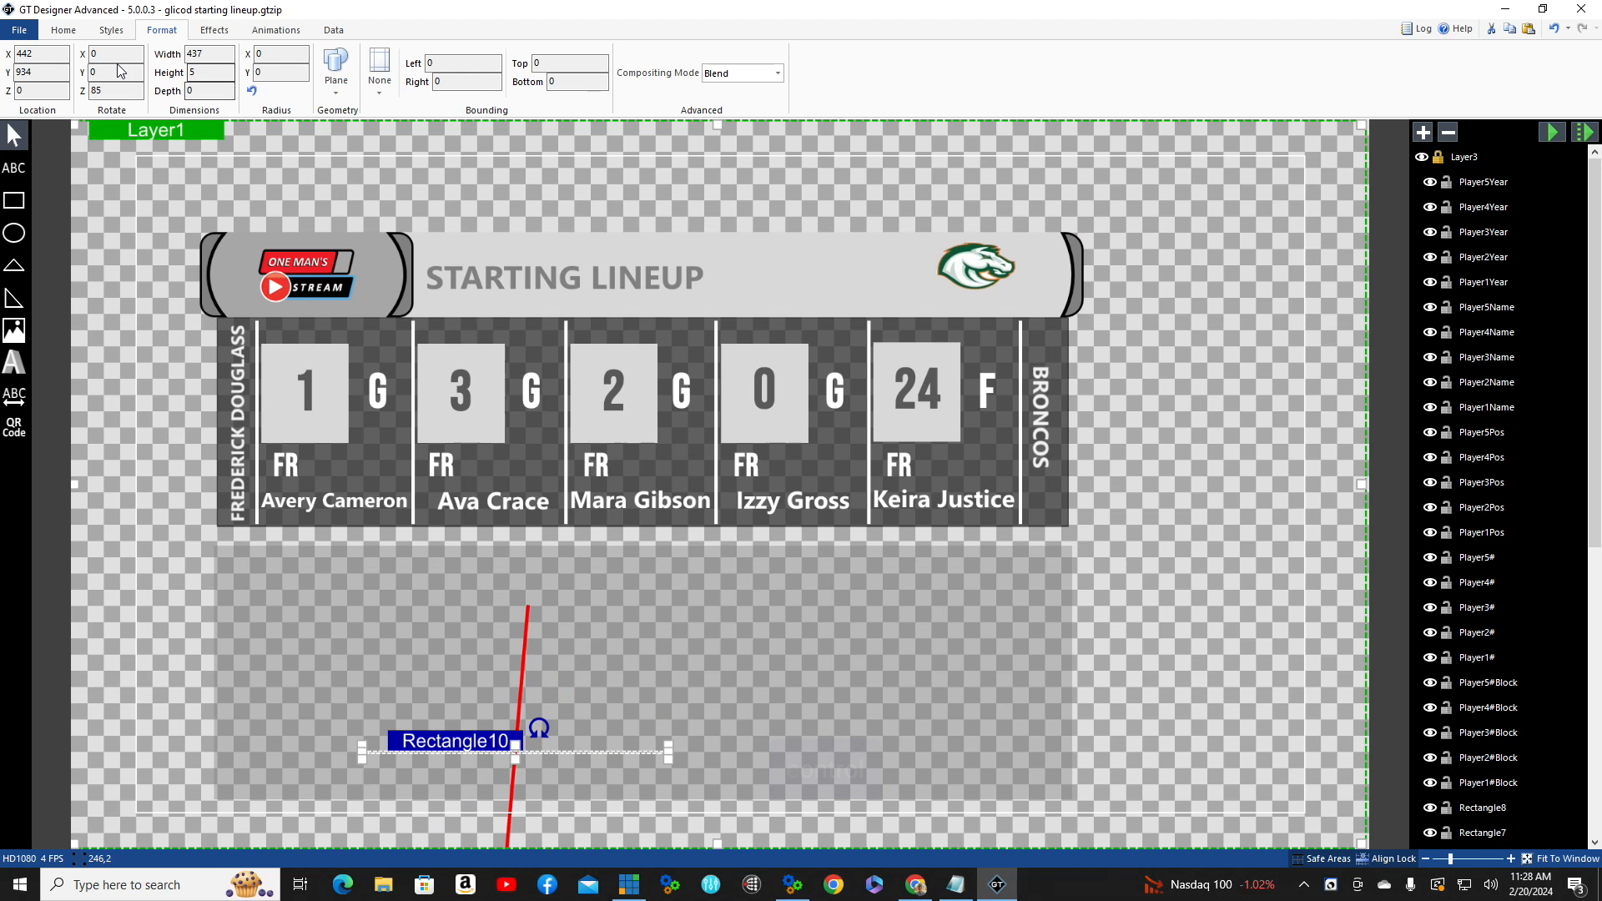
click(121, 90)
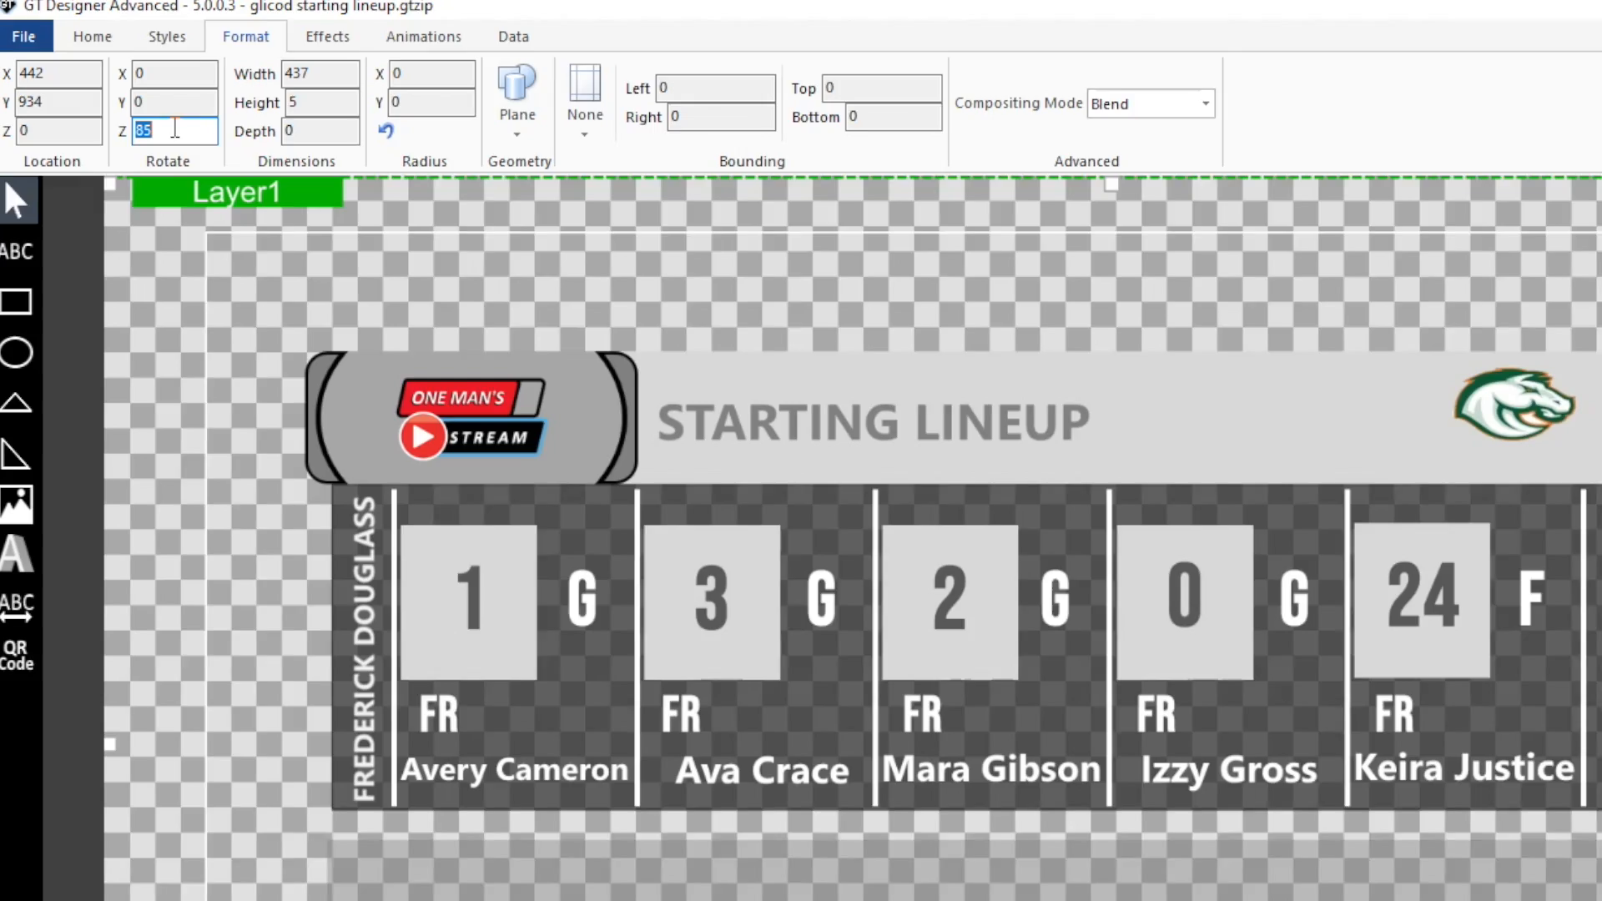
text(90)
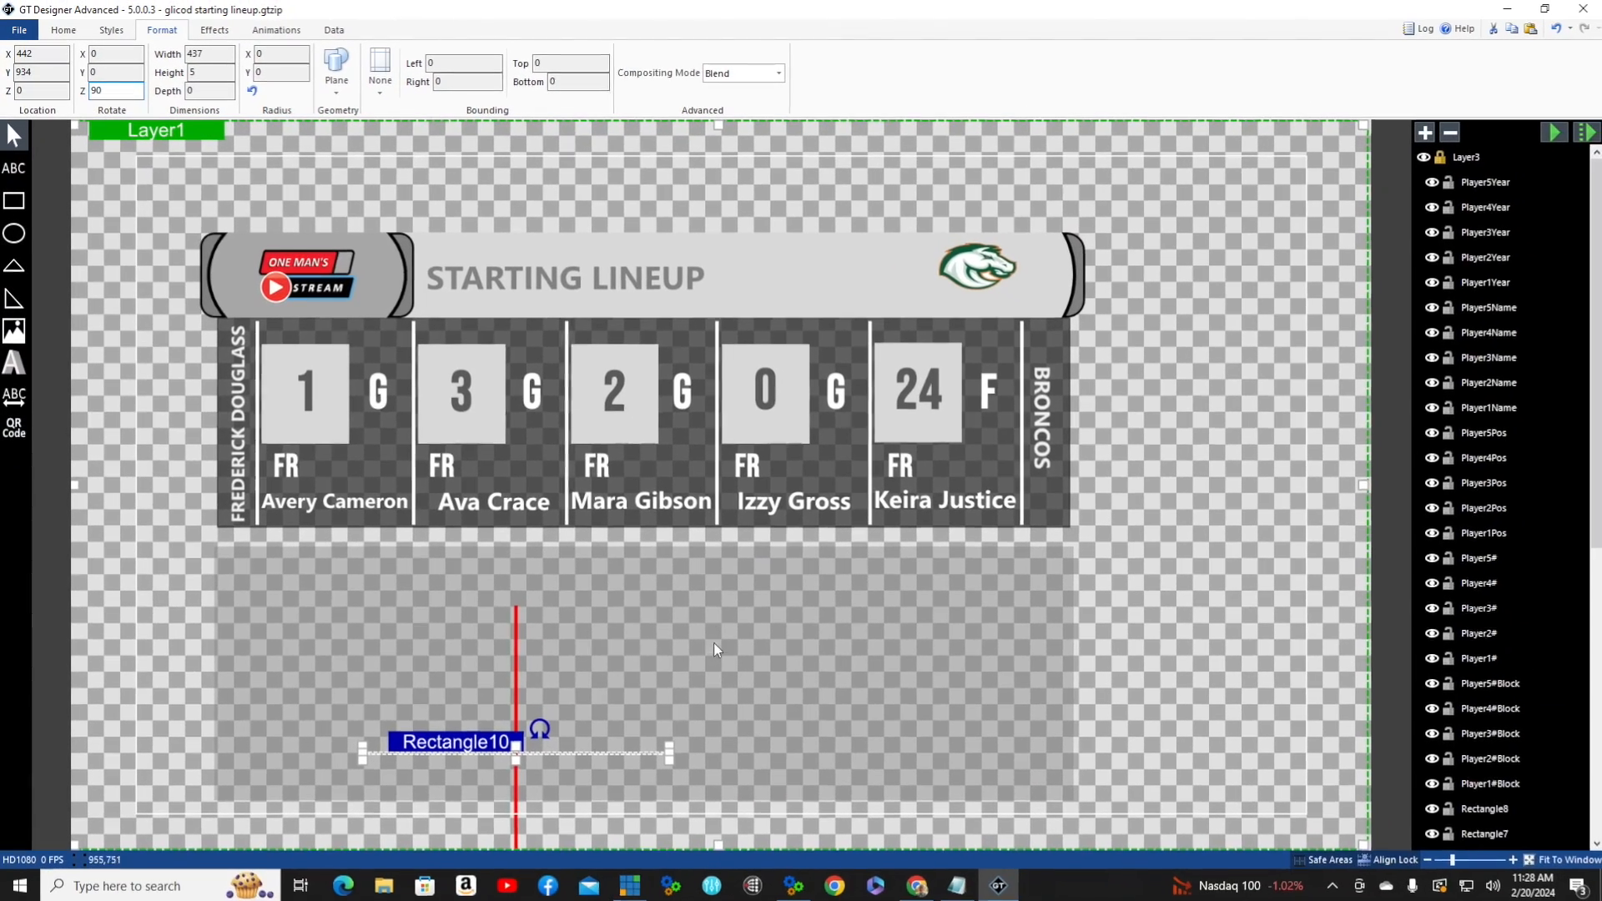
- Move the vertical red line up into the gray box and shorten its width to 351
drag(513, 751, 510, 683)
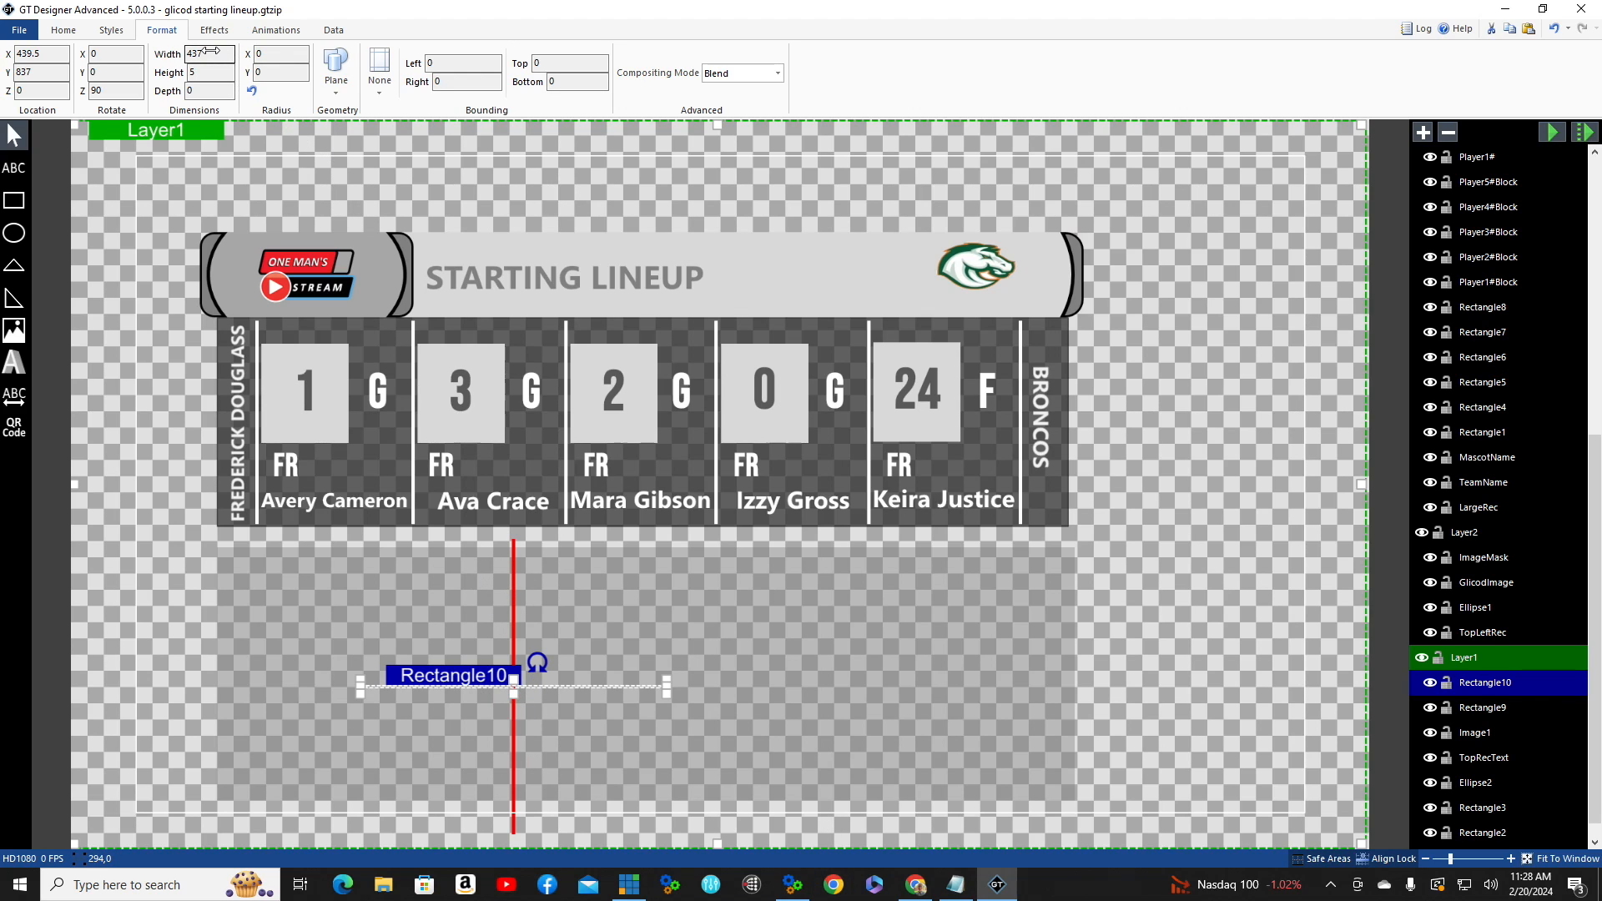
drag(212, 52, 139, 47)
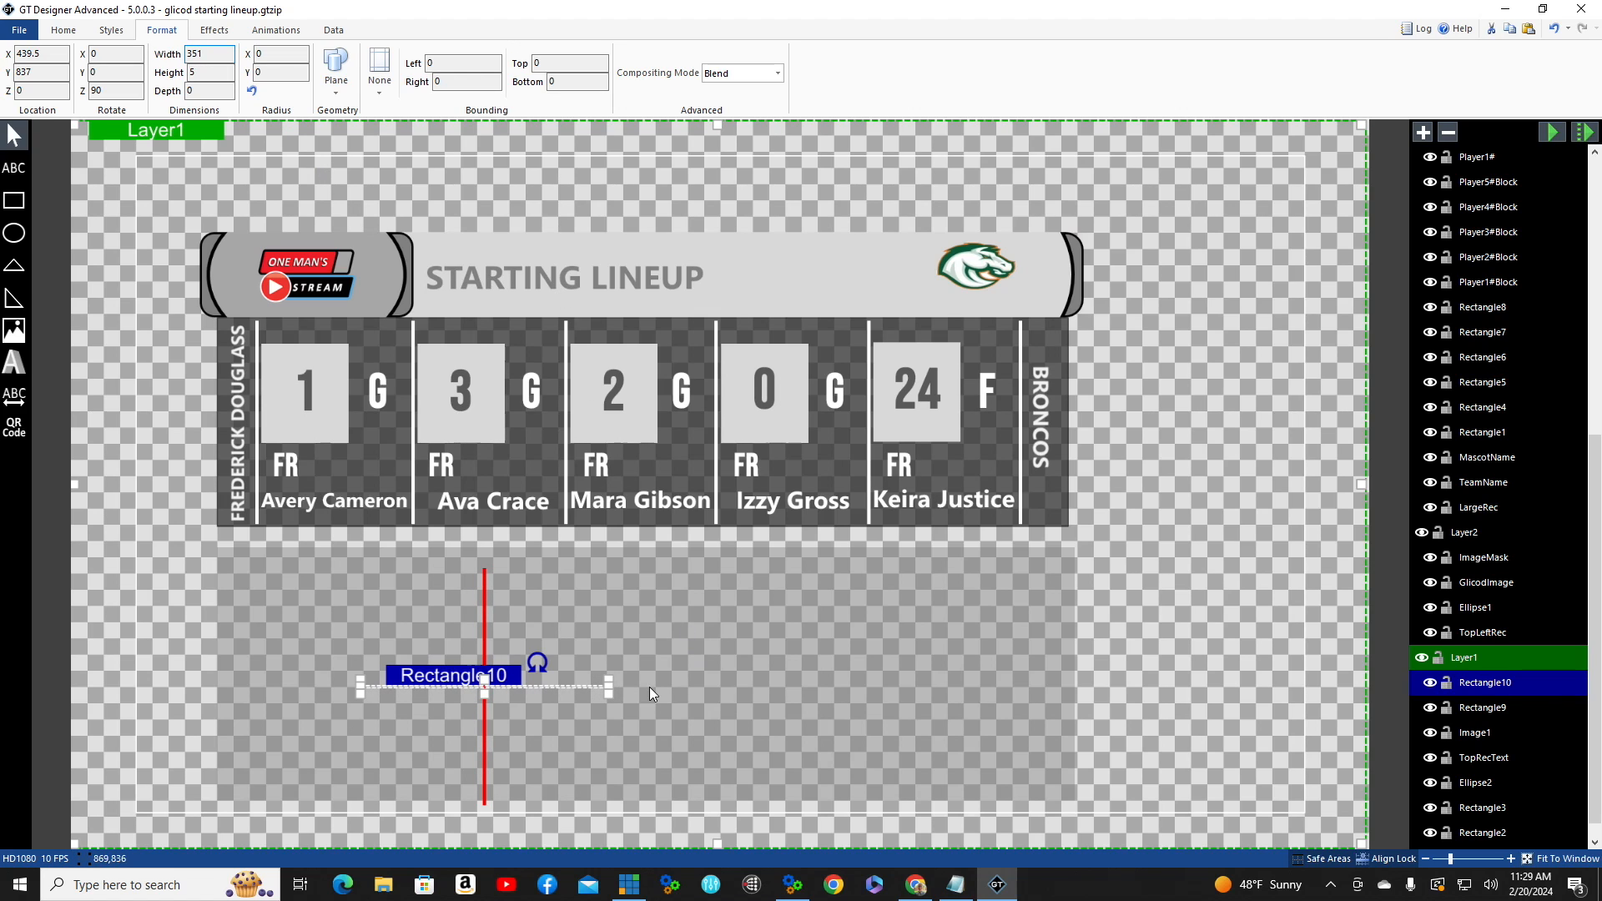
- Shift the gray box slightly to the right and nudge the vertical red line up to about Y 821
drag(487, 676, 450, 672)
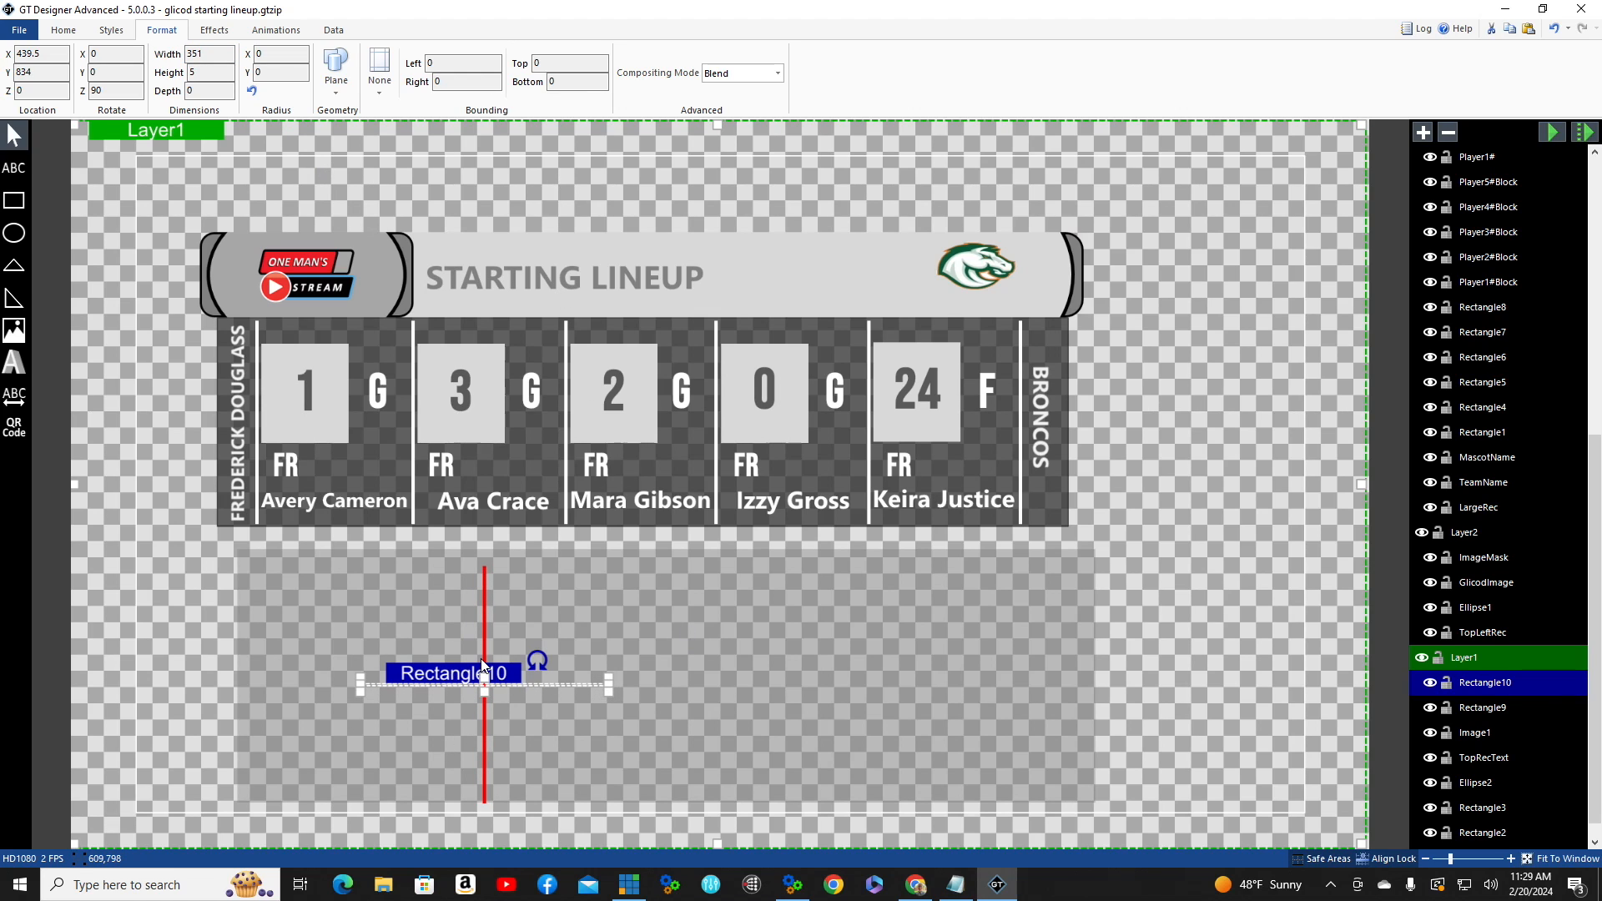
key(Up)
key(Up)
key(Up)
key(Up)
key(Up)
key(Up)
key(Up)
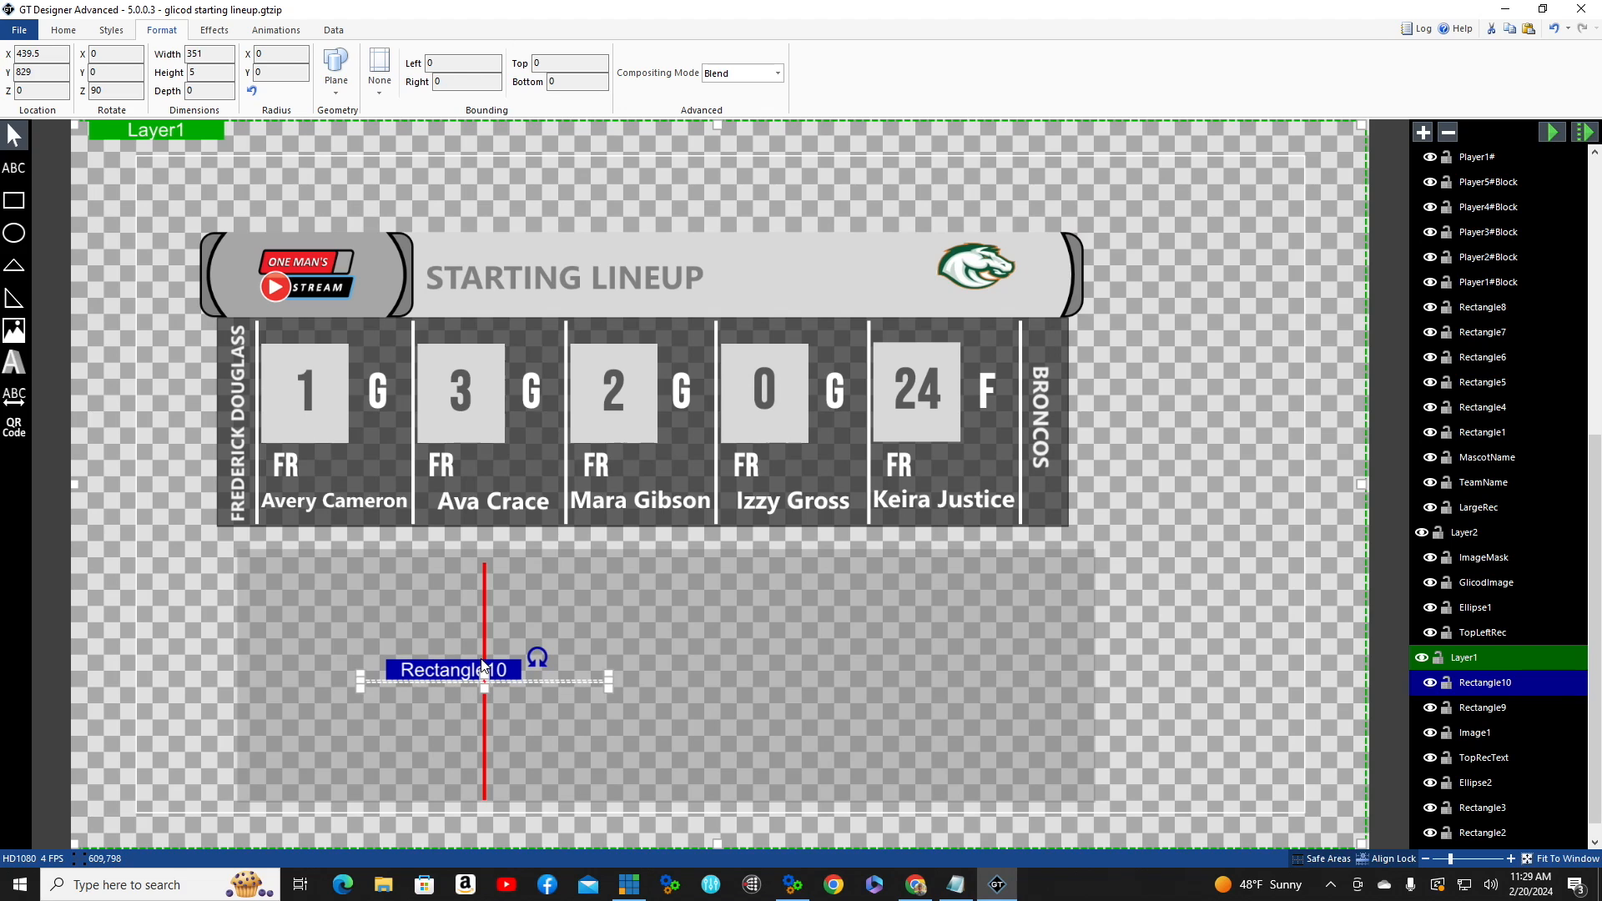
key(Up)
key(Up)
key(Up)
key(Up)
key(Up)
key(Up)
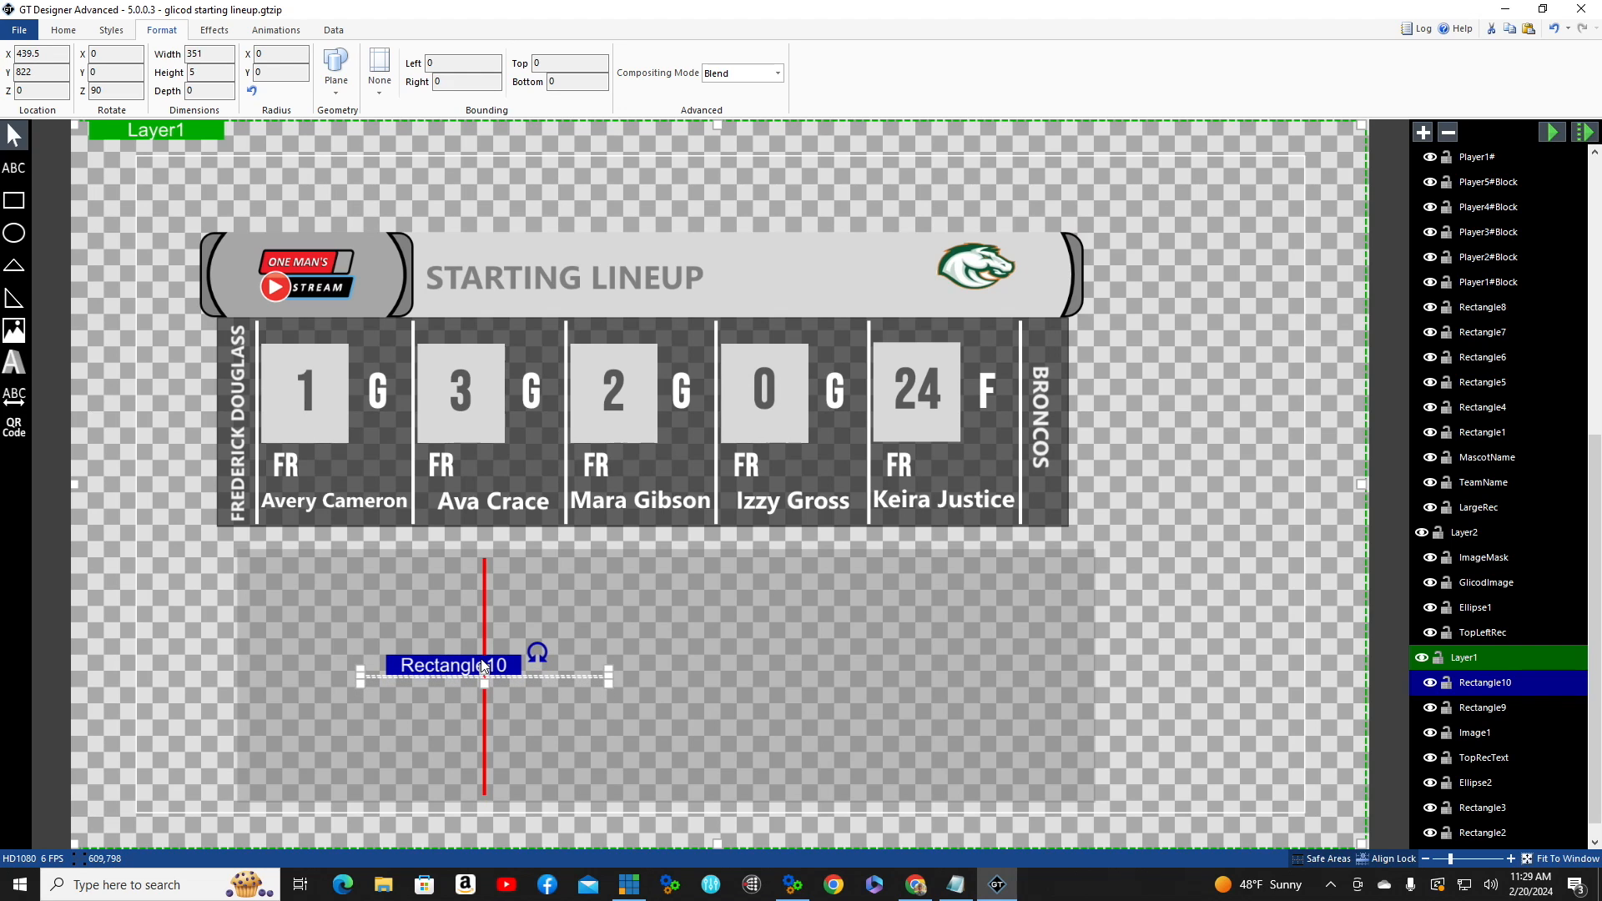
- Move the vertical red line left to X 101.5, just inside the gray box's left edge
key(Left)
key(Left)
key(Left)
key(Left)
key(Left)
key(Left)
key(Left)
key(Left)
key(Left)
key(Left)
key(Left)
key(Left)
key(Left)
key(Left)
key(Left)
key(Left)
key(Left)
key(Left)
key(Left)
key(Left)
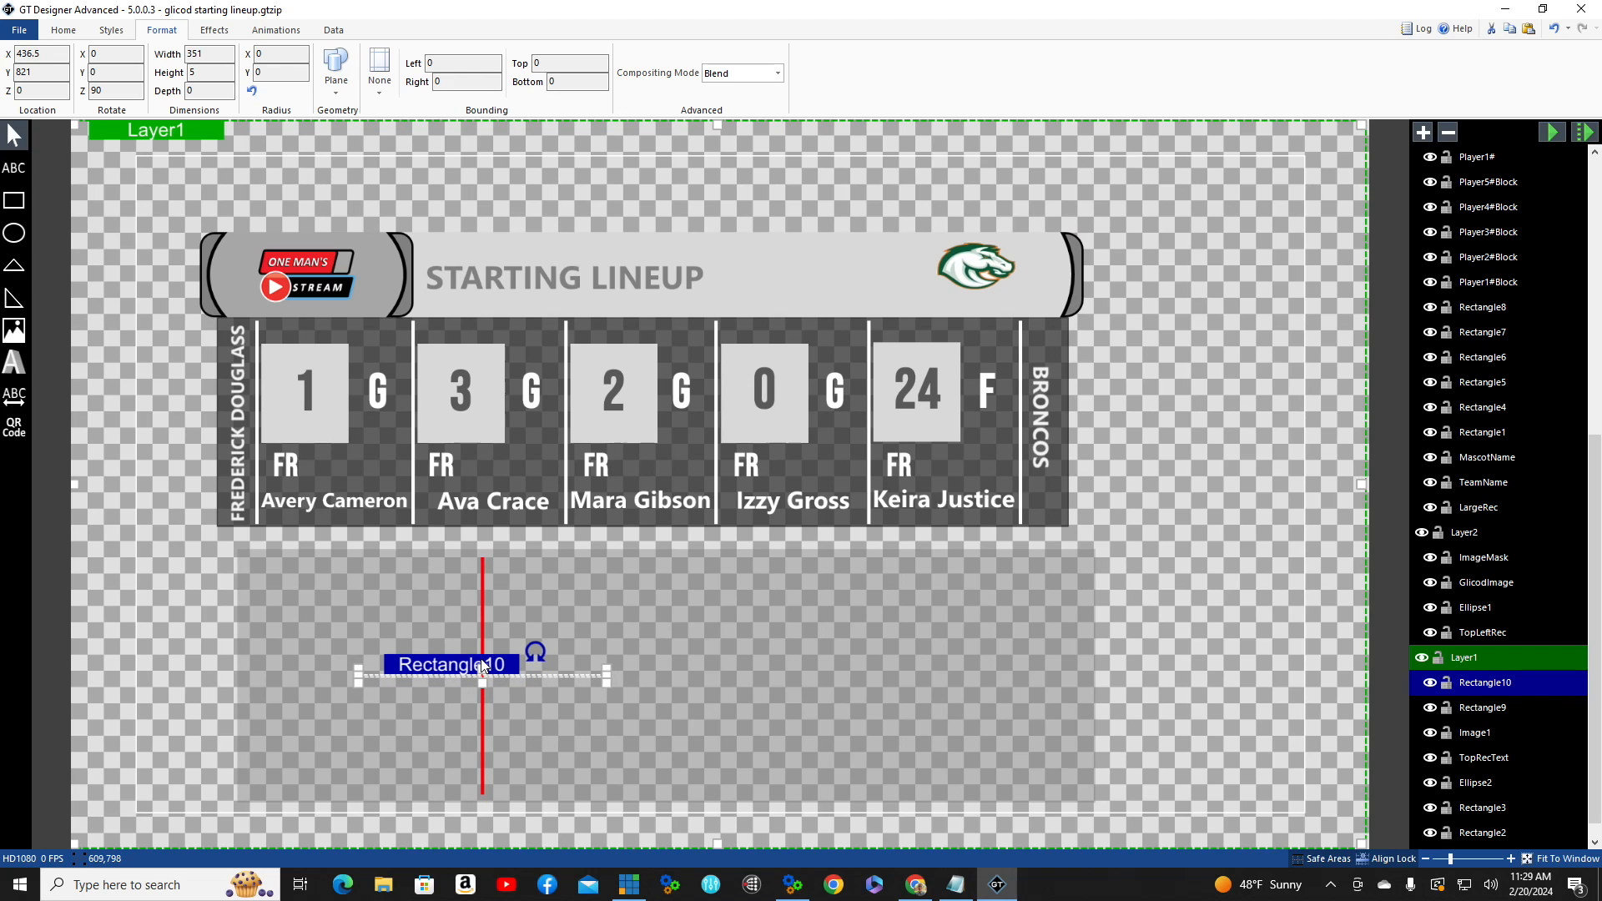
key(shift+Left)
key(shift+Left)
key(shift+Left)
key(shift+Left)
key(shift+Left)
key(shift+Left)
key(shift+Left)
key(shift+Left)
key(shift+Left)
key(shift+Left)
key(shift+Left)
key(shift+Left)
key(shift+Left)
key(shift+Left)
key(shift+Left)
key(shift+Left)
key(shift+Left)
key(shift+Left)
key(shift+Left)
key(shift+Left)
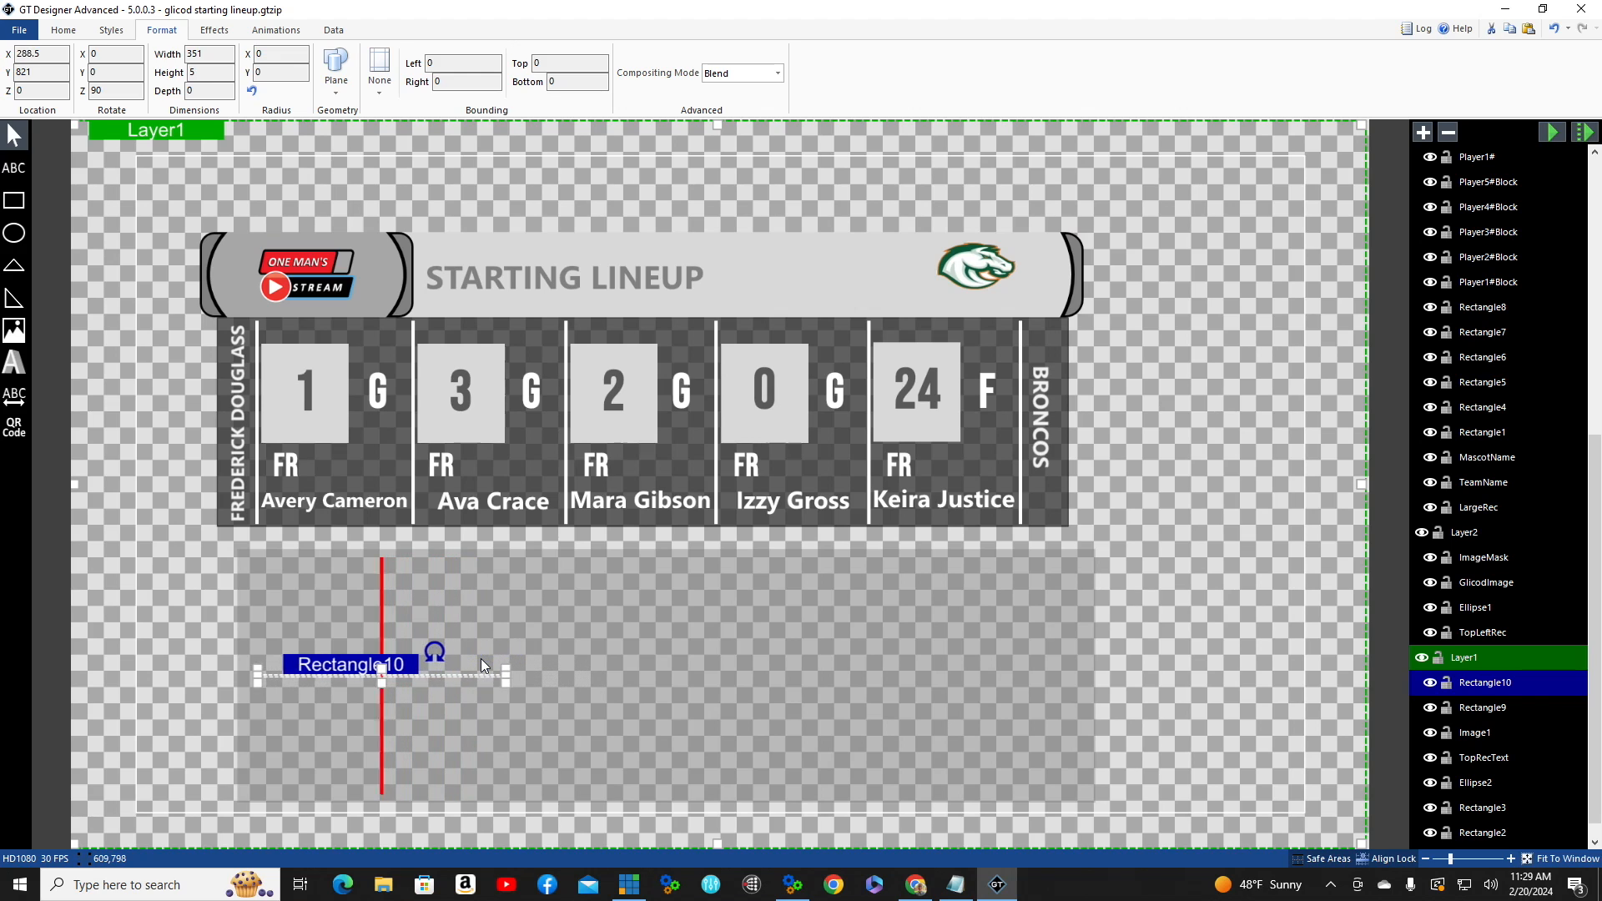
key(shift+Left)
key(shift+Left)
key(shift+Left)
key(shift+Left)
key(shift+Left)
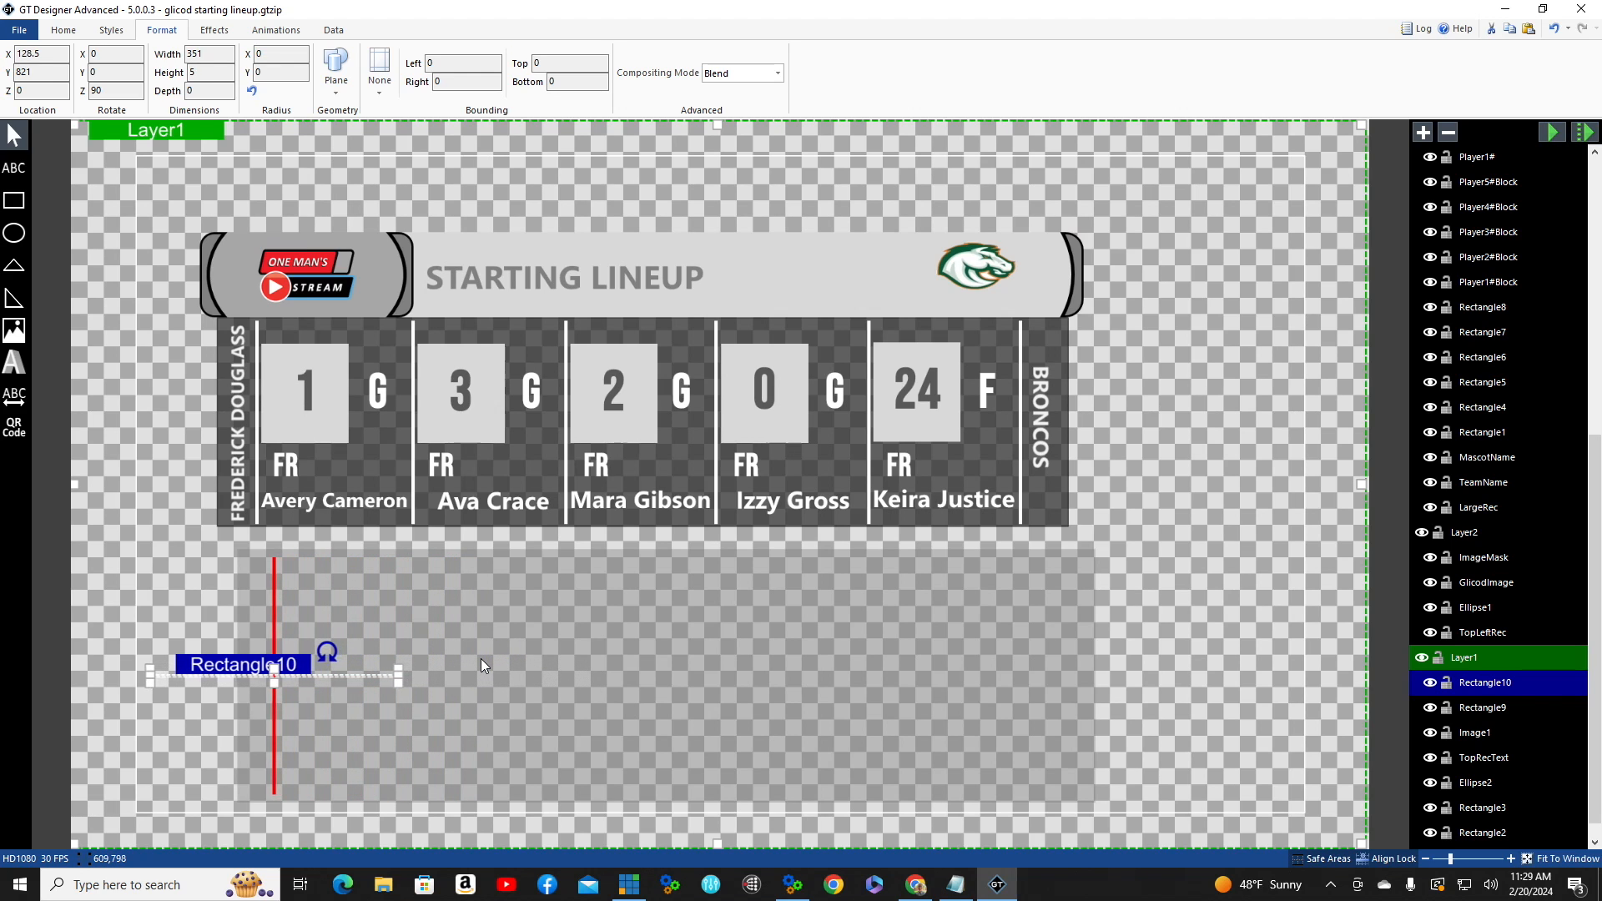
key(Left)
key(Left)
key(Left)
key(Left)
key(Left)
key(Left)
key(Left)
key(Left)
key(Left)
key(Left)
key(Left)
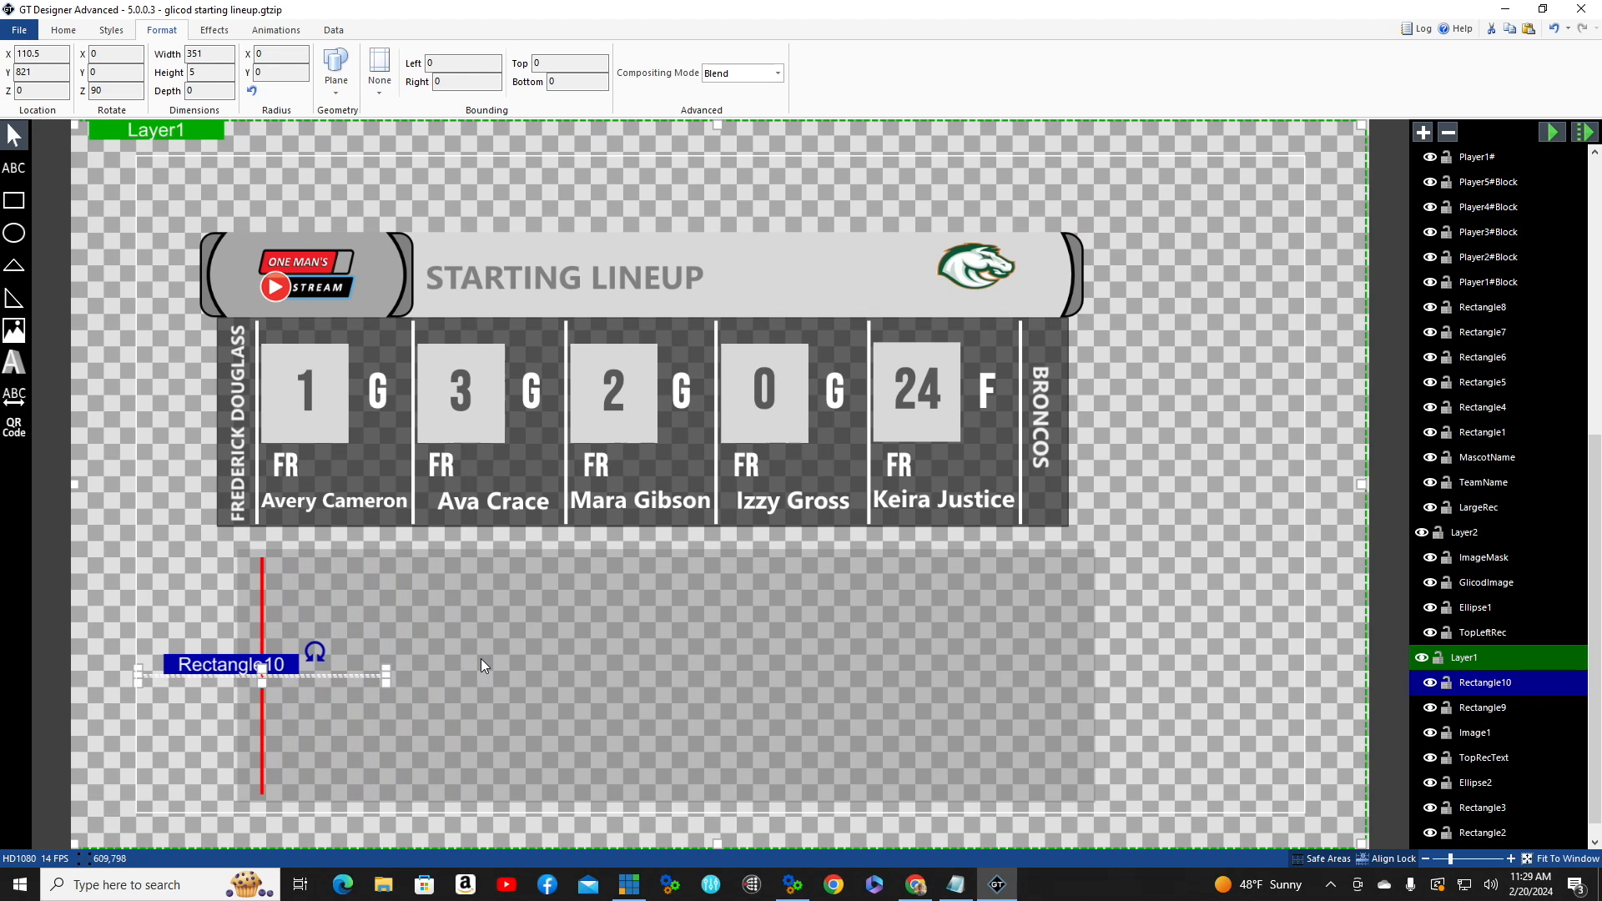
key(Left)
key(Left)
key(Left)
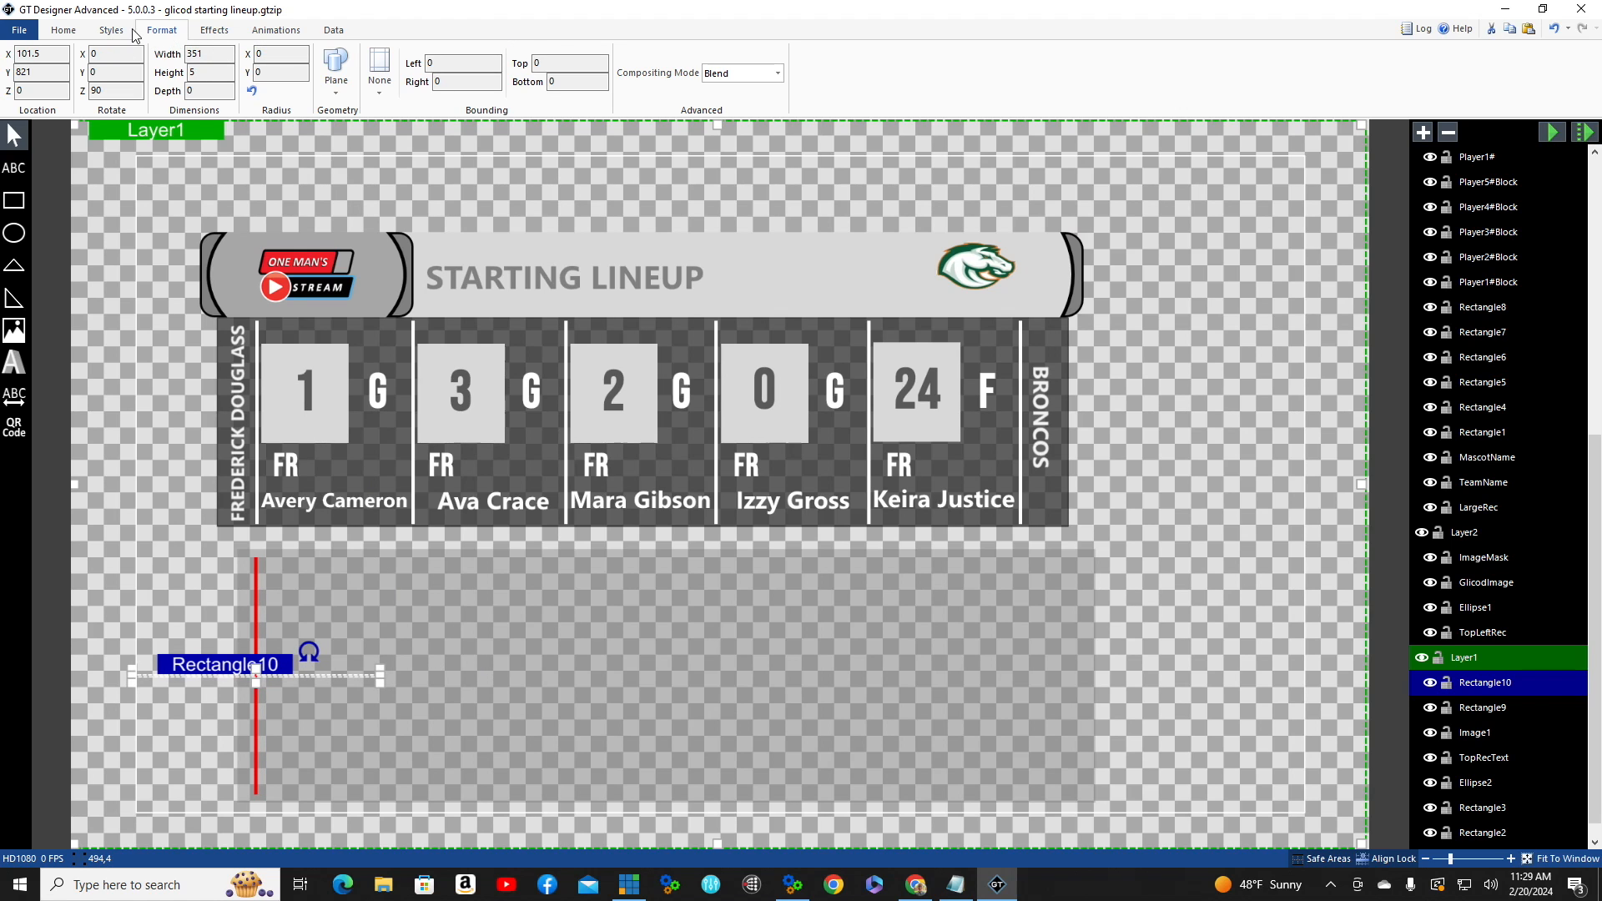
- Change the vertical divider line's fill color to white
click(63, 30)
click(502, 95)
click(641, 123)
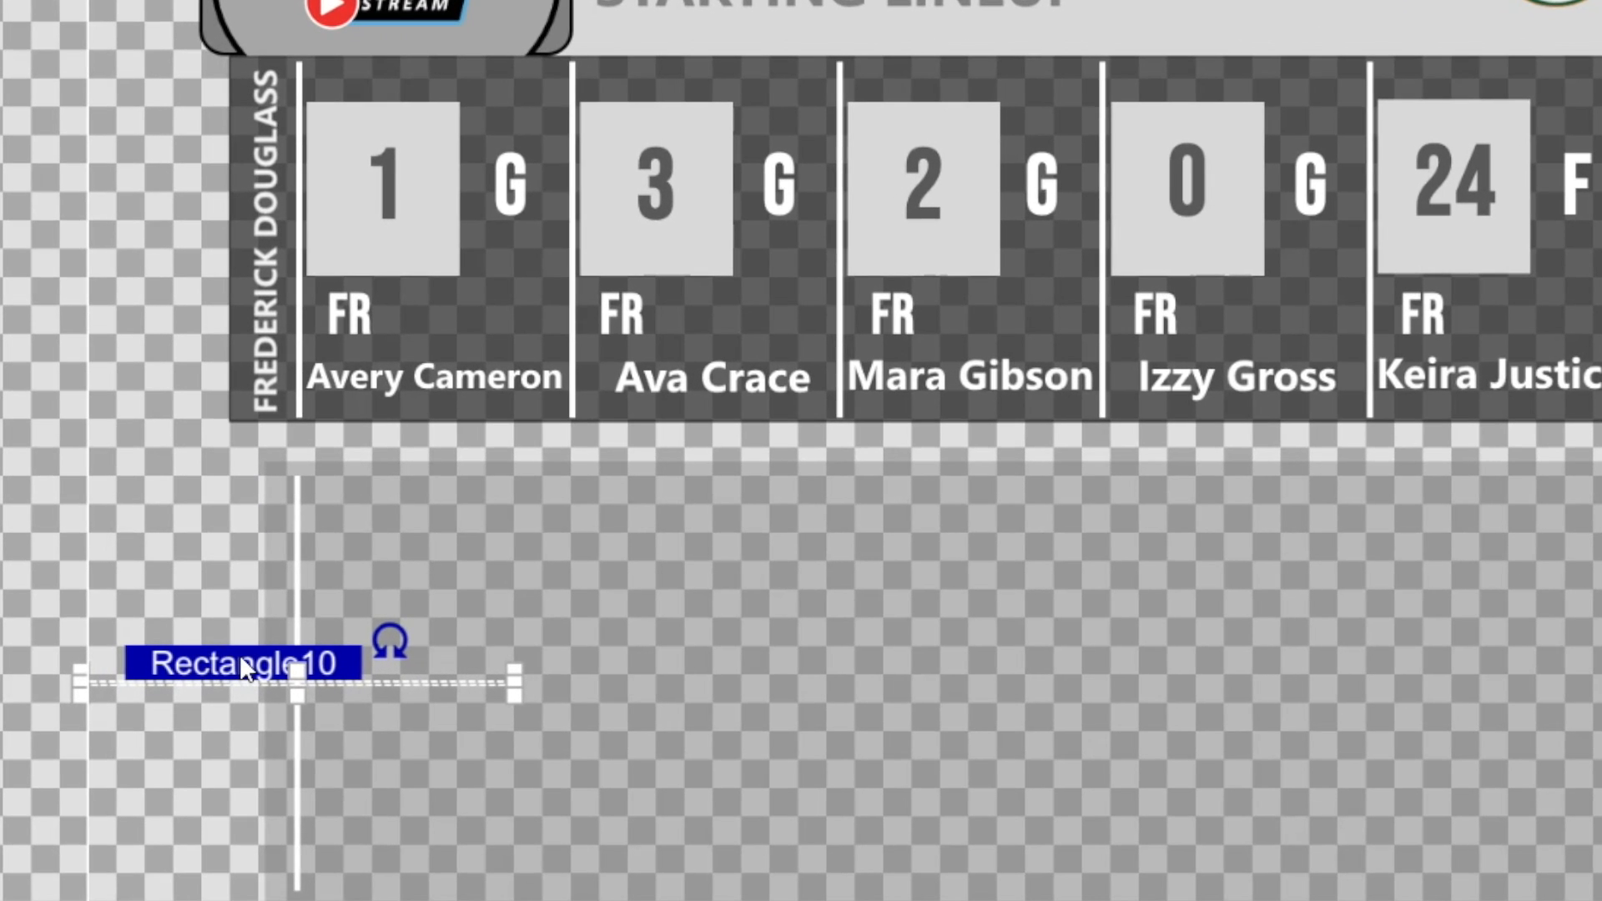
- Duplicate the white divider line by copying and pasting it
right_click(232, 658)
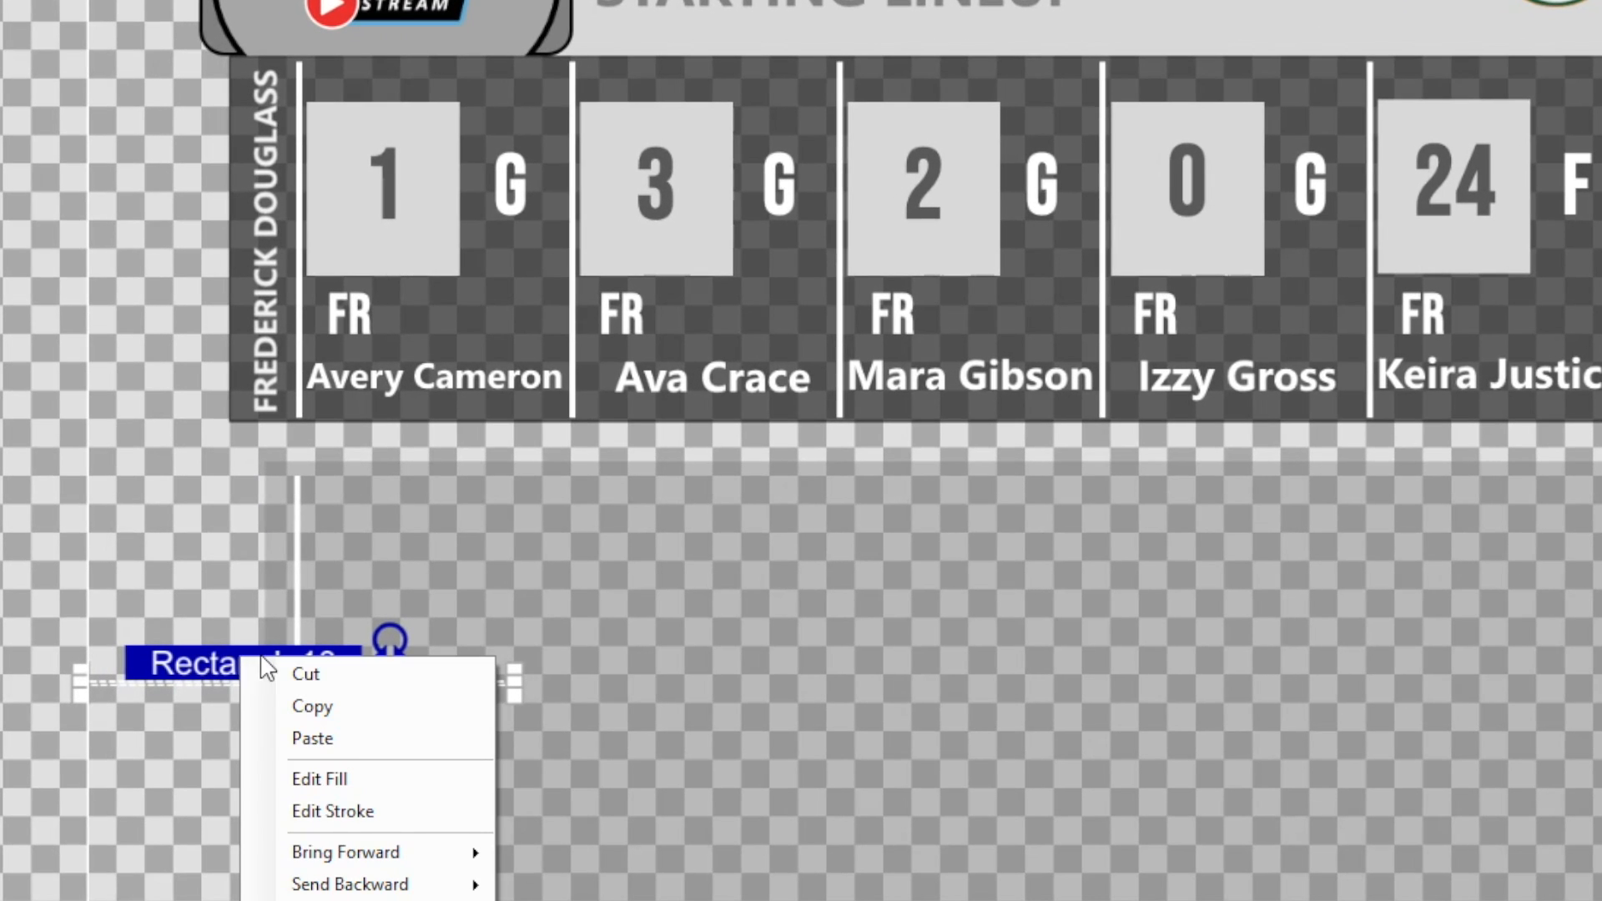
click(343, 701)
right_click(255, 663)
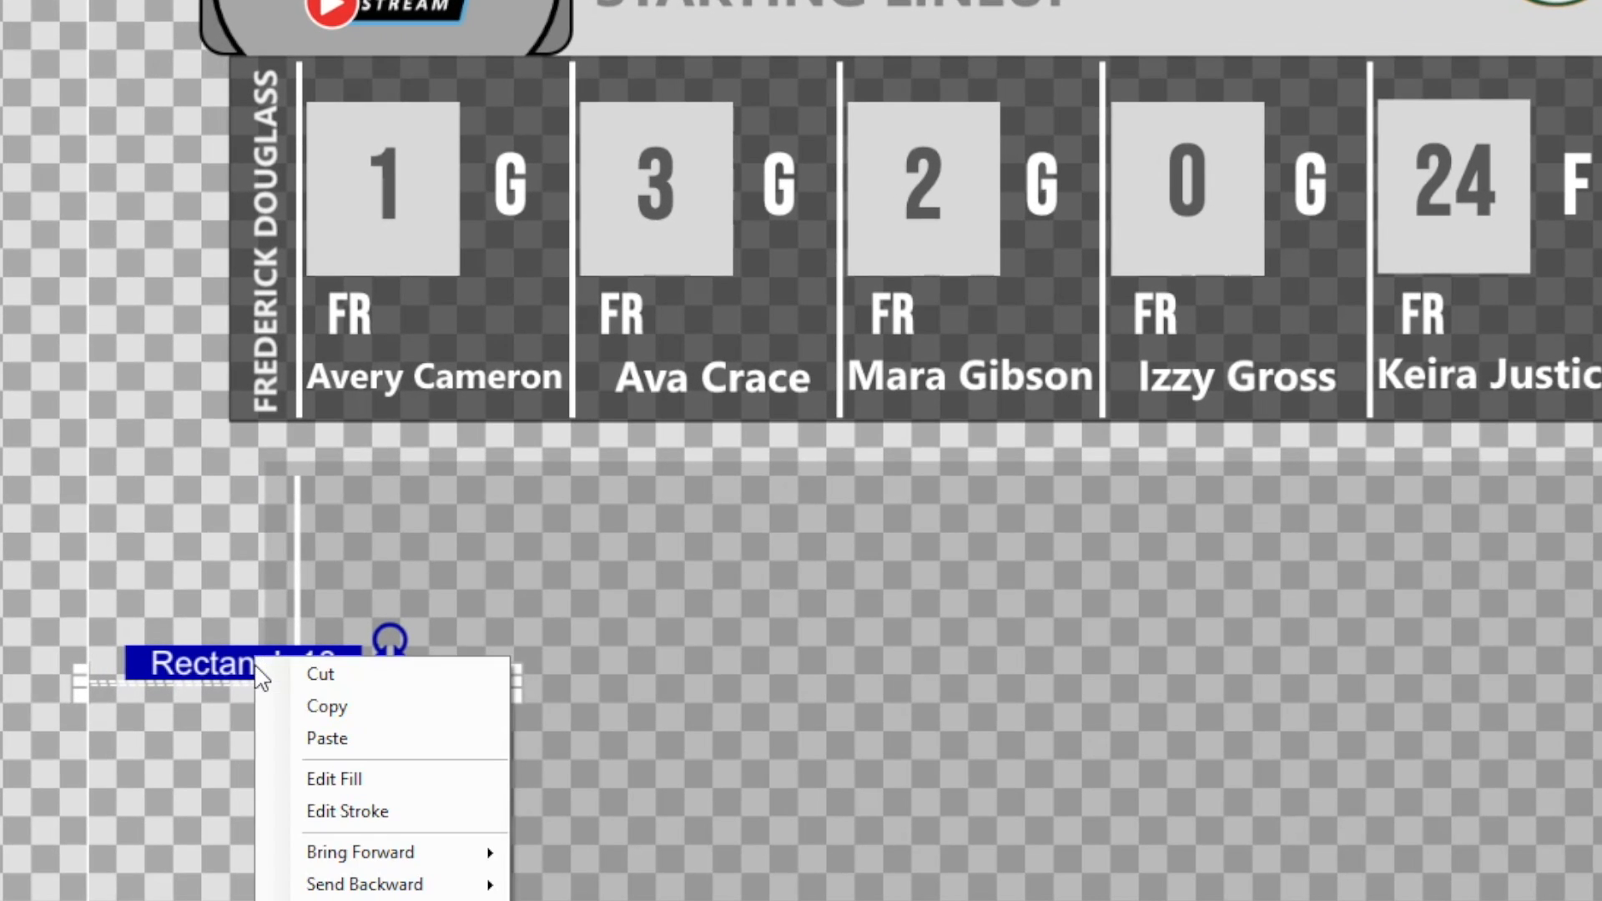
click(362, 743)
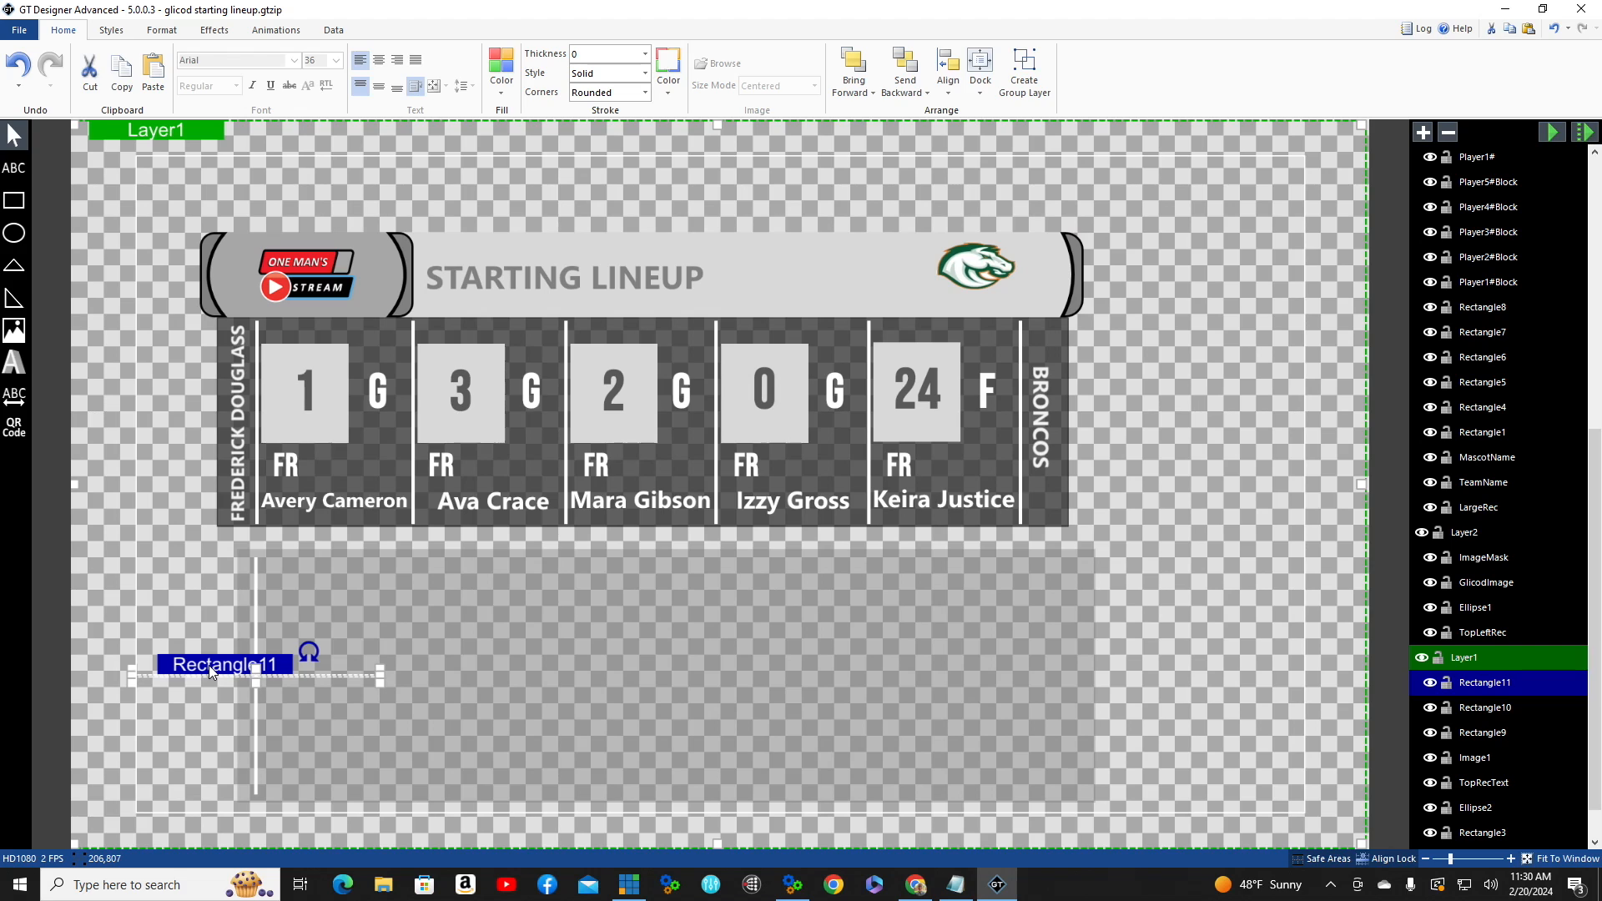
- Move the copied white divider line right until it lines up with the original graphic's divider between the first and second players
key(Right)
key(Right)
key(Right)
key(Right)
key(Right)
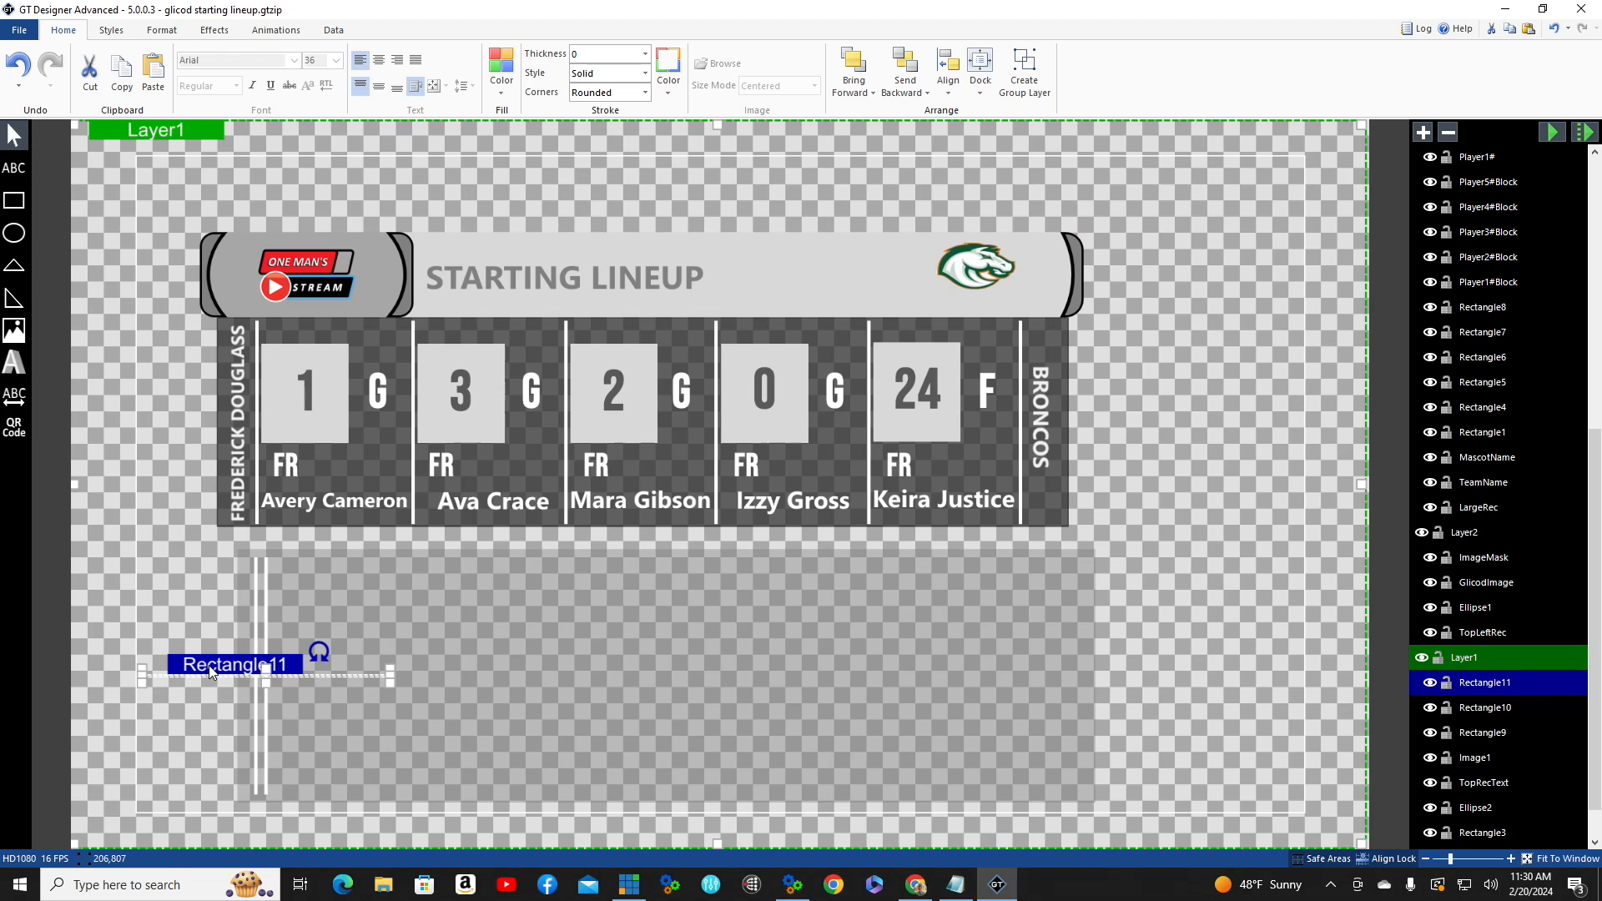
key(Right)
key(Right)
key(Right)
key(Right)
key(Right)
key(Right)
key(Right)
key(Right)
key(Right)
key(Right)
key(Right)
key(Right)
key(Right)
key(Right)
key(Right)
key(Right)
key(Right)
key(Right)
key(Right)
key(Right)
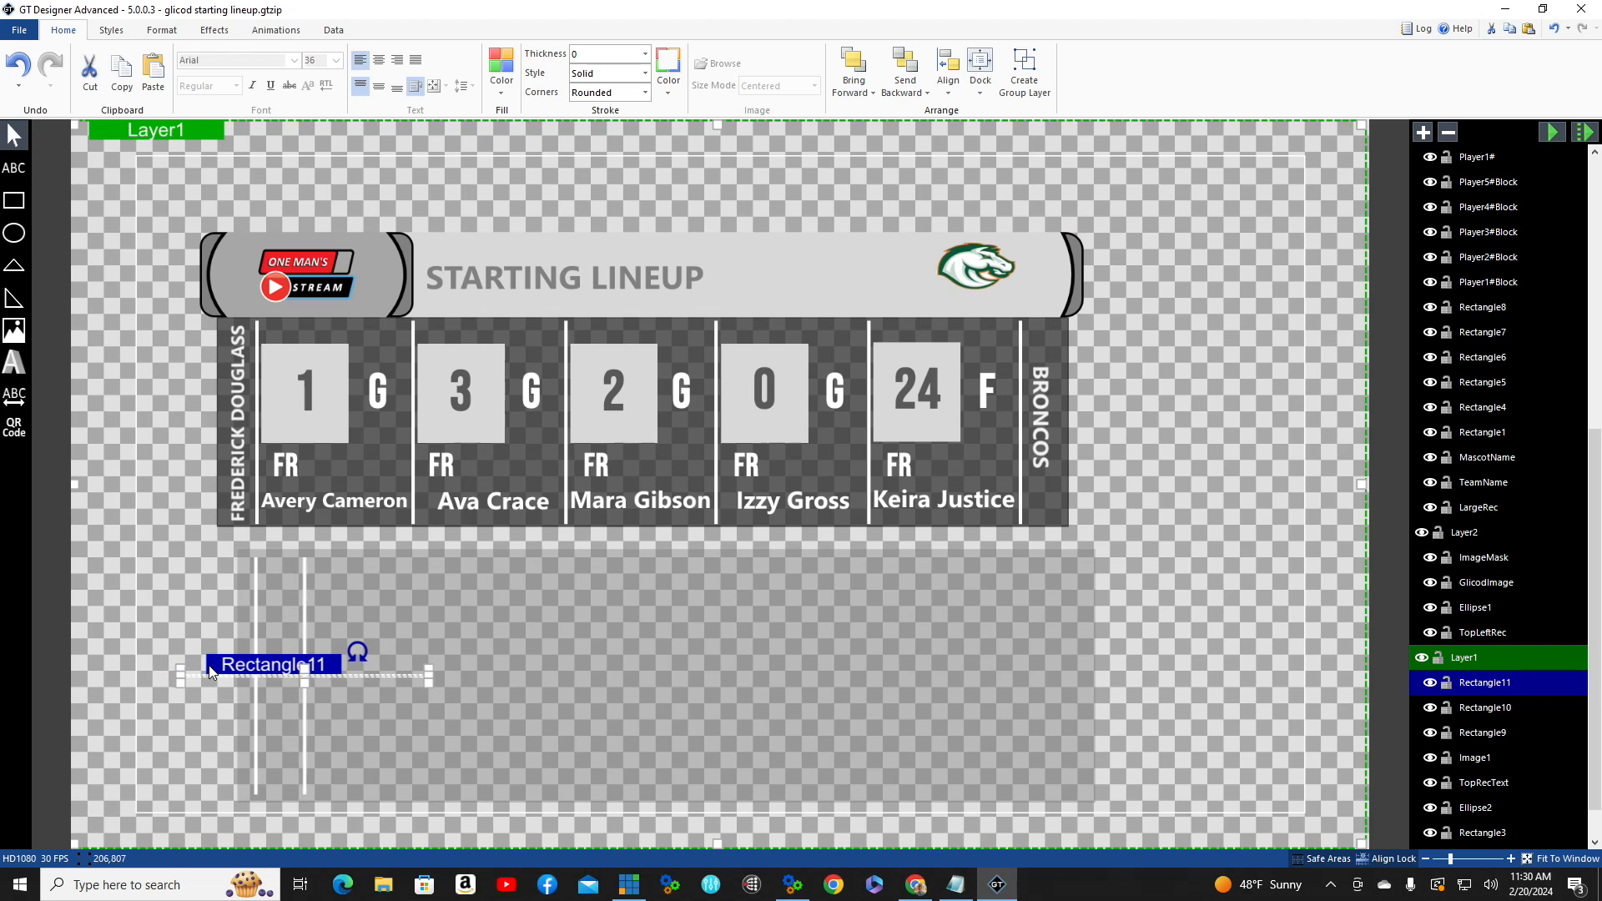
key(Right)
key(Right)
key(Right)
key(Right)
key(Right)
key(Right)
key(Right)
key(Right)
key(Right)
key(Right)
key(Right)
key(Right)
key(Right)
key(Right)
key(Right)
key(Right)
key(Right)
key(Right)
key(Right)
key(Right)
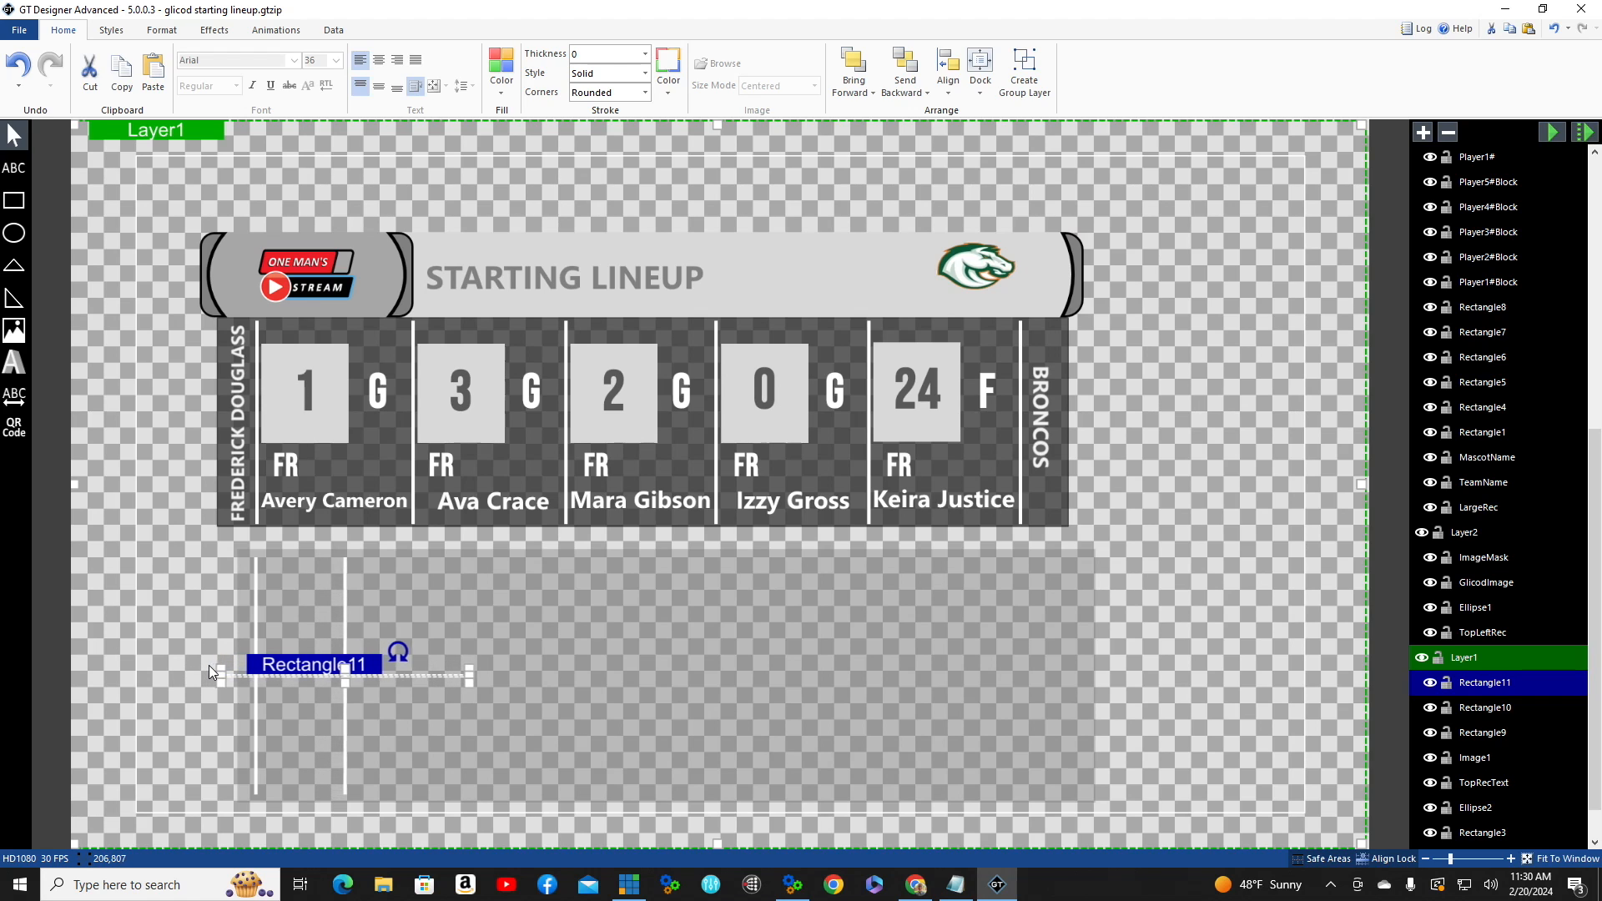
key(Right)
key(Right)
key(Right)
key(Right)
key(Right)
key(Right)
key(Right)
key(Right)
key(Right)
key(Right)
key(Right)
key(Right)
key(Right)
key(Right)
key(Right)
key(Right)
key(Right)
key(Right)
key(Right)
key(Right)
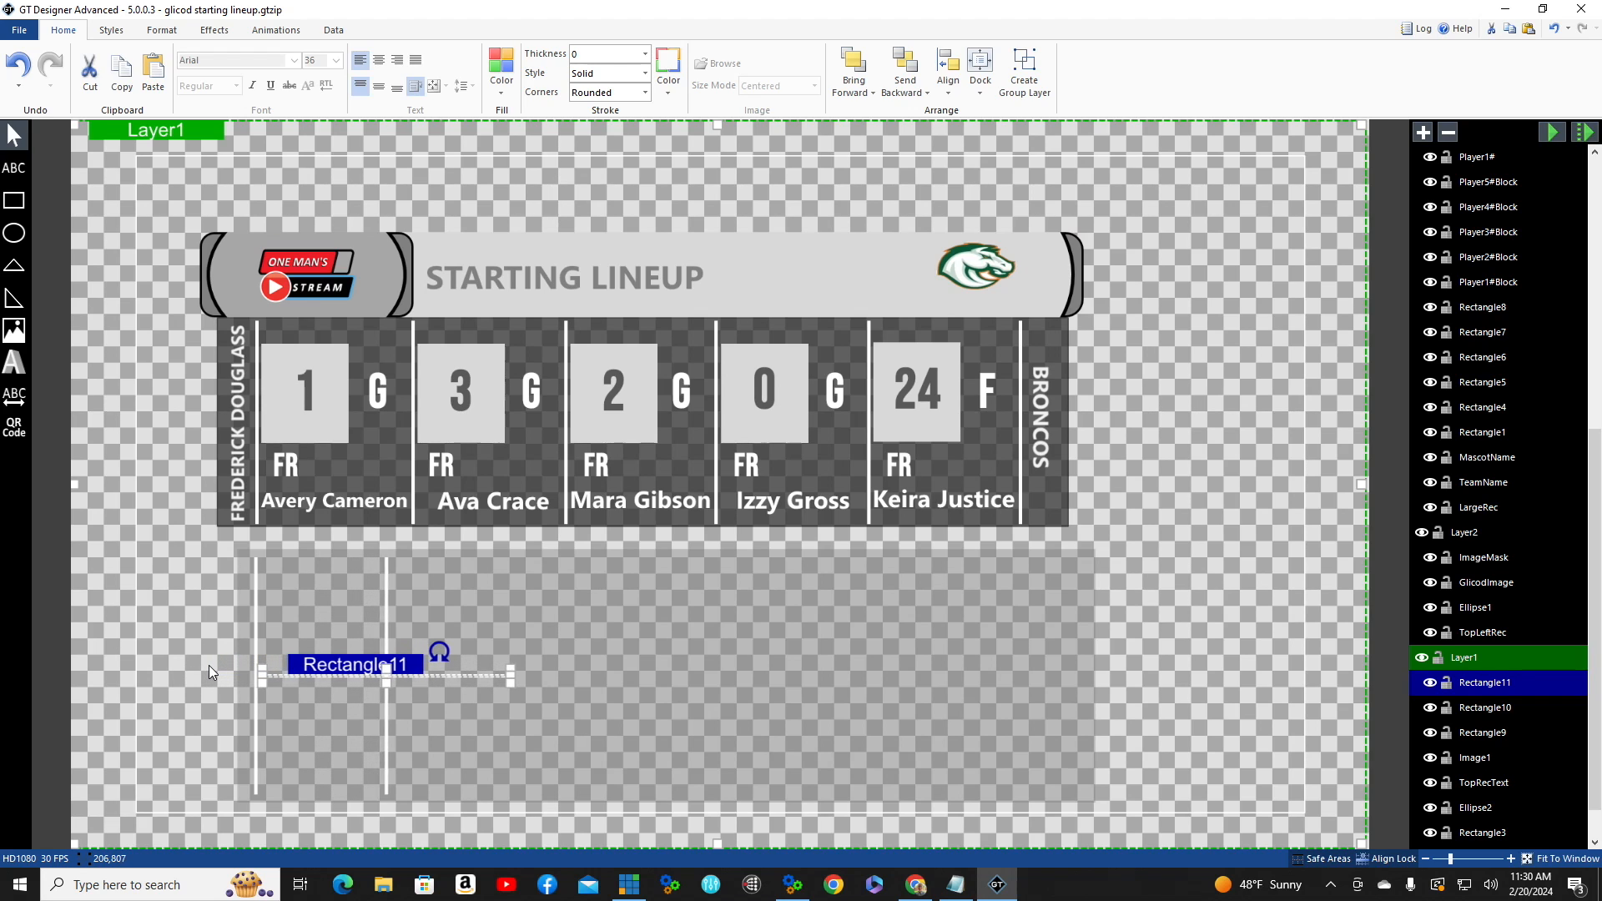
key(Right)
key(Right)
key(Right)
key(Right)
key(Right)
key(Right)
key(Right)
key(Right)
key(Right)
key(Right)
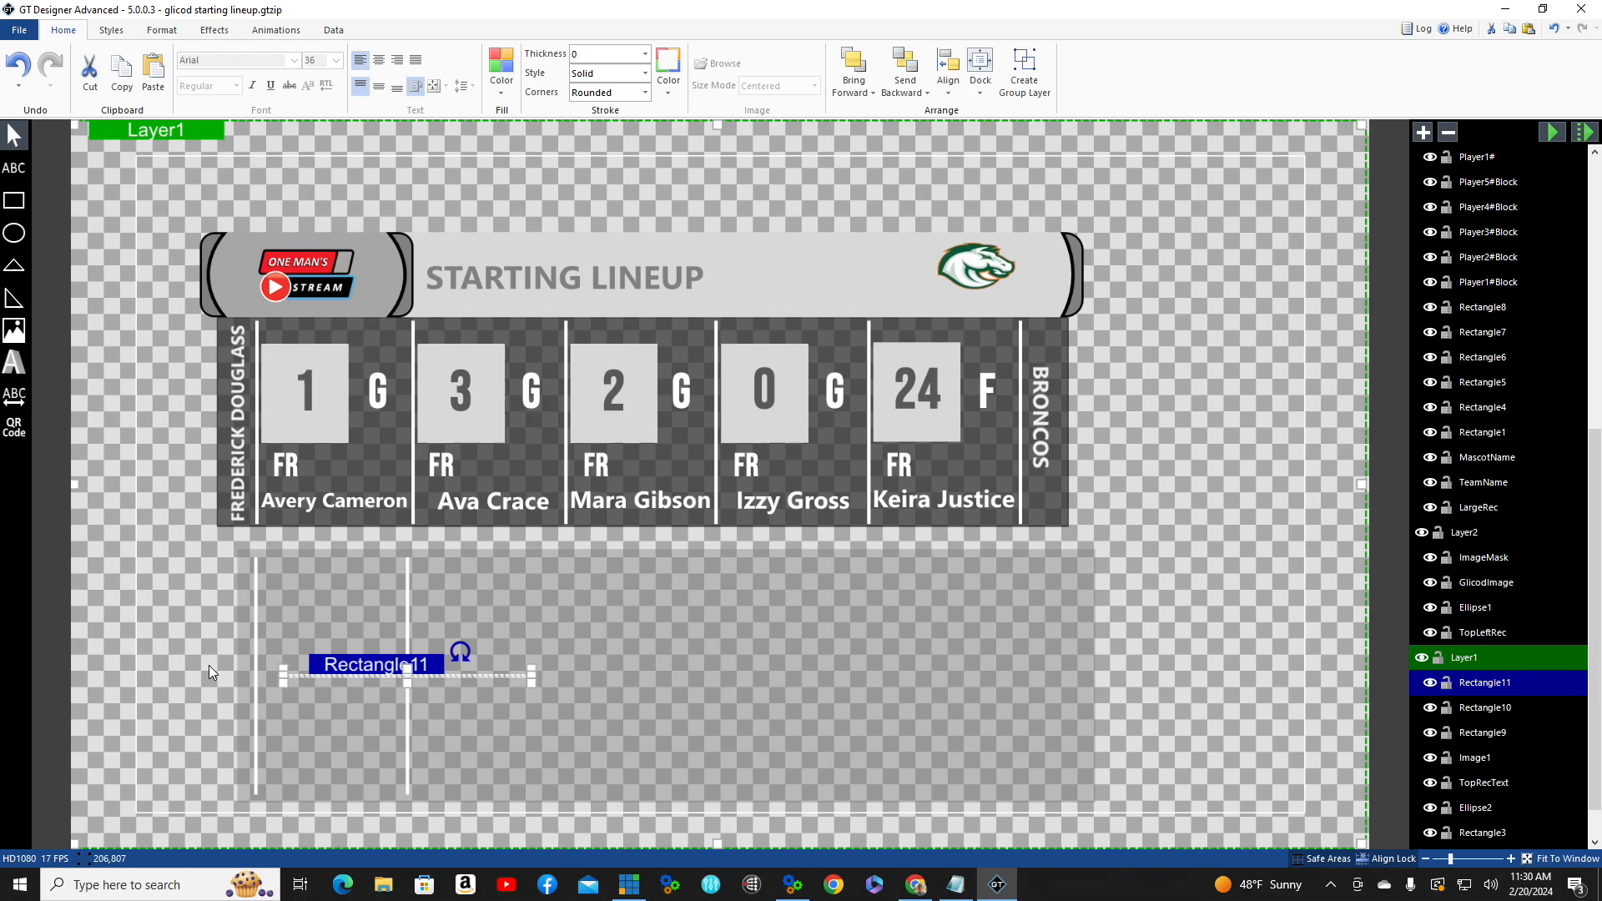
key(Right)
key(Right)
key(Right)
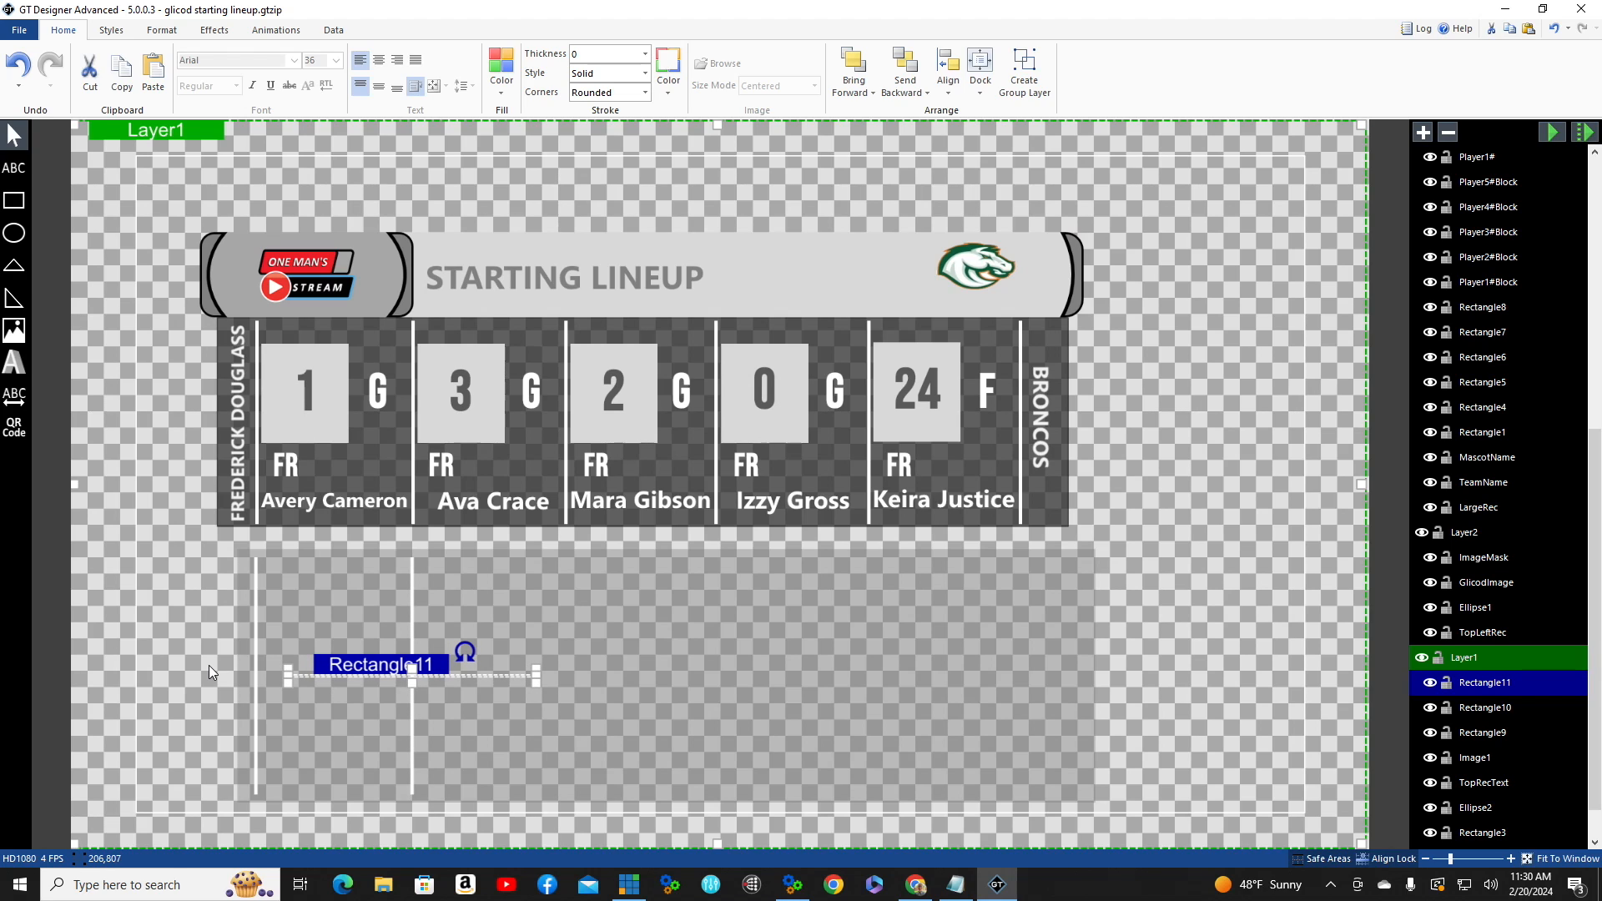
- Copy and paste the second white divider line to create a third one
right_click(420, 665)
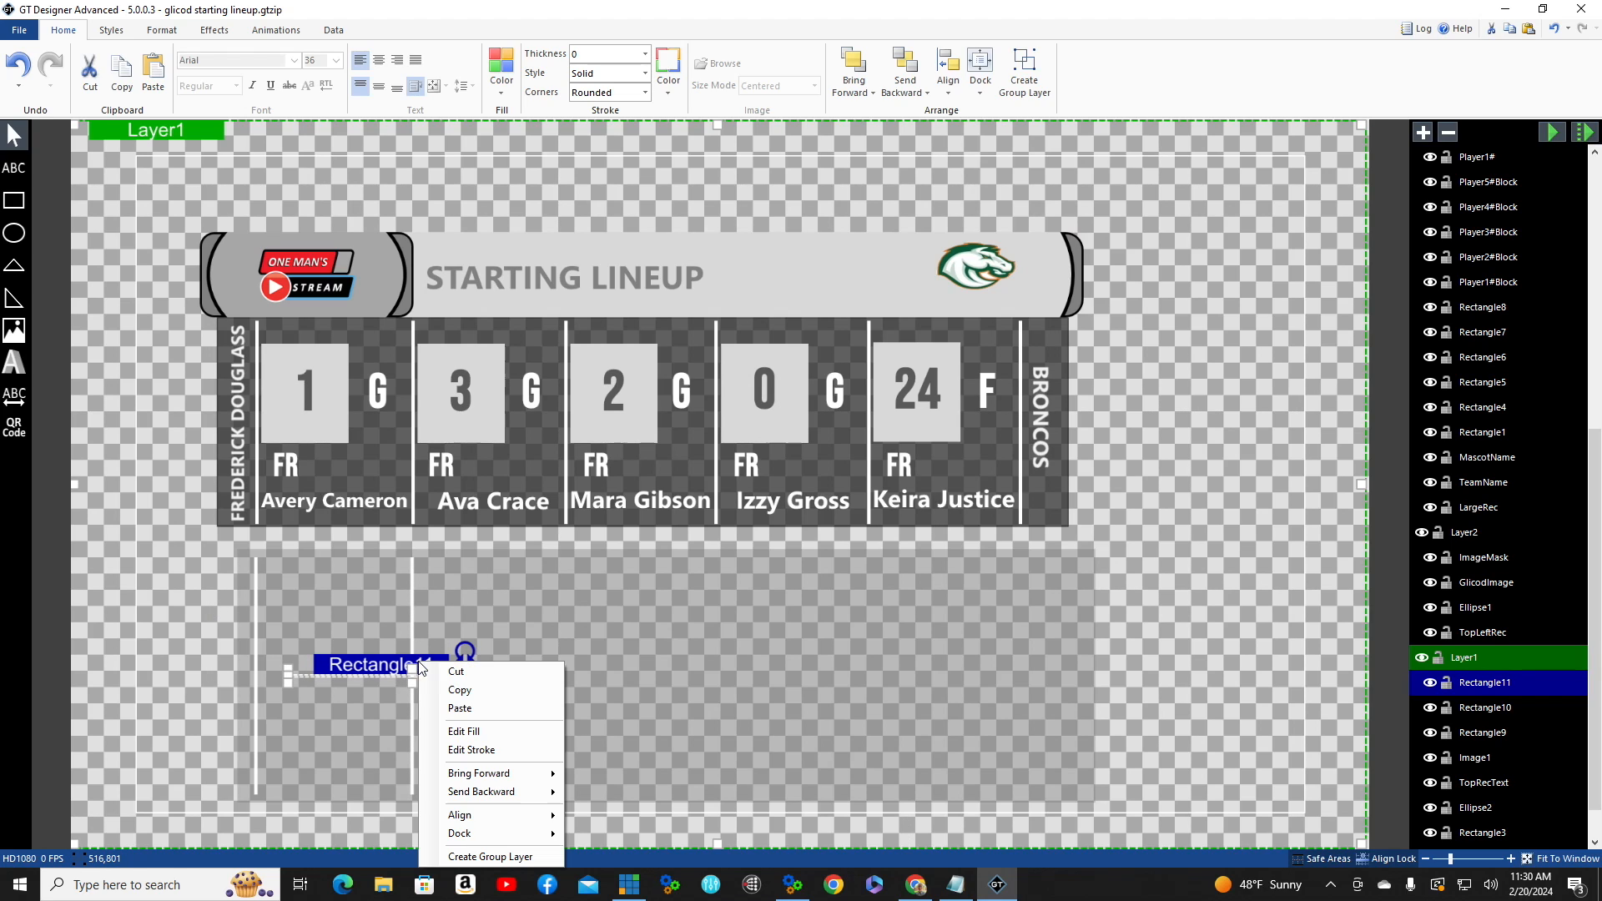
click(458, 697)
right_click(433, 665)
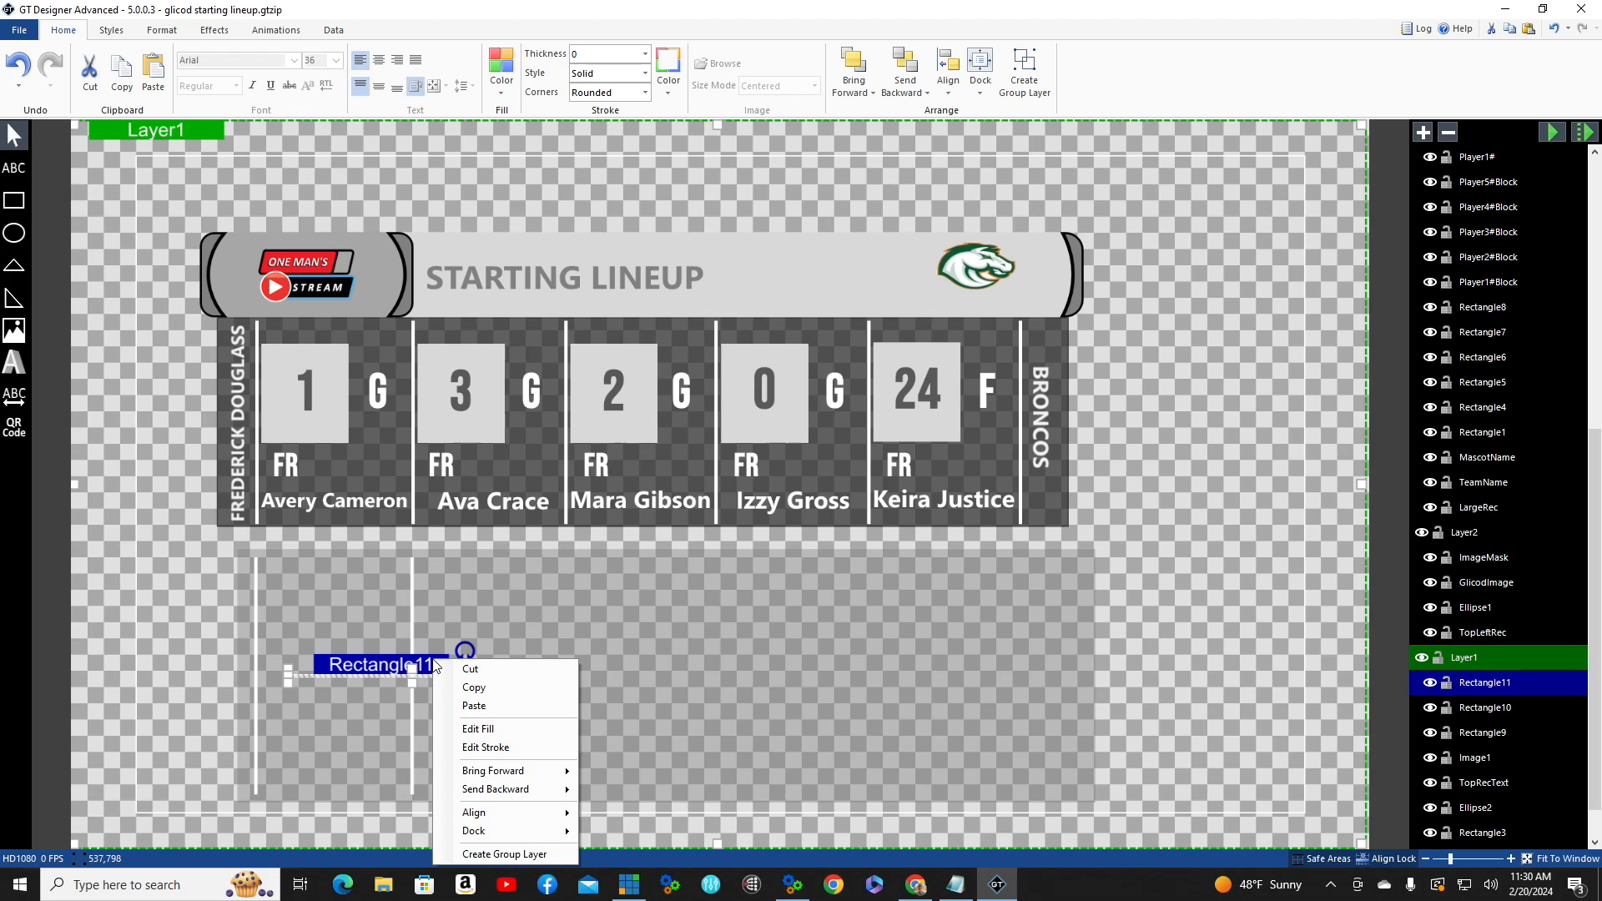
click(464, 703)
- Move the third divider line right to roughly below the original divider between the second and third players
key(Right)
key(Right)
key(Right)
key(Right)
key(Right)
key(Right)
key(Right)
key(Right)
key(Right)
key(Right)
key(Right)
key(Right)
key(Right)
key(Right)
key(Right)
key(Right)
key(Right)
key(Right)
key(Right)
key(Right)
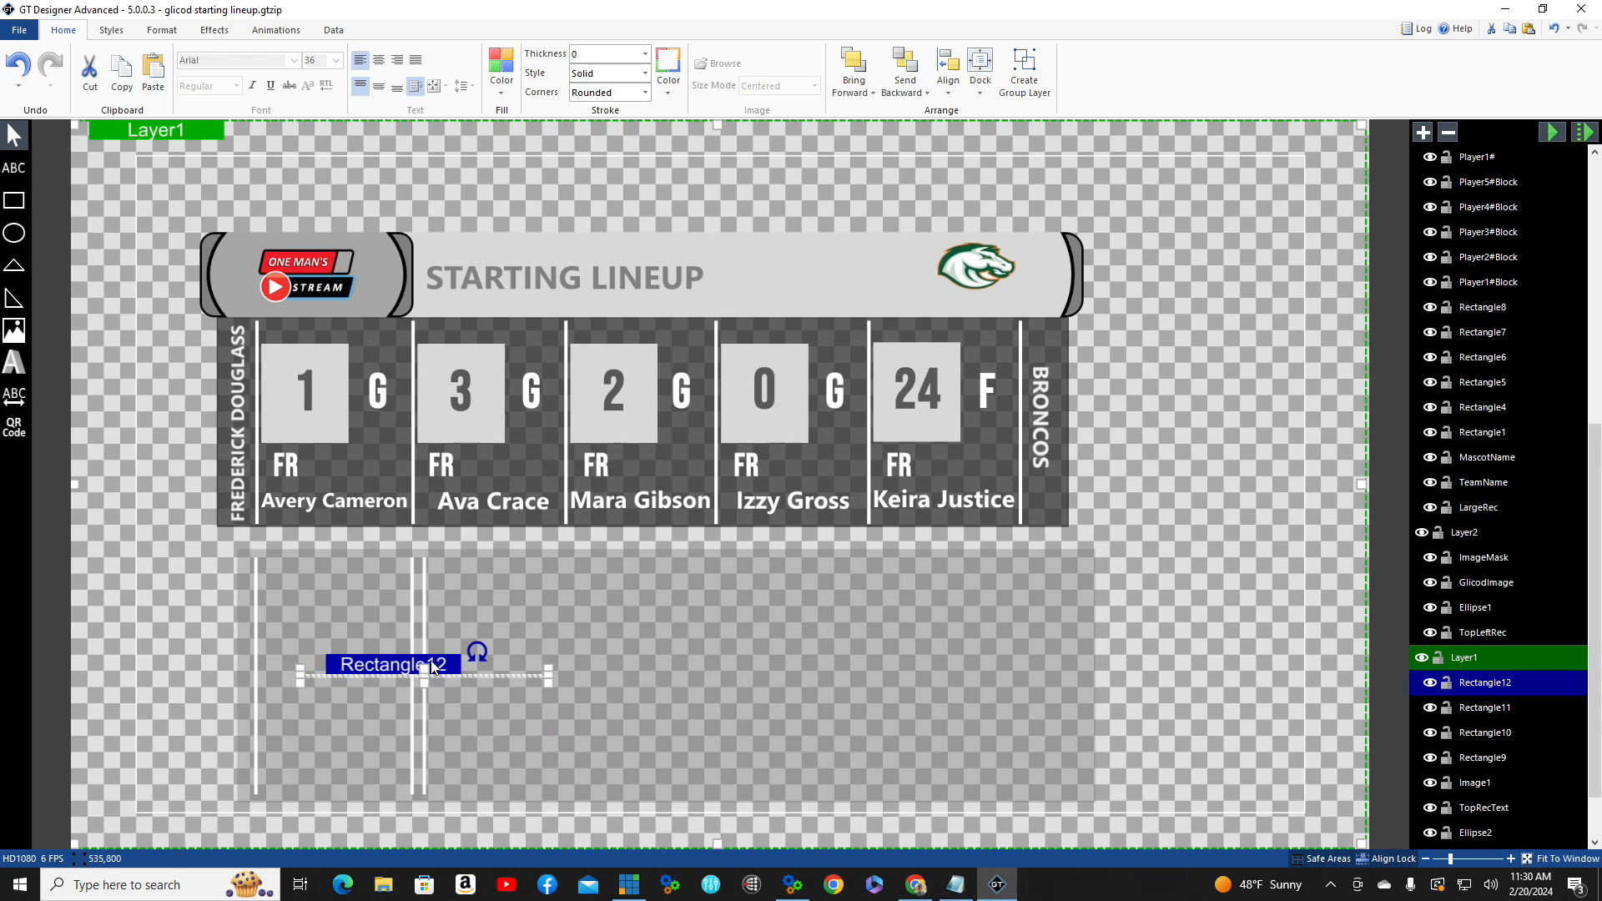
key(Right)
key(Right)
key(Right)
key(Right)
key(Right)
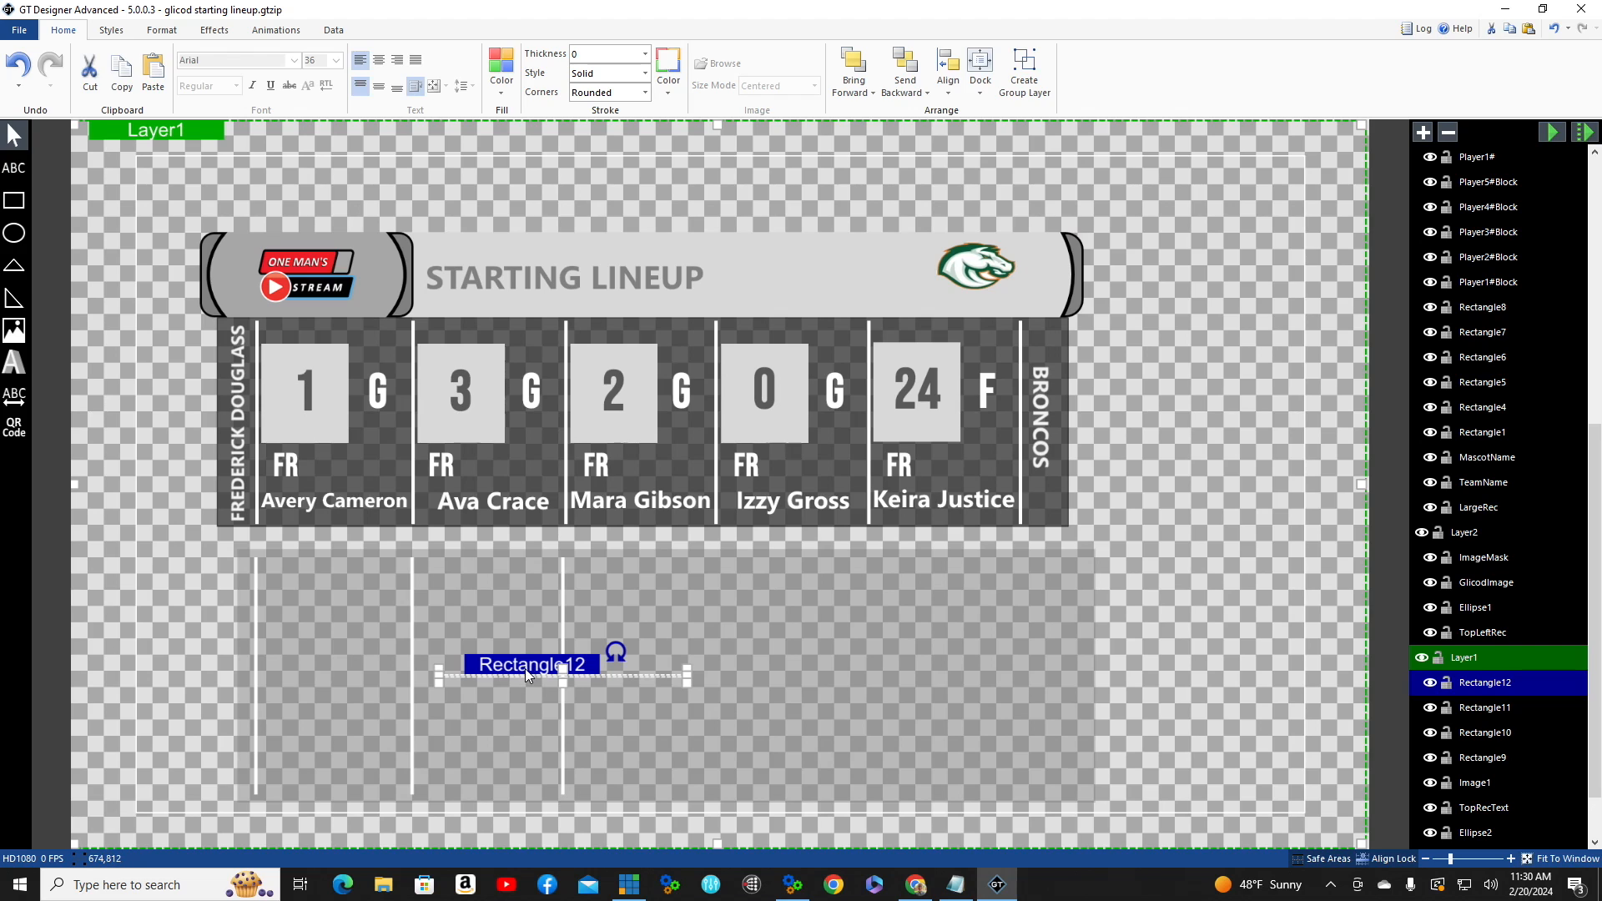
- Copy and paste the third white divider line to create a fourth one
right_click(525, 668)
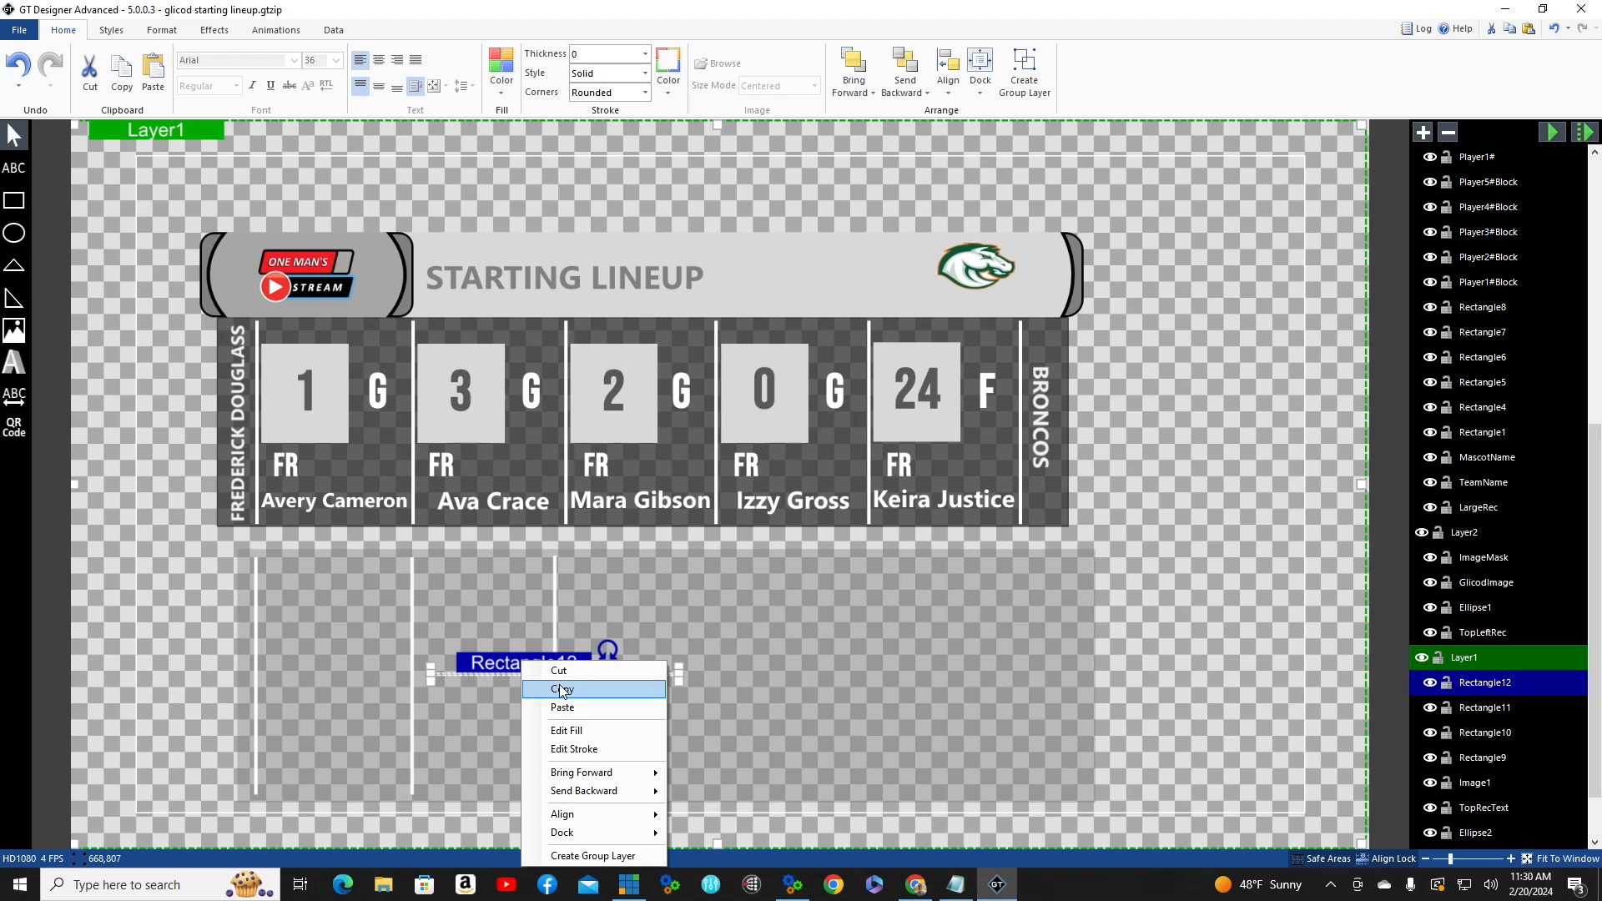
click(557, 687)
right_click(536, 664)
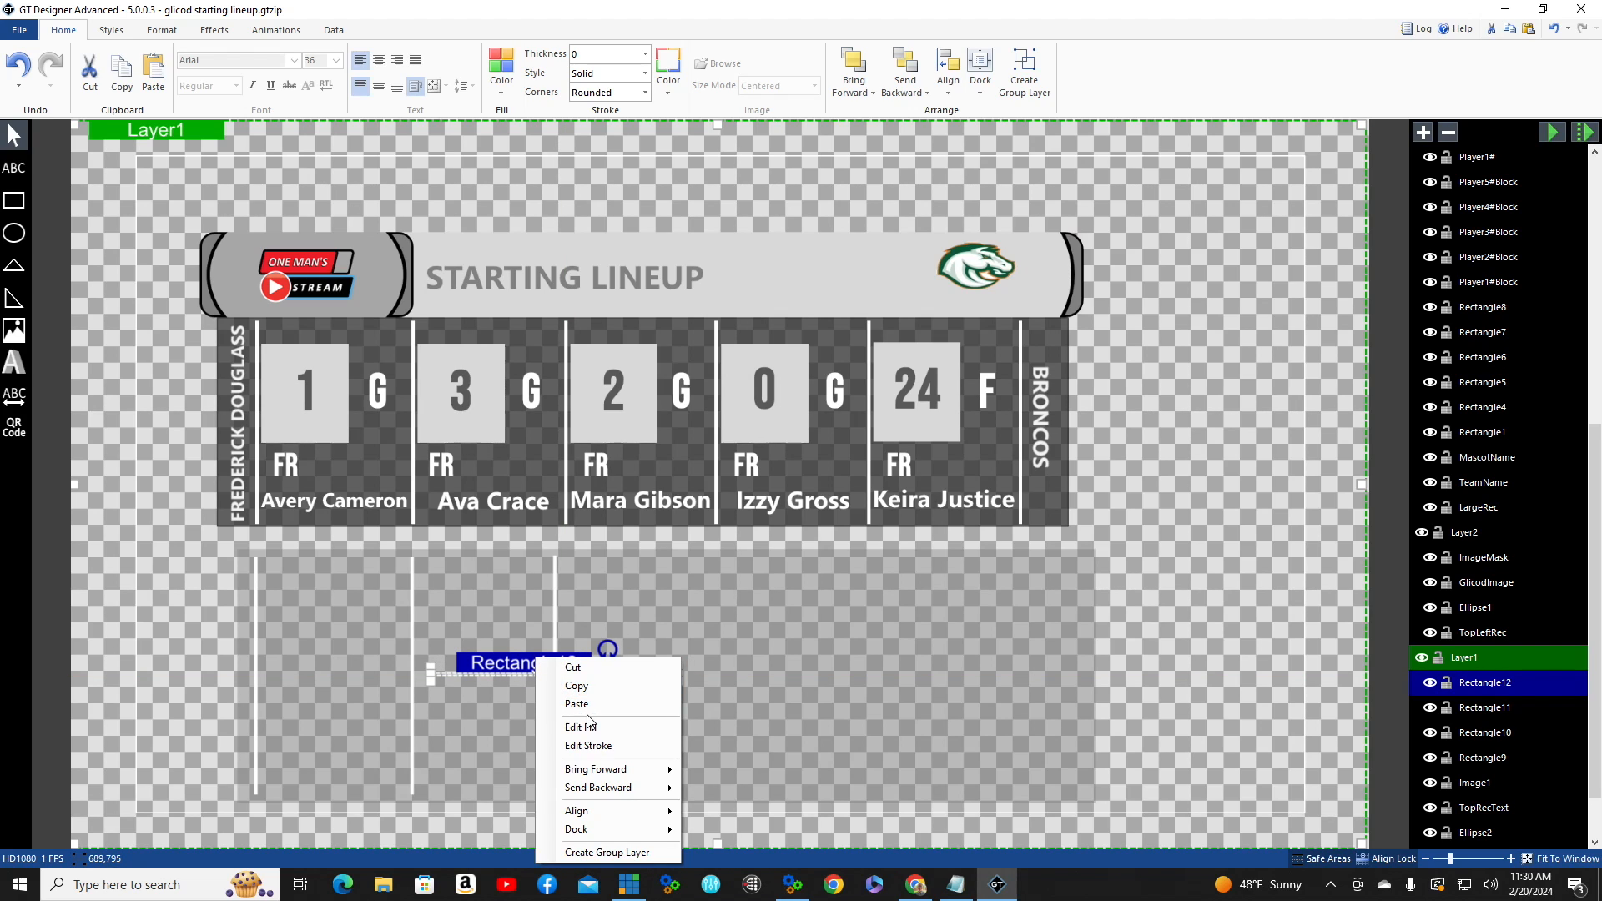
click(559, 696)
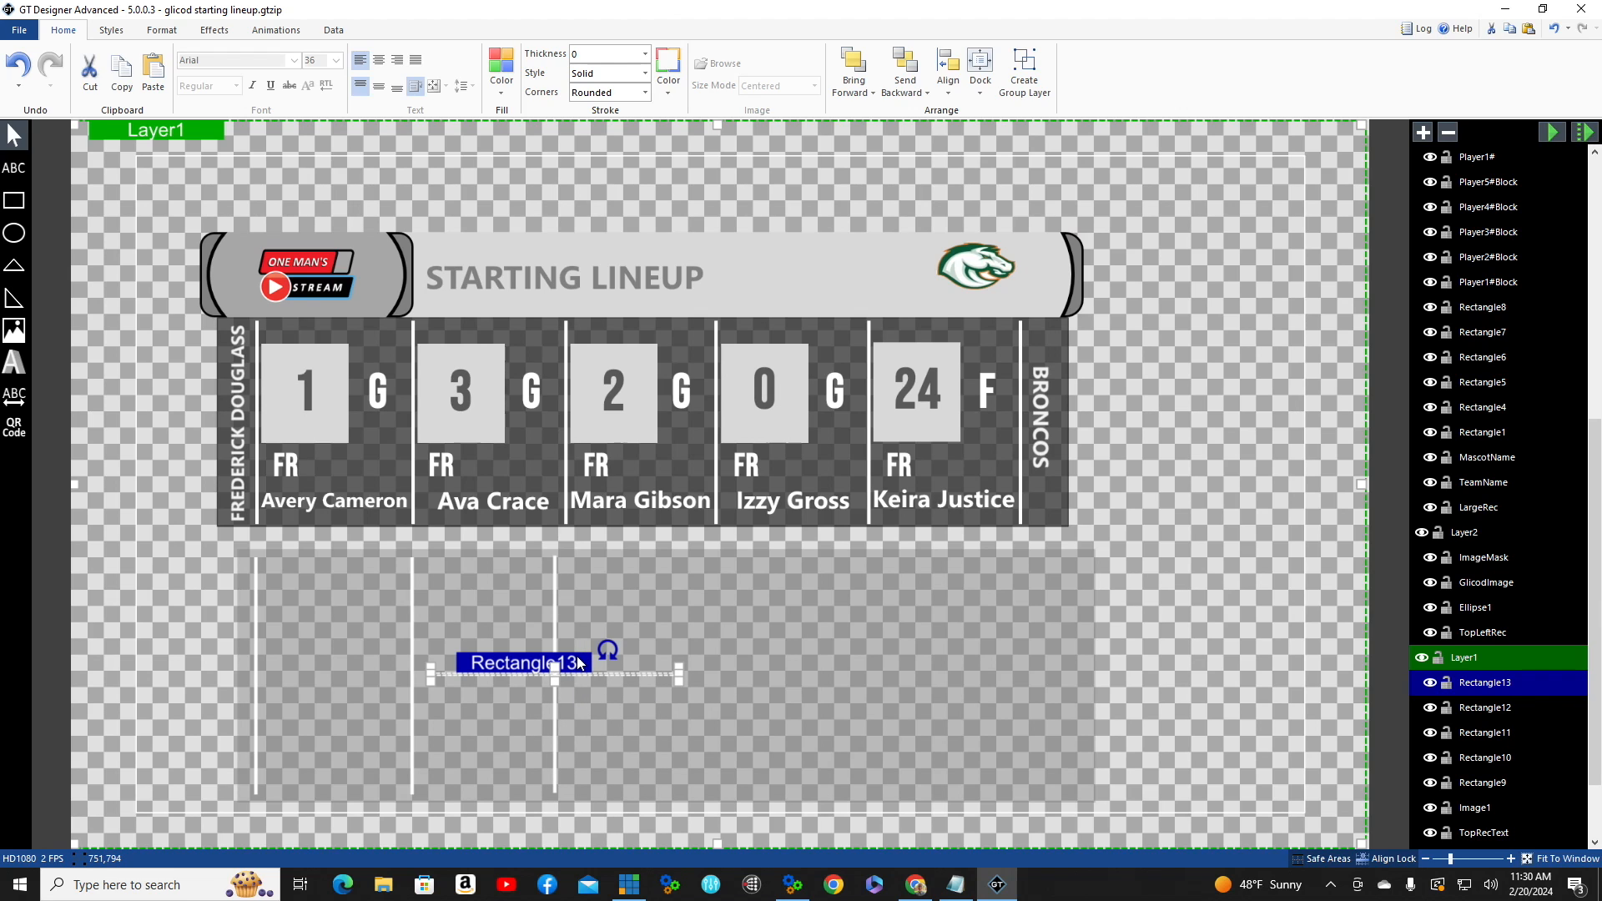
- Move the fourth divider line right to below the original divider between the third and fourth players
key(Right)
key(Right)
key(Right)
key(Right)
key(Right)
key(Right)
key(Right)
key(Right)
key(Right)
key(Right)
key(Right)
key(Right)
key(Right)
key(Right)
key(Right)
key(Right)
key(Right)
key(Right)
key(Right)
key(Right)
key(Right)
key(Right)
key(Right)
key(Right)
key(Right)
key(Right)
key(Right)
key(Right)
key(Right)
key(Right)
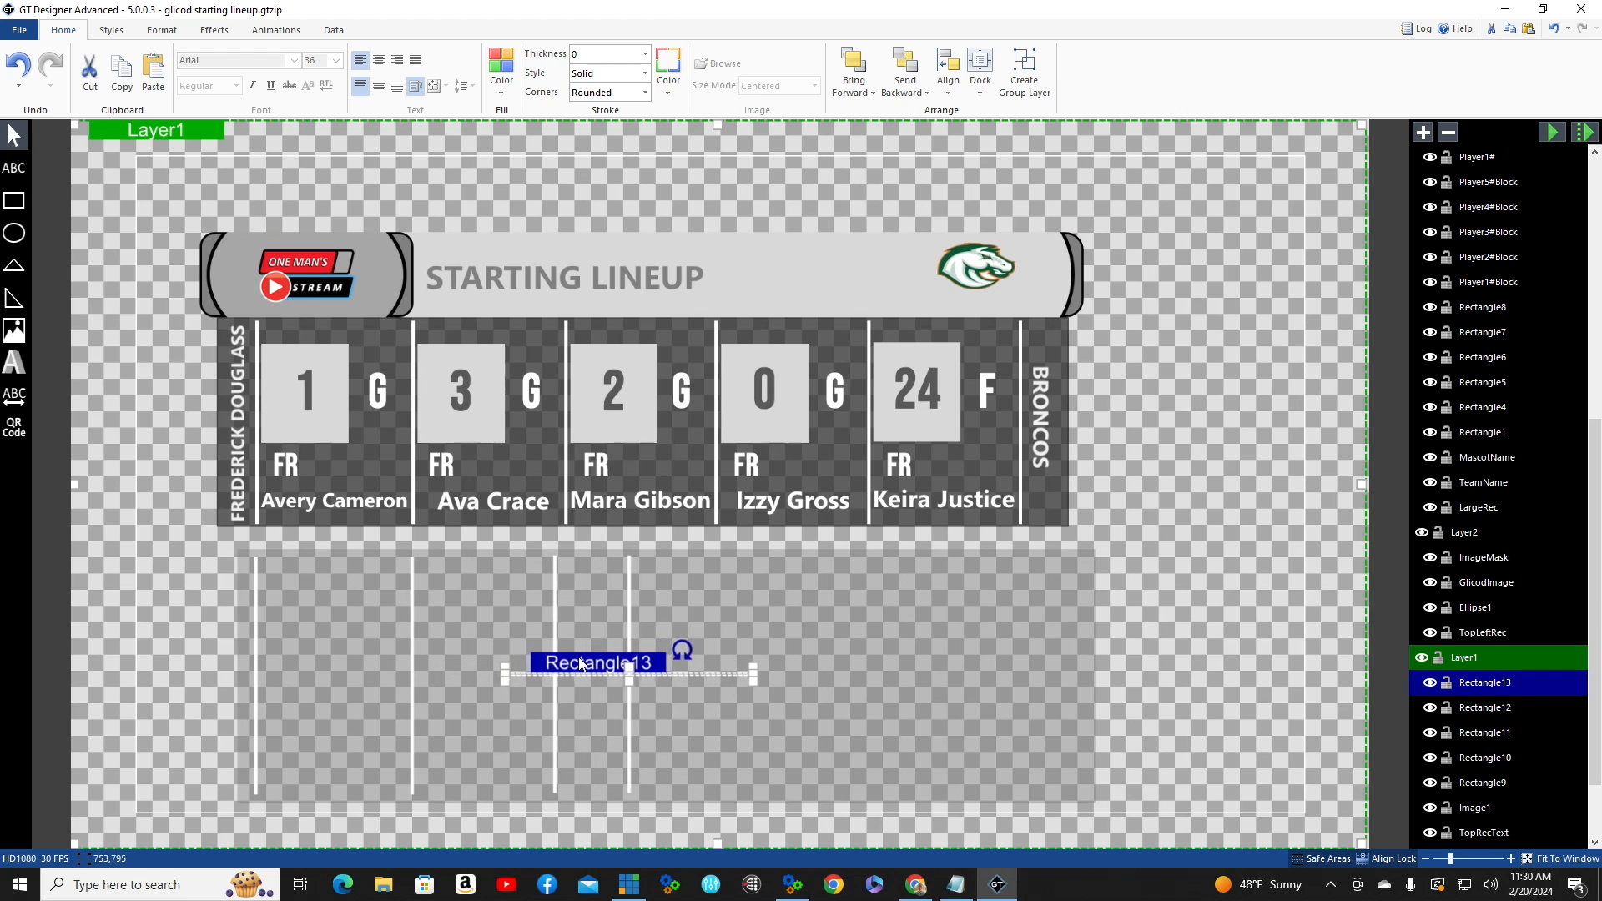
- Copy and paste the fourth white divider line to create a fifth one
right_click(674, 670)
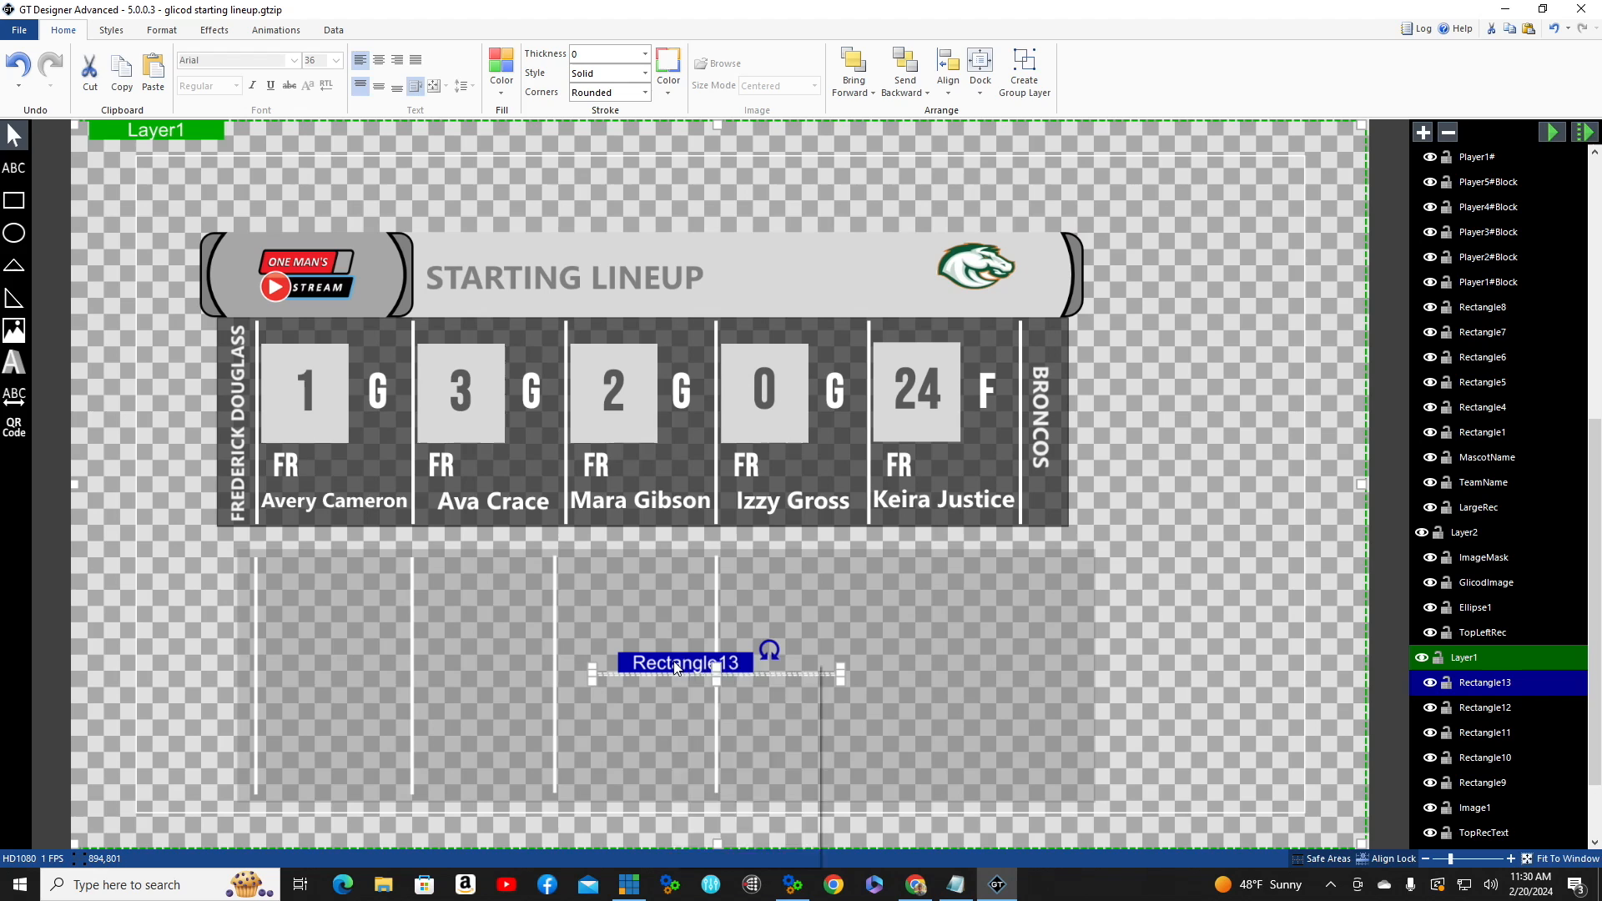
click(715, 689)
right_click(702, 672)
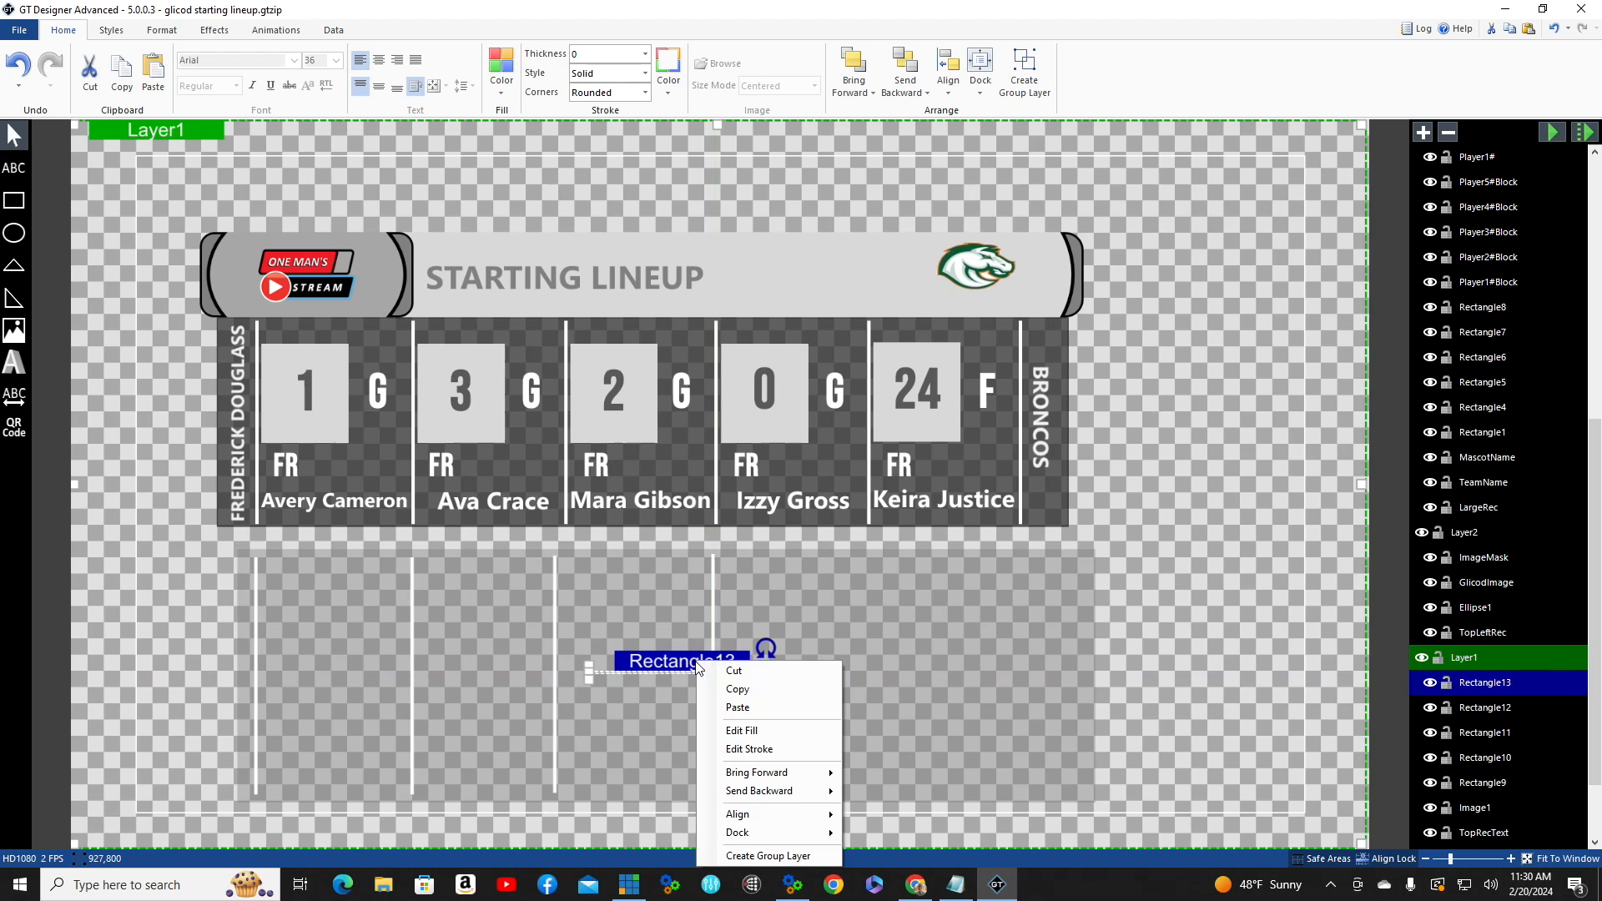
click(746, 703)
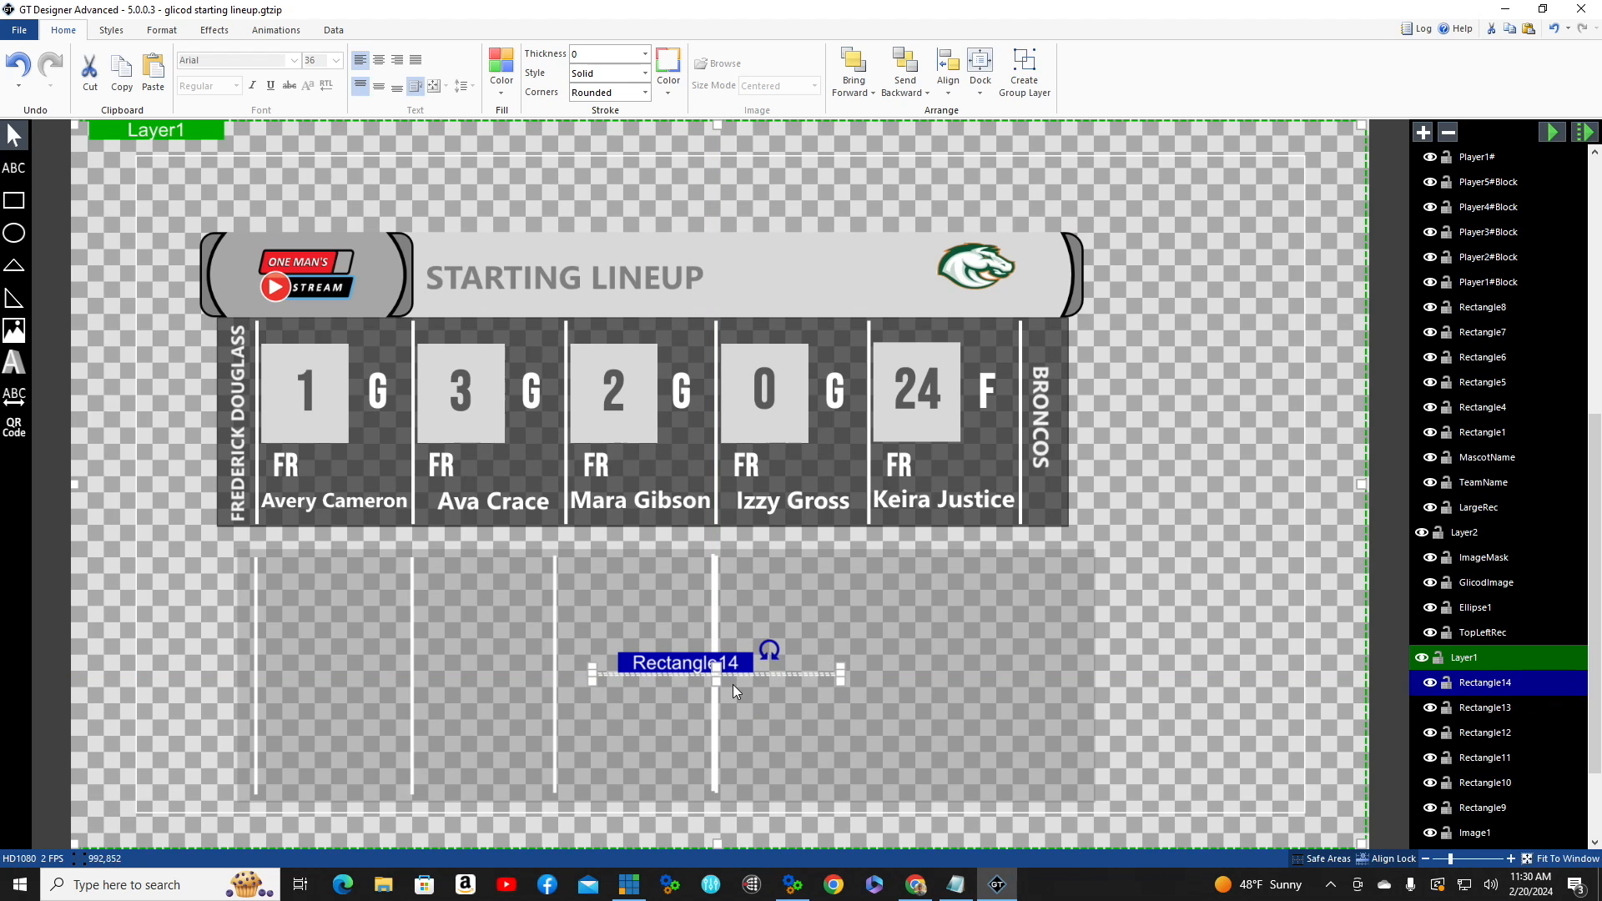
- Move the fifth divider line right to below the original divider between the fourth and fifth players
key(Right)
key(Right)
key(Right)
key(Right)
key(Right)
key(Right)
key(Right)
key(Right)
key(Right)
key(Right)
key(Right)
key(Right)
key(Right)
key(Right)
key(Right)
key(Right)
key(Right)
key(Right)
key(Right)
key(Right)
key(Right)
key(Right)
key(Right)
key(Right)
key(Right)
key(Right)
key(Right)
key(Right)
key(Right)
key(Right)
key(Right)
key(Right)
key(Right)
key(Right)
key(Right)
key(Right)
key(Right)
key(Right)
key(Right)
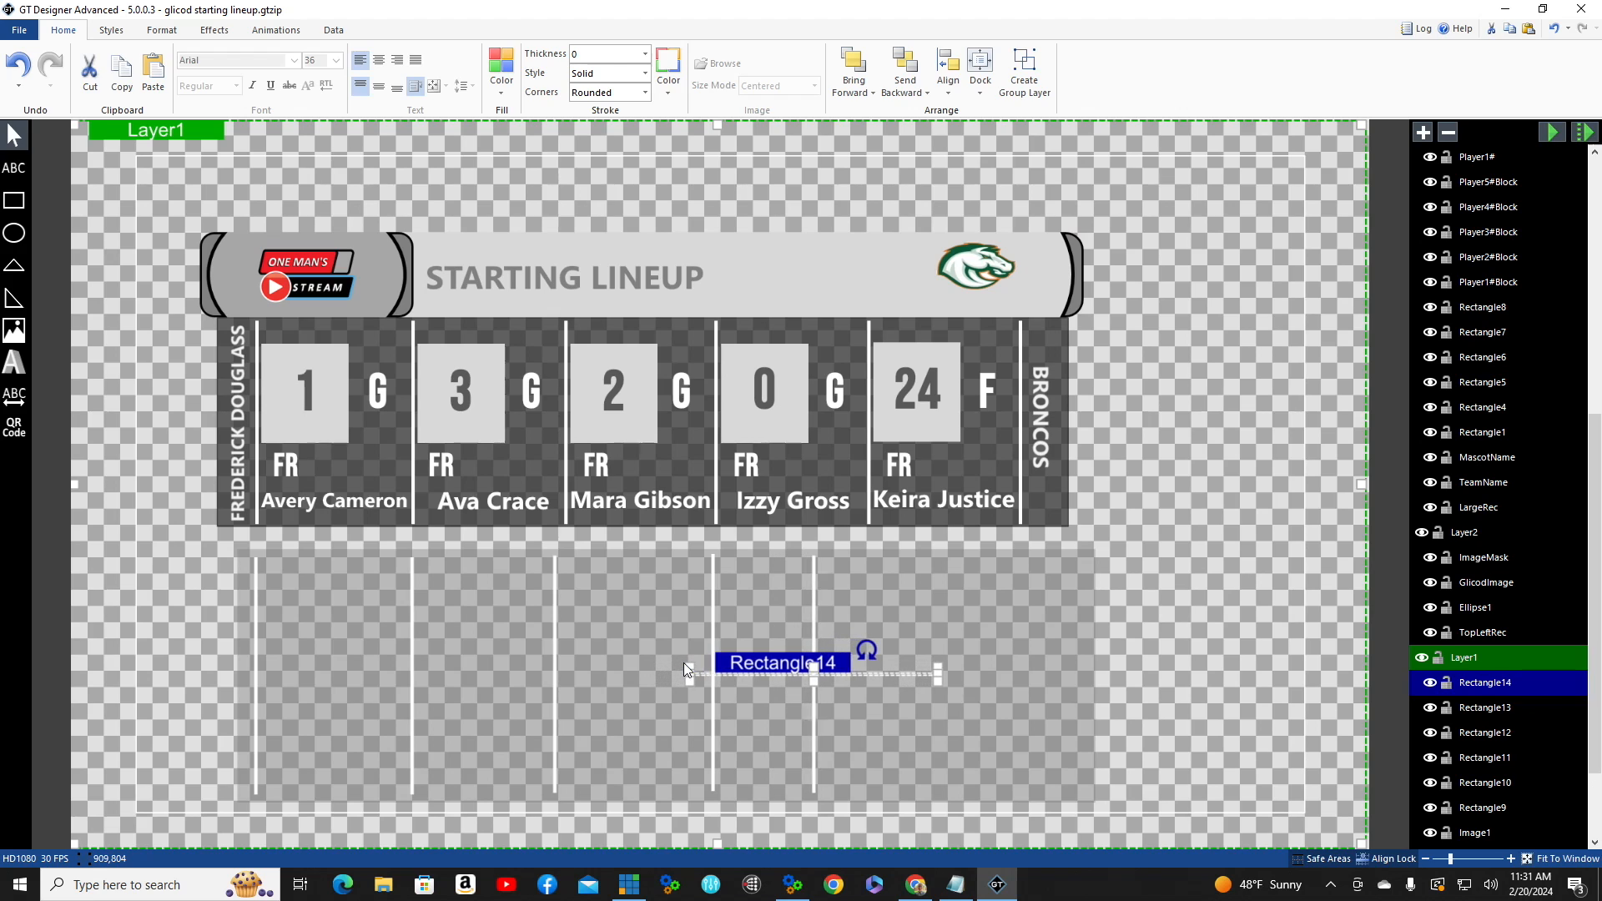
key(Right)
key(Right)
key(Right)
key(Right)
key(Right)
key(Right)
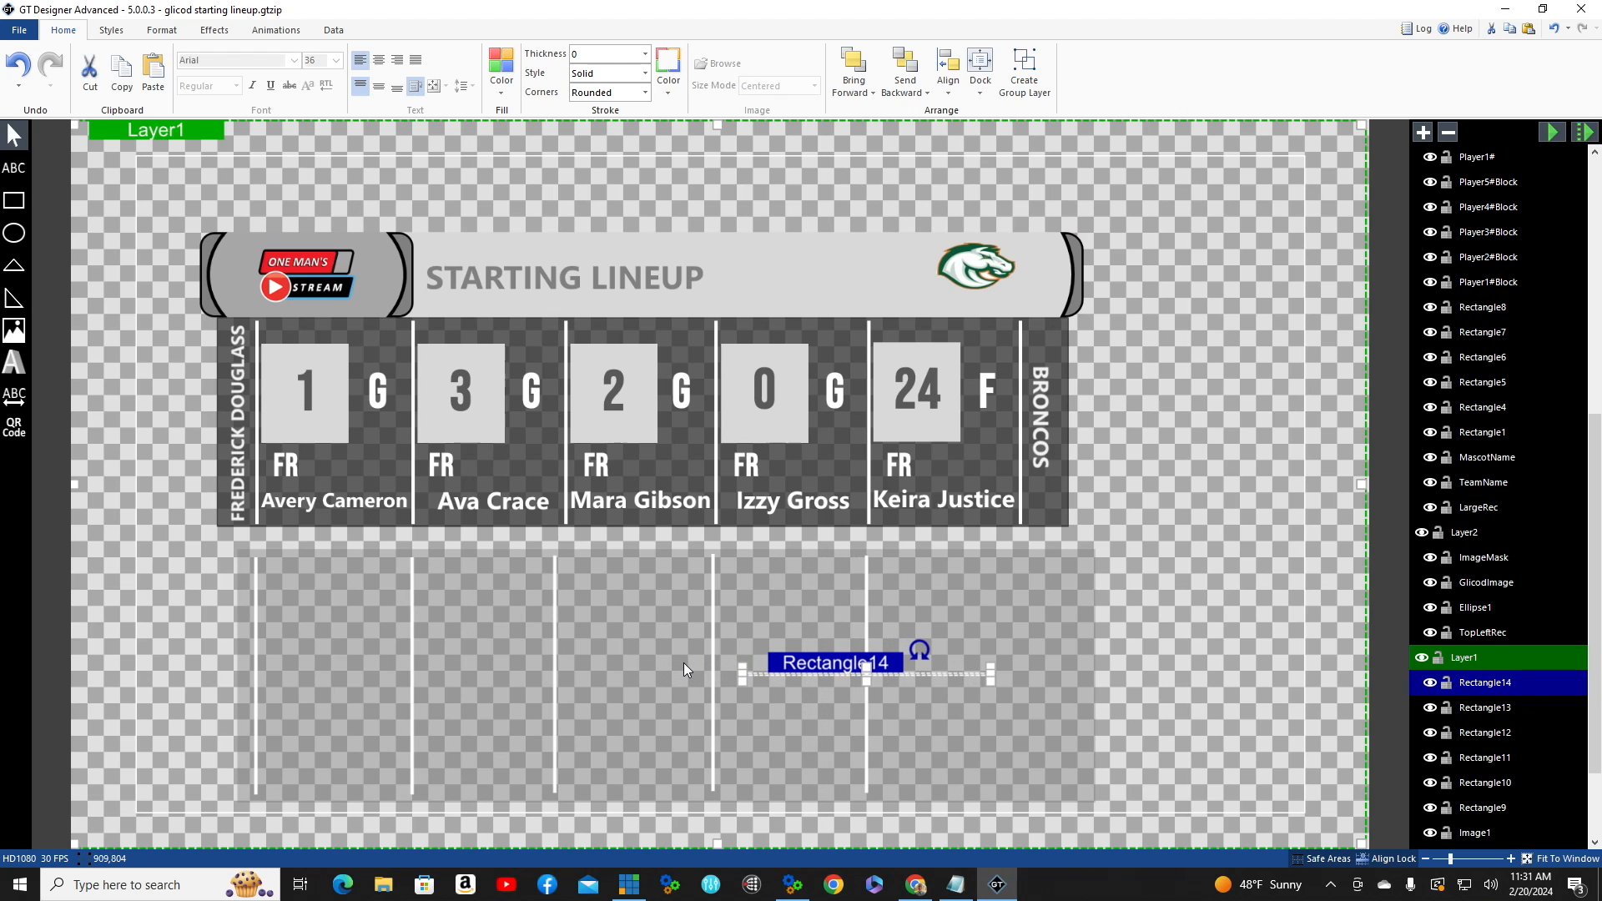
- Copy and paste the fifth white divider line to create a sixth one
right_click(836, 668)
click(876, 690)
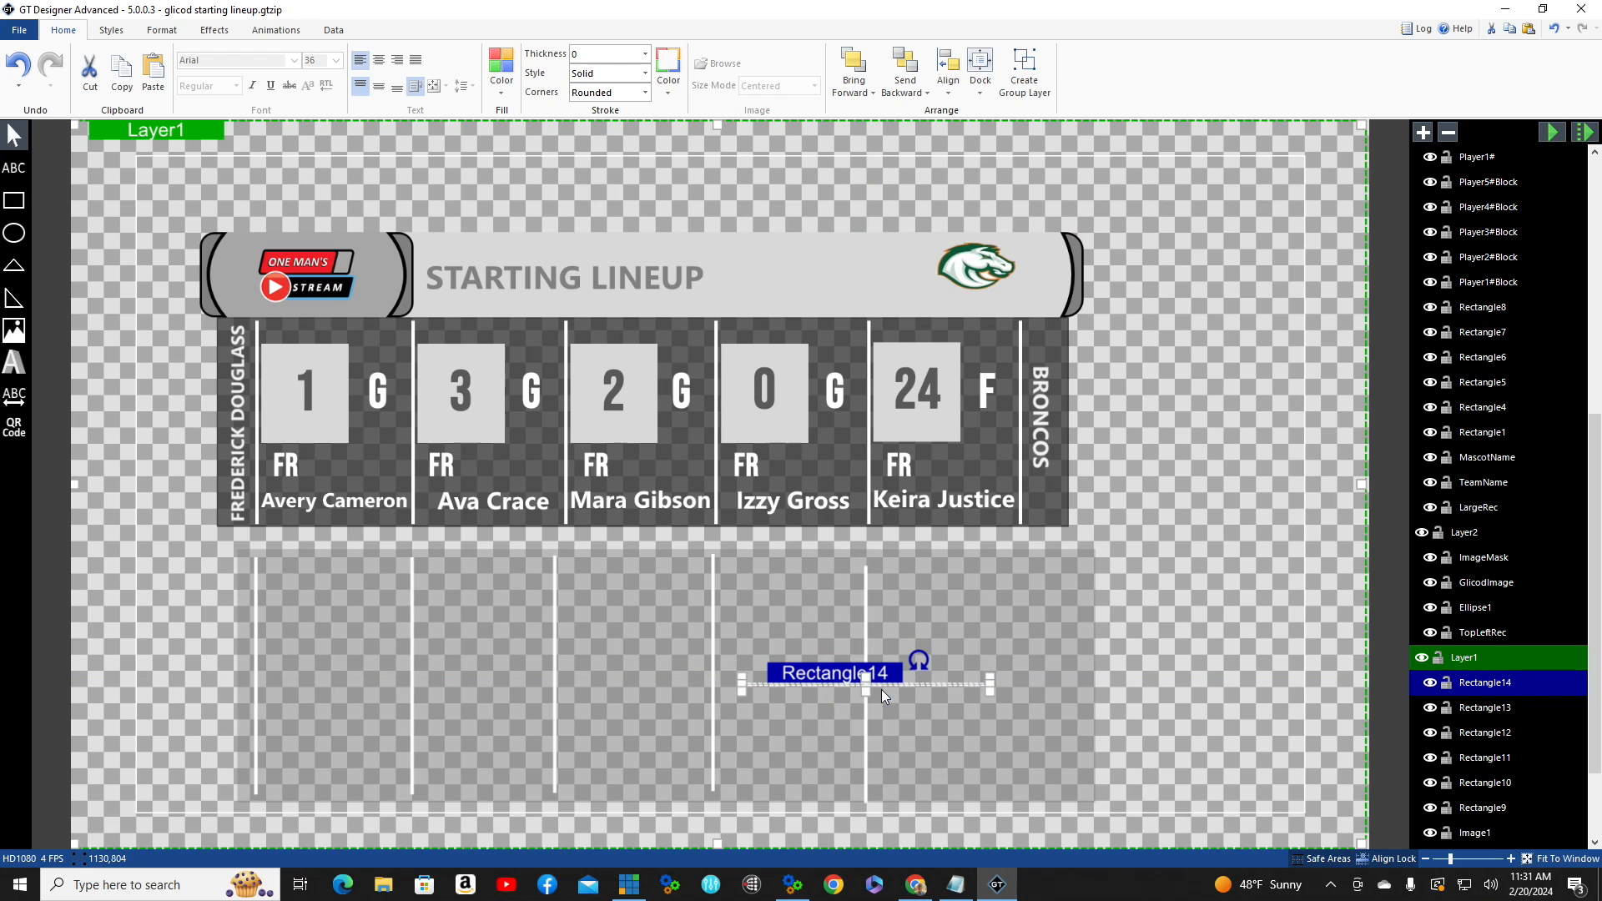
right_click(833, 679)
click(882, 705)
- Move the sixth divider line right to below the original divider after the fifth player, and deselect it
key(Right)
key(Right)
key(Right)
key(Right)
key(Right)
key(Right)
key(Right)
key(Right)
key(Right)
key(Right)
key(Right)
key(Right)
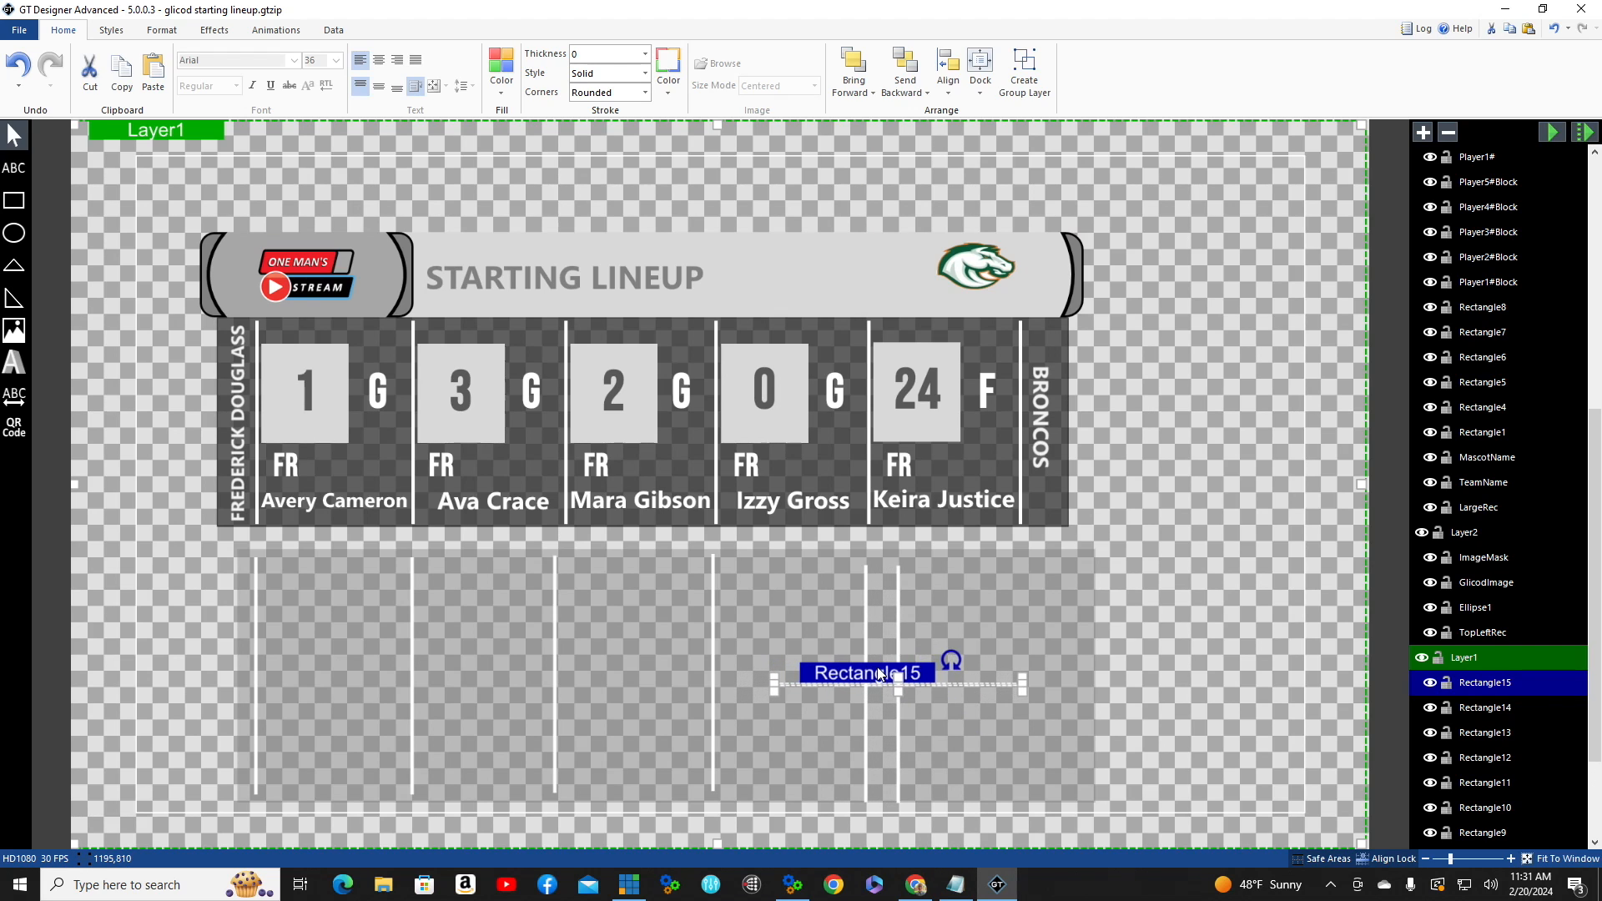
key(Right)
key(Right)
key(Right)
key(Right)
key(Right)
key(Right)
key(Right)
key(Right)
key(Right)
key(Right)
key(Right)
key(Right)
key(Right)
key(Right)
key(Right)
key(Right)
key(Right)
key(Right)
key(Right)
key(Right)
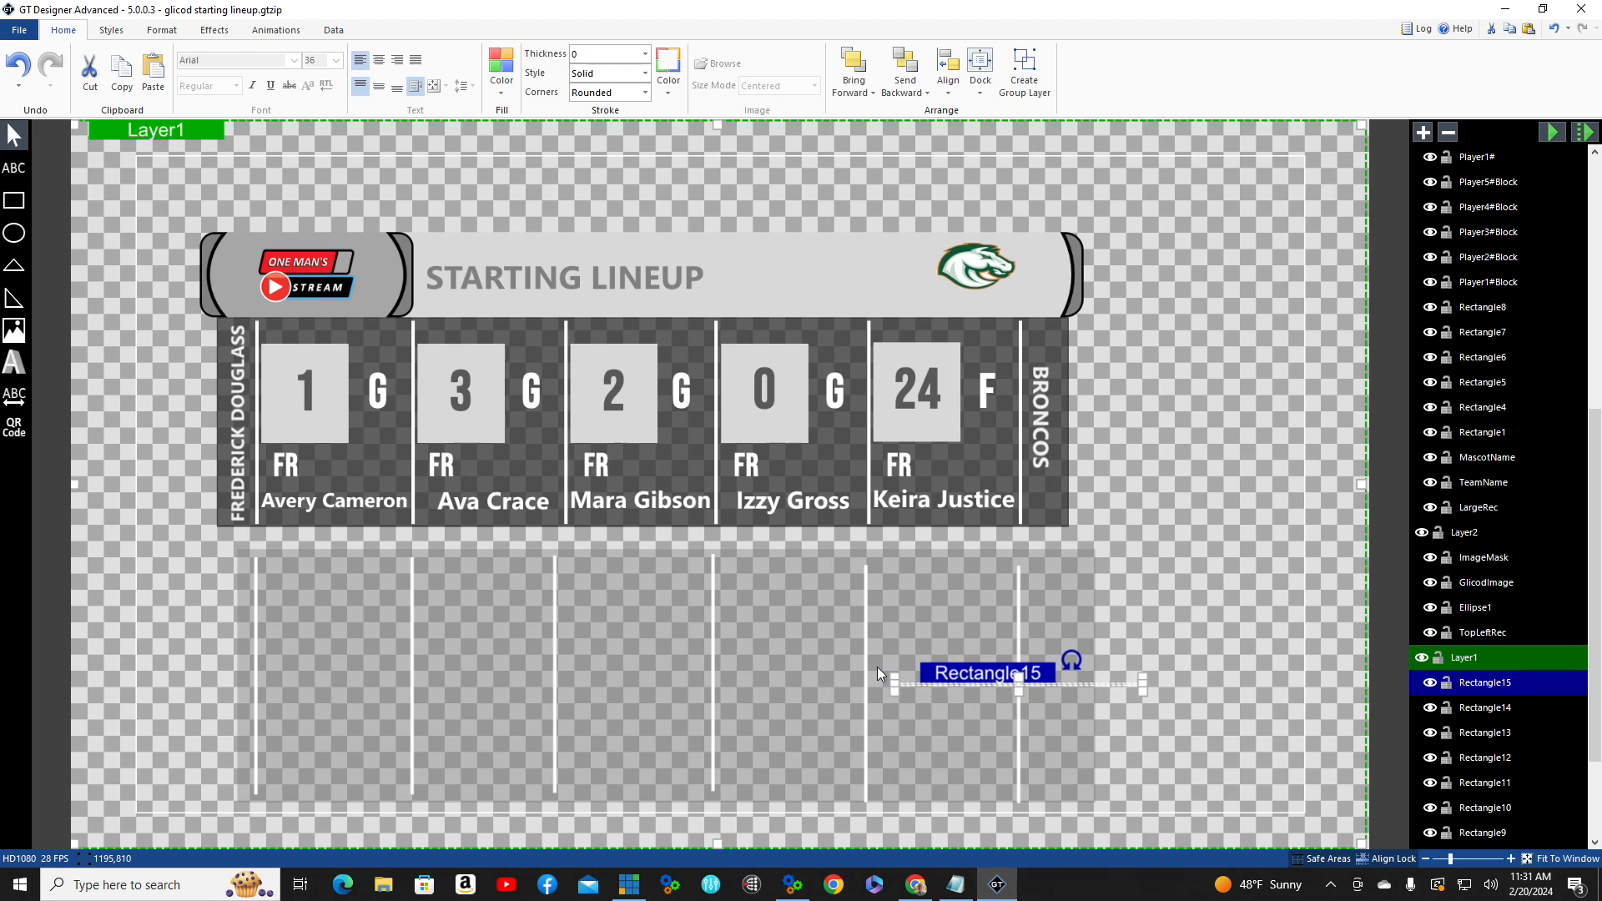
click(1133, 434)
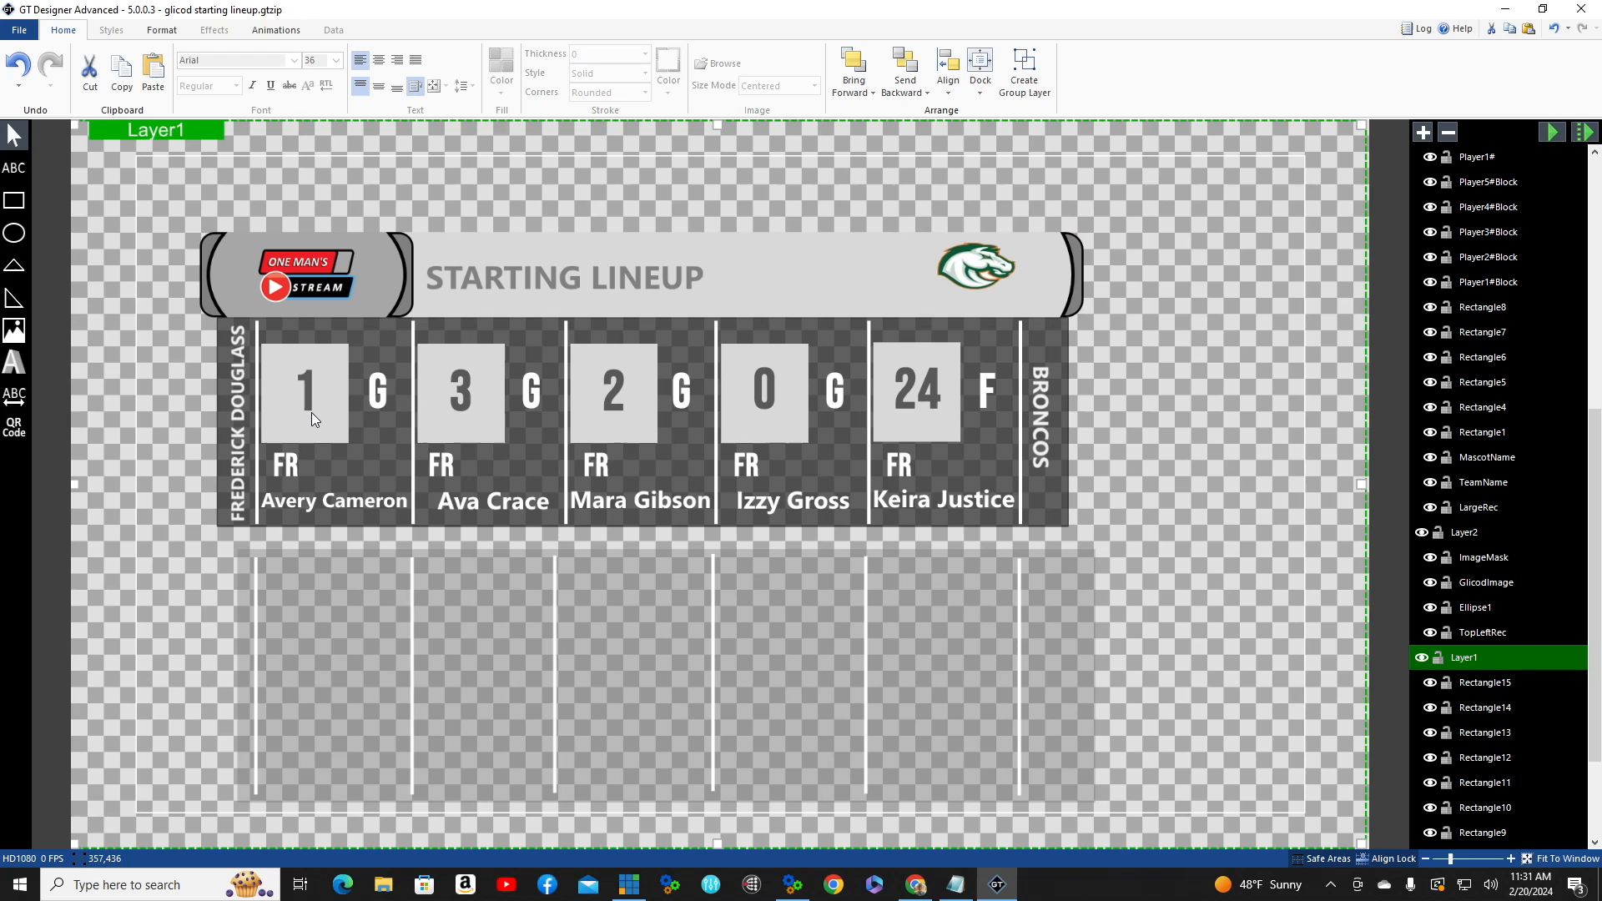
- Draw a rectangle about 132 wide near the top of the first column in the new box and set its height to 132
click(14, 201)
mouse_move(265, 575)
mouse_down()
mouse_move(354, 597)
mouse_move(354, 680)
mouse_up()
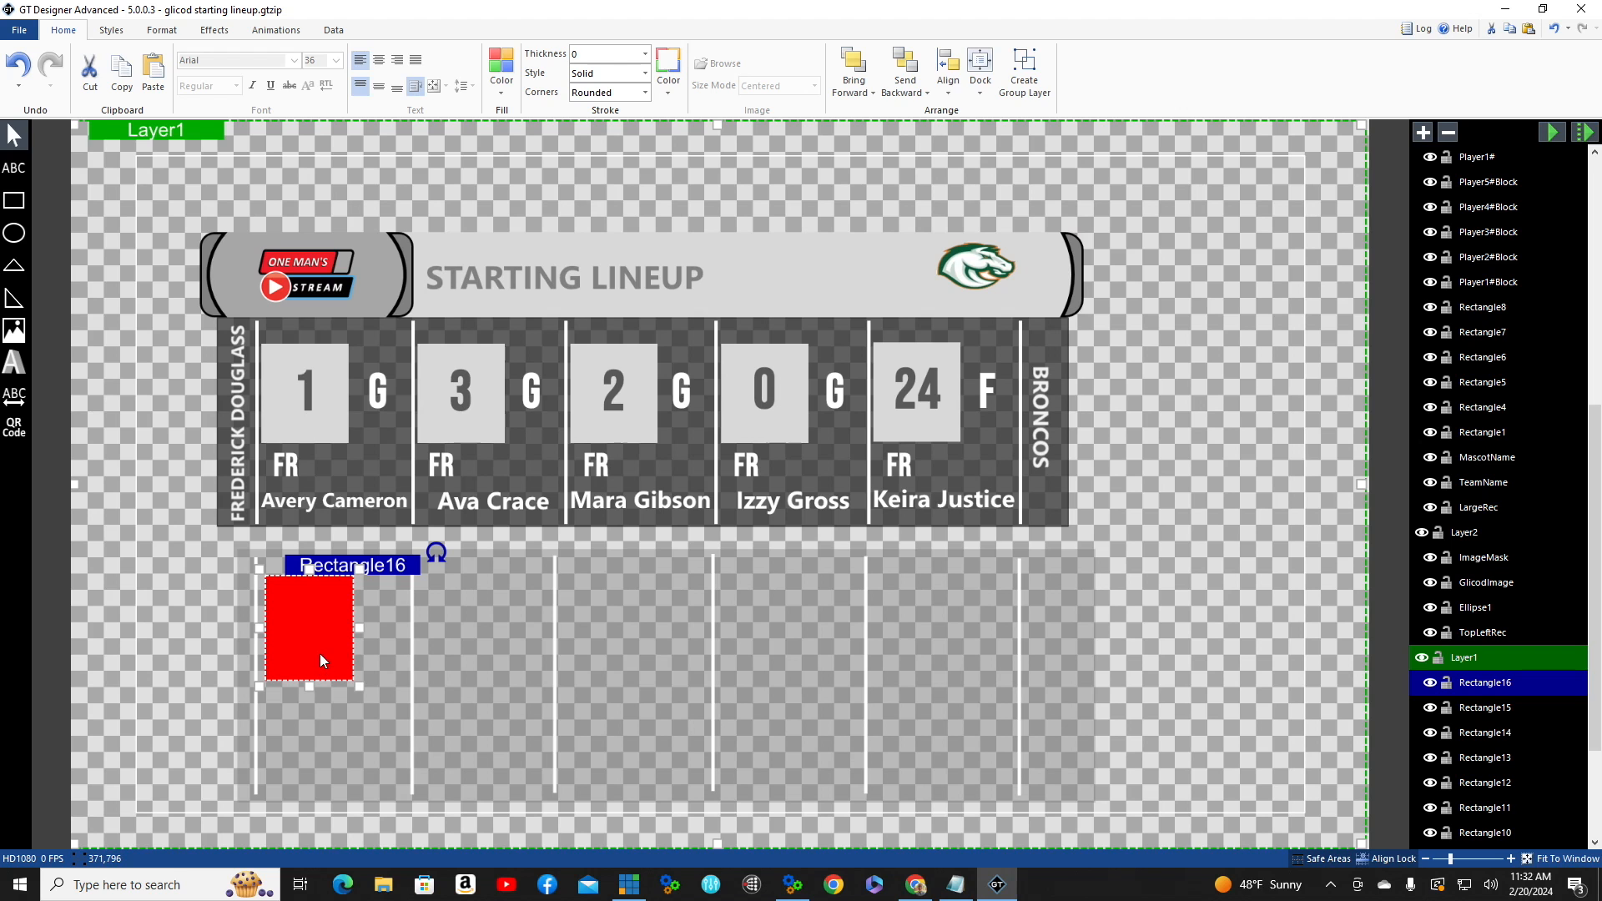
click(163, 35)
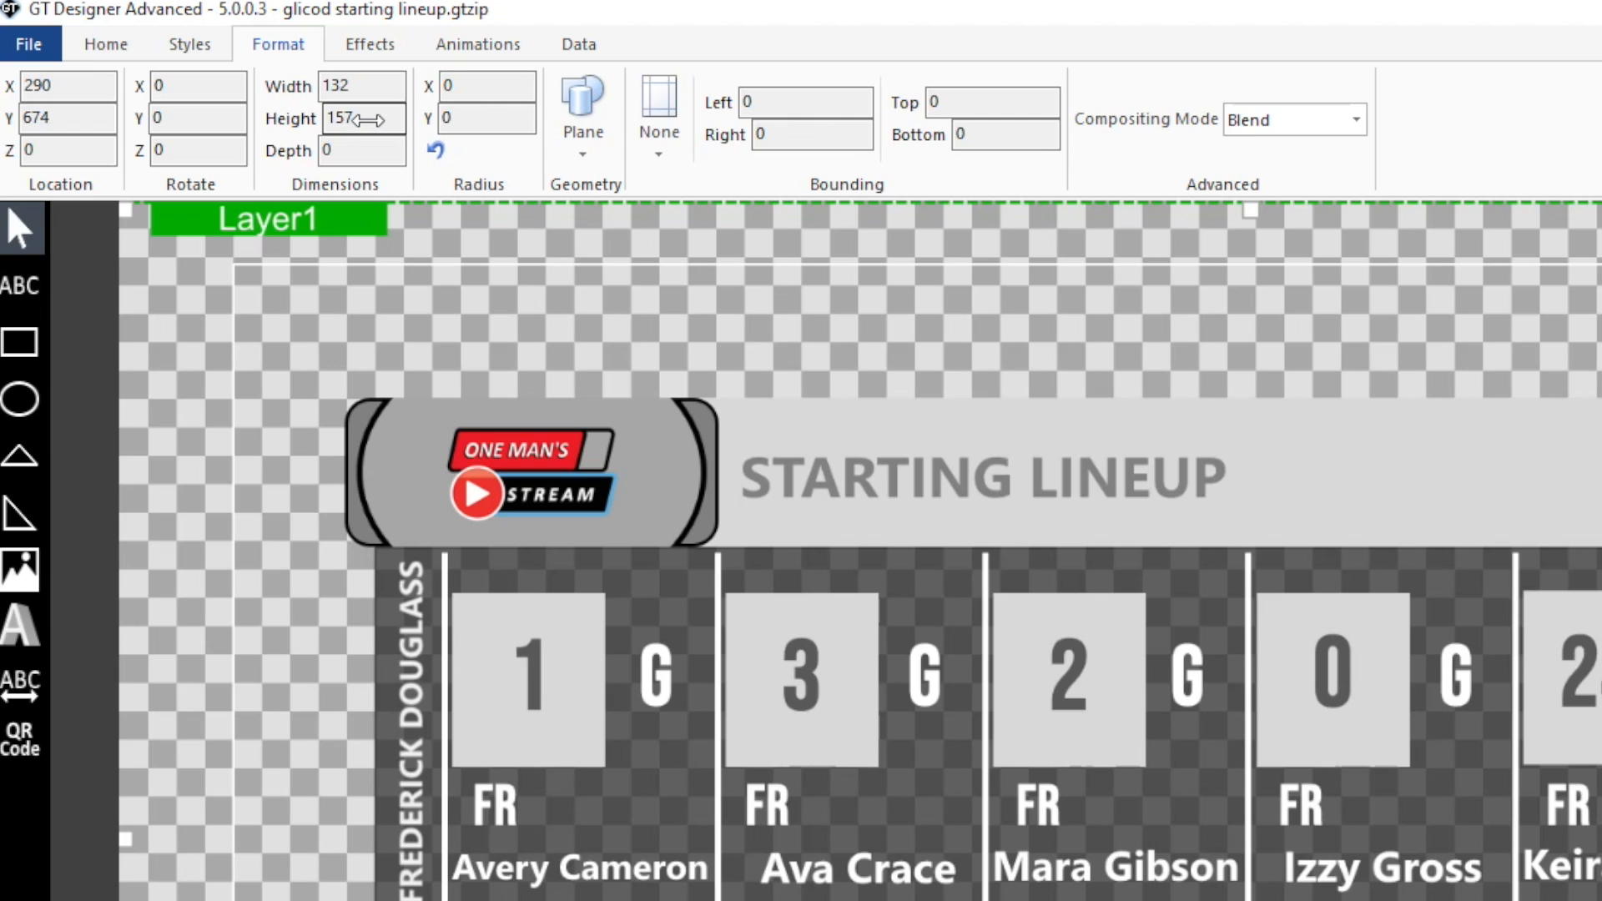
double_click(367, 120)
text(132)
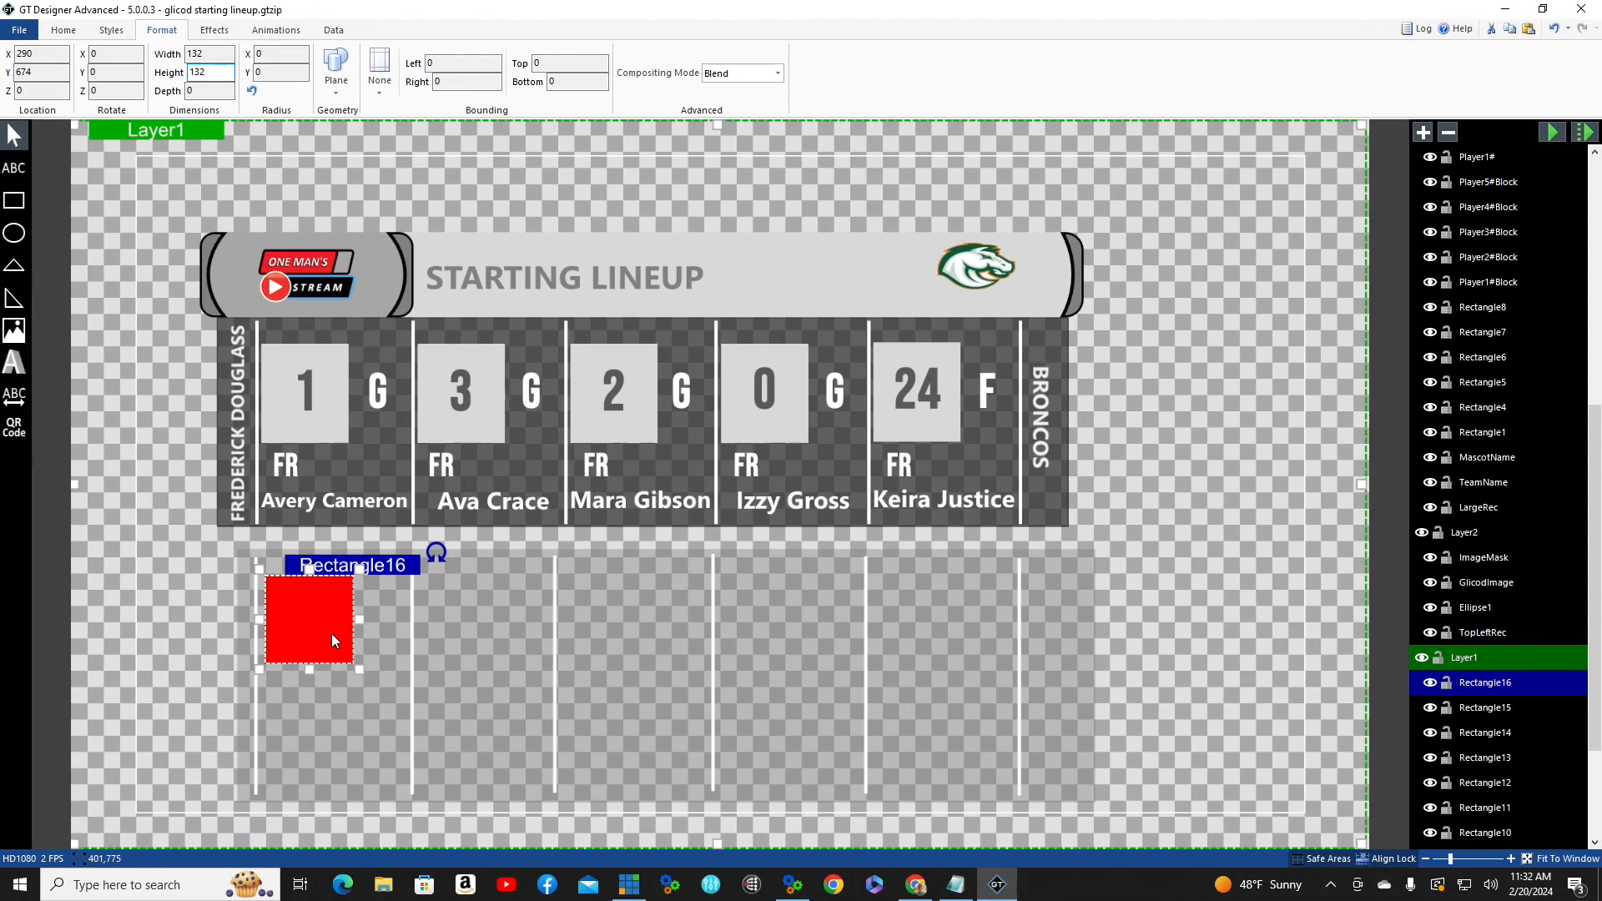
- Change the square's fill from red to the lightest gray swatch
click(73, 32)
click(502, 90)
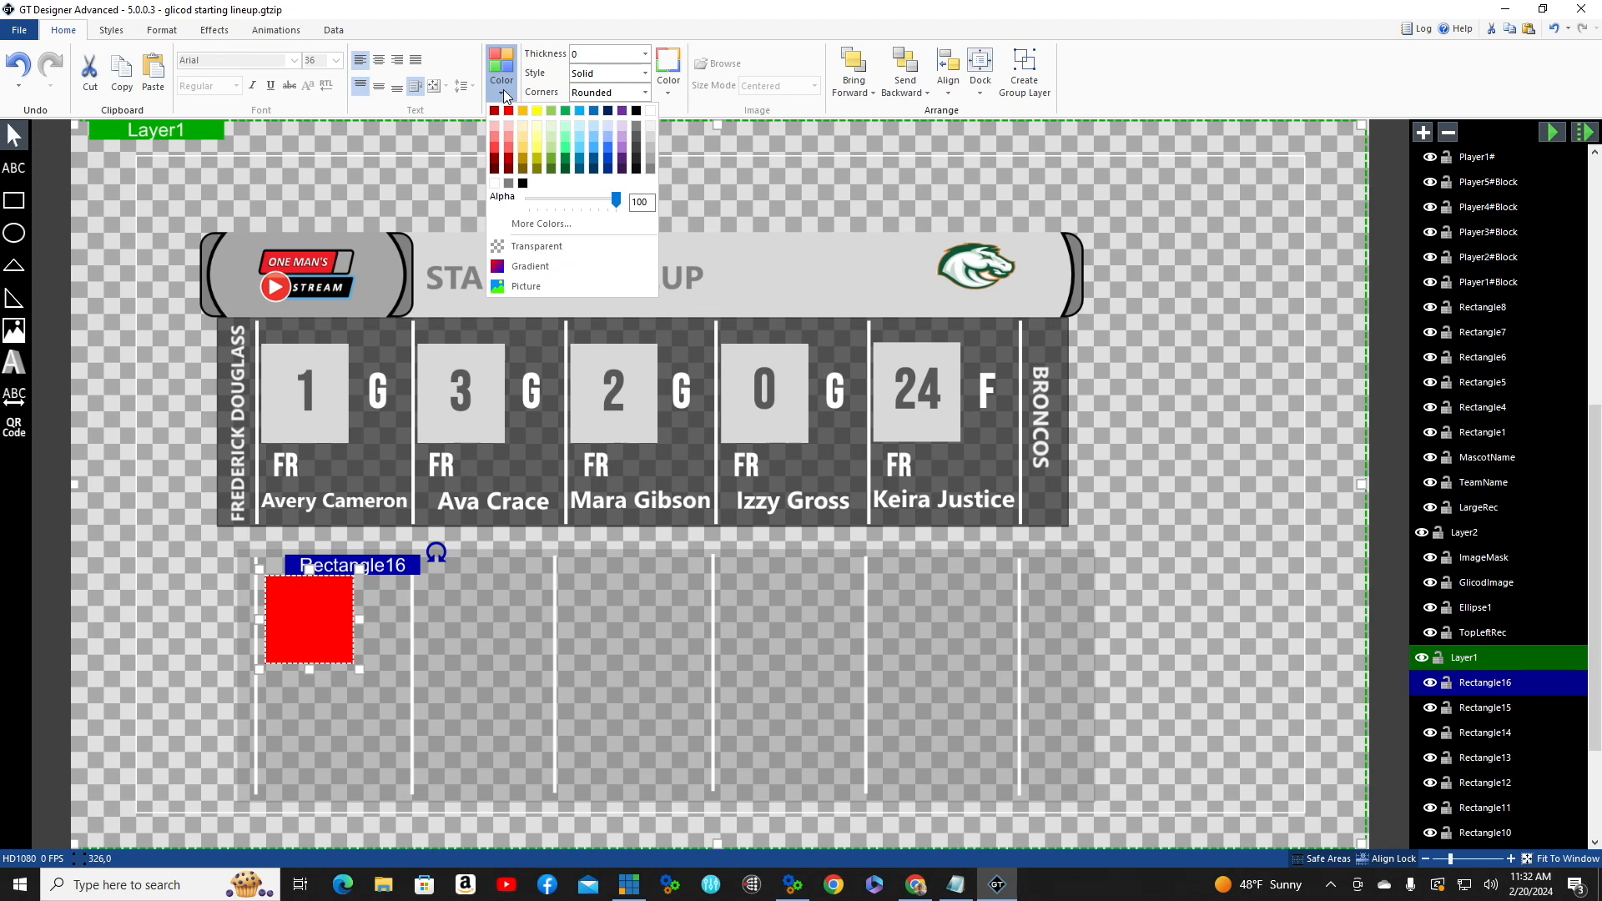
click(652, 124)
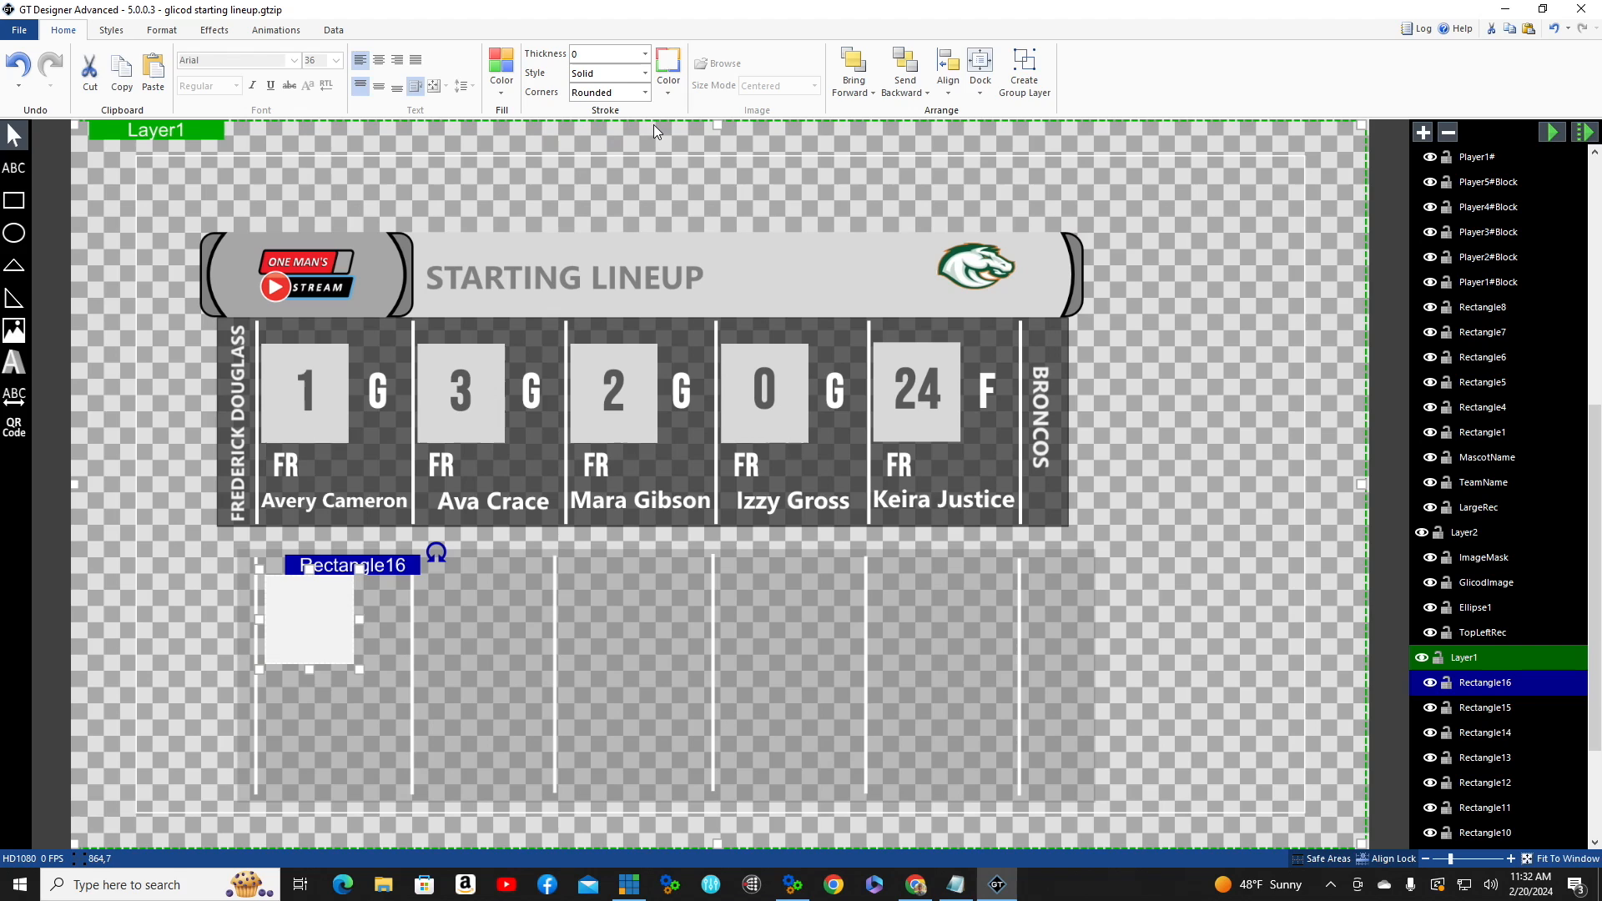
- Copy and paste the light gray square in the first column to create a second one
right_click(389, 567)
click(417, 589)
right_click(383, 566)
click(425, 604)
- Move the second square right into the second column, below the original number block of the second player
key(Right)
key(Right)
key(Right)
key(Right)
key(Right)
key(Right)
key(Right)
key(Right)
key(Right)
key(Right)
key(Right)
key(Right)
key(Right)
key(Right)
key(Right)
key(Right)
key(Right)
key(Right)
key(Right)
key(Right)
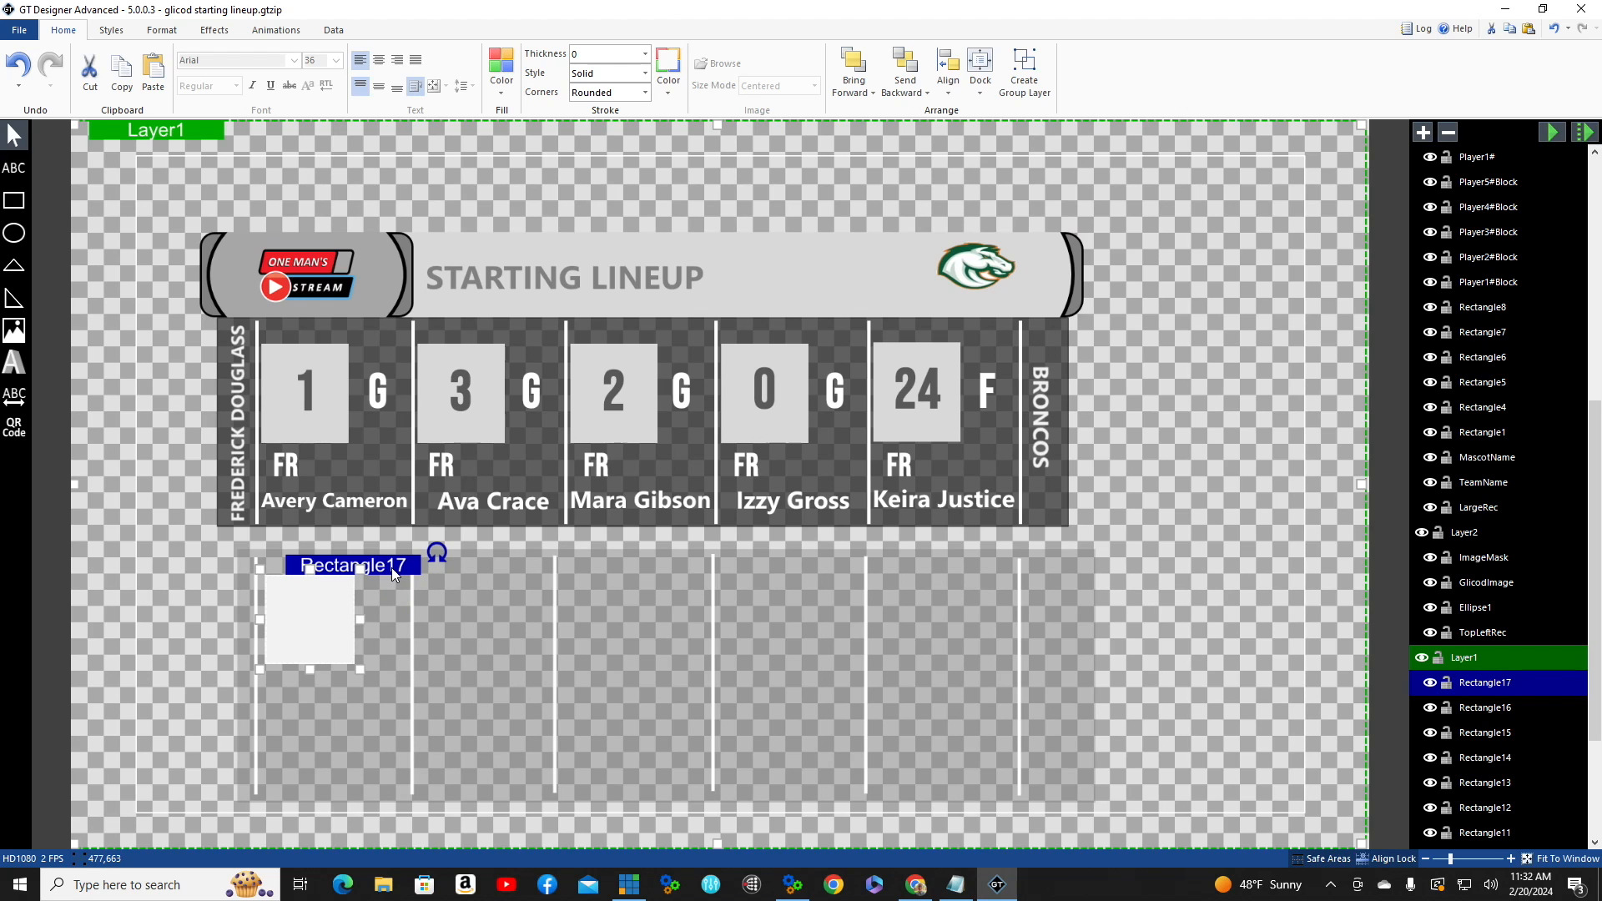
key(Right)
key(Right)
key(Right)
key(Right)
key(Right)
key(Right)
key(Right)
key(Right)
key(Right)
key(Right)
key(Right)
key(Right)
key(Right)
key(Right)
key(Right)
key(Right)
key(Right)
key(Right)
key(Right)
key(Right)
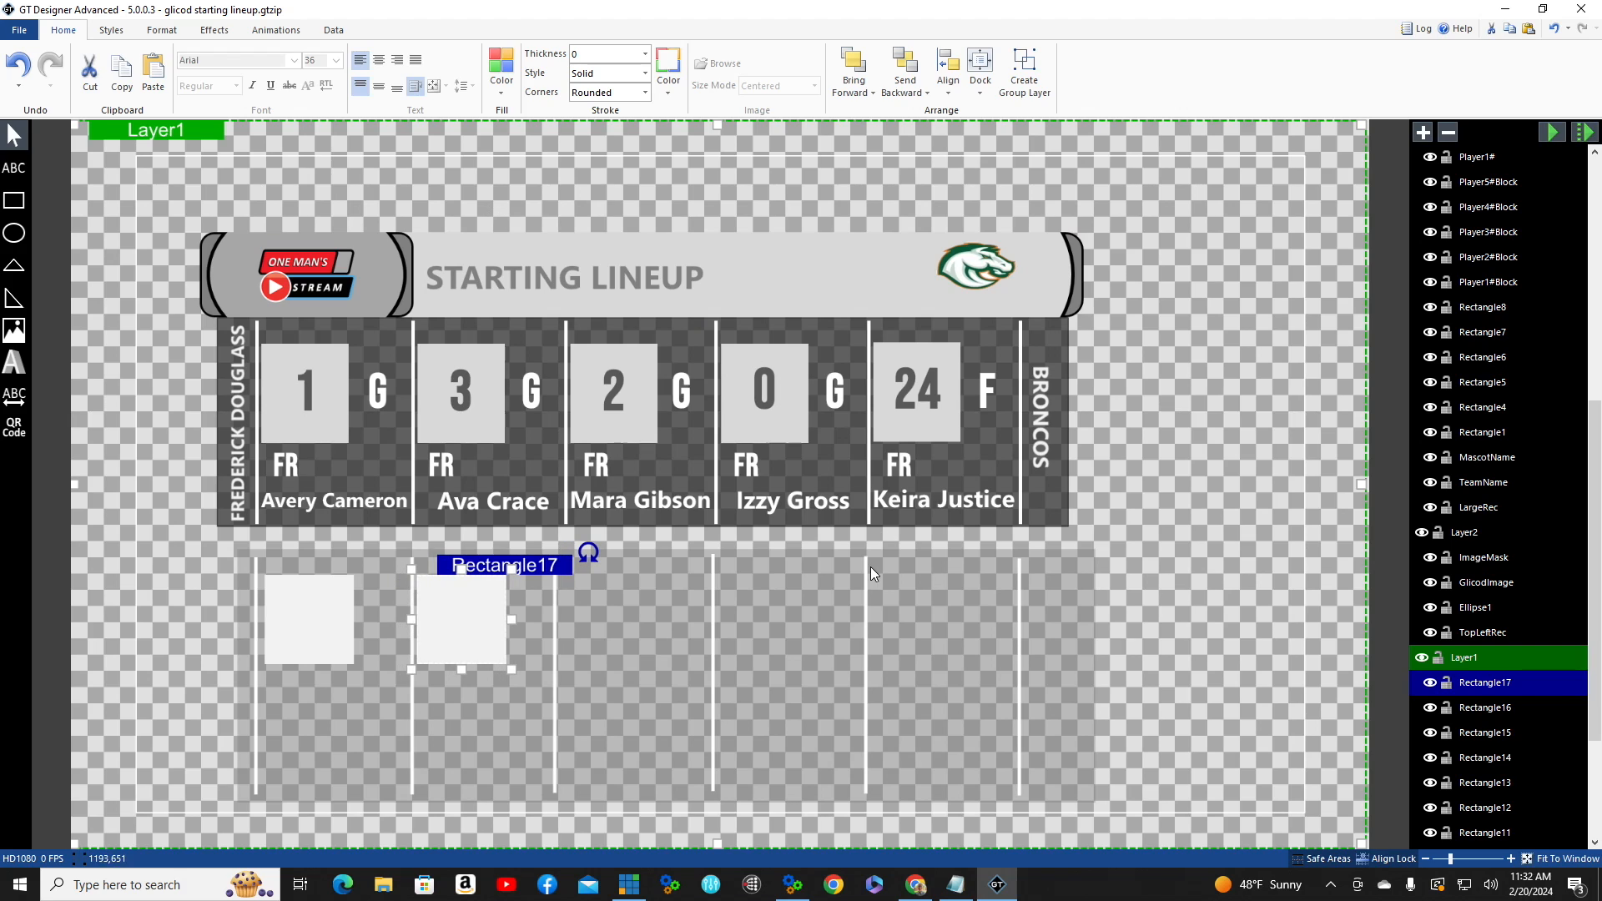
- Copy and paste the second light gray square to create a third one
right_click(543, 574)
click(589, 592)
right_click(551, 565)
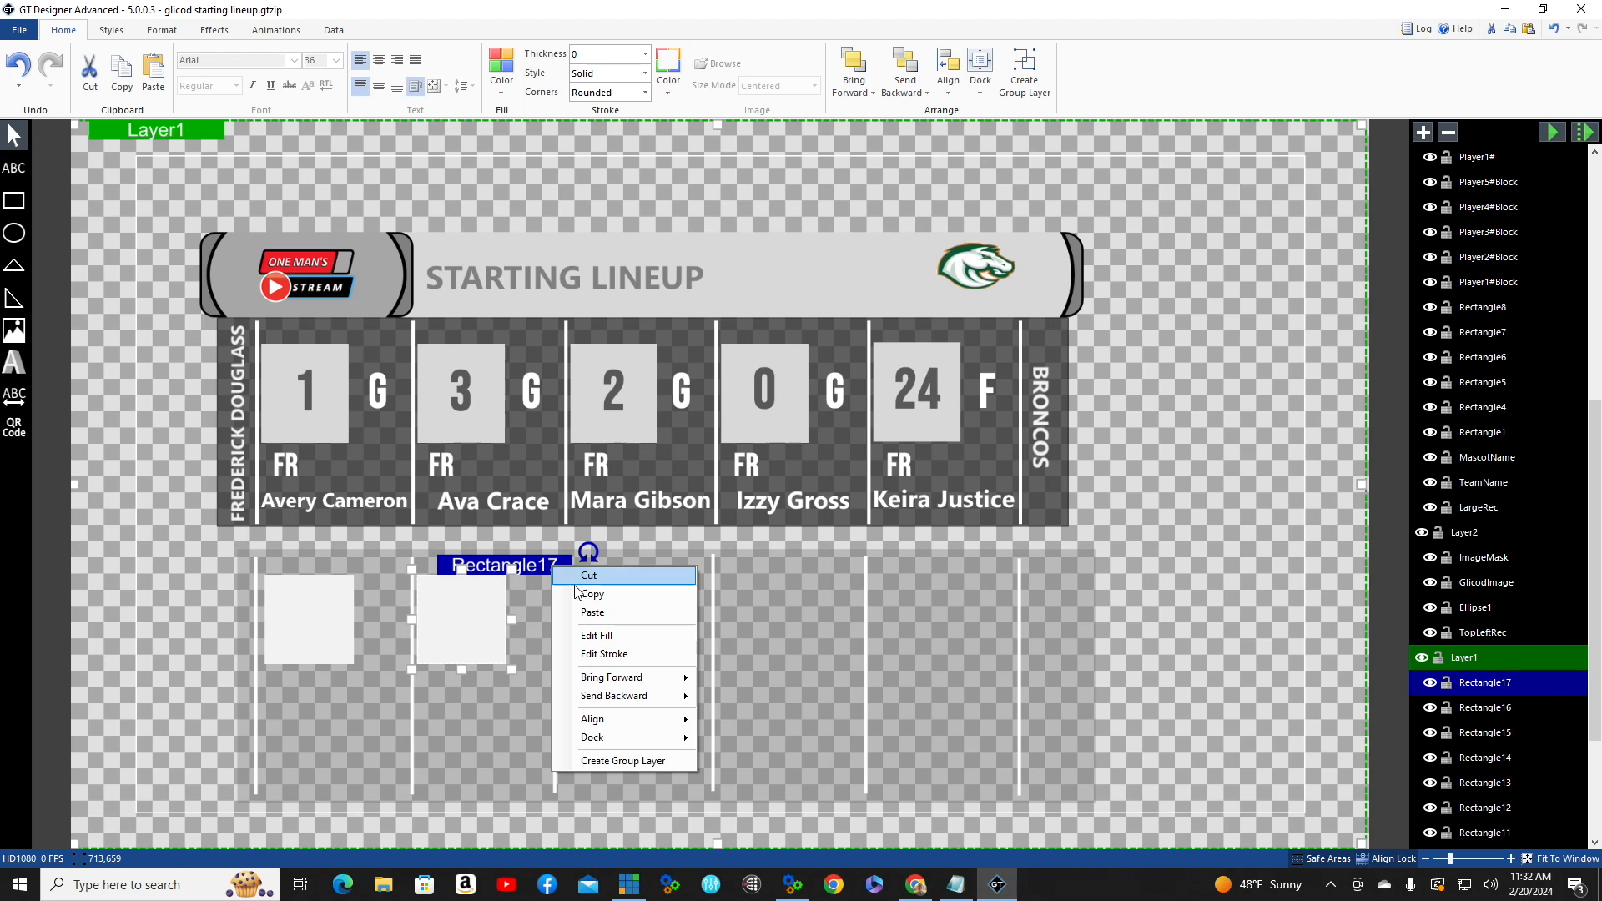
click(592, 613)
- Move the third square right into the third column, below the original number block of the third player
key(Right)
key(Right)
key(Right)
key(Right)
key(Right)
key(Right)
key(Right)
key(Right)
key(Right)
key(Right)
key(Right)
key(Right)
key(Right)
key(Right)
key(Right)
key(Right)
key(Right)
key(Right)
key(Right)
key(Right)
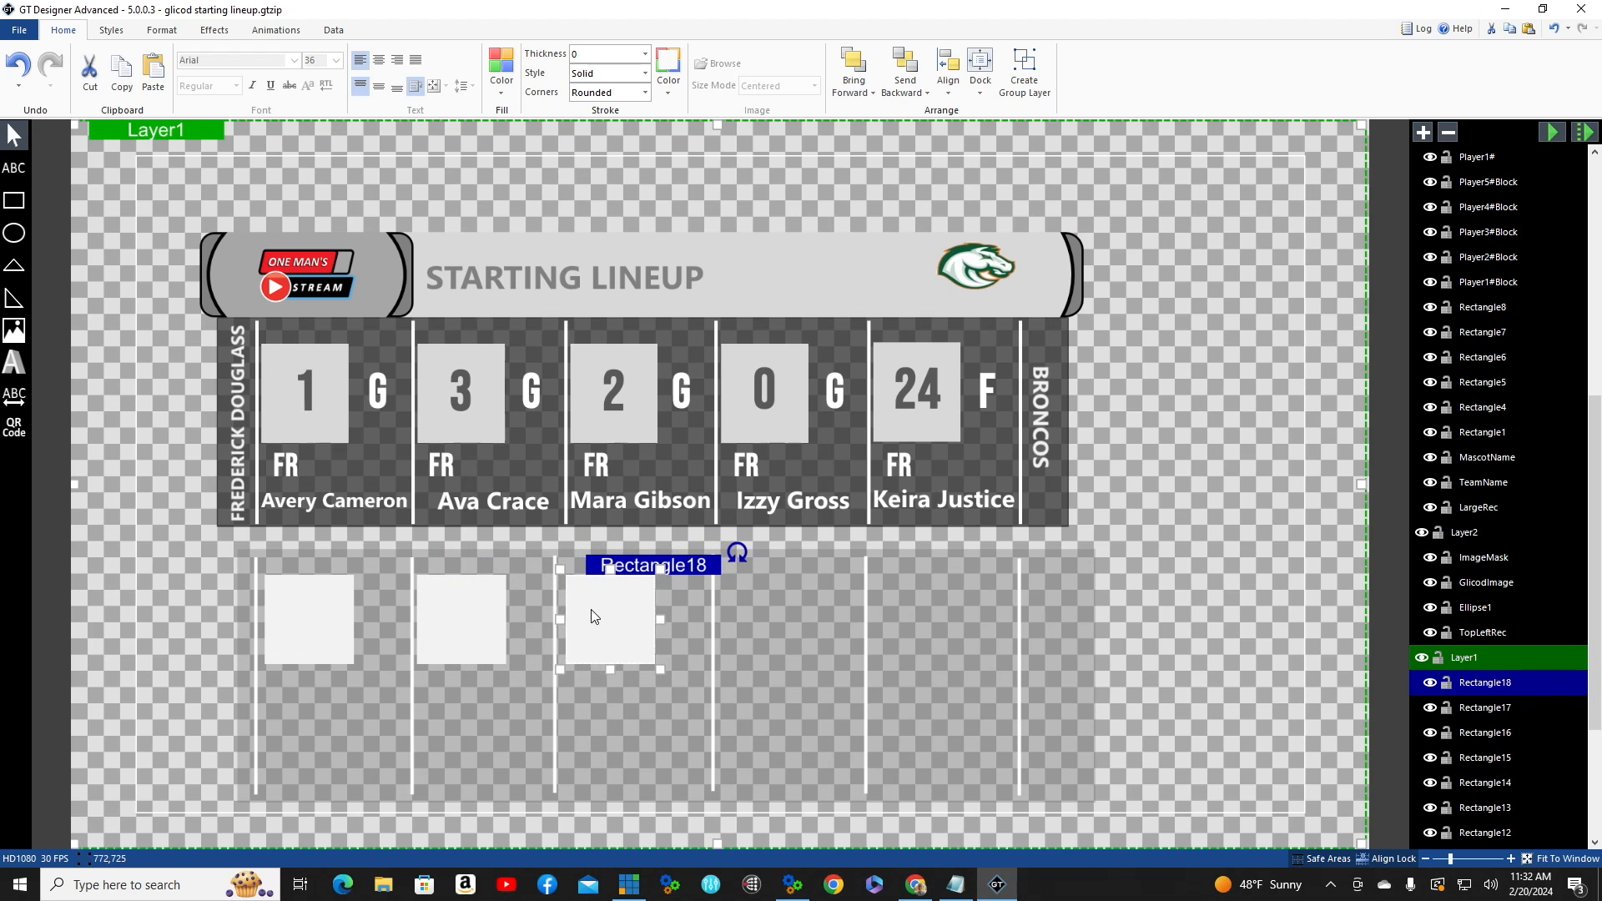
- Copy and paste the third light gray square and move the copy right into the fourth column, below the fourth player's original number block
right_drag(628, 561, 631, 558)
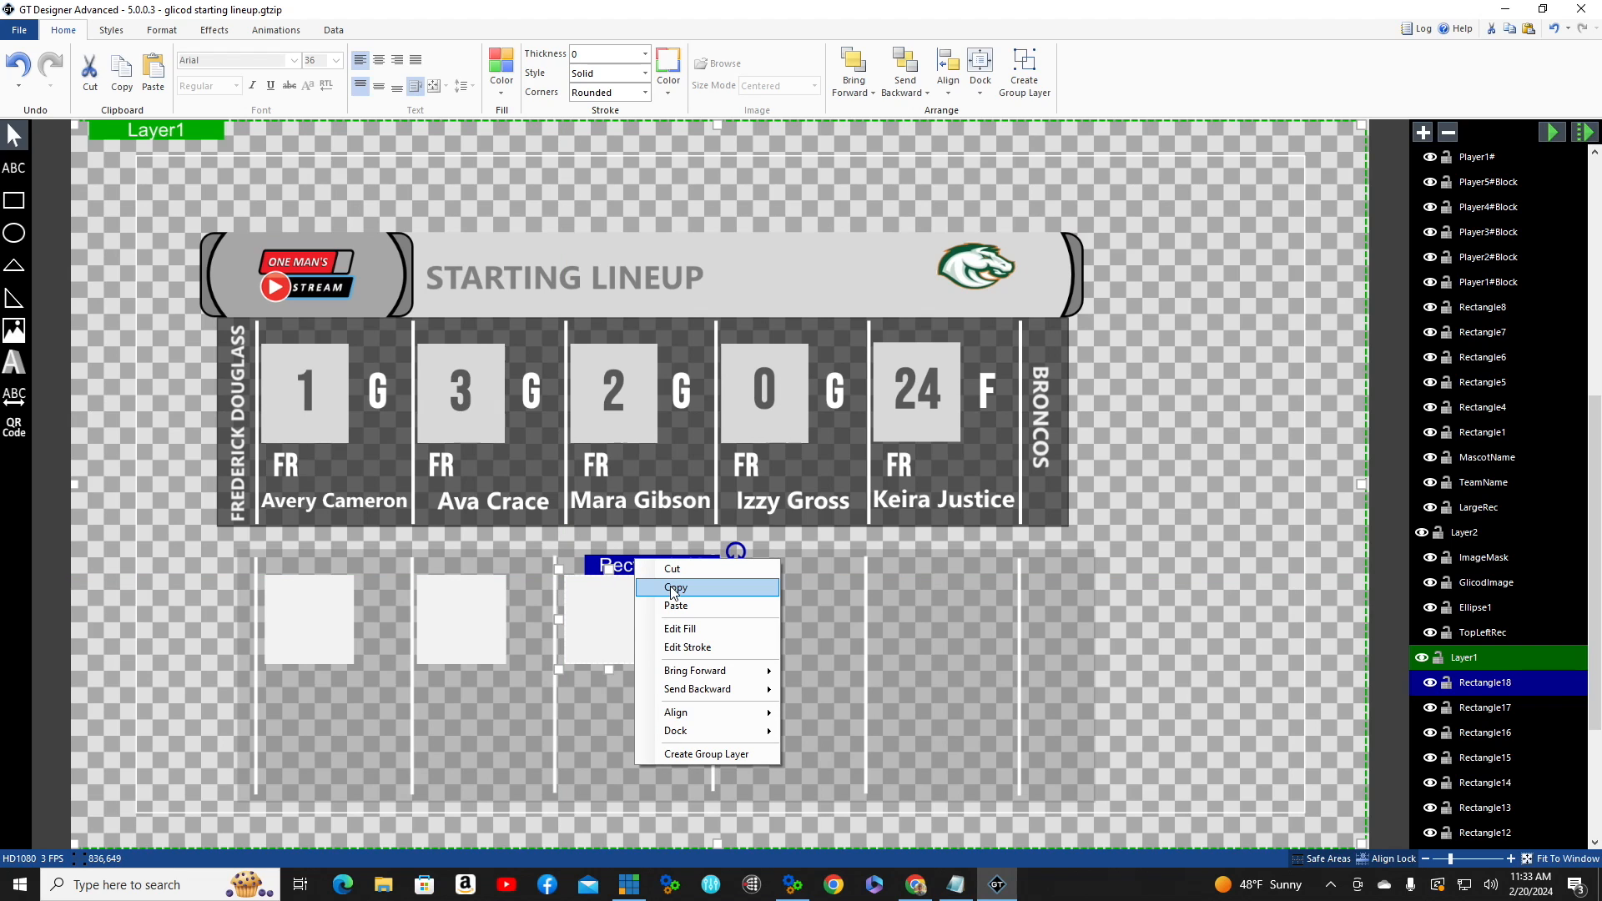
click(663, 583)
right_click(626, 571)
click(667, 615)
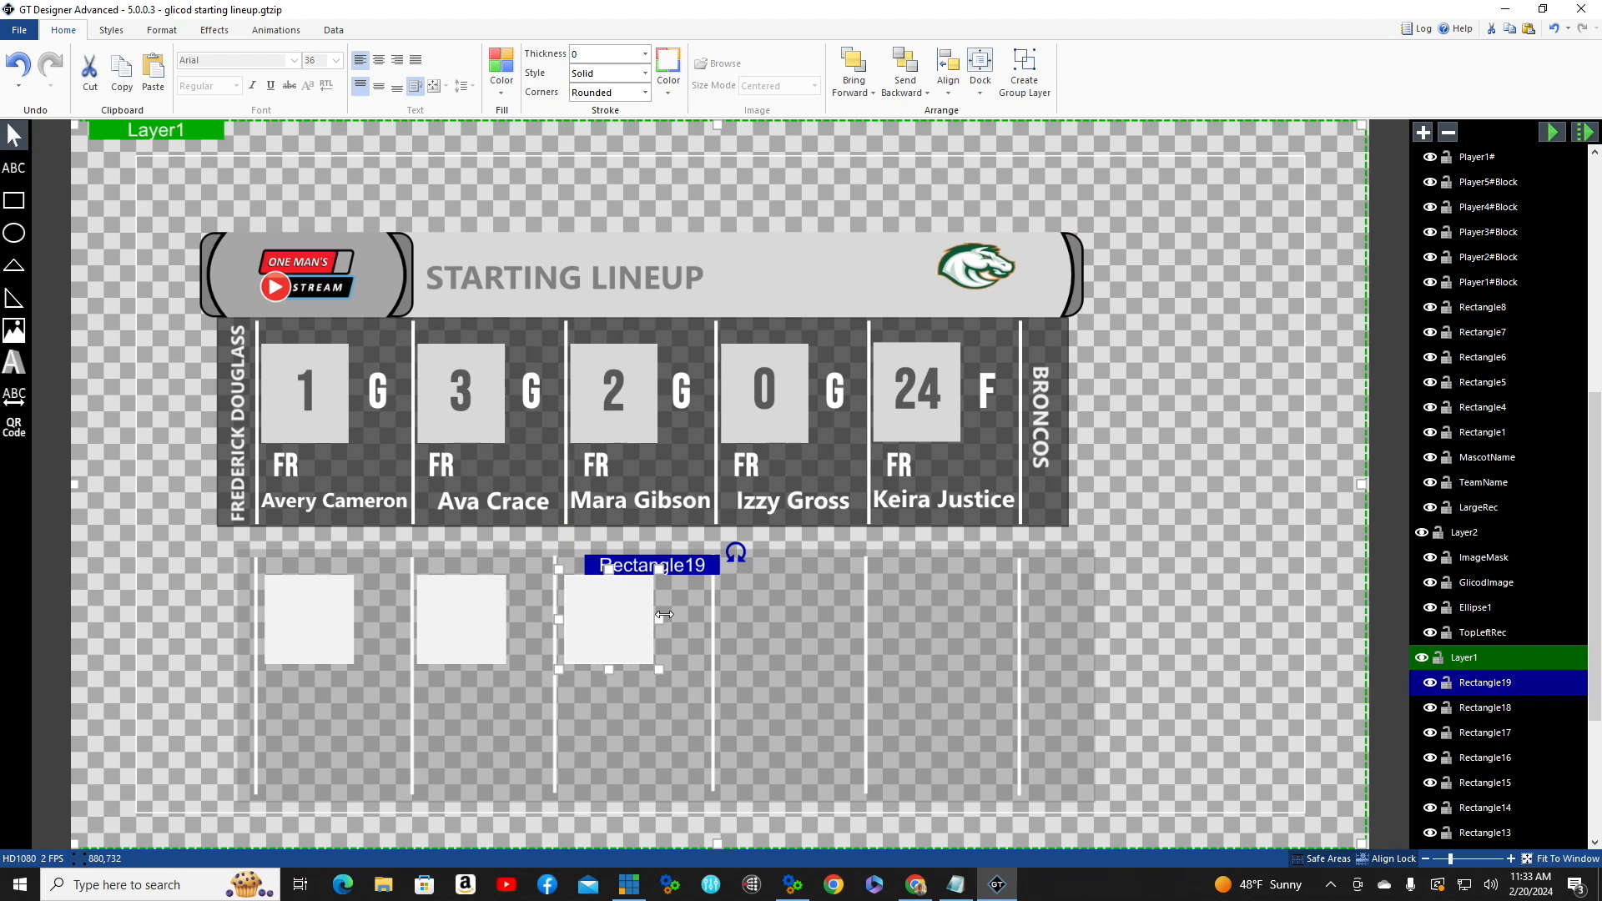
key(Right)
key(Right)
key(Right)
key(Right)
key(Right)
key(Right)
key(Right)
key(Right)
key(Right)
key(Right)
key(Right)
key(Right)
key(Right)
key(Right)
key(Right)
key(Right)
key(Right)
key(Right)
key(Right)
key(Right)
key(Right)
key(Right)
key(Right)
key(Right)
key(Right)
key(Right)
key(Right)
key(Right)
key(Right)
key(Right)
key(Right)
key(Right)
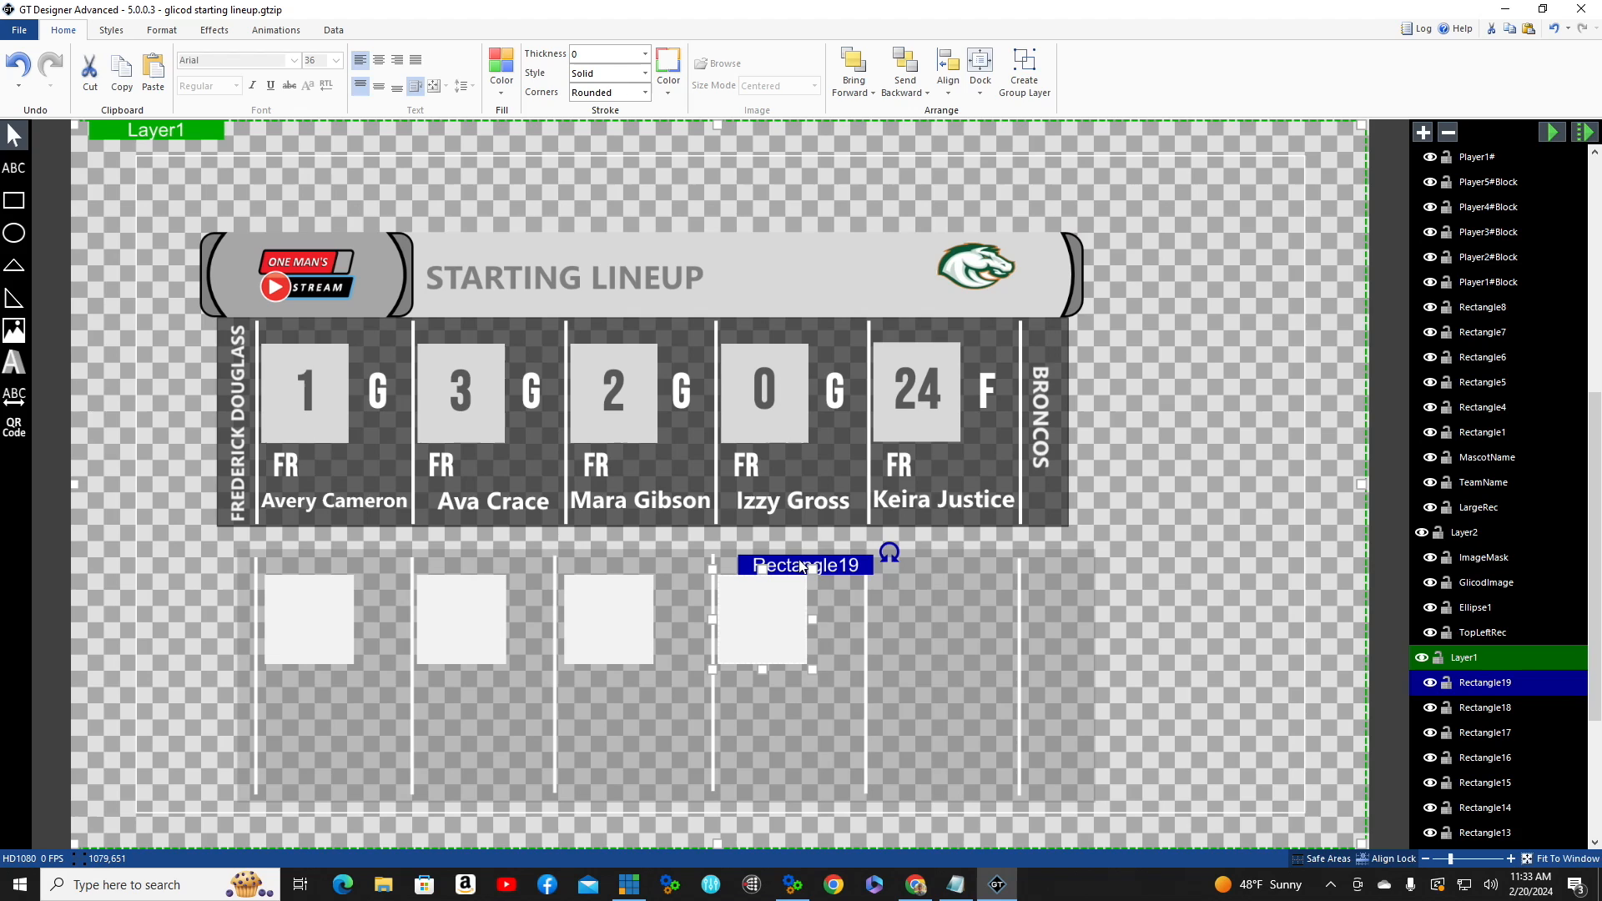
- Copy and paste the fourth light gray square and move the copy right into the fifth column, below the fifth player's original number block
right_click(801, 566)
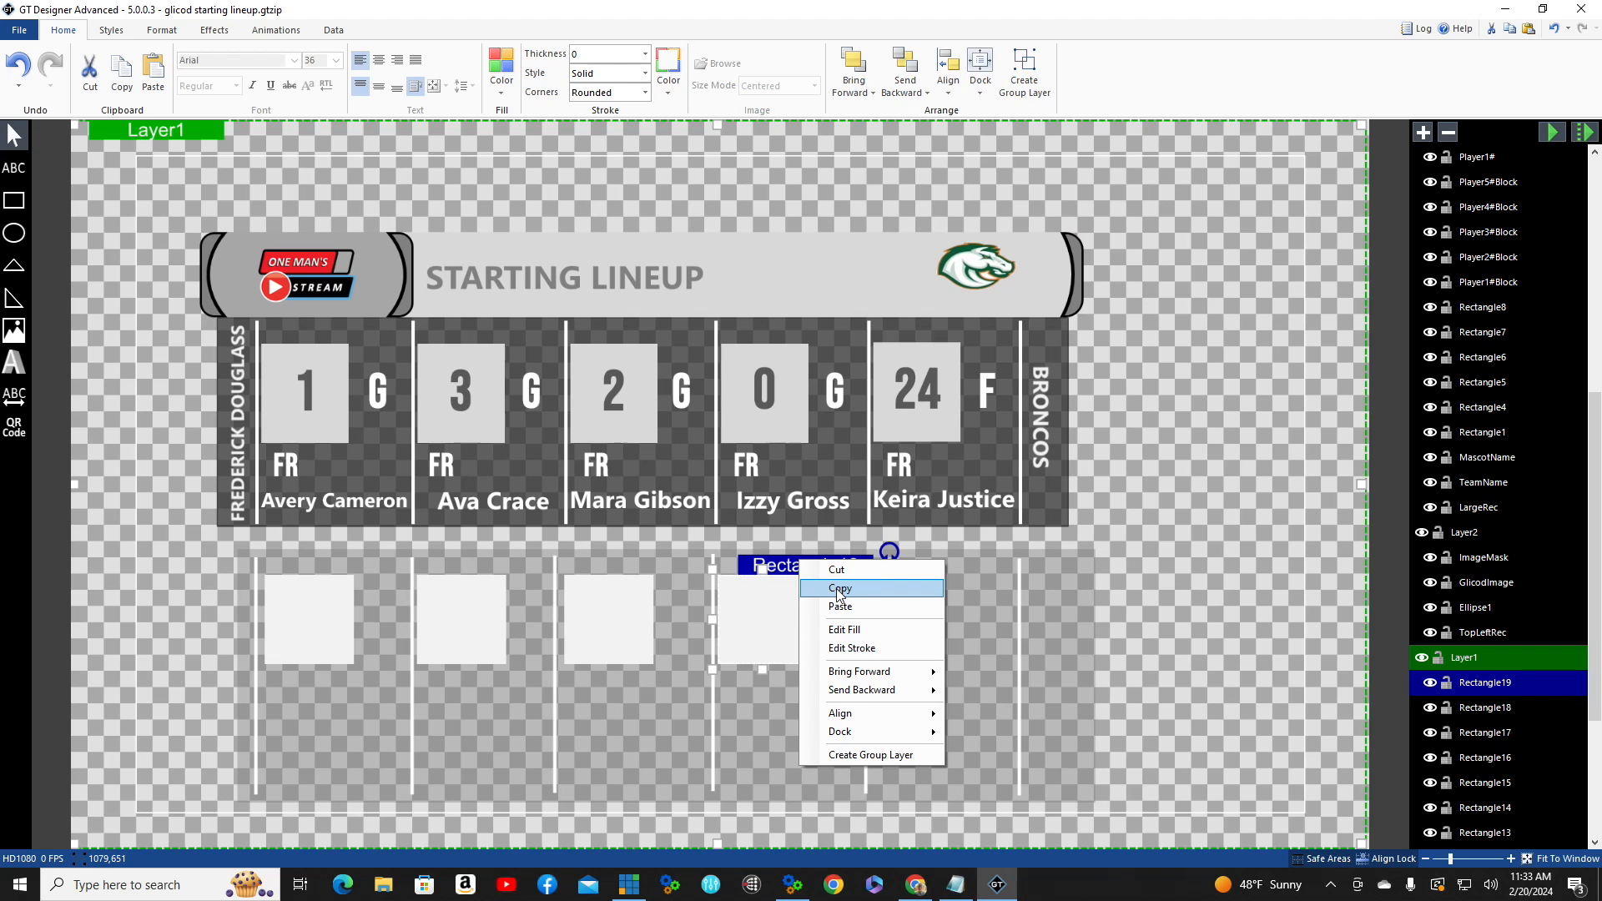
click(838, 591)
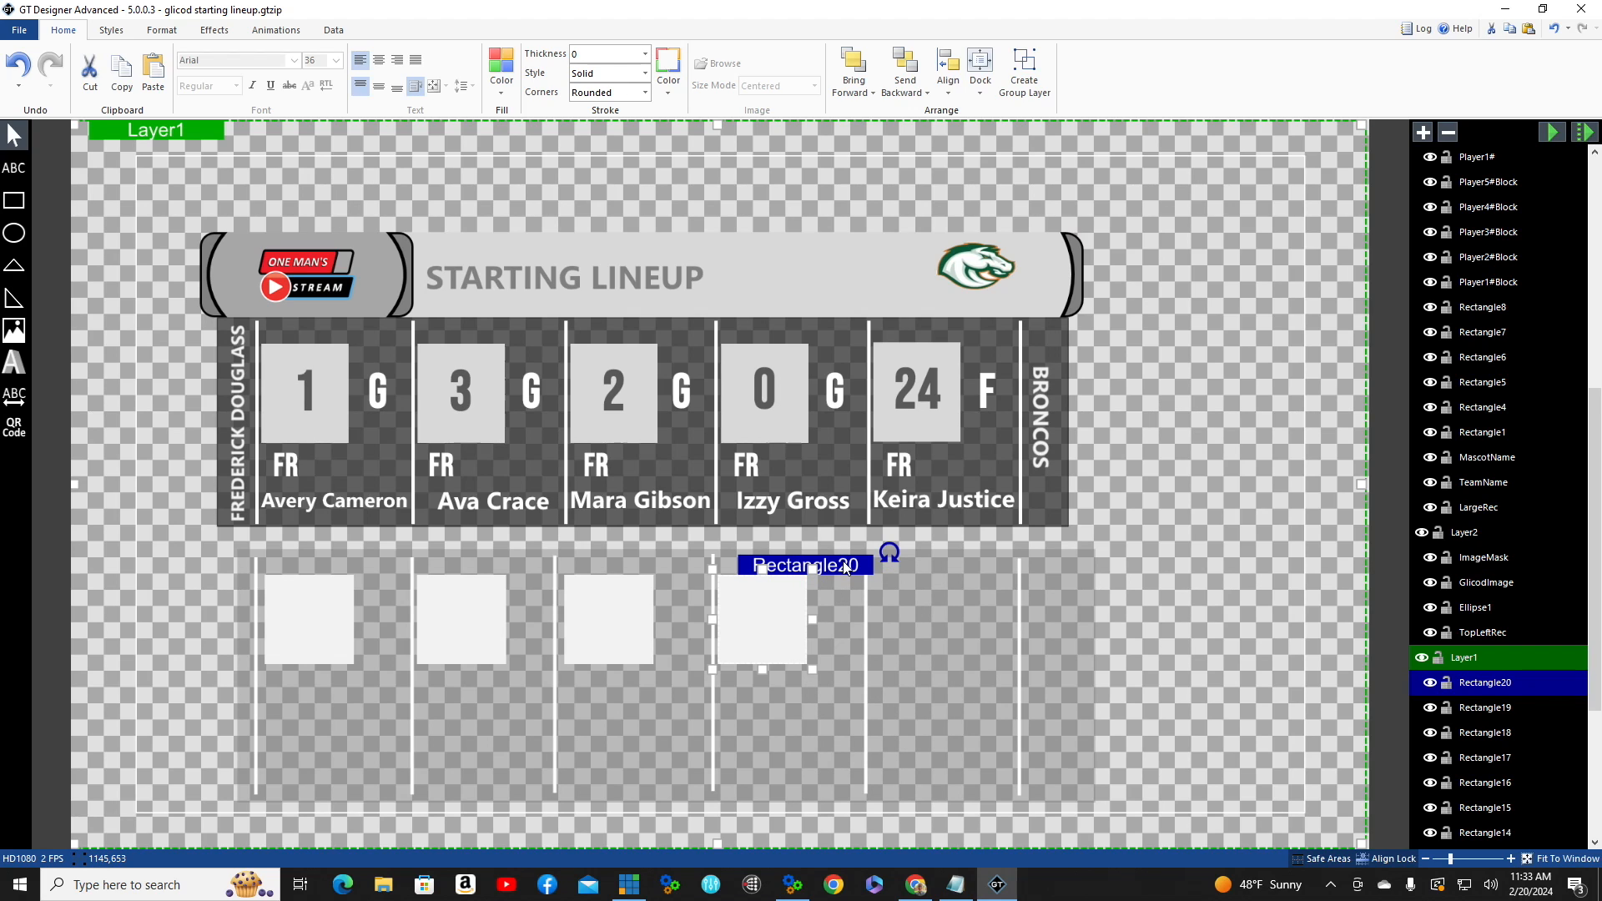
key(Right)
key(Right)
key(Right)
key(Right)
key(Right)
key(Right)
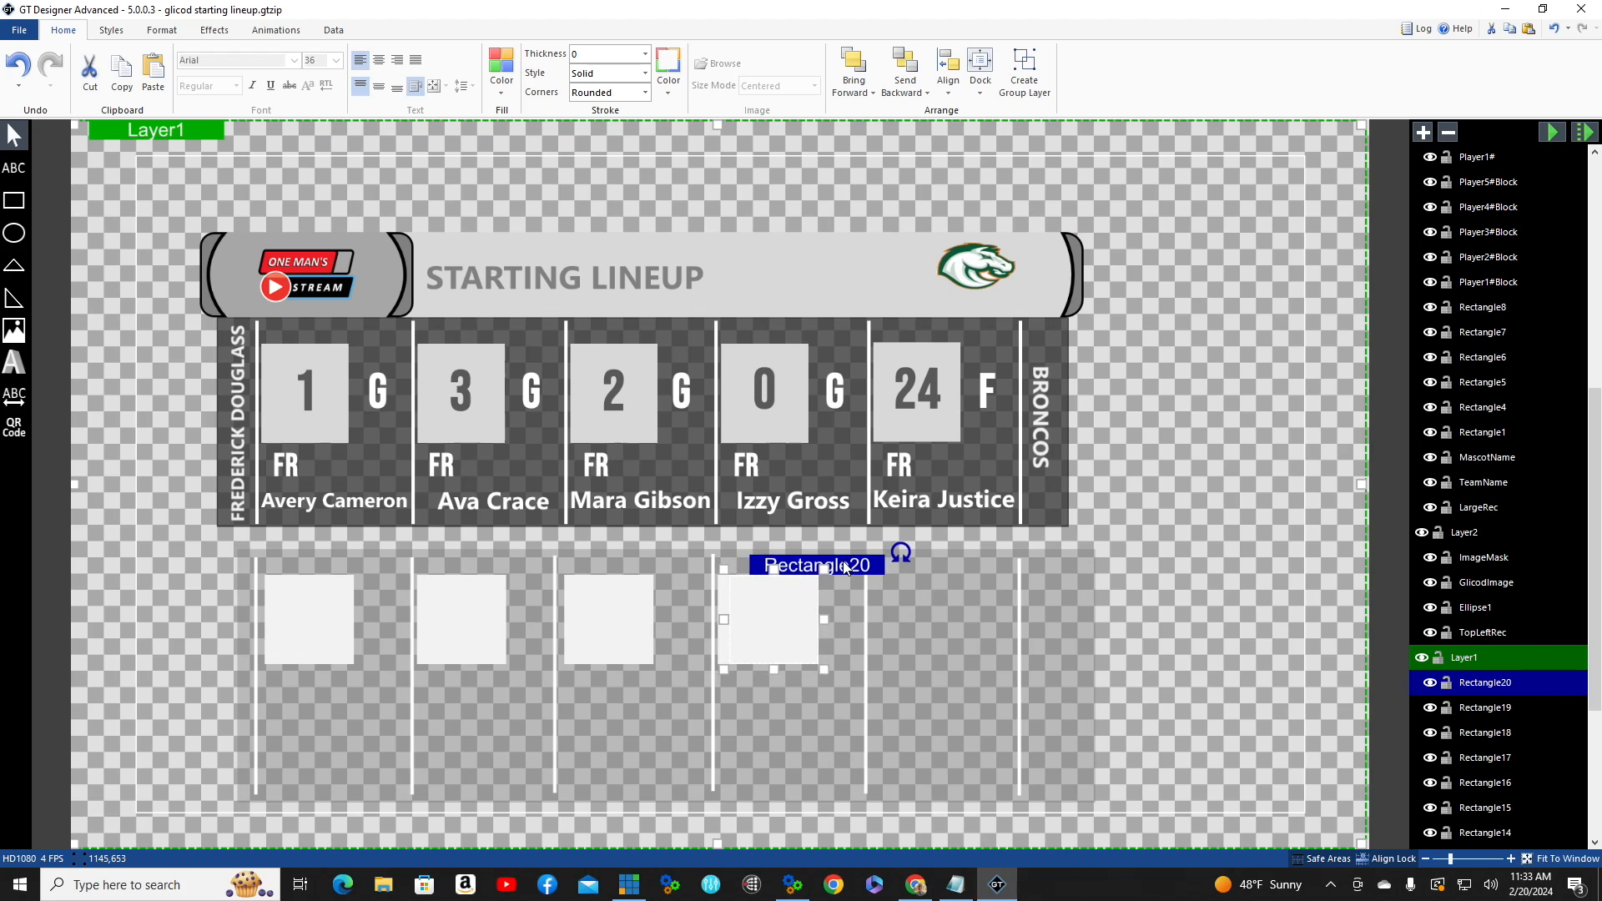
key(Right)
key(Right)
key(Right)
key(Right)
key(Right)
key(Right)
key(Right)
key(Right)
key(Right)
key(Right)
key(Right)
key(Right)
key(Right)
key(Right)
key(Right)
key(Right)
key(Right)
key(Right)
key(Right)
key(Right)
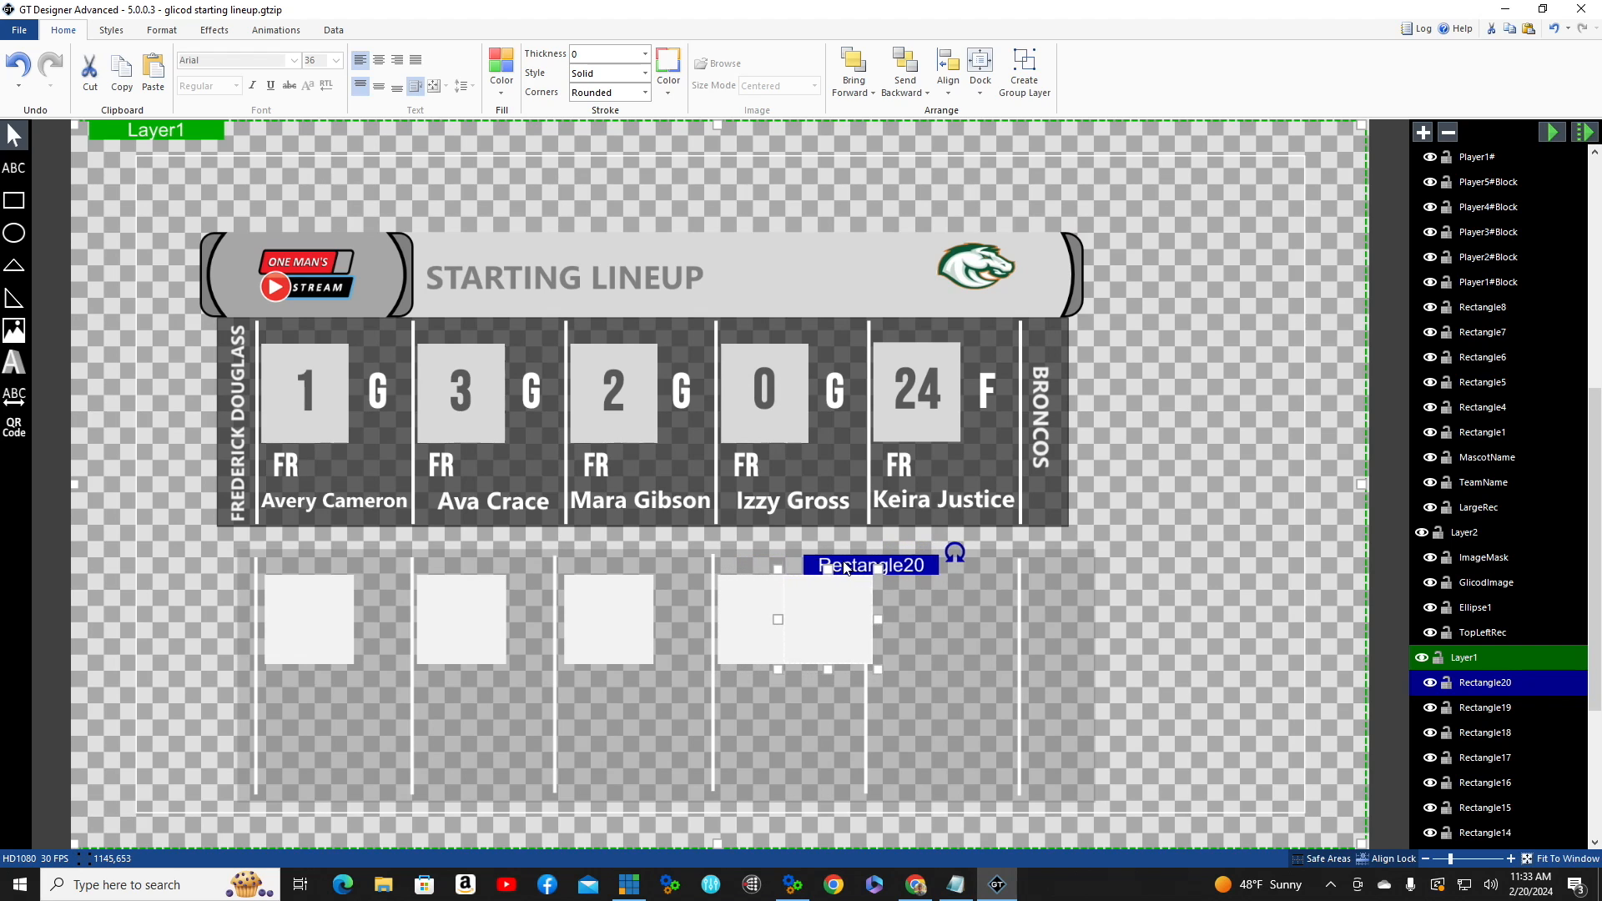
key(Right)
key(Right)
key(Right)
key(Right)
key(Right)
key(Right)
key(Right)
key(Right)
key(Right)
key(Right)
key(Right)
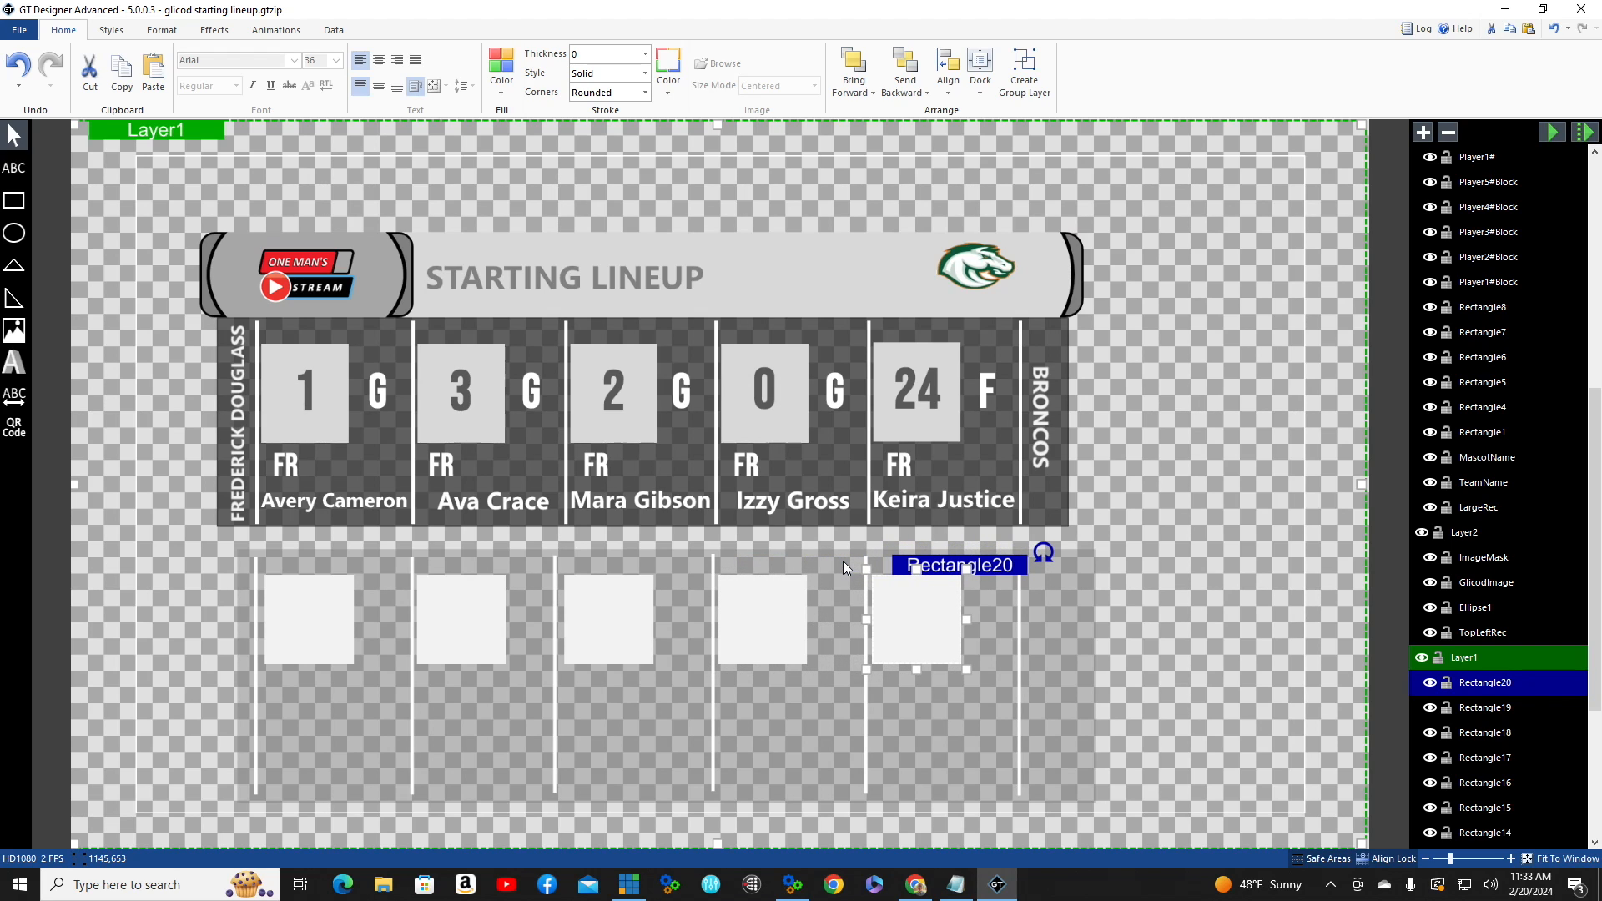
drag(1190, 408, 1198, 402)
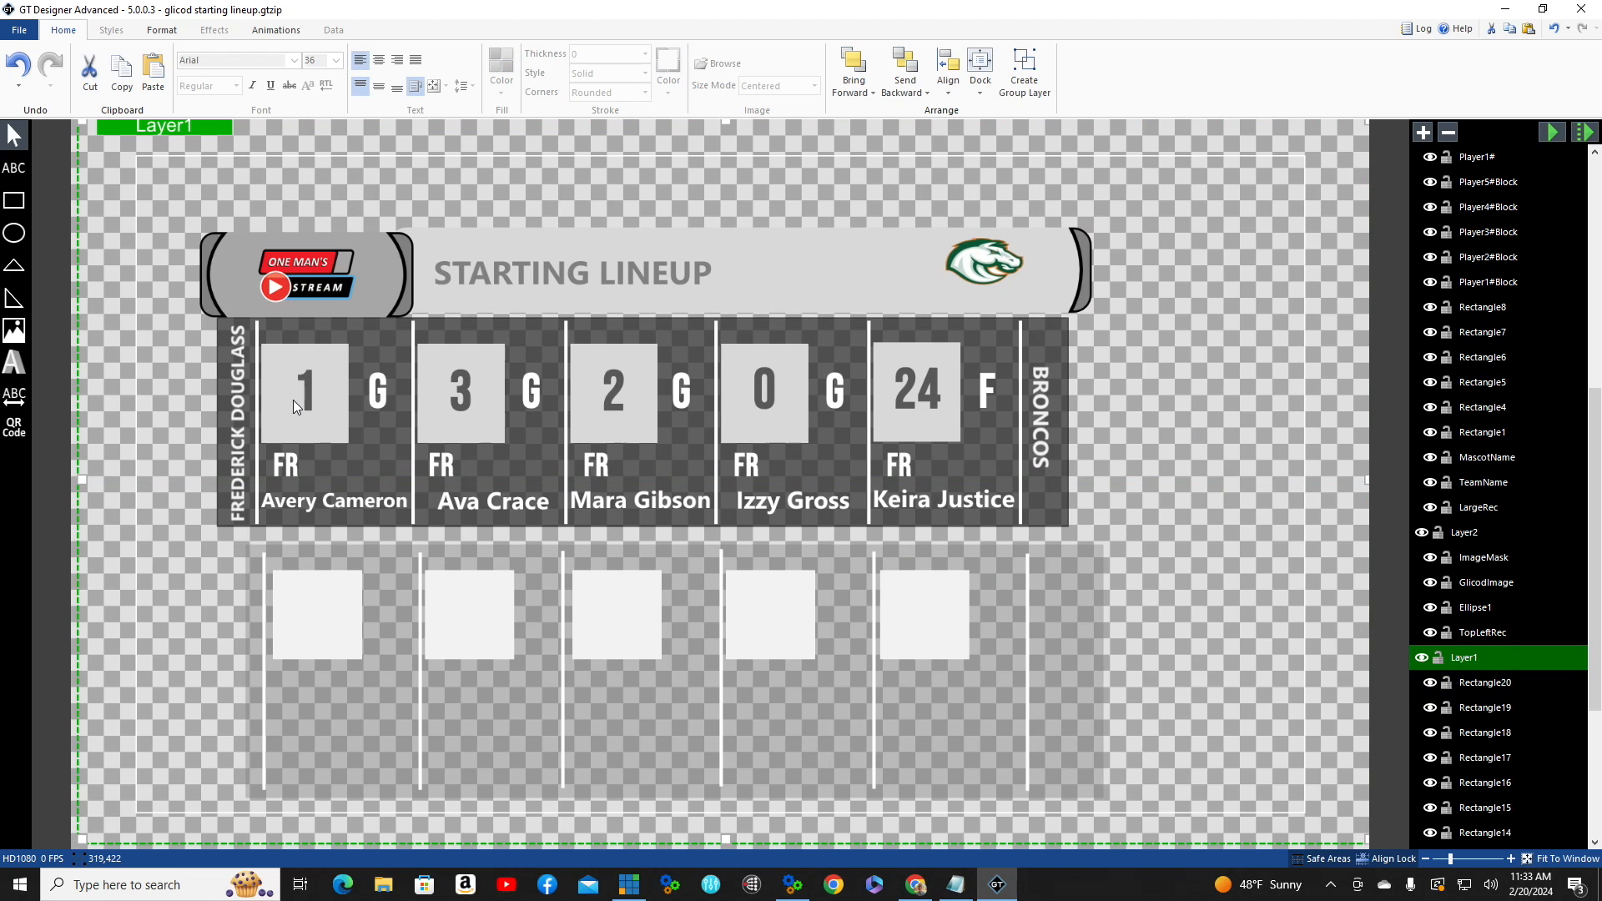
- Add a text block over the first light gray square and centre its text horizontally and vertically
click(13, 167)
drag(280, 580, 349, 644)
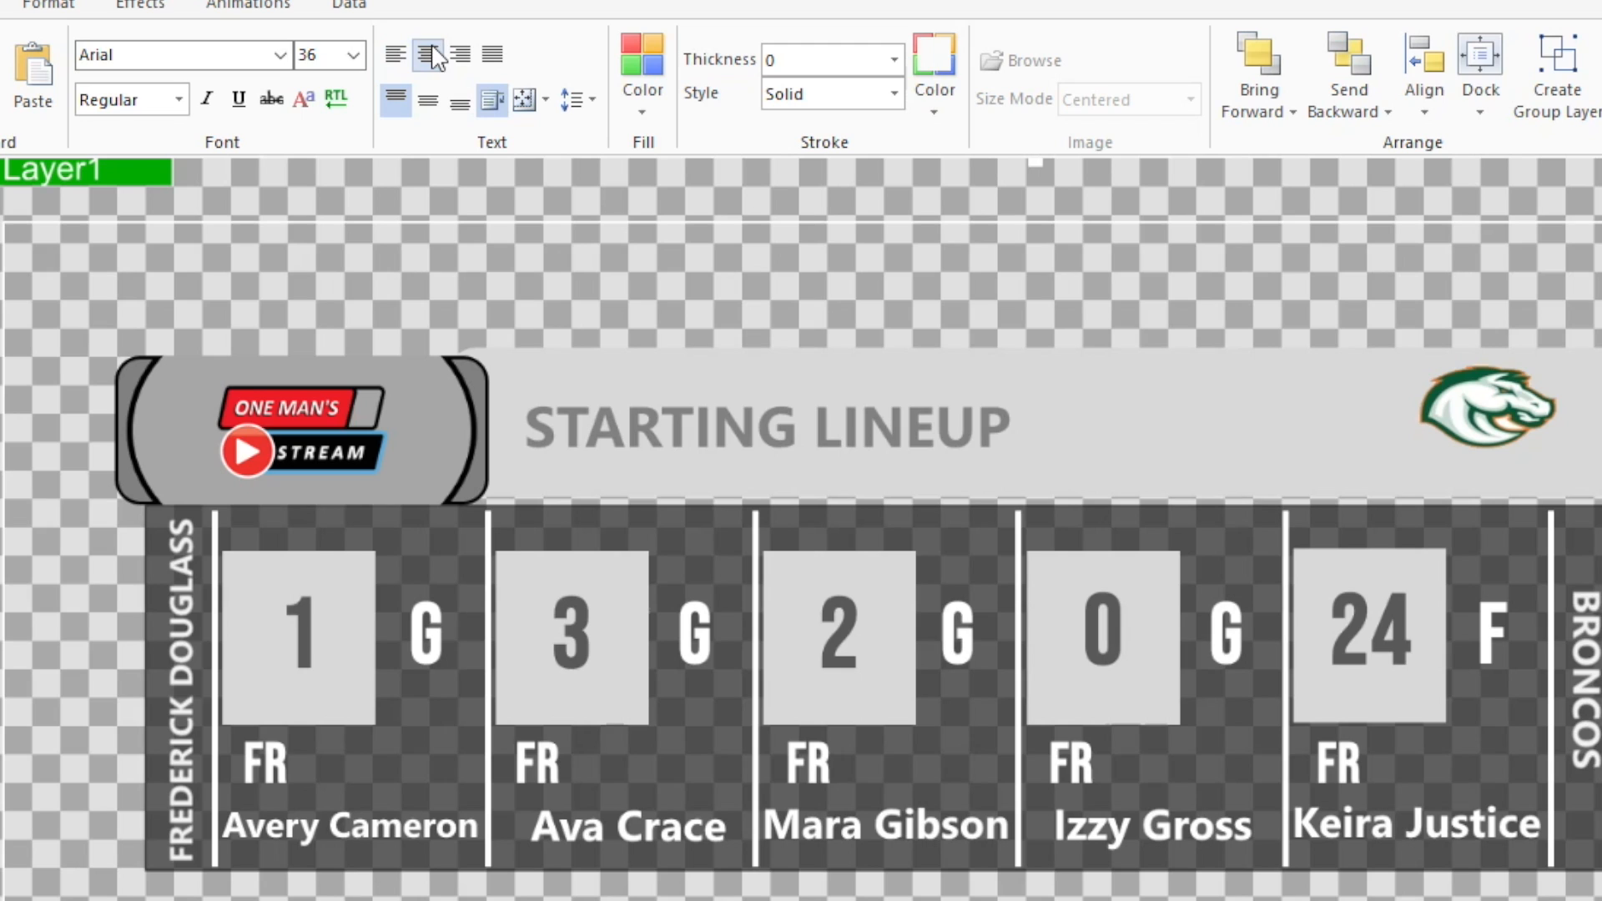
click(428, 55)
click(428, 101)
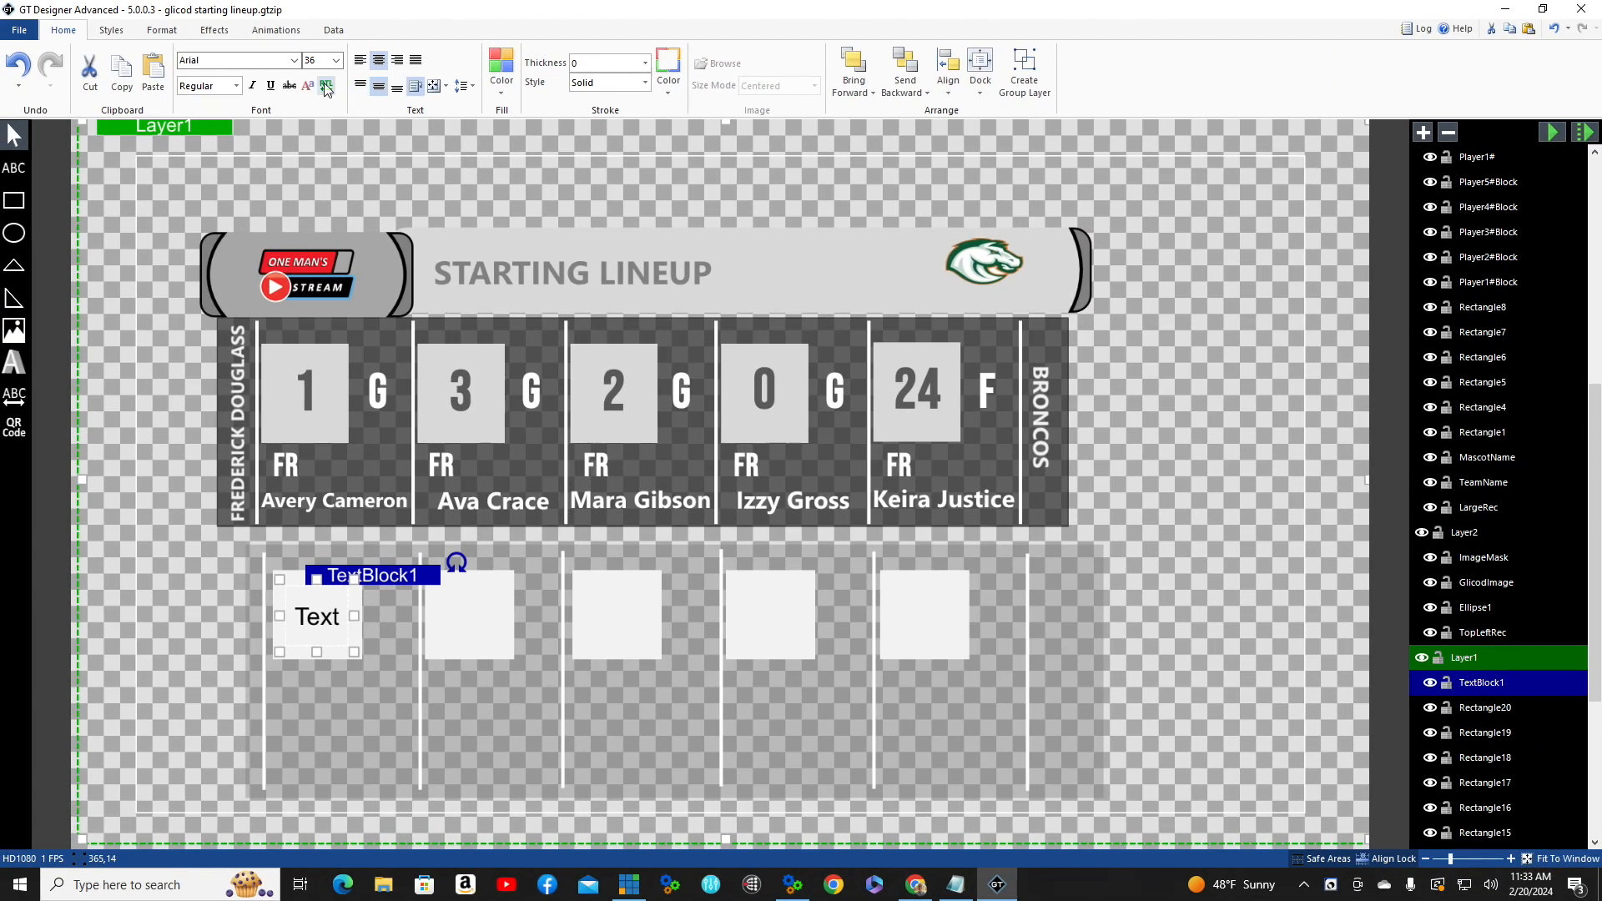
- Set the new text block's font to Bebas Neue and replace its placeholder text with 22
click(293, 60)
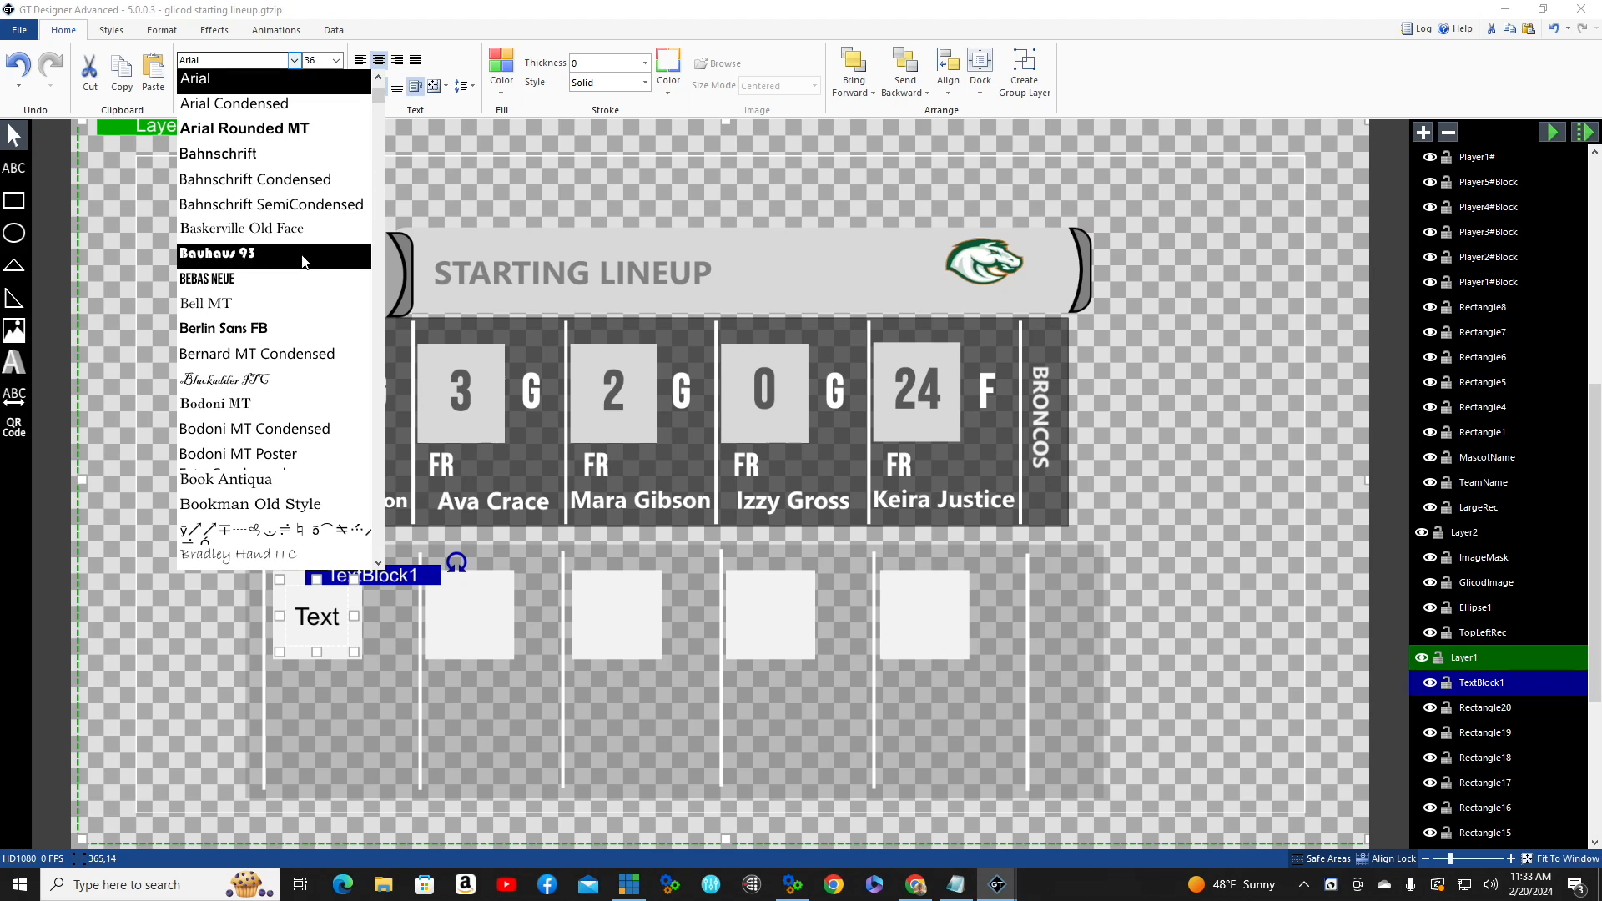
click(247, 281)
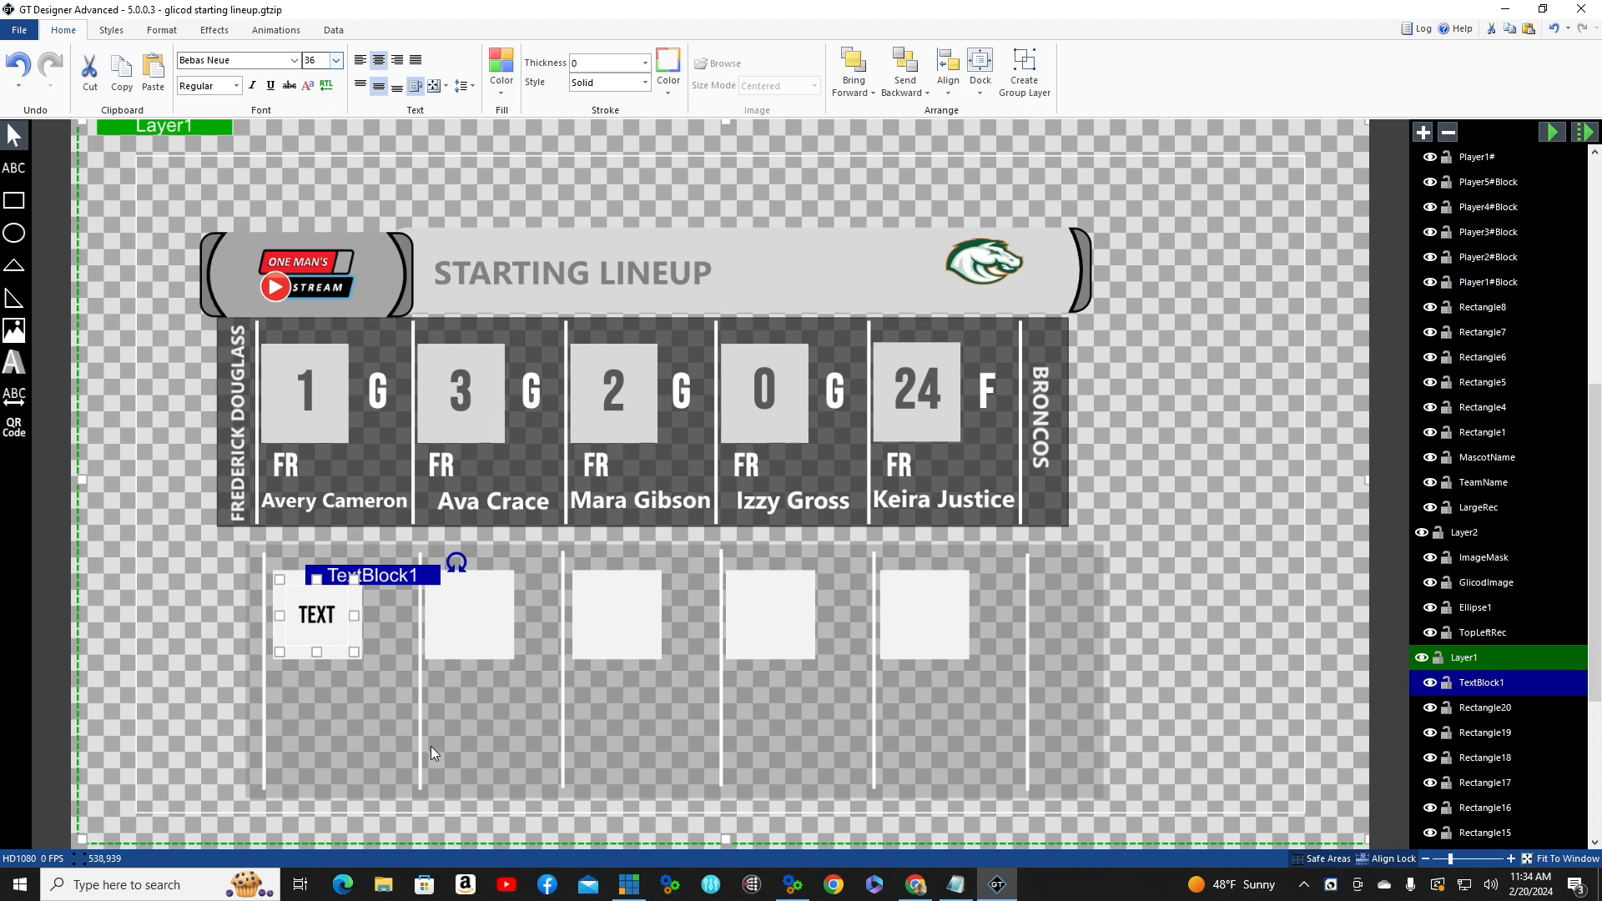
double_click(316, 615)
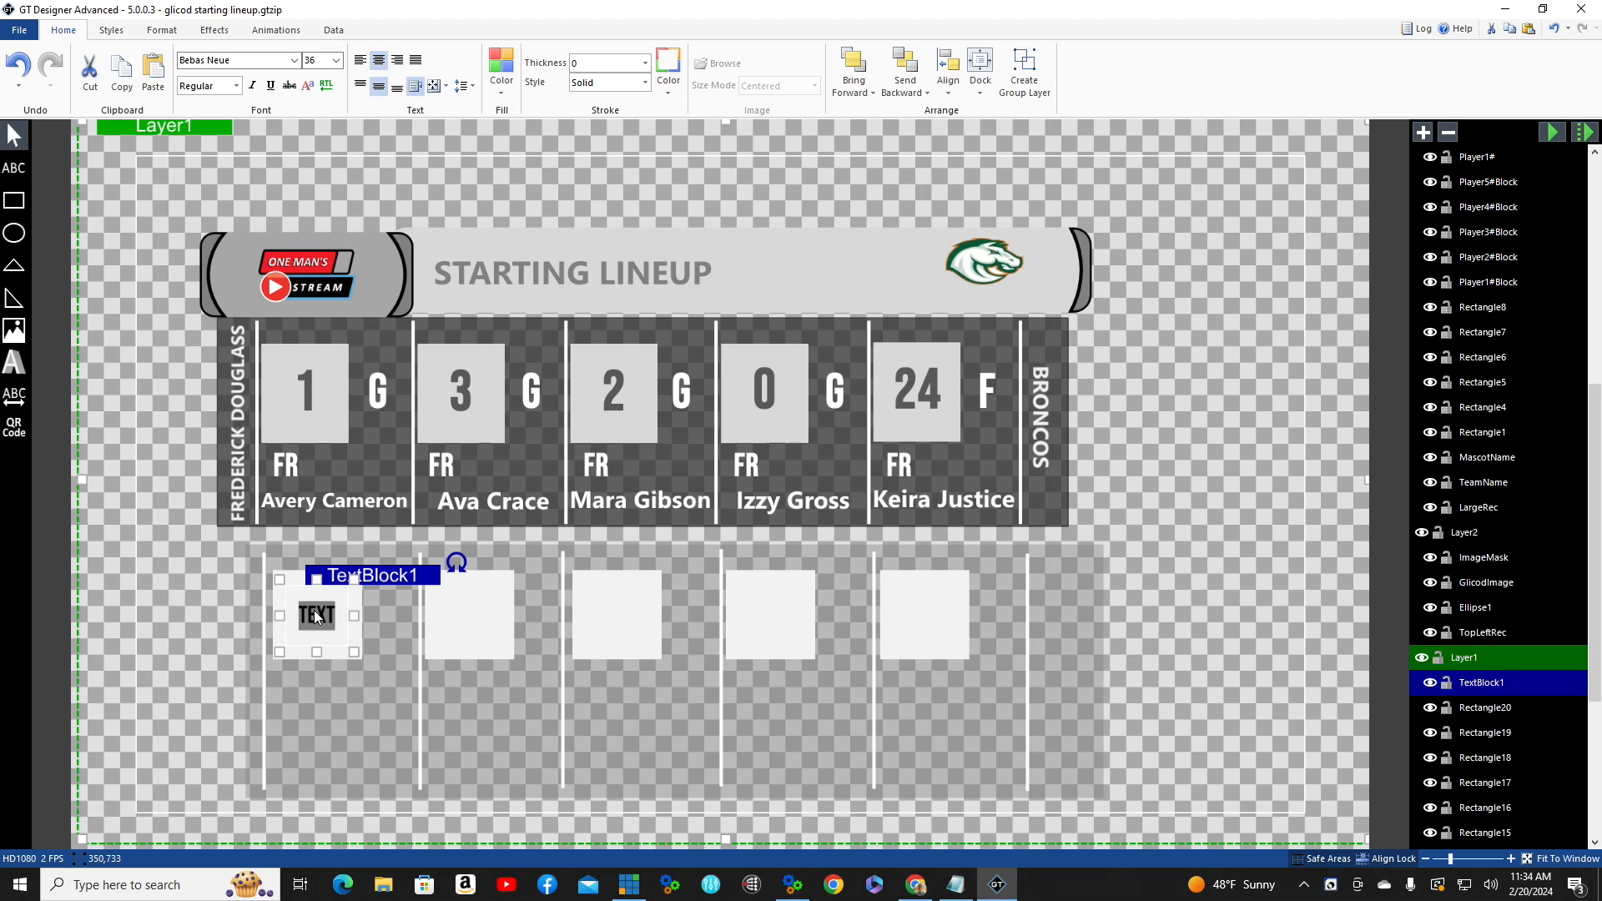
key(BackSpace)
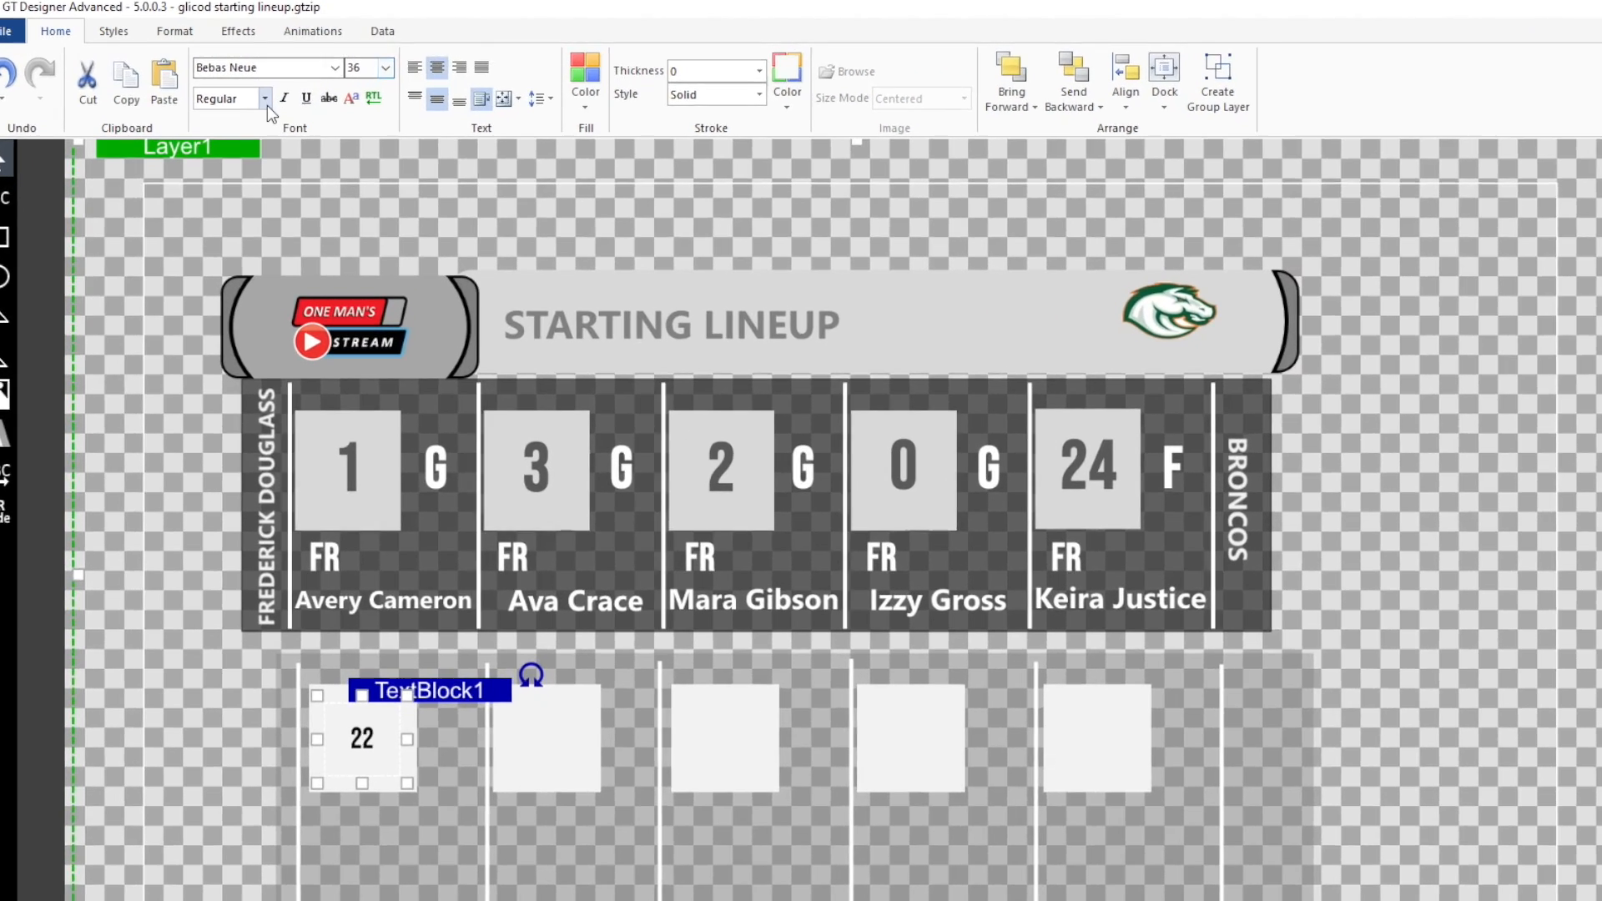
- Set the number 22 to ExtraBold weight and font size 84
click(237, 85)
scroll(203, 189, down, 1)
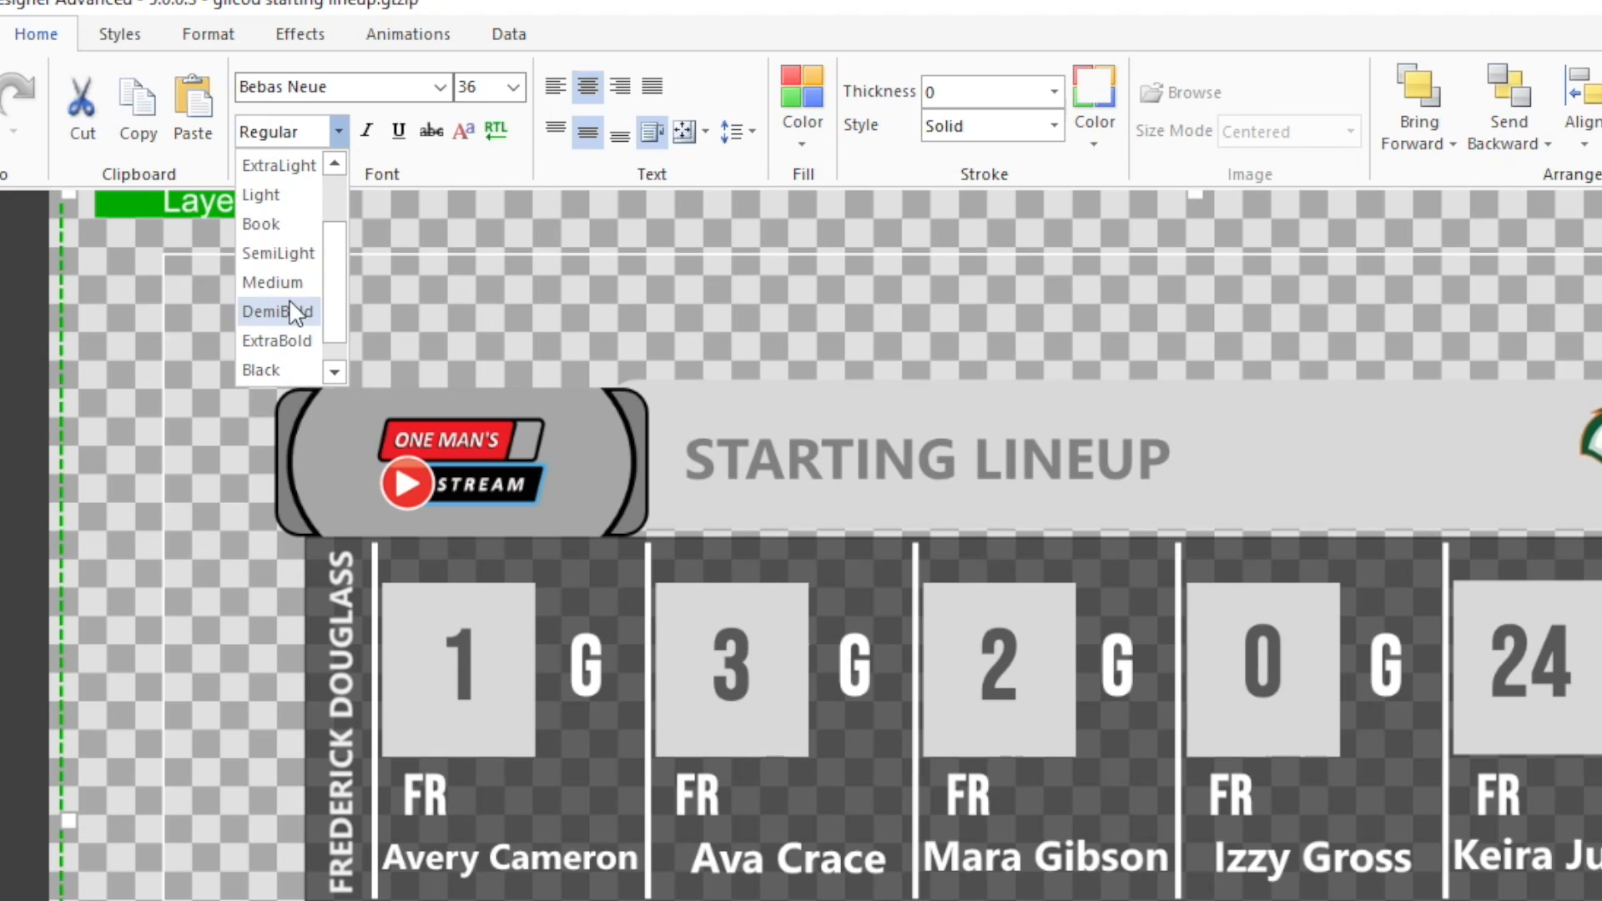
click(294, 342)
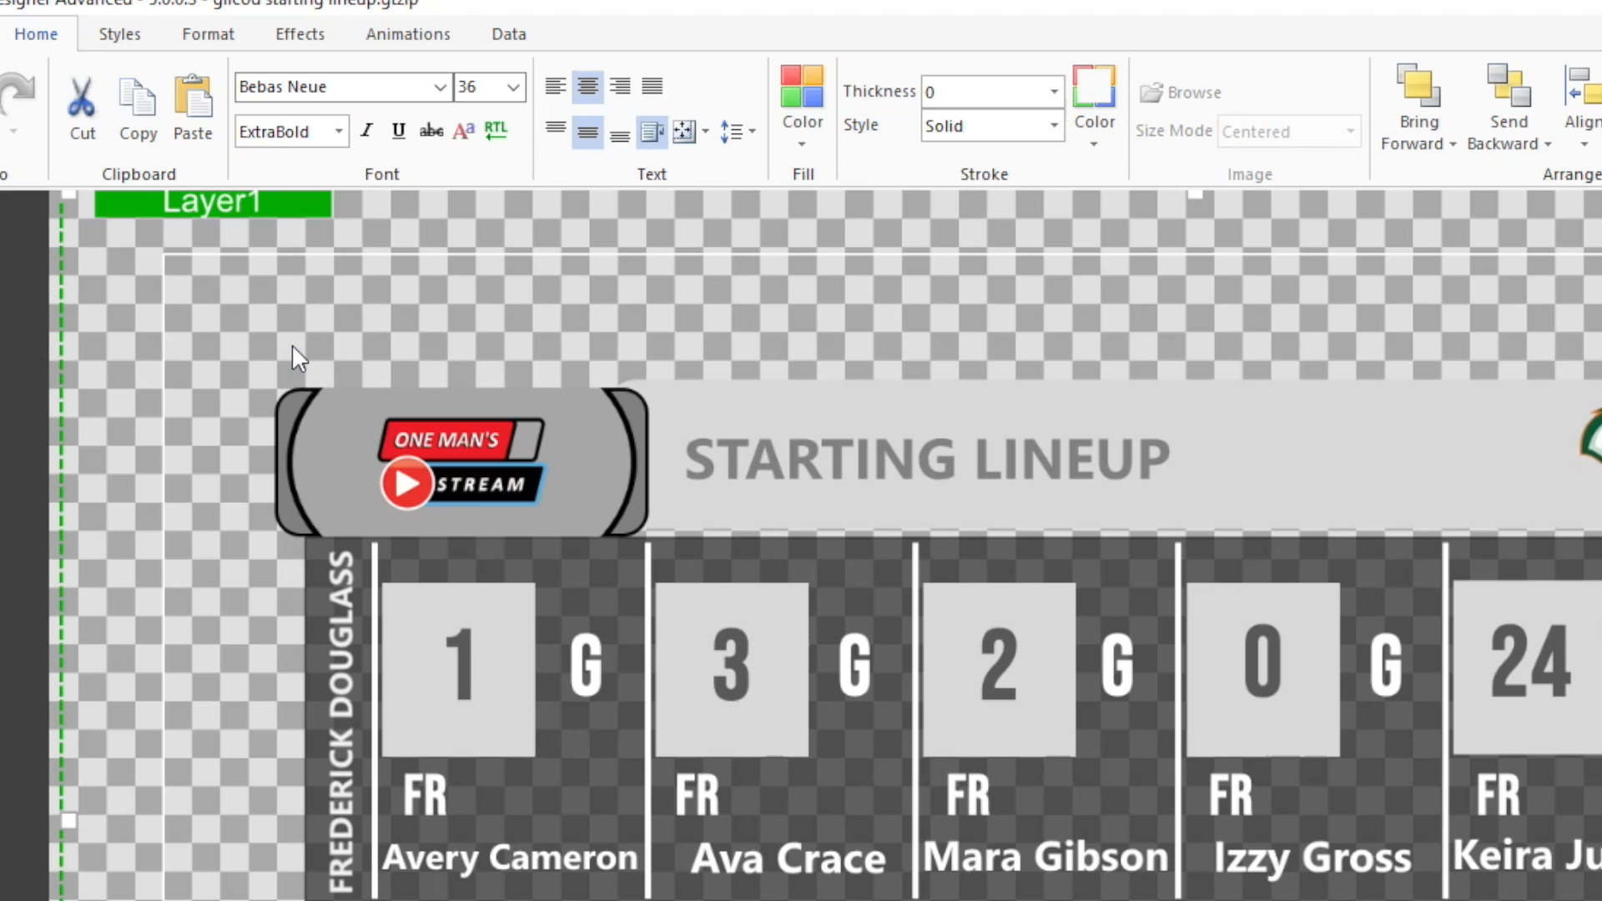
click(516, 89)
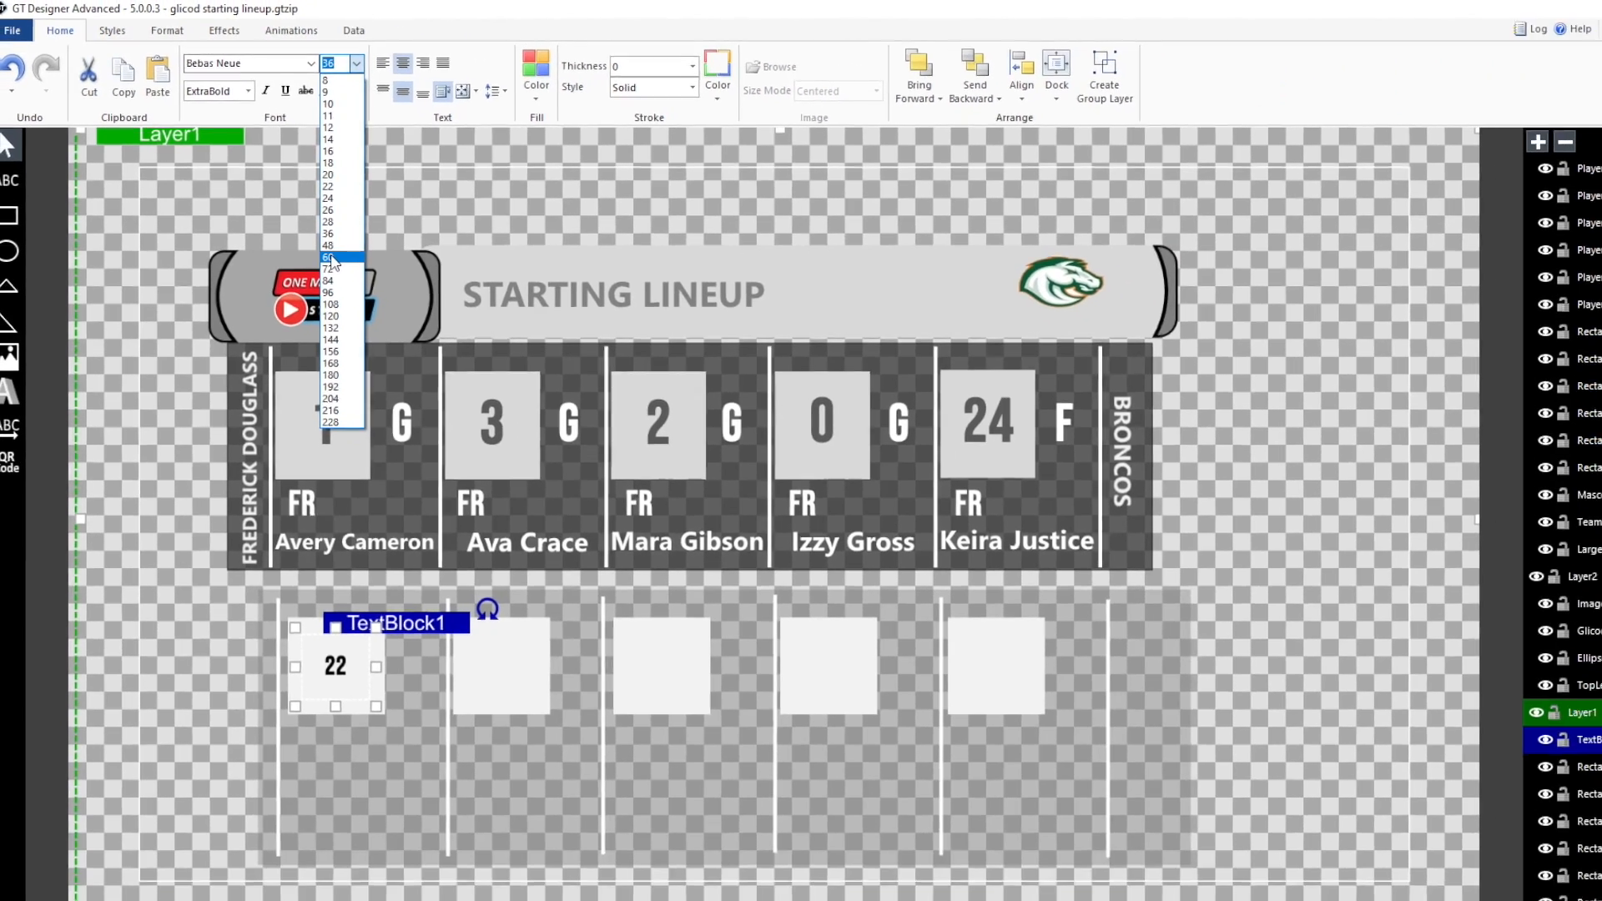
click(471, 400)
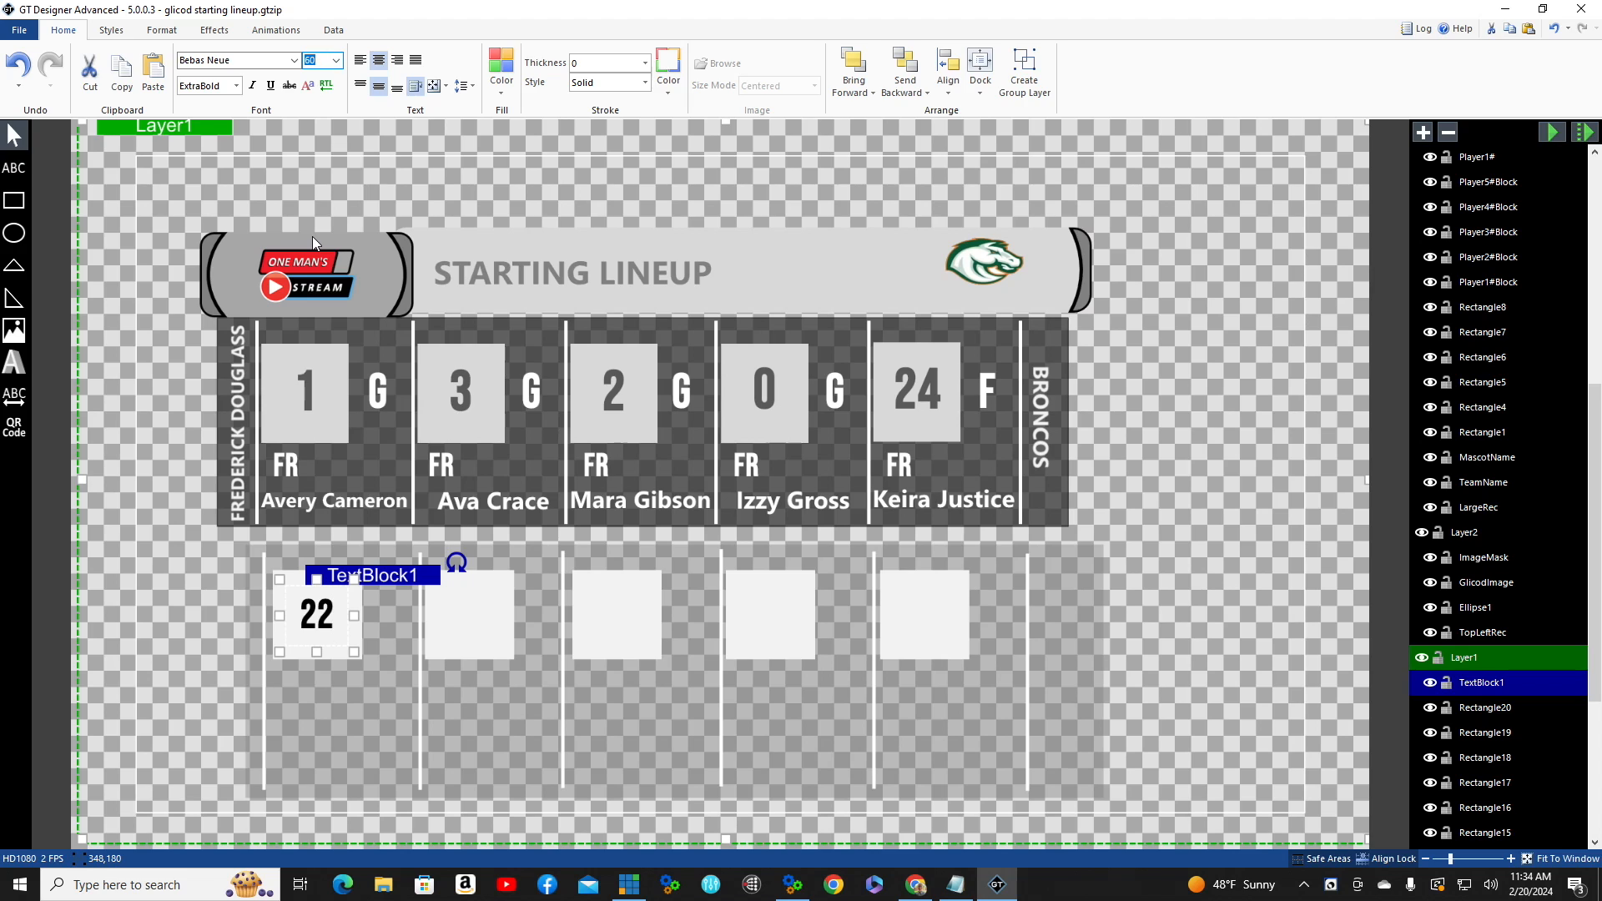
click(336, 60)
click(336, 62)
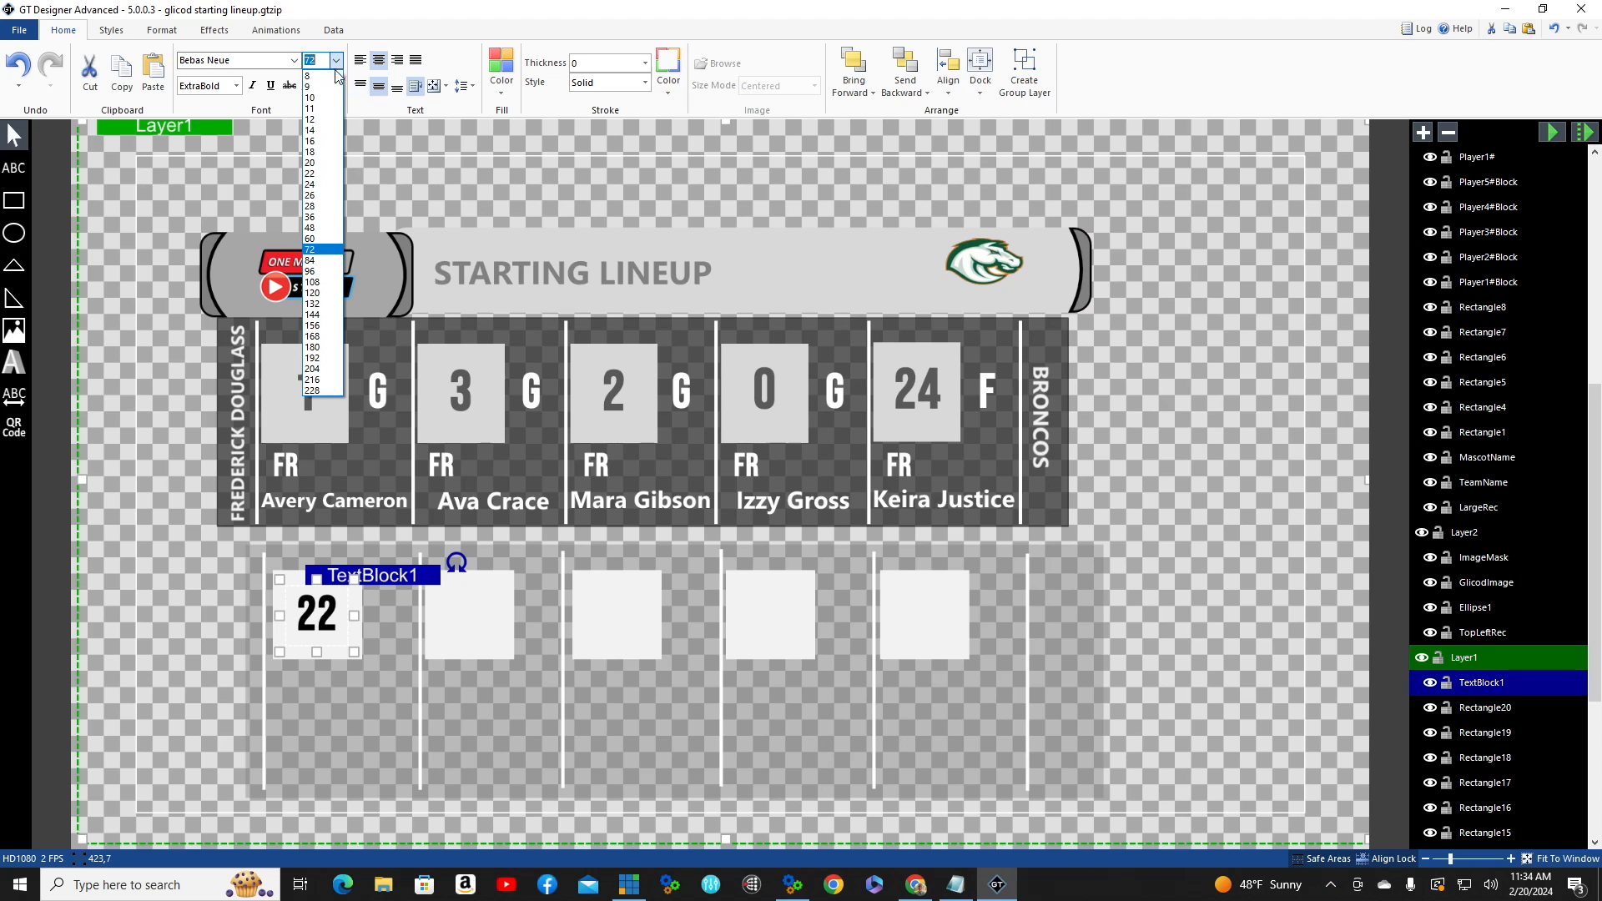
click(326, 261)
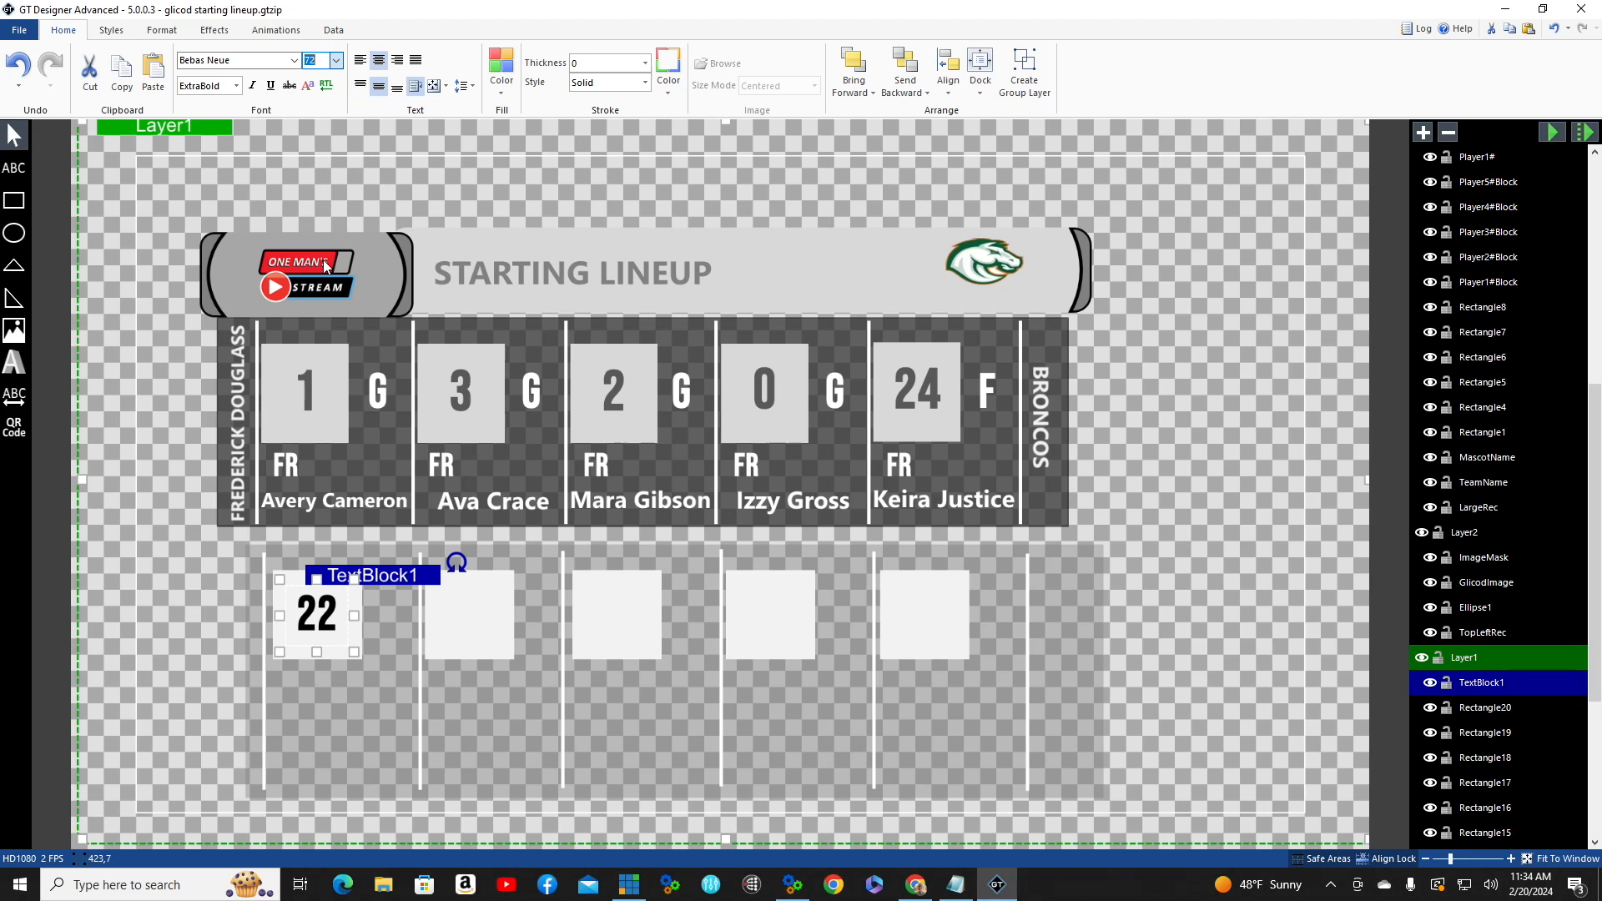
- Set the fill color of the number 22 to light gray
click(318, 615)
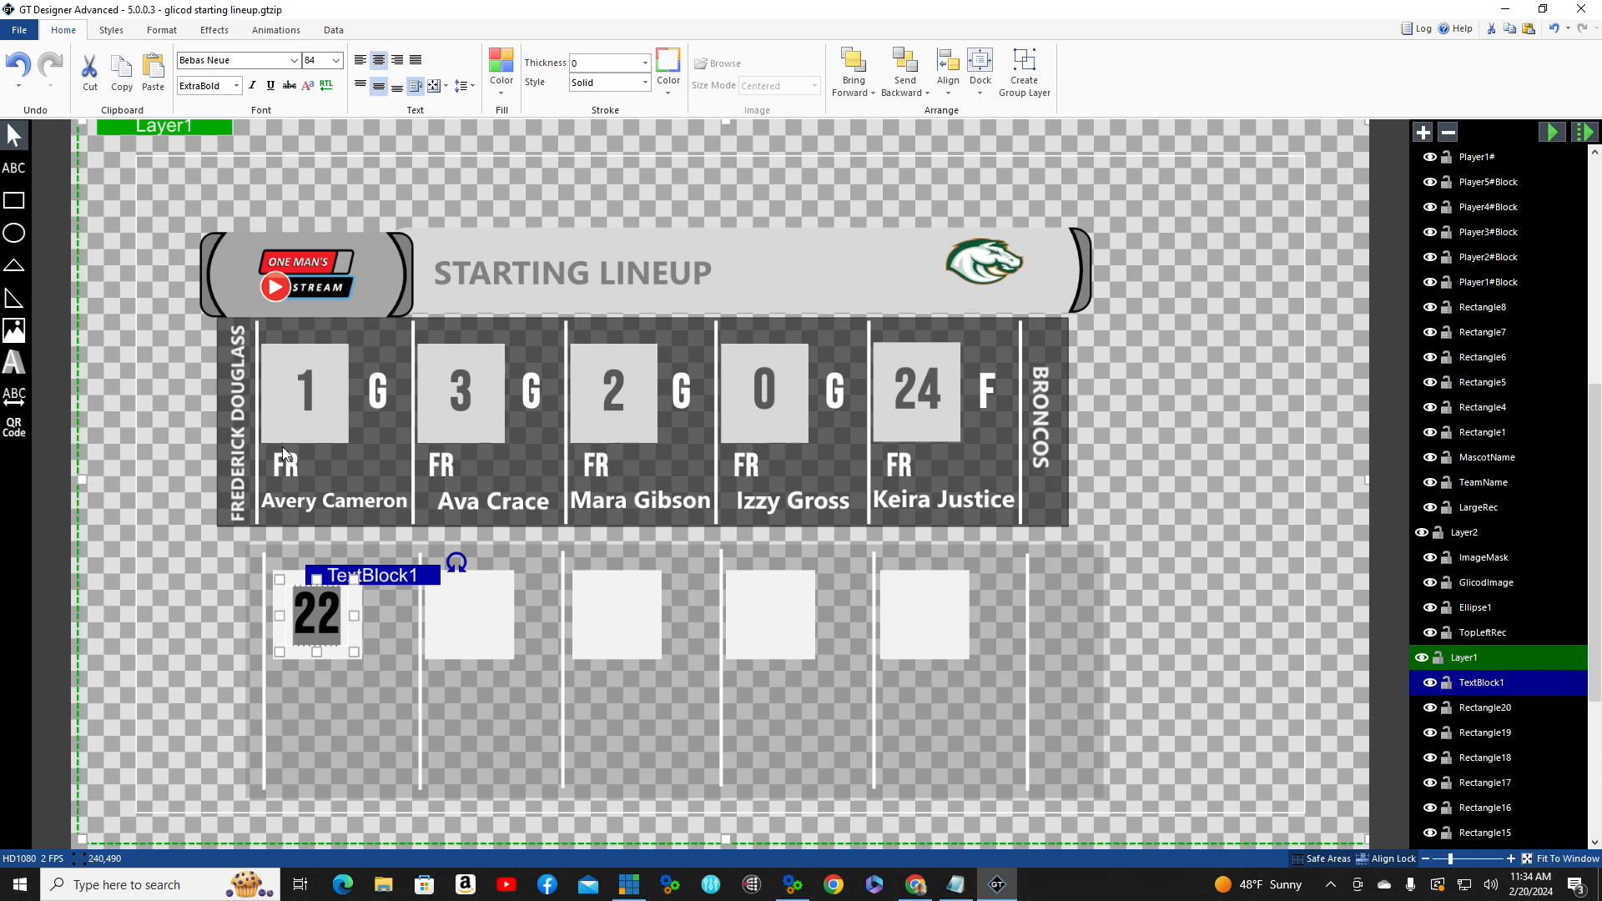
click(504, 92)
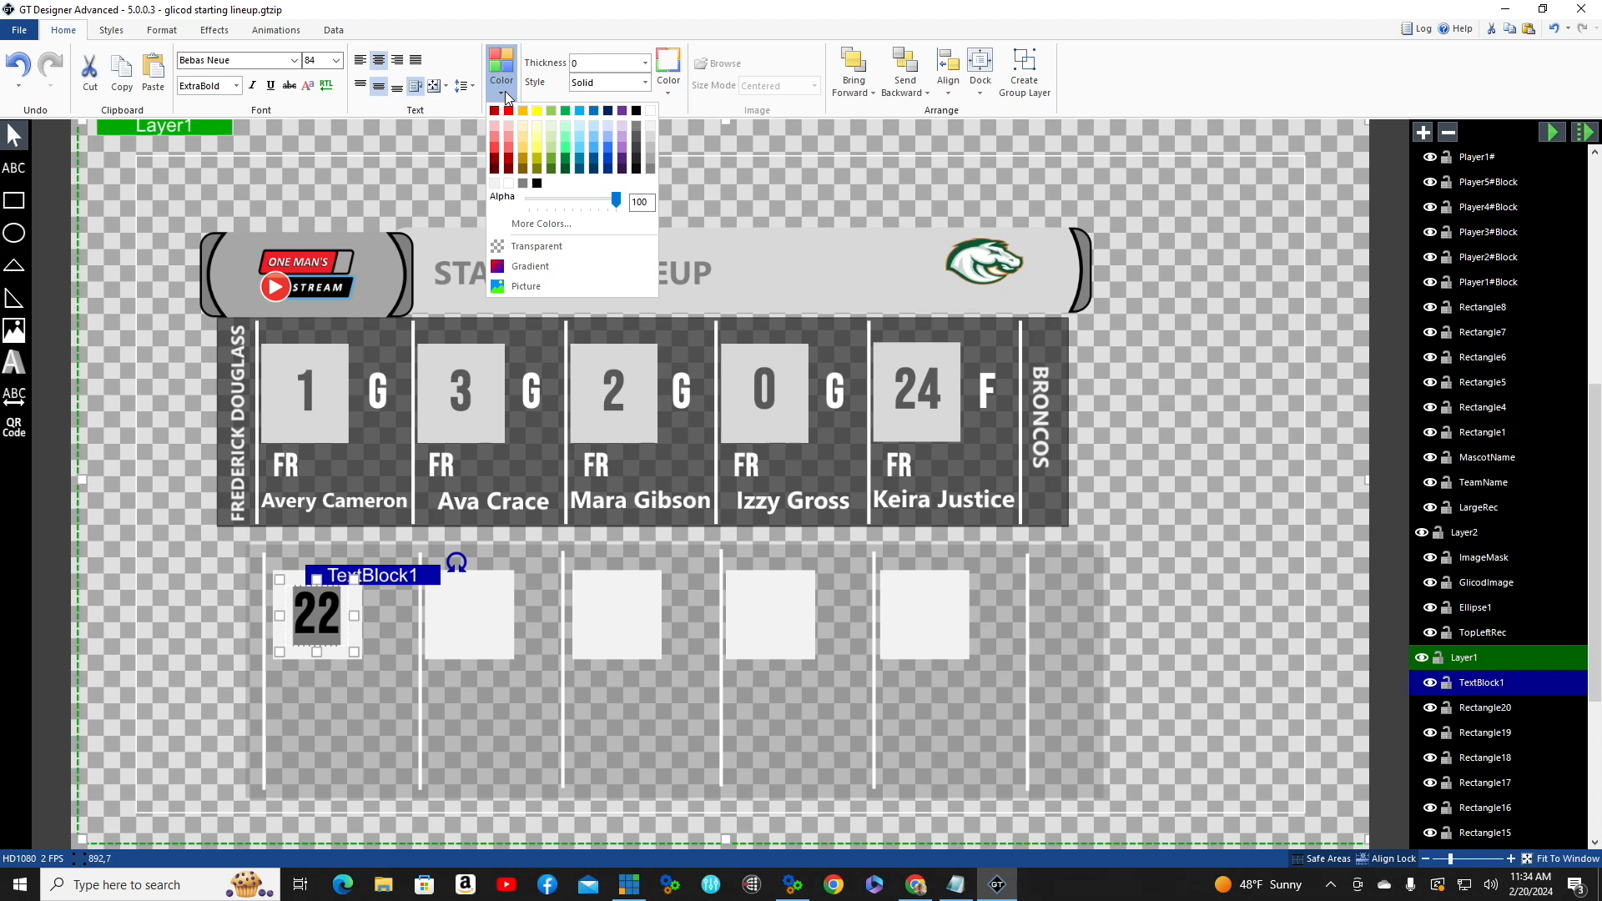
click(649, 143)
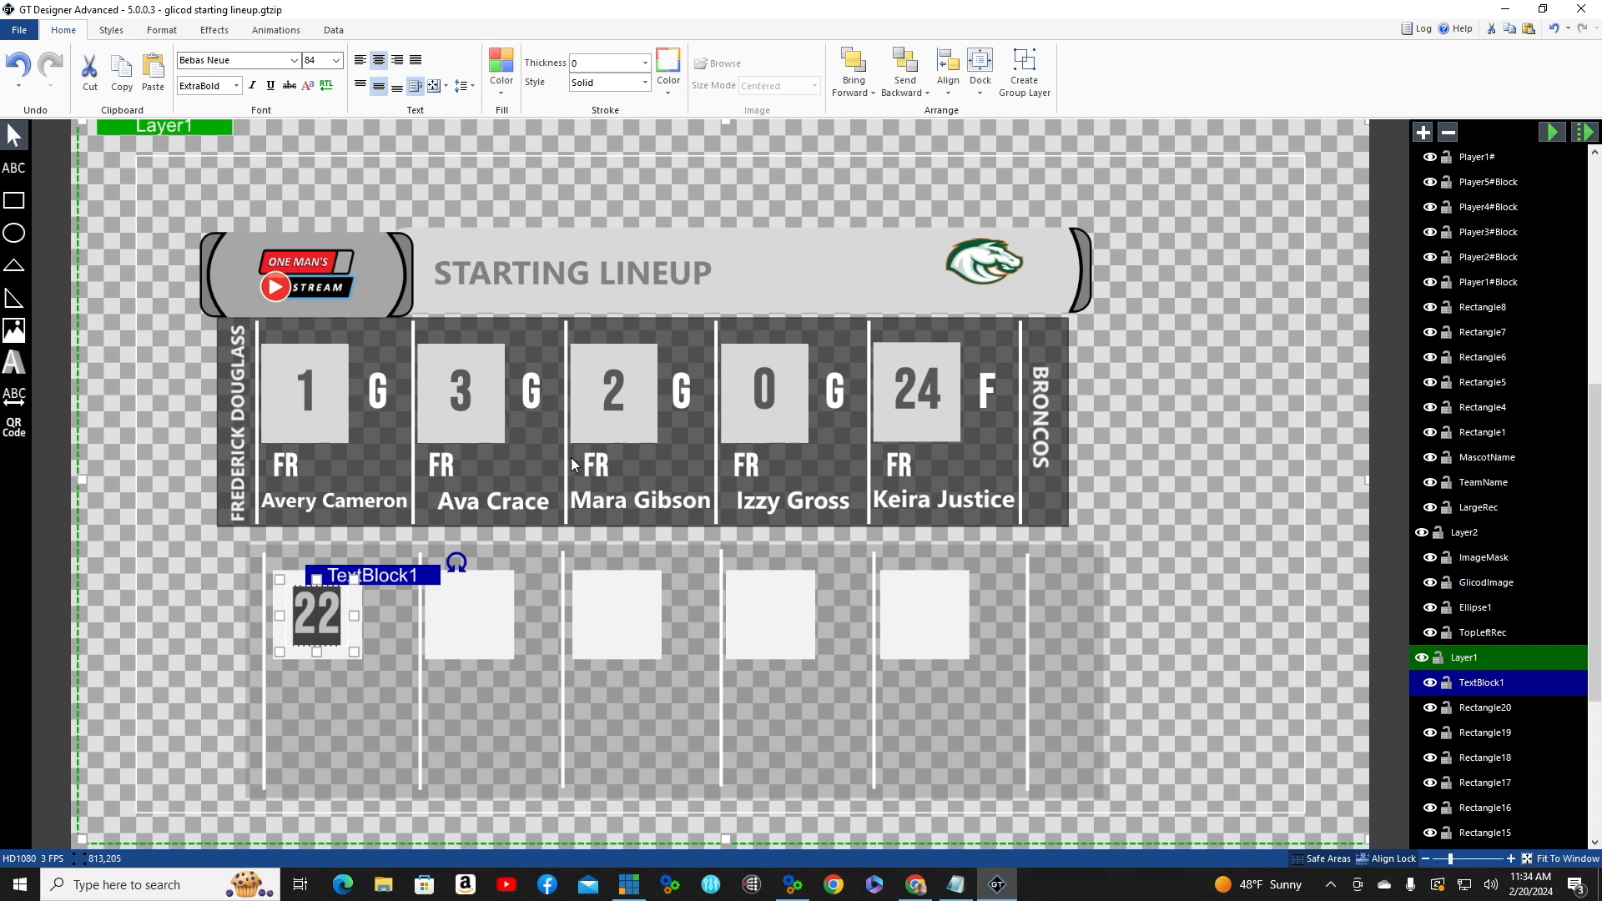
click(330, 711)
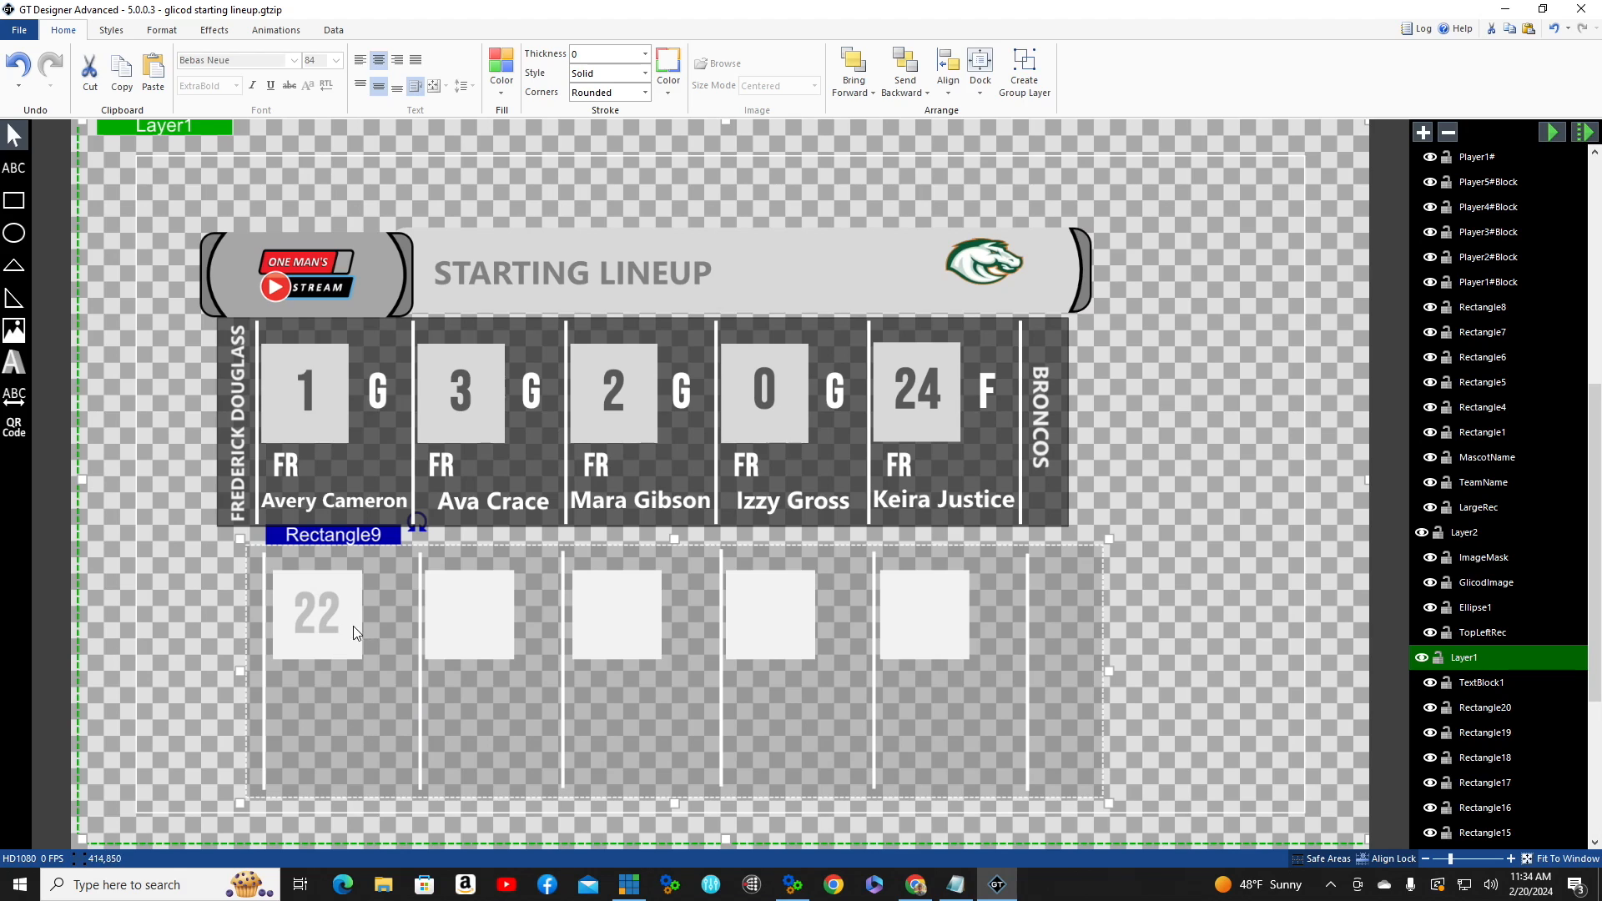
- Rename the number 22 text block as P1#
click(314, 607)
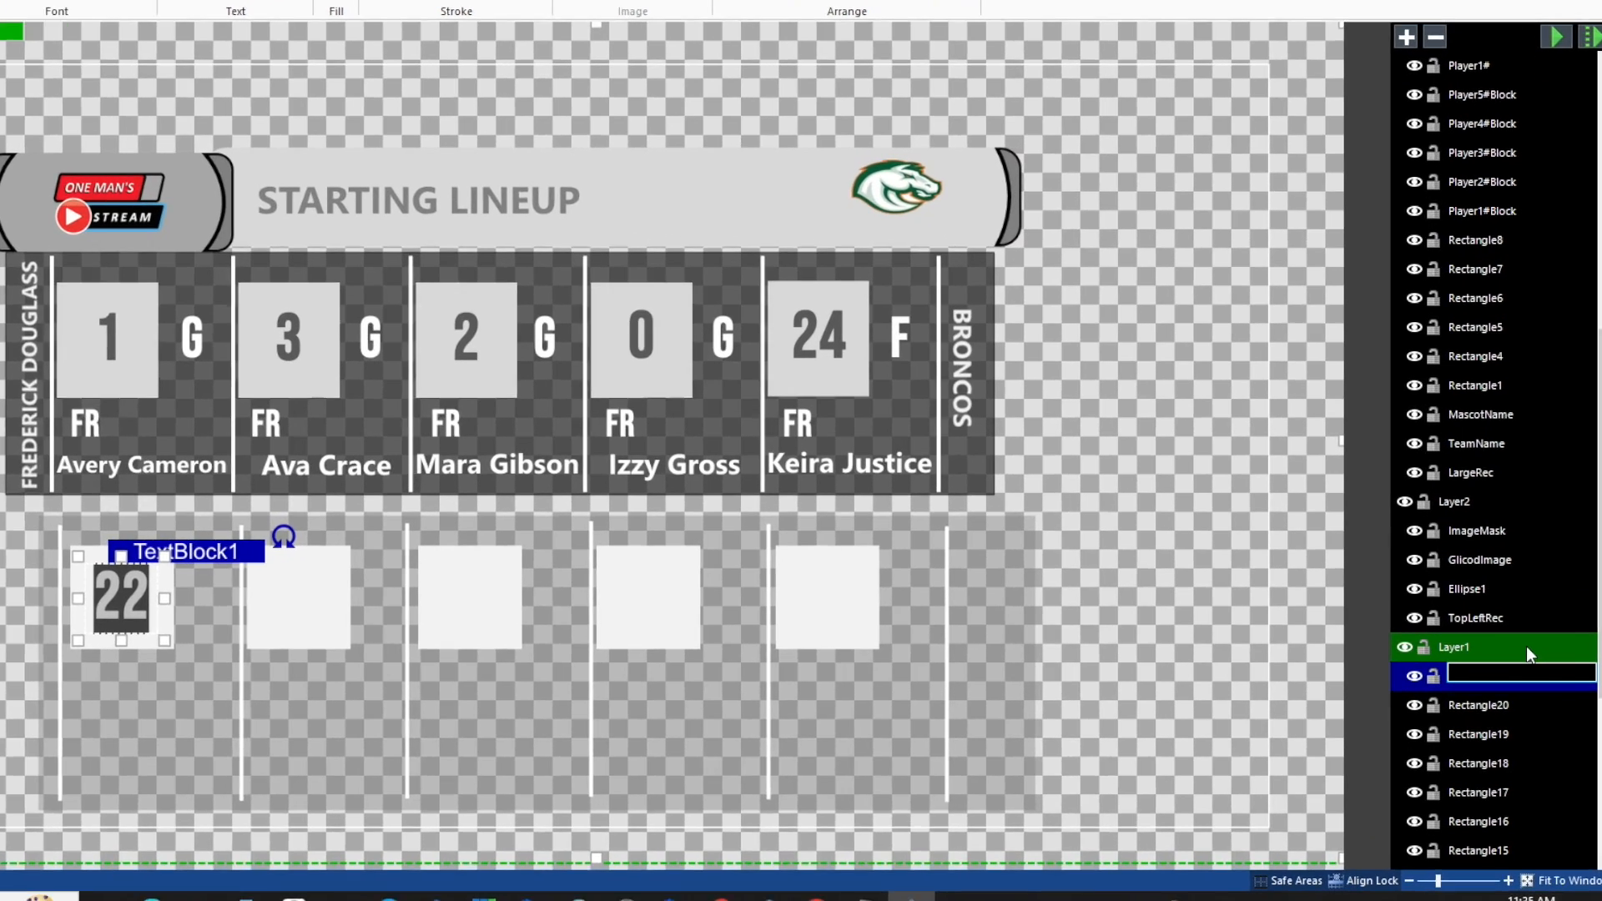
double_click(1481, 683)
text(P1#)
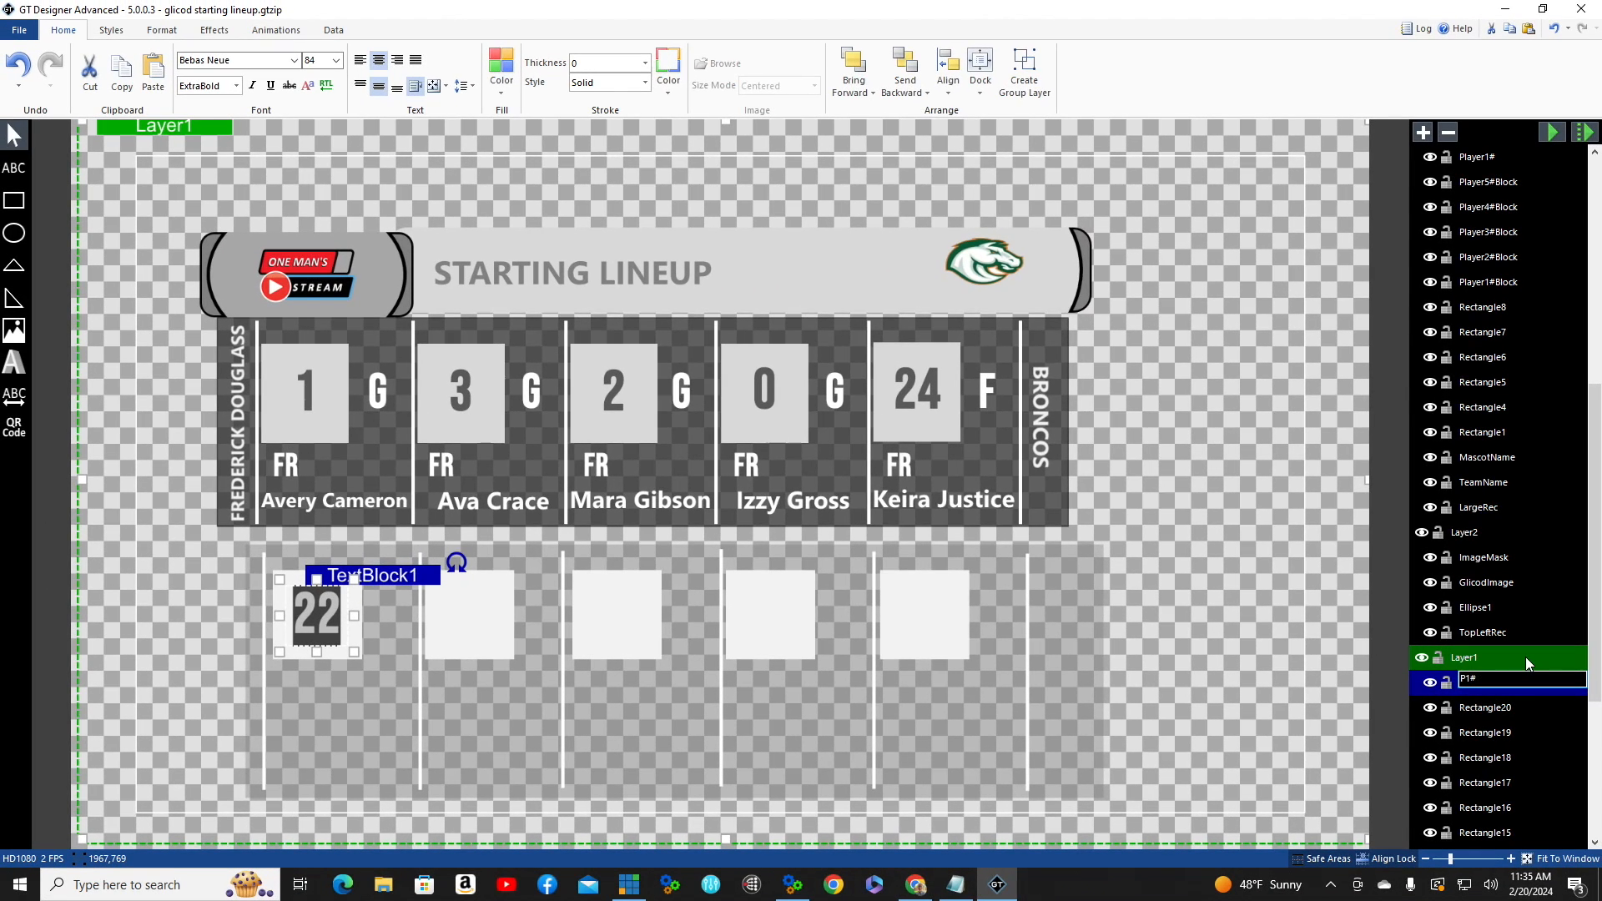
key(Return)
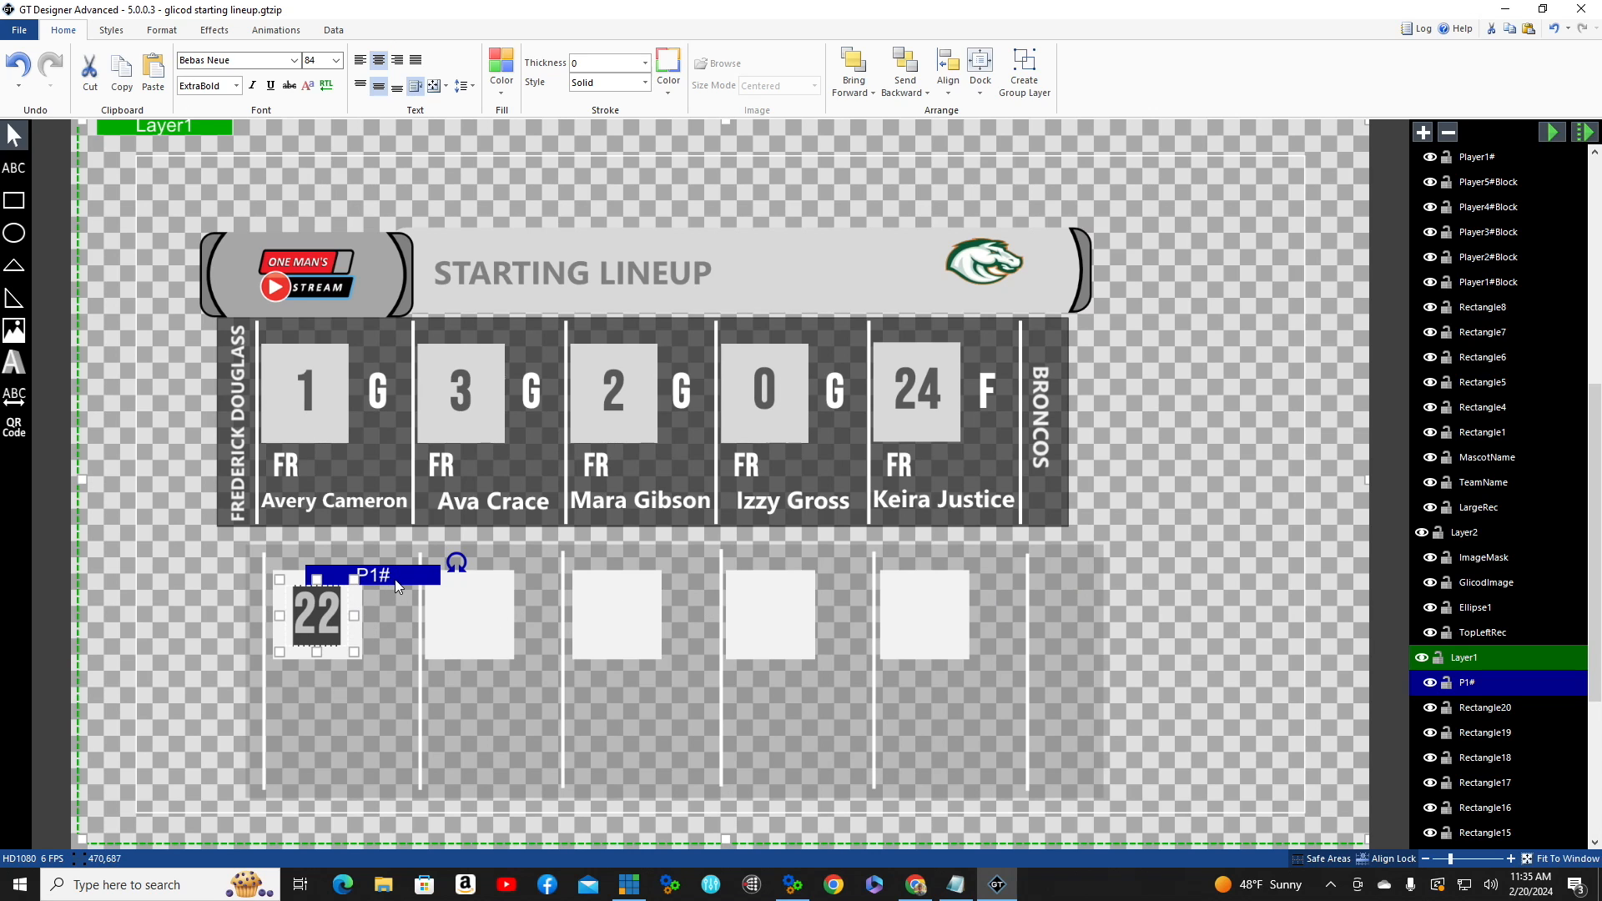
- Copy the P1# text block and place pasted copies over the light gray squares in the second to fifth columns
ctrl+drag(394, 579, 685, 576)
right_click(558, 586)
click(578, 607)
key(ctrl+v)
key(ctrl+v)
key(ctrl+v)
drag(538, 576, 999, 578)
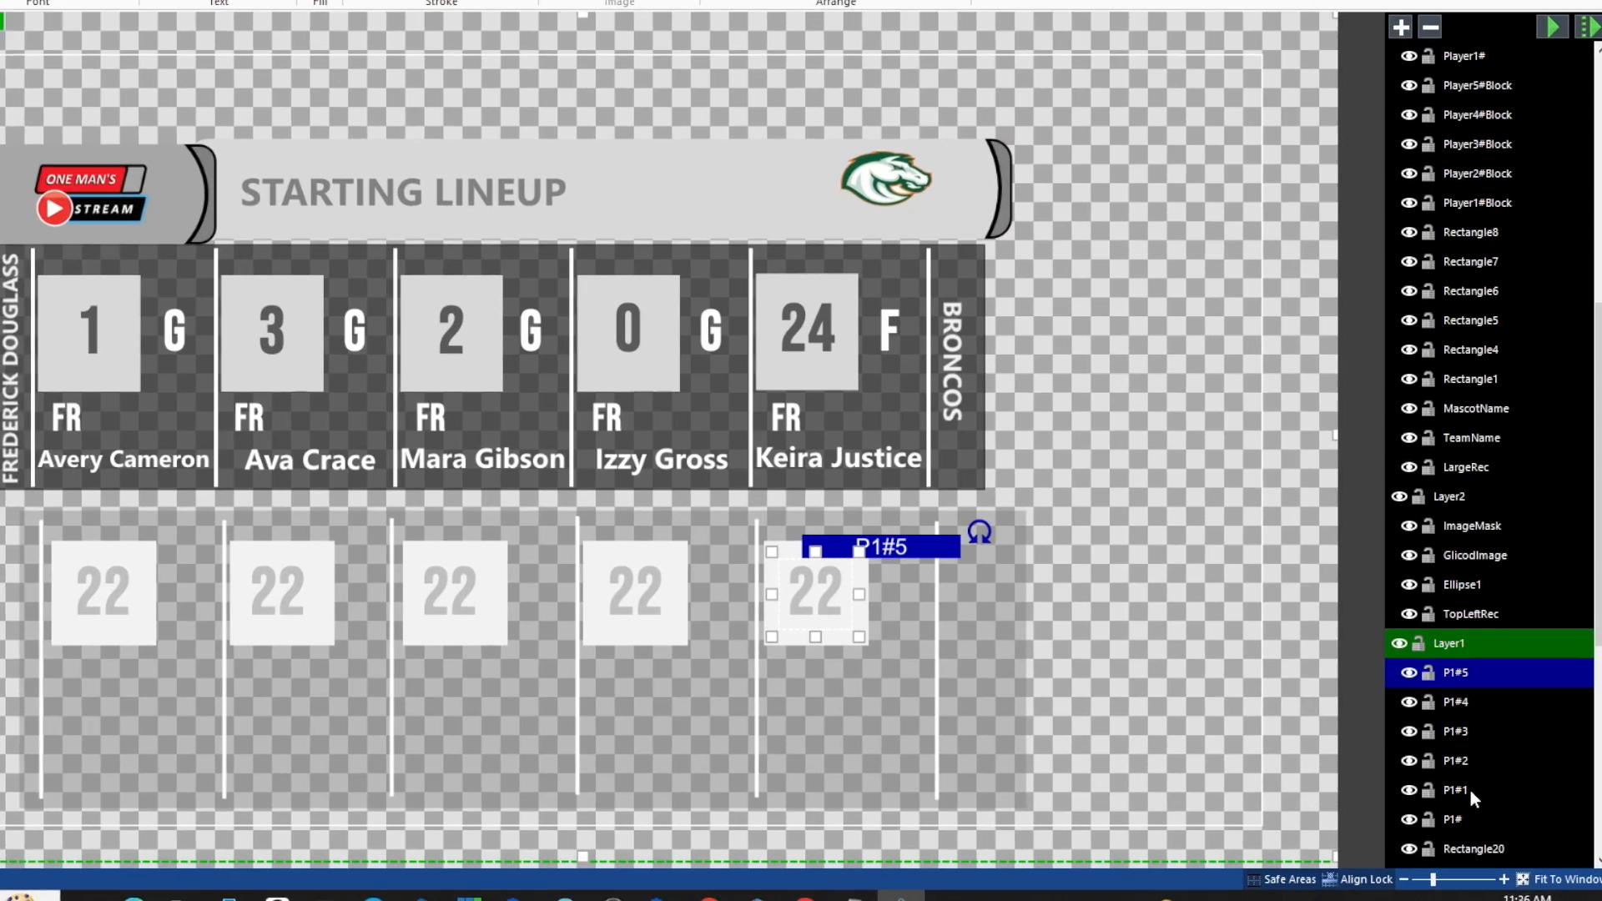
- Rename the P1#1 text block as P2#
double_click(1484, 782)
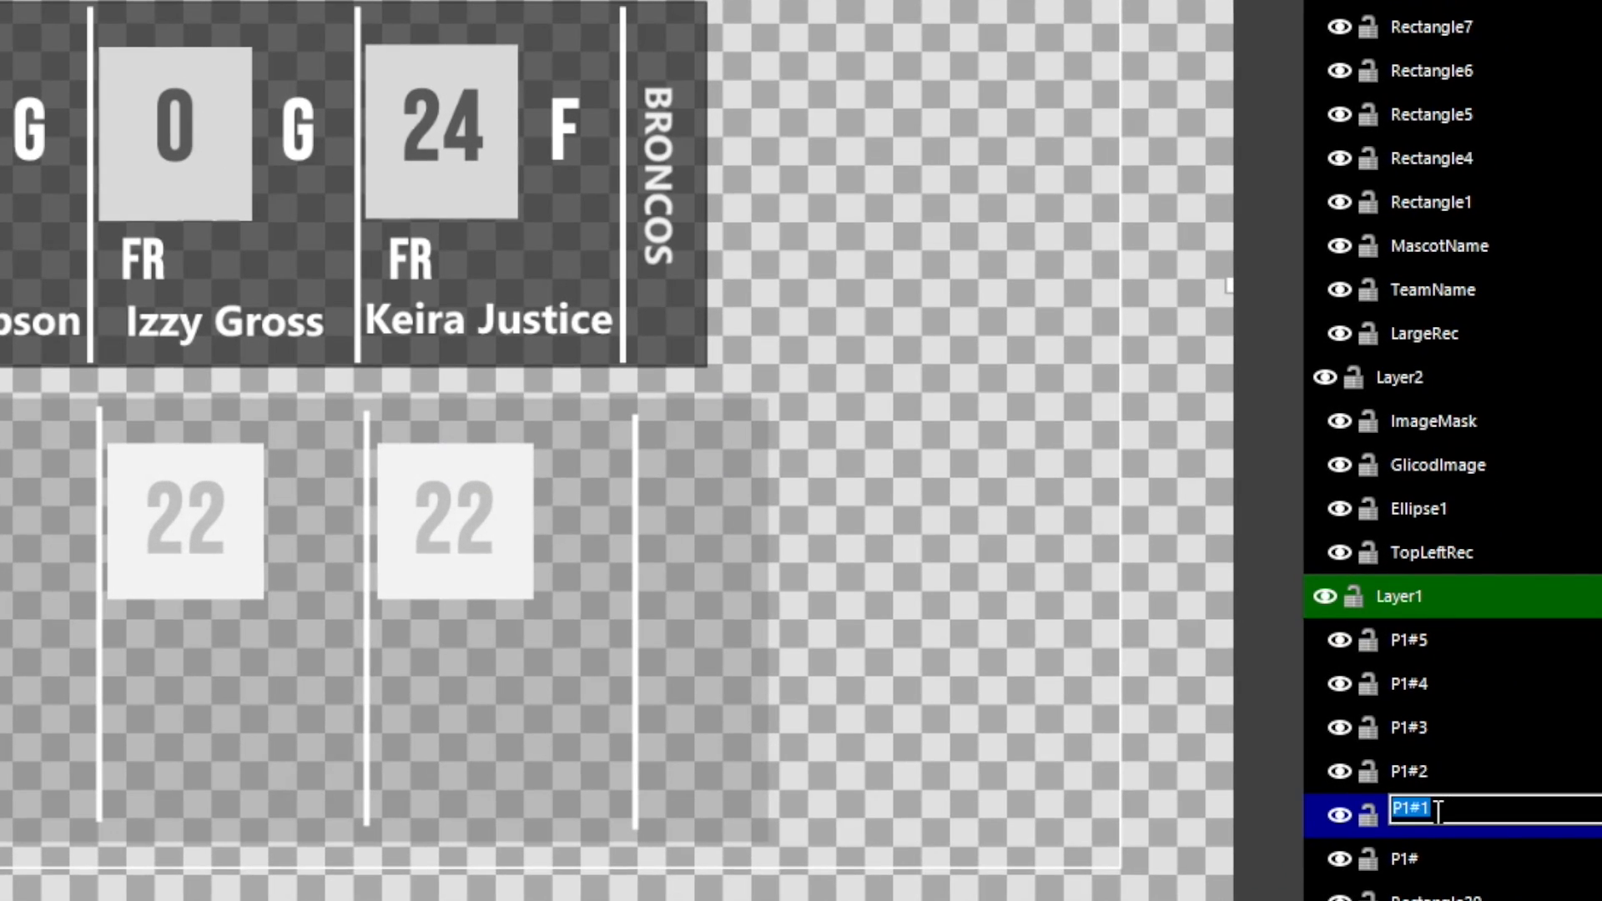
click(1438, 811)
key(BackSpace)
key(BackSpace)
key(BackSpace)
key(BackSpace)
text(P2#)
- Rename the P1#2 text block as P3# and the P1#4 text block as P4#
double_click(1429, 771)
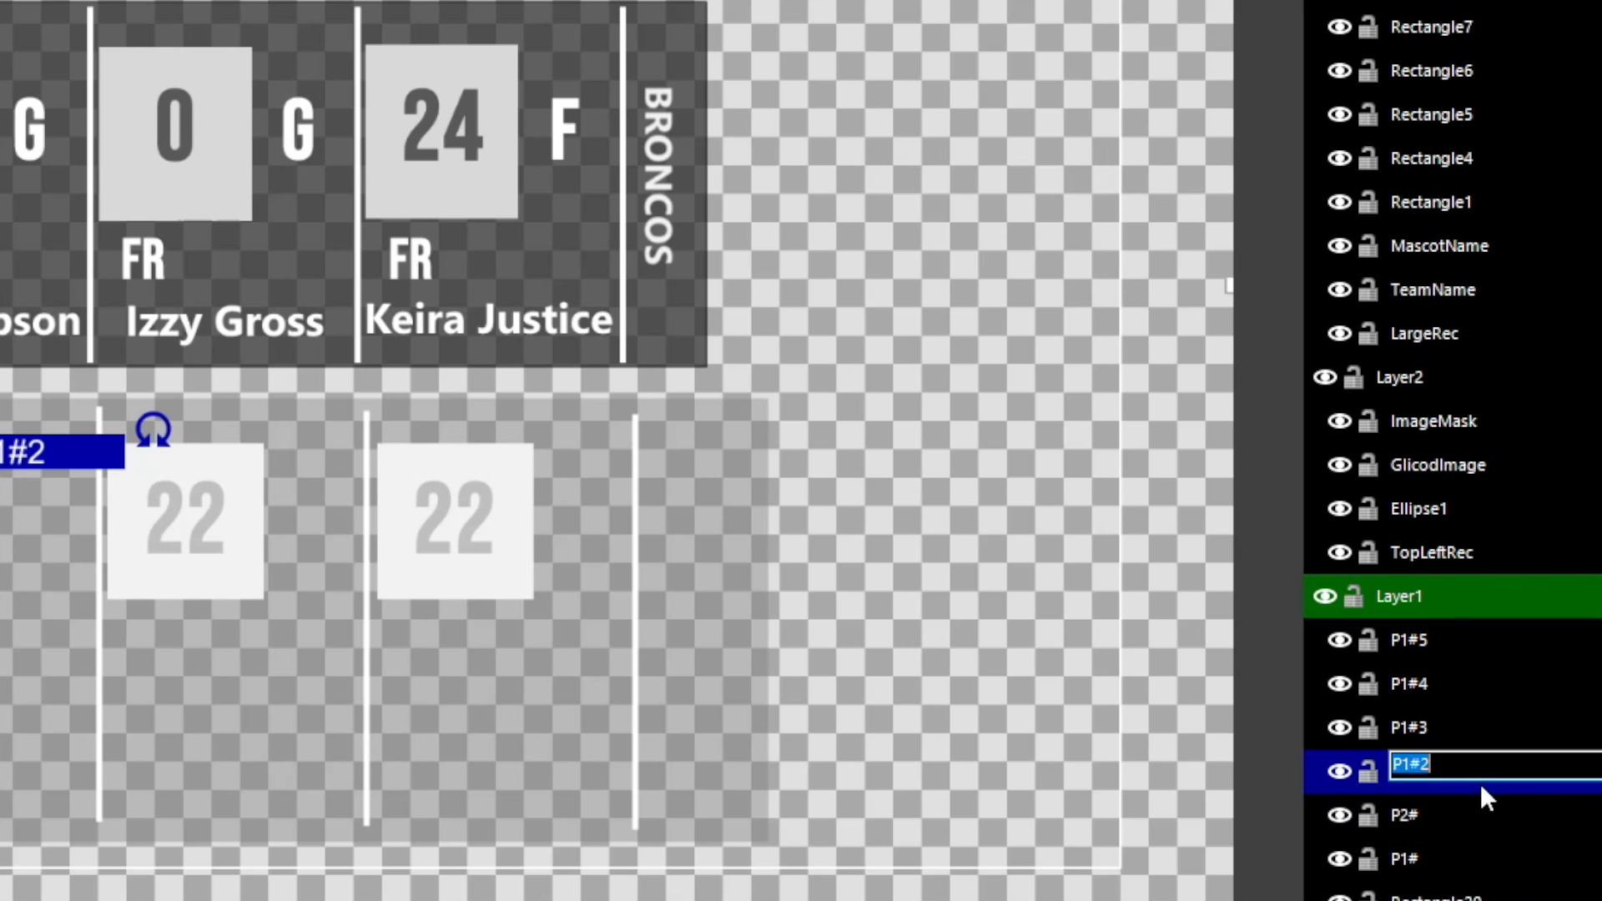
text(P3#)
click(1415, 679)
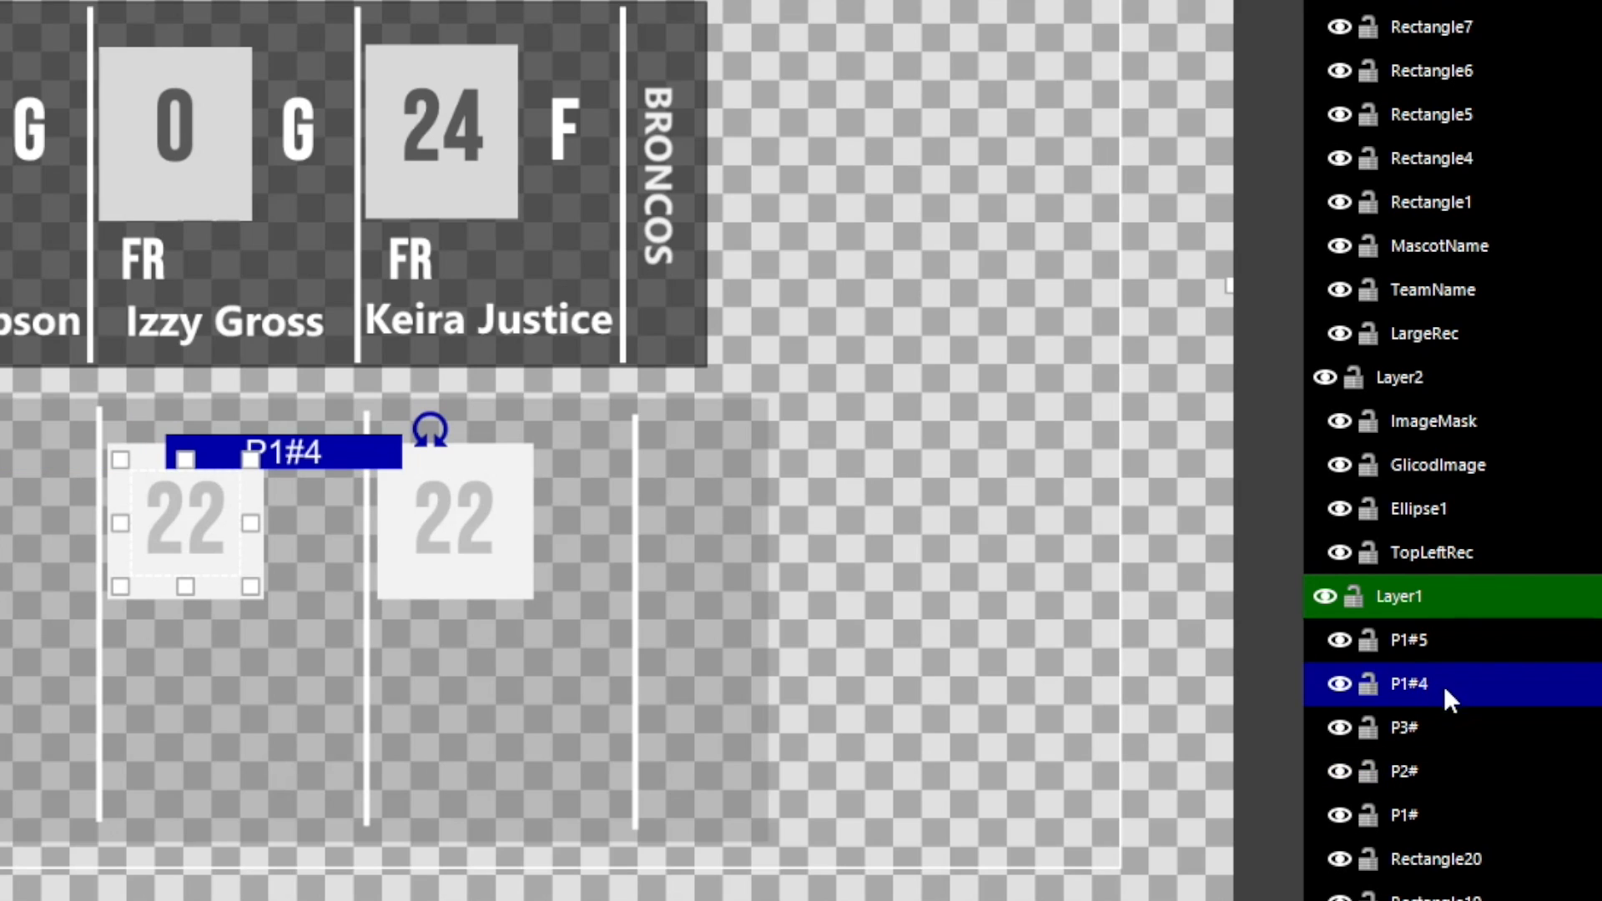
double_click(1434, 684)
text(P4#)
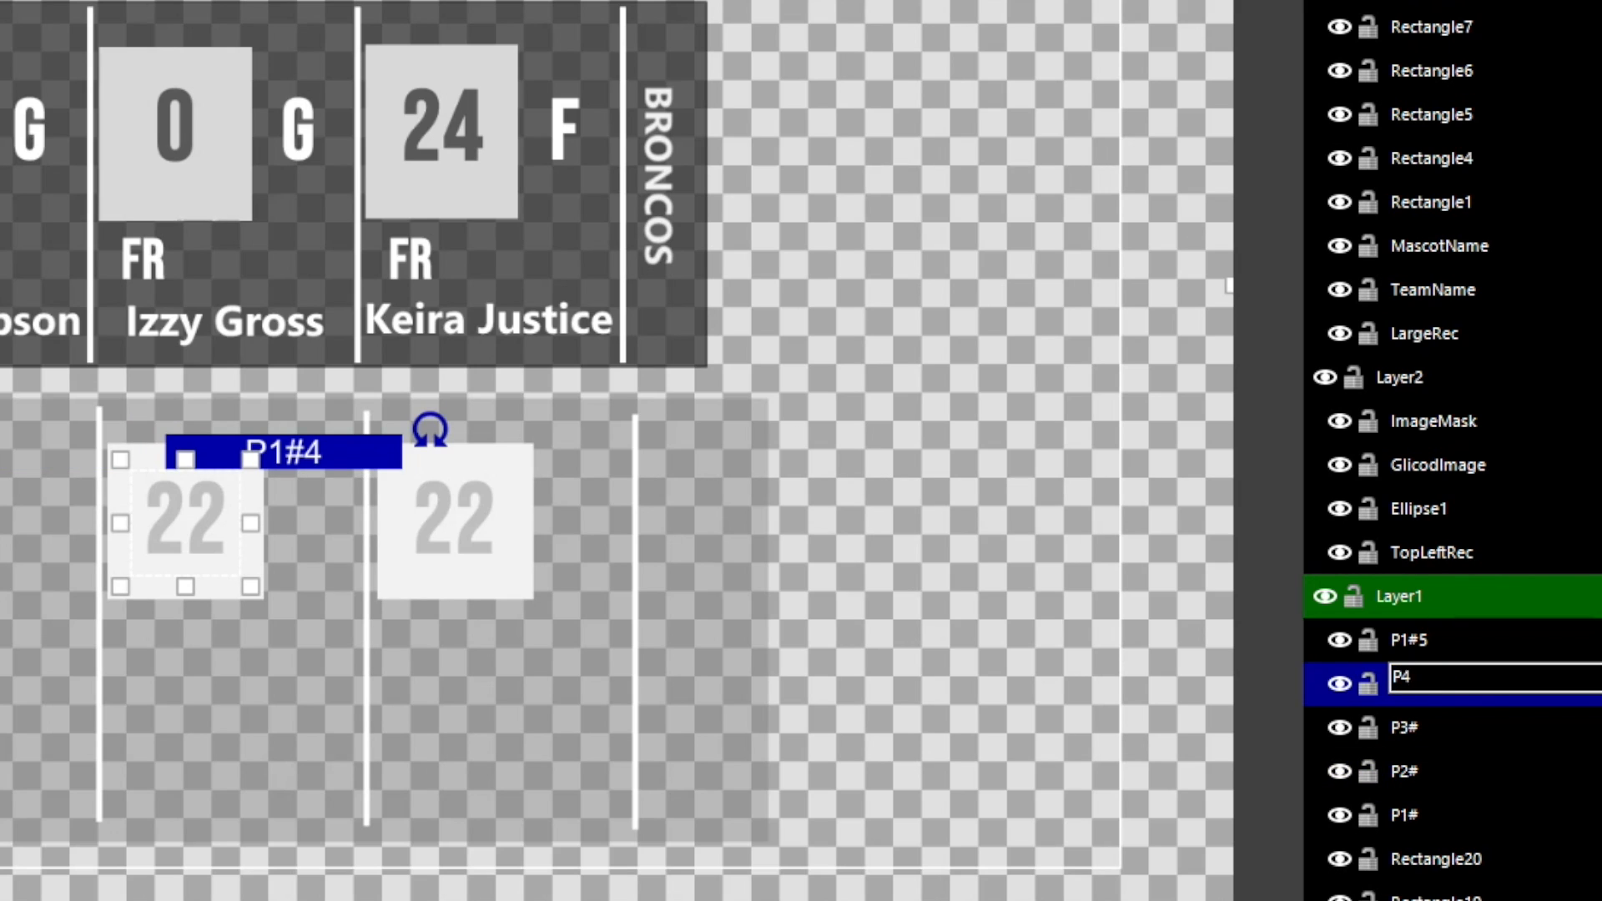
key(Return)
- Rename the P1#5 text block as P5#
click(1413, 642)
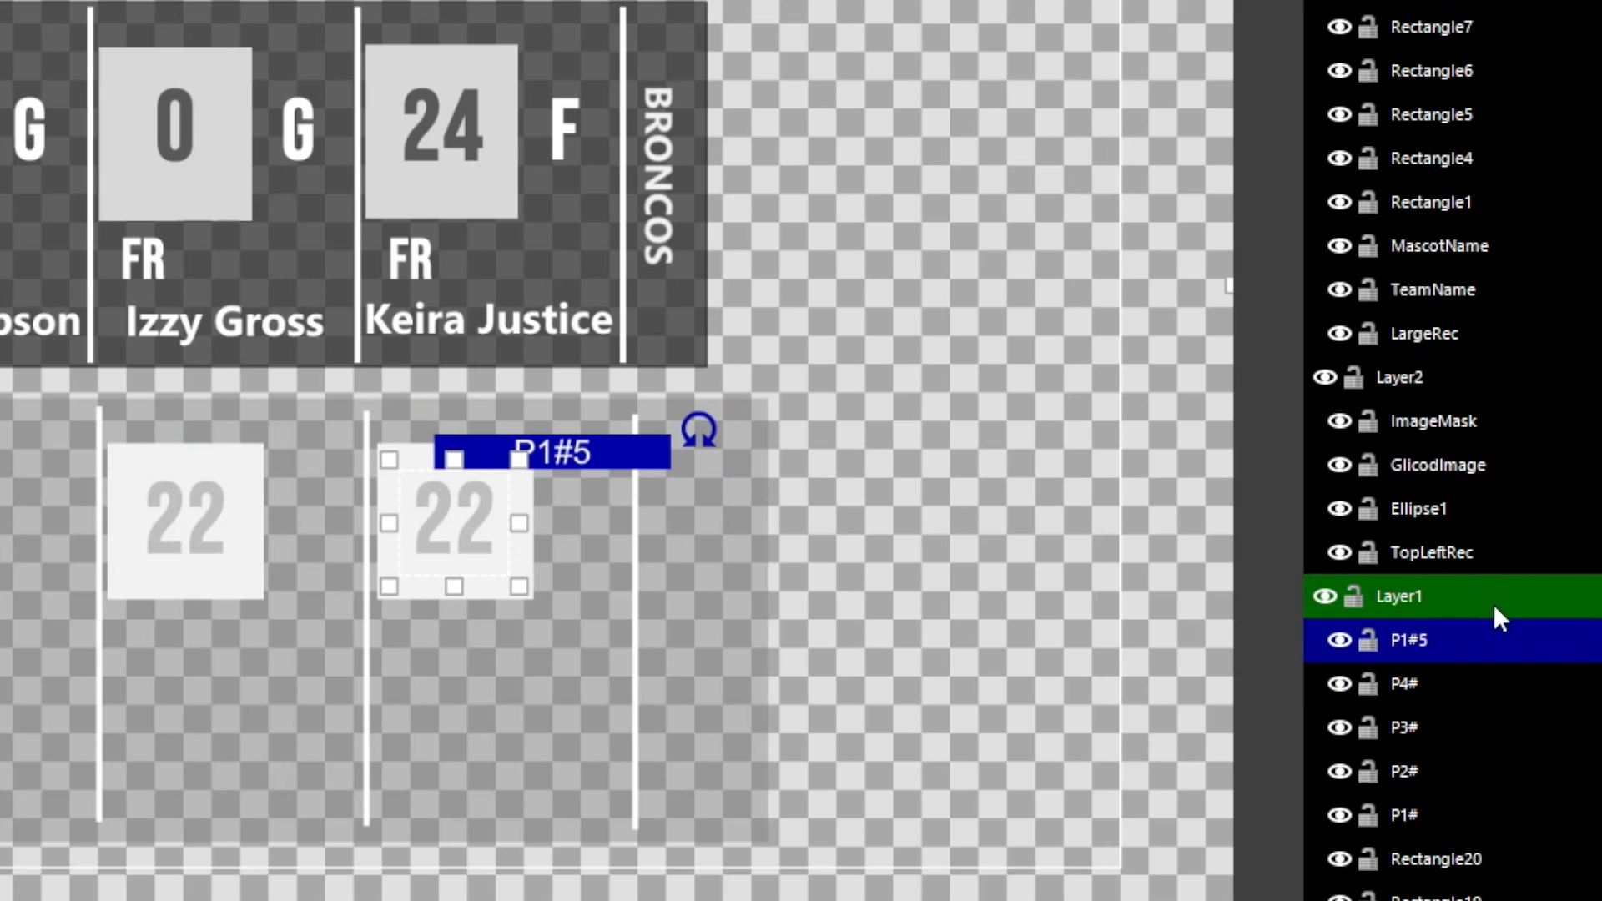
double_click(1434, 640)
text(P5#)
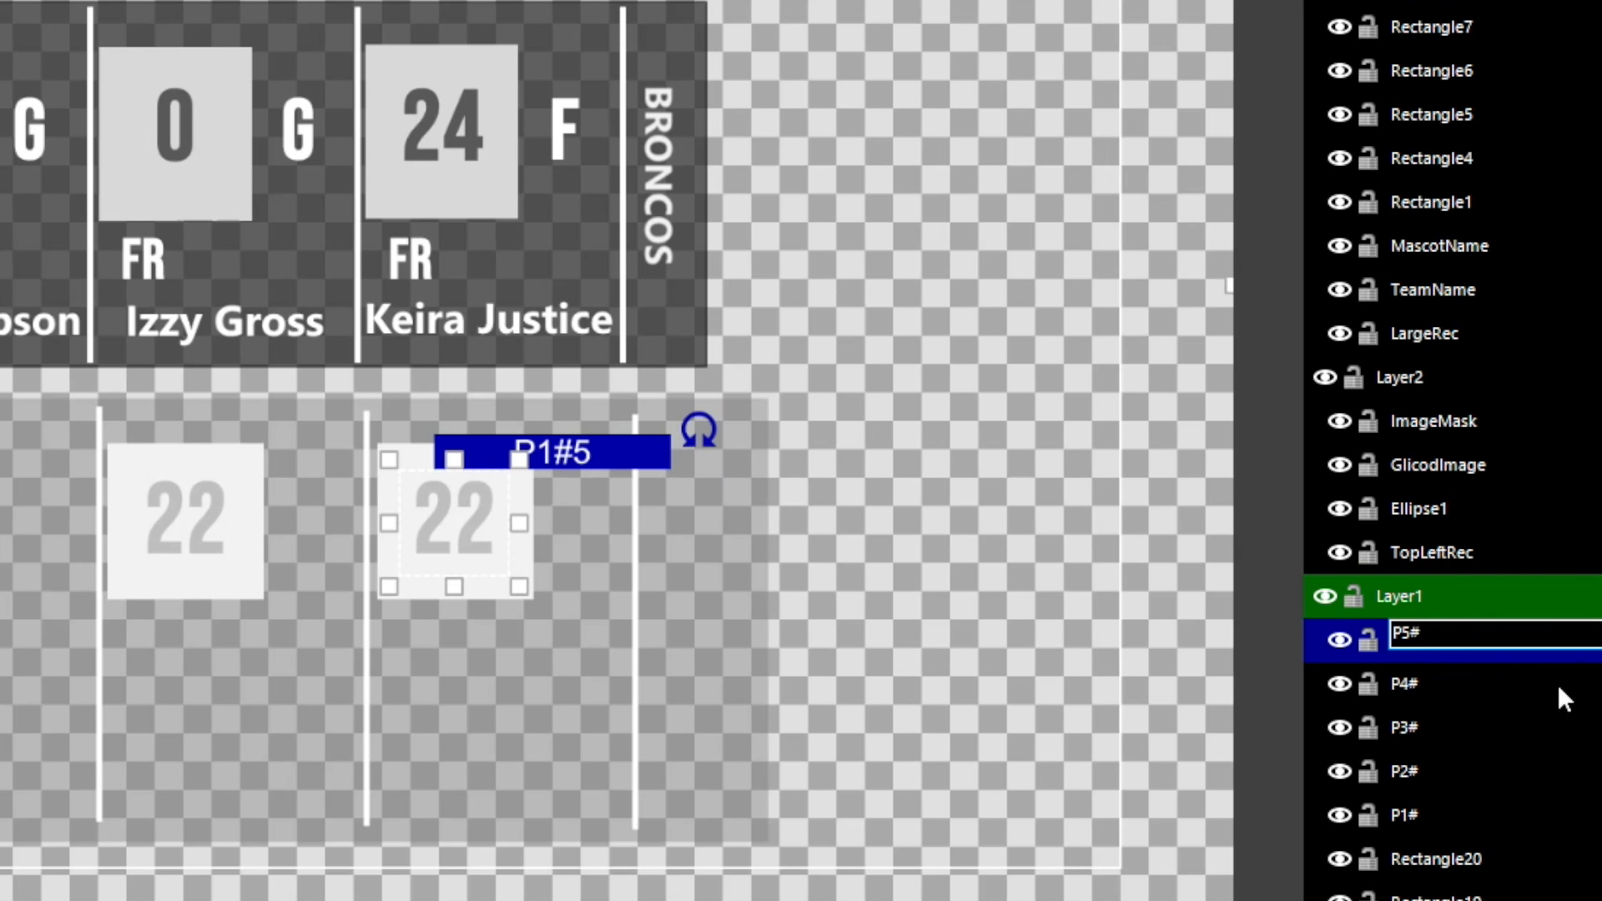
click(1450, 692)
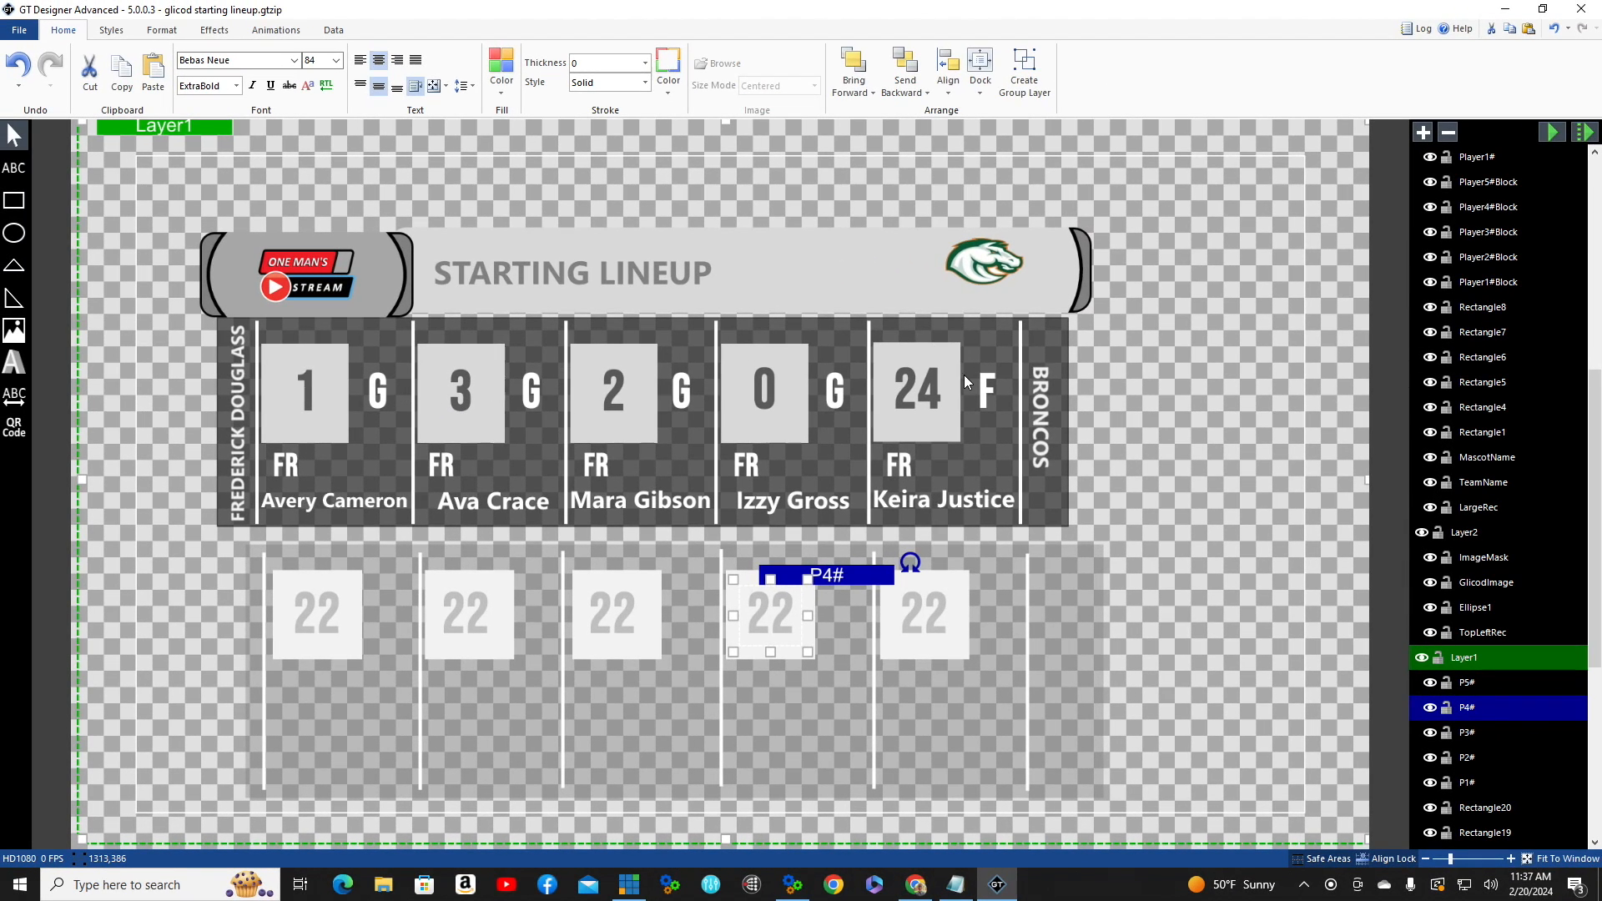
- Add a small text block beside the first column's number square and set its font to Bebas Neue
click(17, 165)
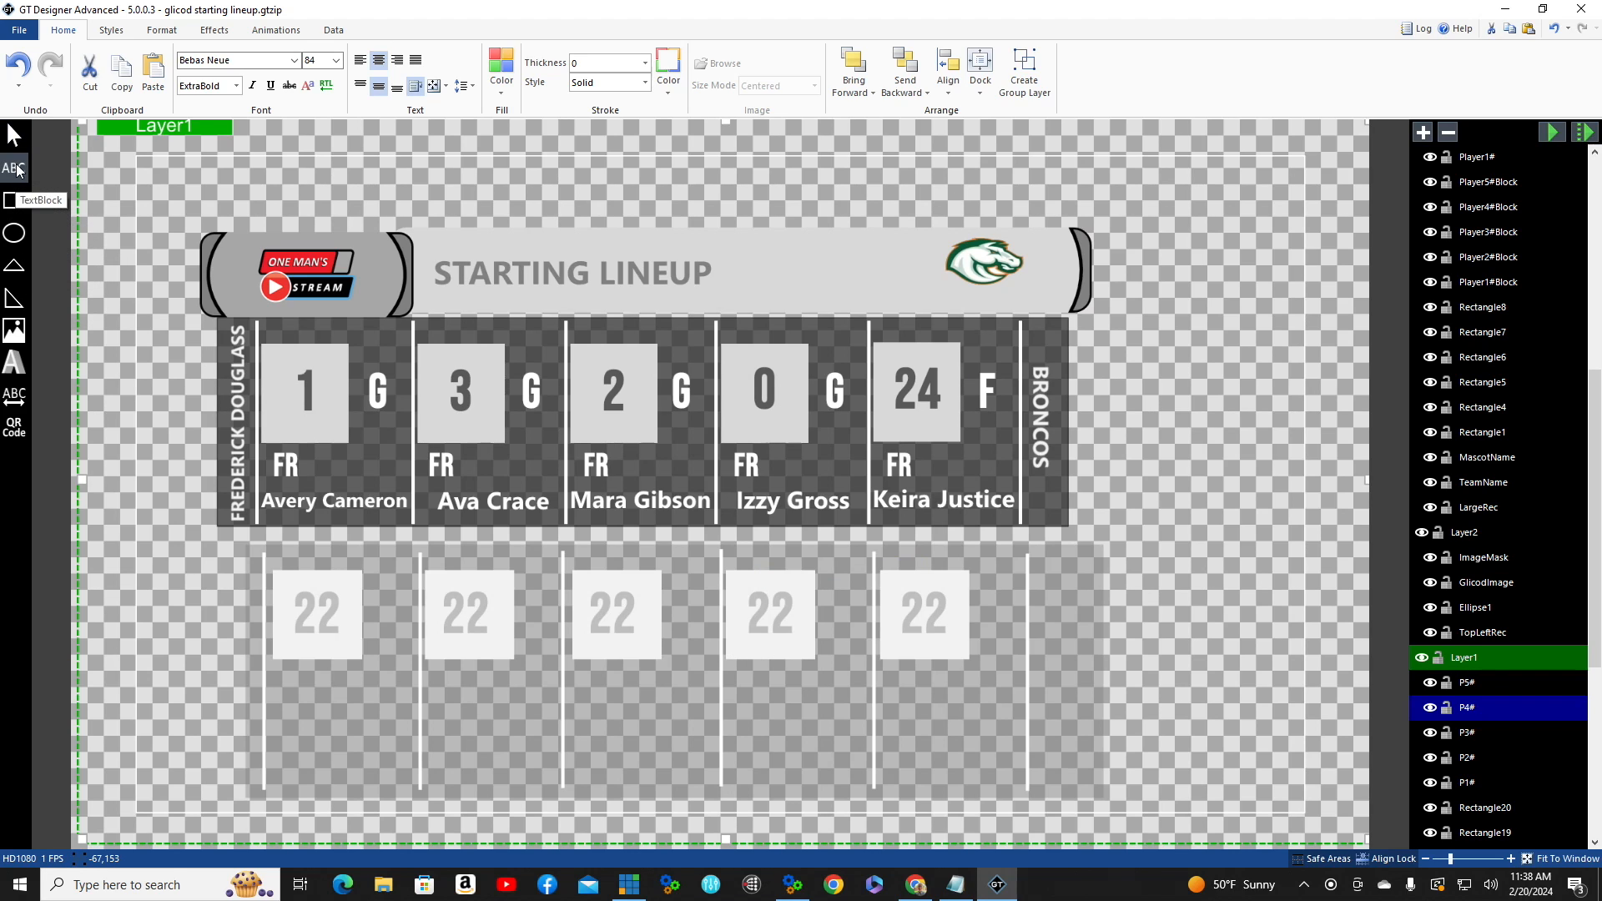
click(371, 584)
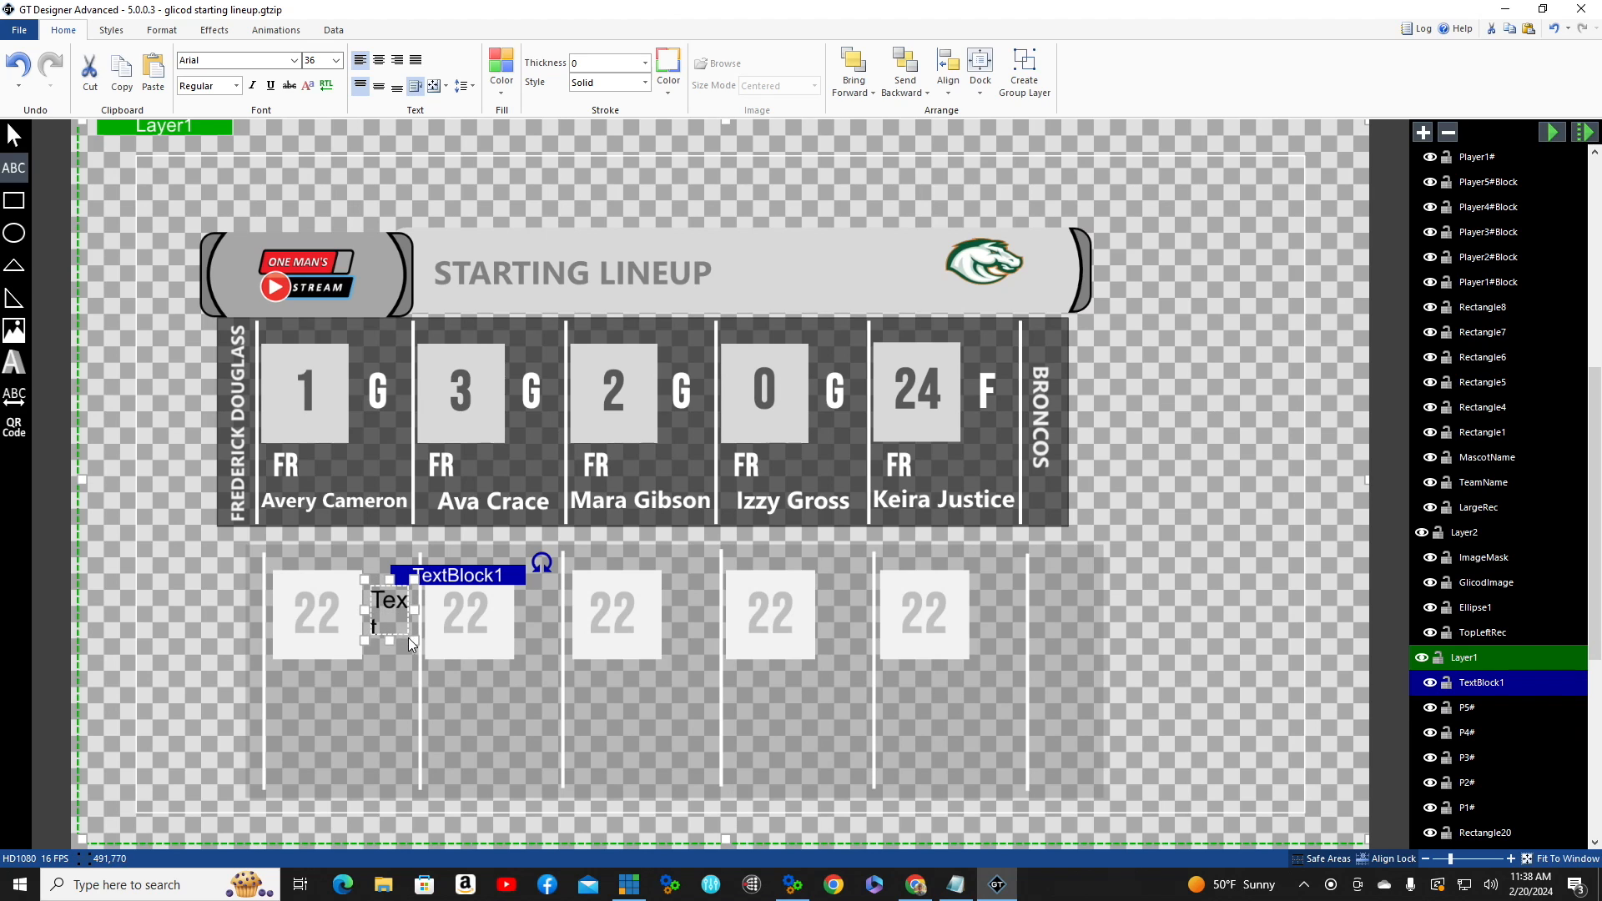
drag(408, 638, 412, 636)
click(294, 60)
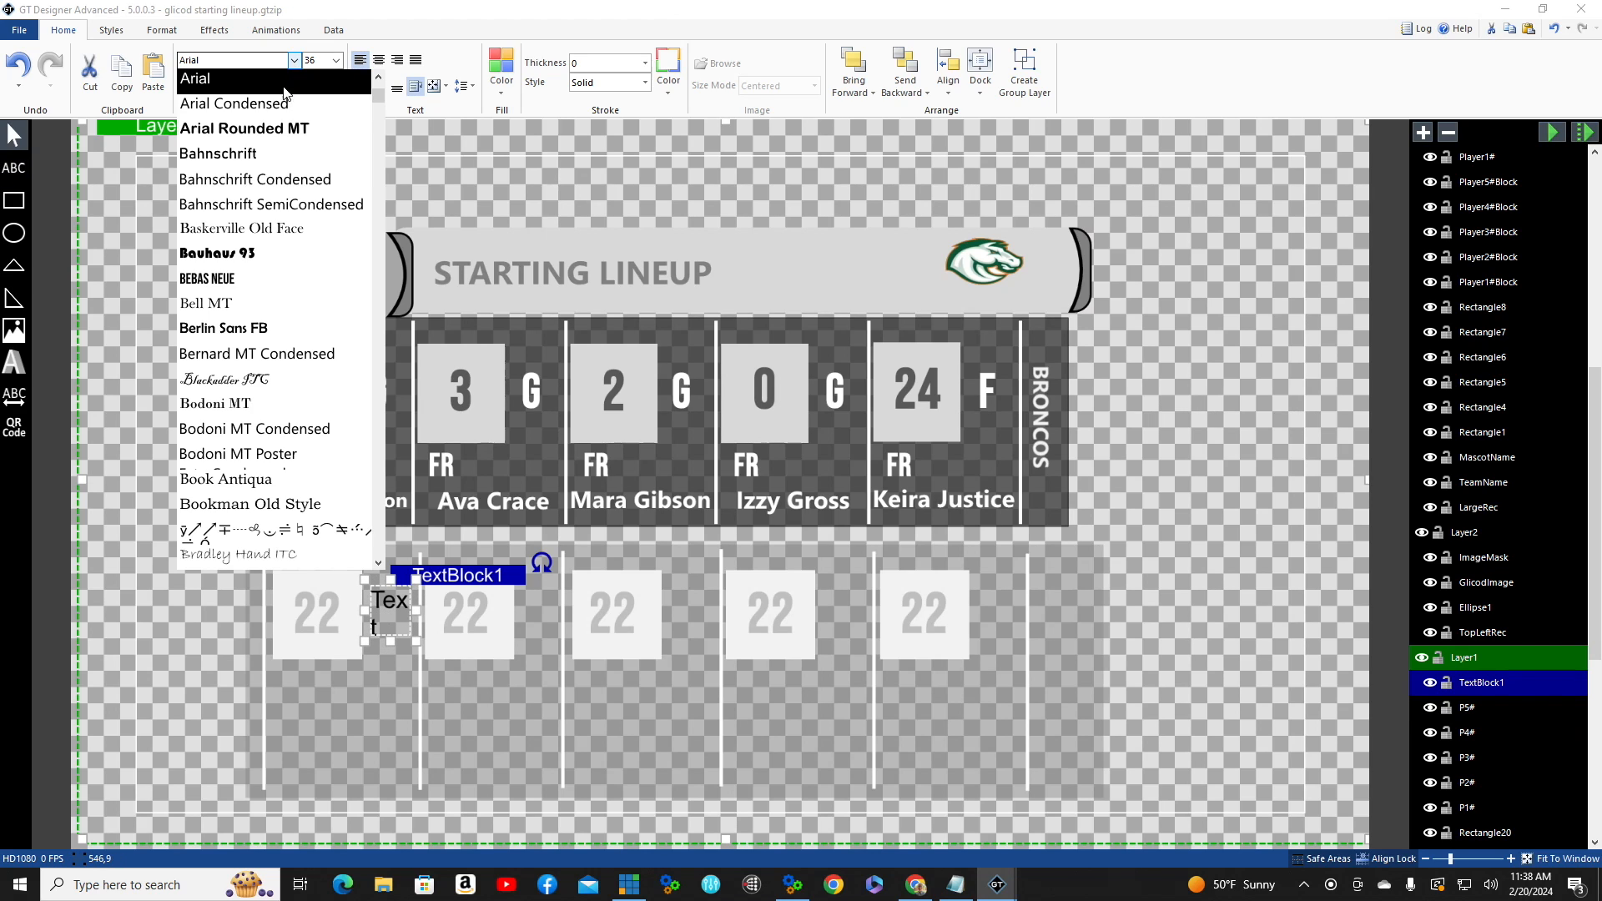
click(217, 280)
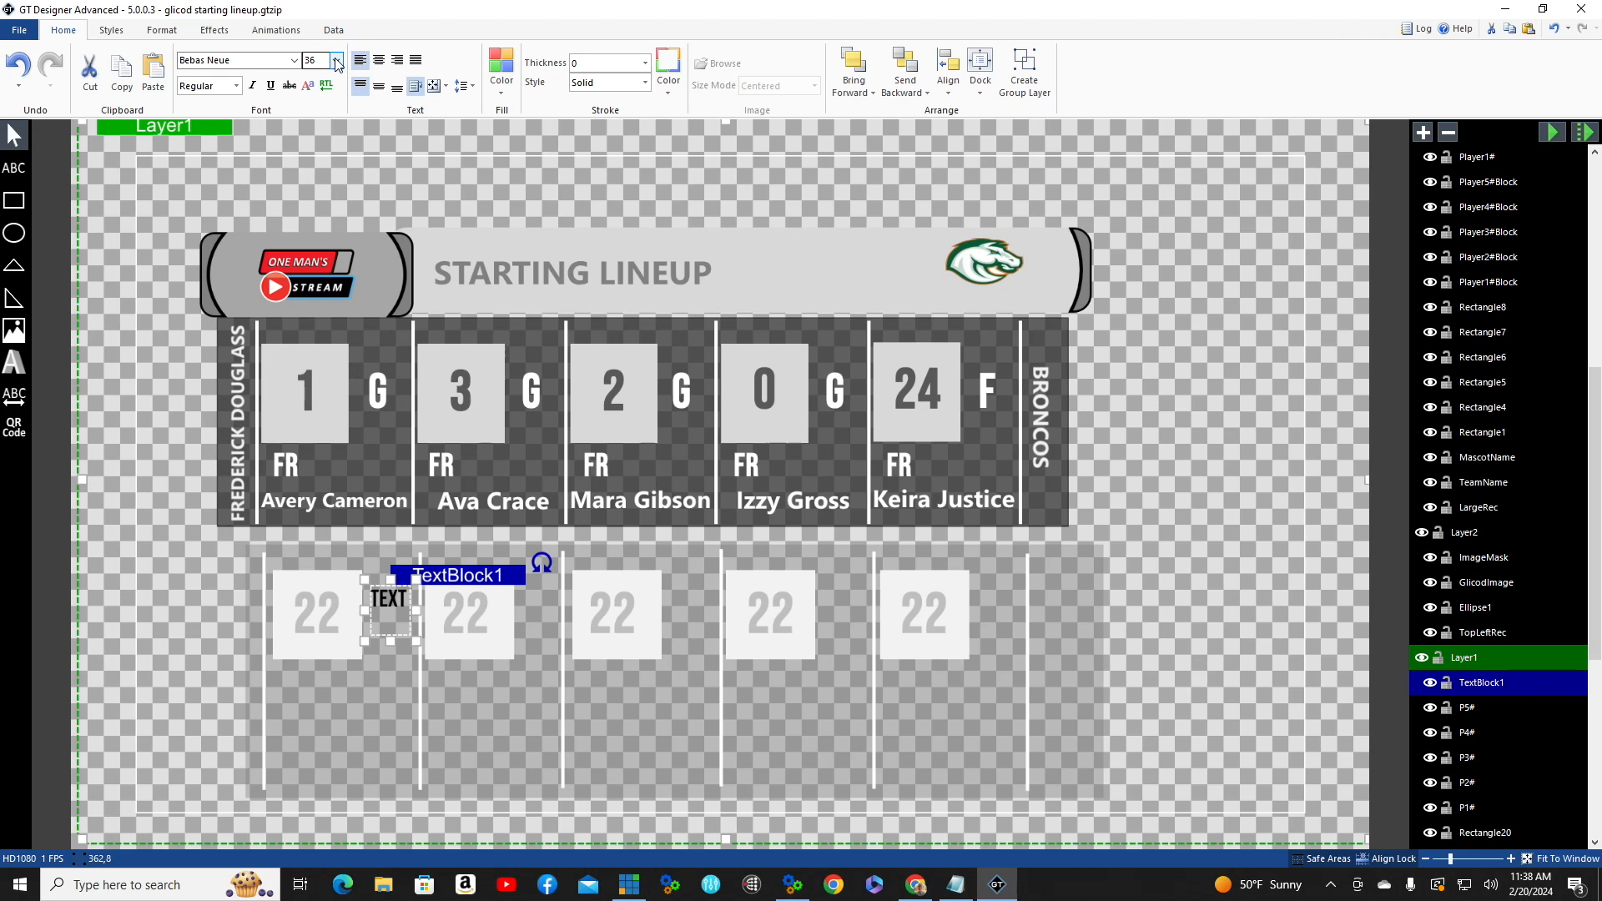
- Center the new text block's text horizontally and vertically and fill it white
click(378, 60)
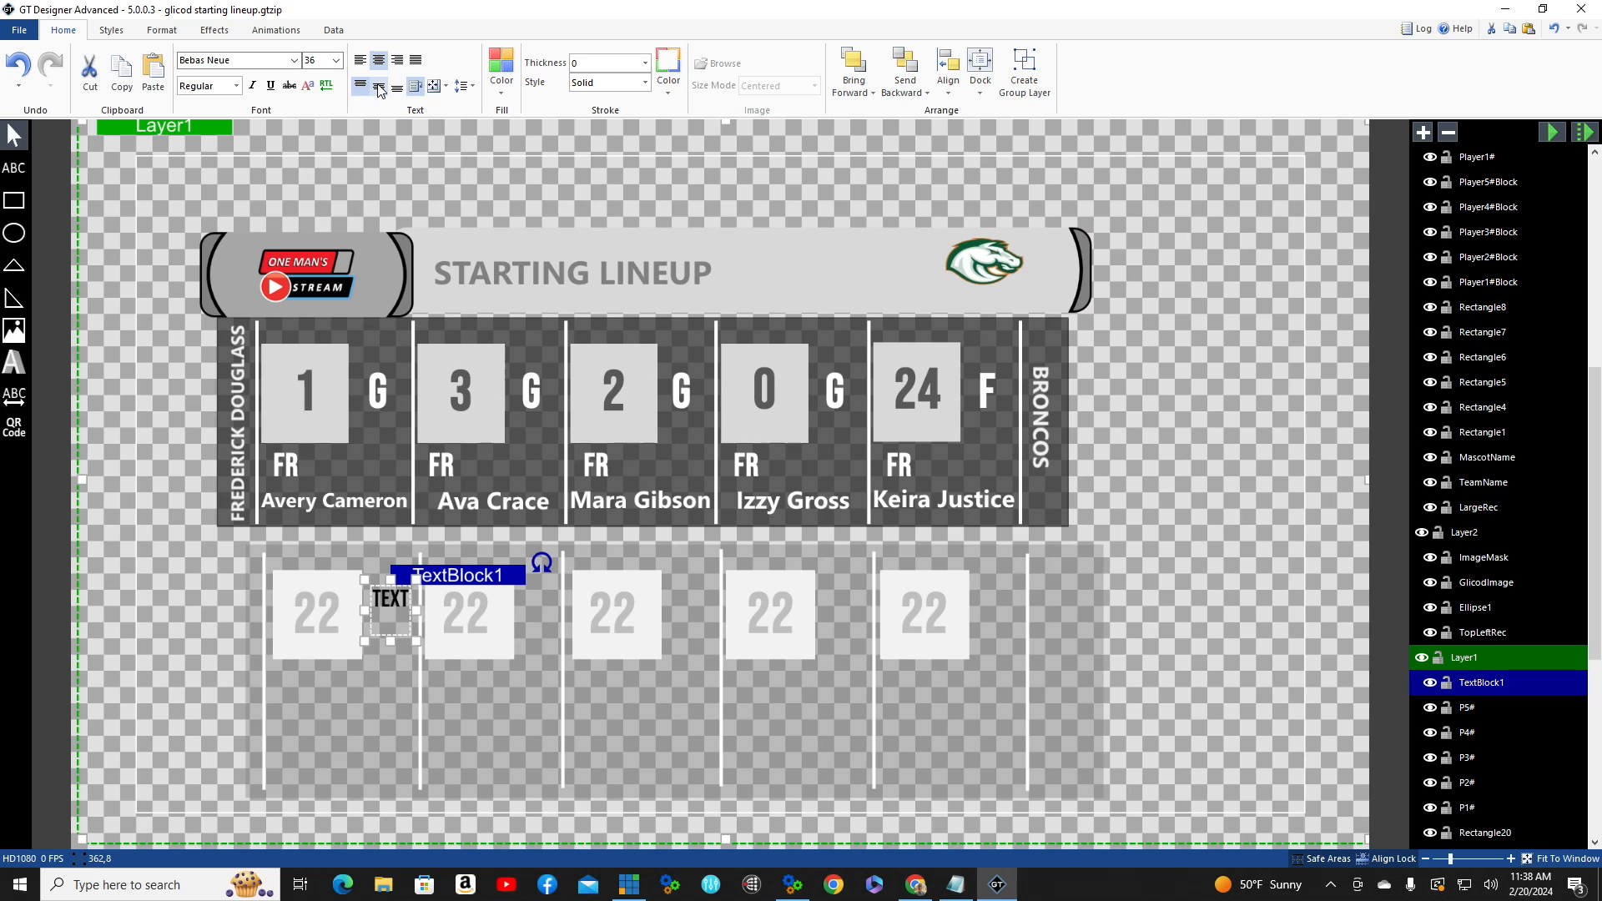
click(379, 87)
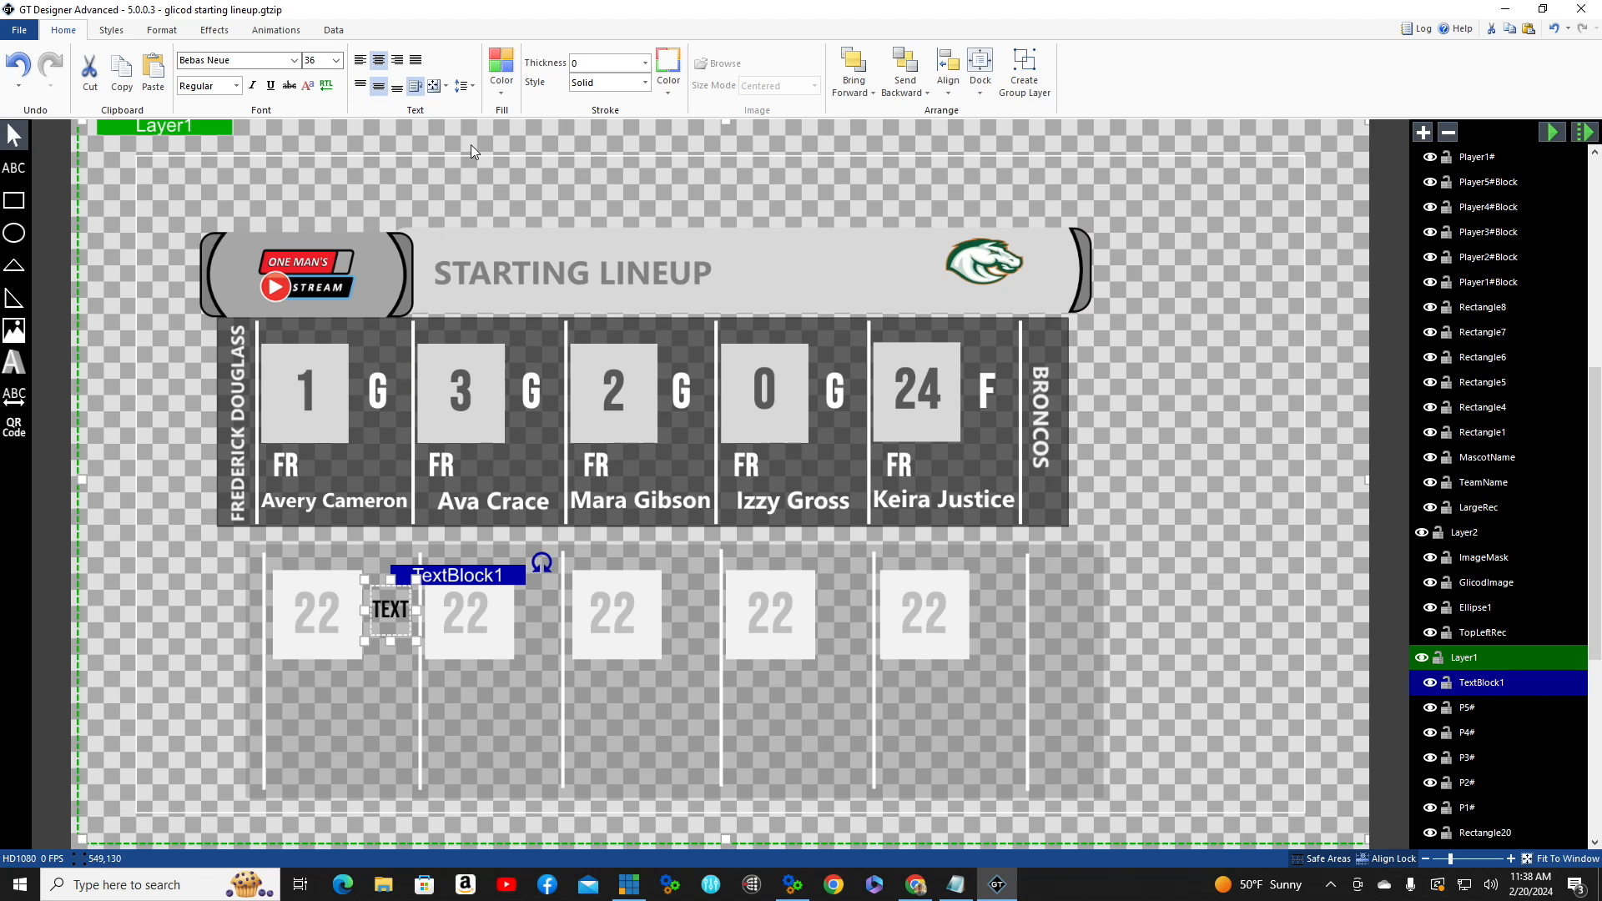
click(501, 91)
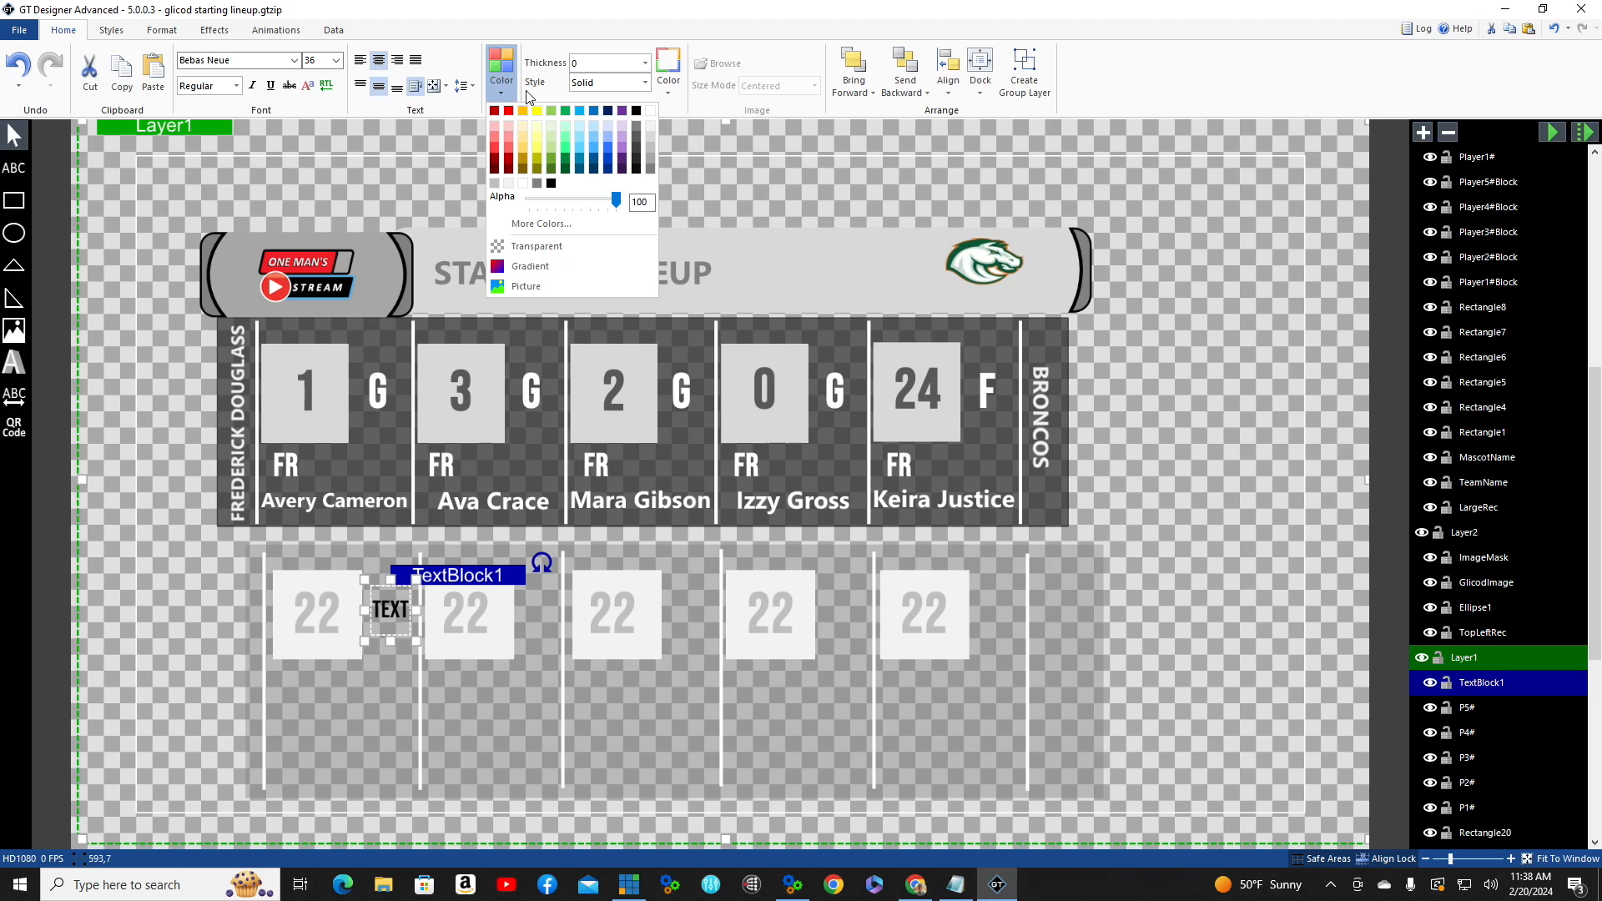
click(650, 111)
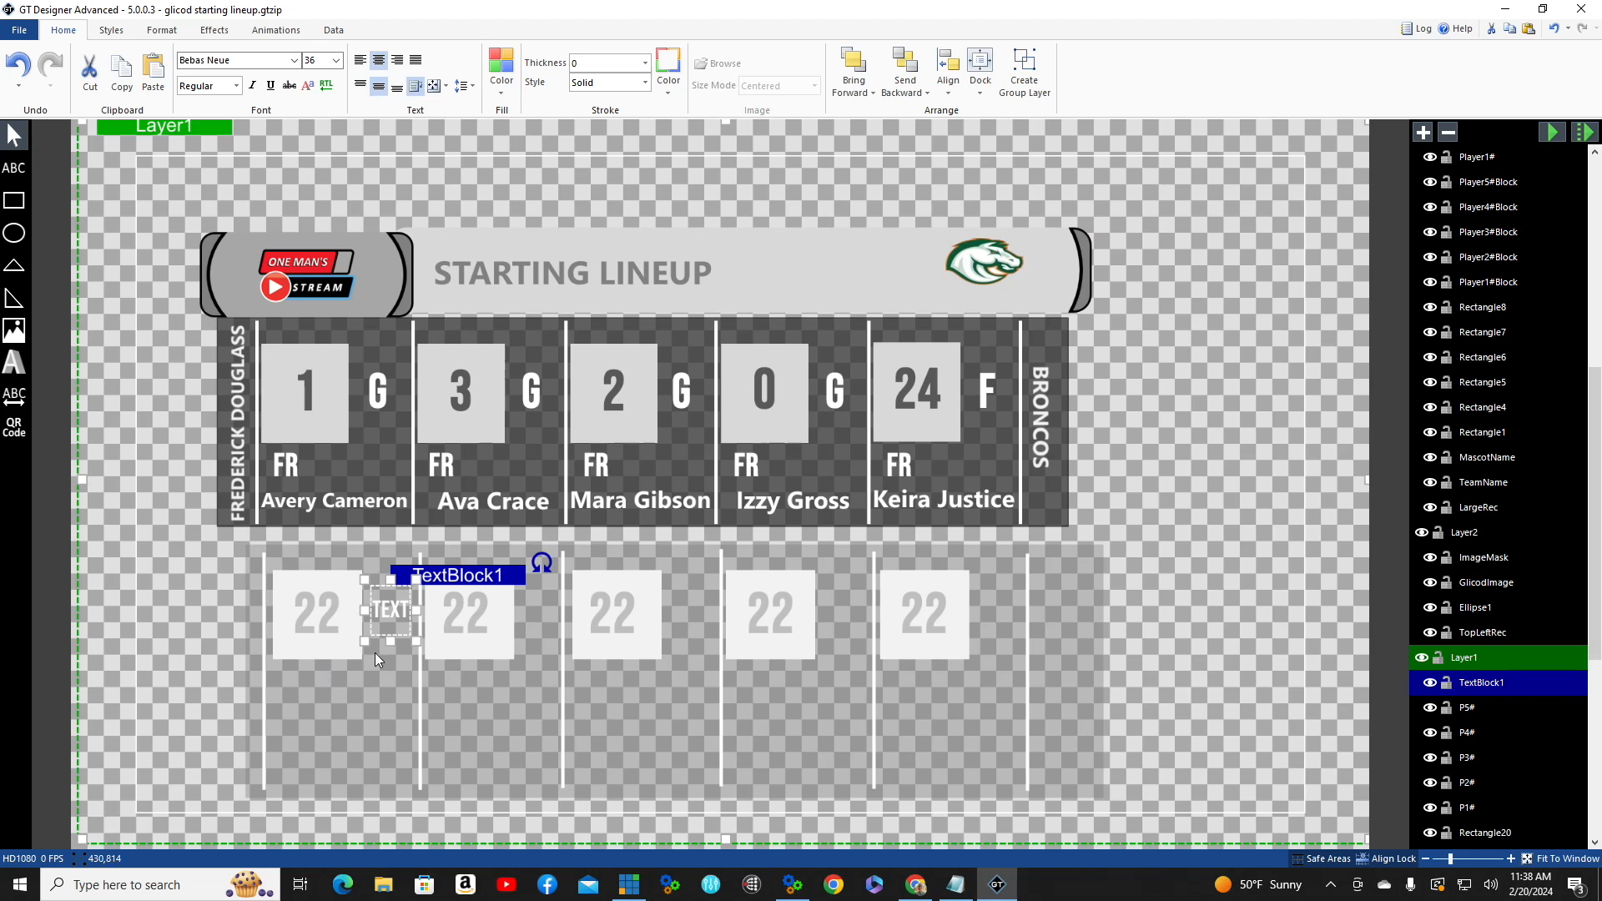
- Change the text block's text to G and set it to ExtraBold at size 72
double_click(397, 610)
click(236, 85)
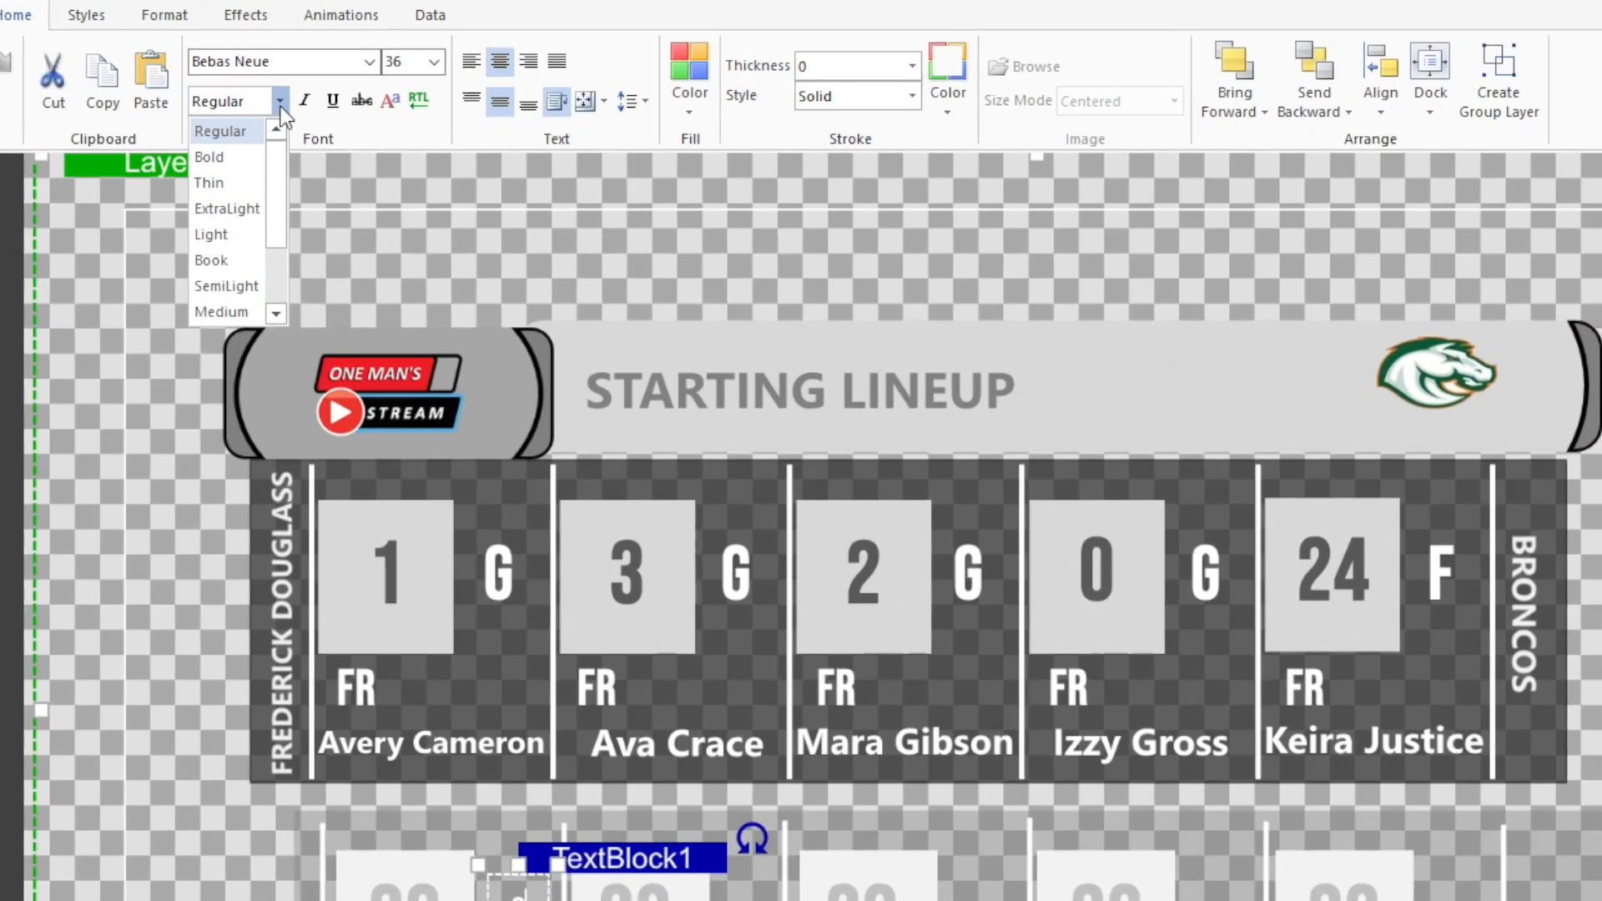
scroll(221, 311, down, 1)
click(214, 284)
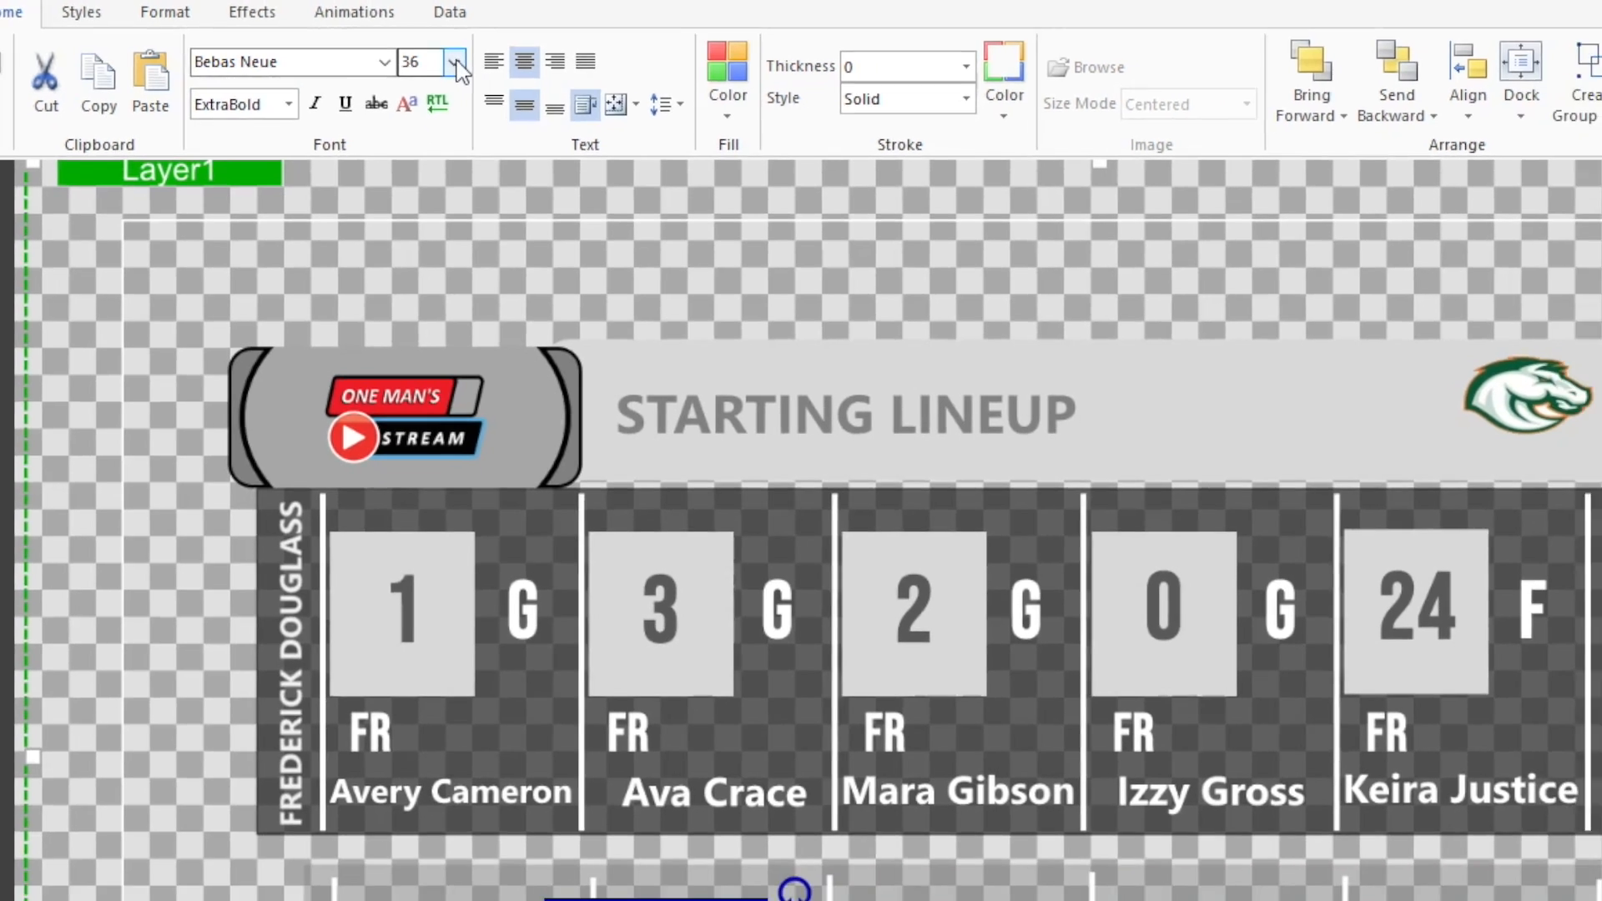
click(470, 61)
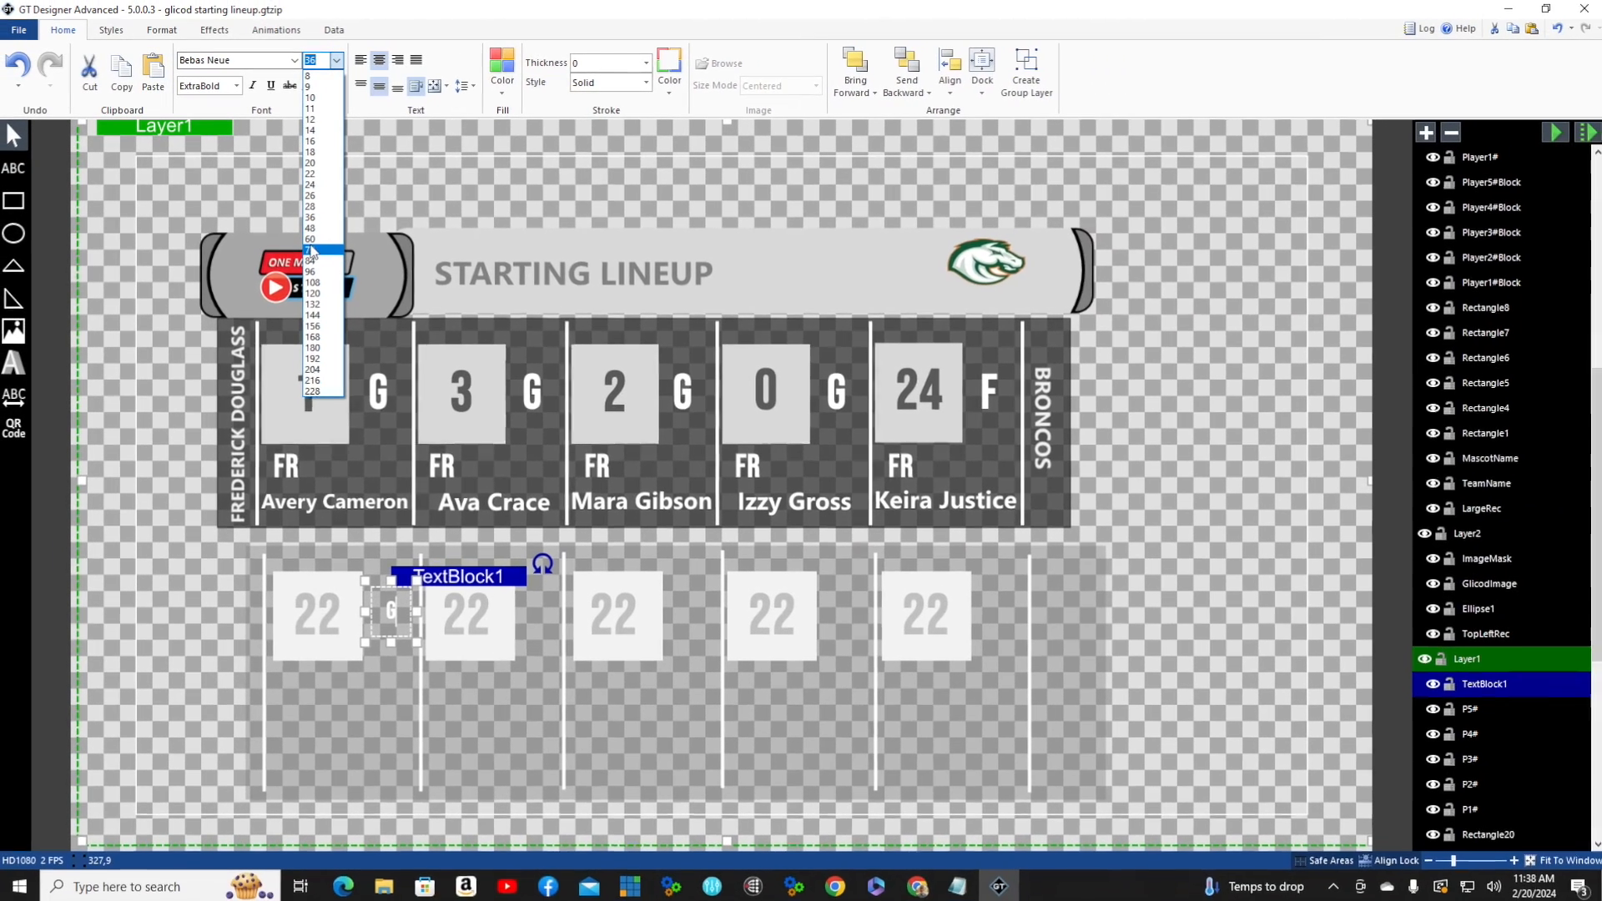
click(311, 251)
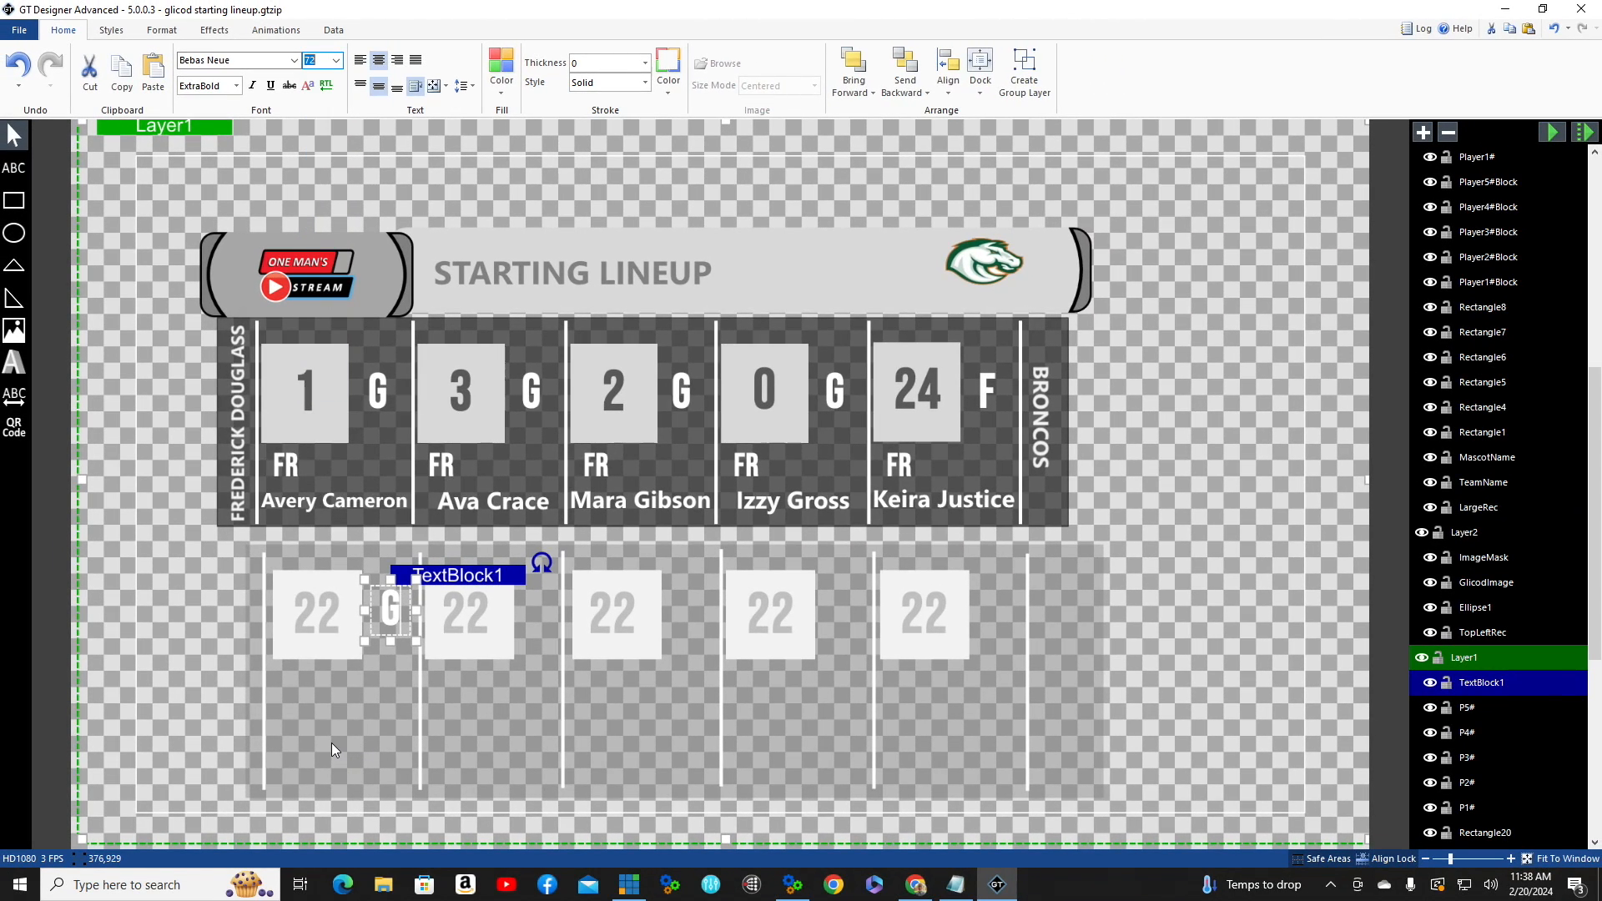
- Rename the G text block as P1Pos
right_click(1514, 680)
click(1493, 667)
text(P1P)
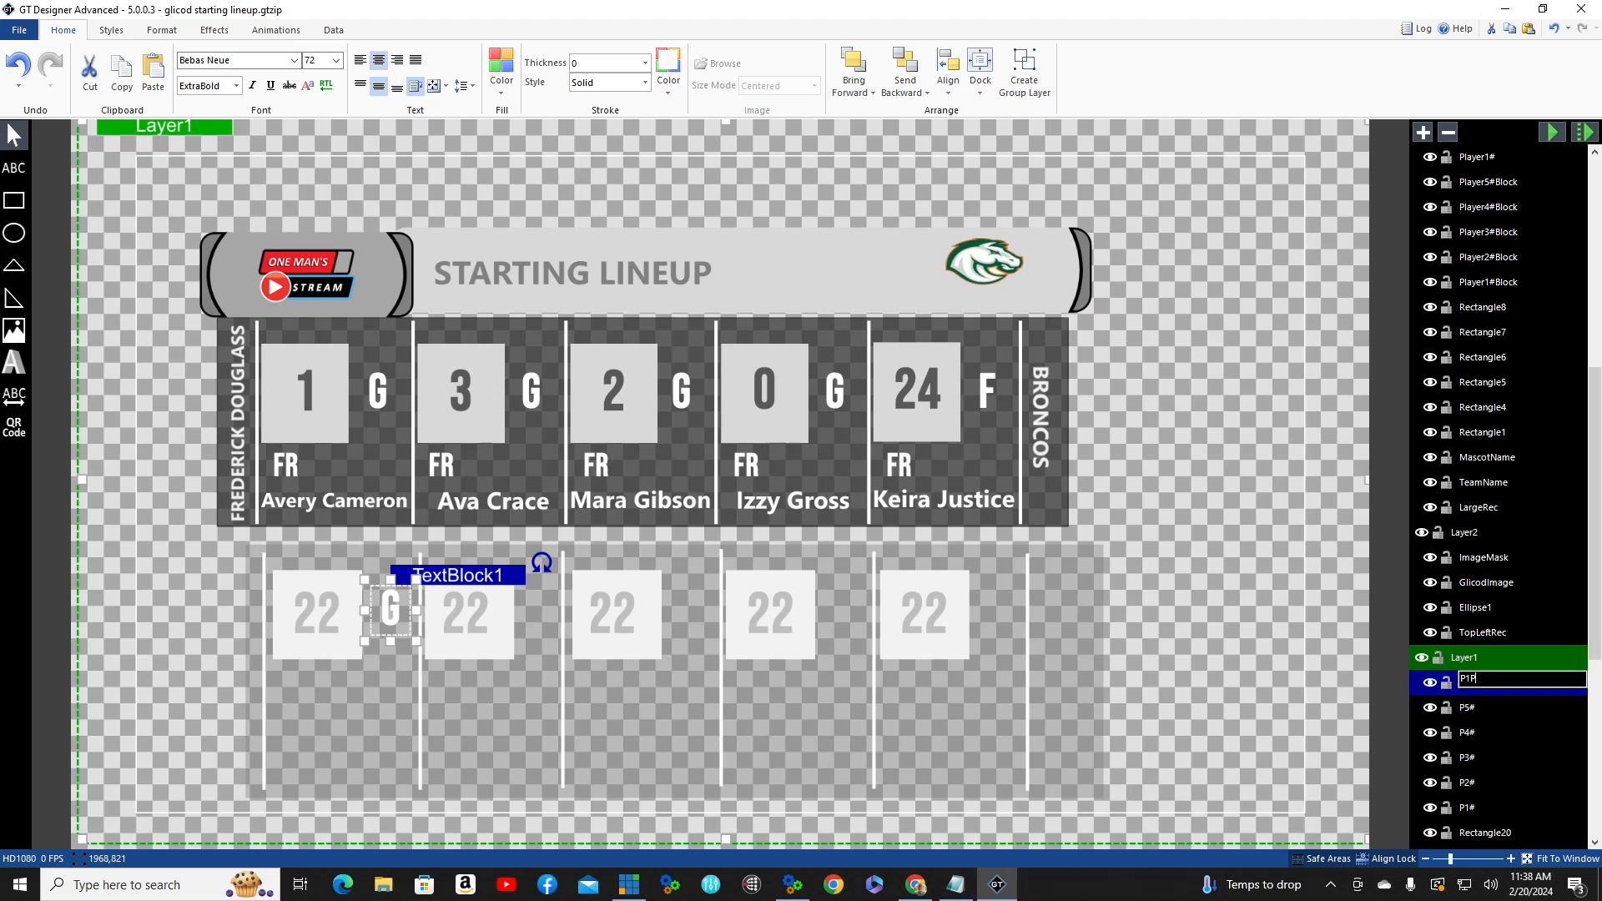
text(os)
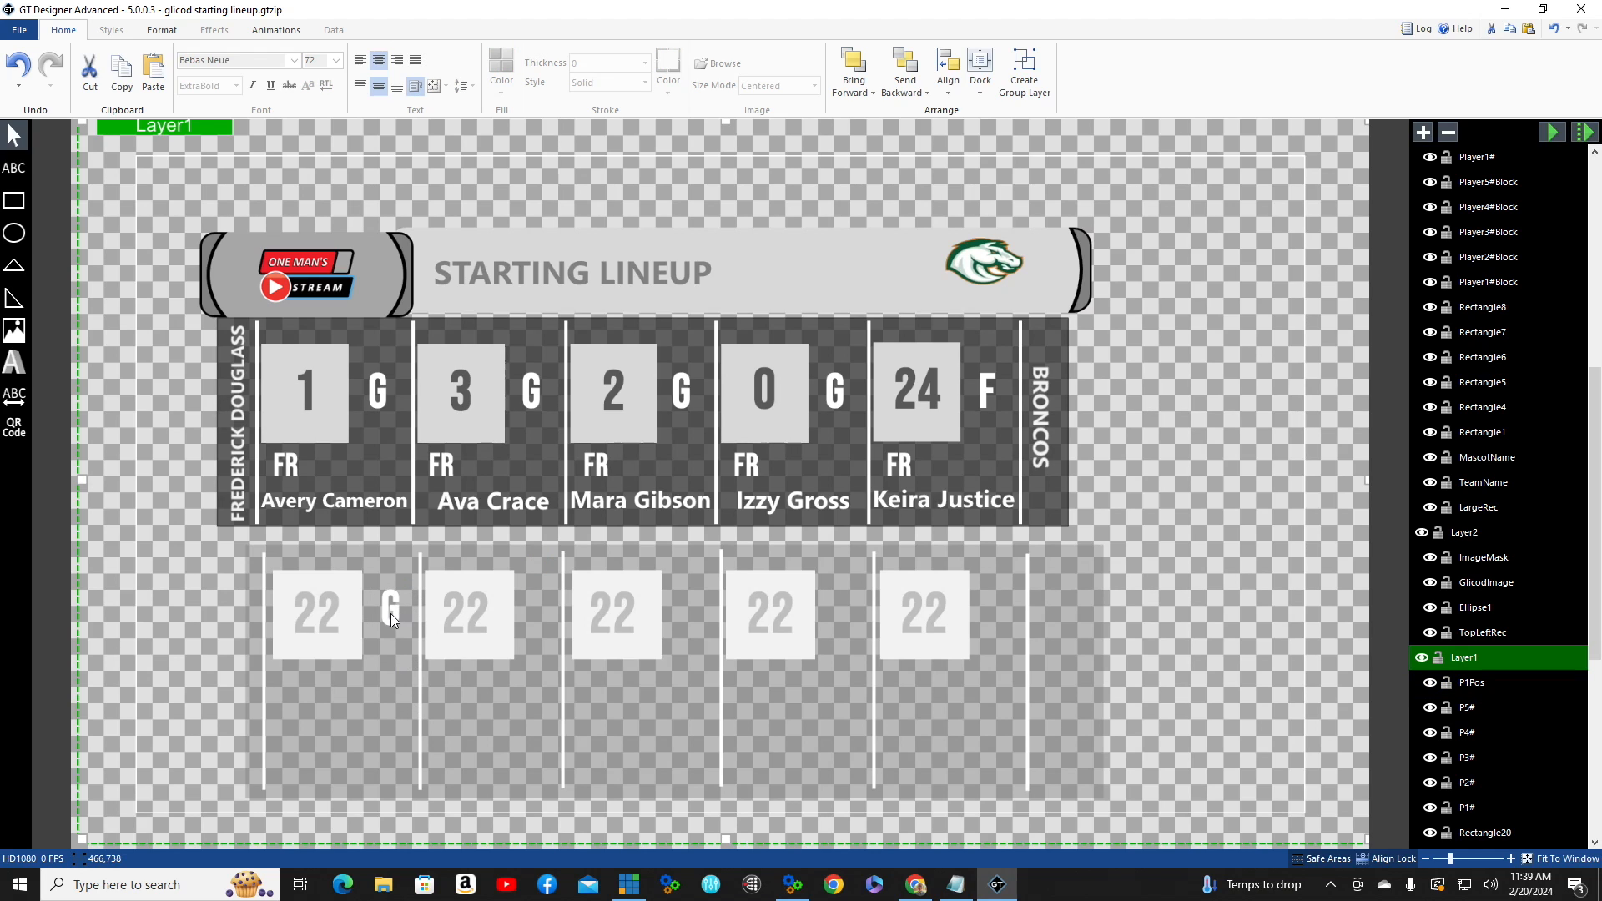
- Copy the P1Pos text block and place copies beside the number squares in the second to fourth columns
click(391, 614)
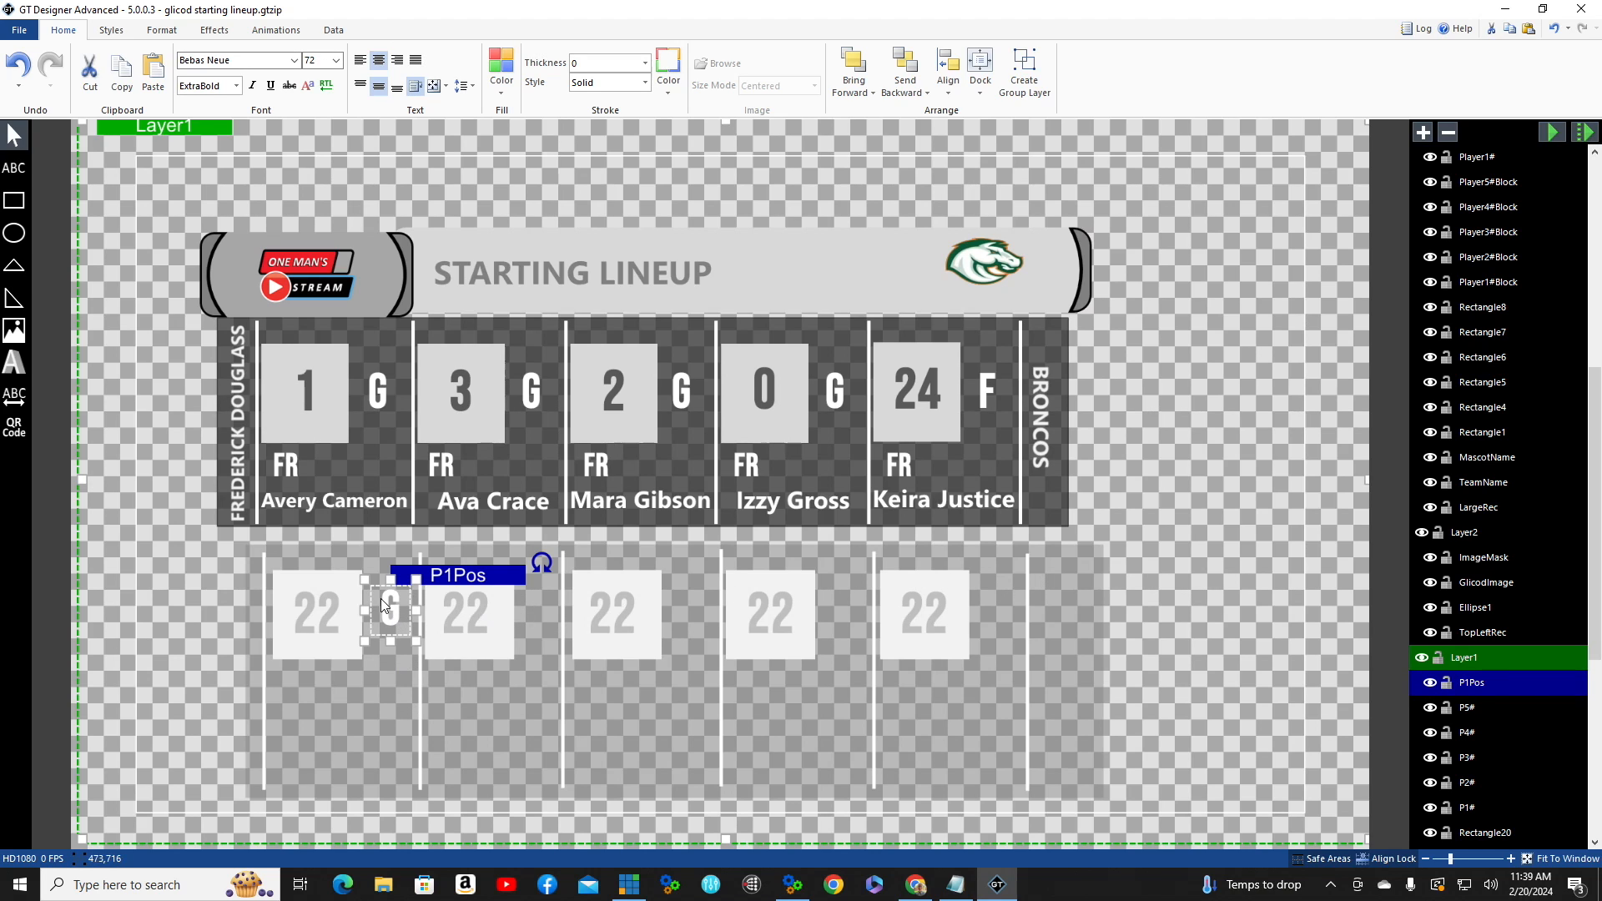
ctrl+drag(390, 608, 693, 617)
key(Right)
key(Right)
key(Right)
key(Right)
key(Right)
click(628, 587)
right_click(699, 606)
click(739, 656)
key(Right)
key(Right)
key(Right)
key(Right)
key(Right)
key(Right)
key(Right)
key(Right)
key(Right)
key(Right)
key(Right)
key(Right)
key(Right)
key(Right)
key(Right)
key(Right)
key(Right)
key(Right)
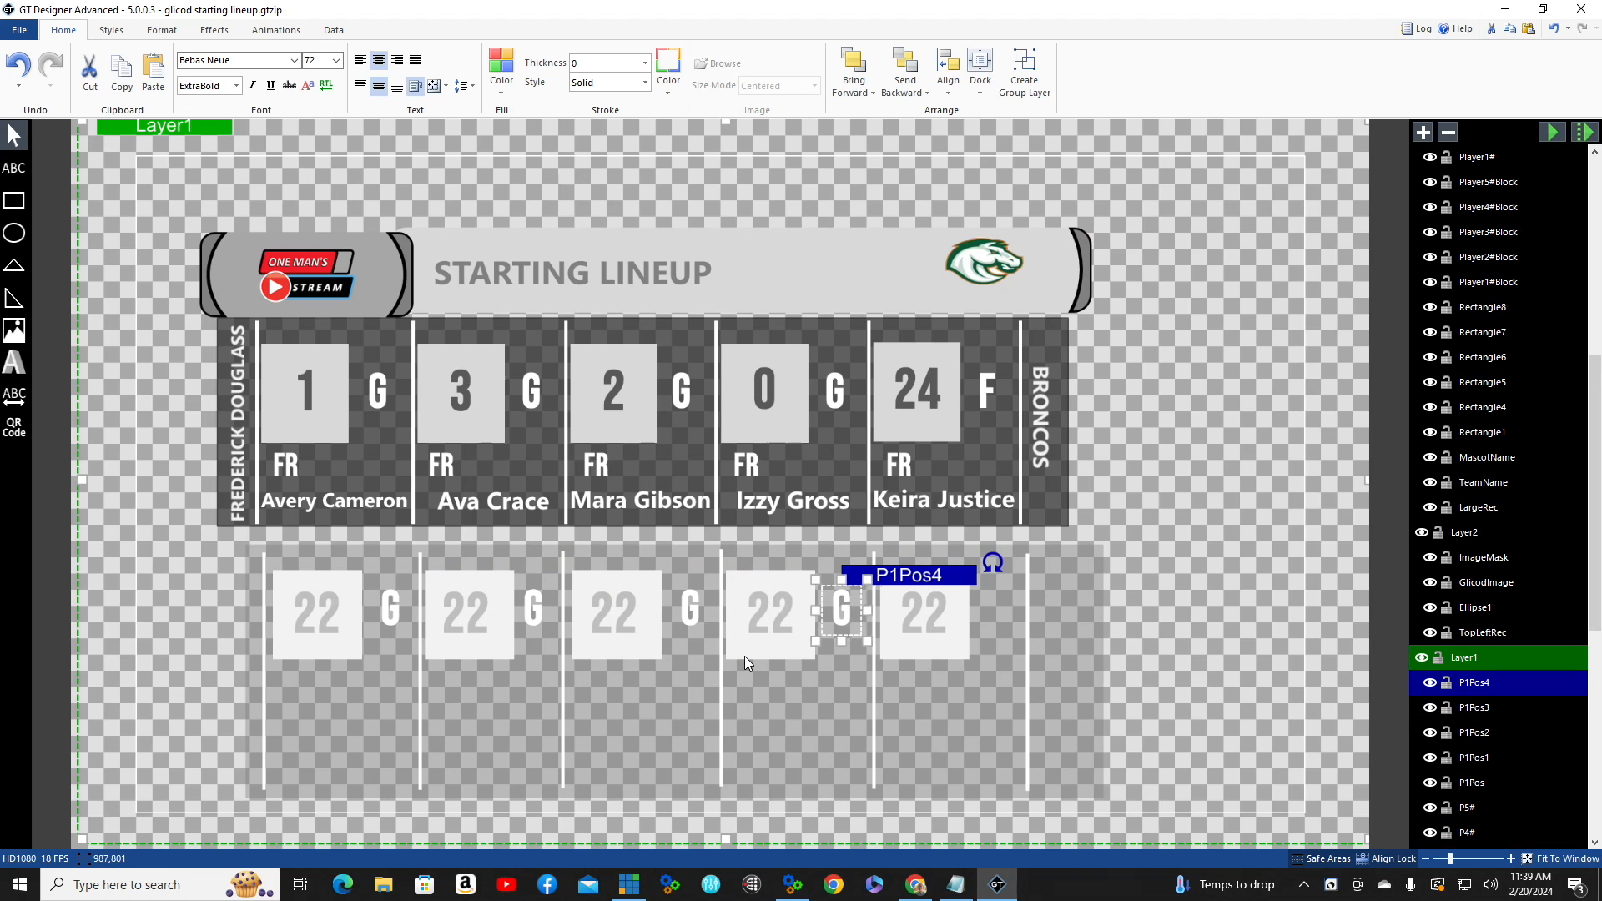
- Duplicate the fourth column's G text block and shift the copy beside the fifth column's number square
right_click(849, 589)
click(887, 641)
key(Right)
key(Right)
key(Right)
key(Right)
key(Right)
key(Right)
key(Right)
key(Right)
key(Right)
key(Right)
key(Right)
key(Right)
key(Right)
key(Right)
key(Right)
key(Right)
key(Right)
key(Right)
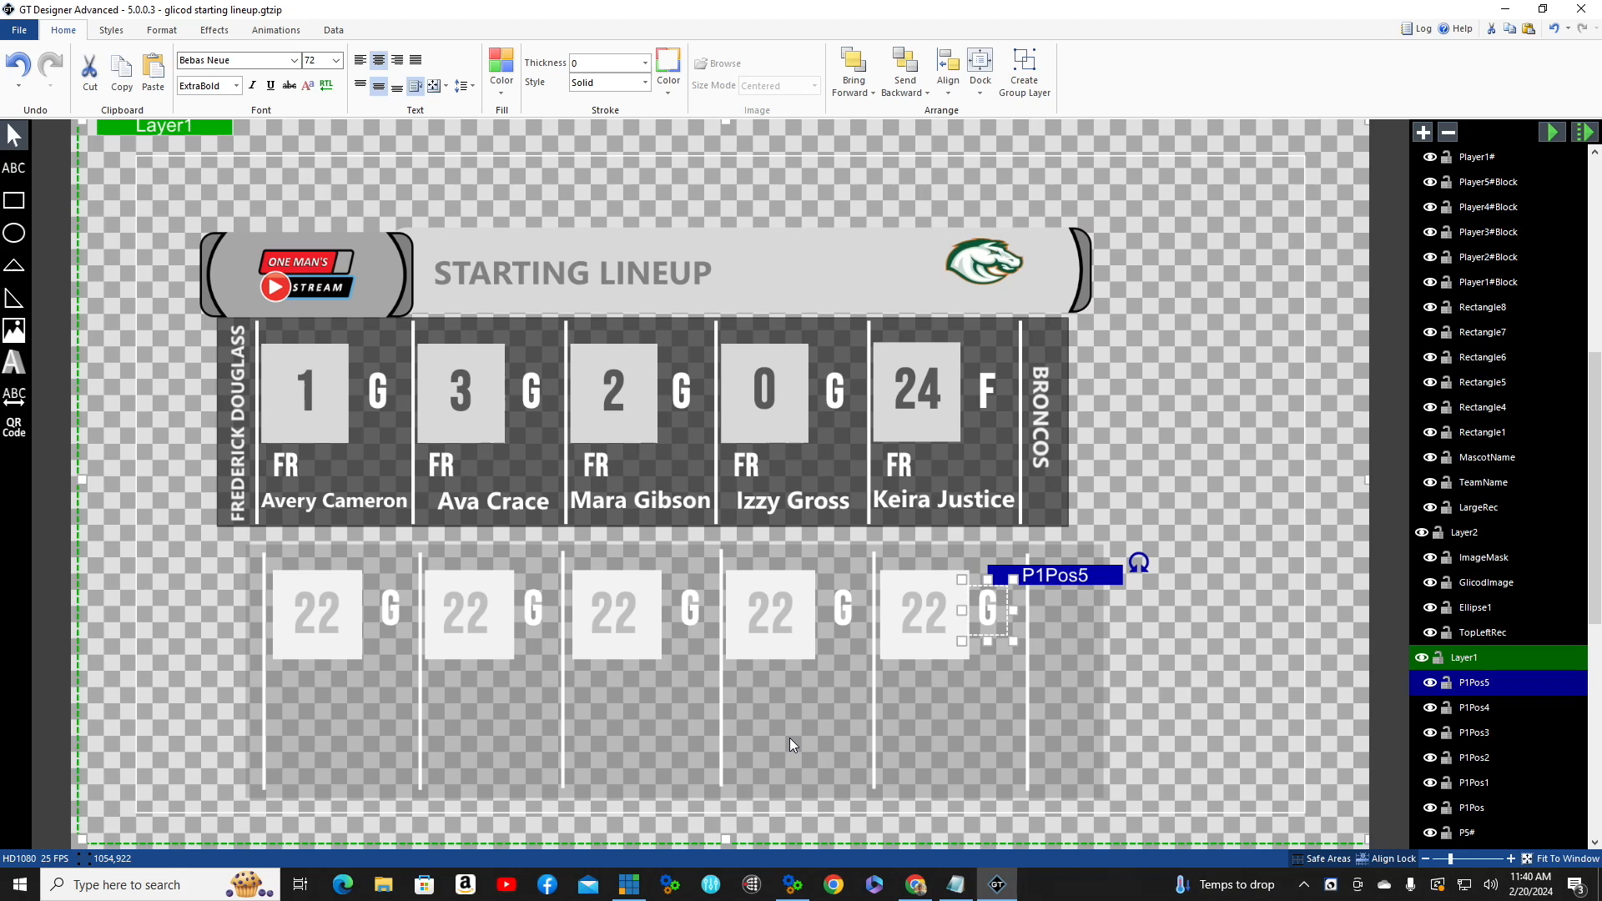
key(Right)
key(Right)
key(Right)
key(Right)
key(Right)
key(Right)
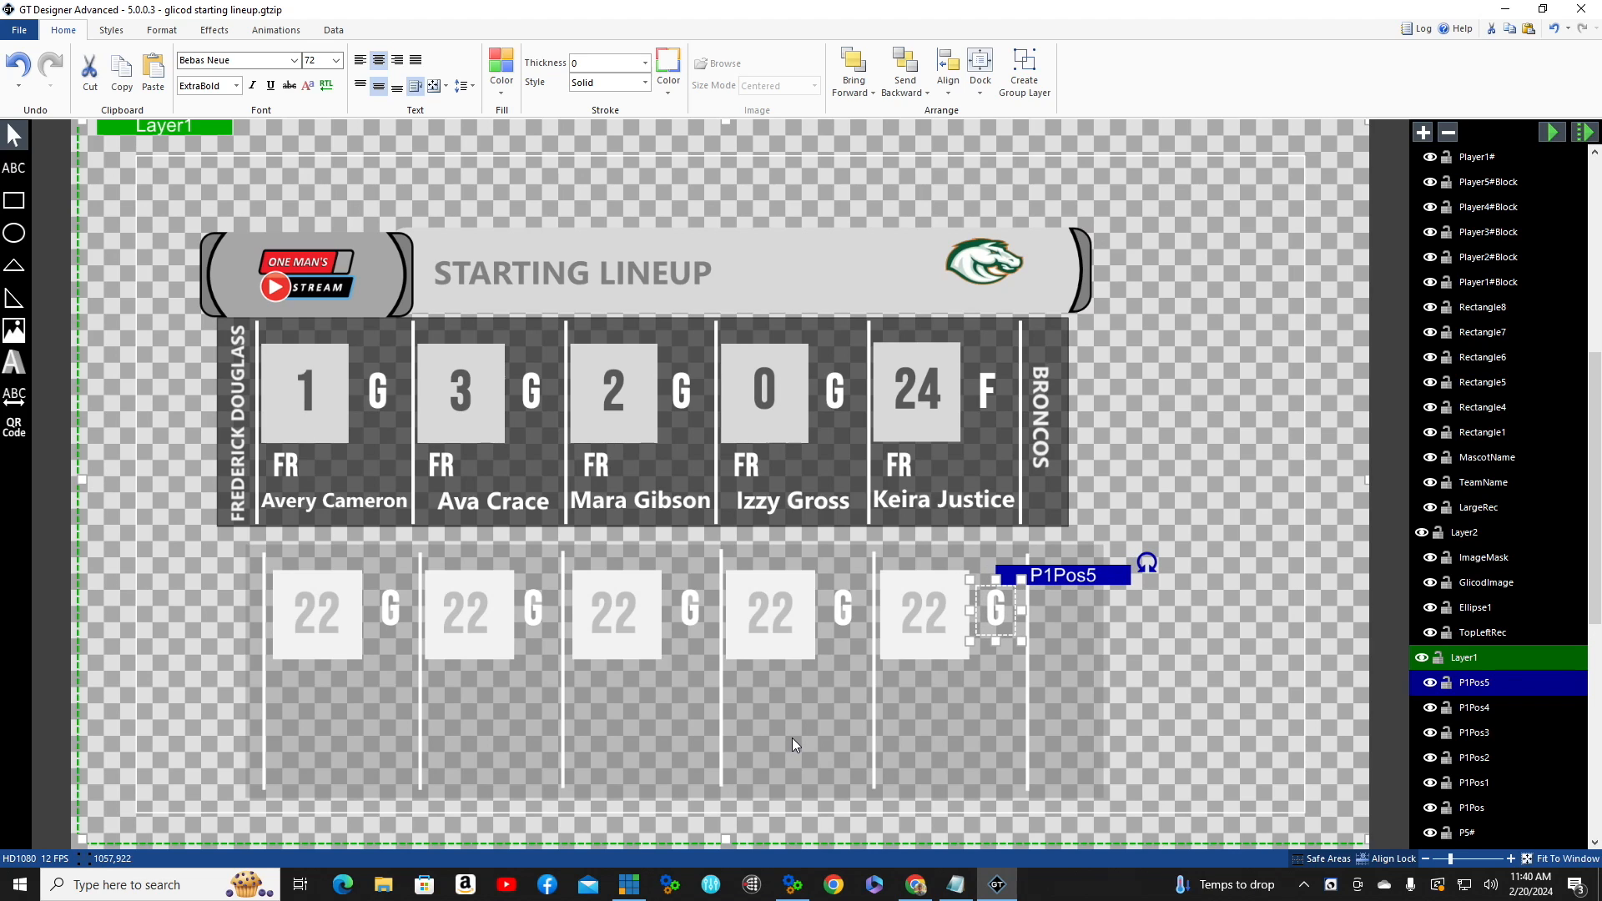
key(Right)
key(Right)
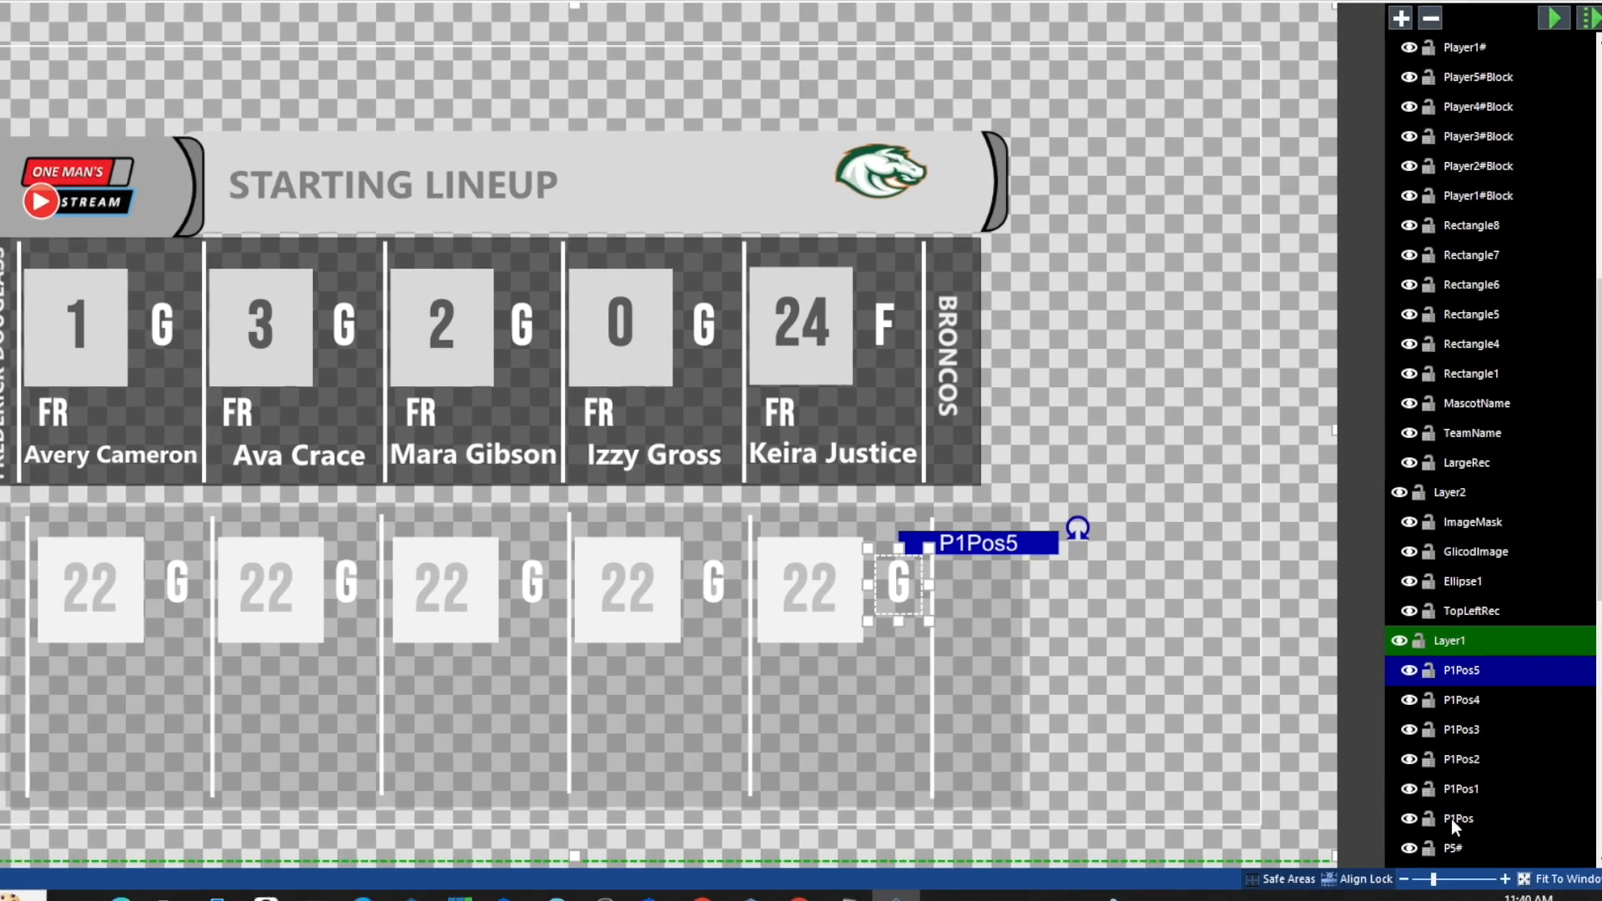
- Rename the P1Pos1 text block as P2Pos and the P1Pos2 text block as P3Pos
click(1477, 807)
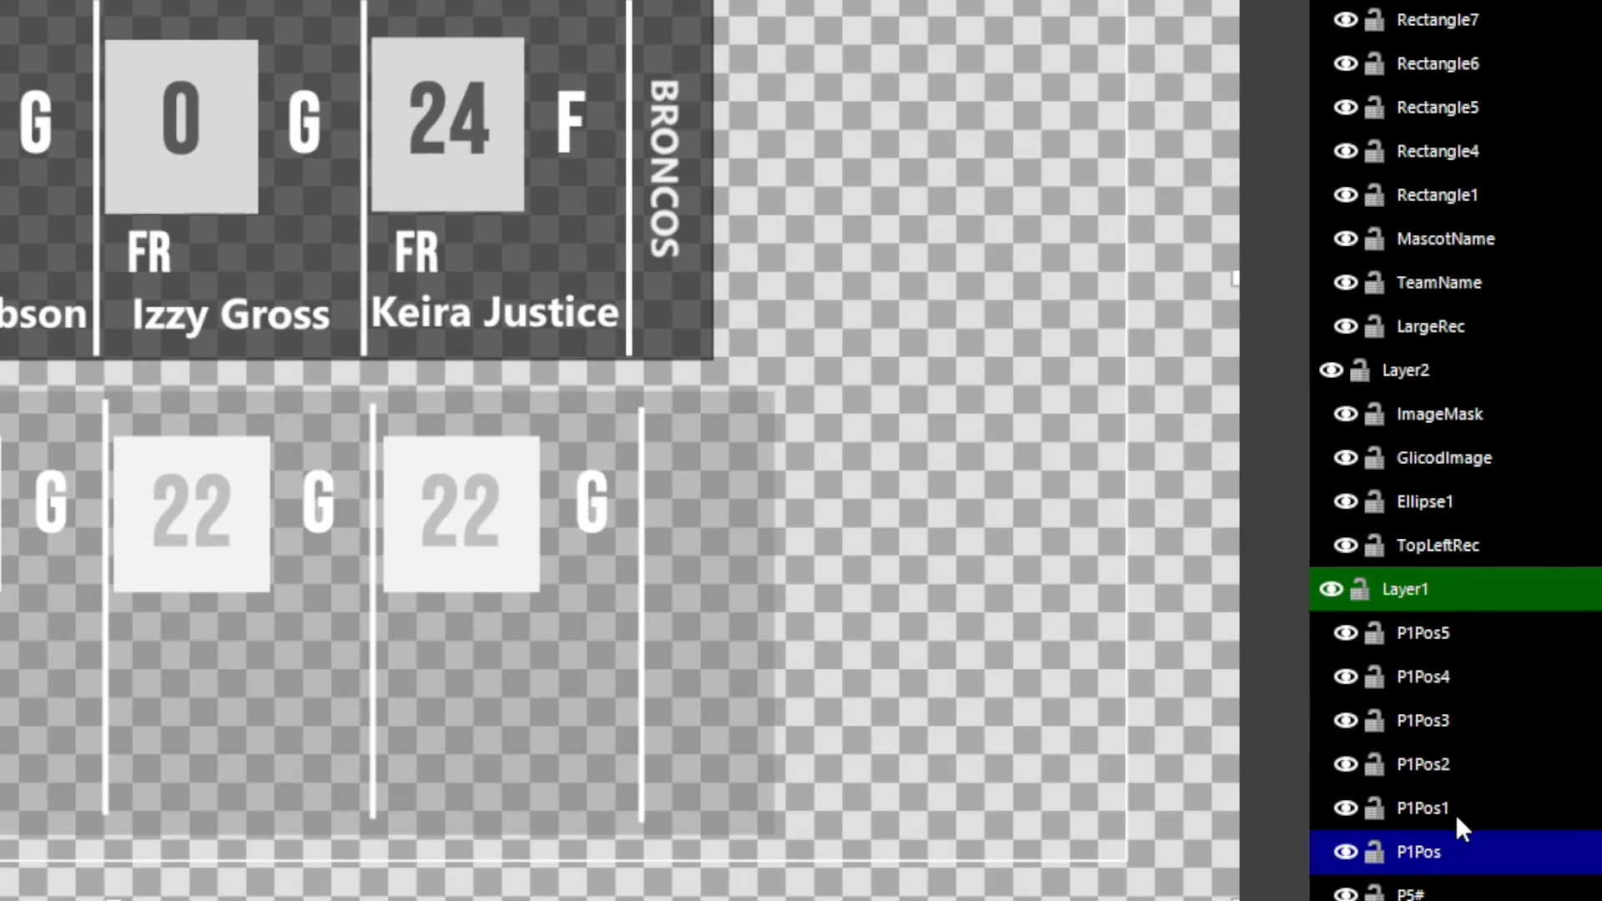
double_click(1455, 804)
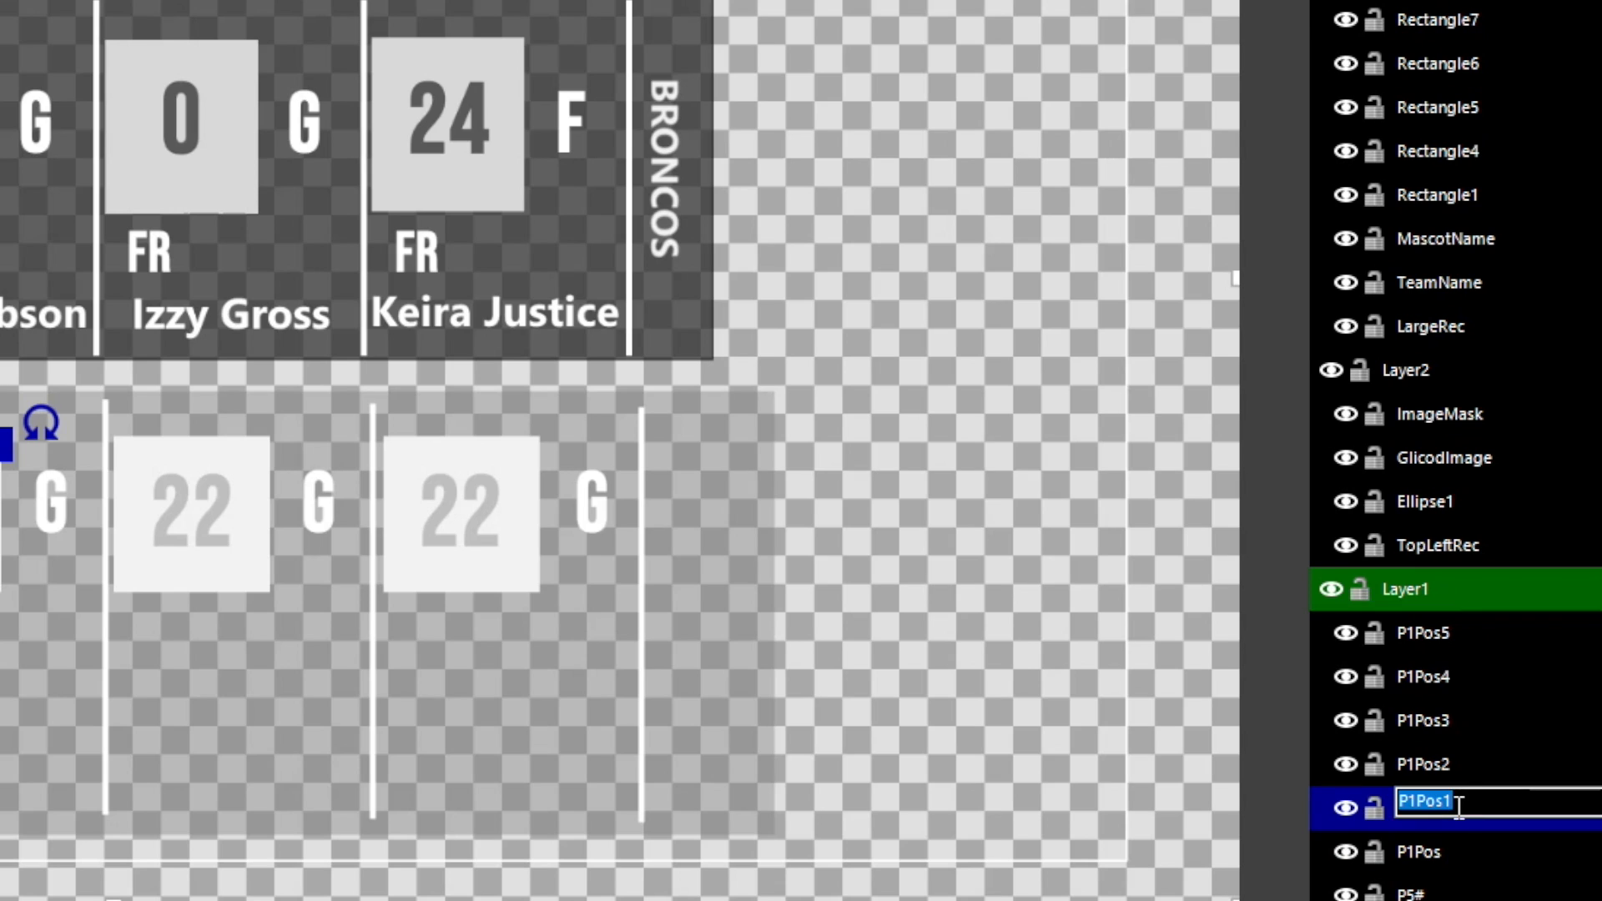
text(P2Pos)
key(Return)
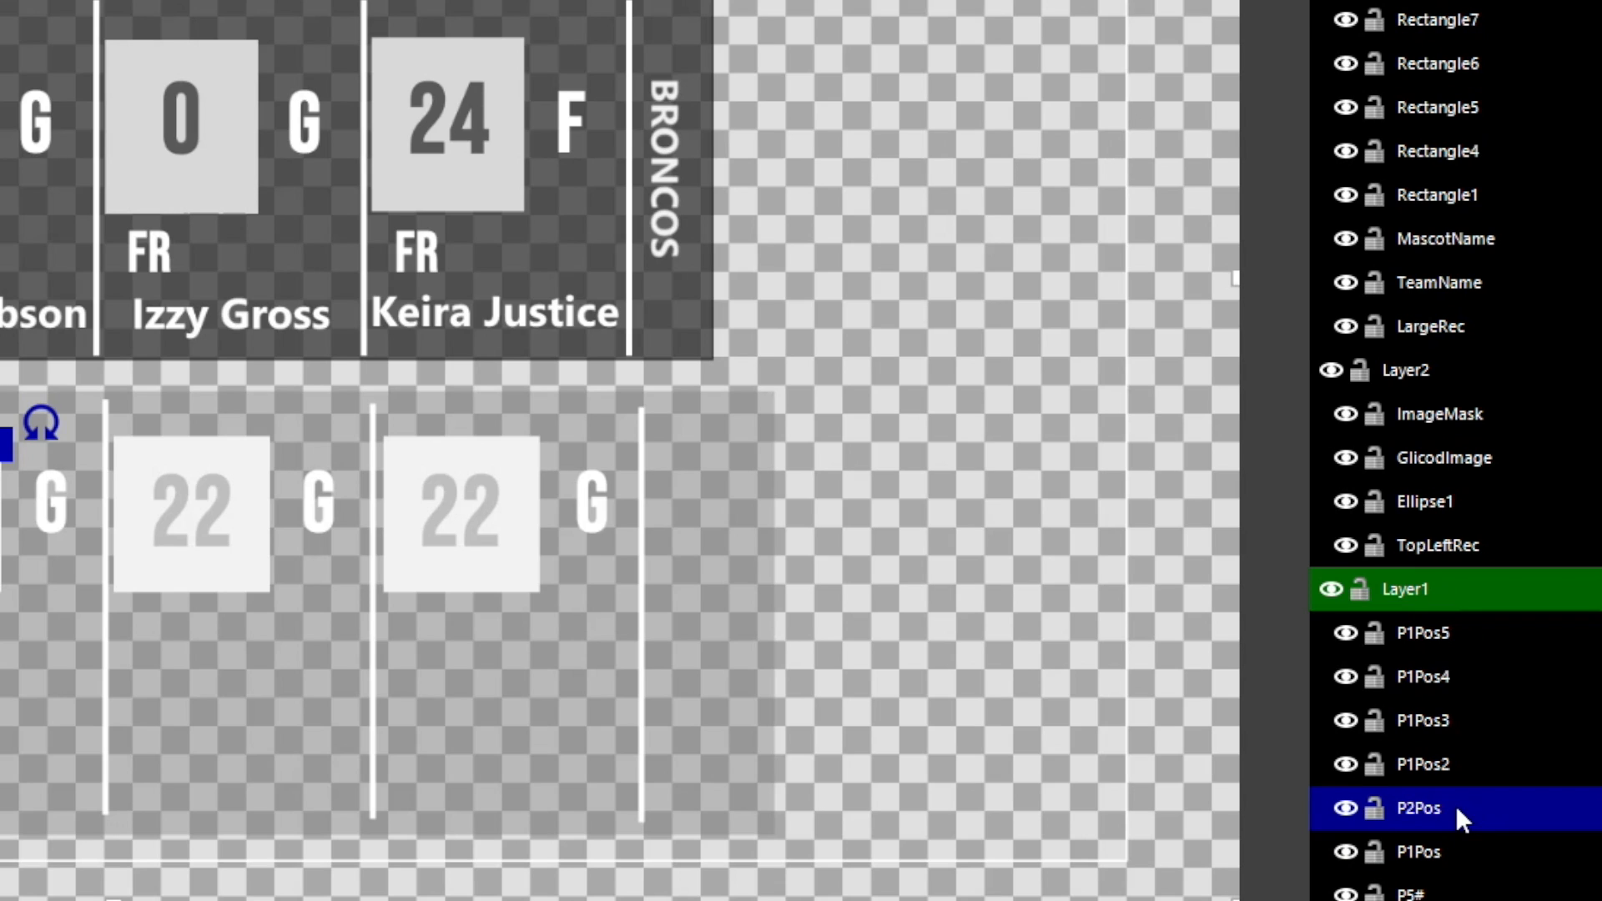
double_click(1435, 757)
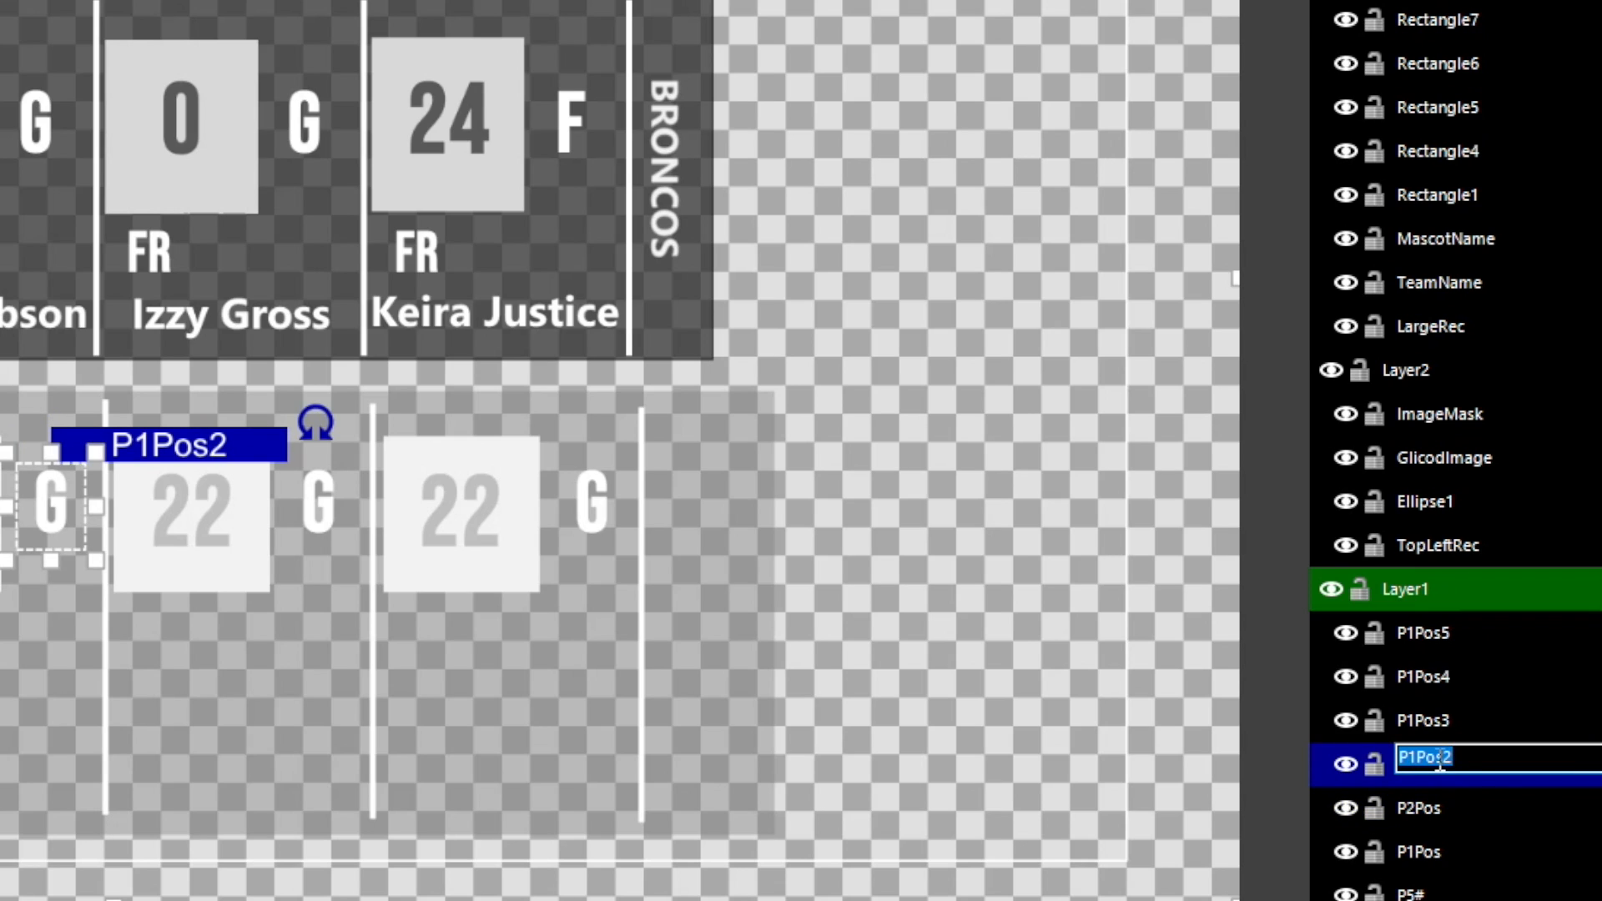
text(P3Pos)
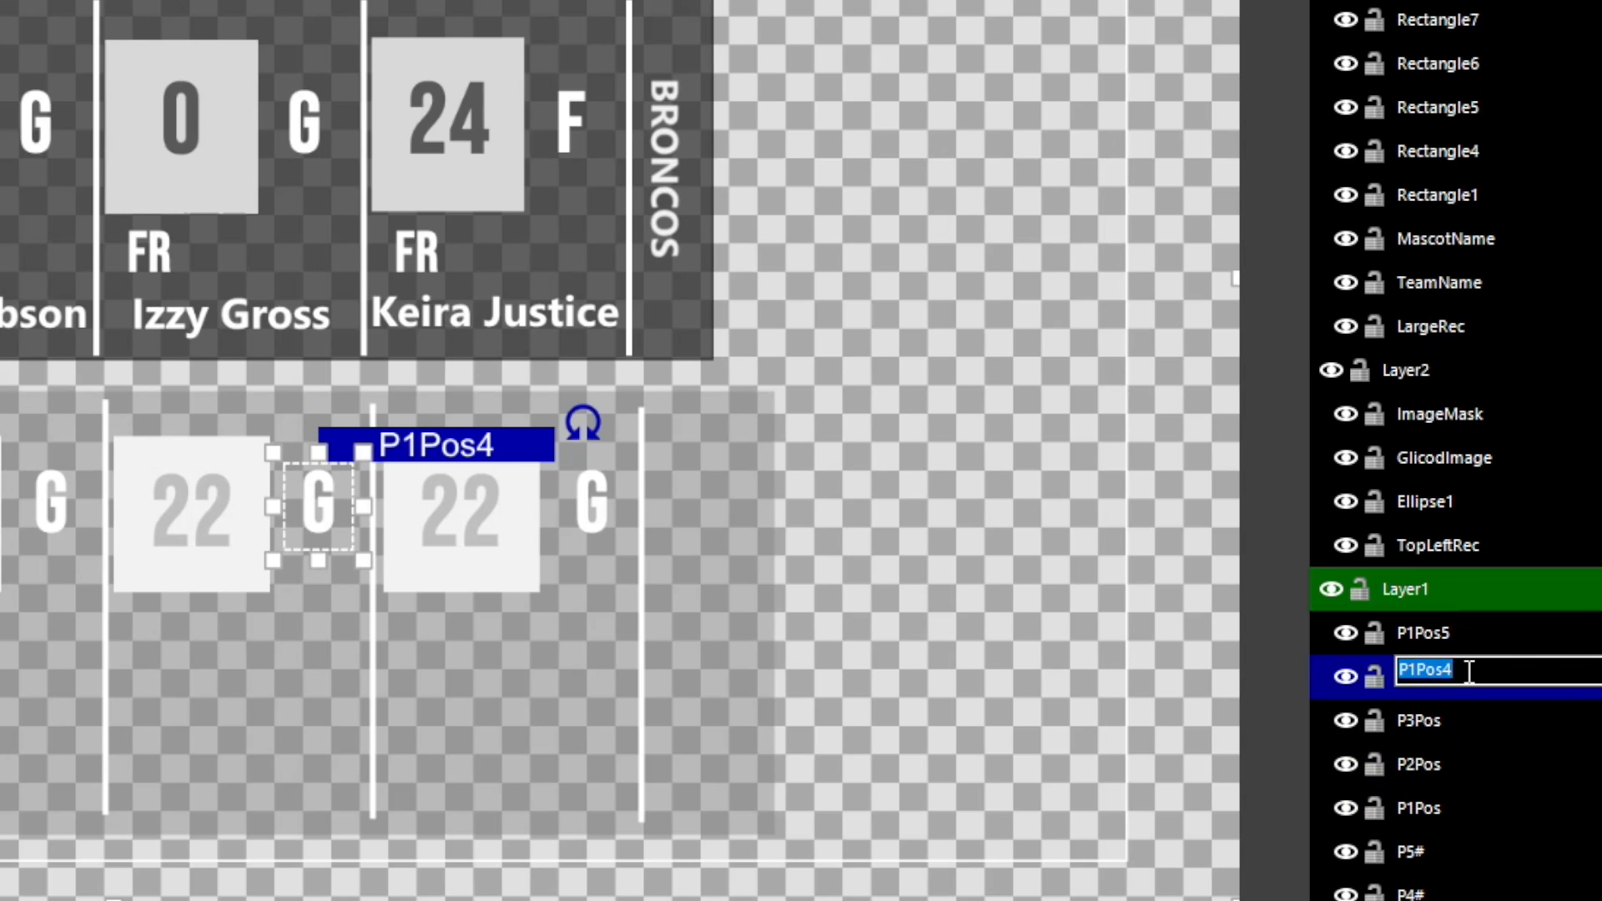
- Rename the P1Pos4 text block as P4Pos and the P1Pos5 text block as P5Pos
text(P4Pos)
key(Return)
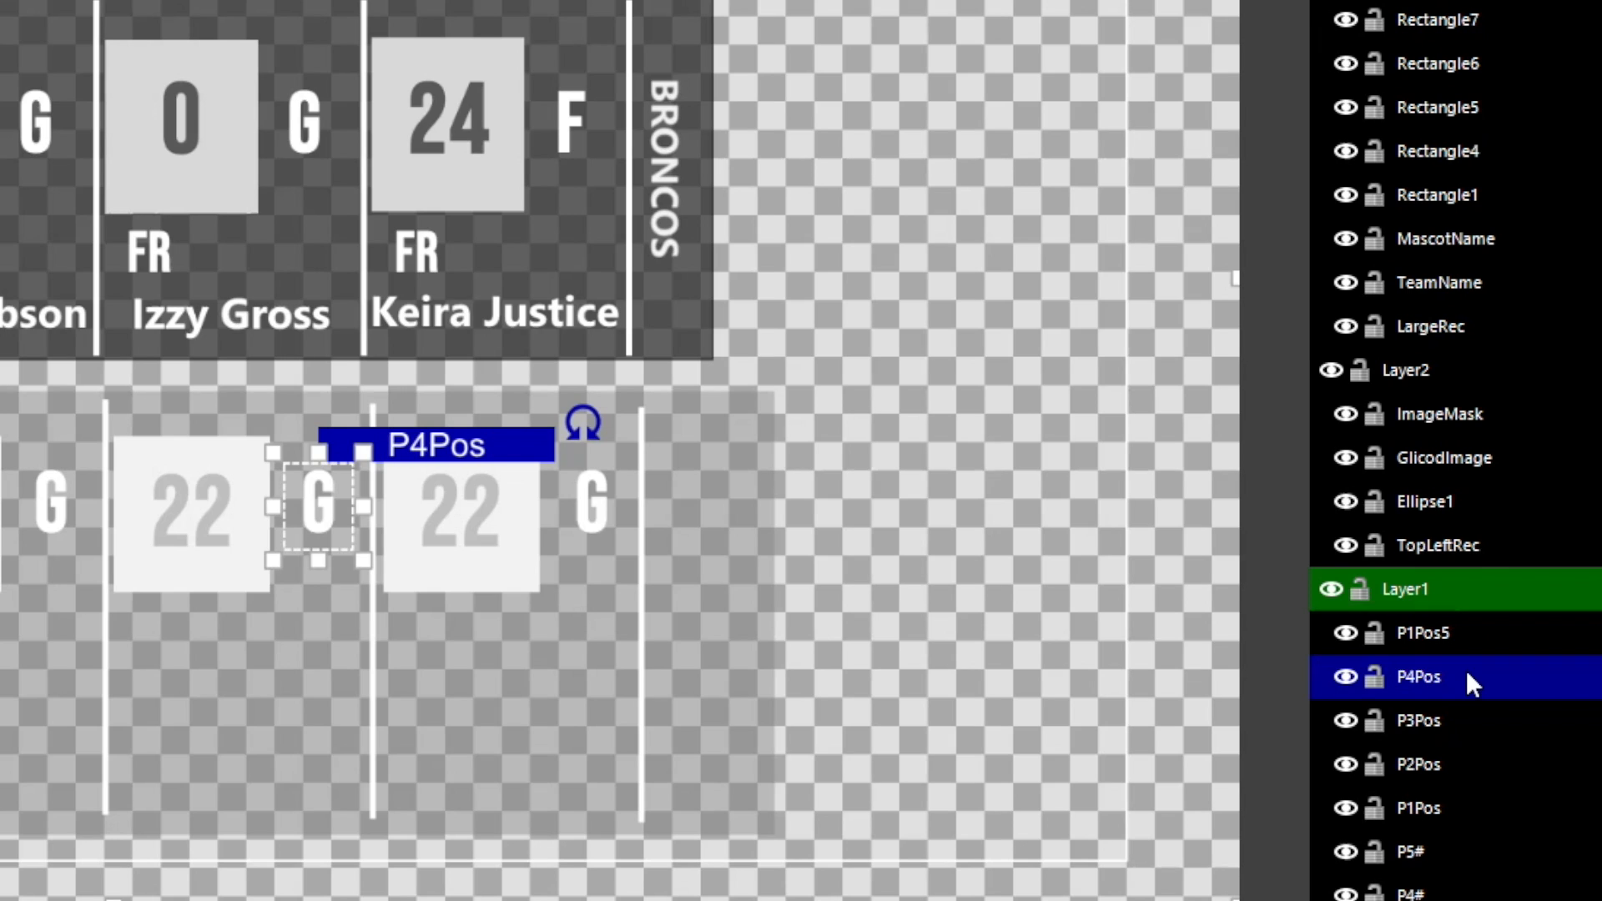
click(1452, 637)
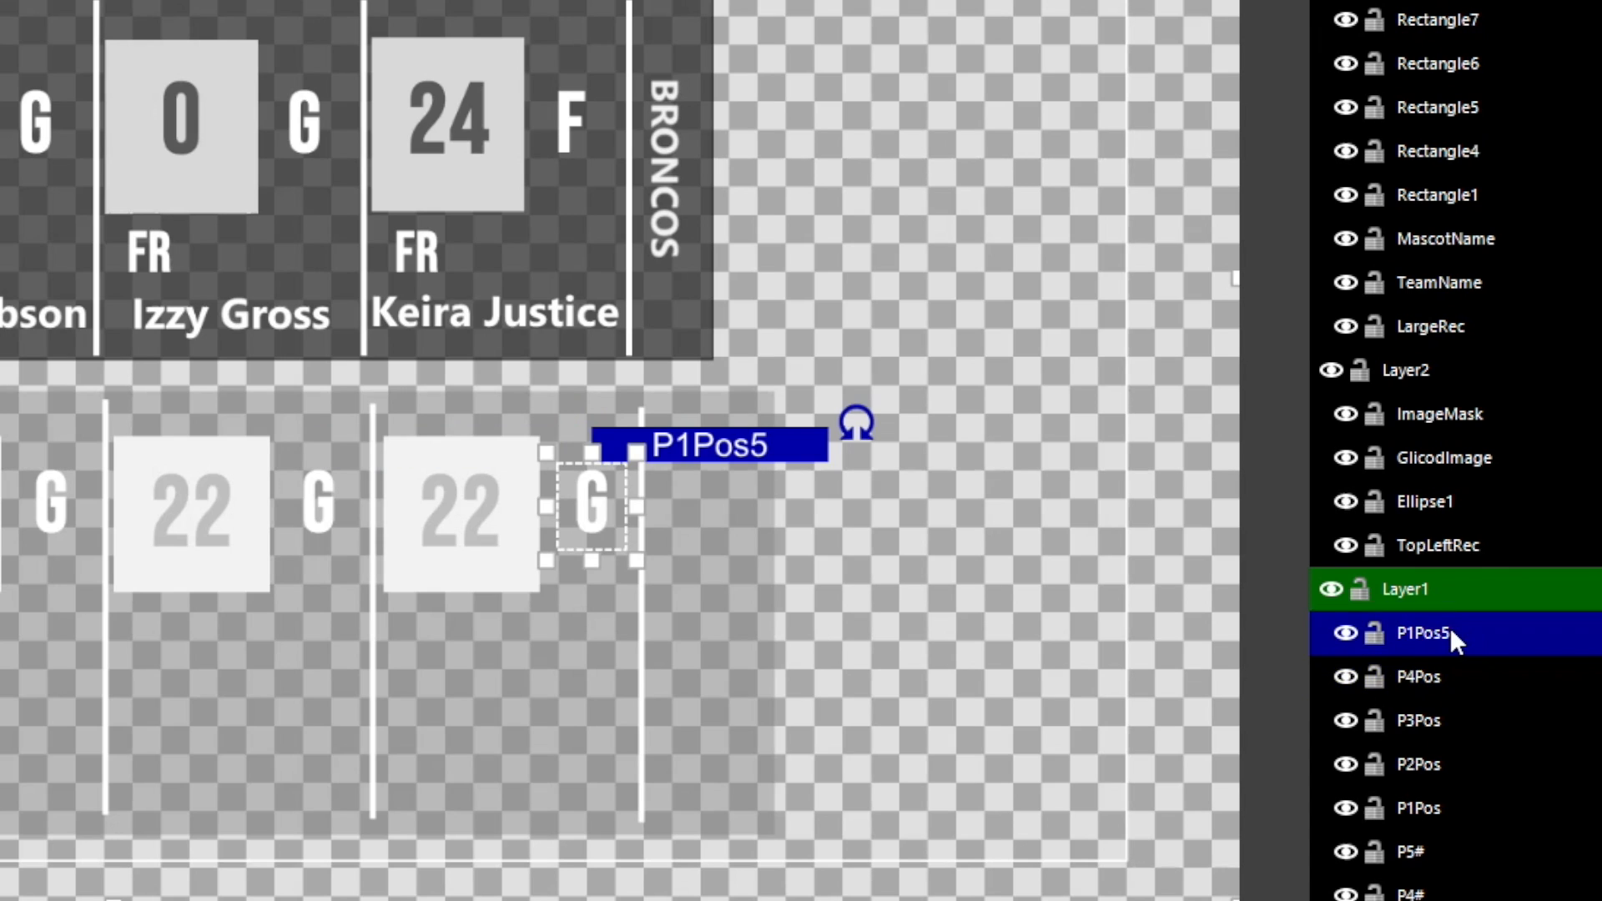
click(1451, 636)
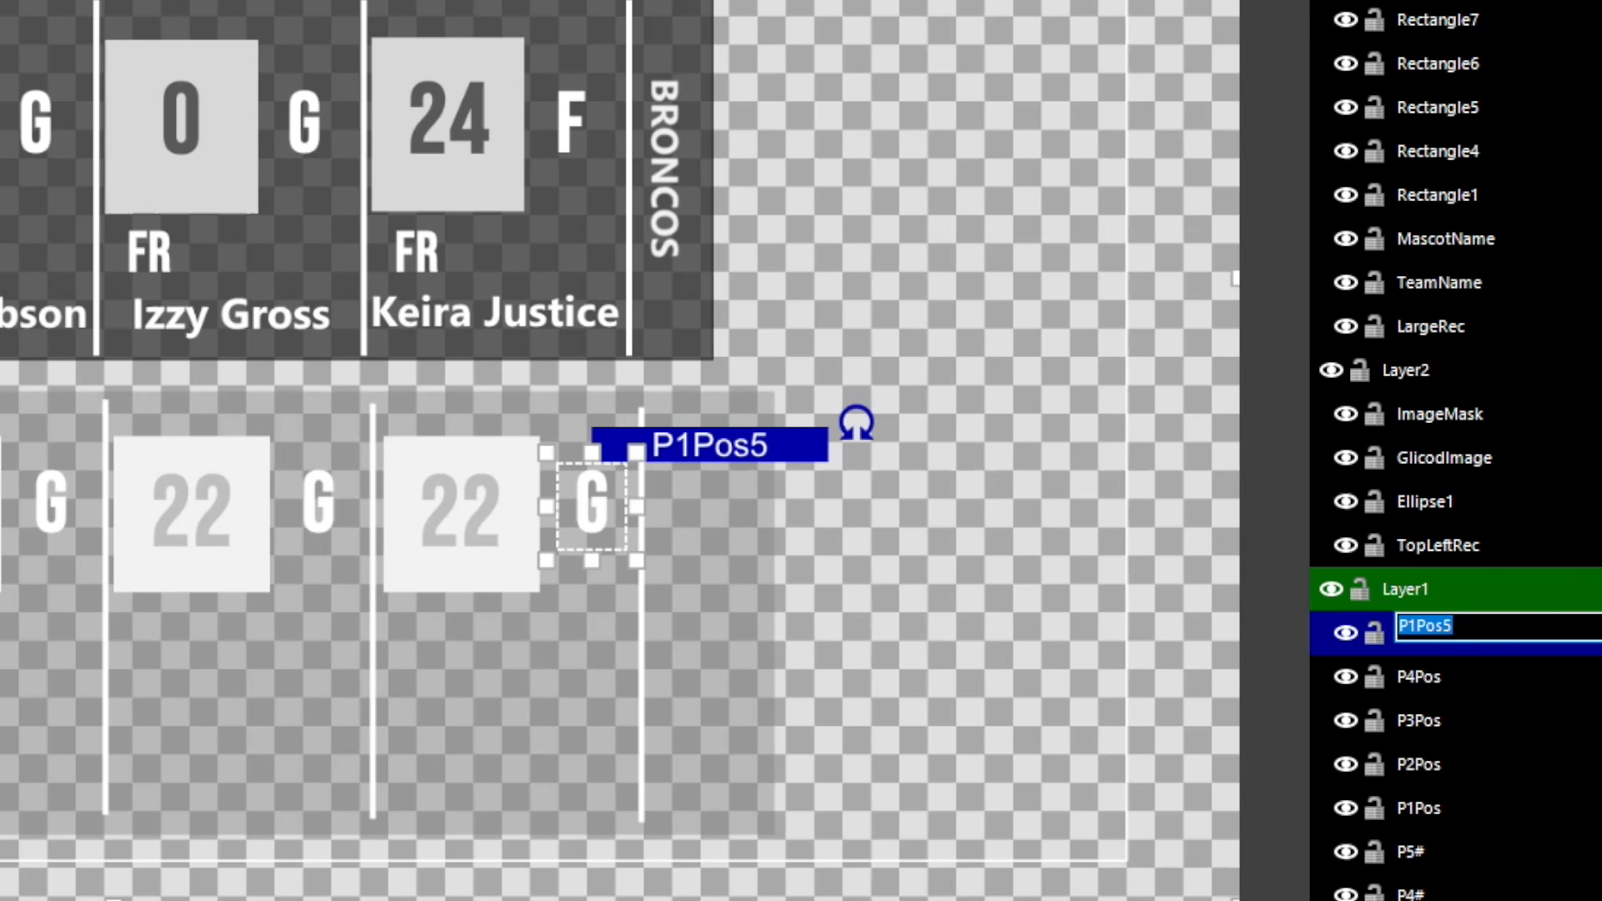
text(P5Pos)
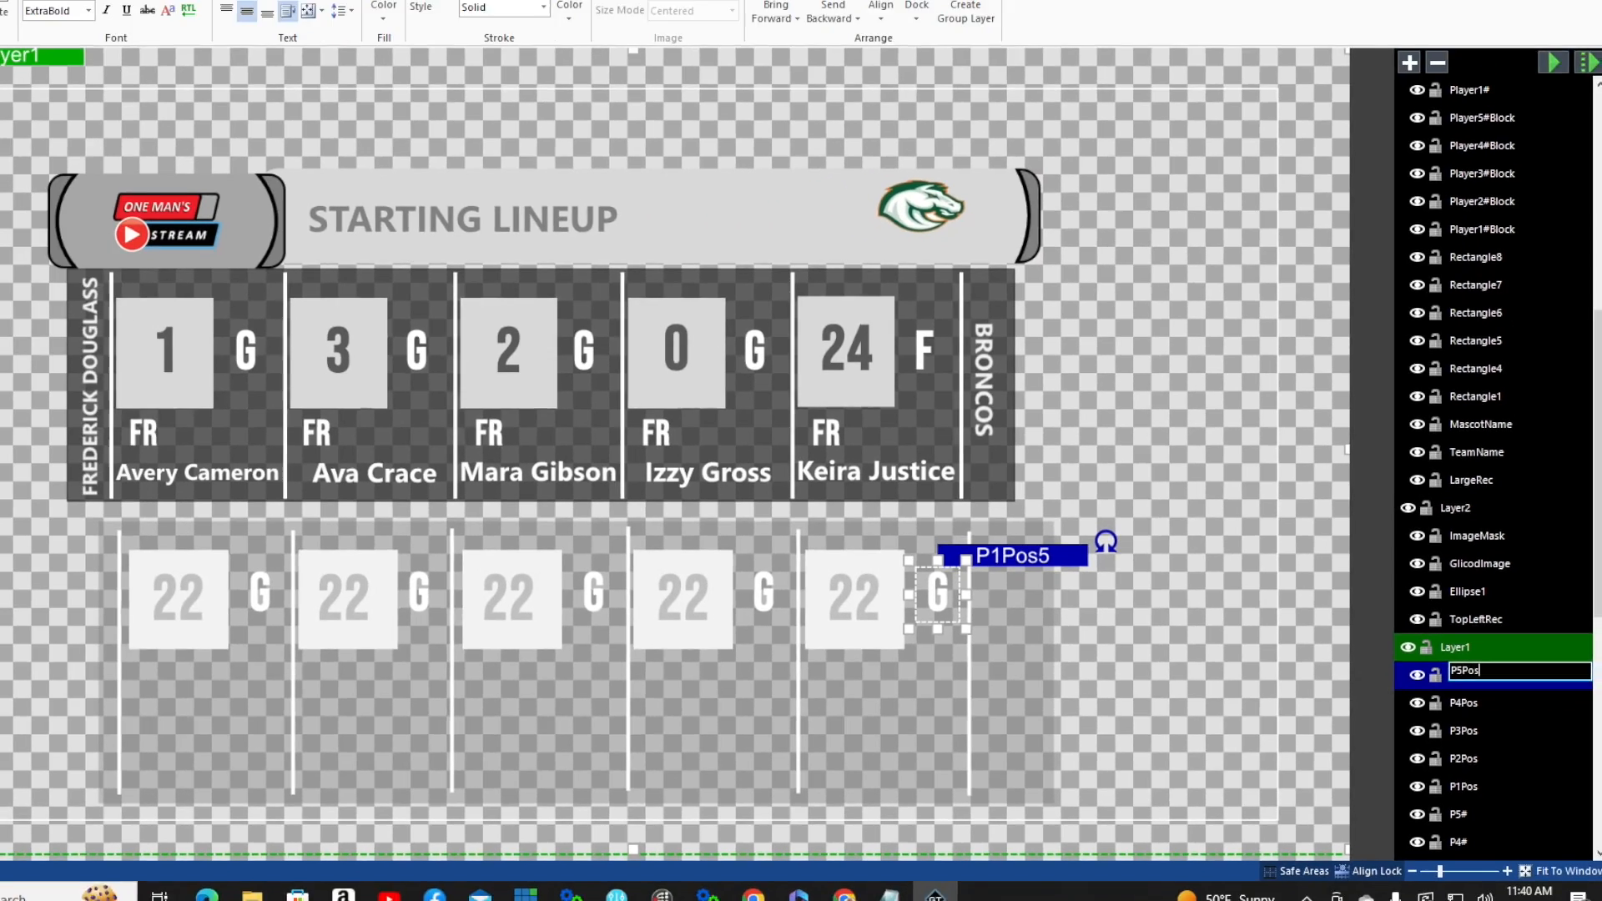
click(1539, 710)
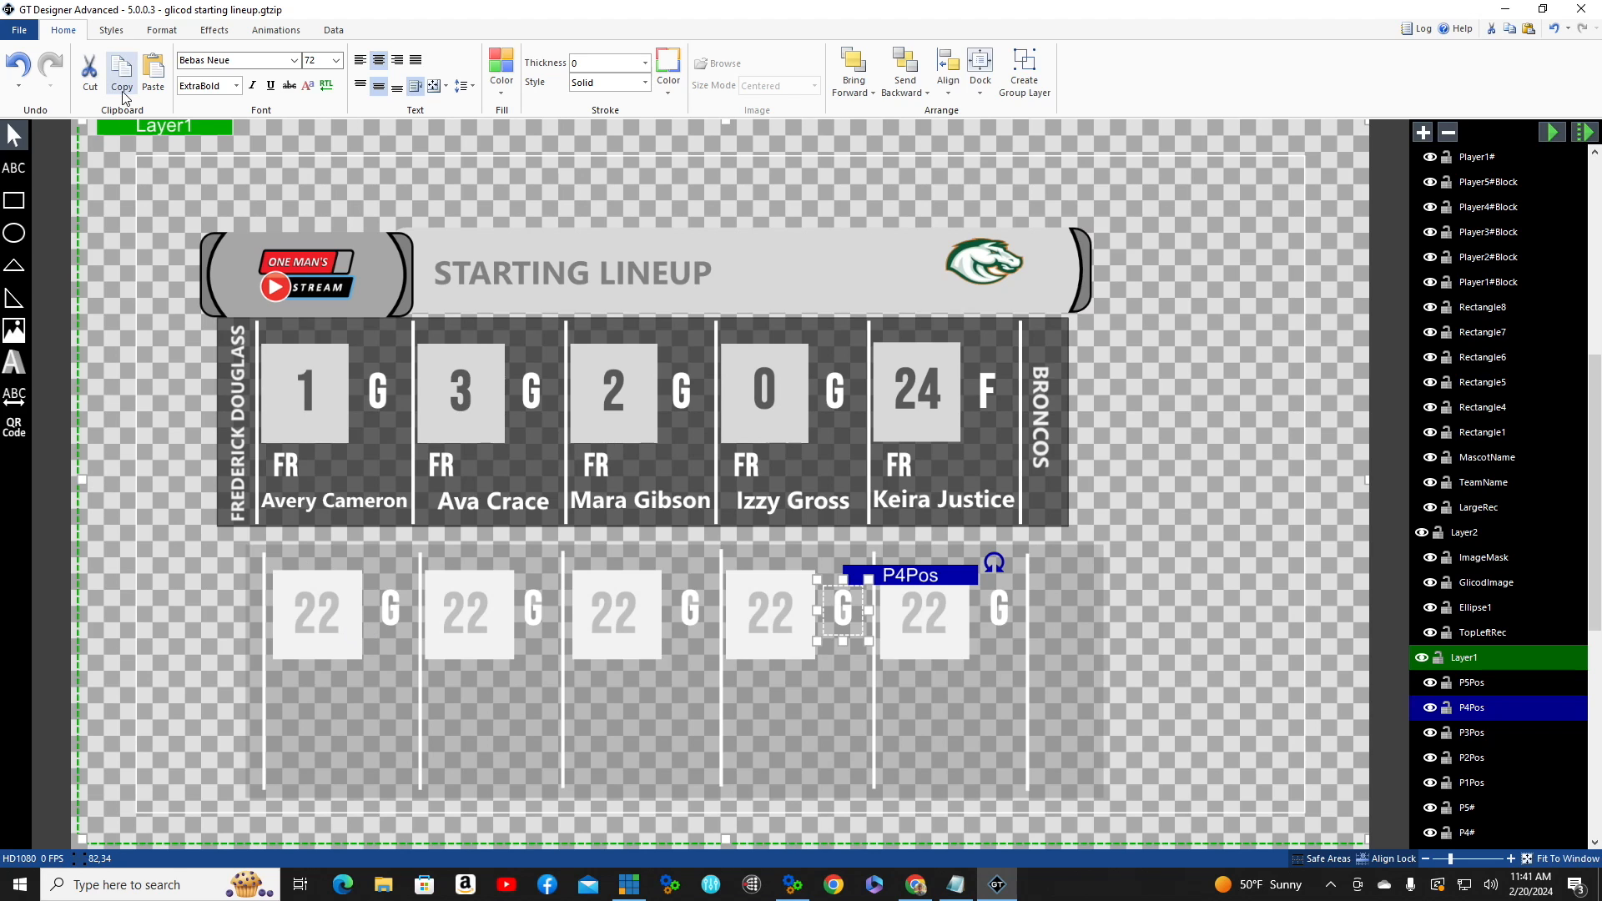
- Add a small text block just below the first column's number square
click(18, 172)
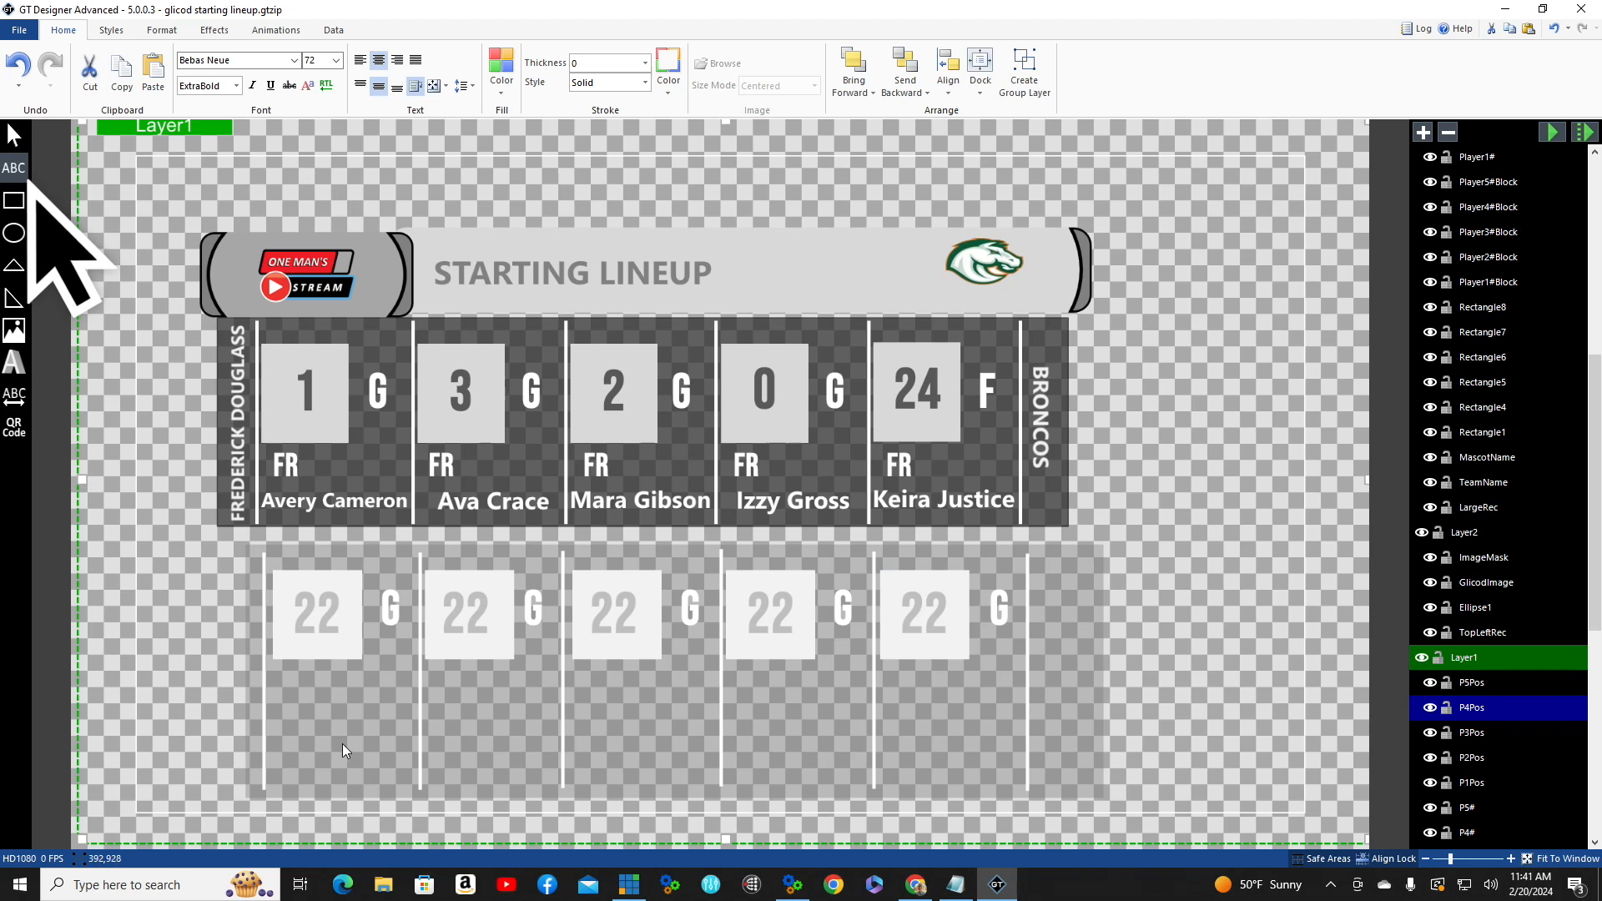
click(284, 673)
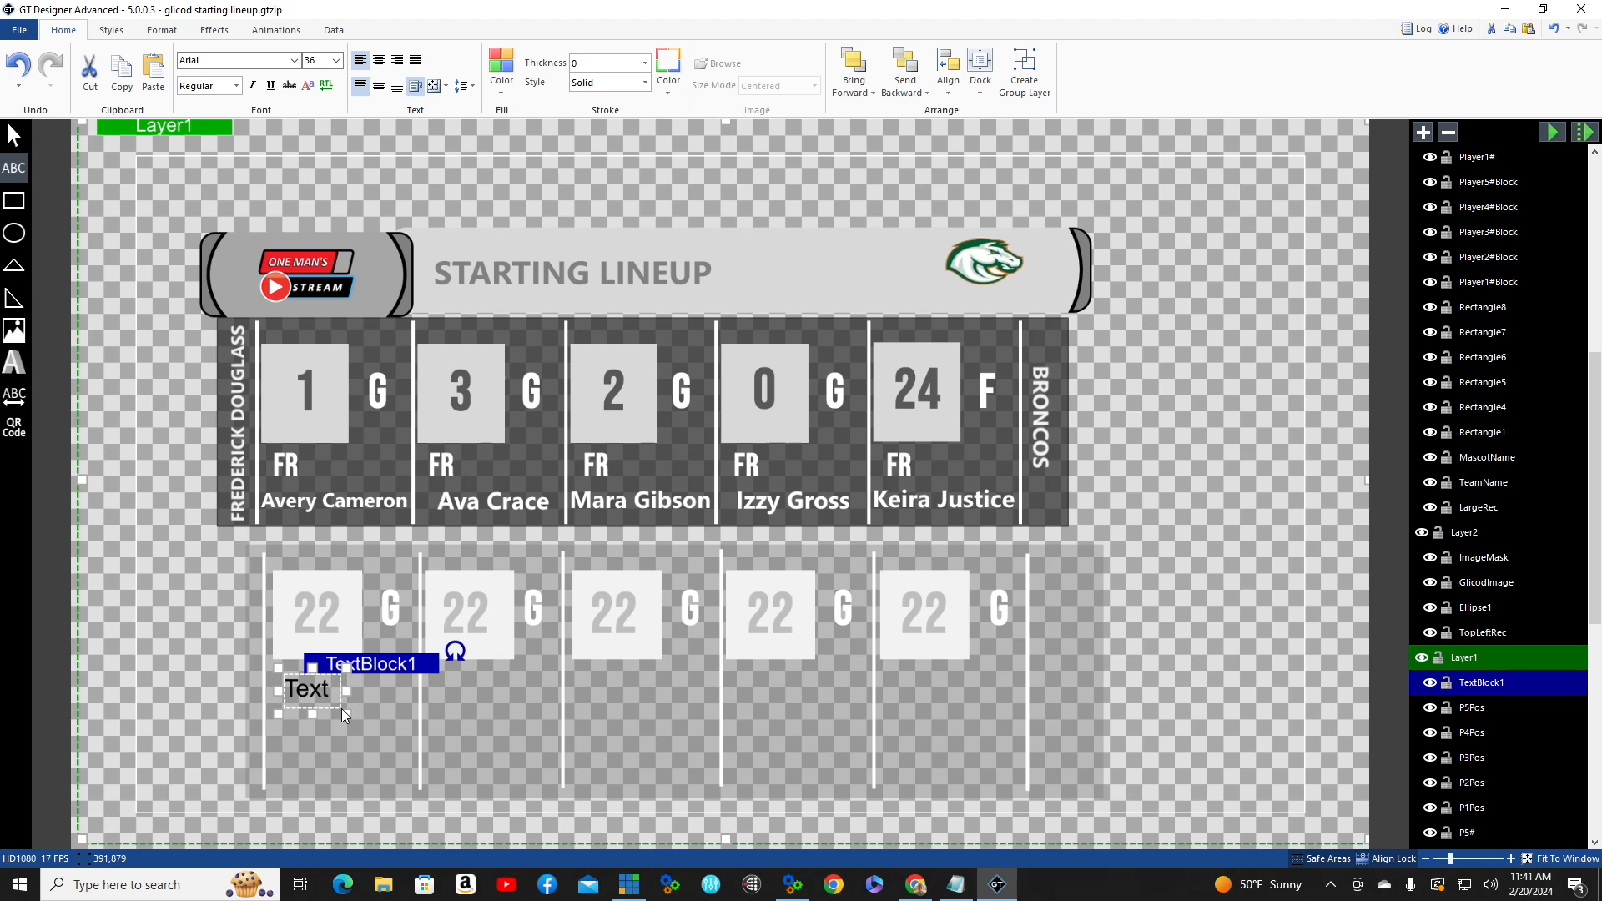
drag(342, 709, 339, 706)
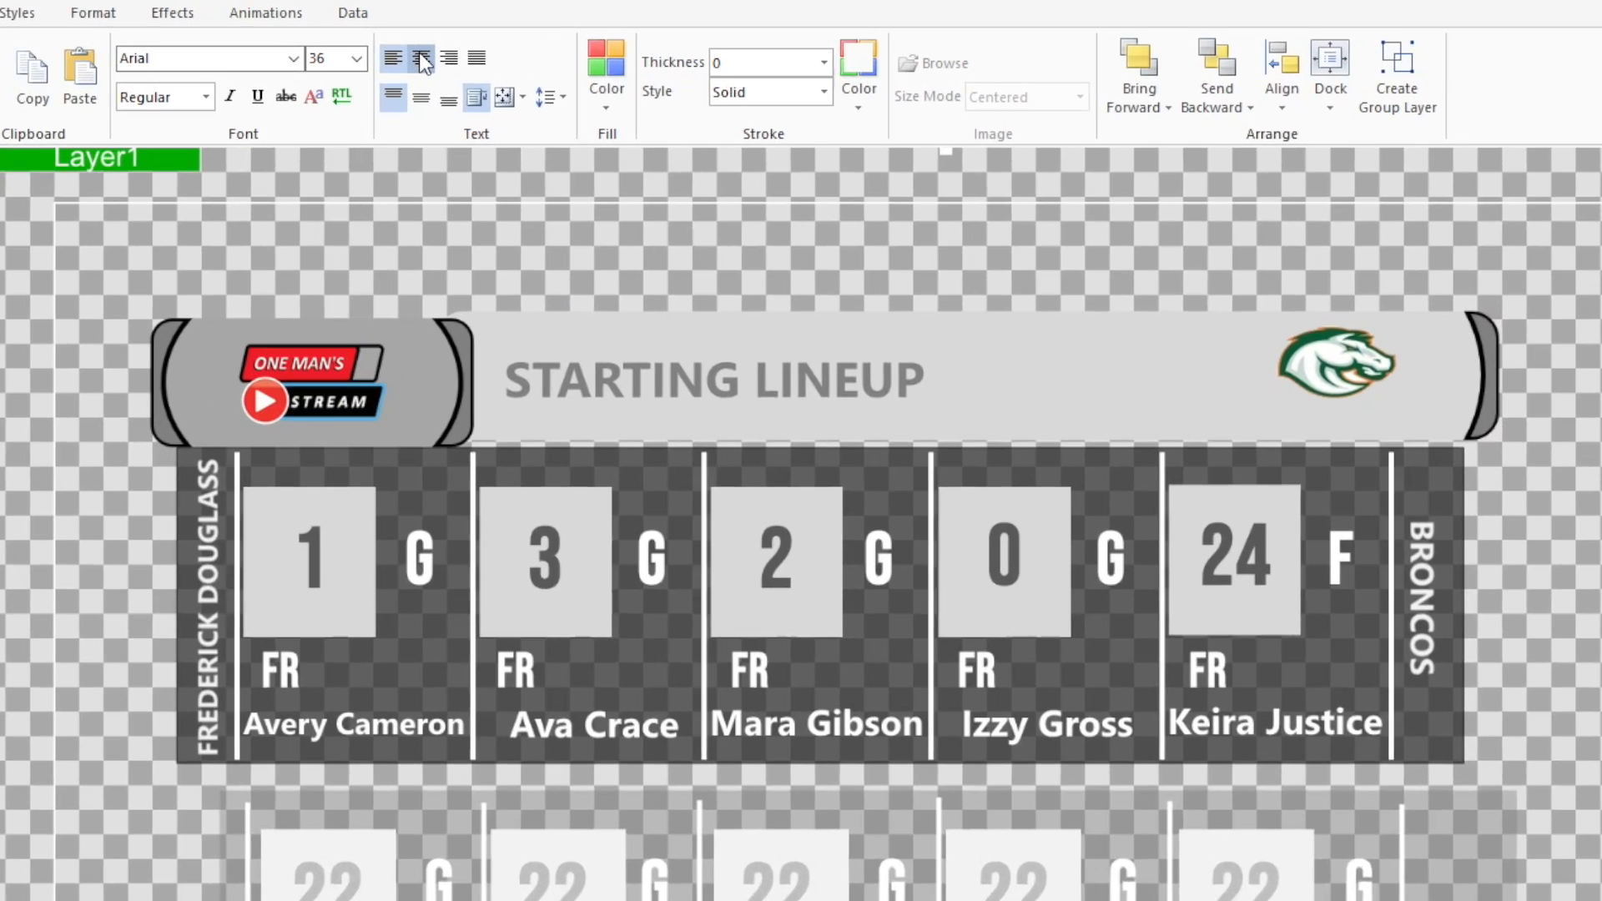
- Centre the new text block's text horizontally and vertically and fill it with white
click(422, 59)
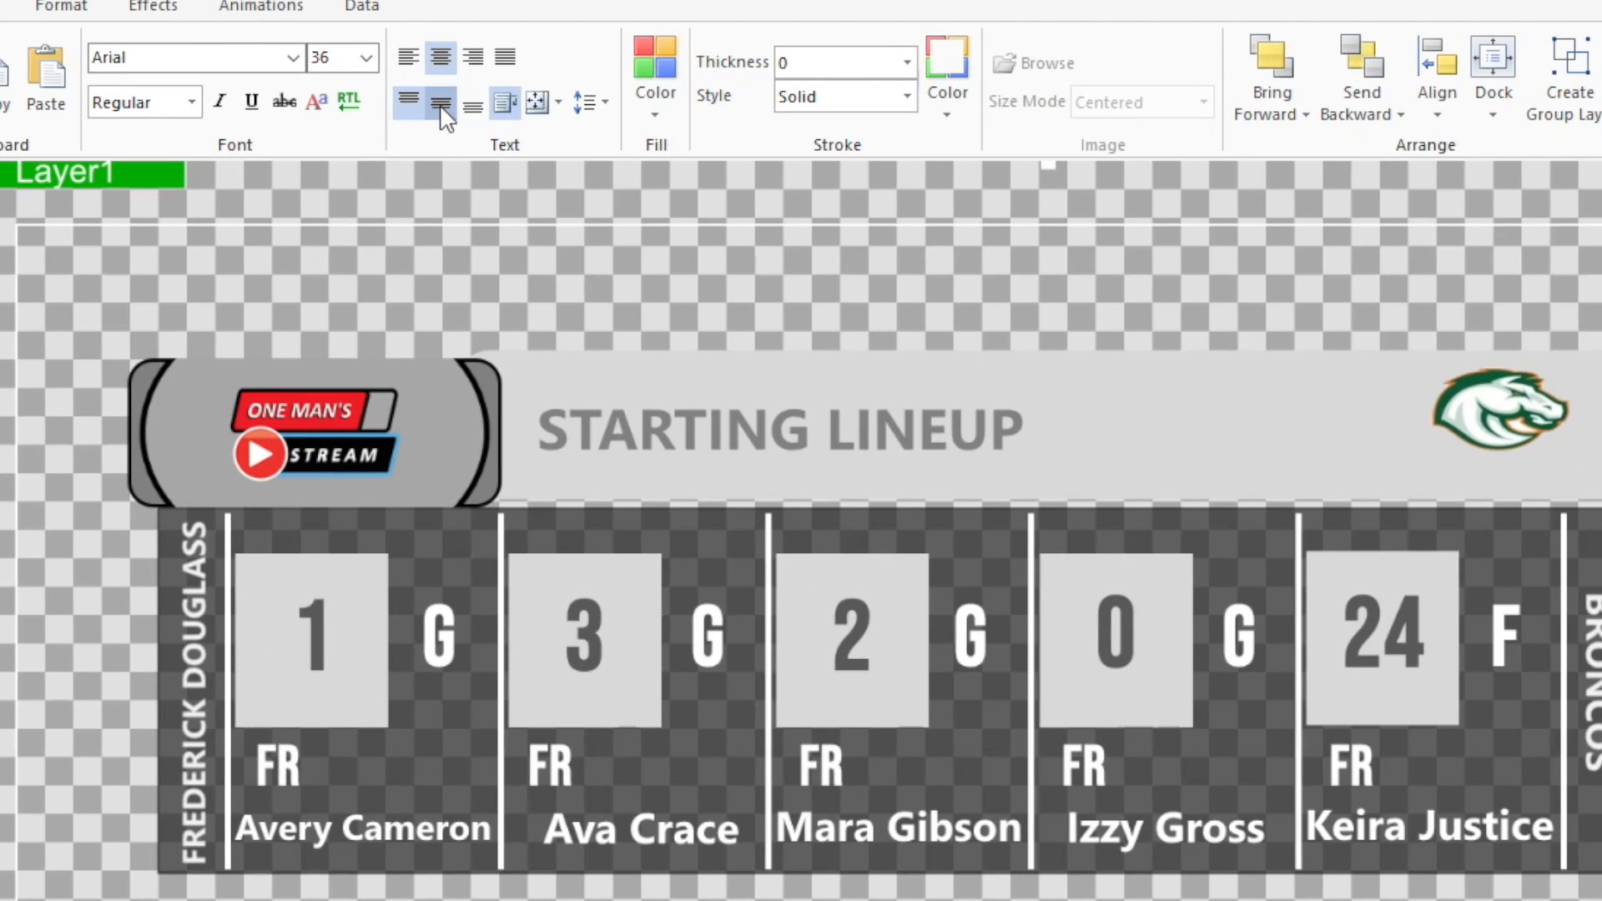
click(441, 105)
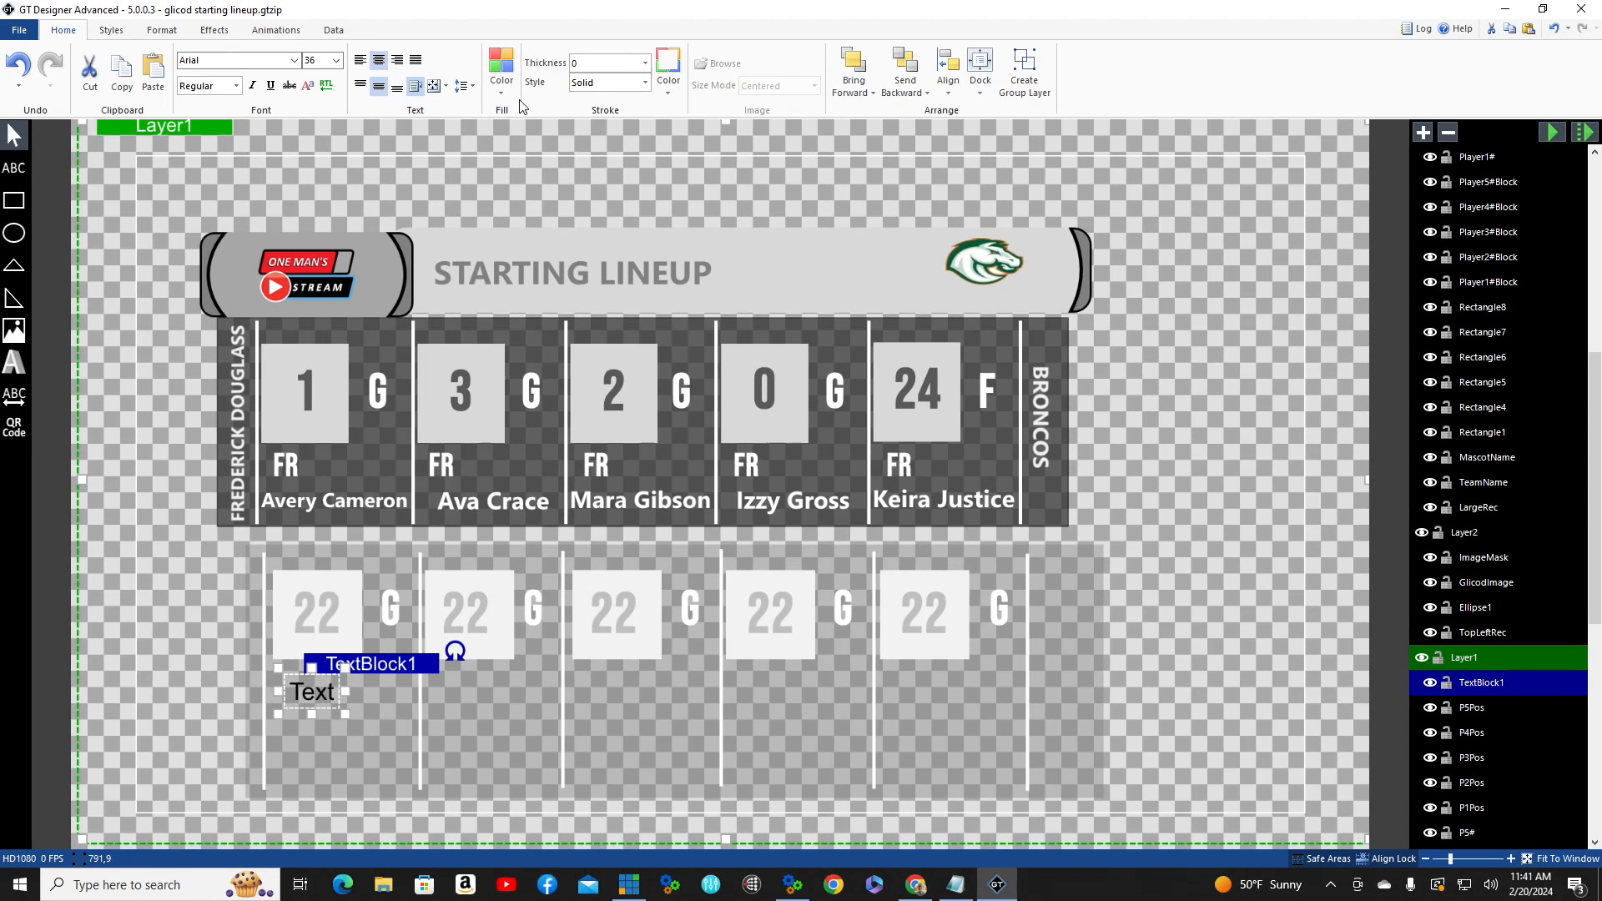
click(503, 88)
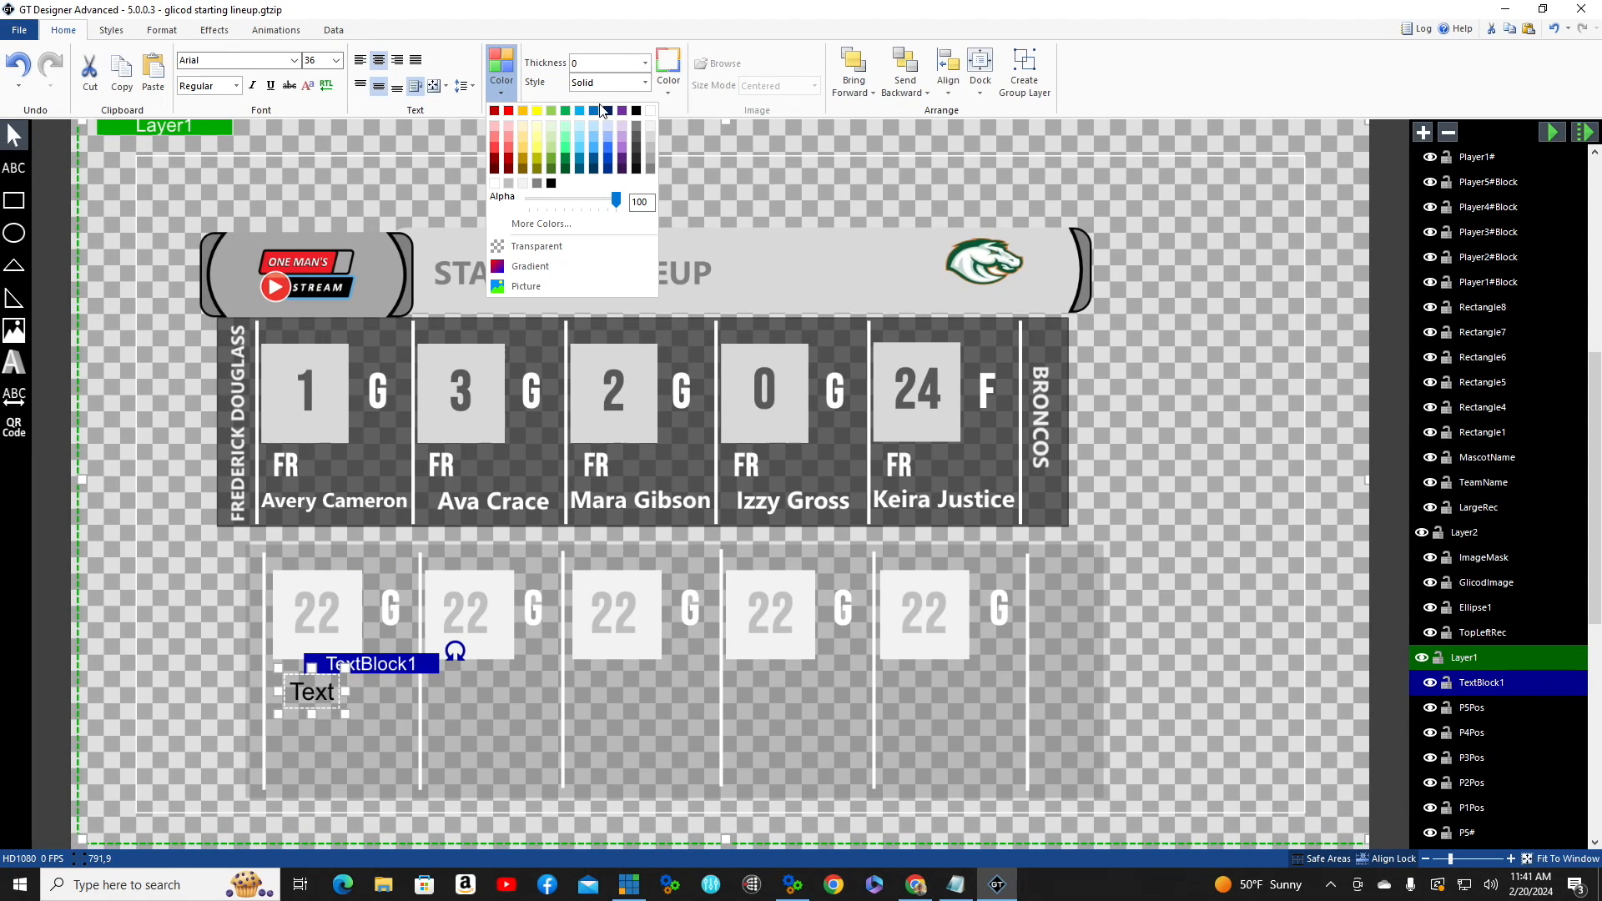
click(650, 111)
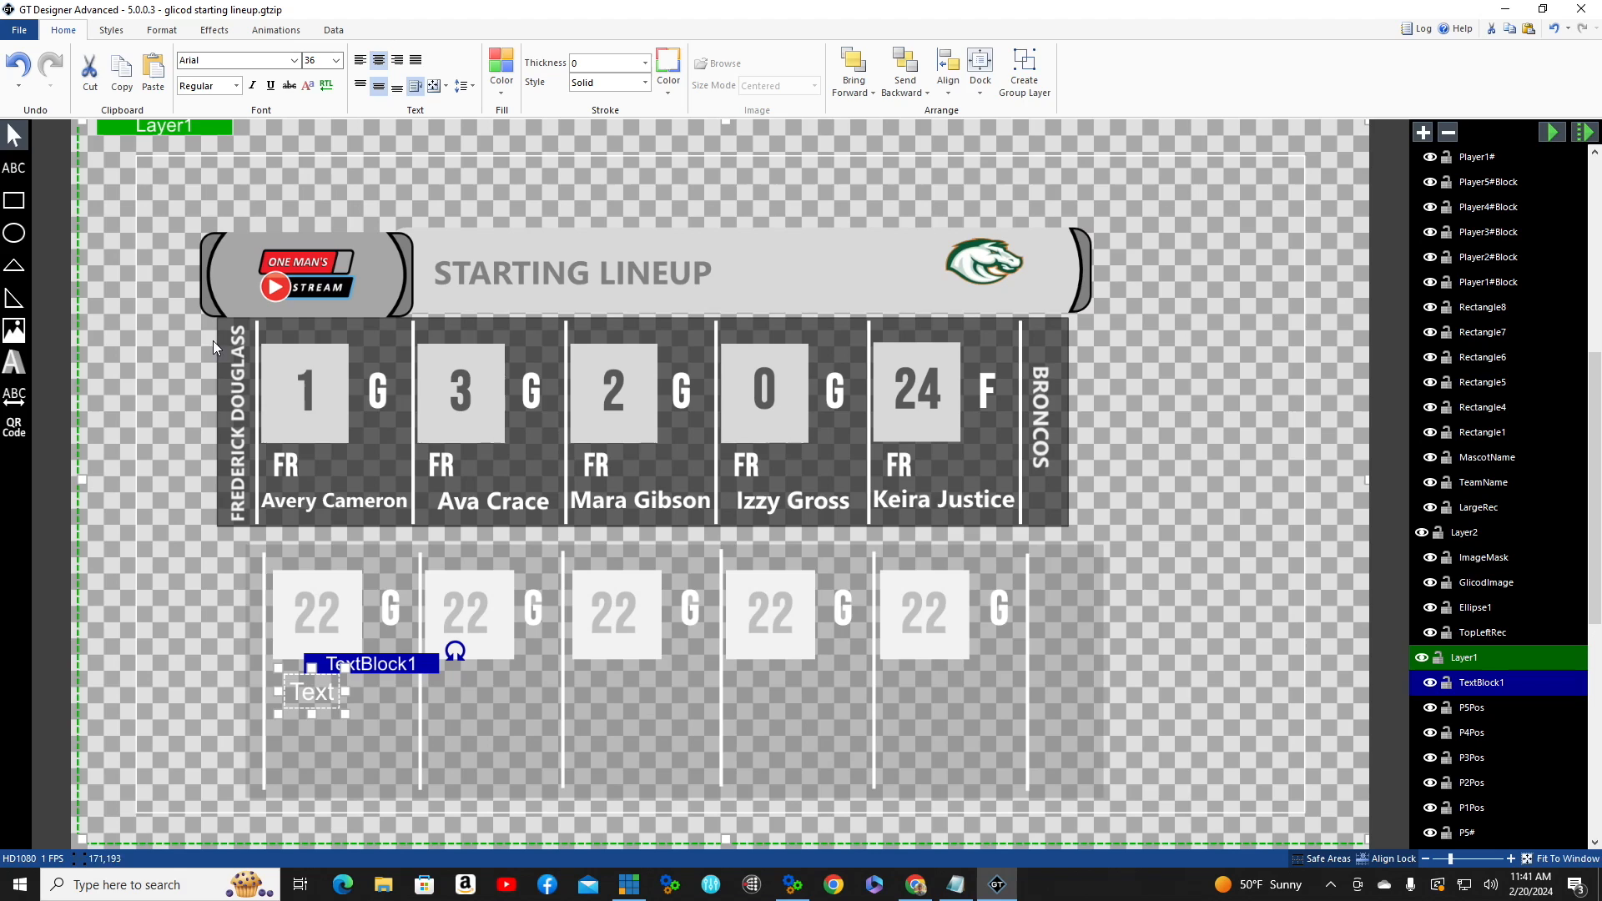
- Change the block's text to JR and set its font to Bebas Neue ExtraBold
double_click(307, 692)
text(J)
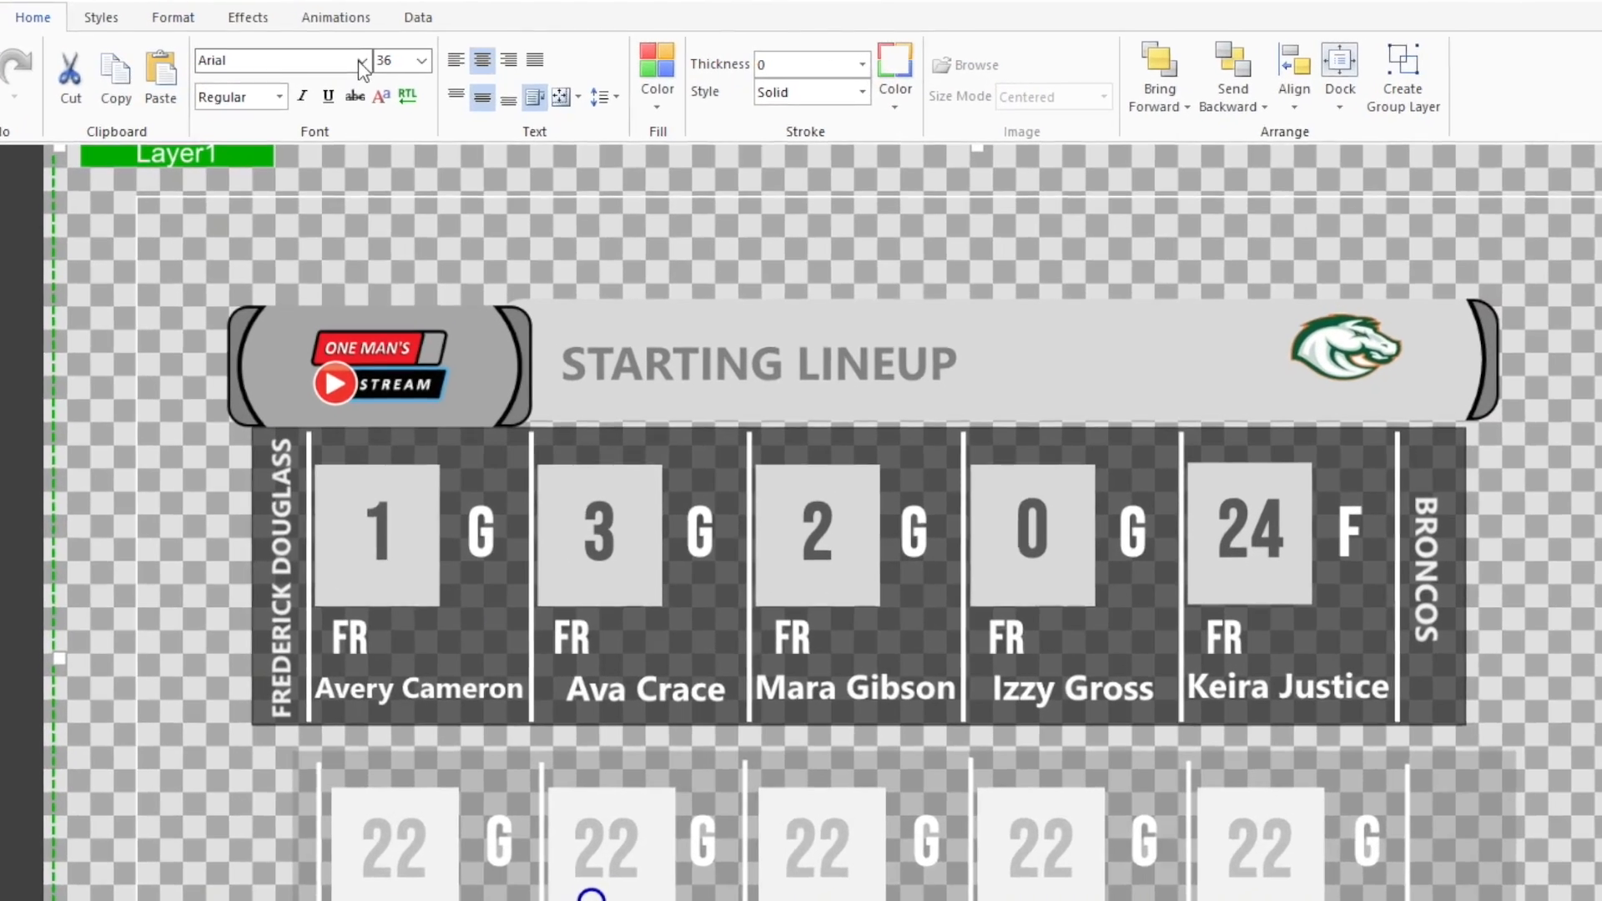
click(294, 60)
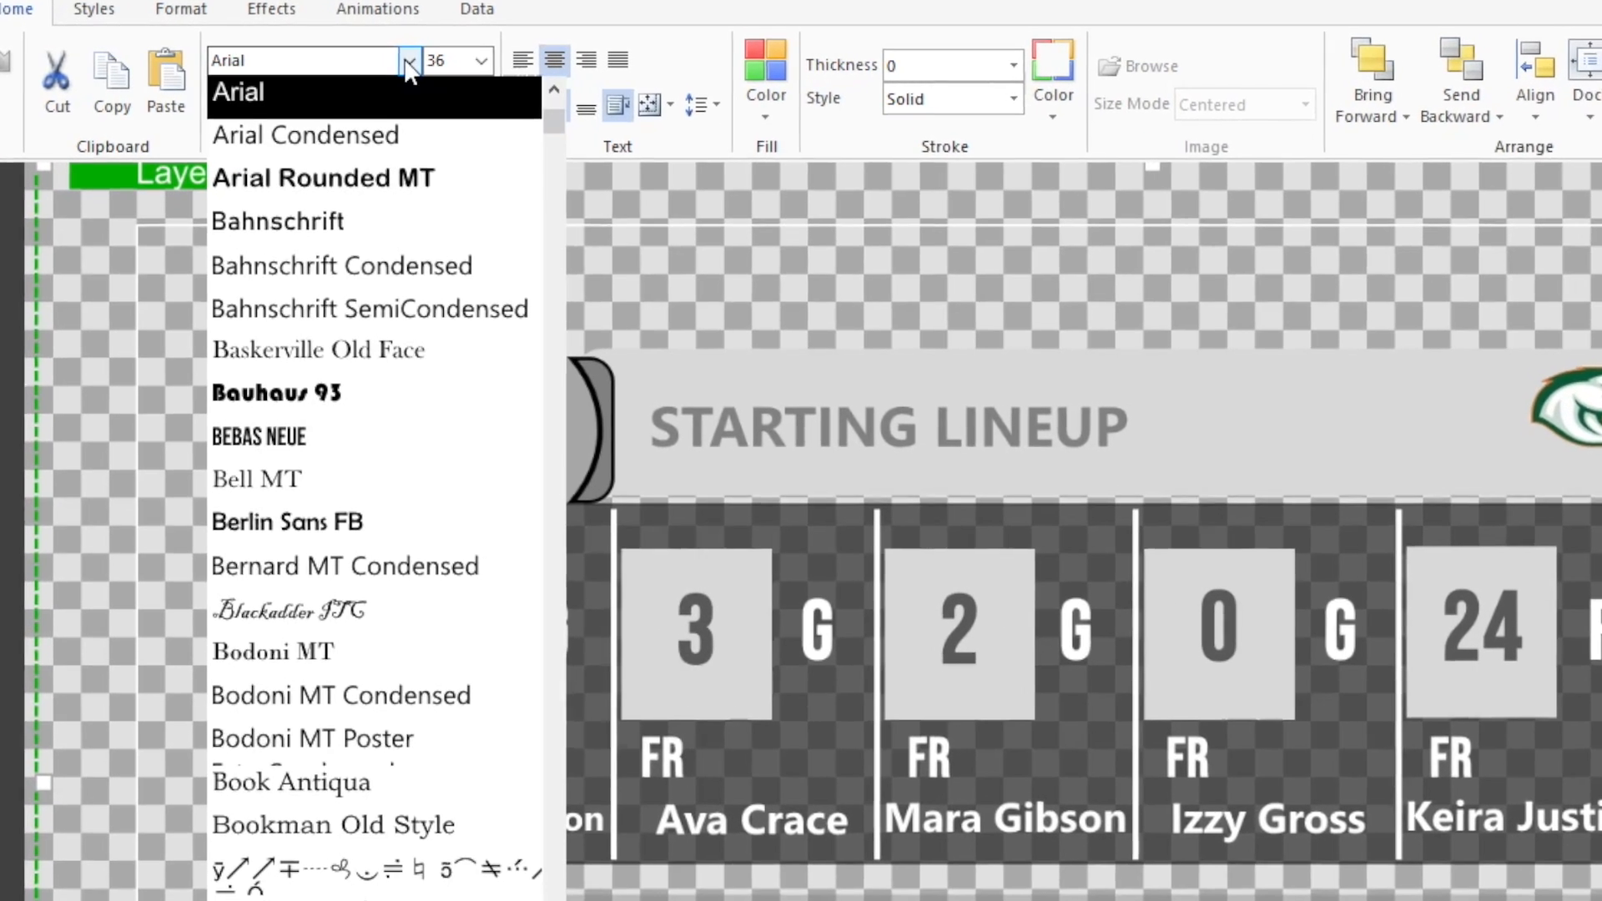
click(355, 438)
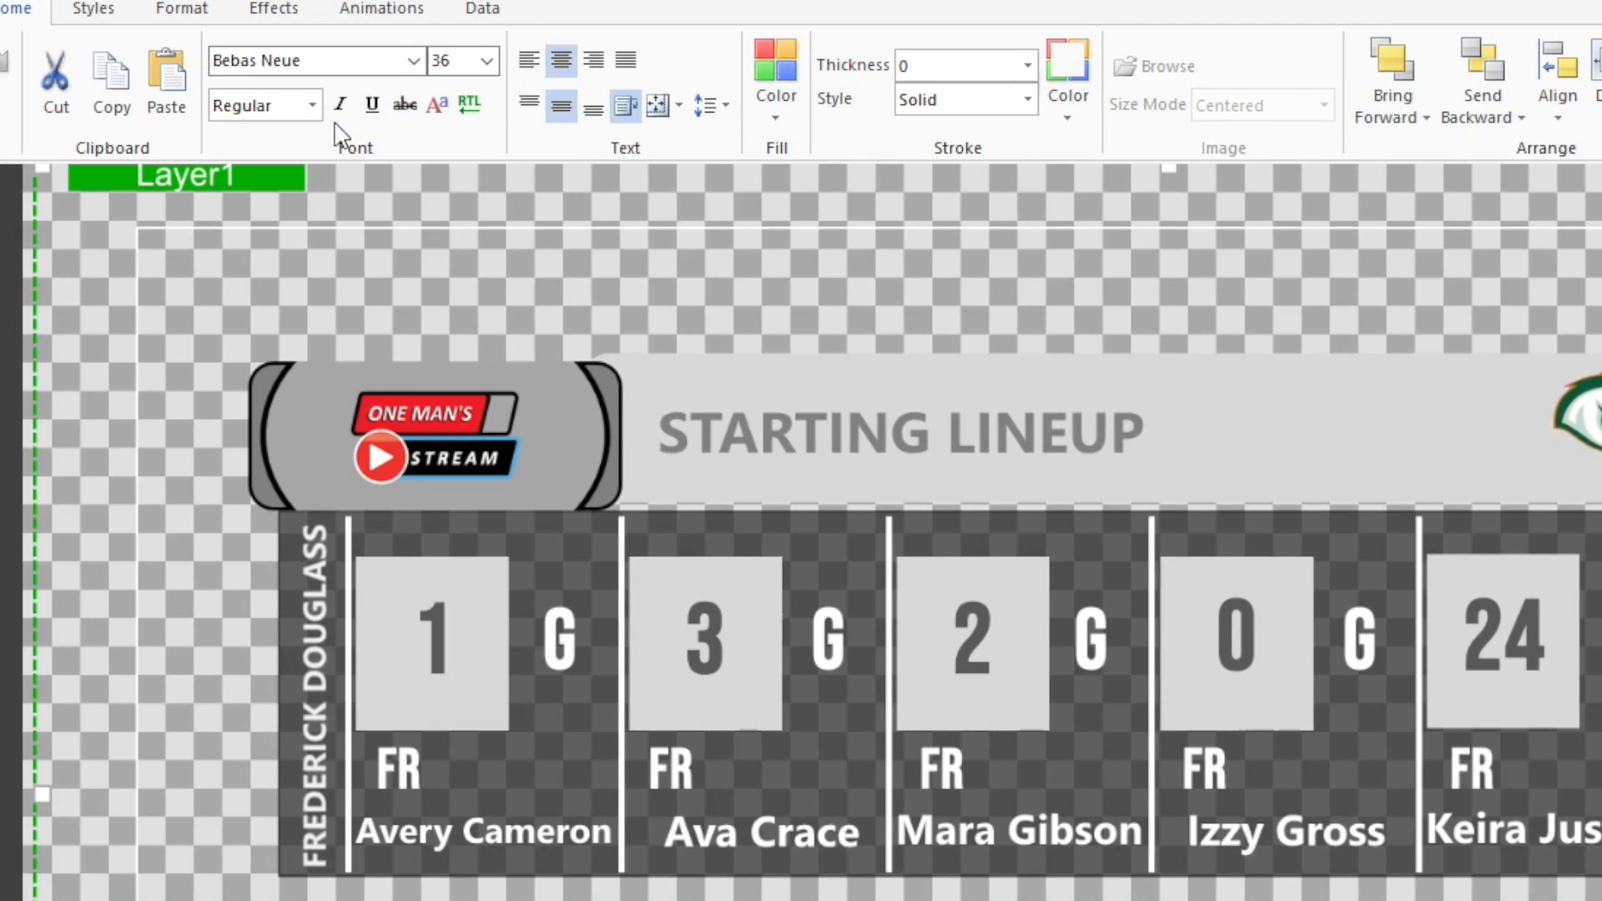
click(312, 105)
scroll(254, 334, down, 2)
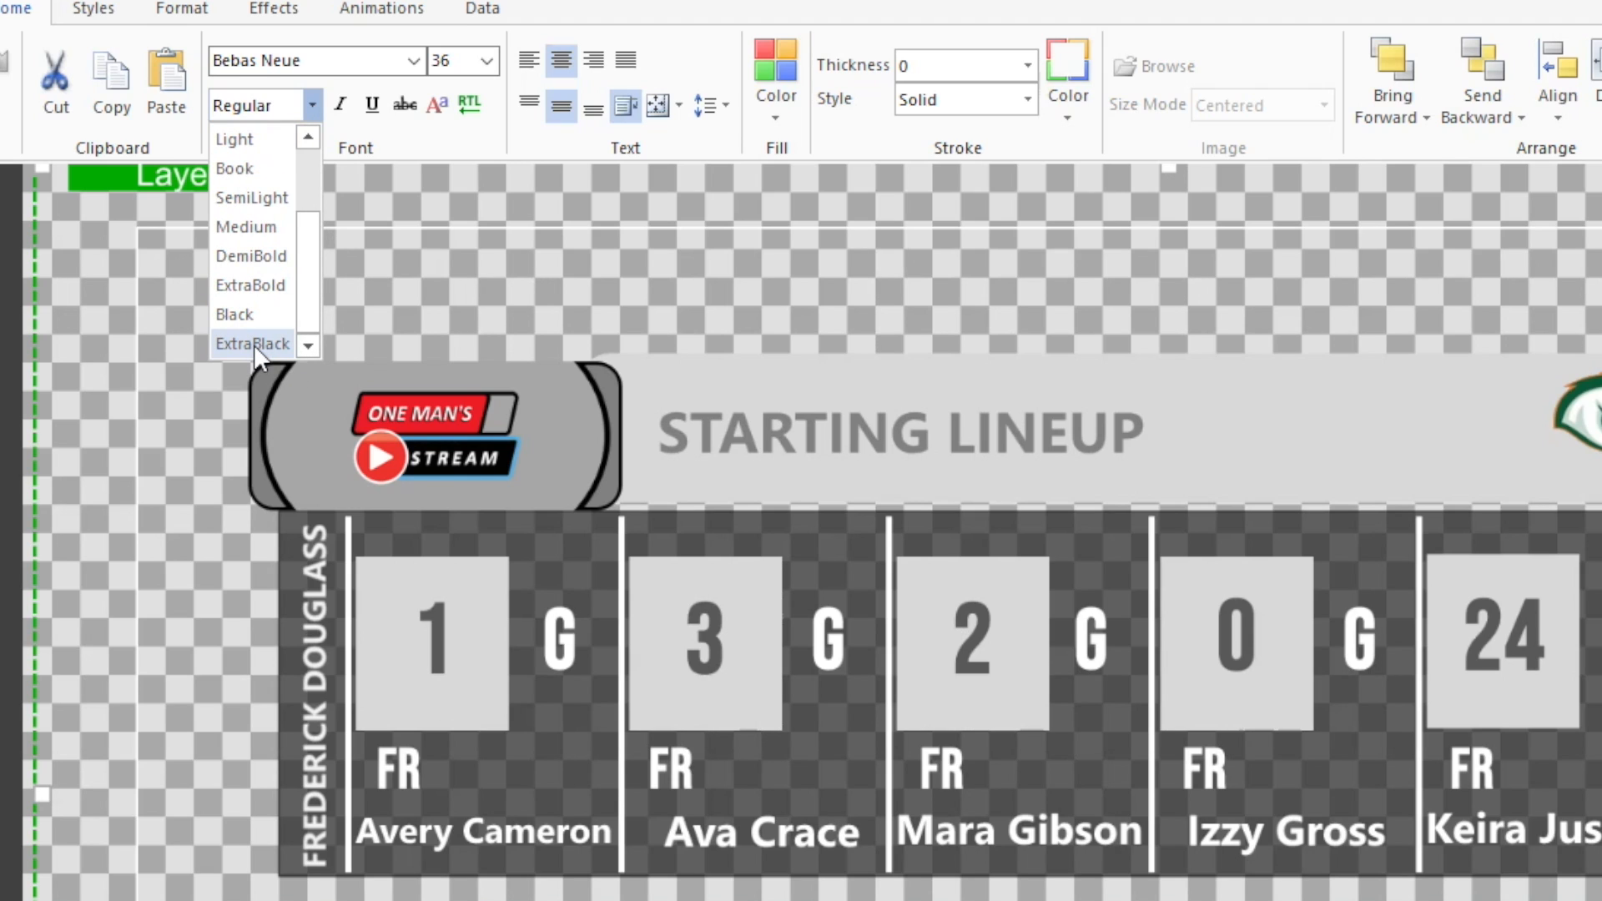
click(254, 284)
- Set the JR text's font size to 48
click(496, 60)
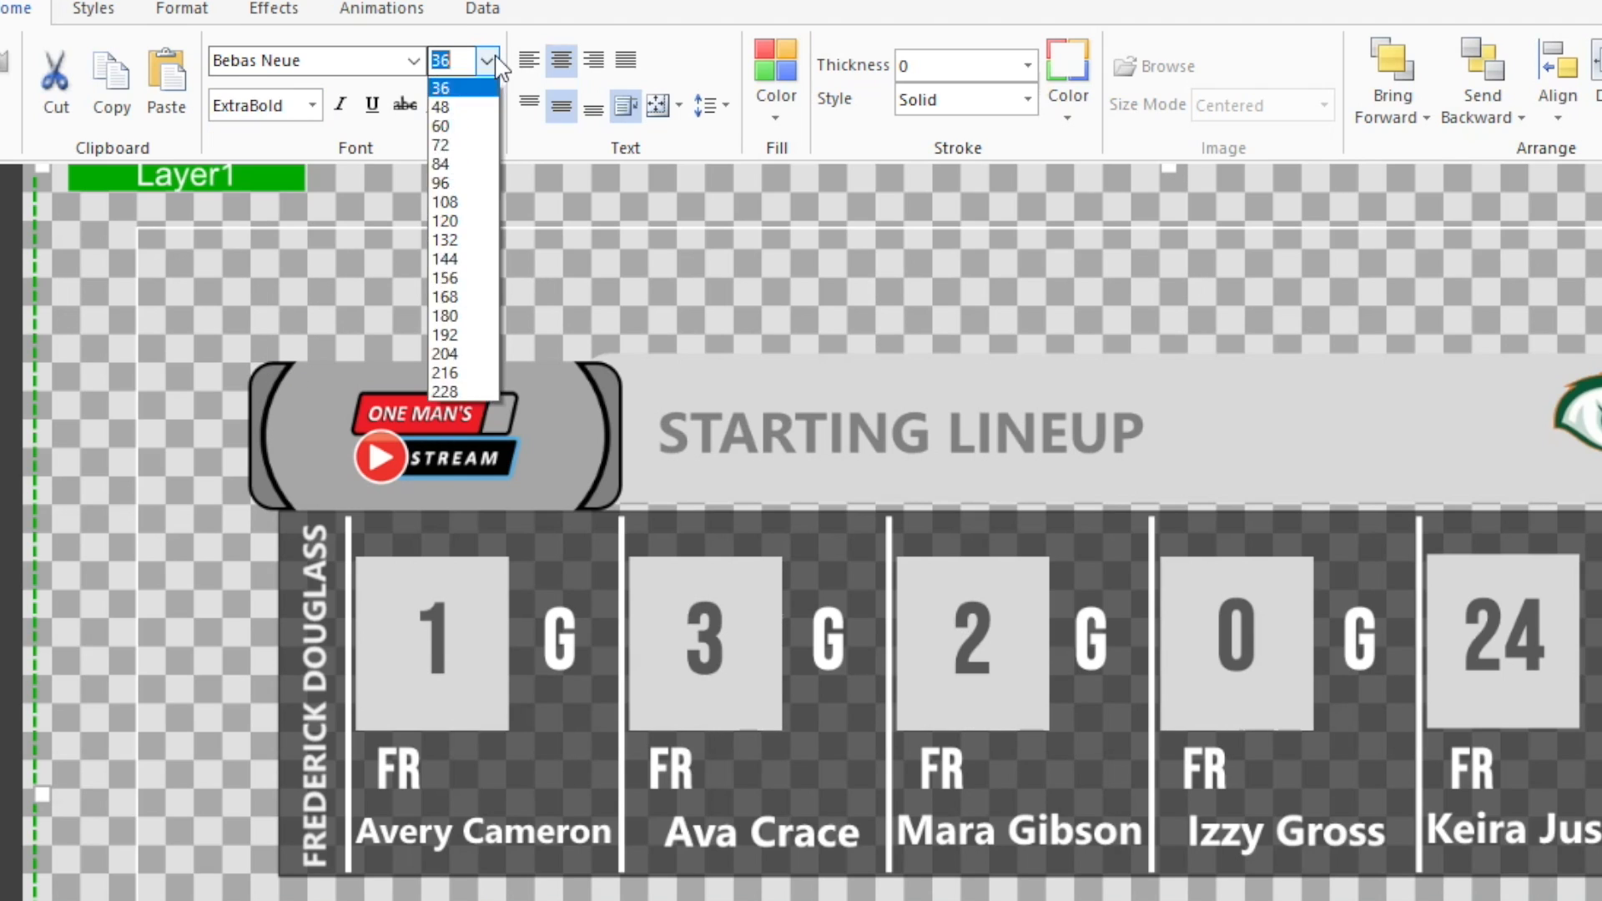
click(472, 369)
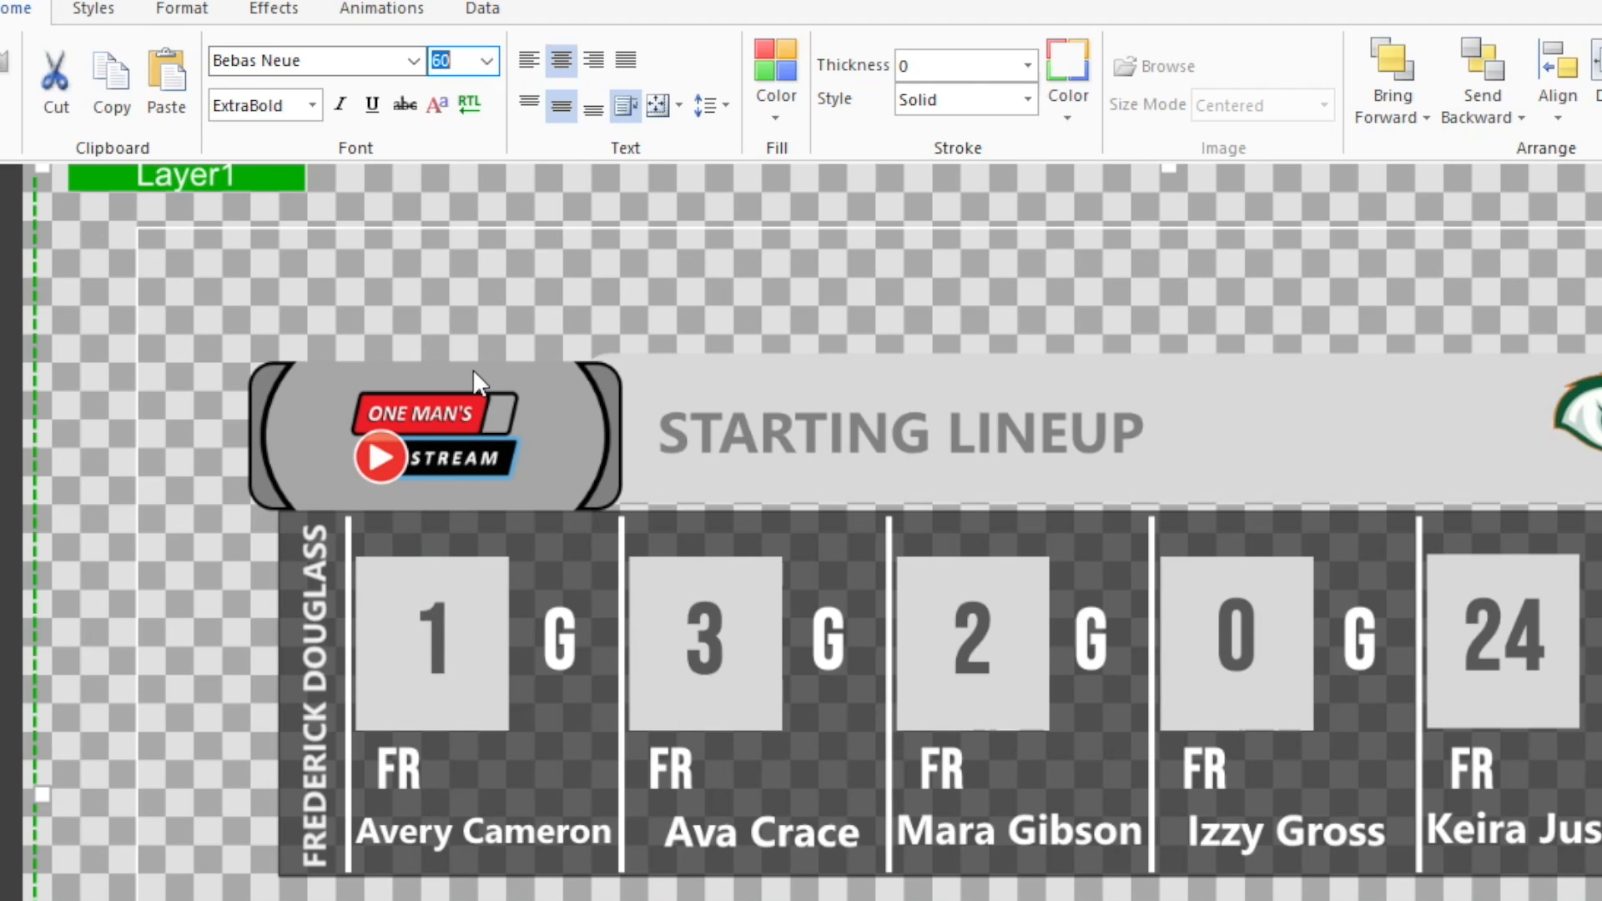
click(487, 61)
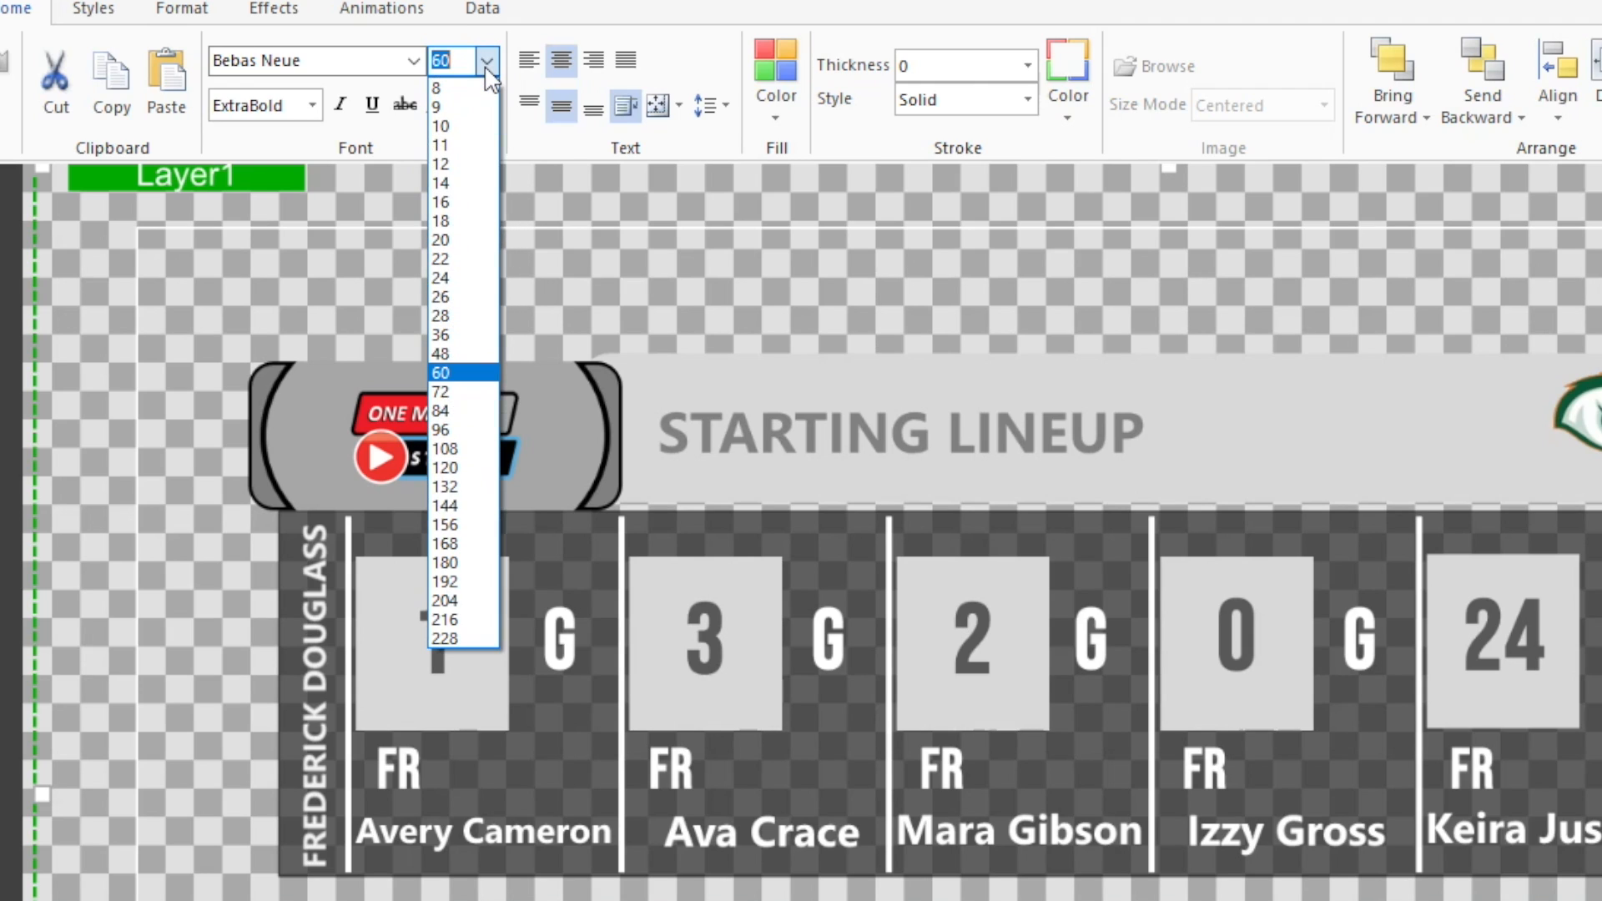
click(472, 354)
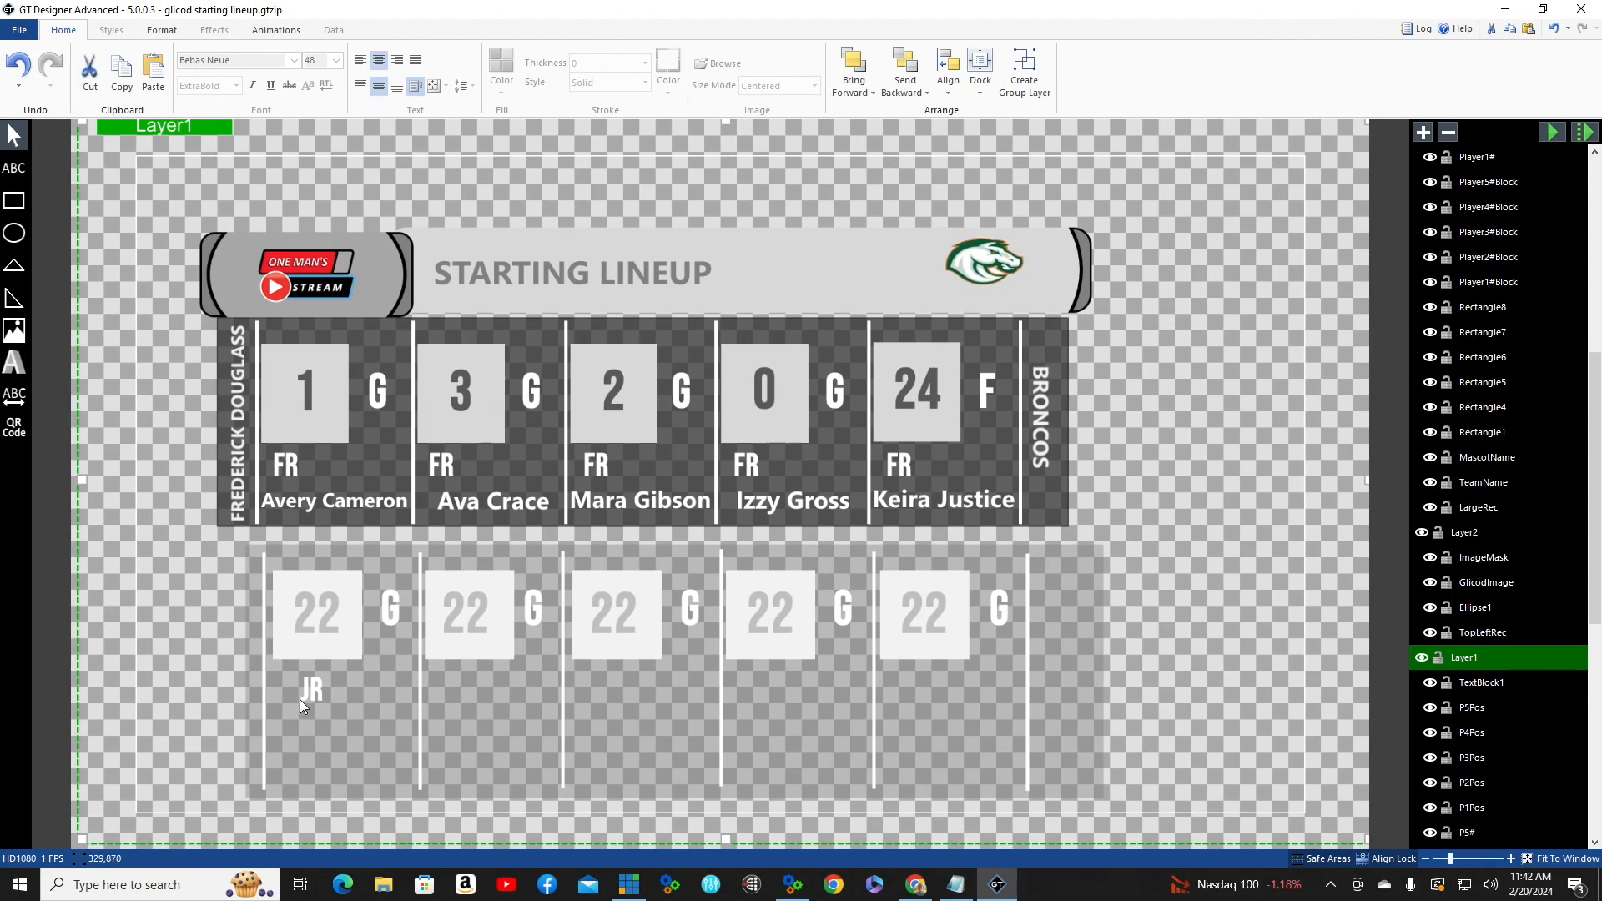
- Nudge the JR text block left toward the first column's divider, below the number square
click(315, 689)
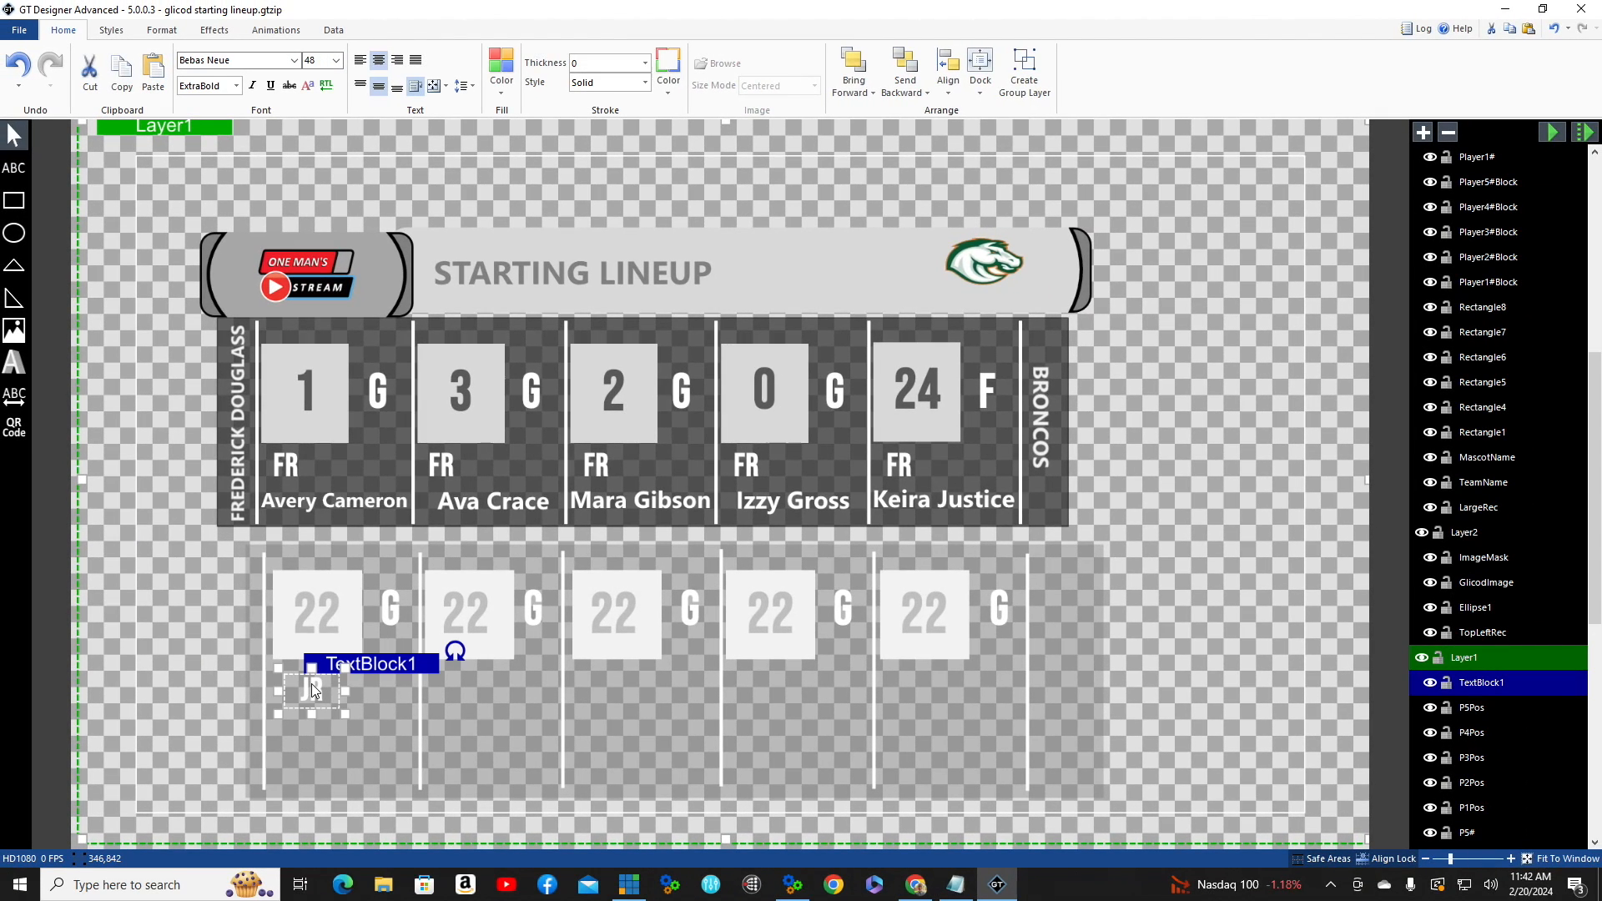
key(Left)
key(Left)
key(Left)
key(Left)
key(Left)
key(Left)
key(Left)
key(Left)
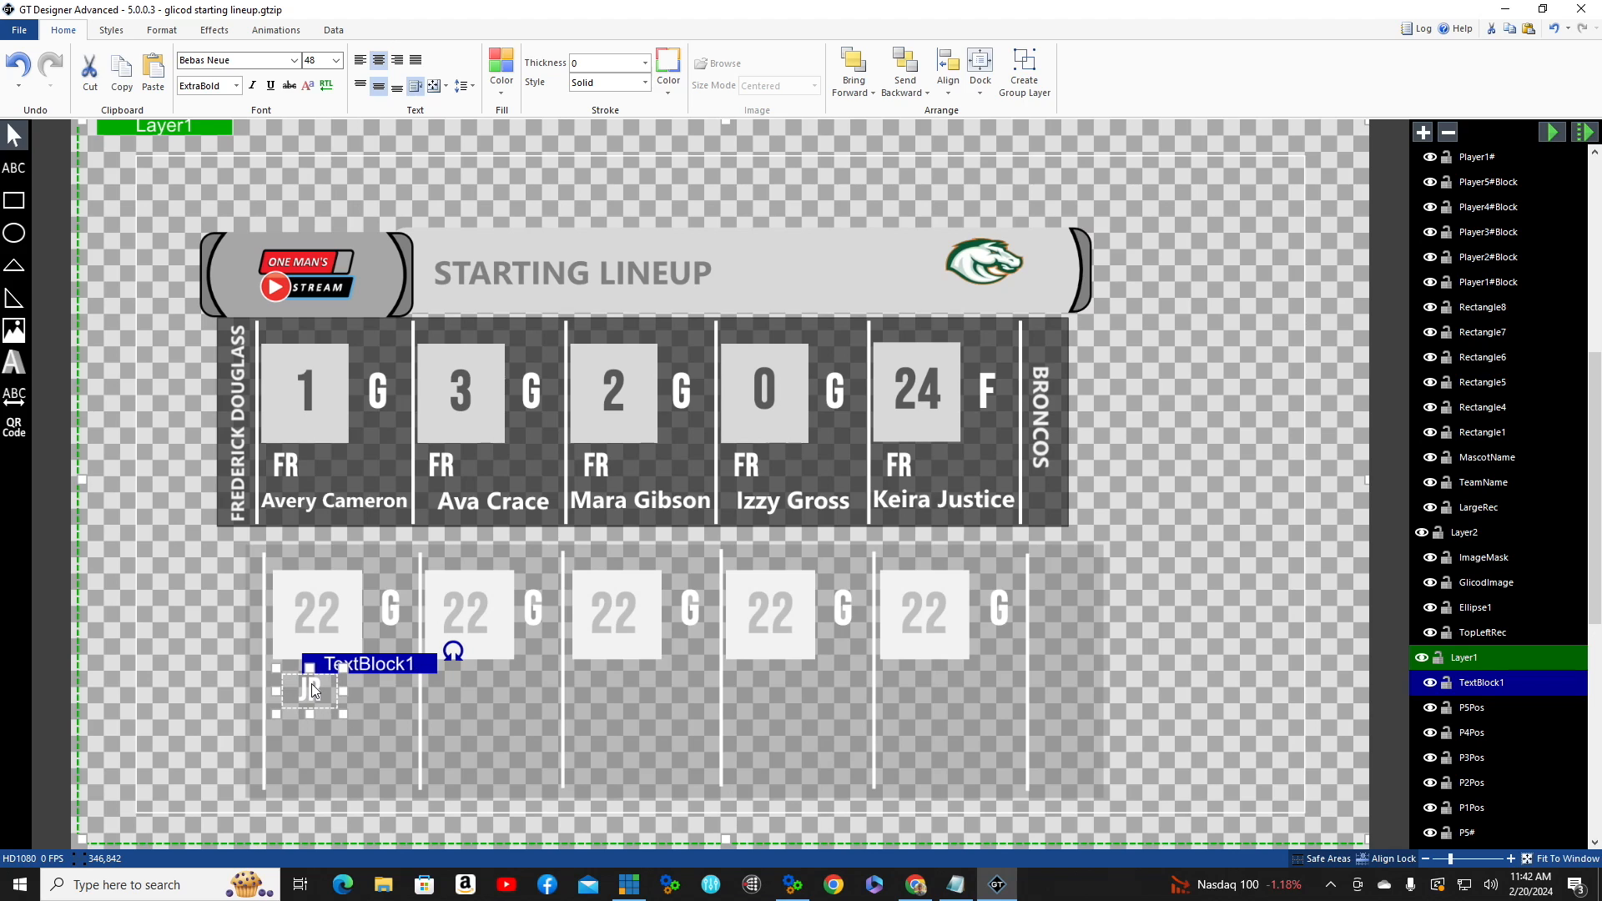
key(Left)
key(Left)
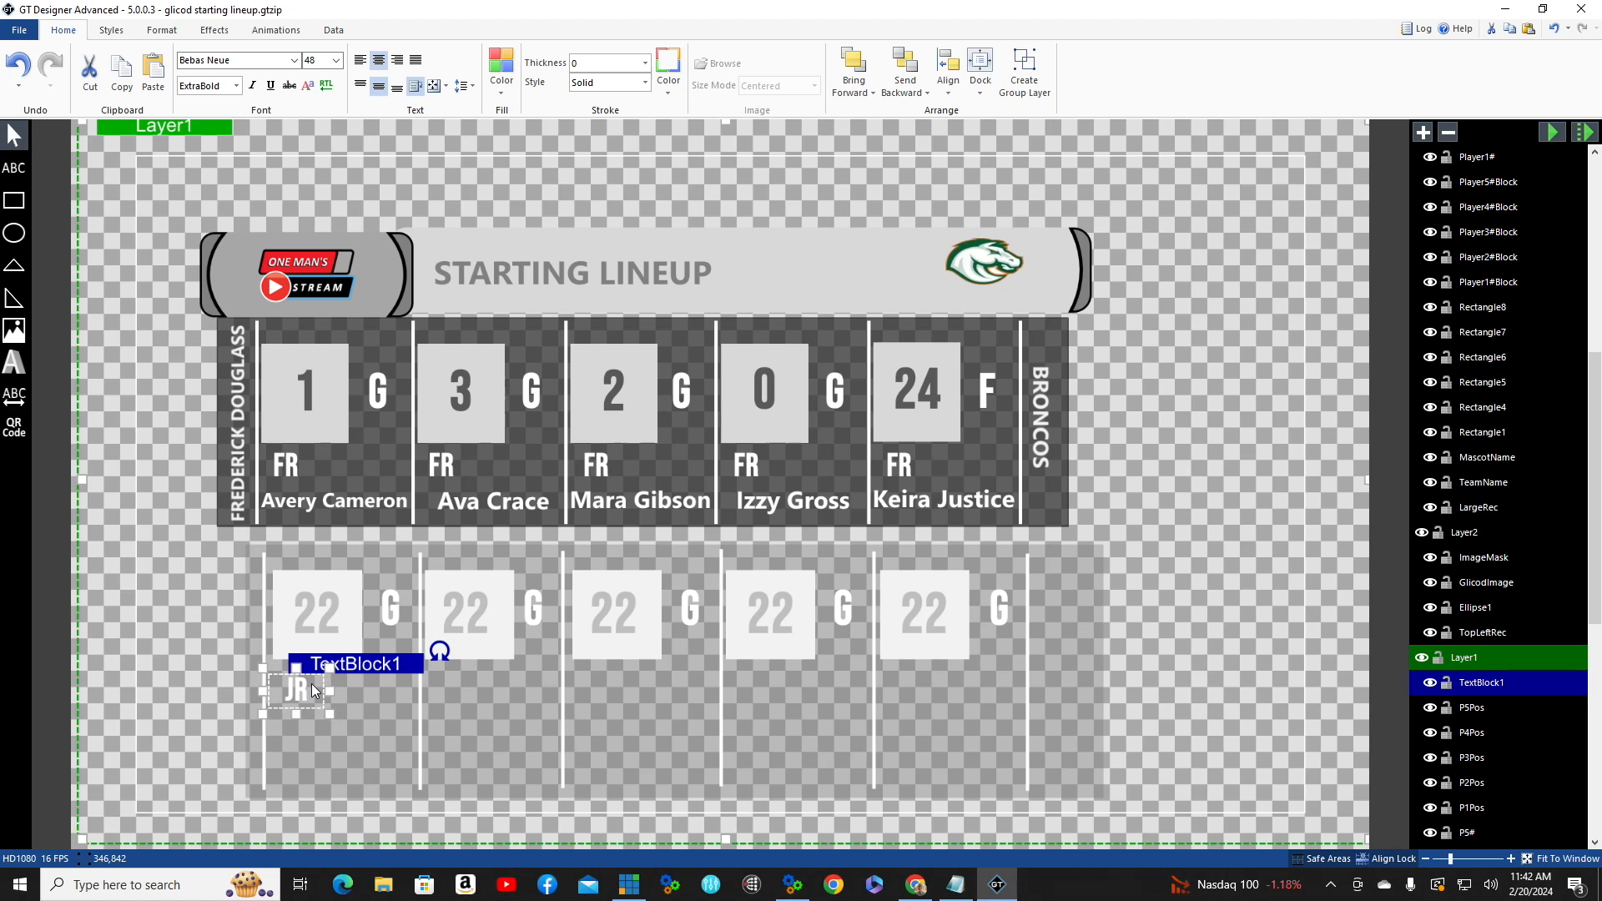
right_click(312, 690)
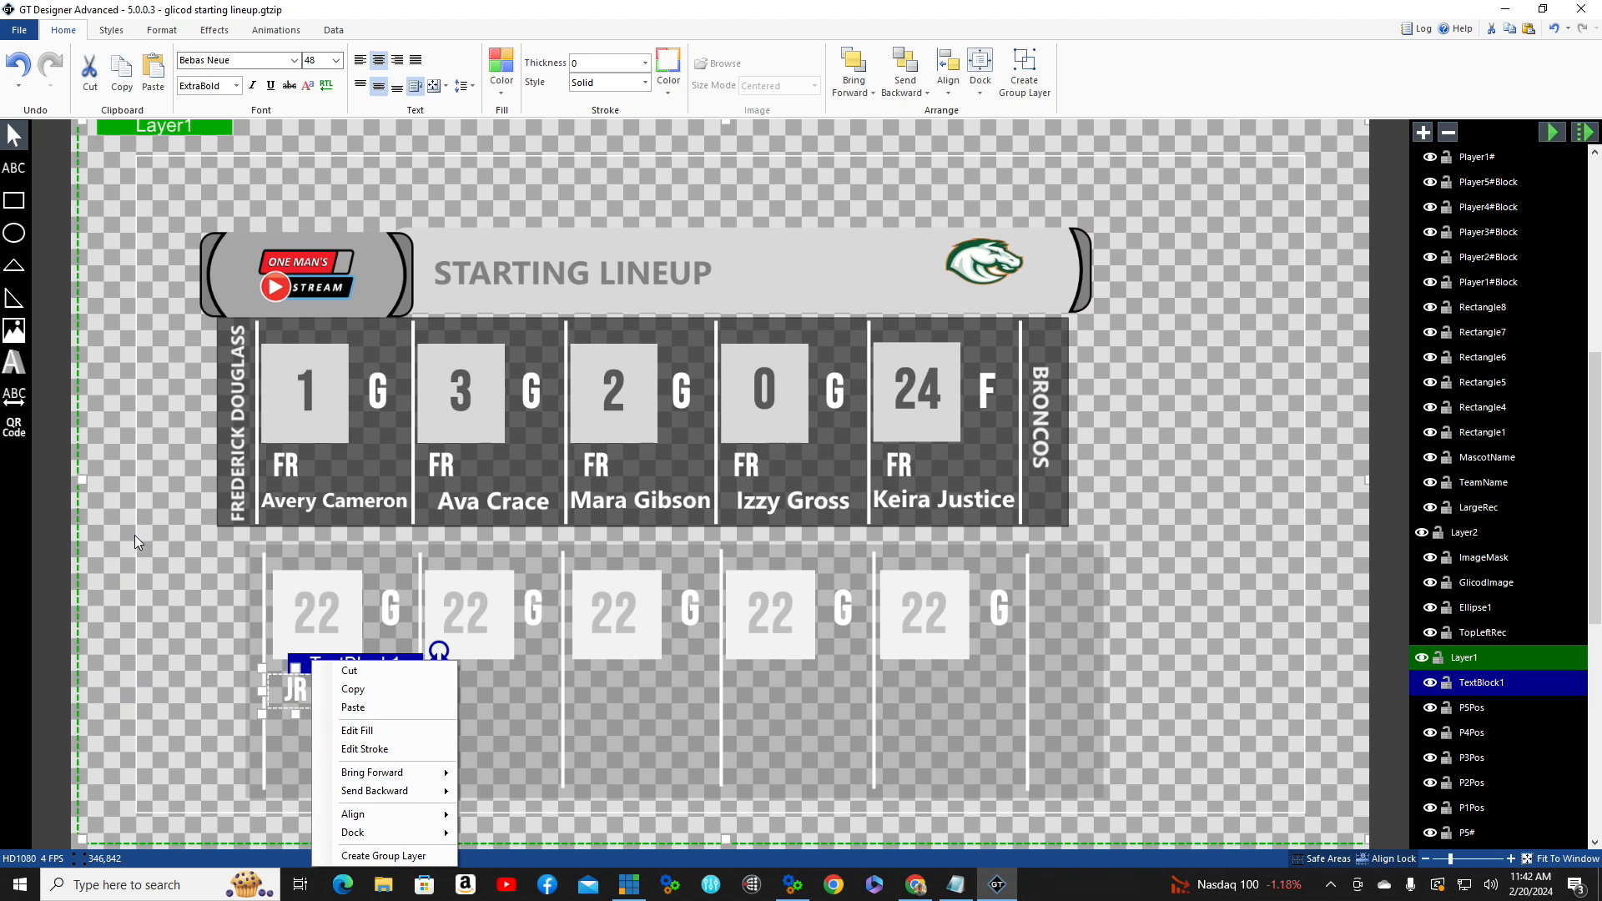
click(354, 672)
key(ctrl+z)
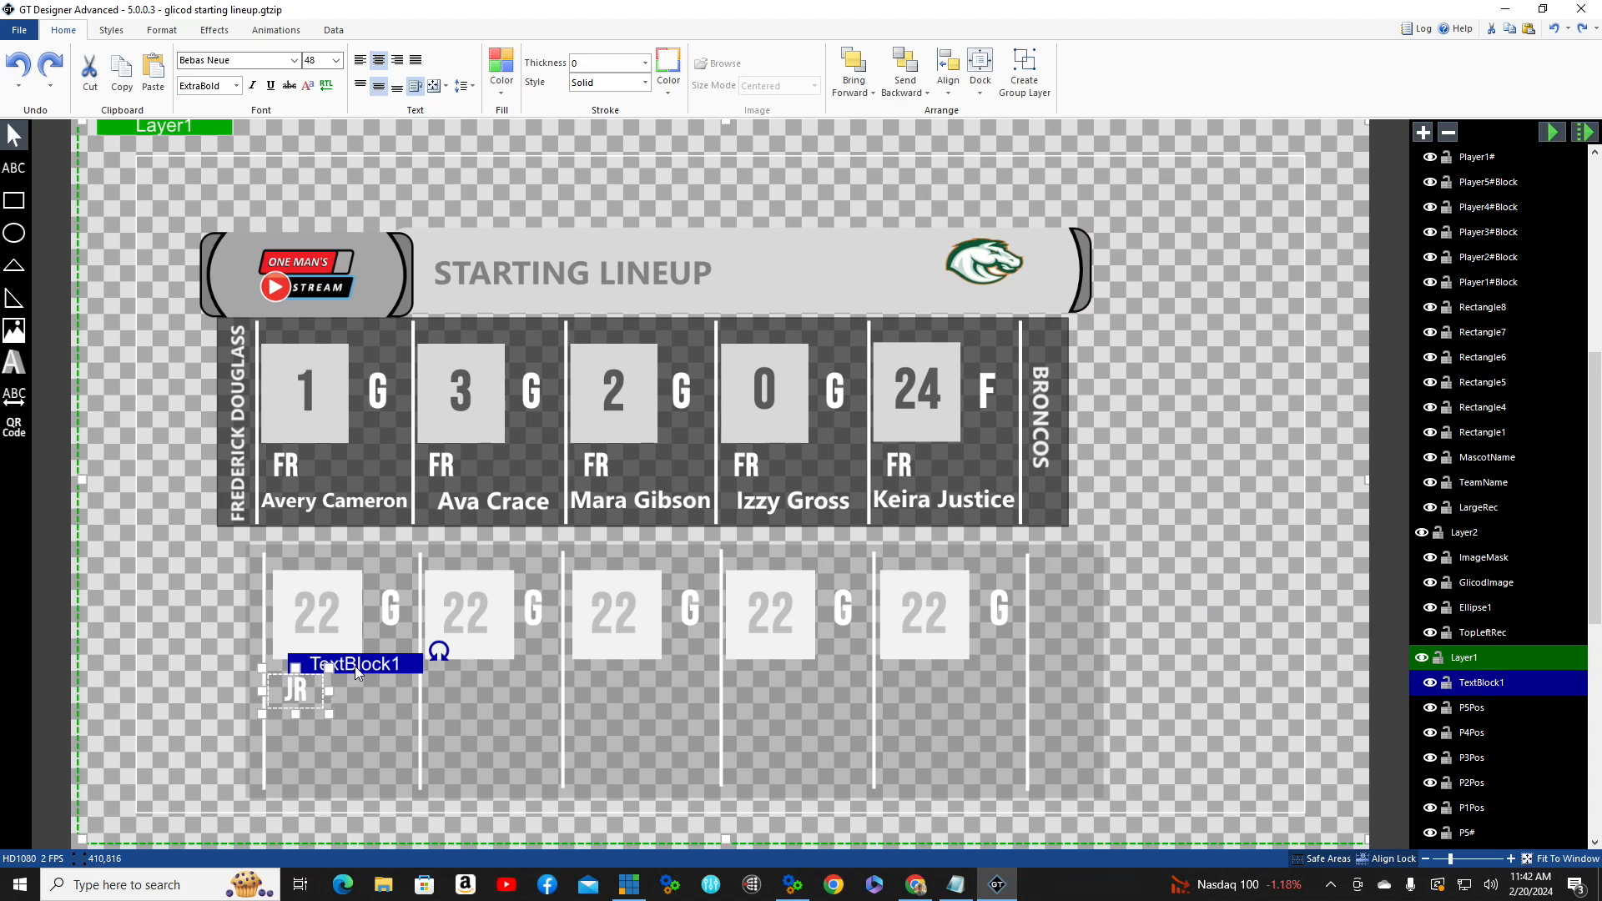
- Duplicate the JR text block and shift the copy across to sit below the second column's number square
right_click(354, 667)
click(396, 688)
right_click(398, 689)
click(440, 709)
key(shift+Right)
key(shift+Right)
key(shift+Right)
key(shift+Right)
key(shift+Right)
key(shift+Right)
key(shift+Right)
key(shift+Right)
key(shift+Right)
key(shift+Right)
key(shift+Right)
key(shift+Right)
key(shift+Right)
key(shift+Right)
key(shift+Right)
key(shift+Right)
key(shift+Right)
key(shift+Right)
key(shift+Right)
key(shift+Right)
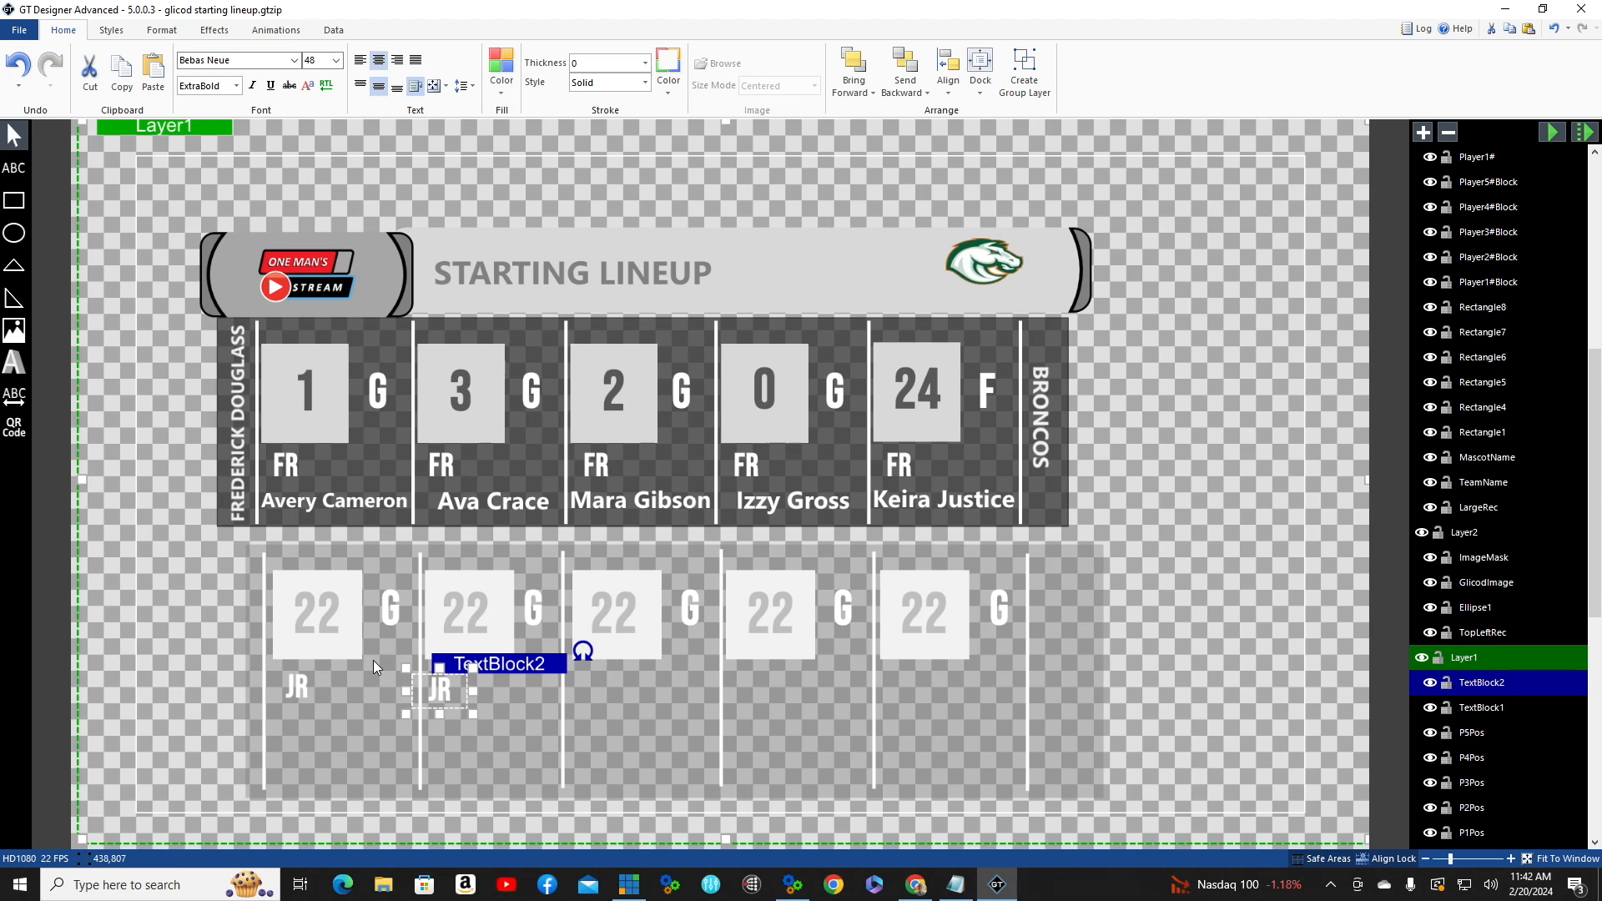
key(Right)
key(Up)
key(Up)
- Rename the first column's JR text block as P1Class and the second column's as P2Class
click(1537, 705)
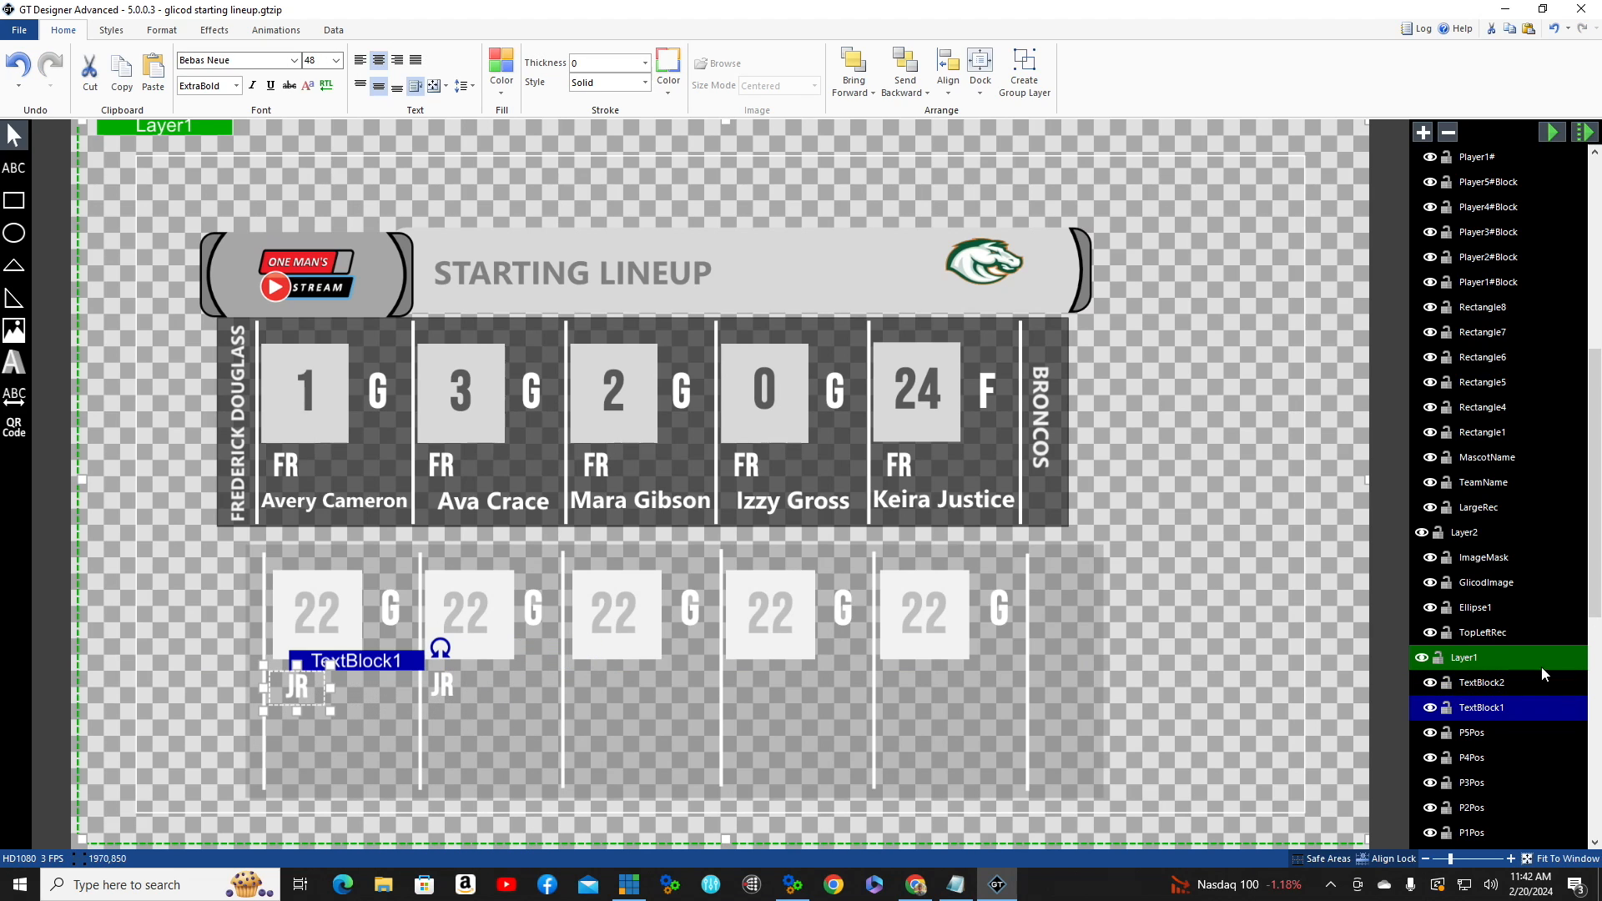
double_click(1514, 708)
text(P1C)
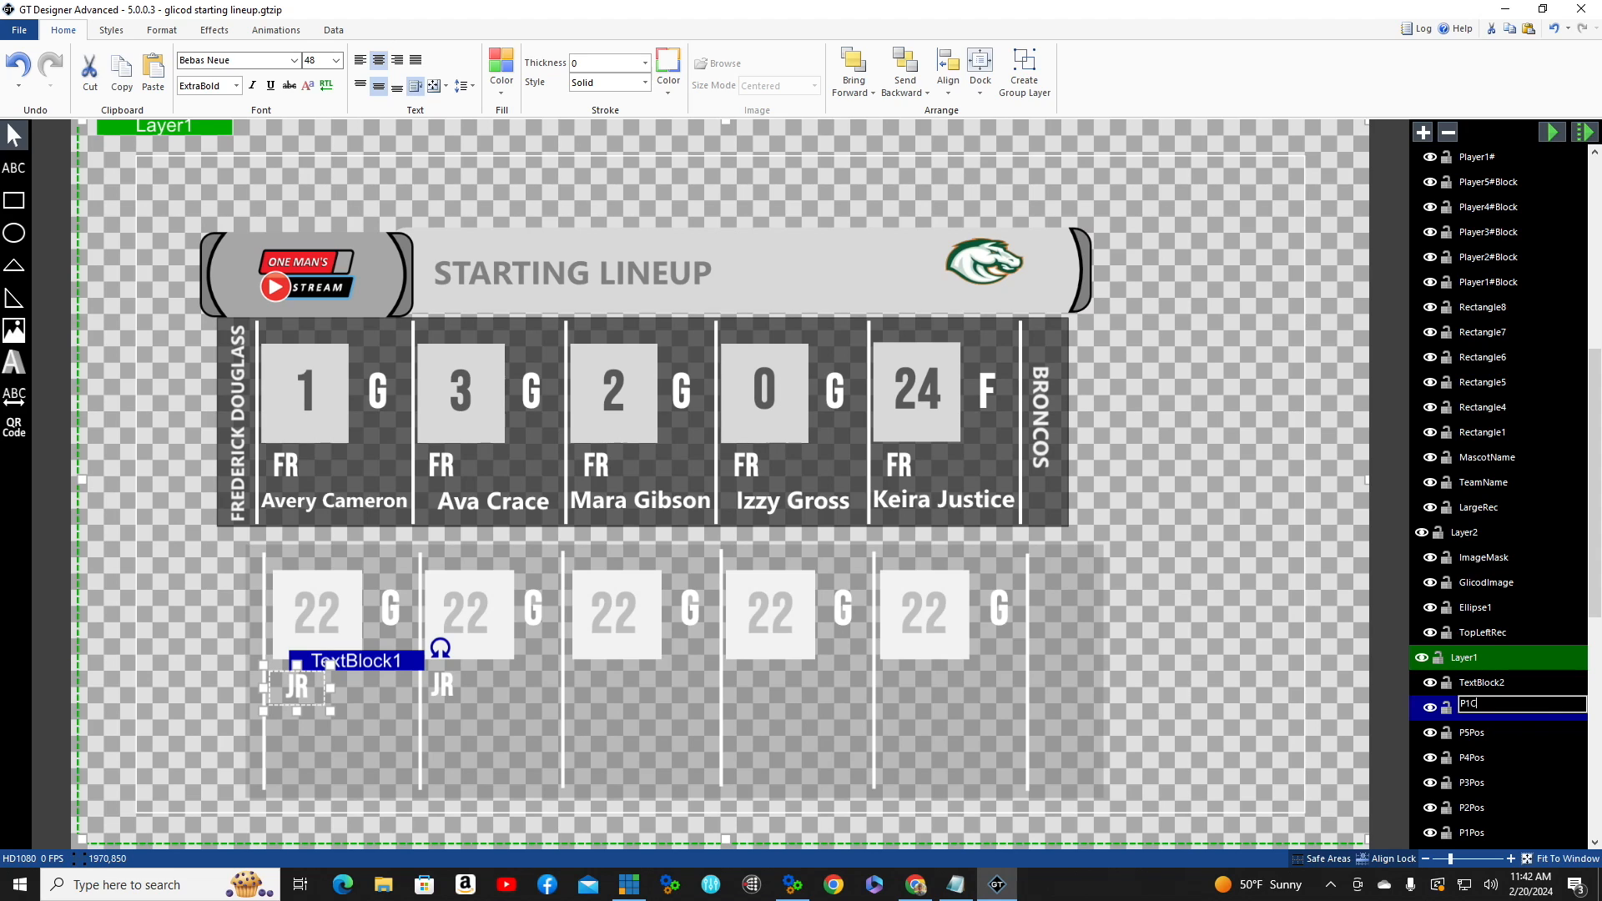
text(lass)
key(Return)
click(444, 683)
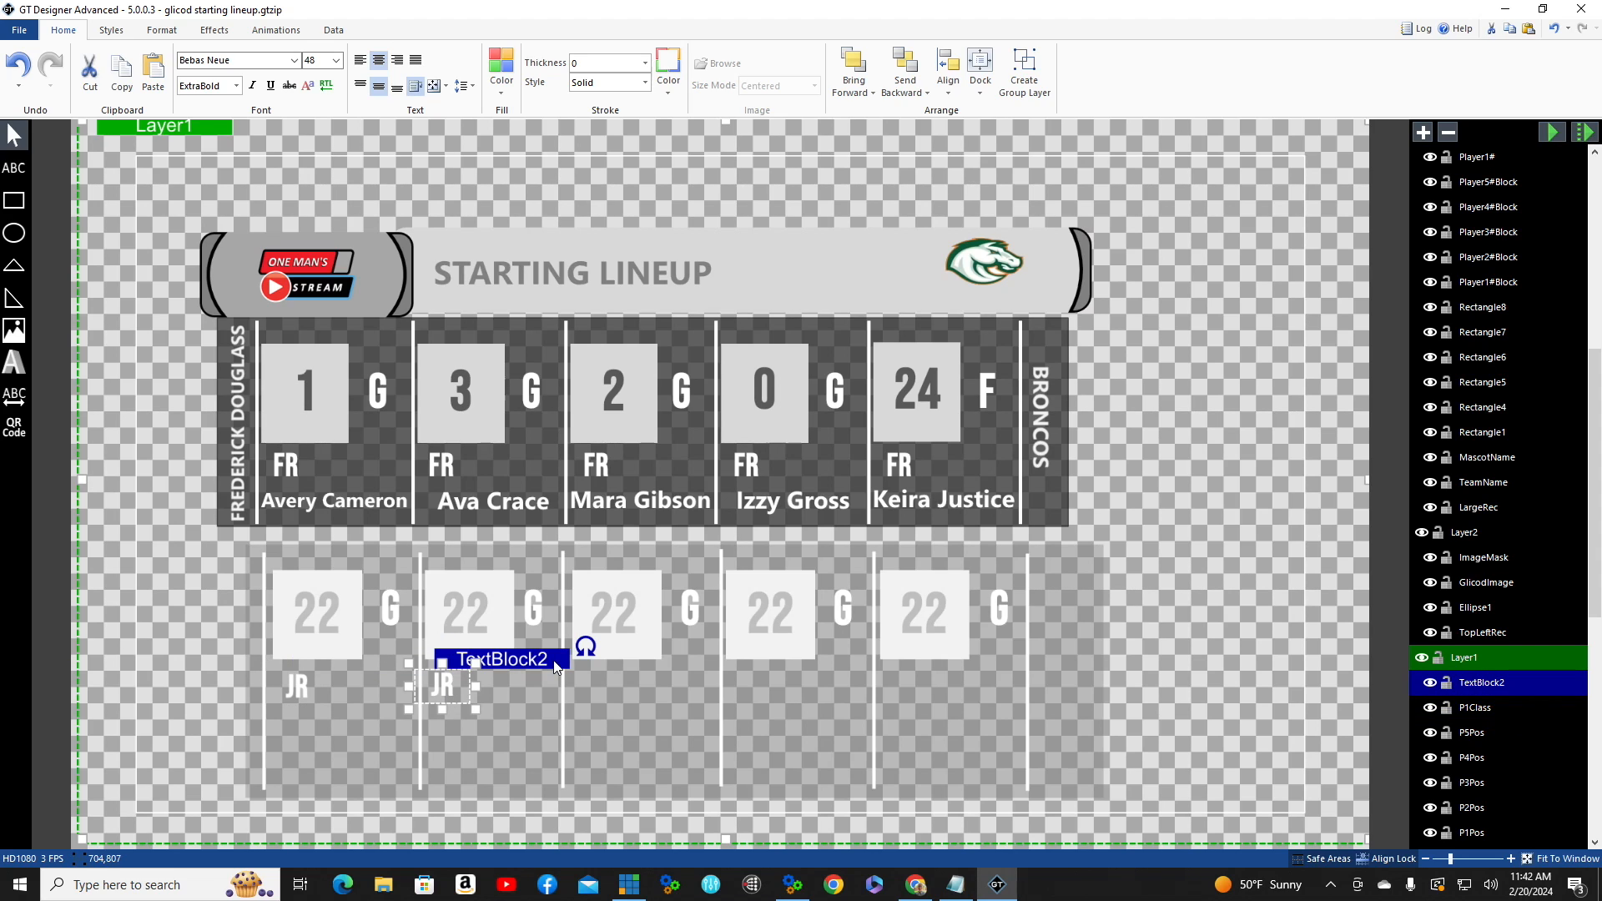
double_click(1482, 682)
text(P2C)
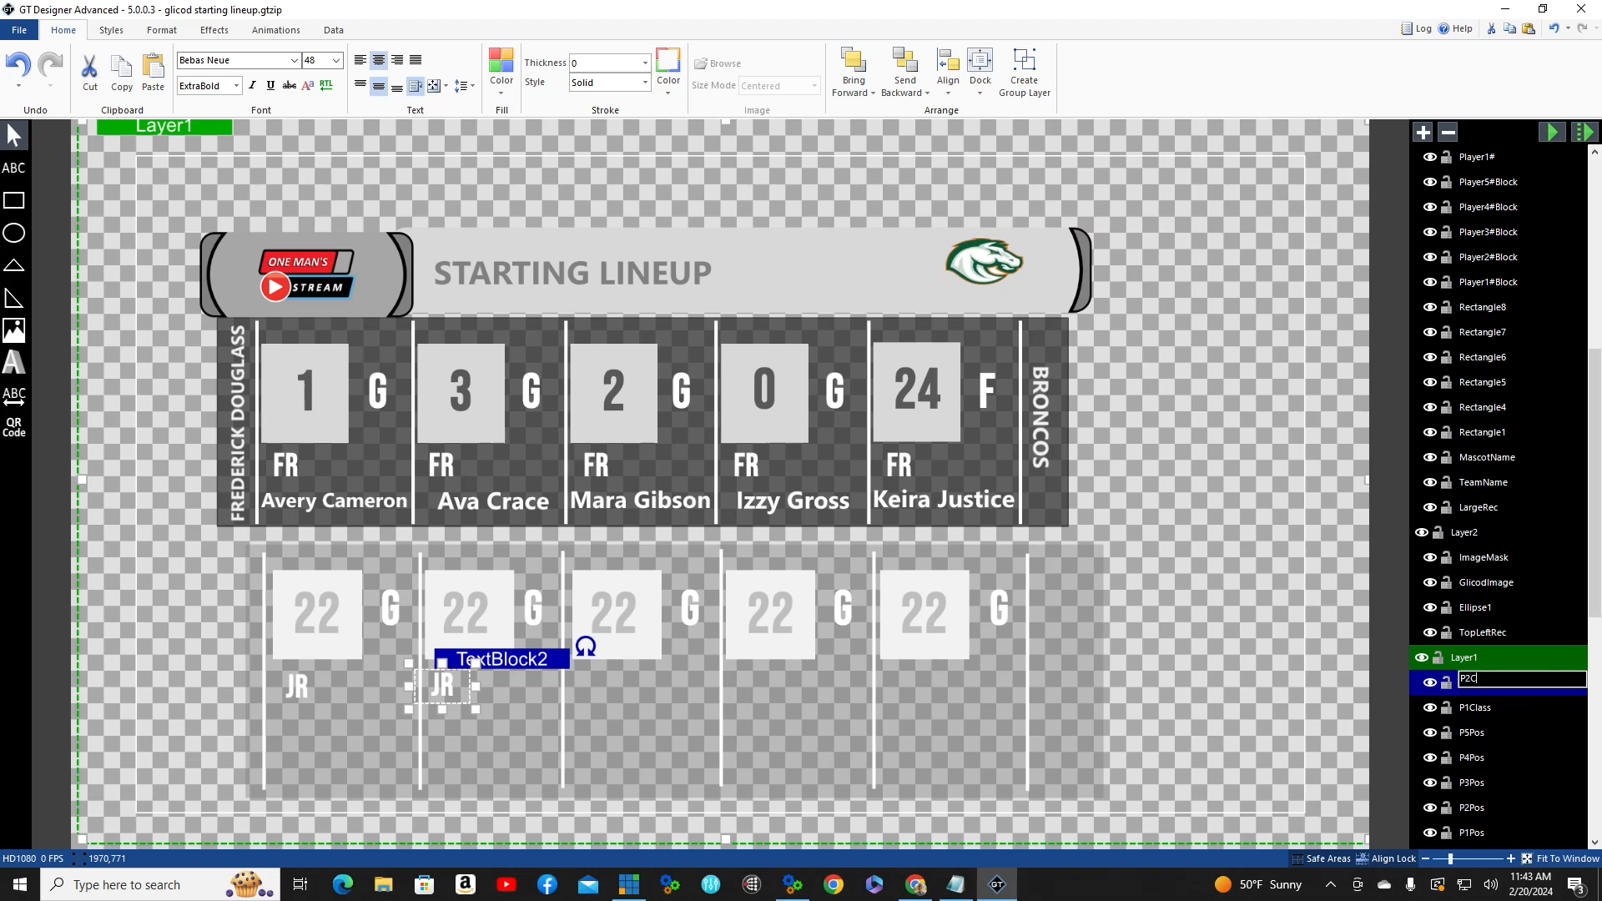
text(lass)
key(Return)
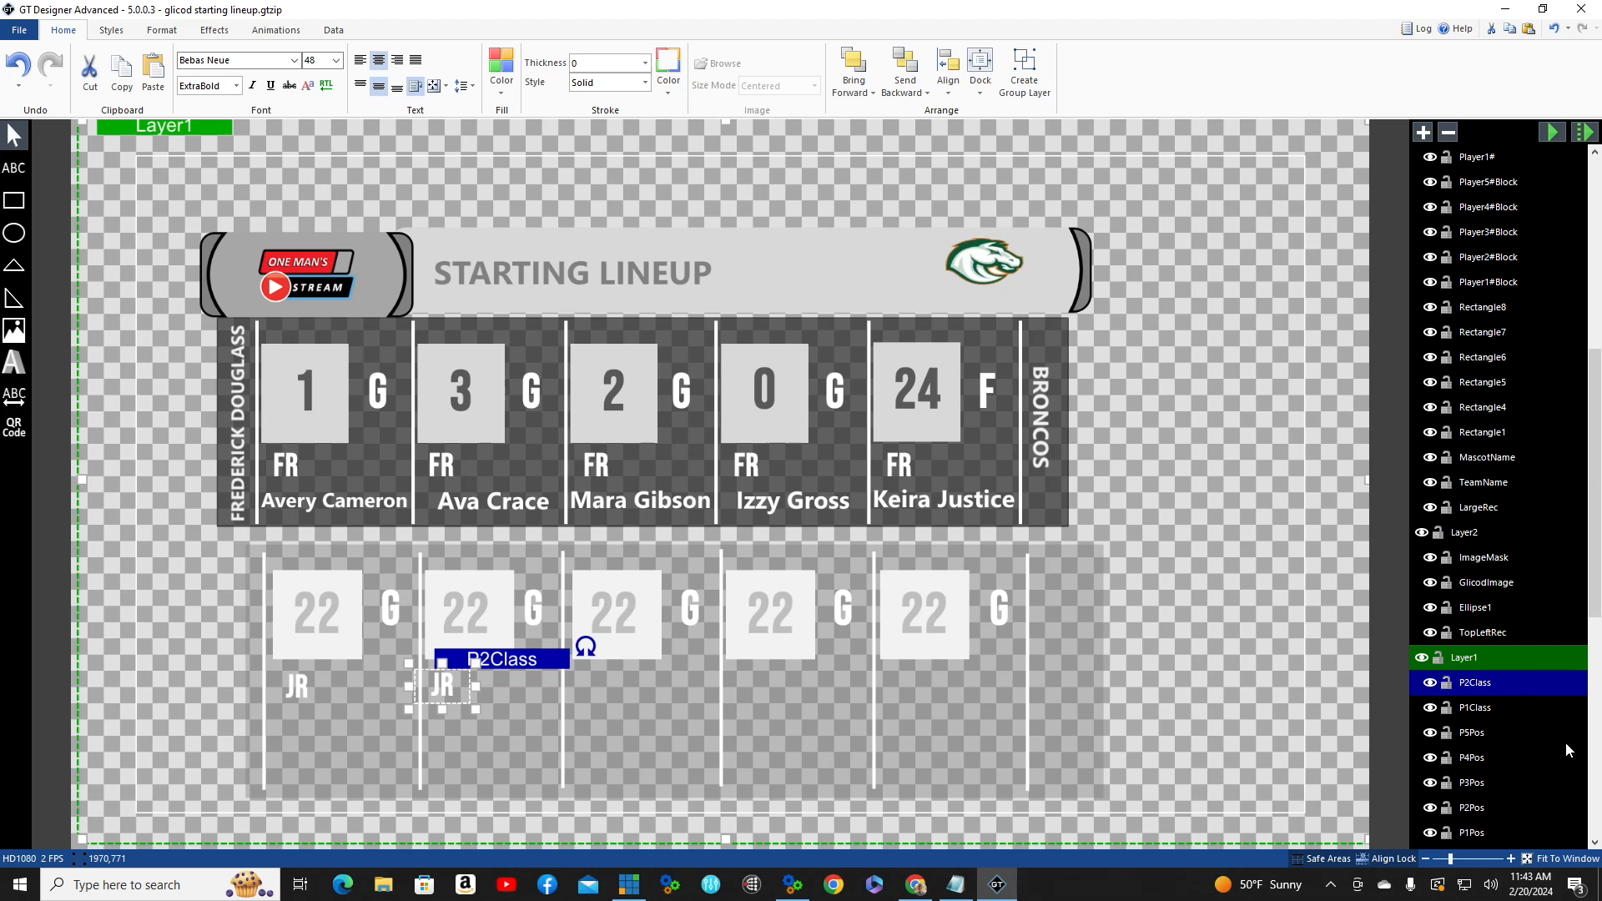
- Duplicate the P2Class text block three times, placing the copies below the number squares of the third, fourth and fifth columns
right_click(514, 662)
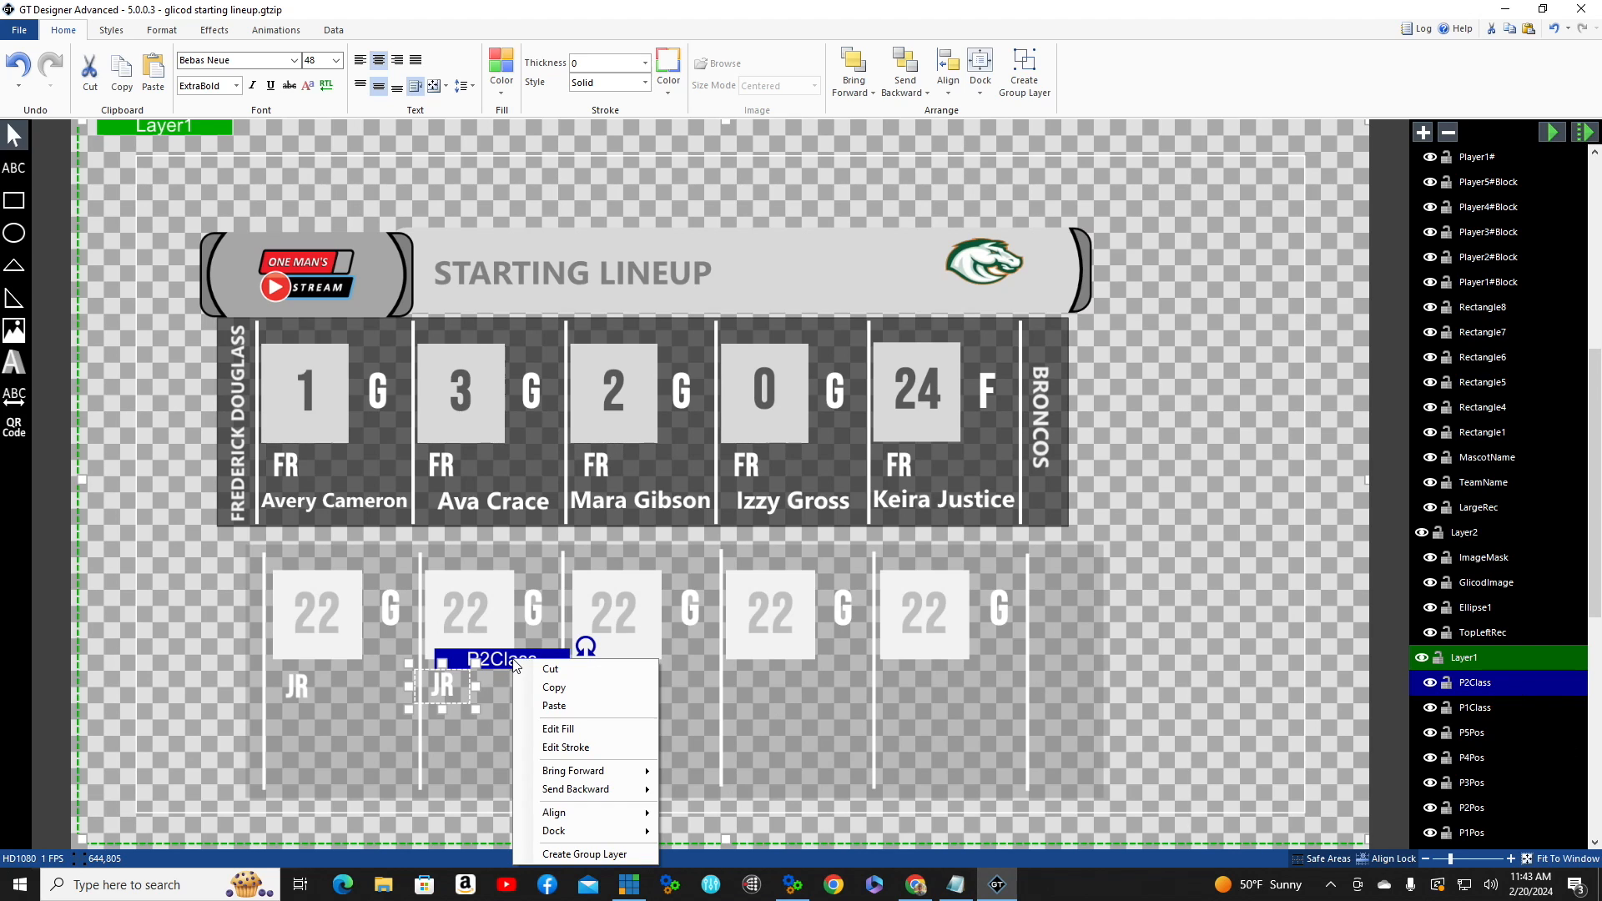
click(574, 689)
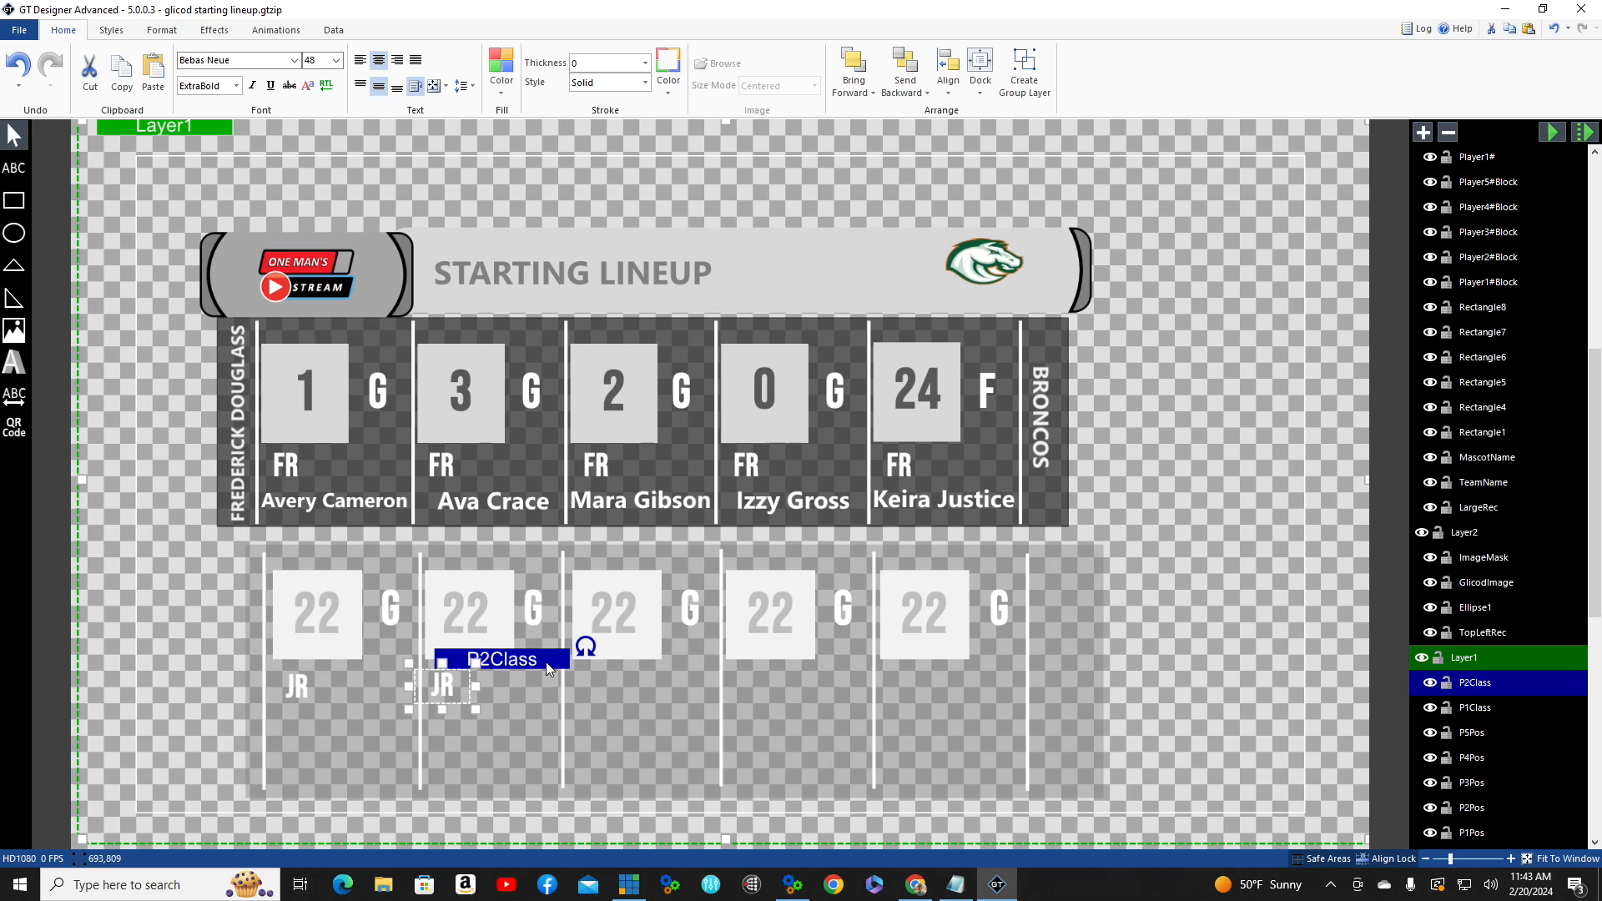
right_click(547, 665)
click(575, 707)
right_click(688, 662)
drag(531, 655, 948, 660)
click(717, 706)
right_click(838, 663)
click(868, 706)
- Rename the third column's JR text block as P3Class and the fourth column's as P4Class
click(595, 685)
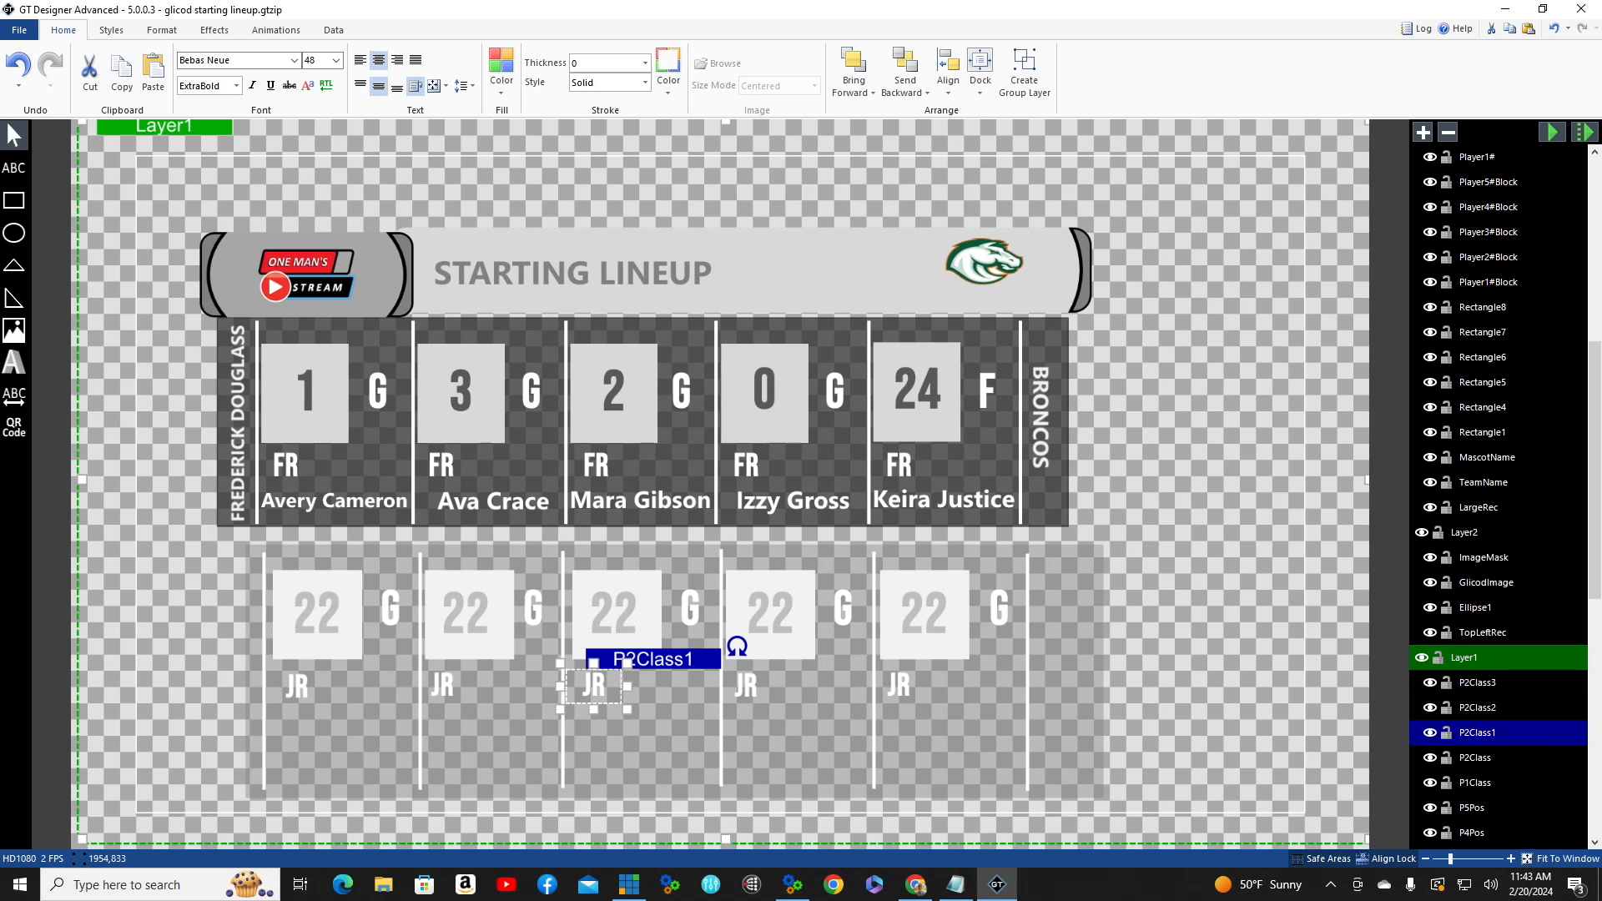
click(1500, 731)
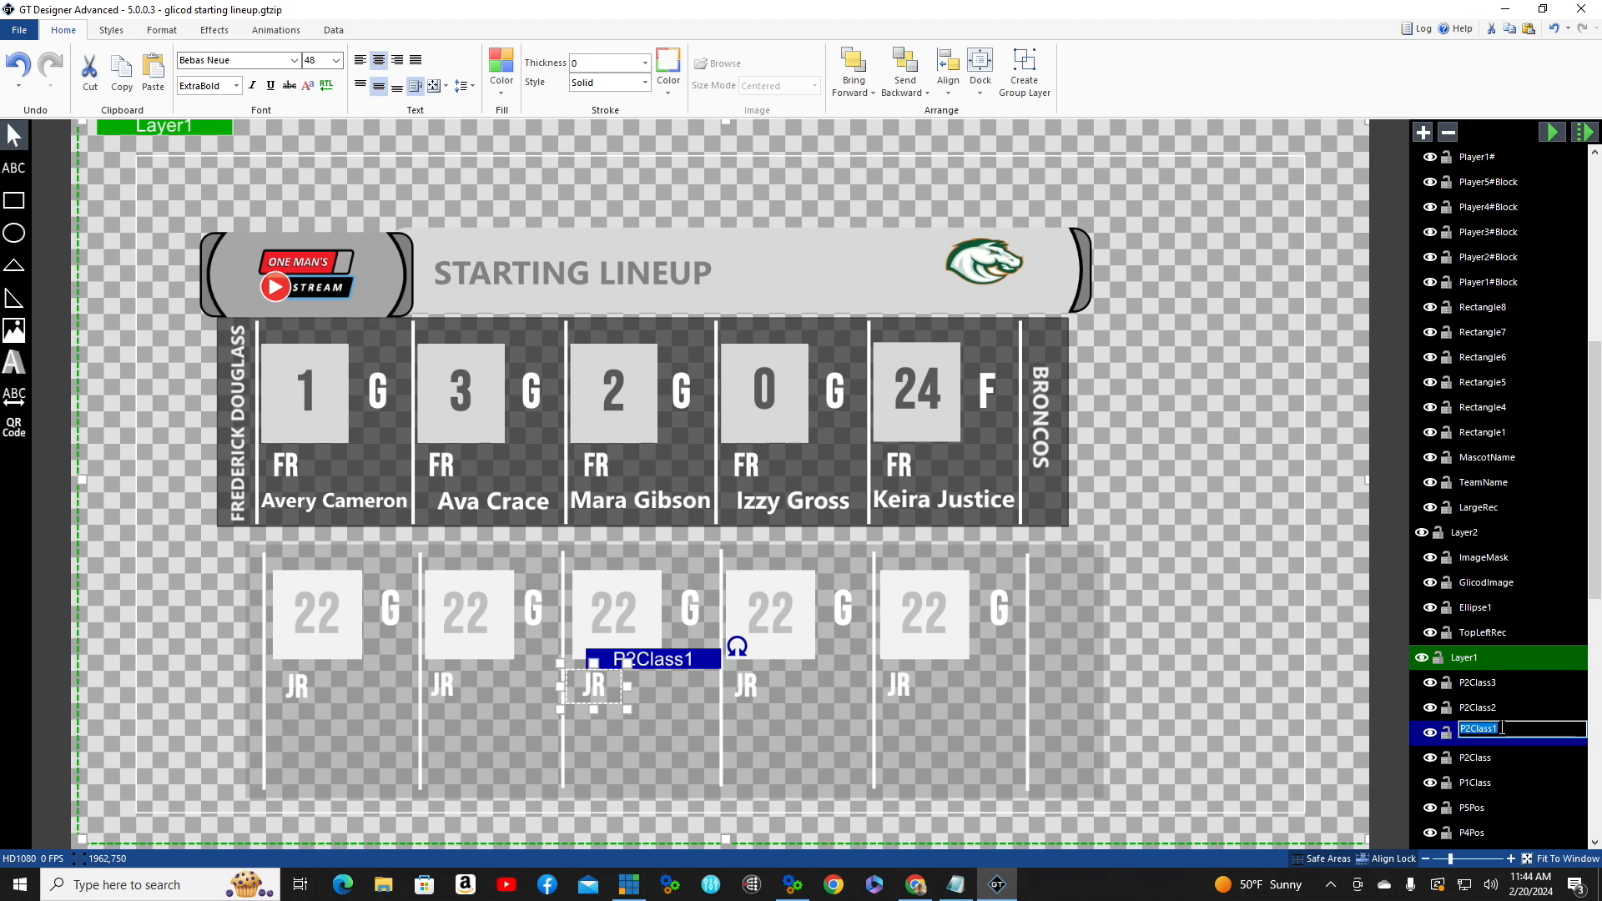
text(P3Class)
key(Return)
click(1504, 708)
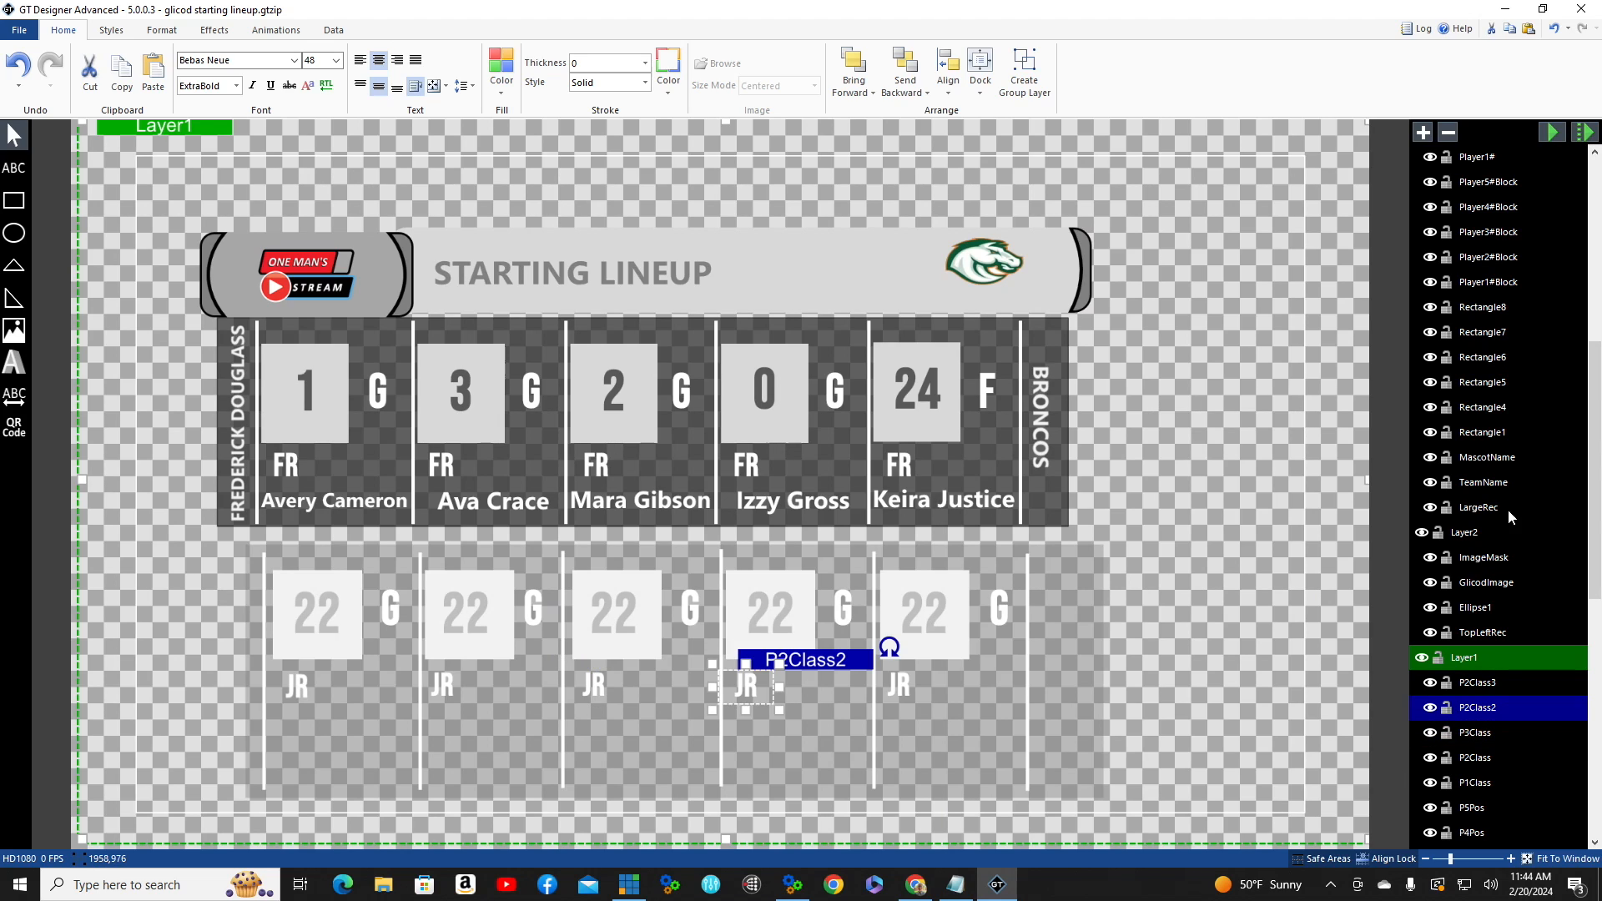
click(1503, 706)
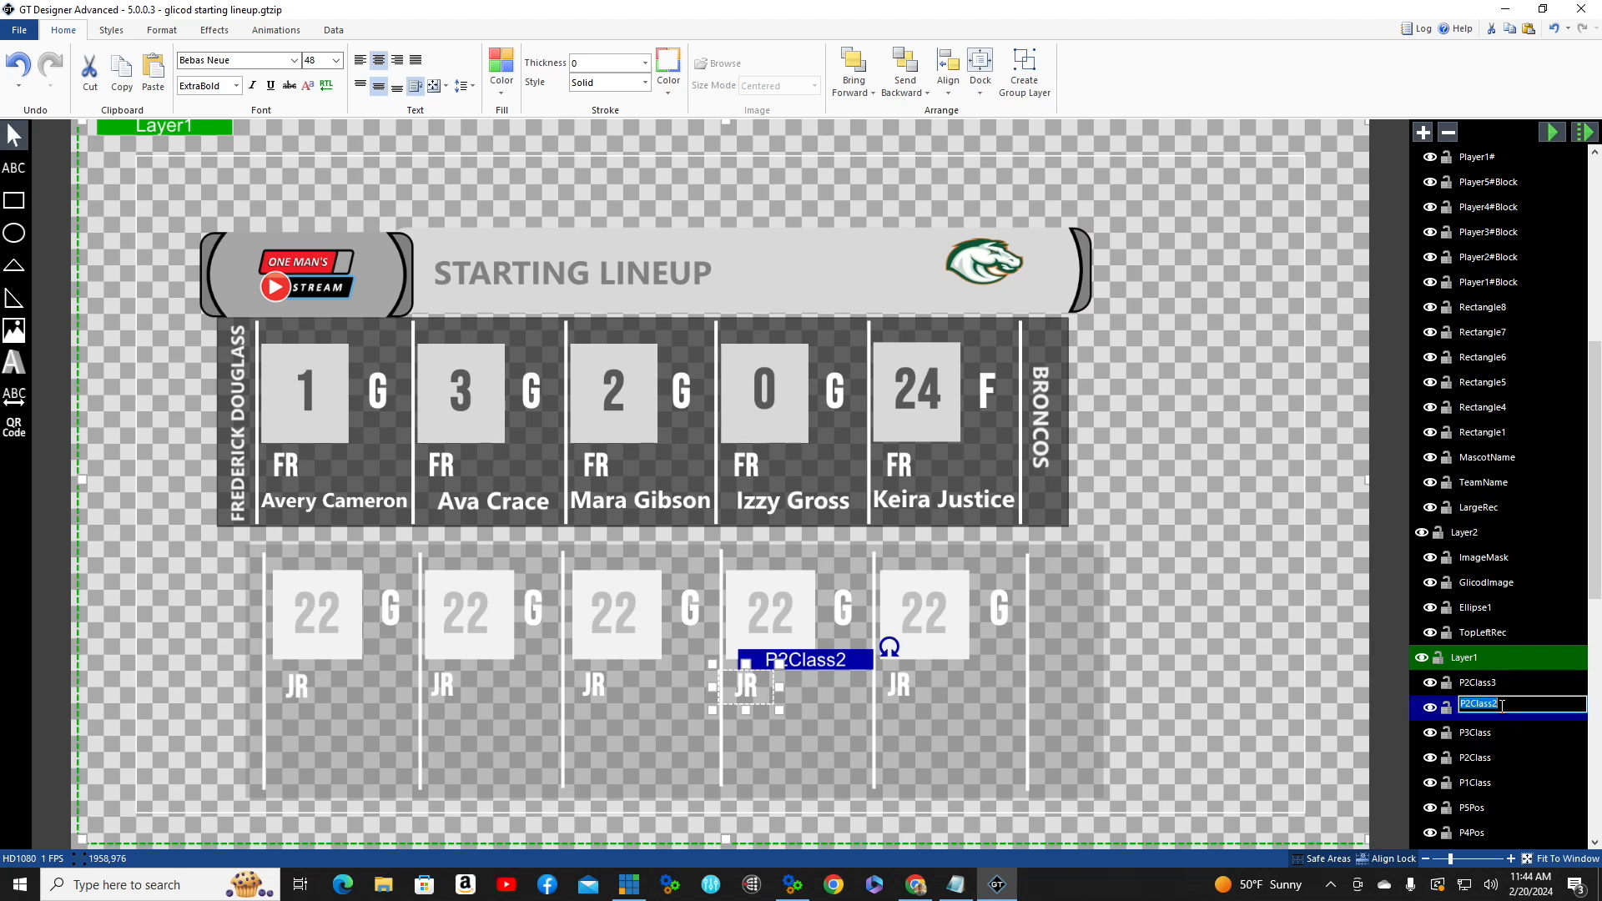
text(P4Class)
key(Return)
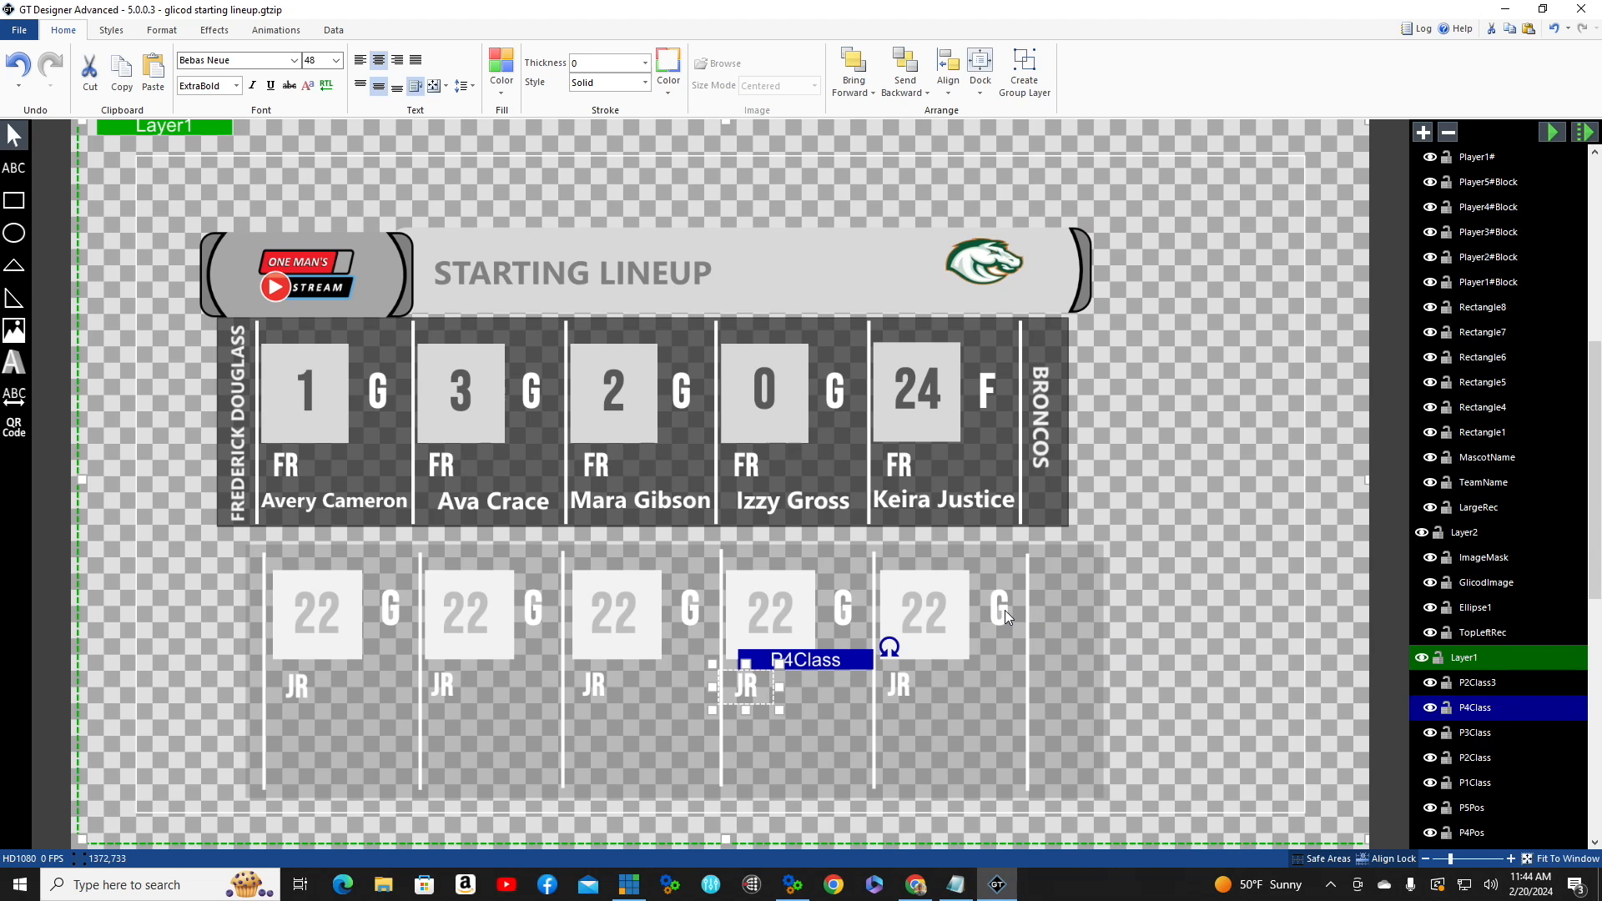
- Rename the fifth column's JR text block as P5Class
click(1495, 683)
click(1502, 679)
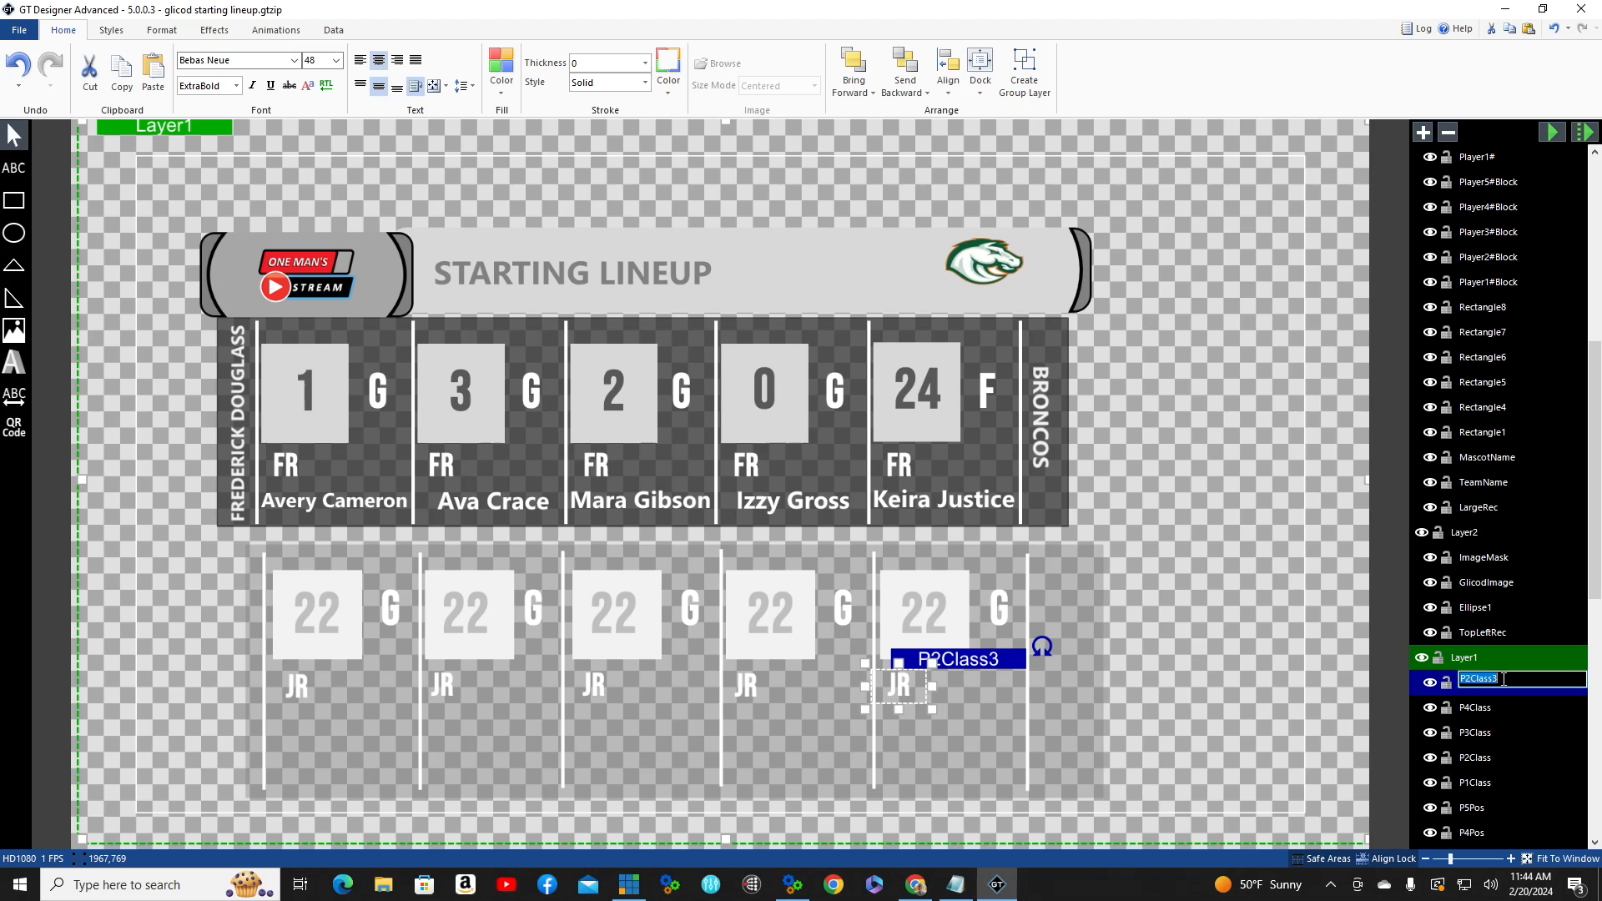
text(P5Class)
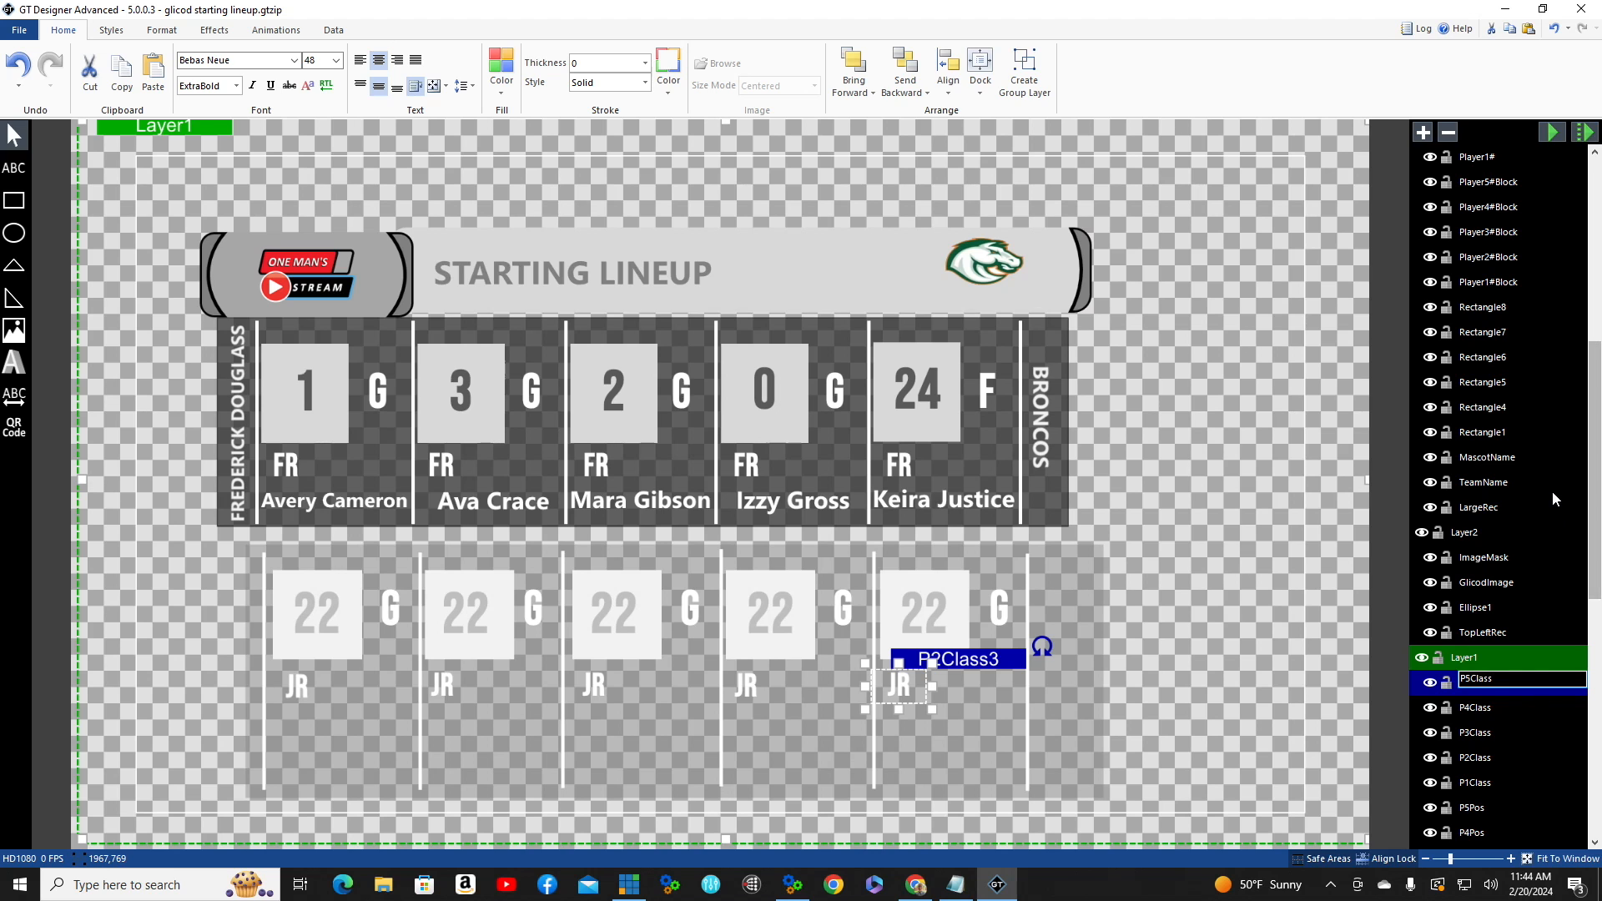
scroll(1552, 491, up, 7)
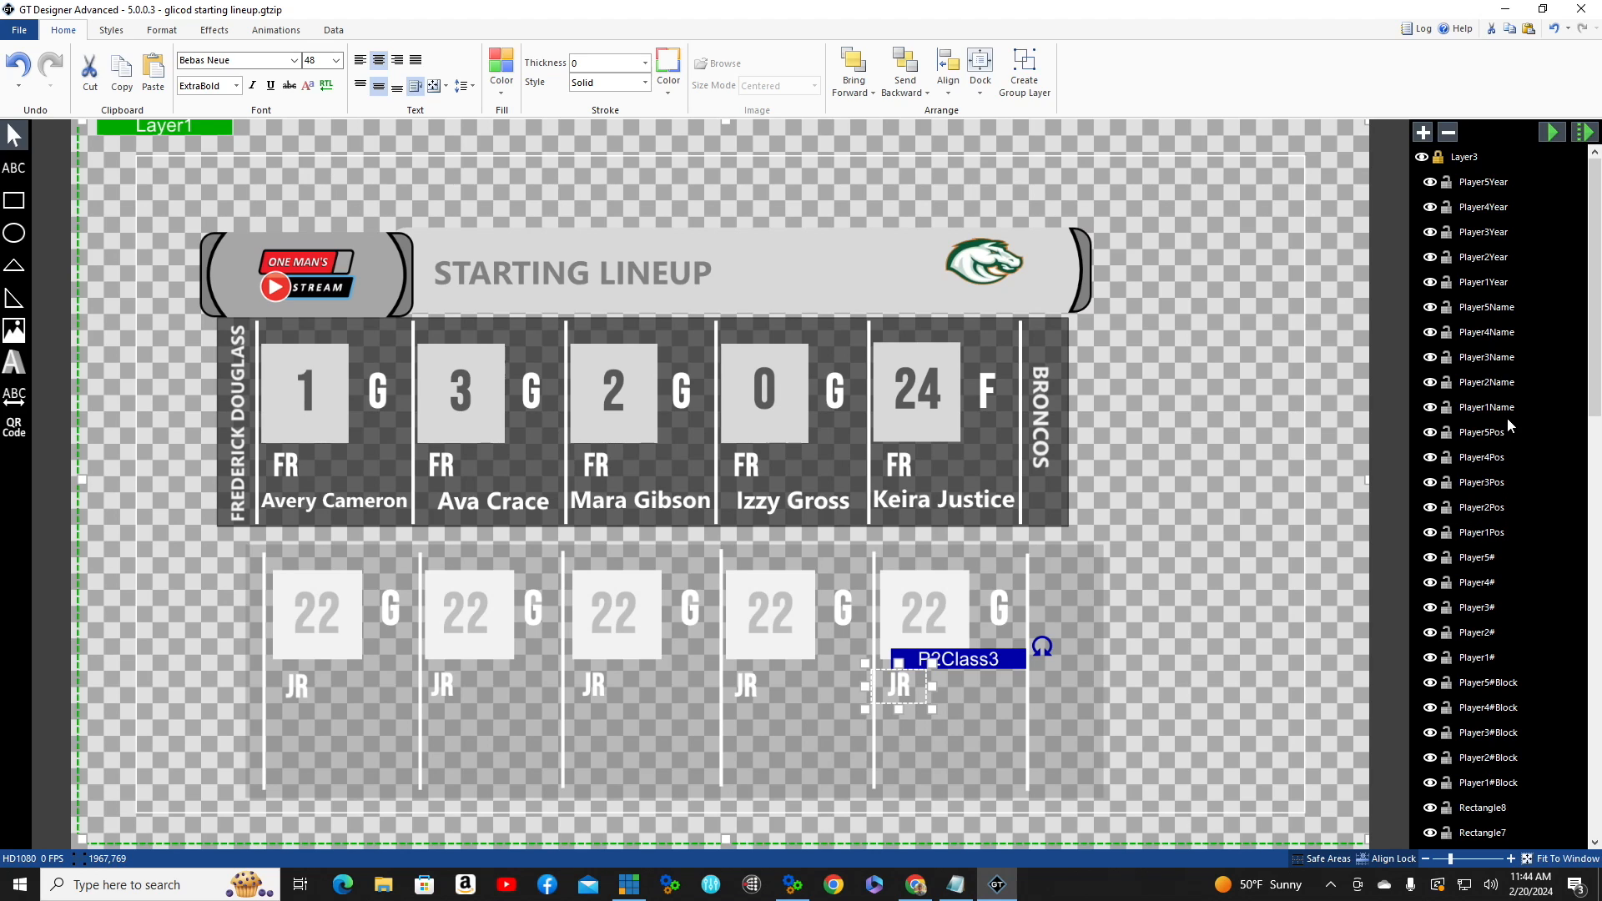
scroll(1535, 519, down, 6)
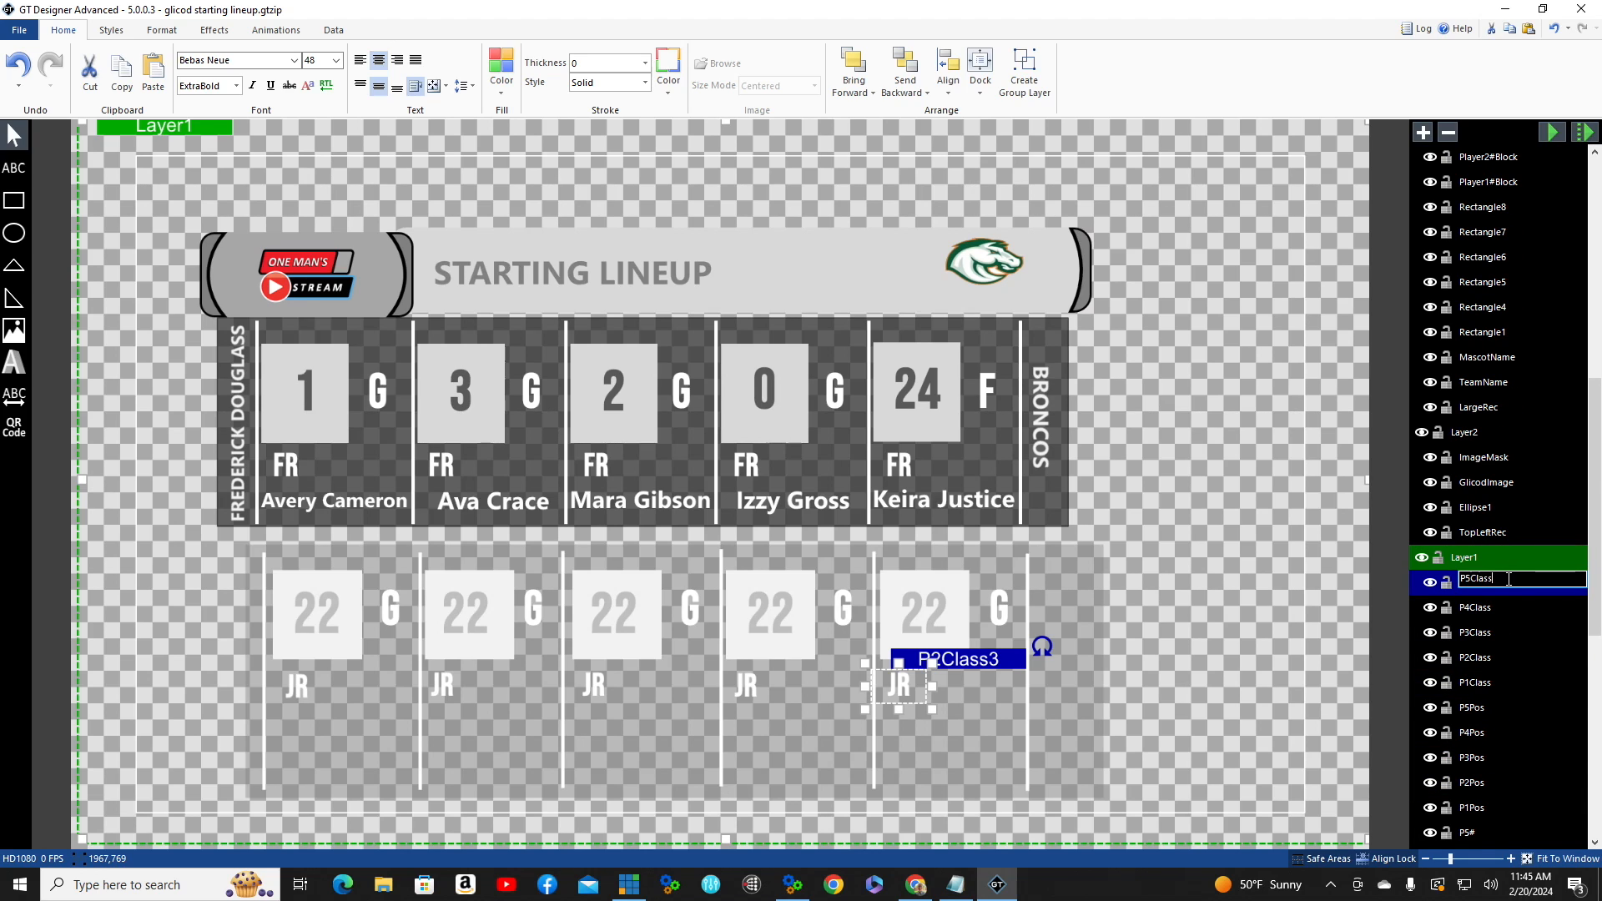
click(1186, 647)
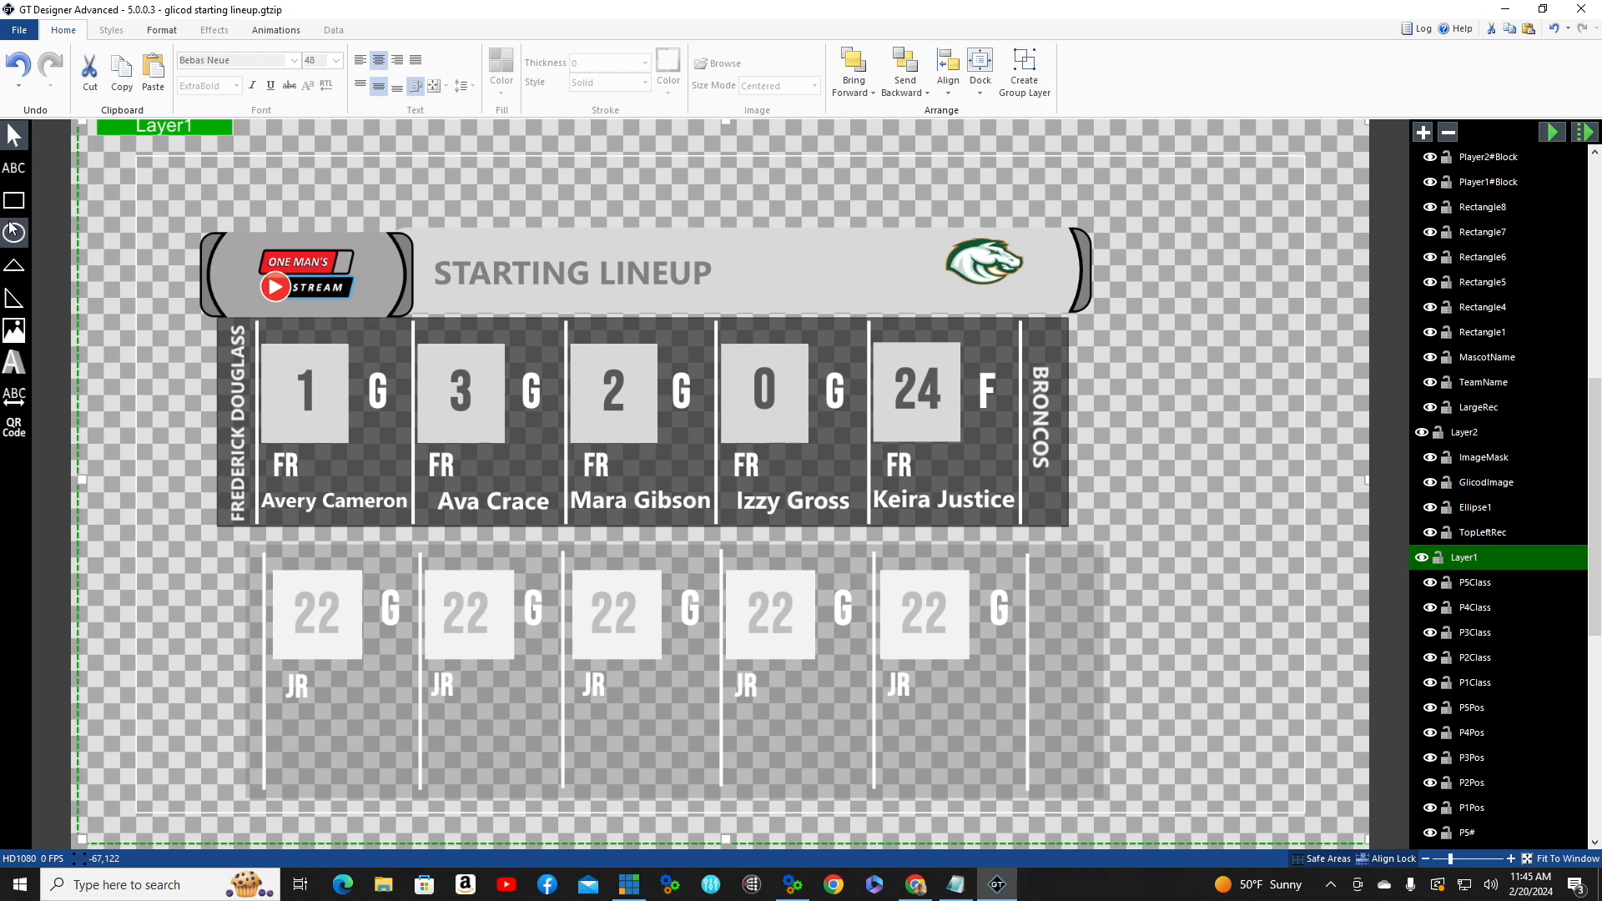
- Add a text block below the first column's JR text, aligned vertically to the middle and auto-sized with Shrink
click(15, 167)
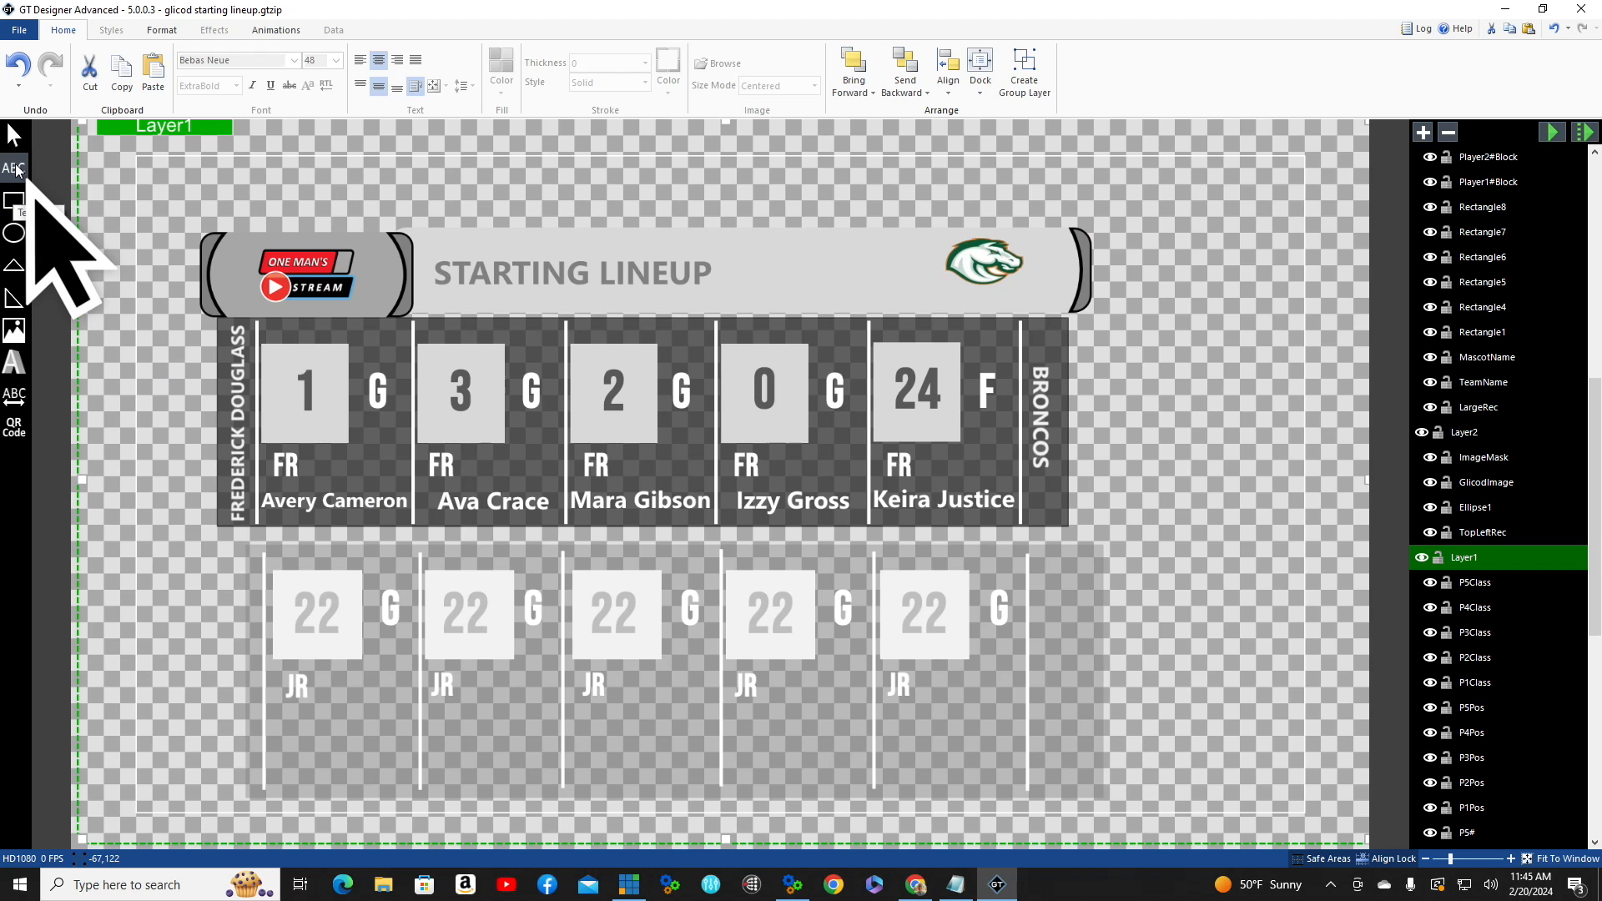
drag(262, 715, 421, 742)
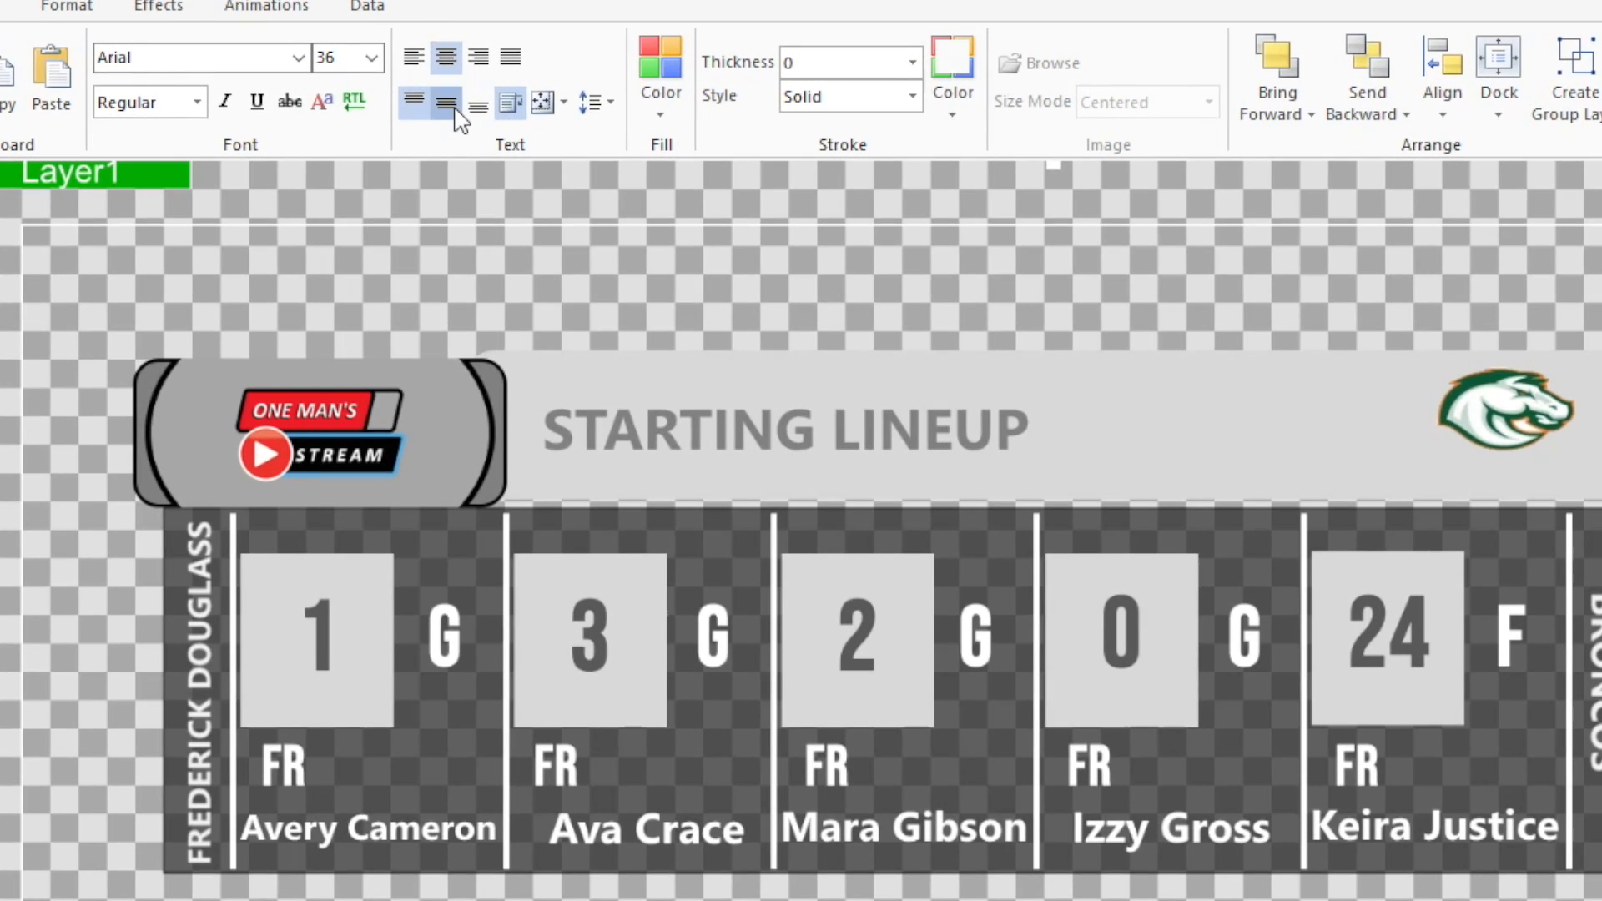
click(390, 89)
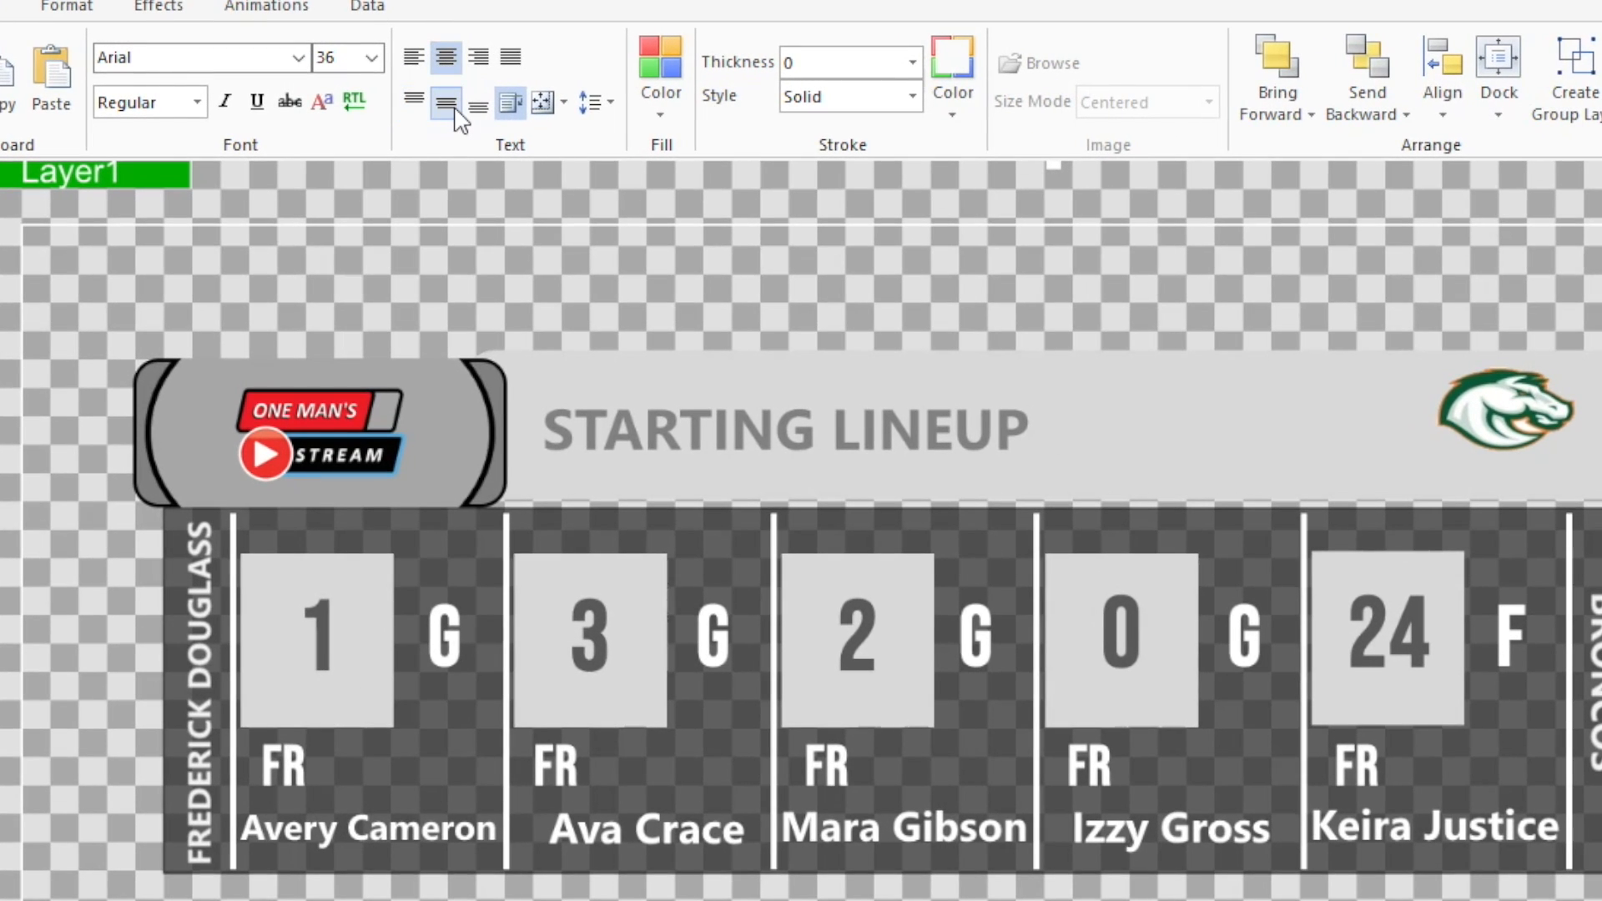
click(565, 103)
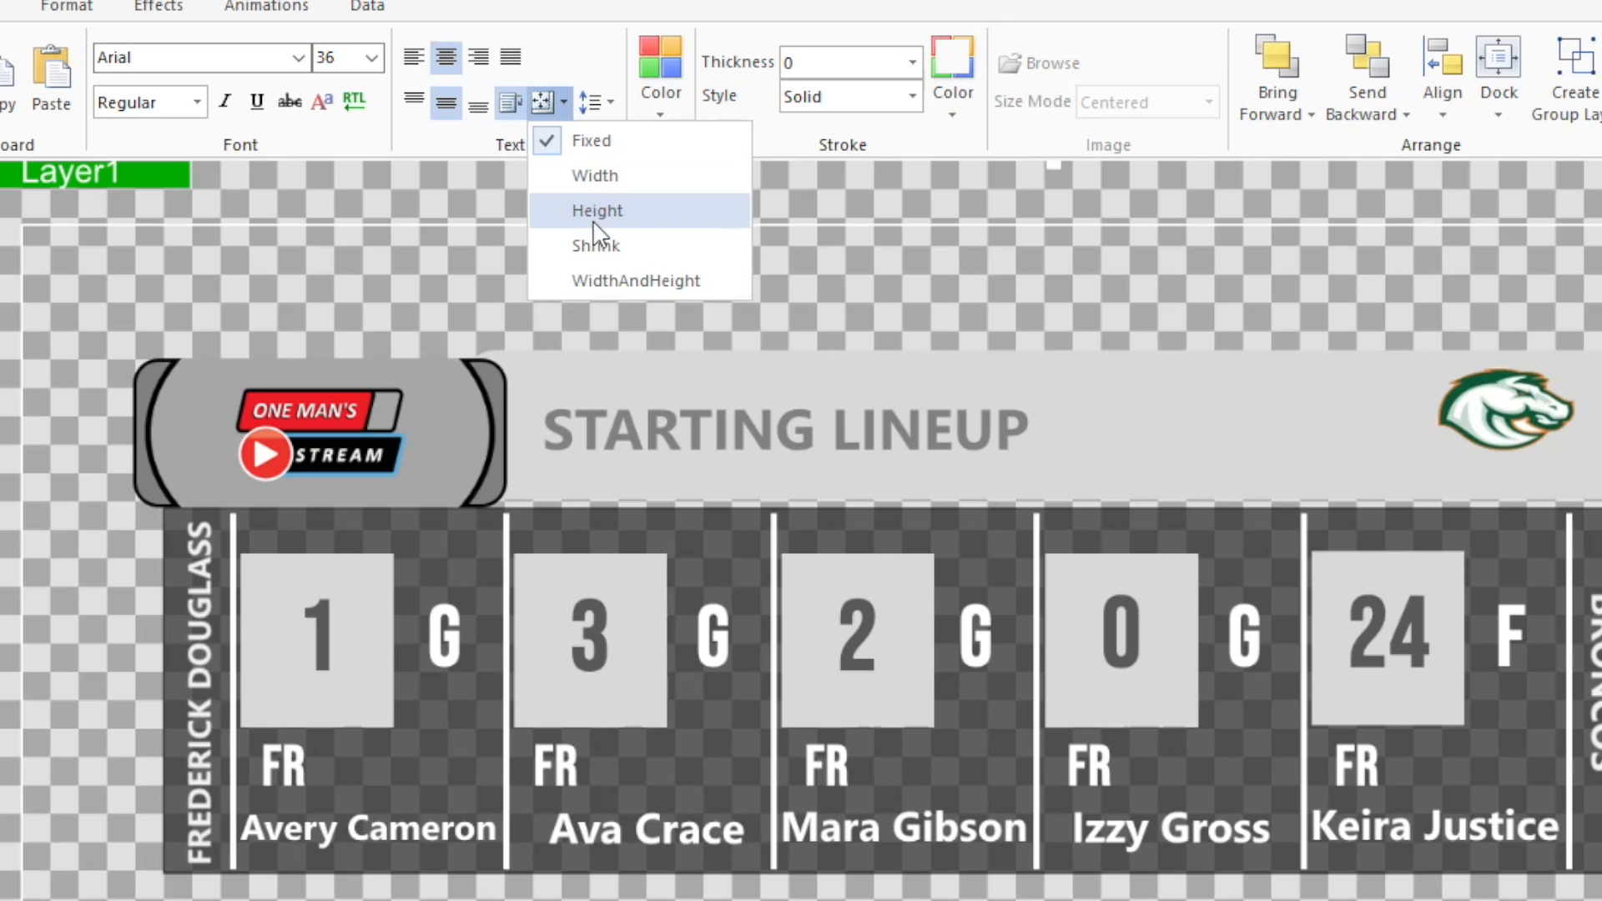
click(599, 245)
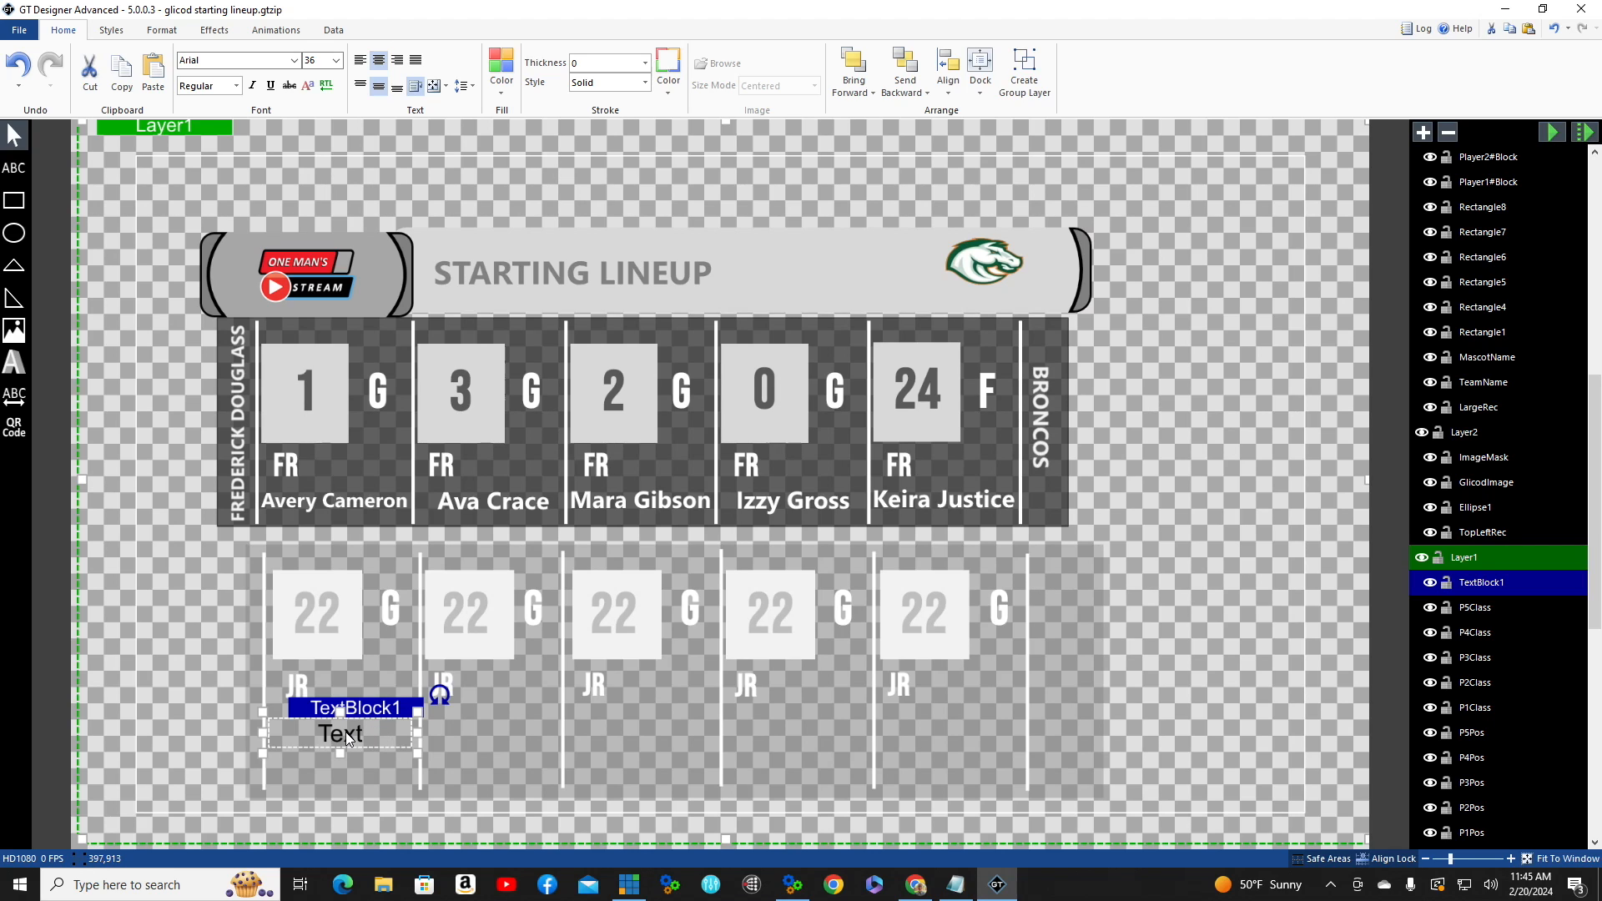
- Format the new text block in Bebas Neue ExtraBold with a white fill
click(293, 60)
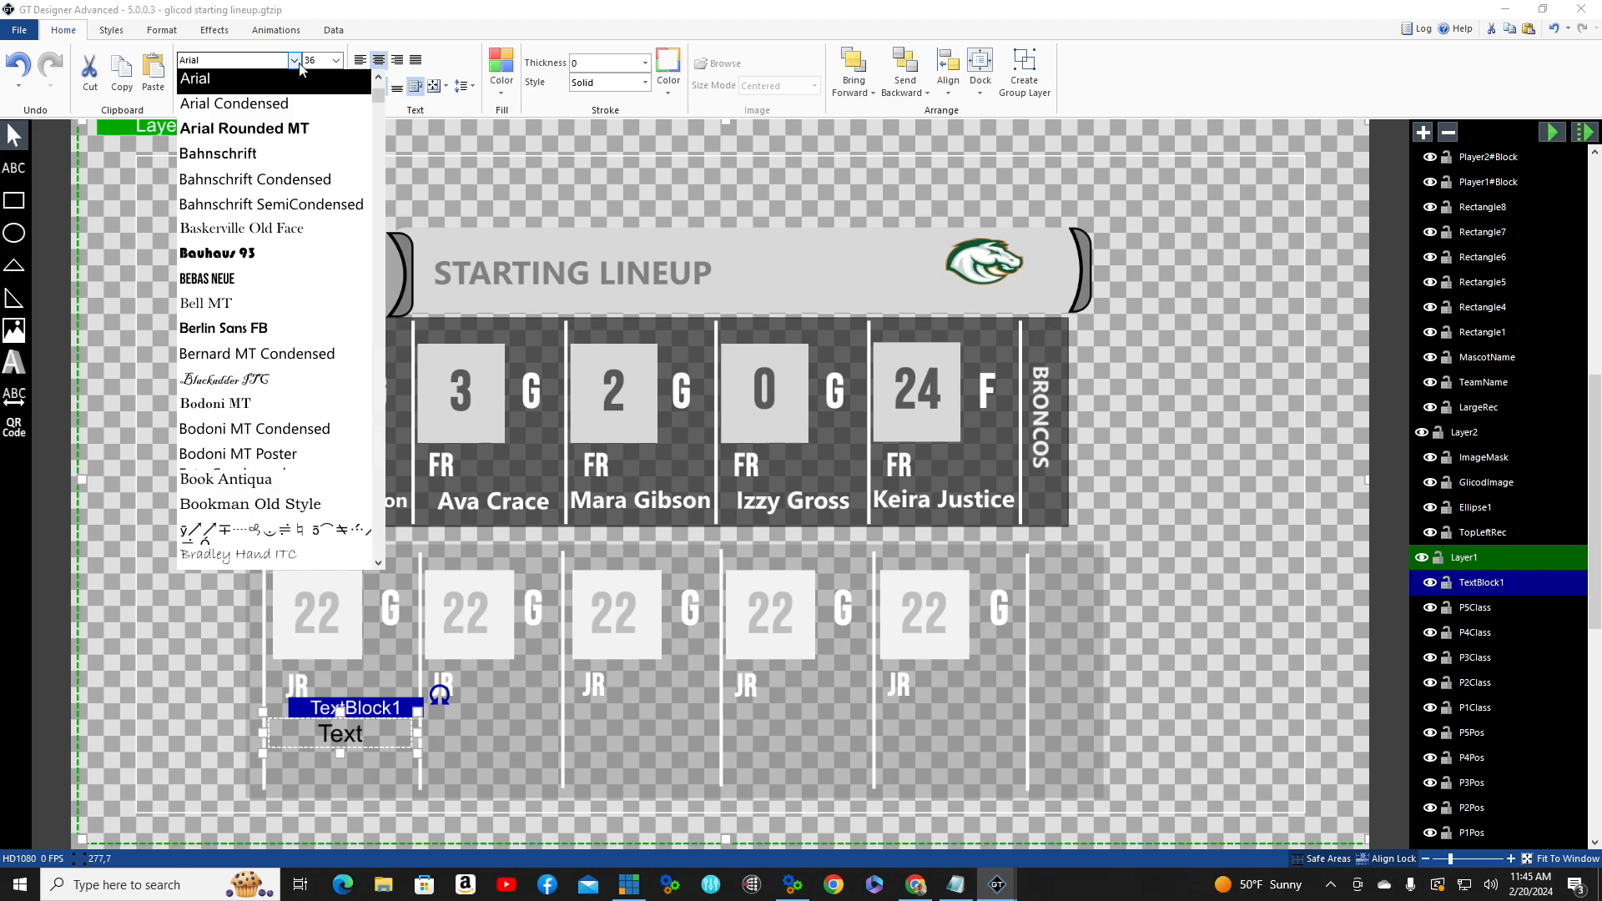
click(257, 282)
click(236, 86)
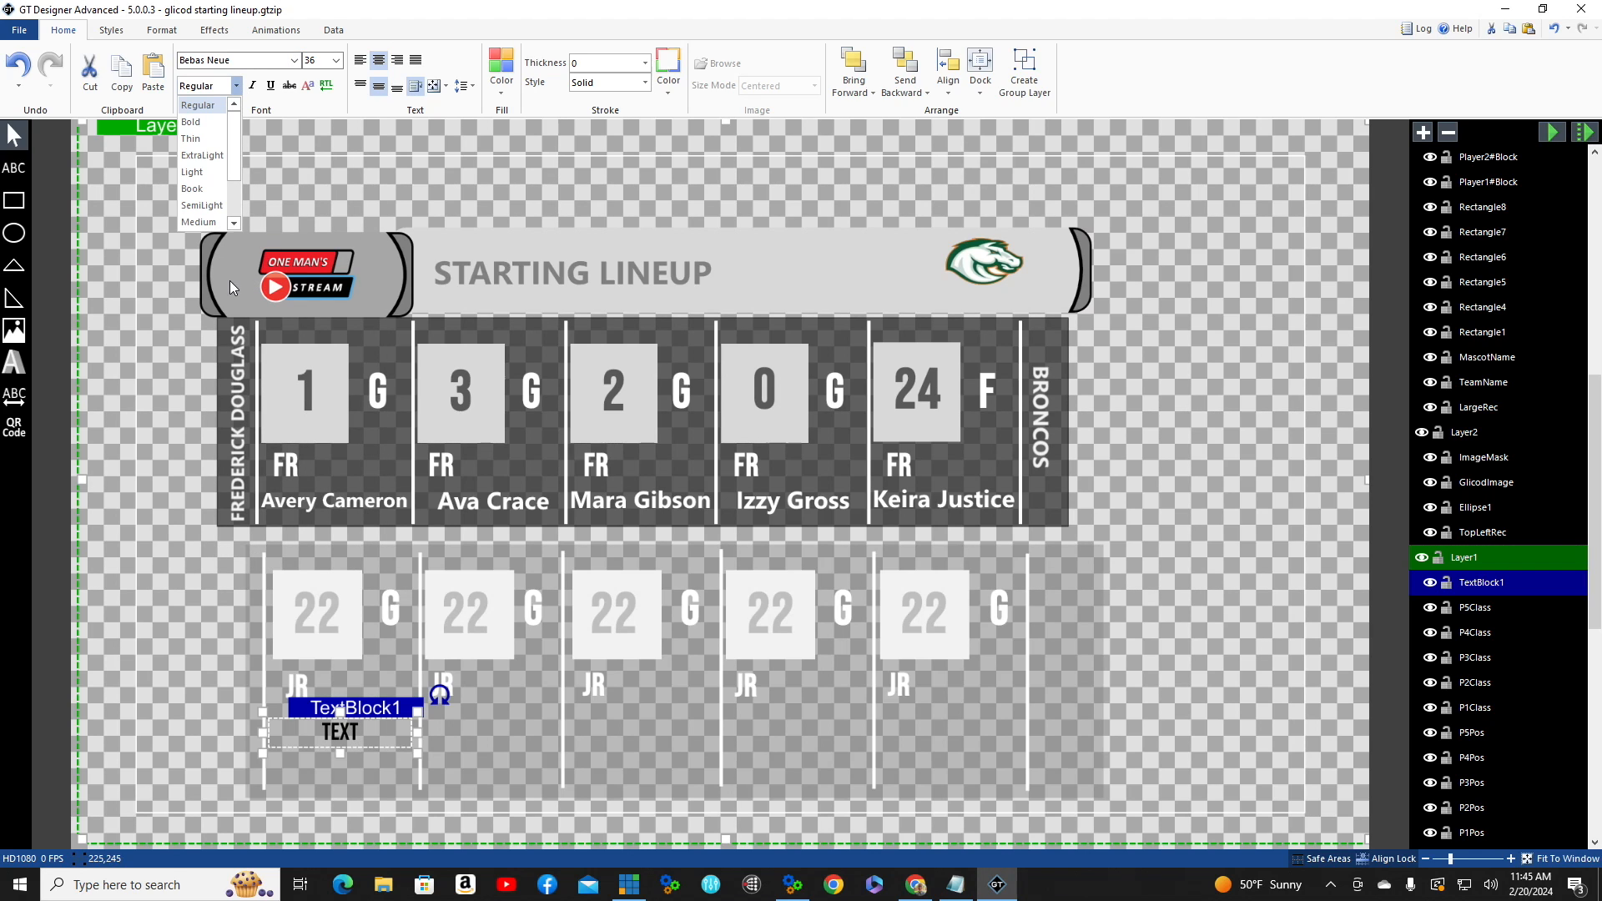
click(200, 187)
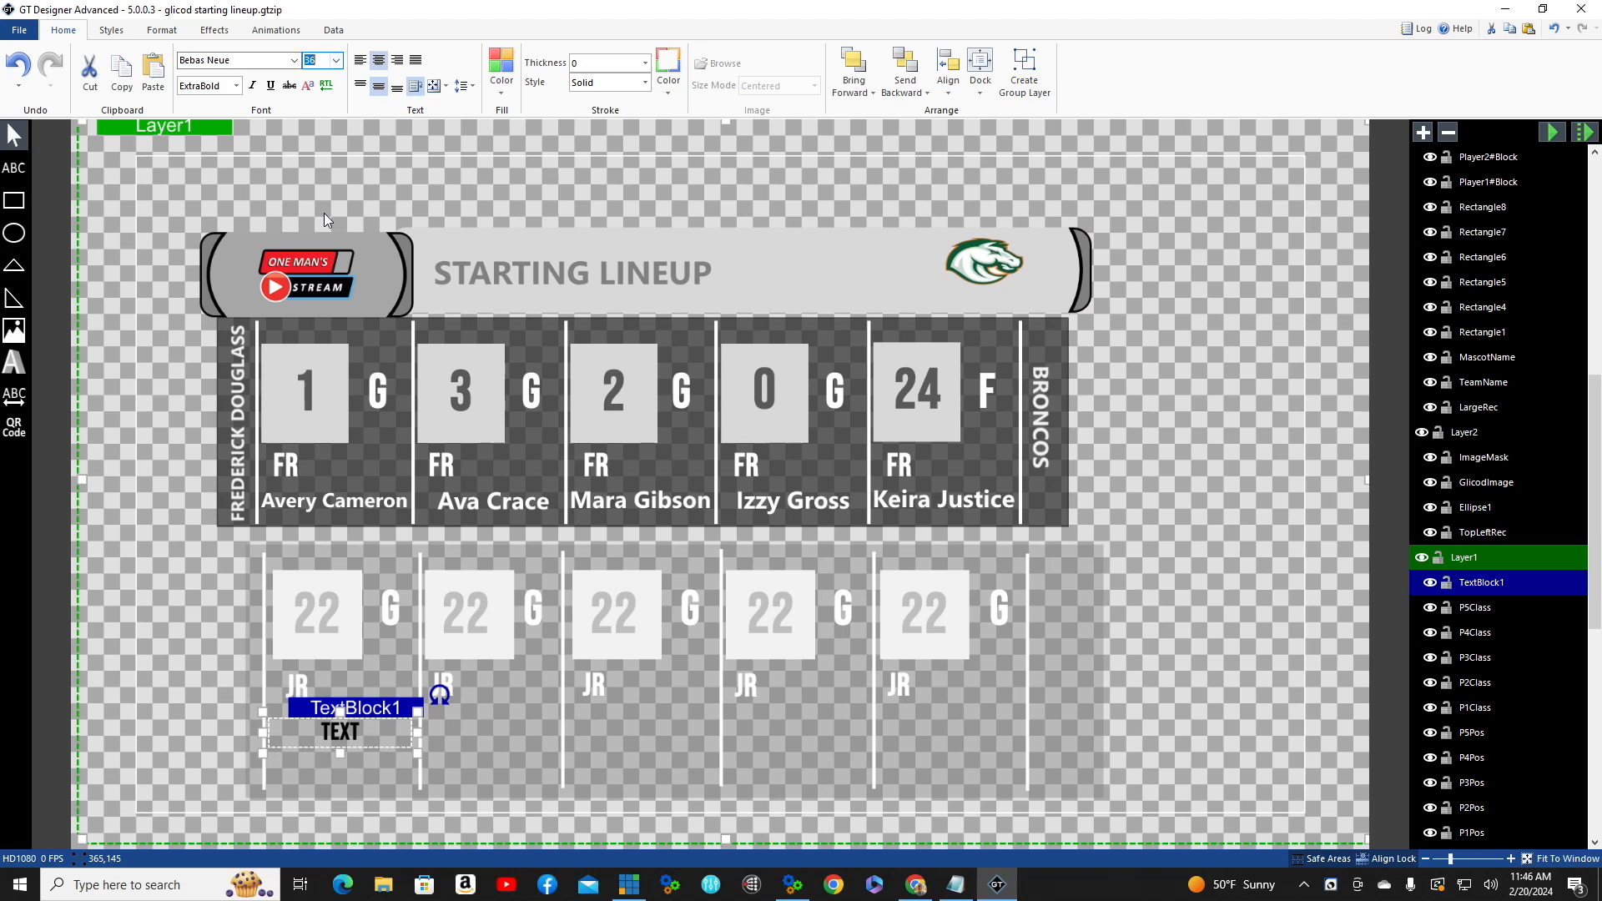
click(501, 87)
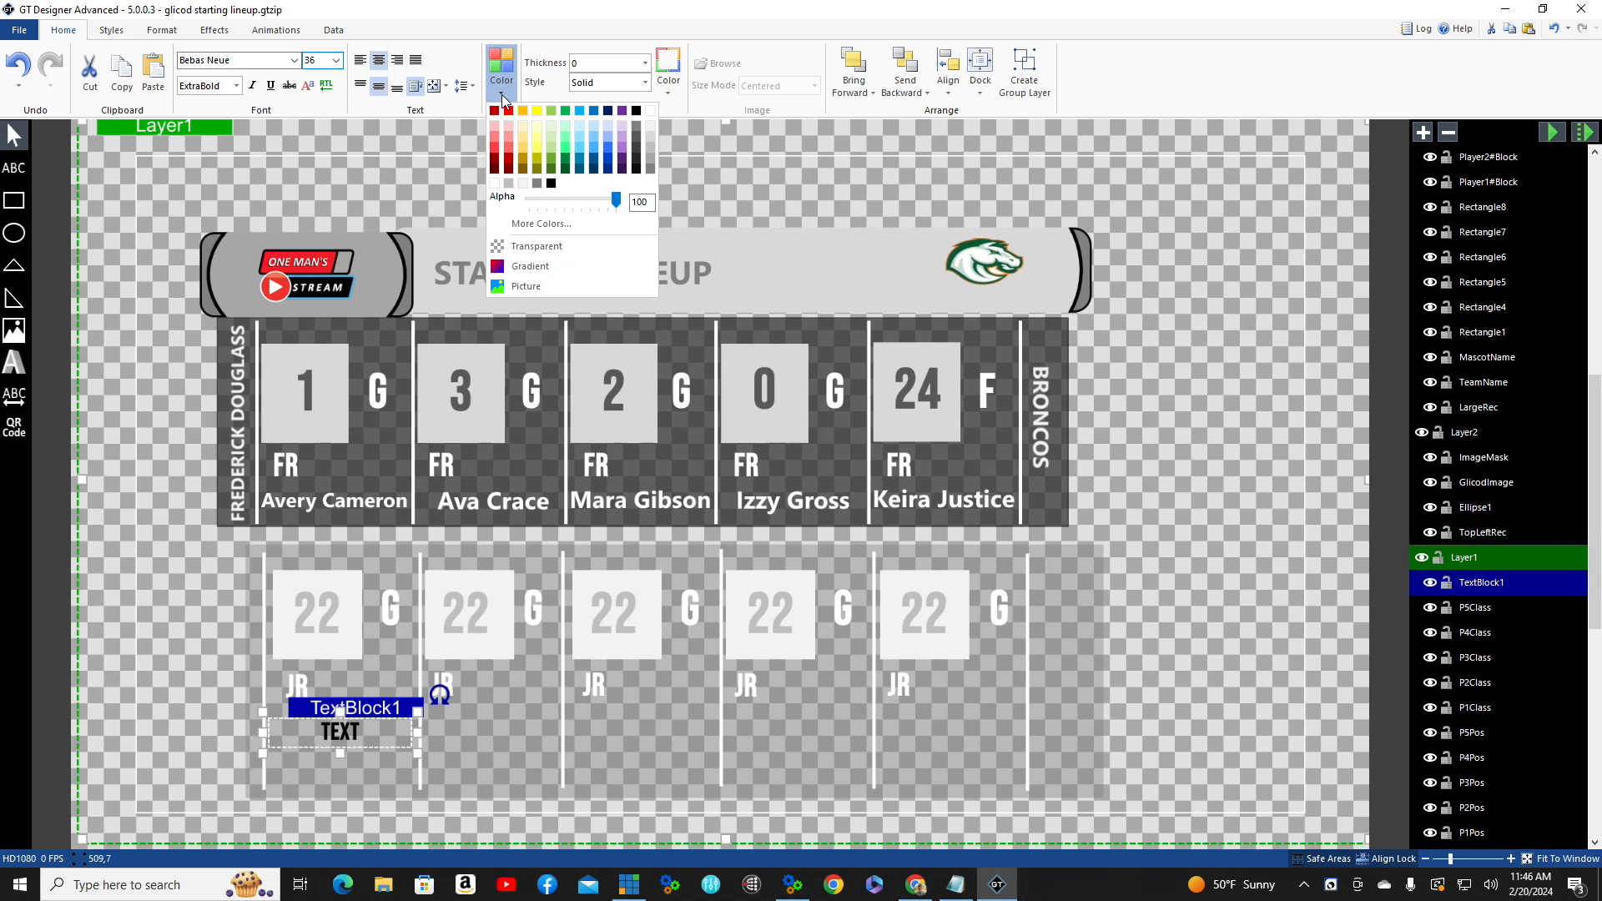
click(651, 110)
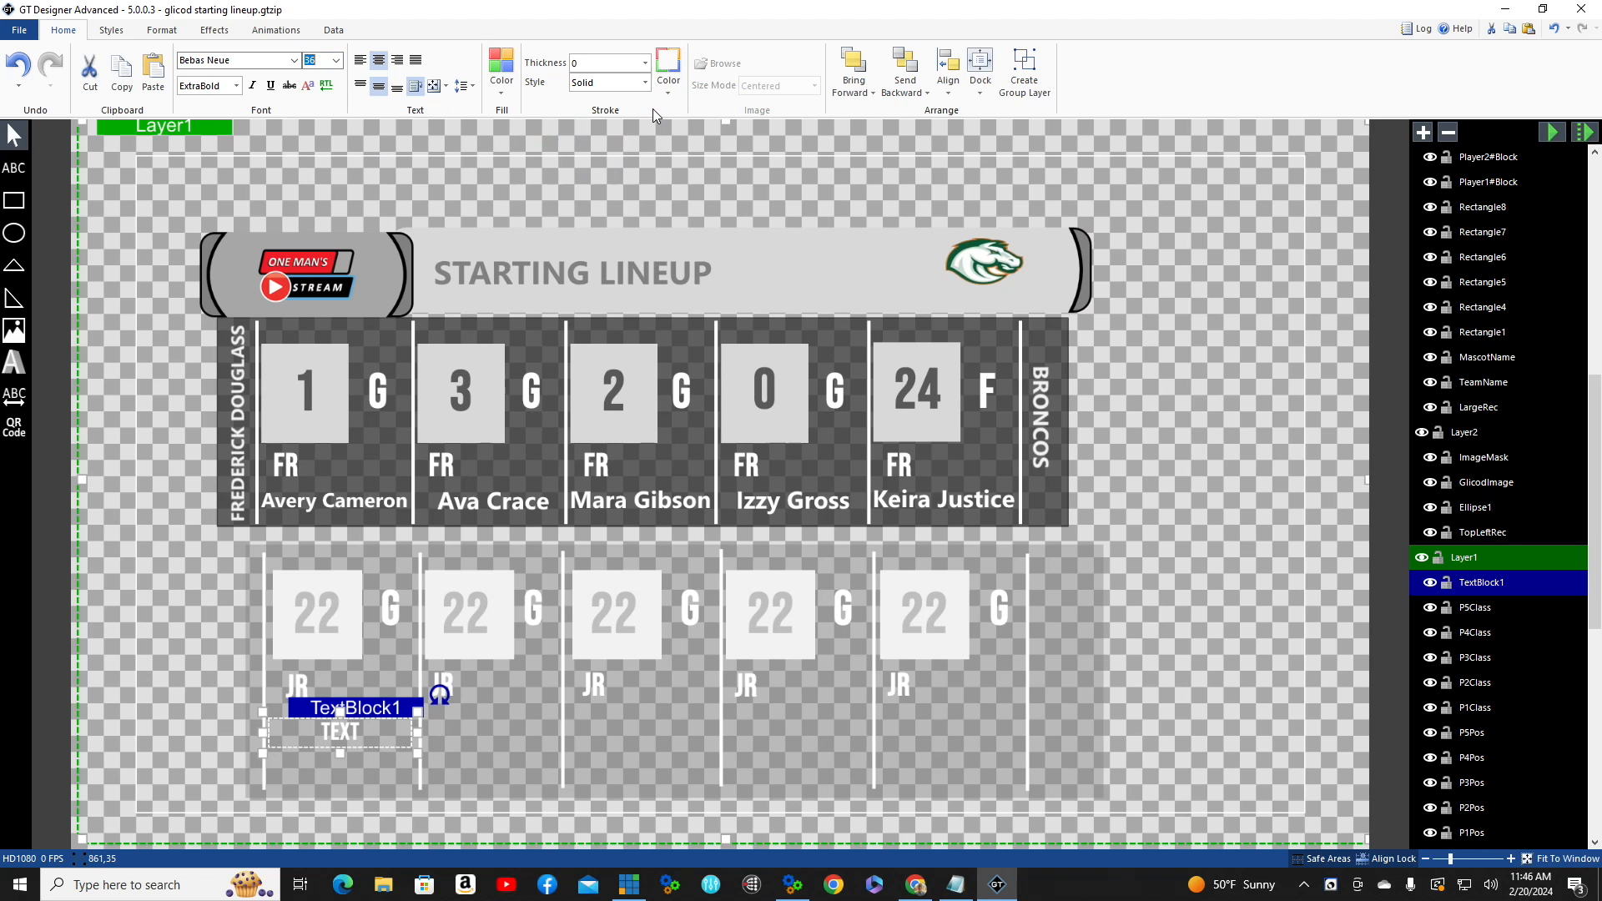
- Rename the new text block as P1Name
double_click(1510, 583)
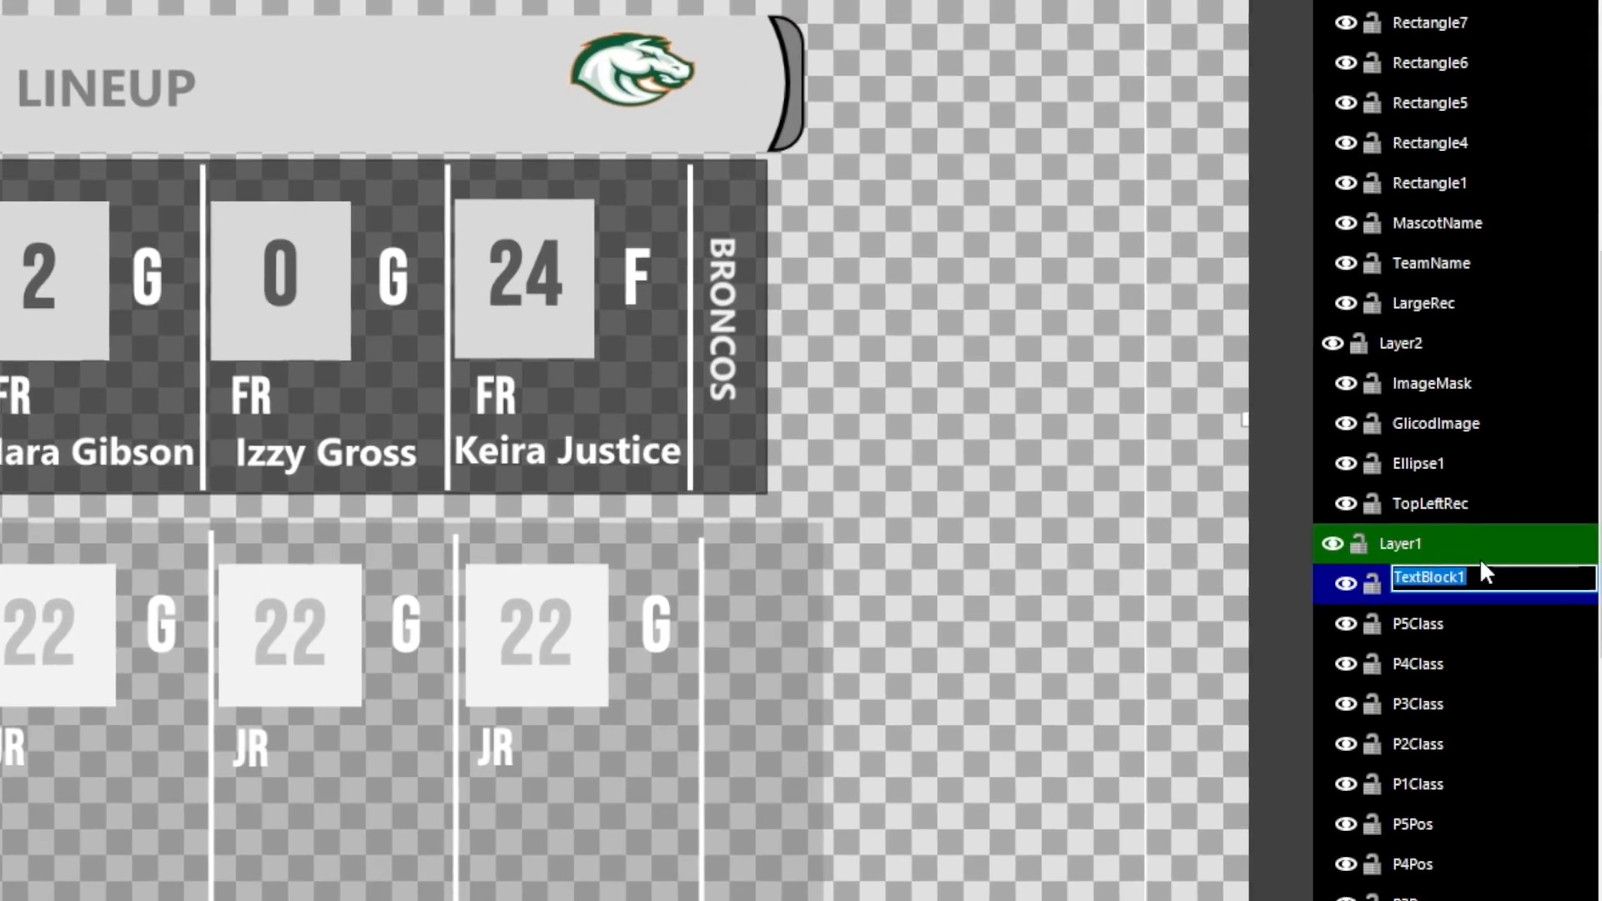
text(P)
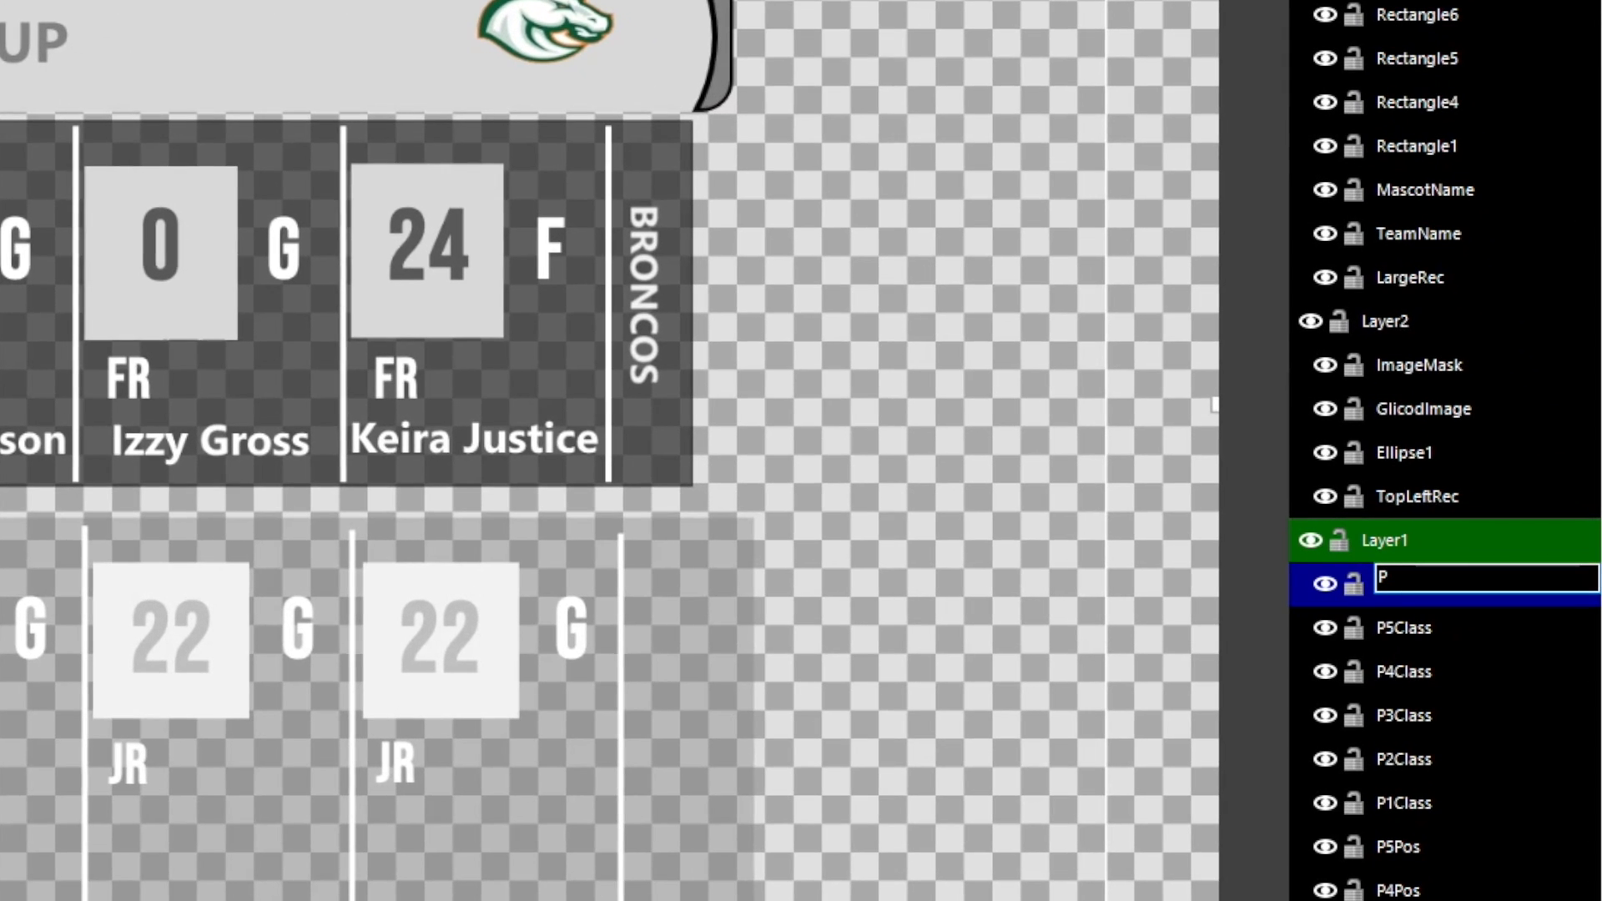
text(1Name)
key(Return)
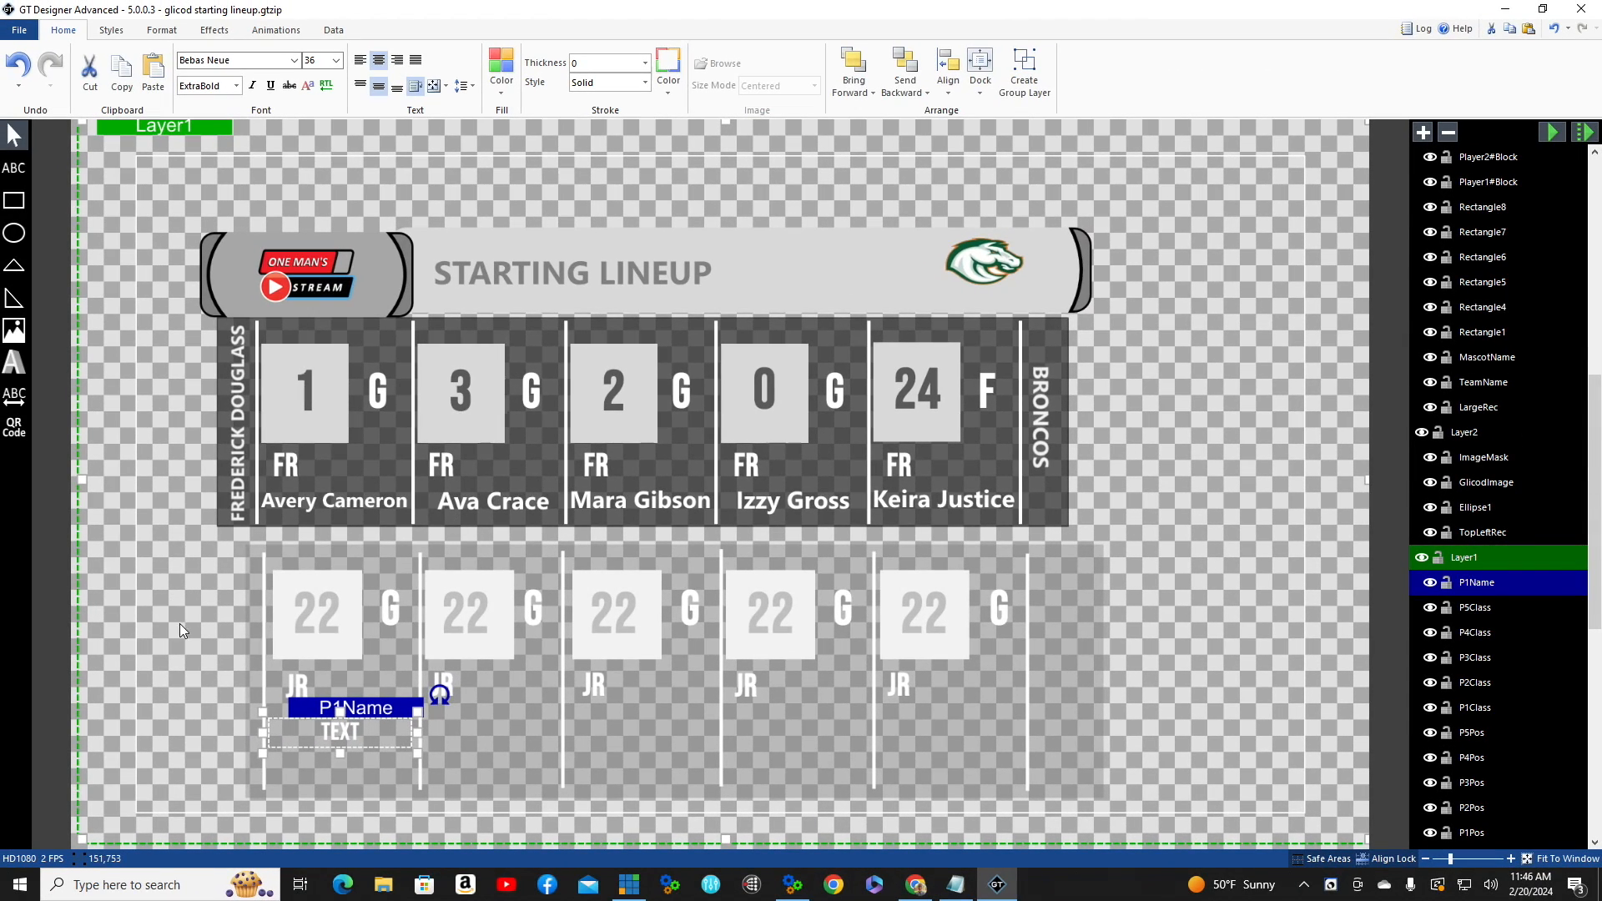
- Duplicate the P1Name text block four times, placing one copy below the JR text of each remaining column
right_click(387, 712)
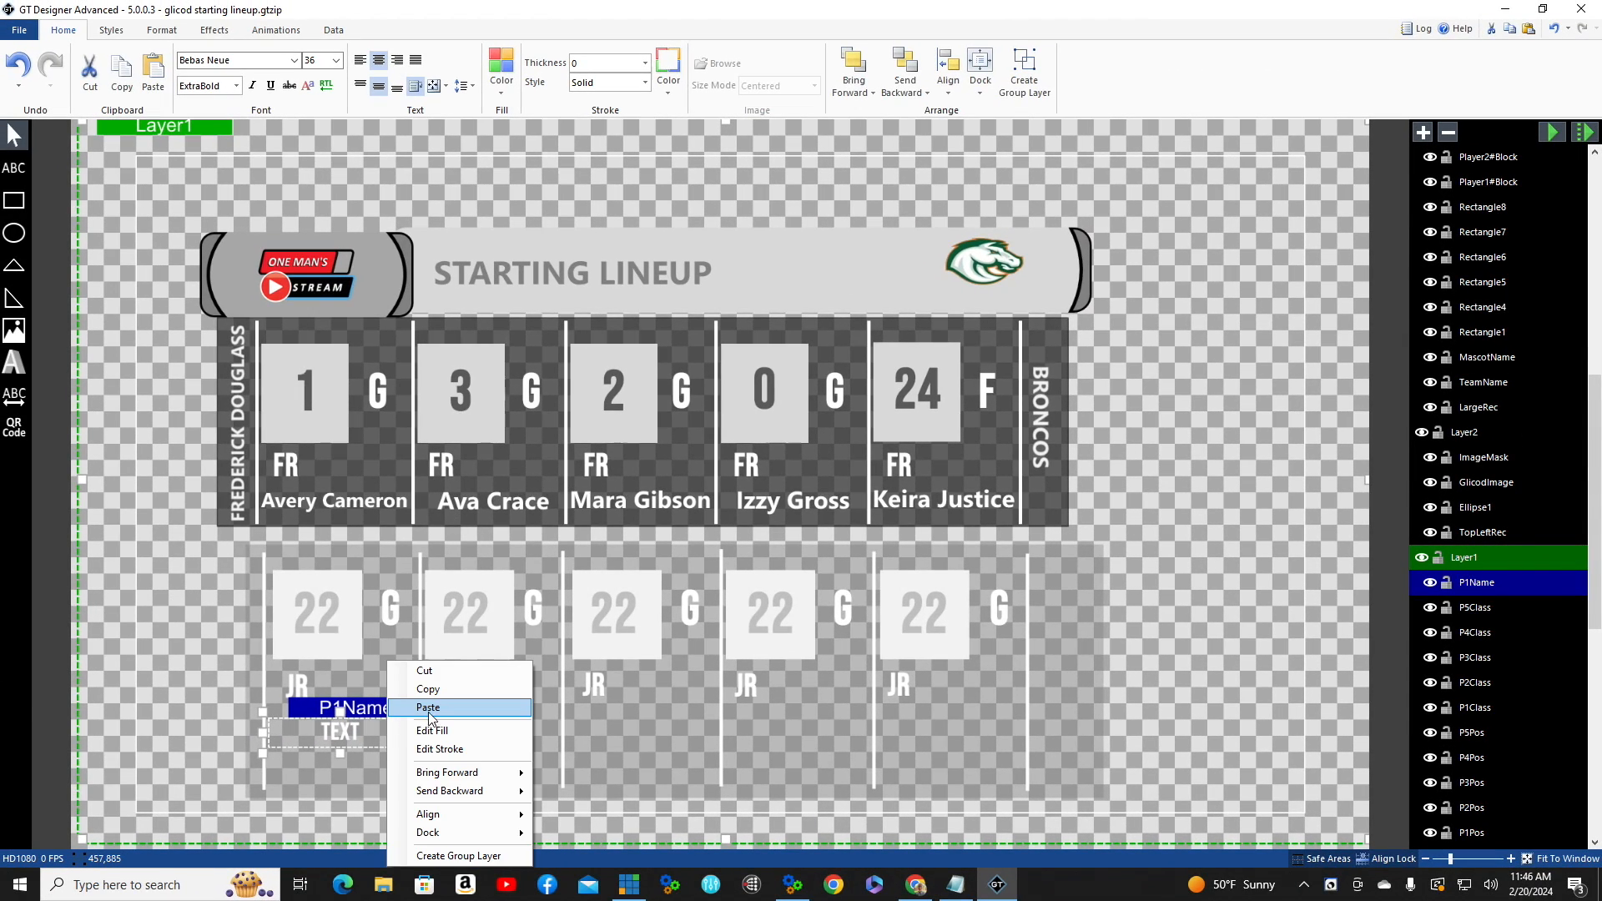
click(431, 709)
drag(415, 720, 949, 709)
right_click(538, 714)
click(582, 709)
right_click(656, 713)
click(734, 709)
right_click(757, 710)
click(822, 709)
click(342, 728)
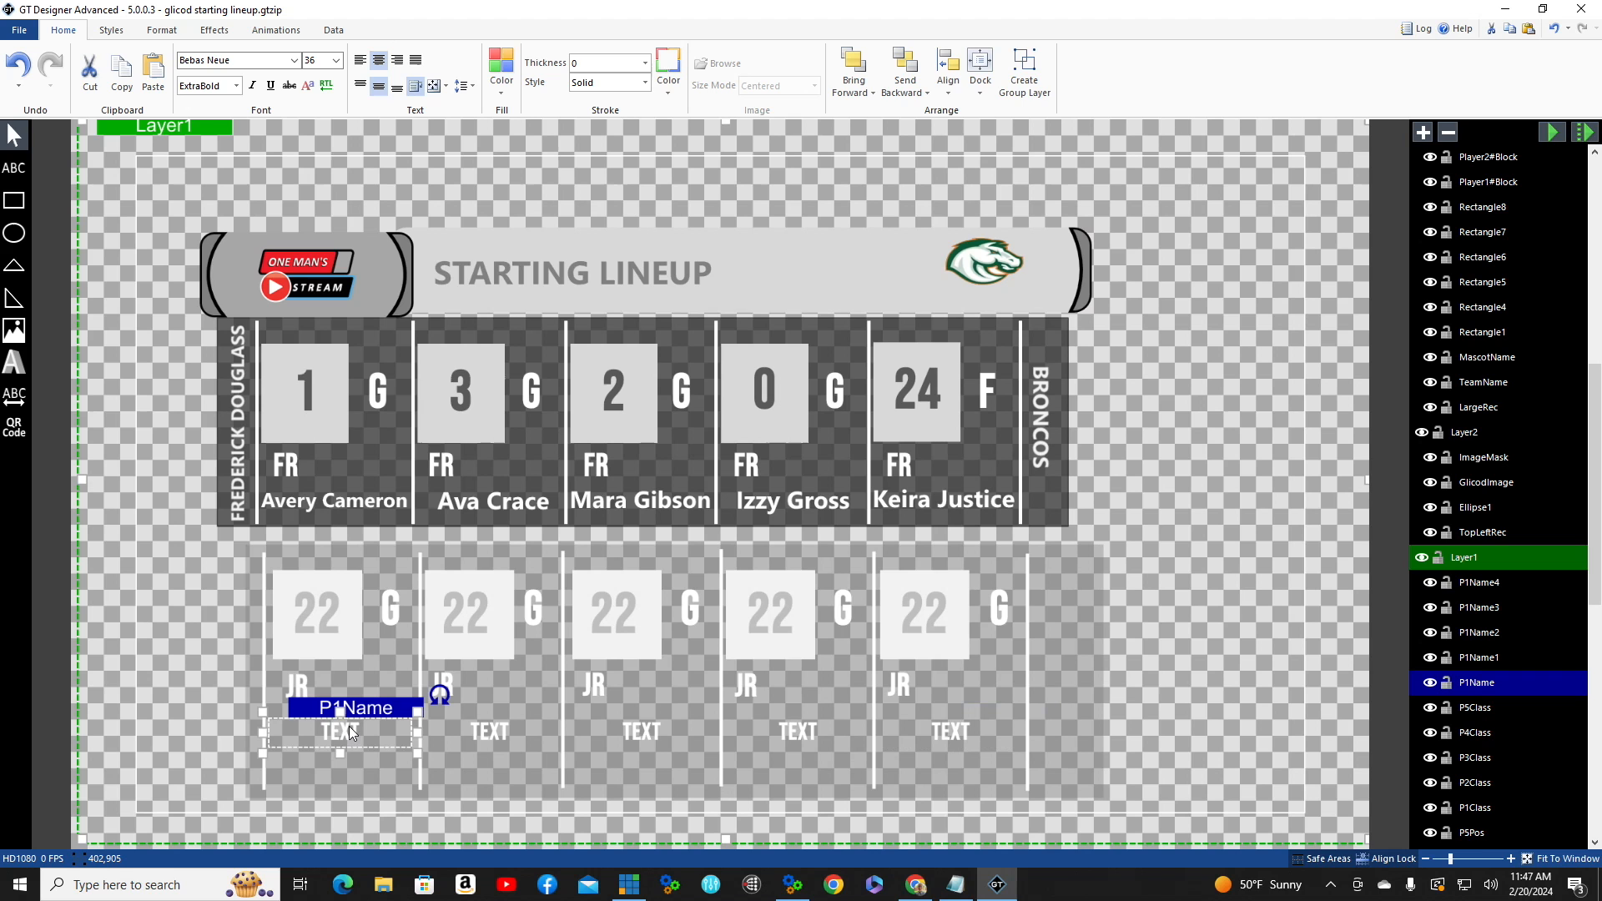
- Rename the second column's name text block as P2Name and the third column's as P3Name
click(500, 730)
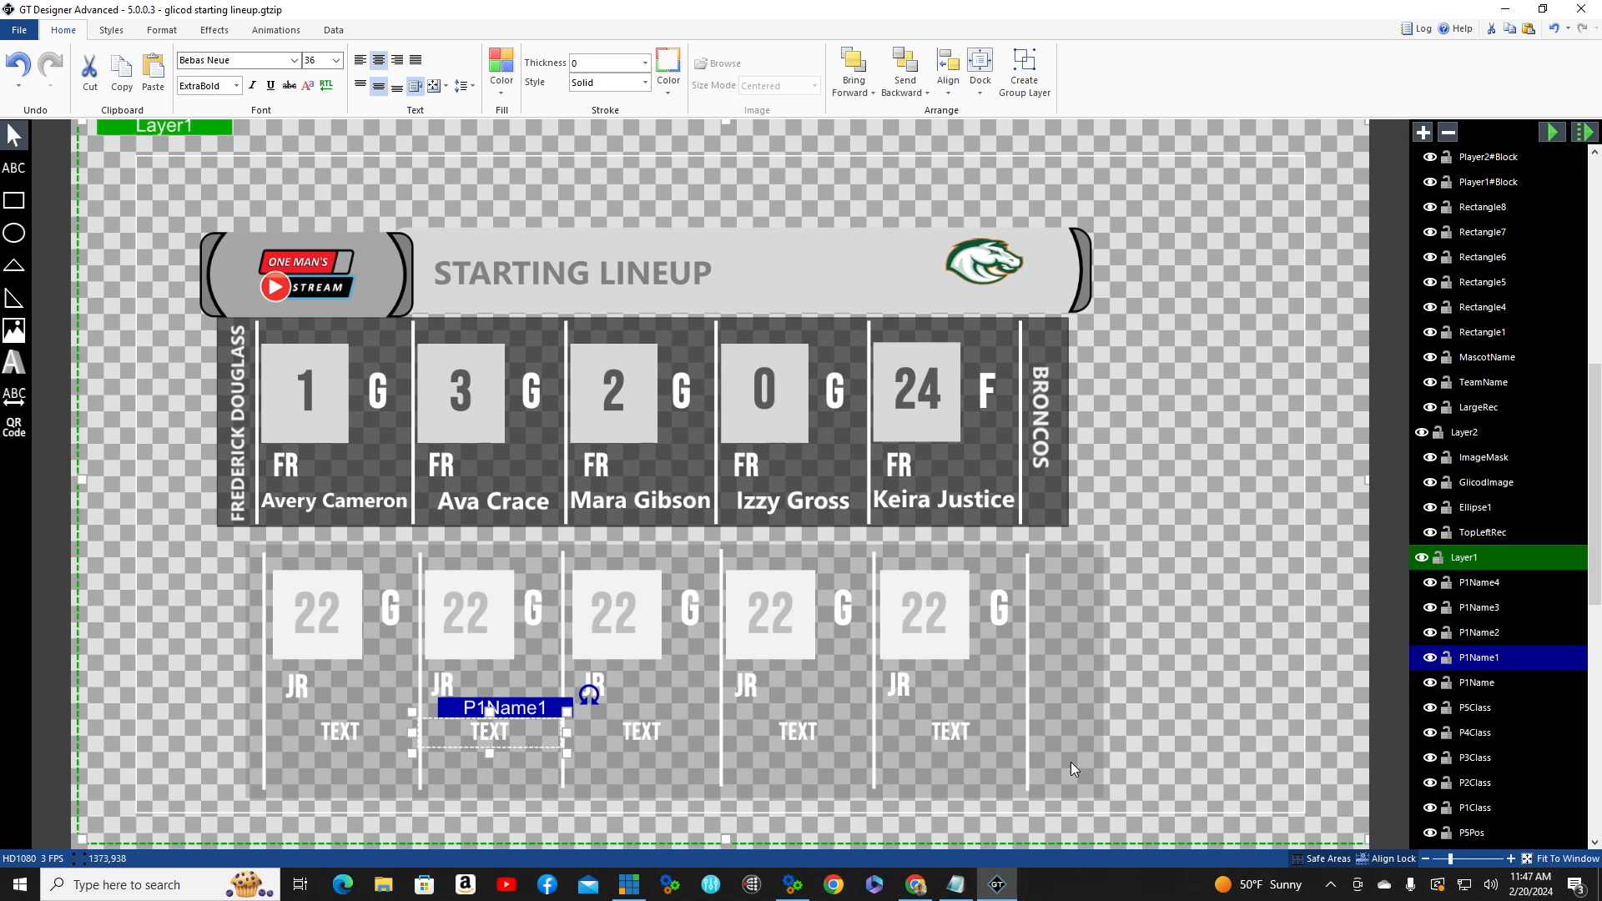
double_click(1494, 658)
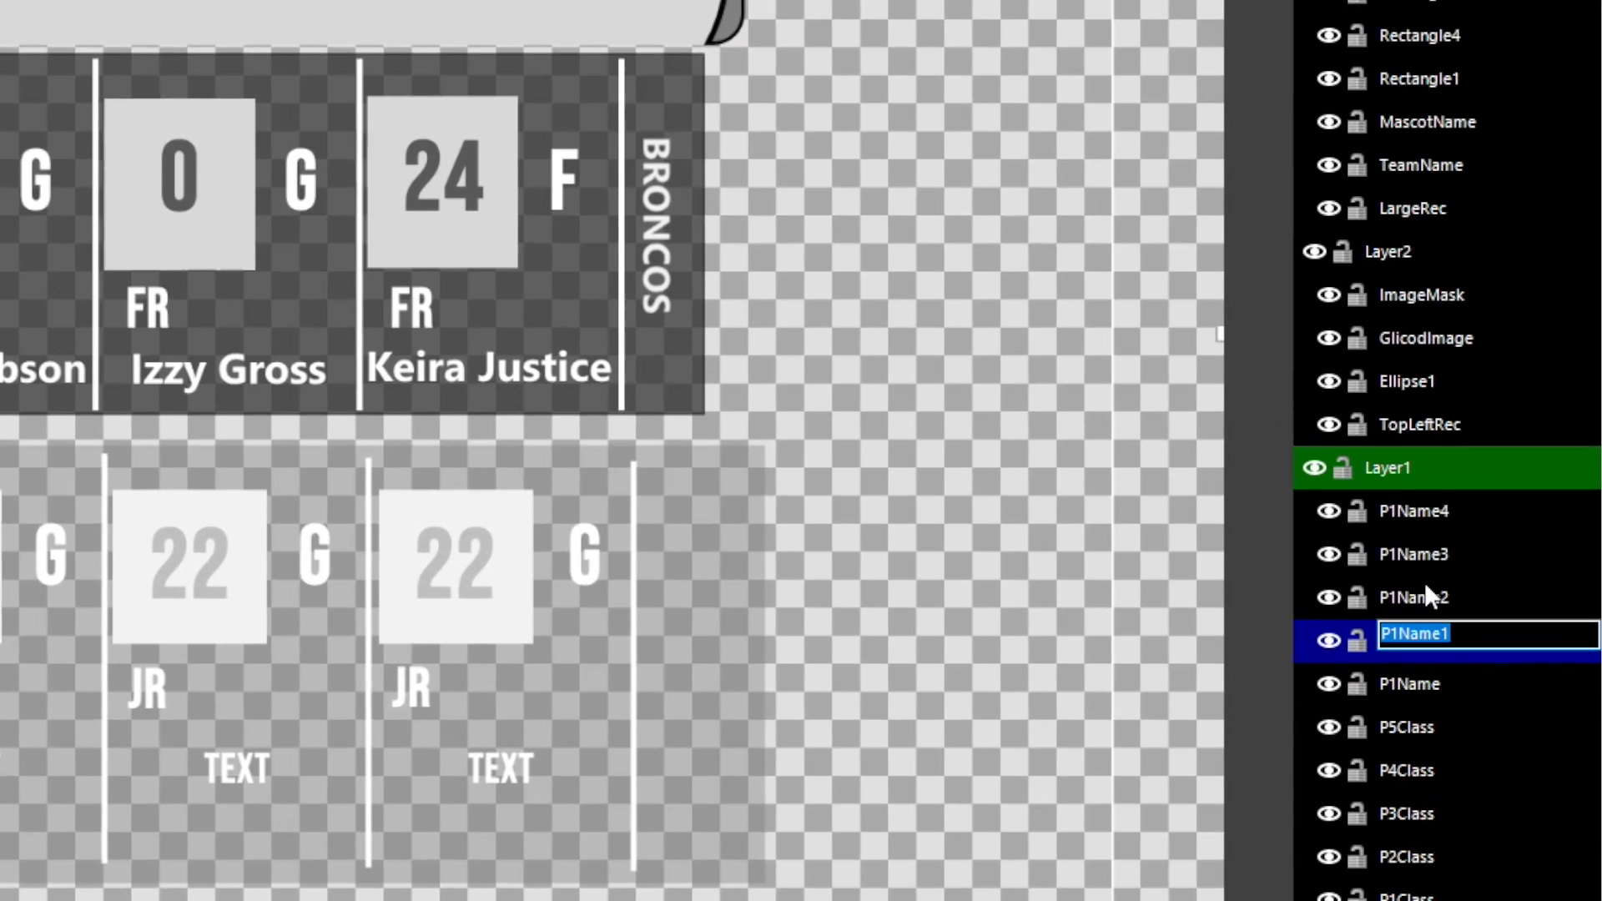
text(P2Name)
key(Return)
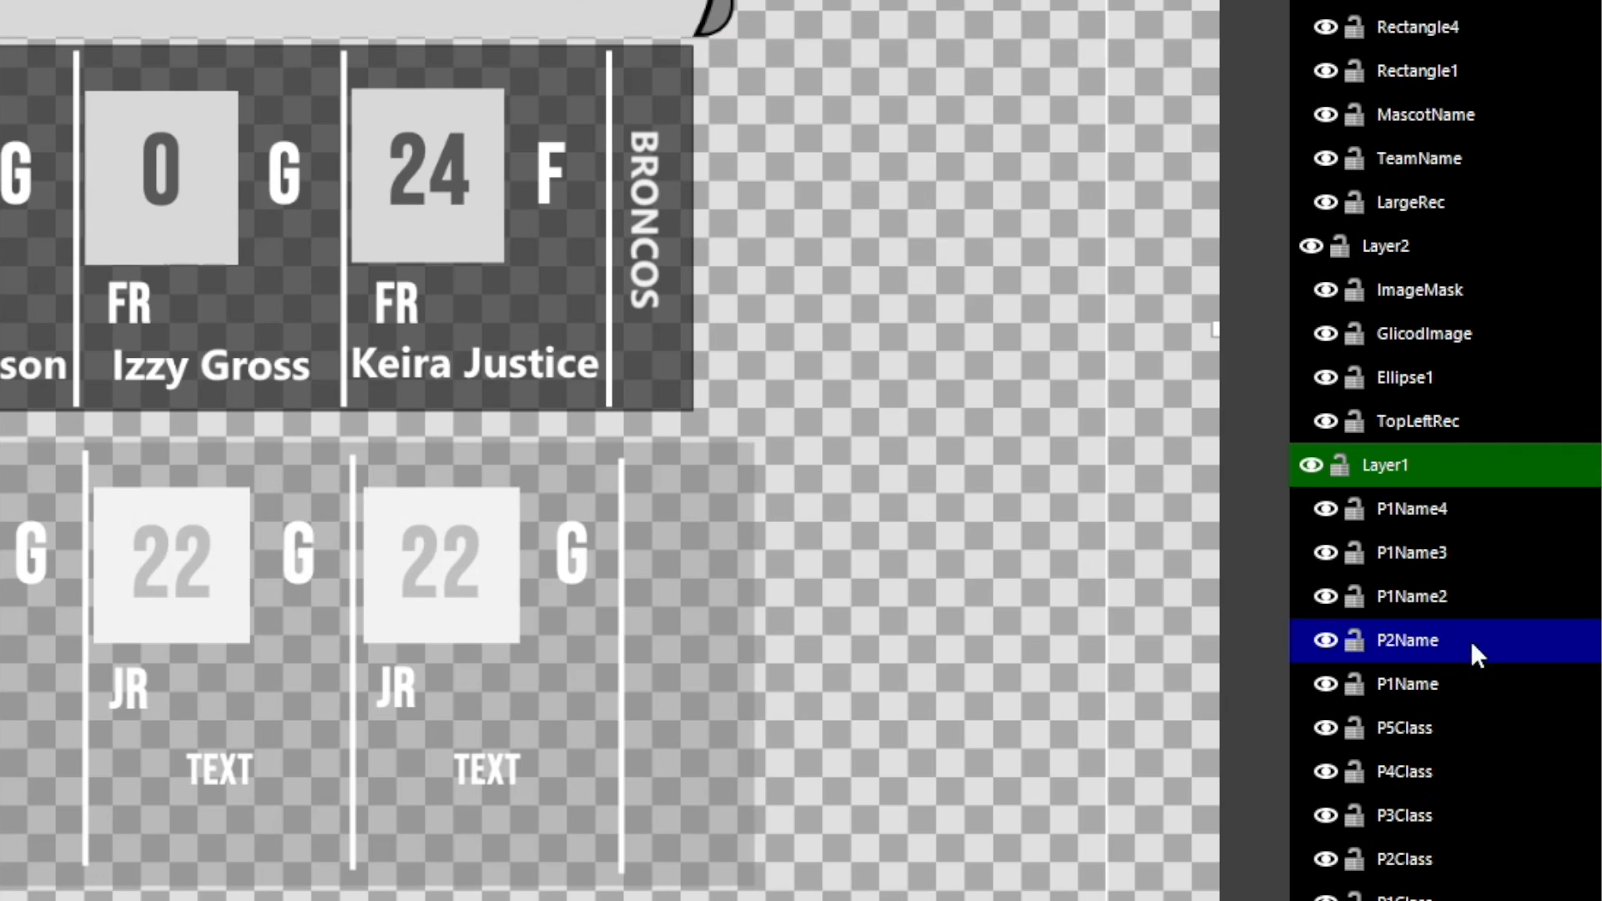
click(1452, 596)
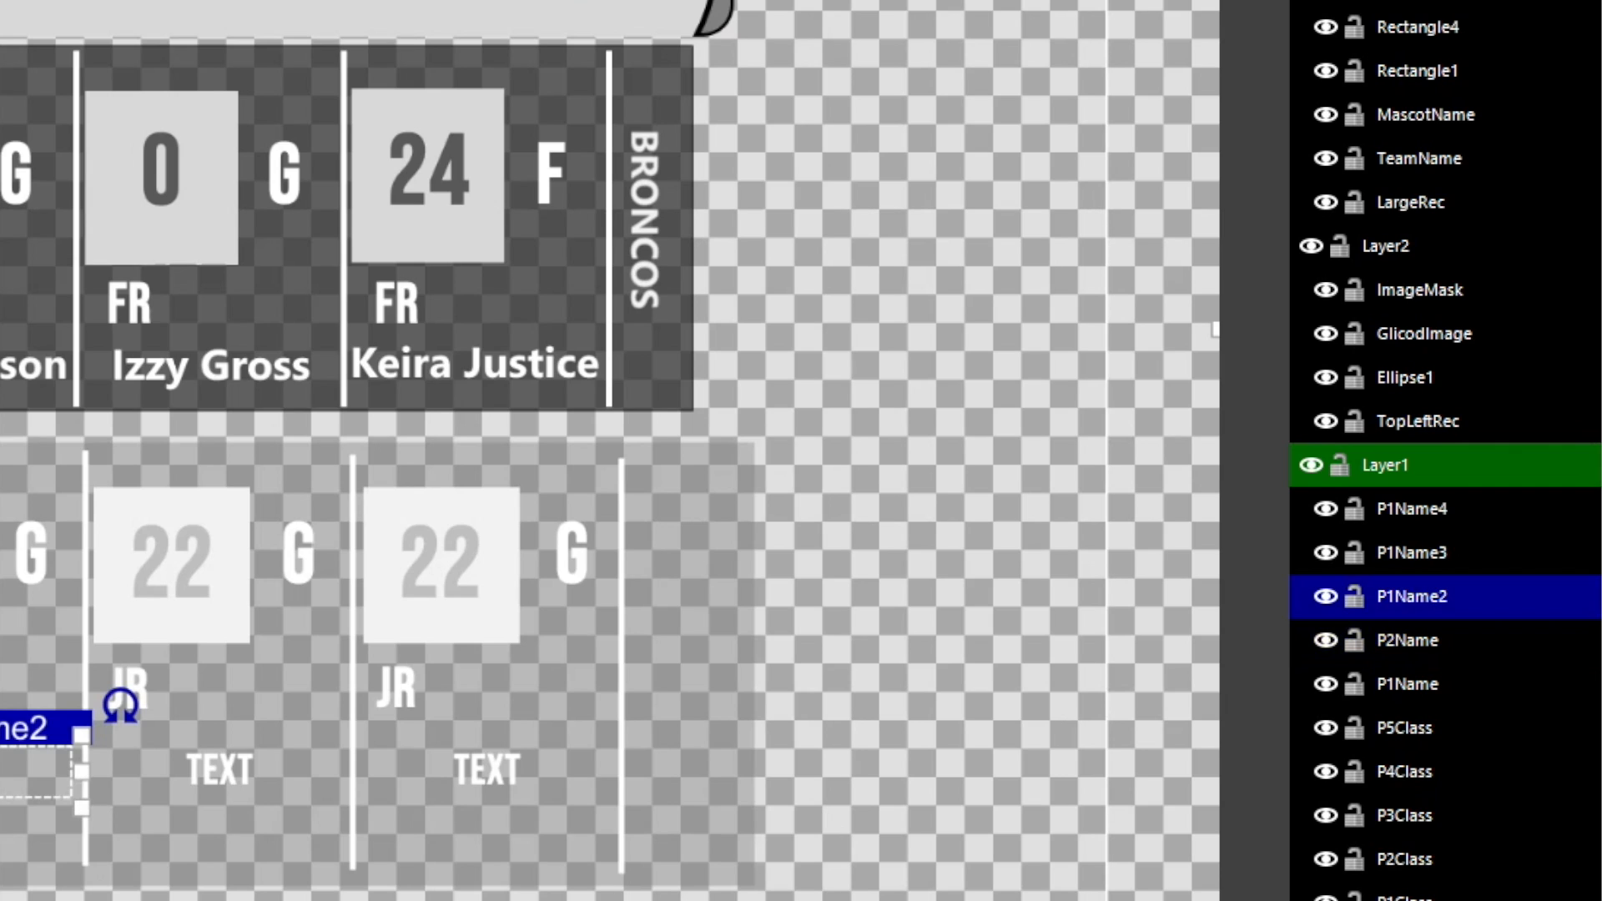
double_click(1452, 596)
text(P3Name)
key(Return)
- Rename the fourth column's name text block as P4Name and the fifth column's as P5Name
click(1441, 553)
double_click(1442, 553)
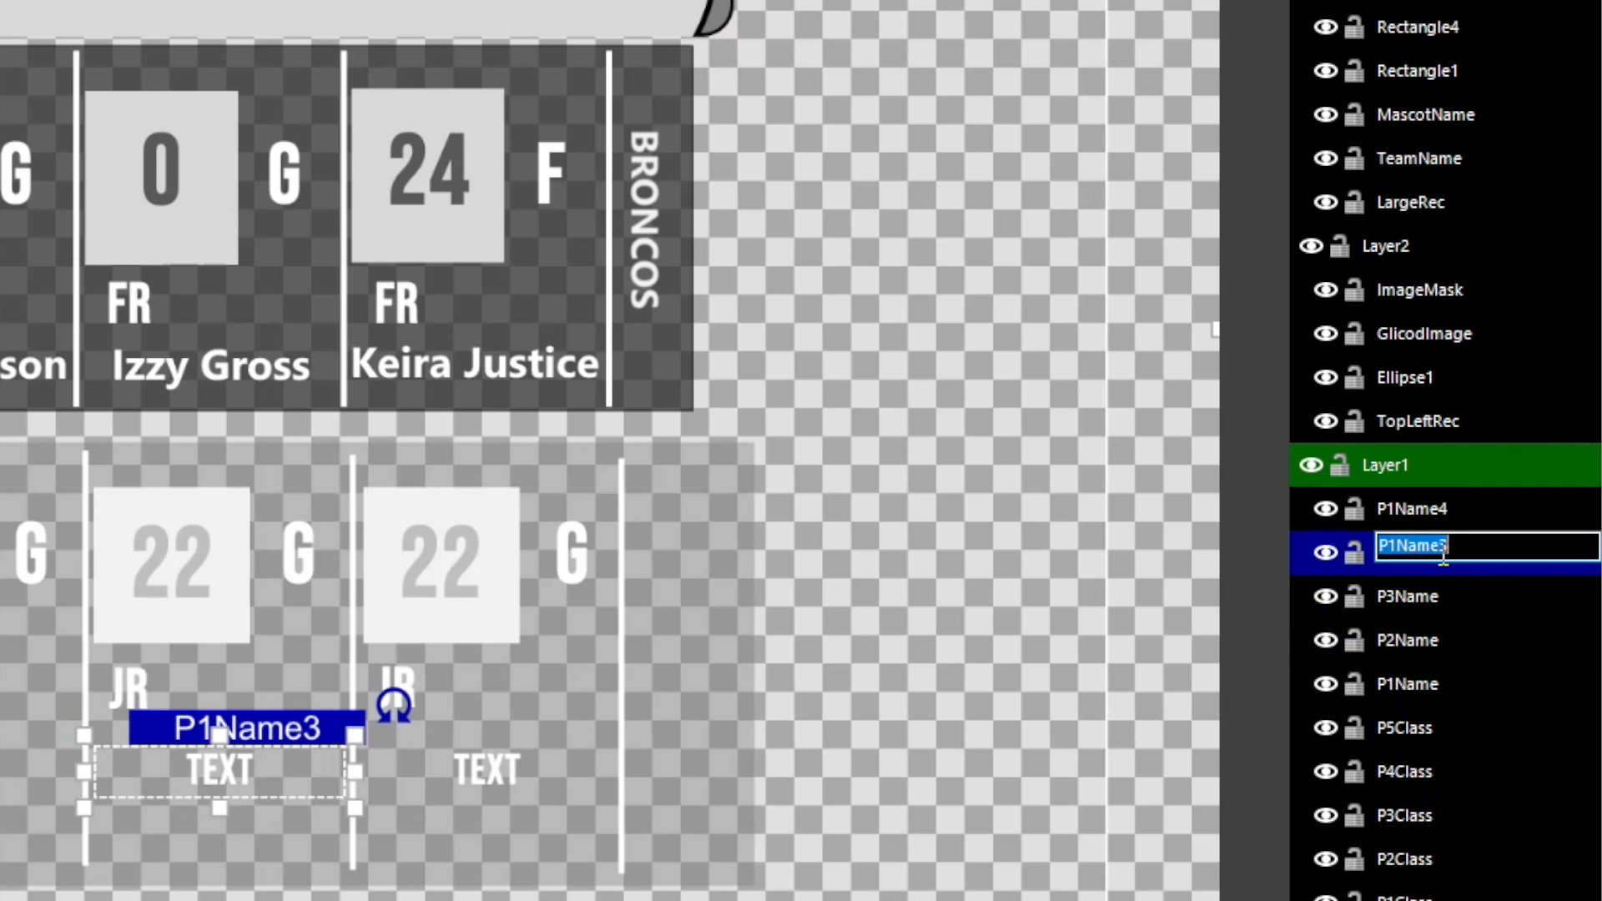
text(P4Name)
key(Return)
click(1441, 508)
double_click(1440, 508)
text(P5)
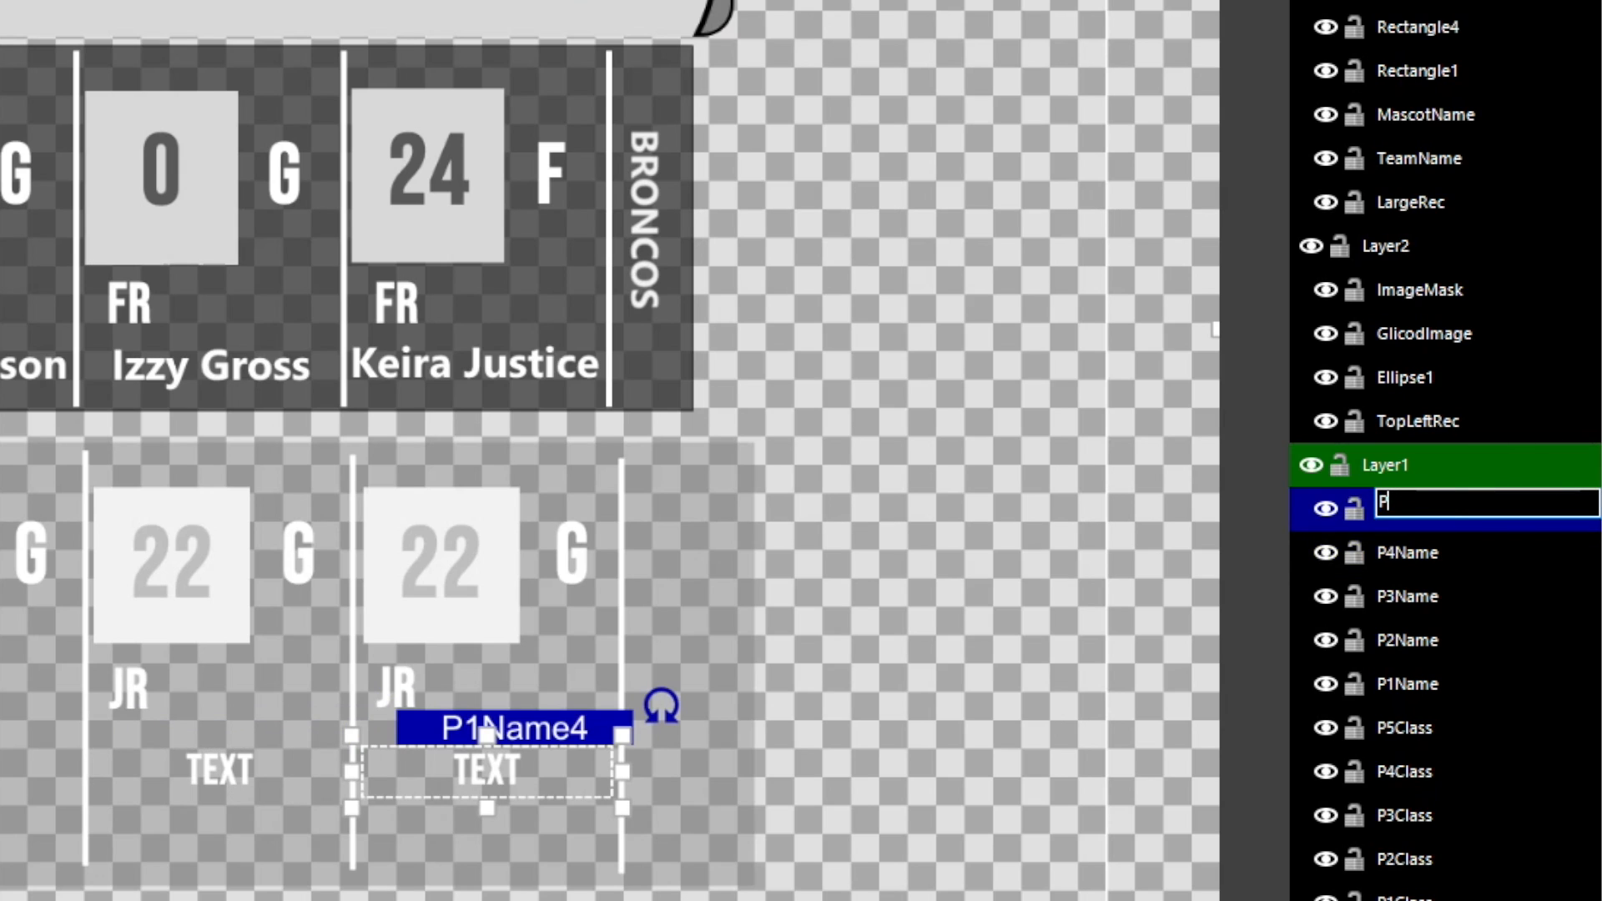
text(Name)
key(Return)
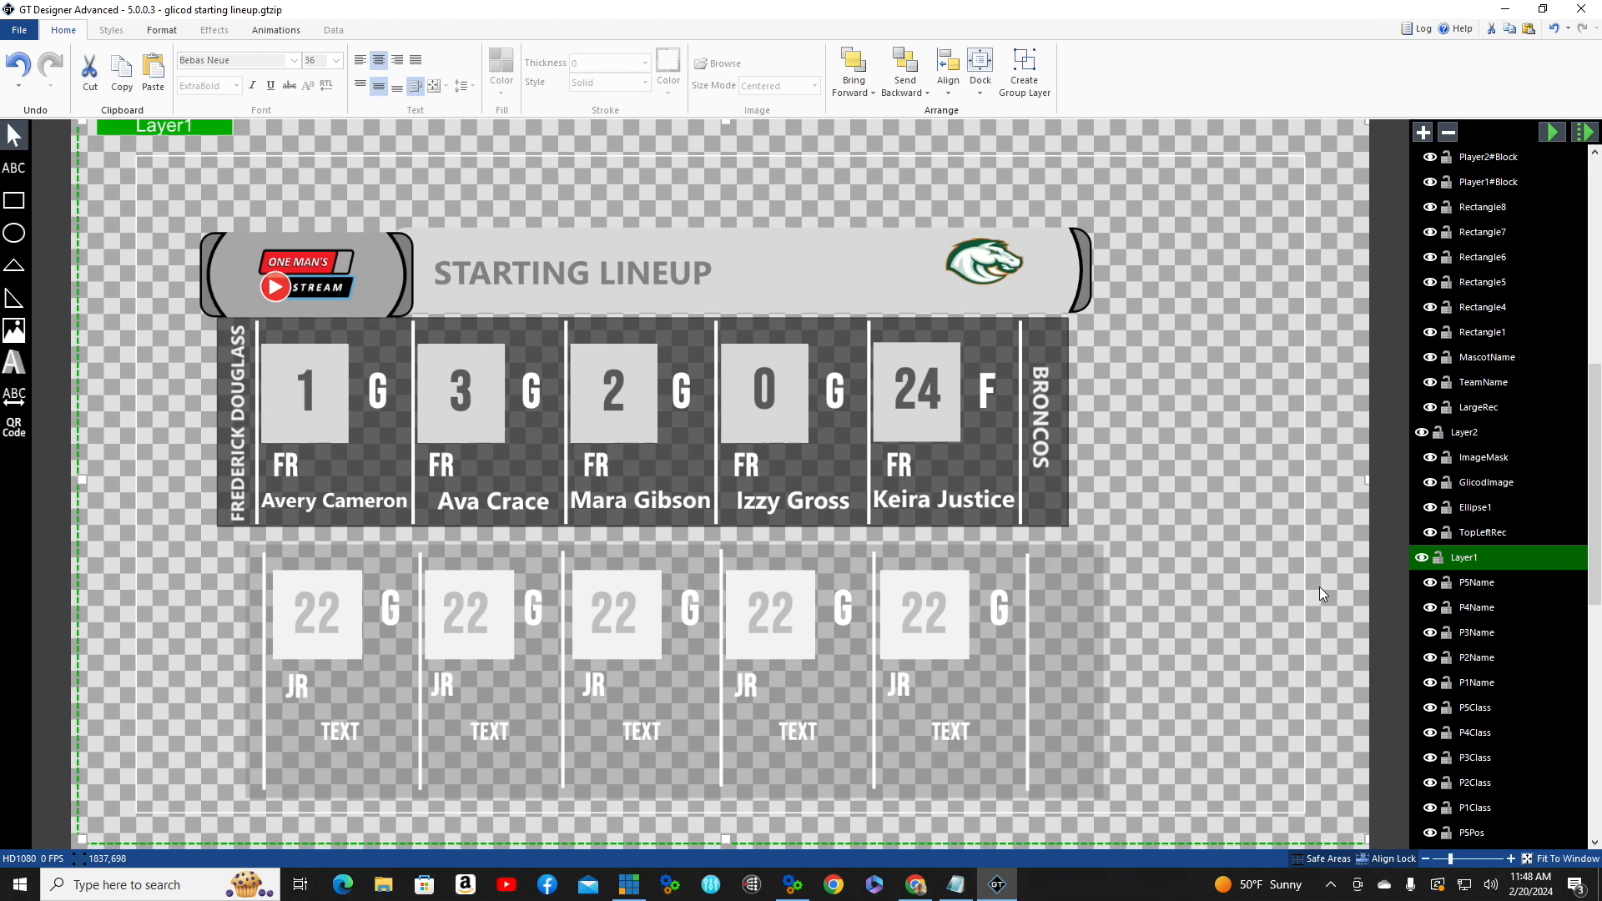
- Delete all elements of the recreated lower lineup, from P5Name down through Rectangle9
scroll(1527, 580, down, 8)
shift+click(1482, 758)
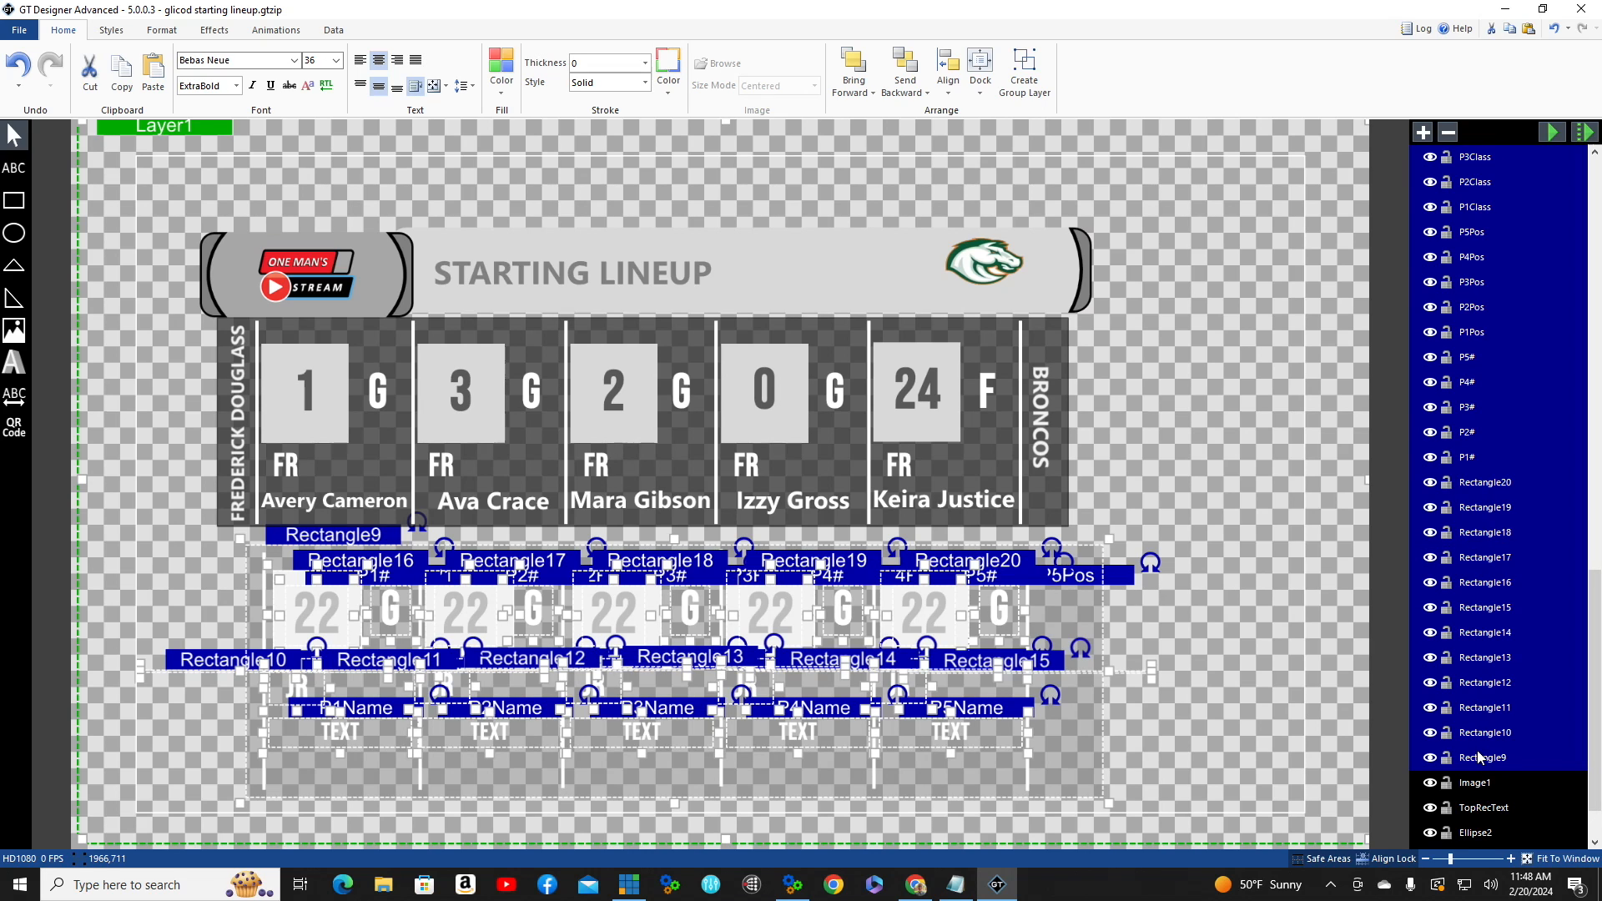
key(Delete)
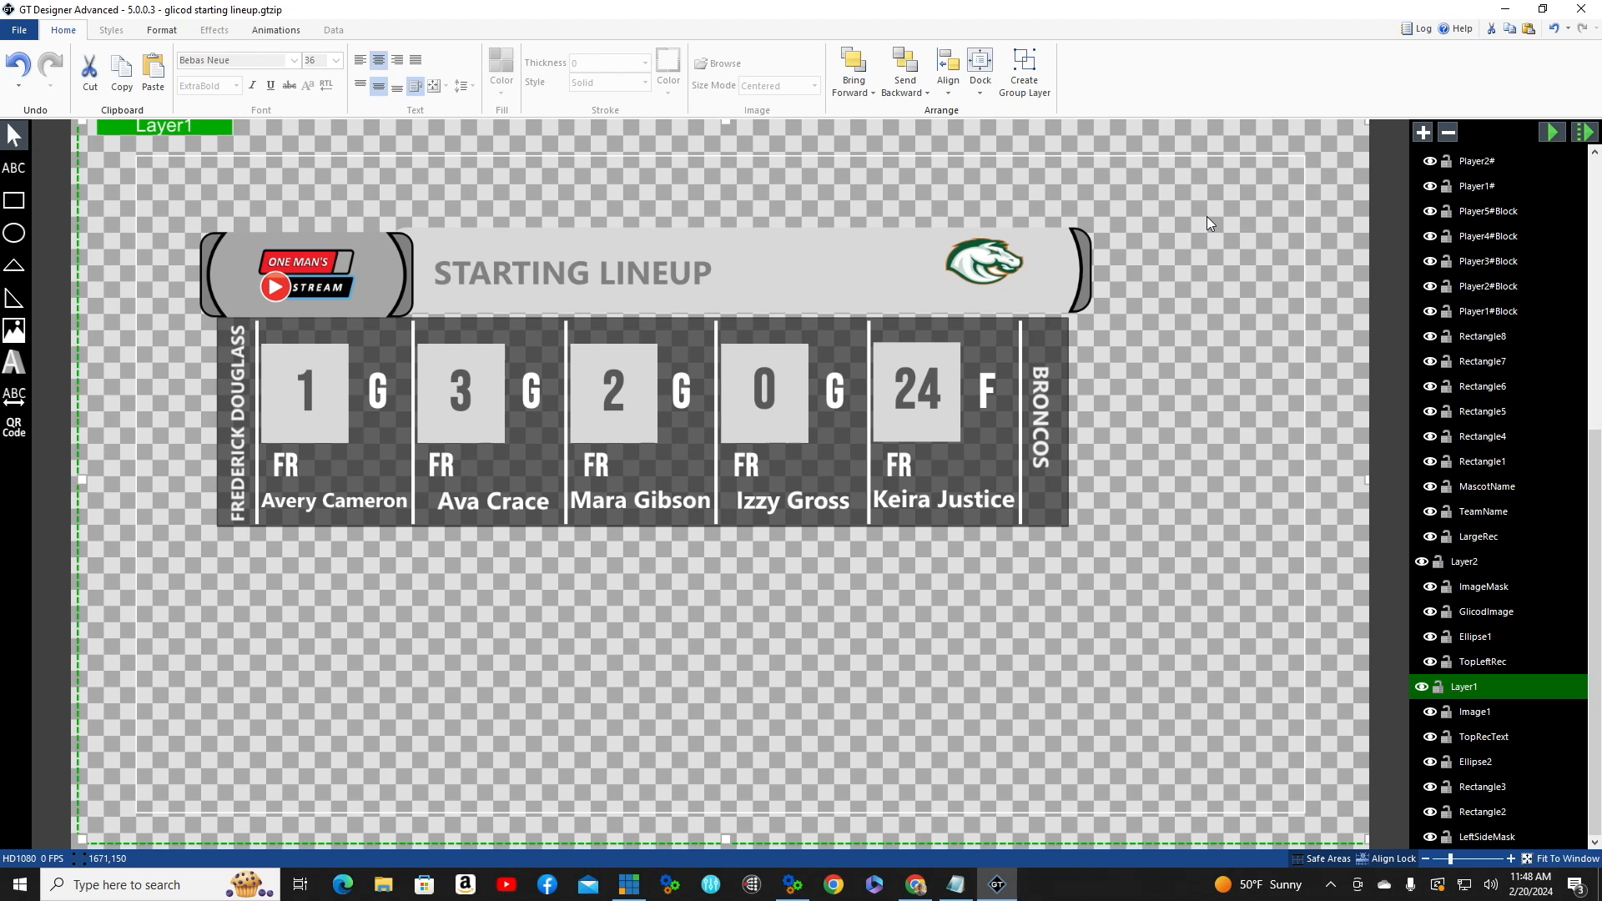
- Preview the finished lineup title's entrance animation
click(1554, 133)
click(1553, 133)
click(1551, 132)
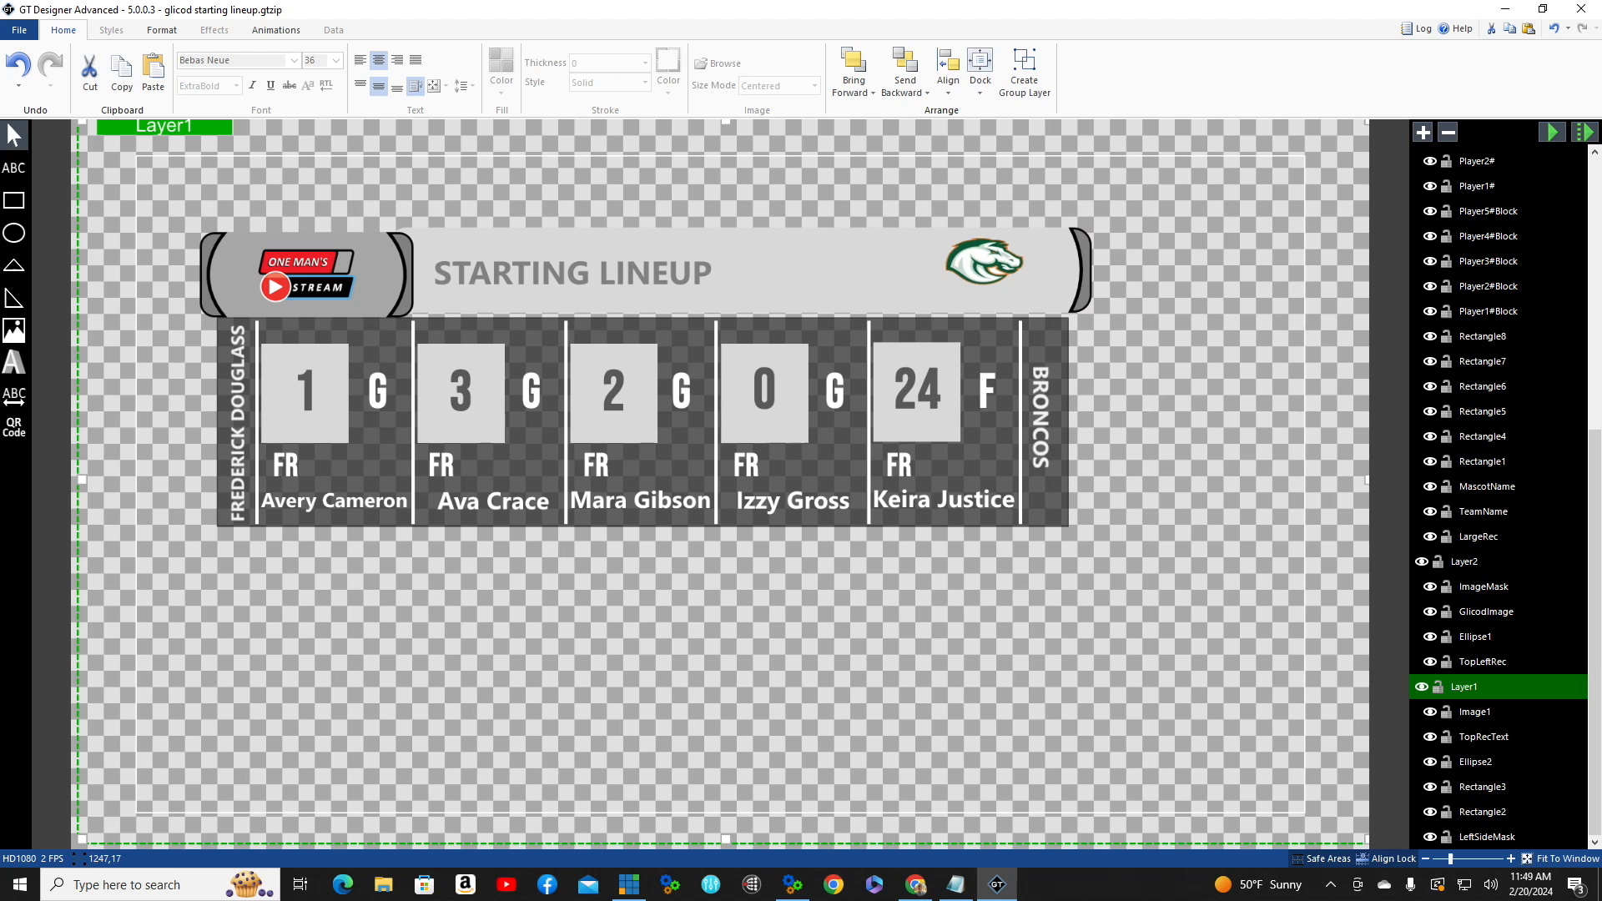
- Examine the TransitionIn type, delay, duration and direction of Rectangle2, Rectangle3, Ellipse2, TopRecText, Image1 and GlicodImage
click(282, 32)
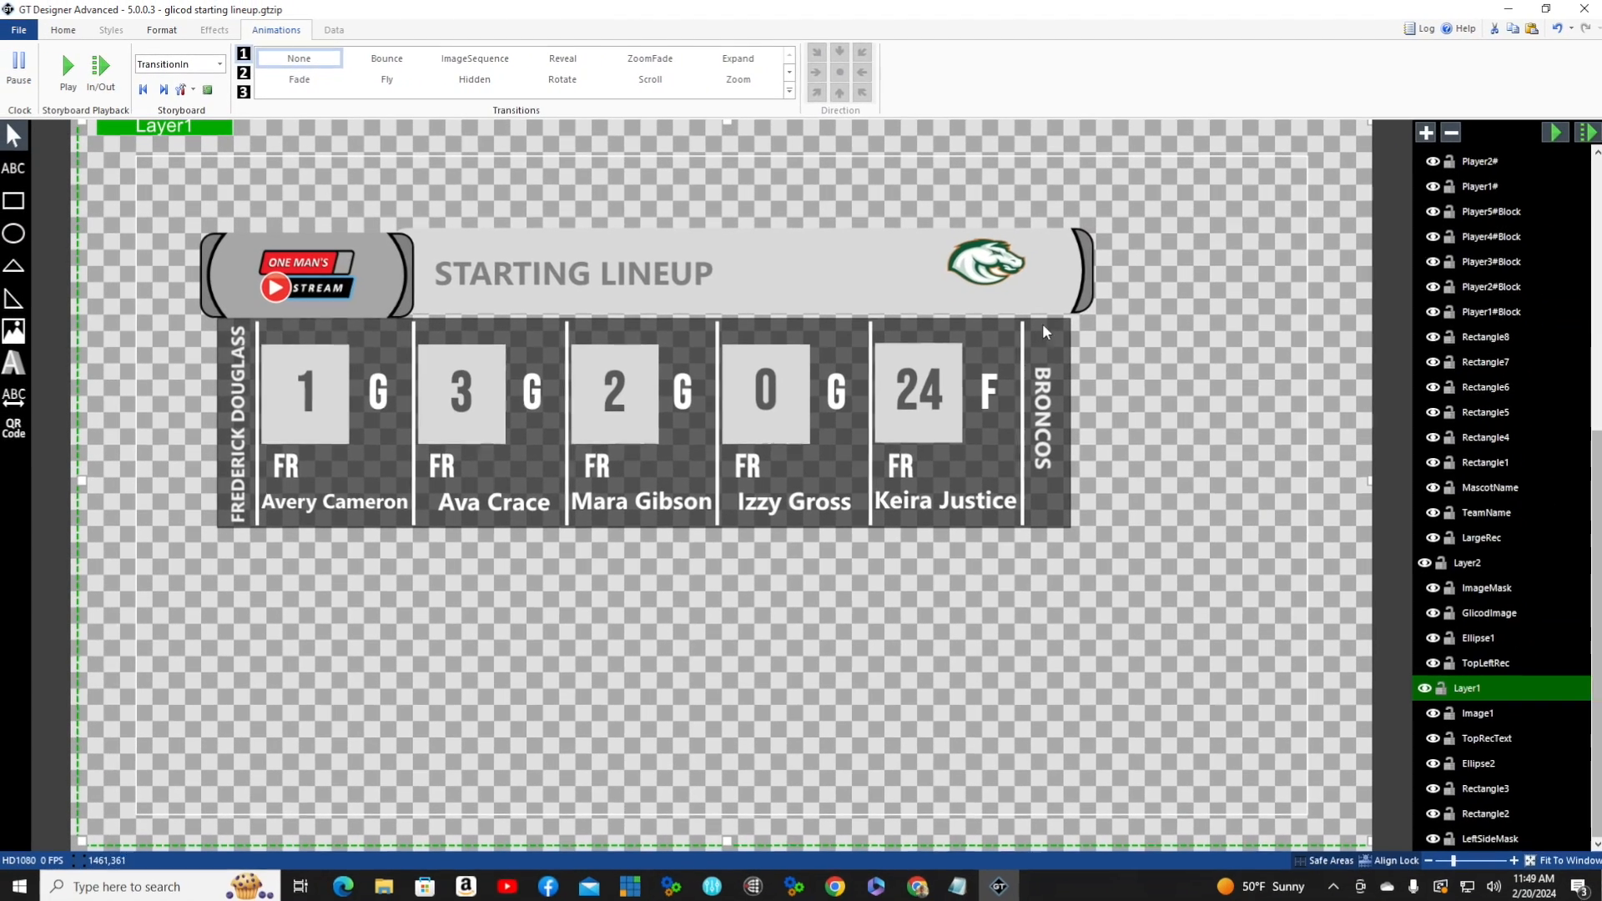
click(1260, 351)
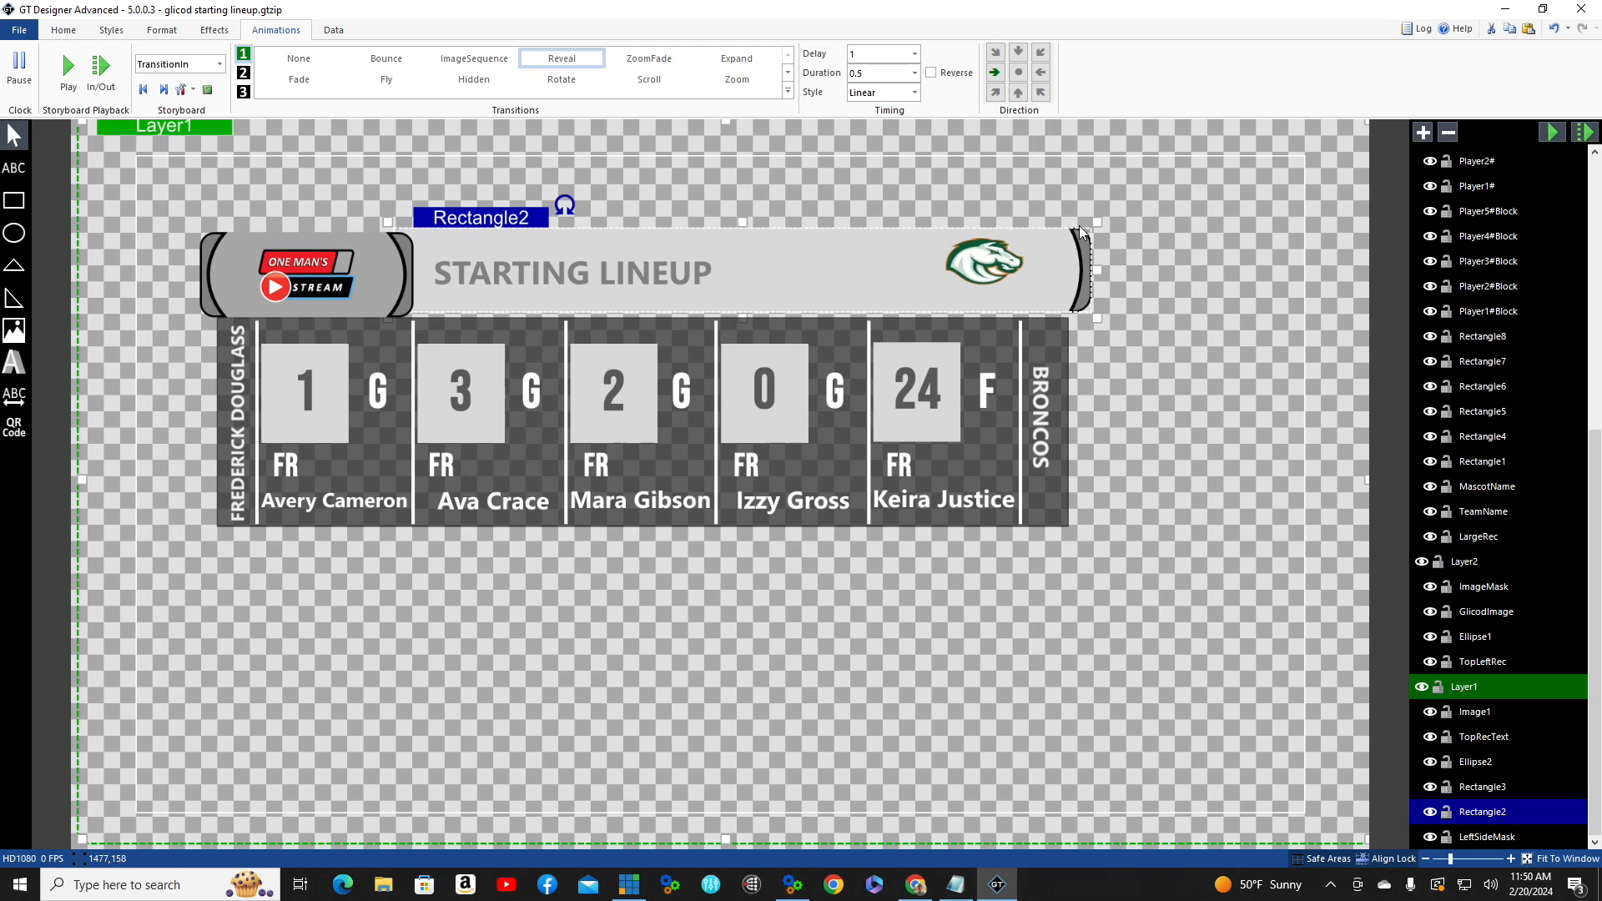
click(1540, 130)
click(1481, 789)
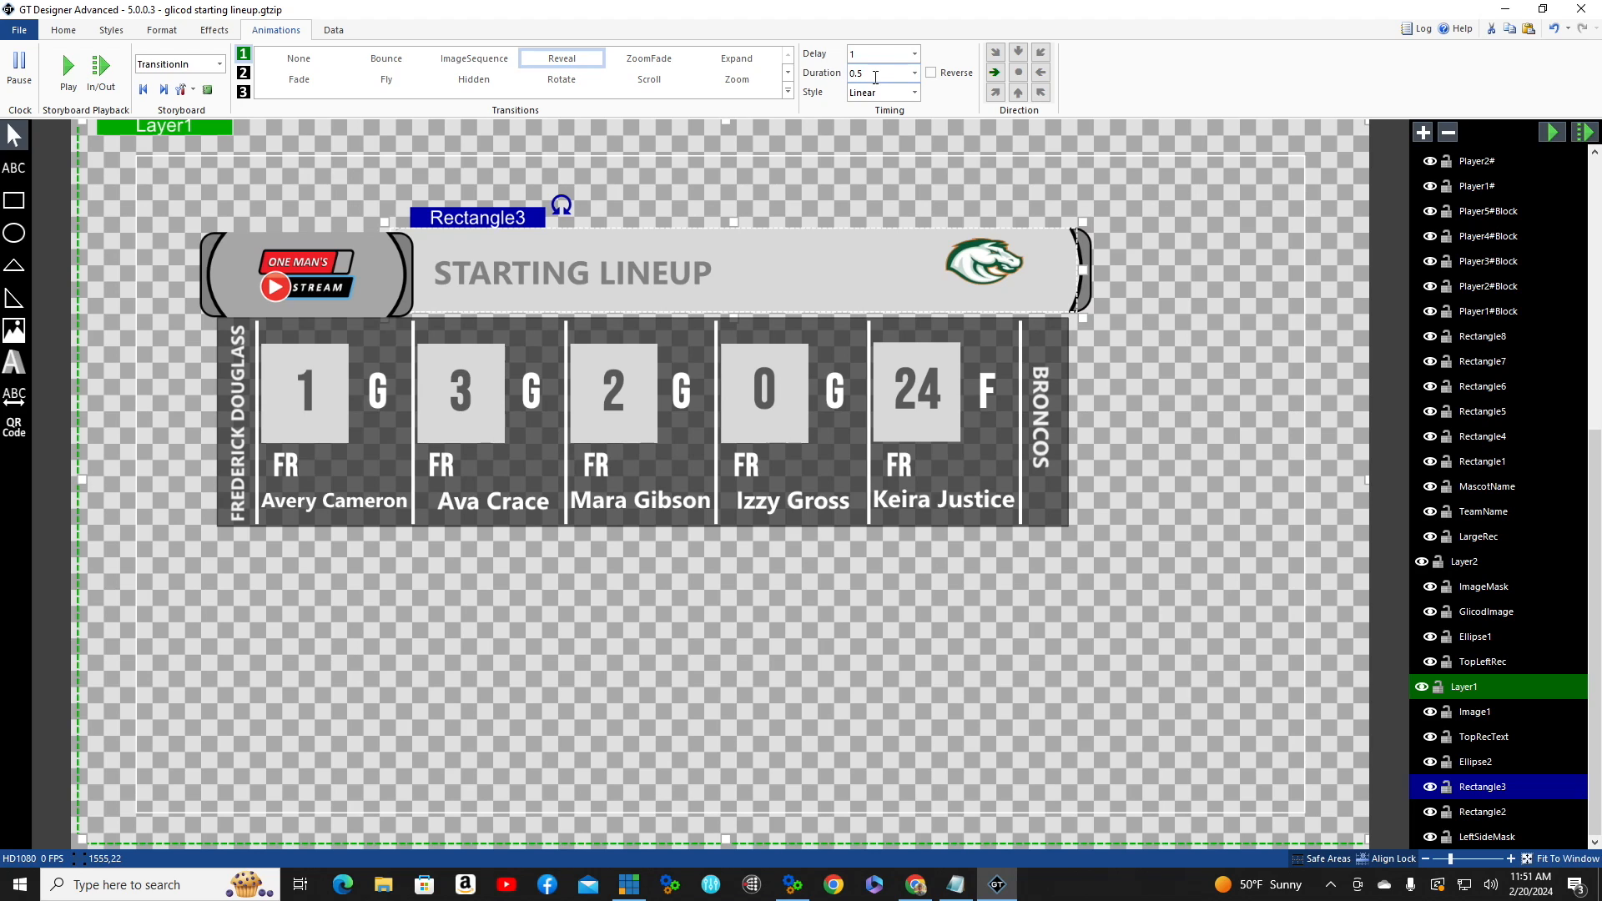
click(1485, 763)
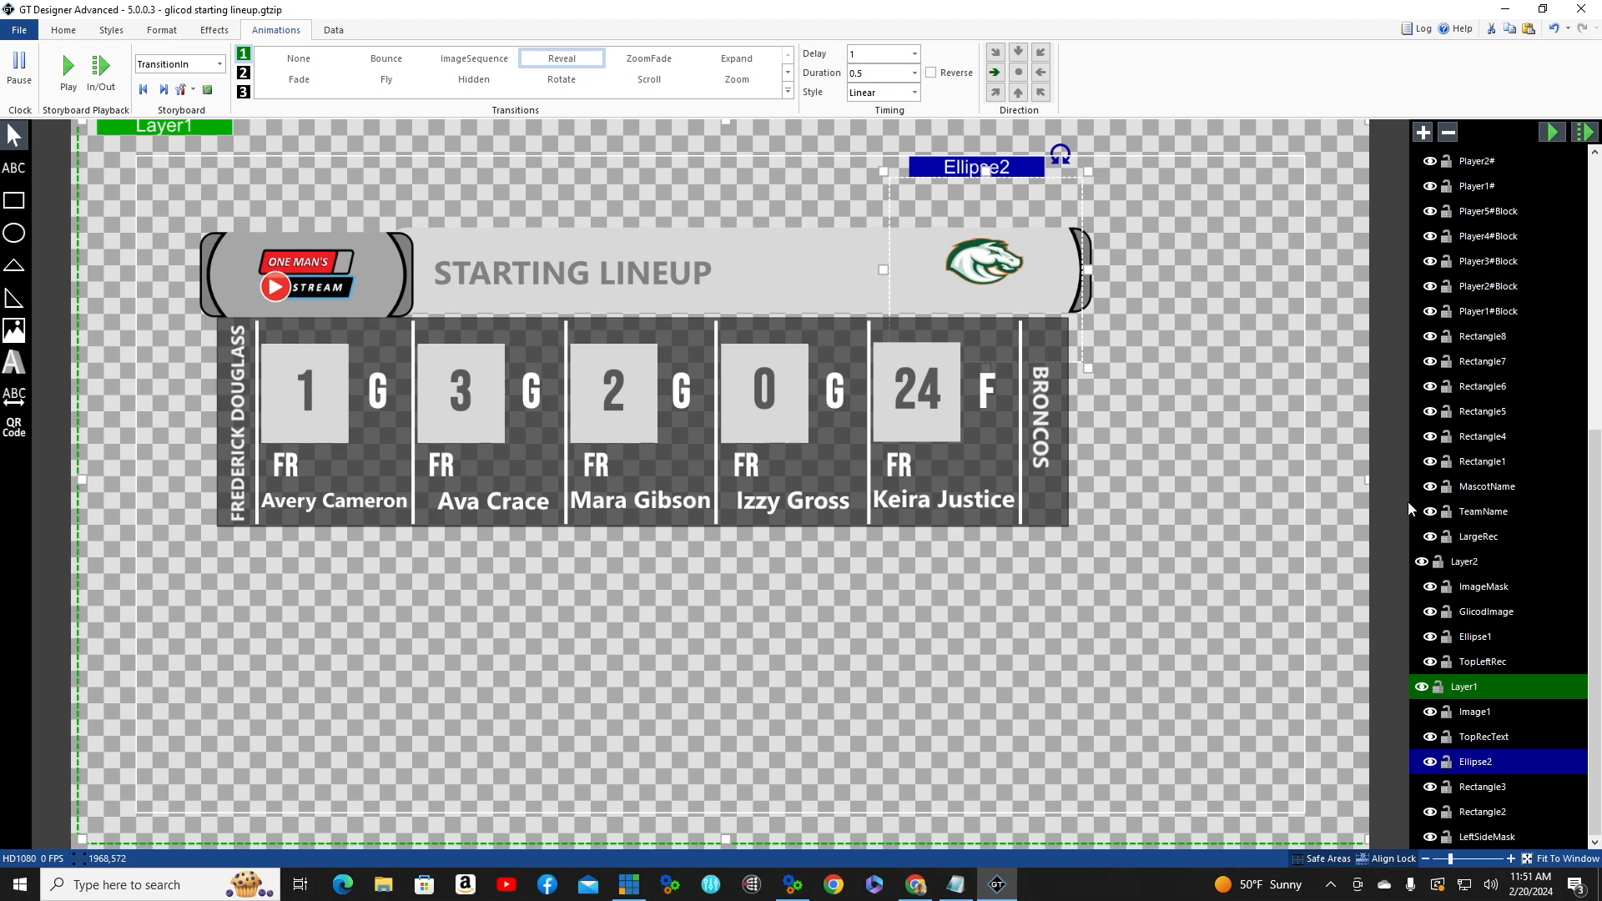
click(1485, 737)
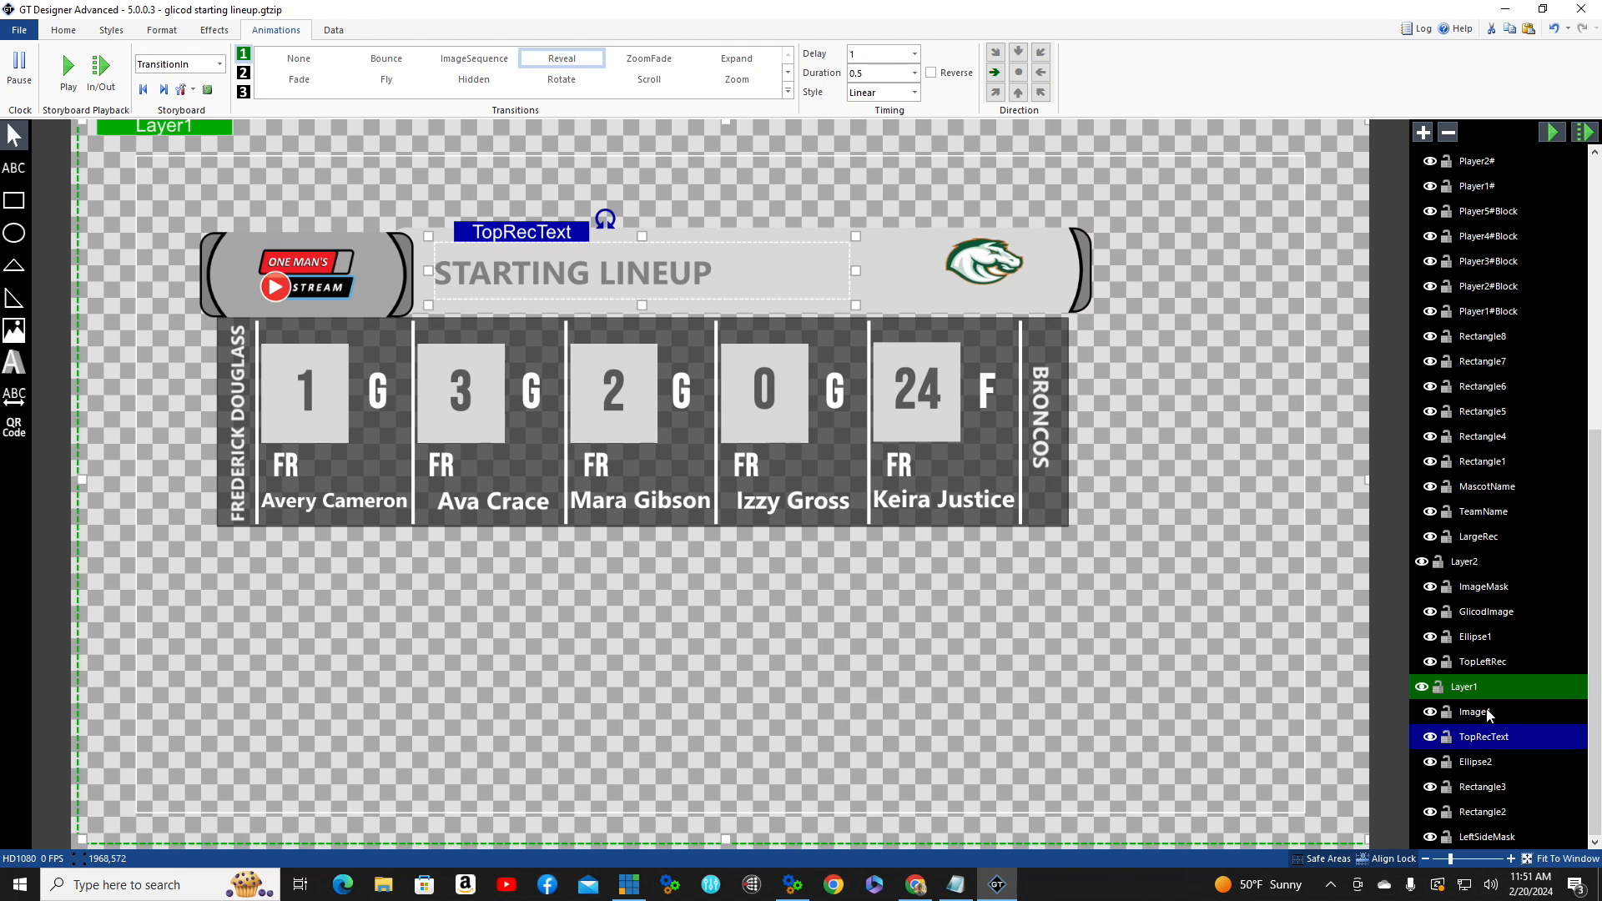
click(1489, 715)
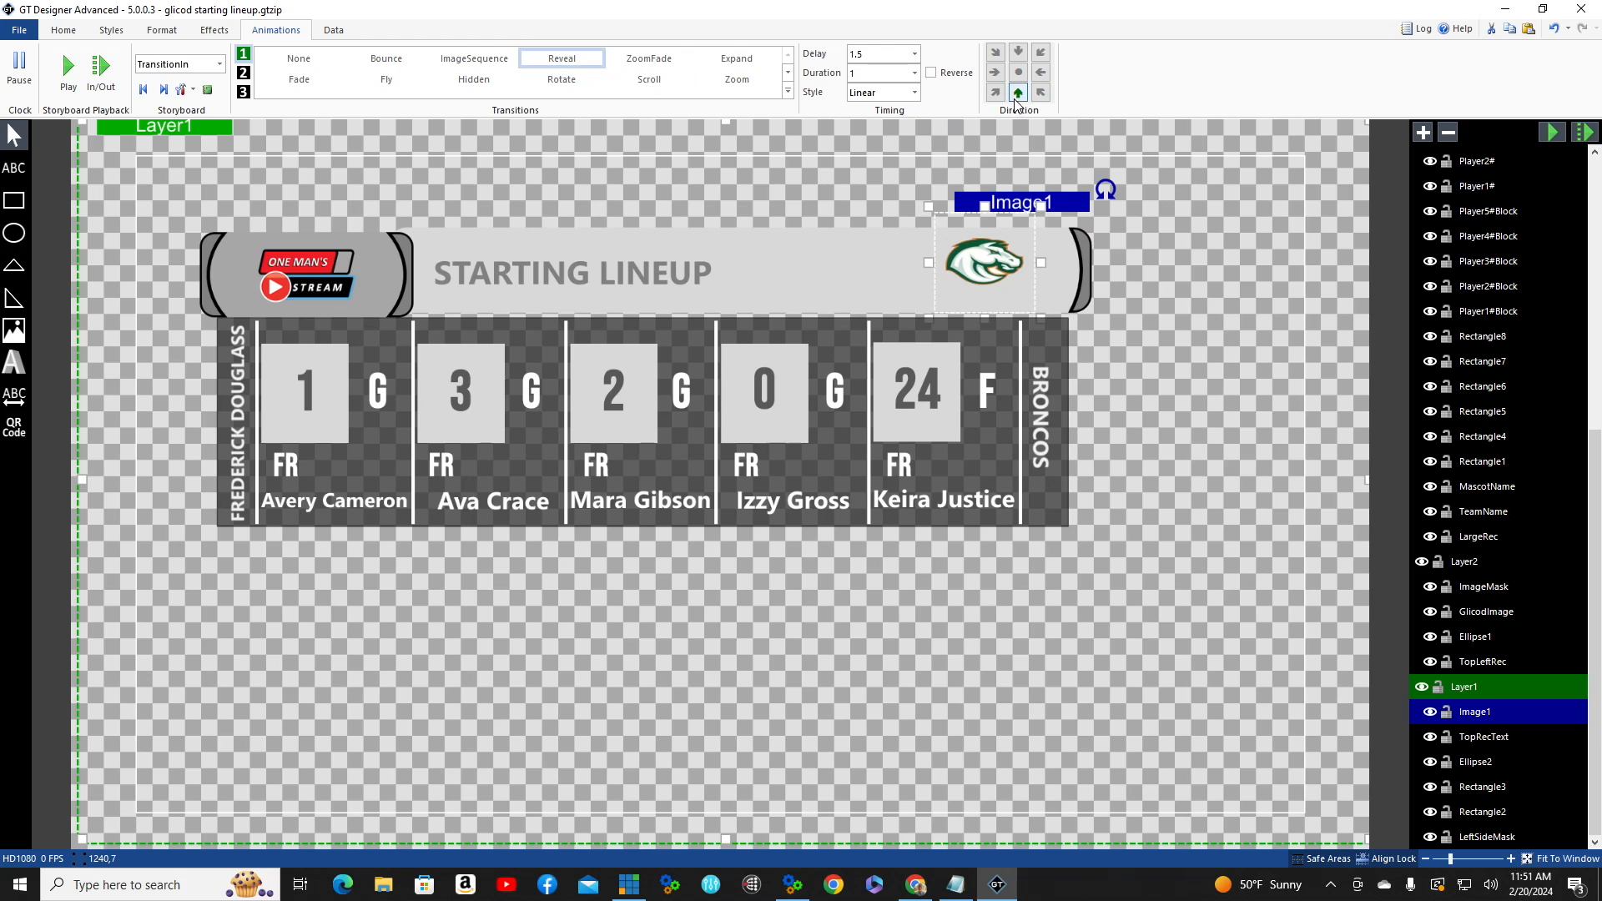
click(1485, 613)
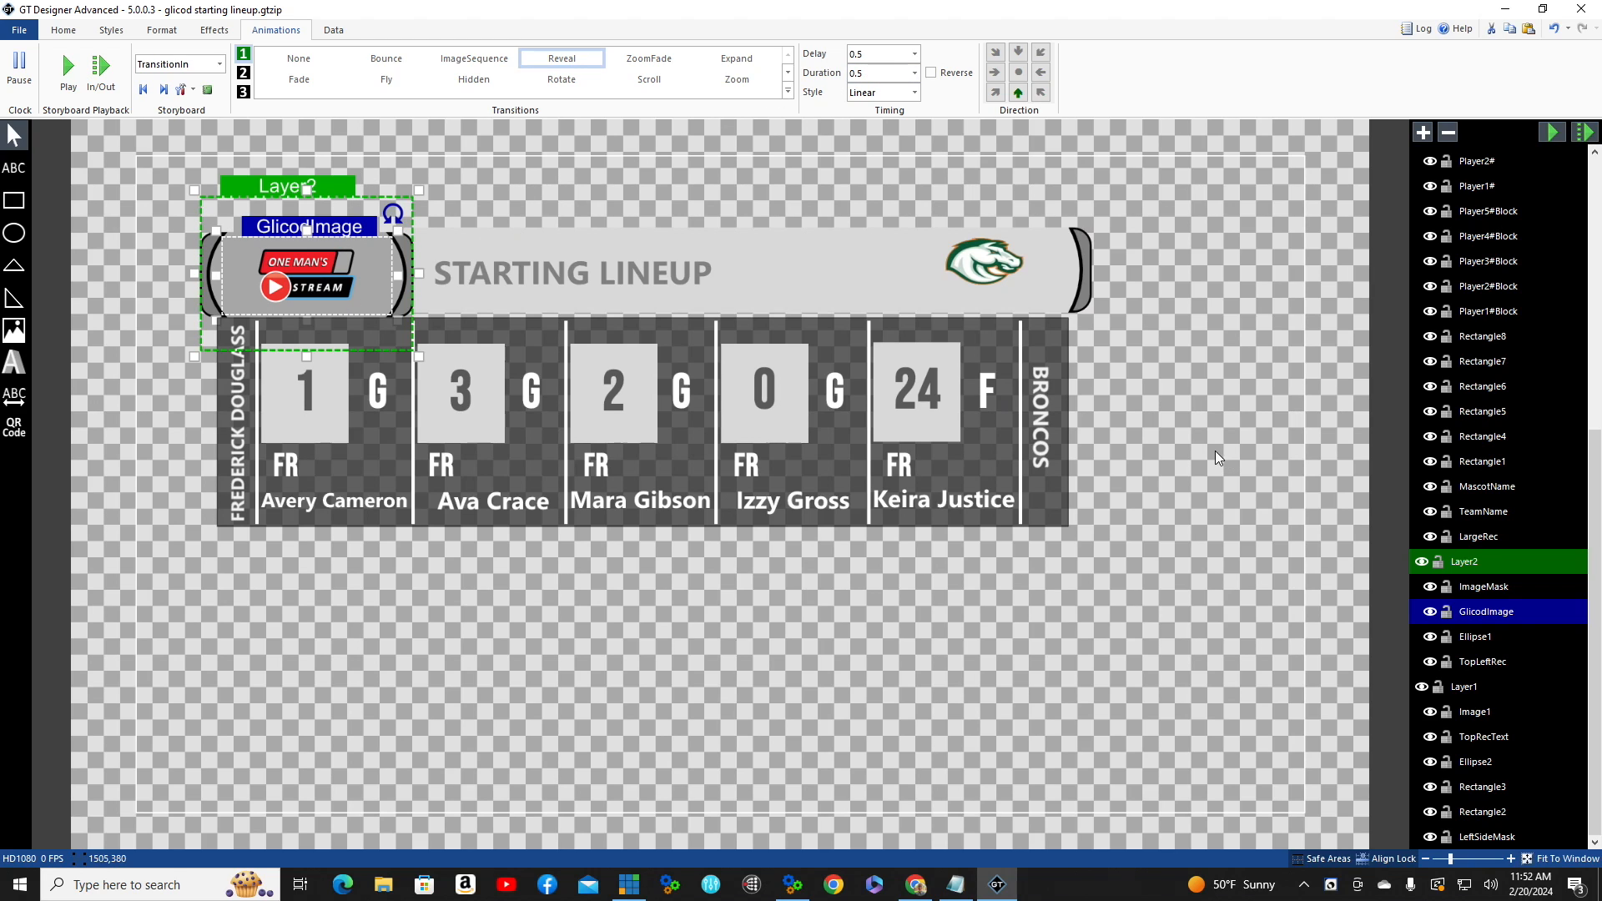
- Replay the TransitionIn storyboard to check how the header, logo and player panel appear in sequence
click(1553, 134)
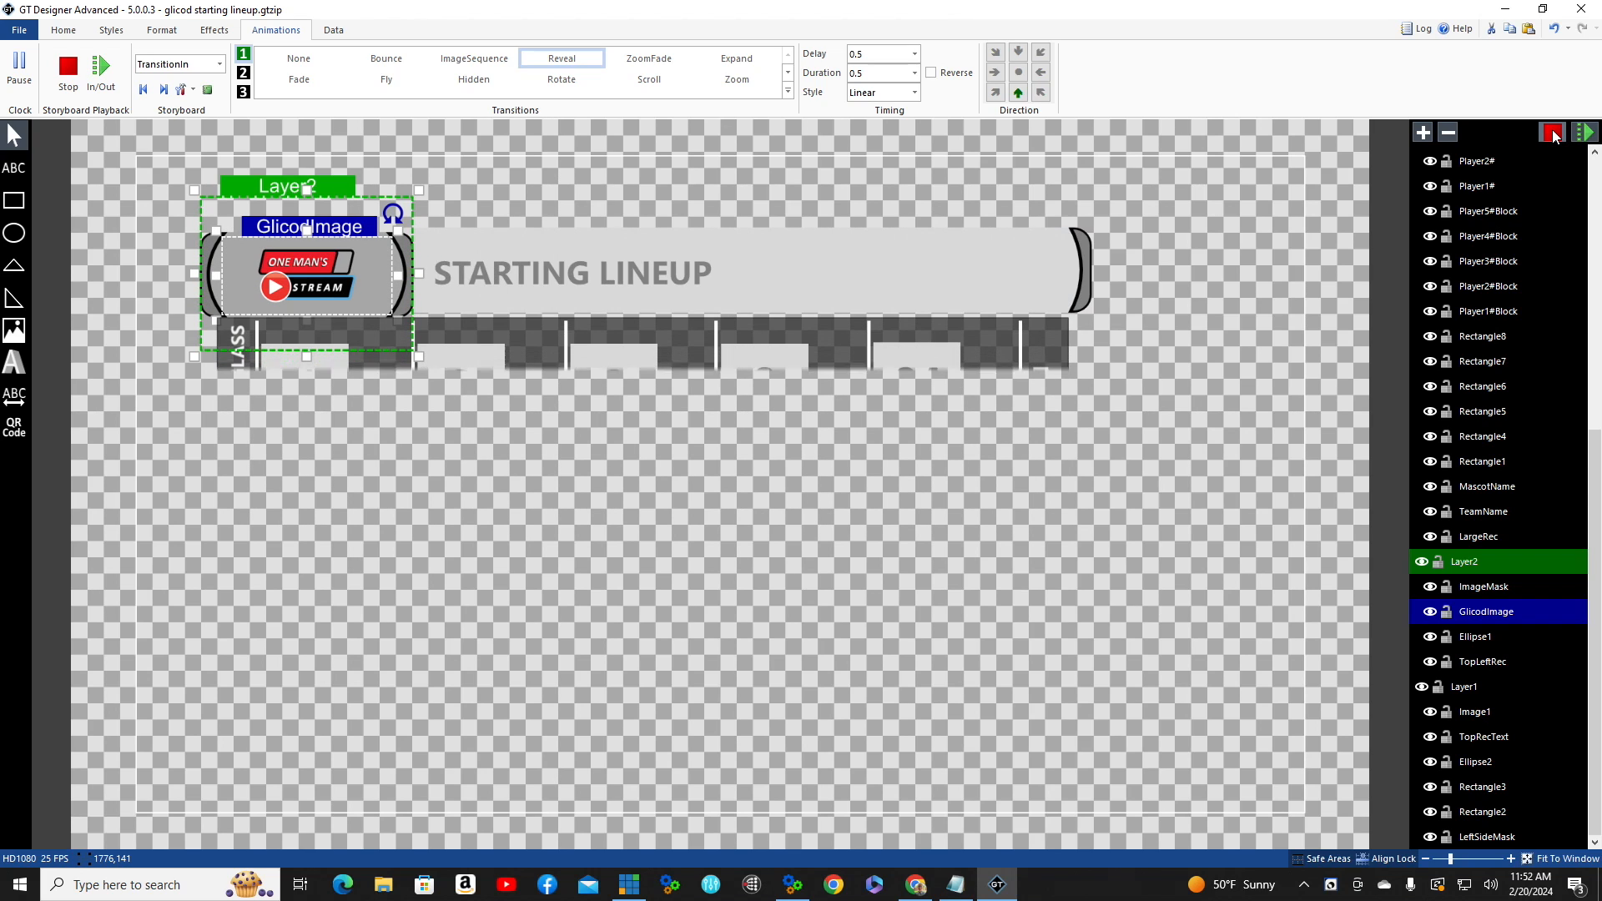
click(1553, 133)
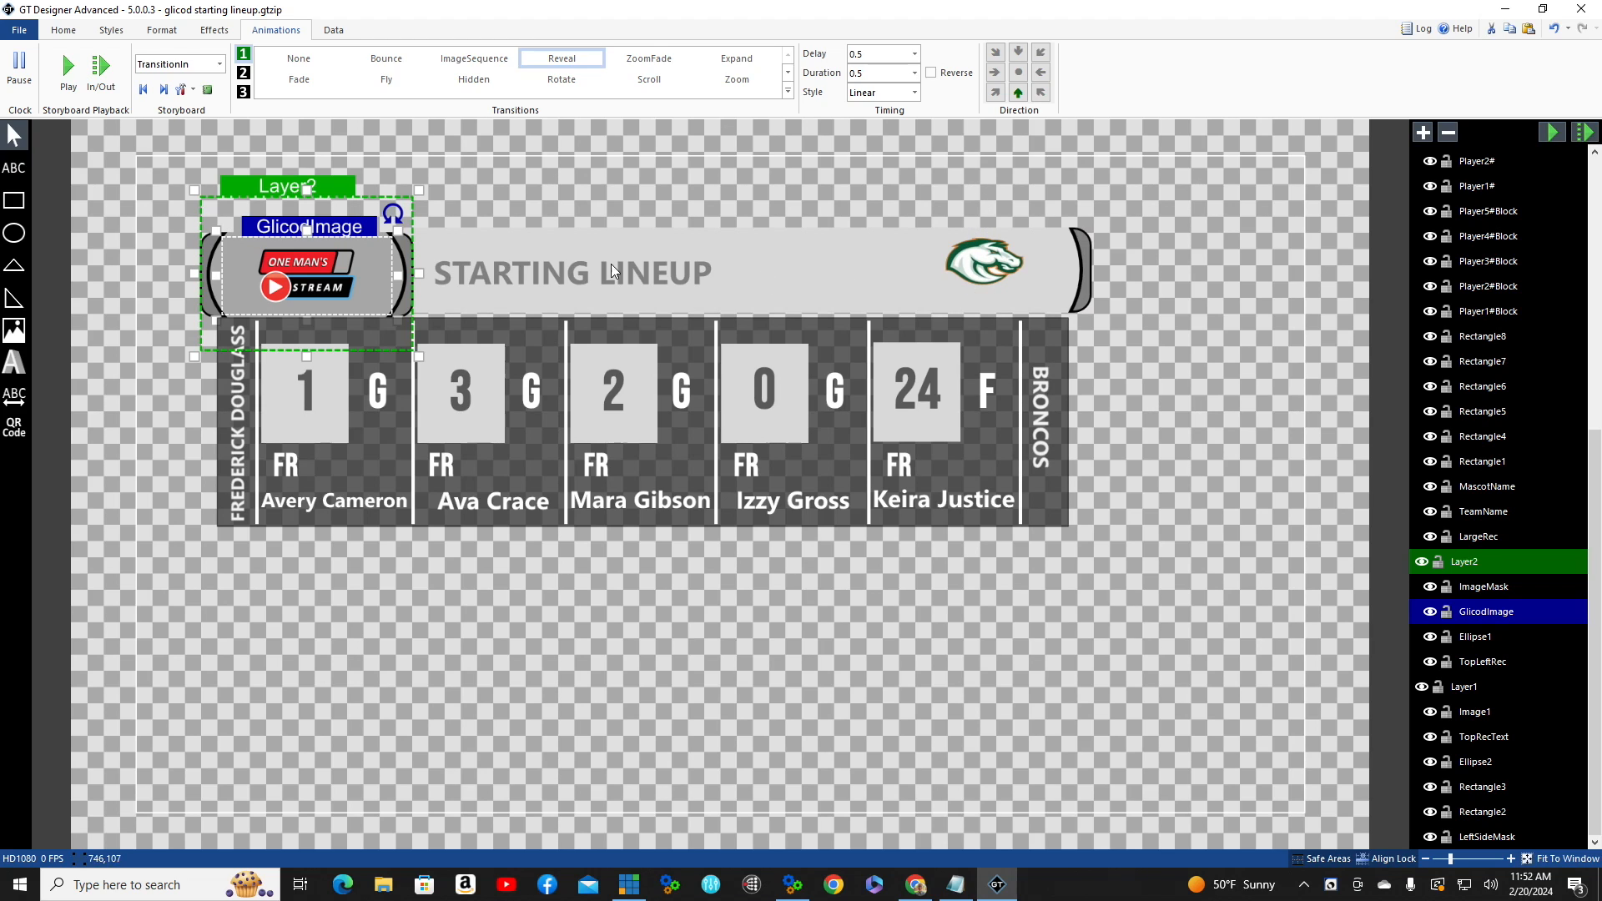
click(1549, 132)
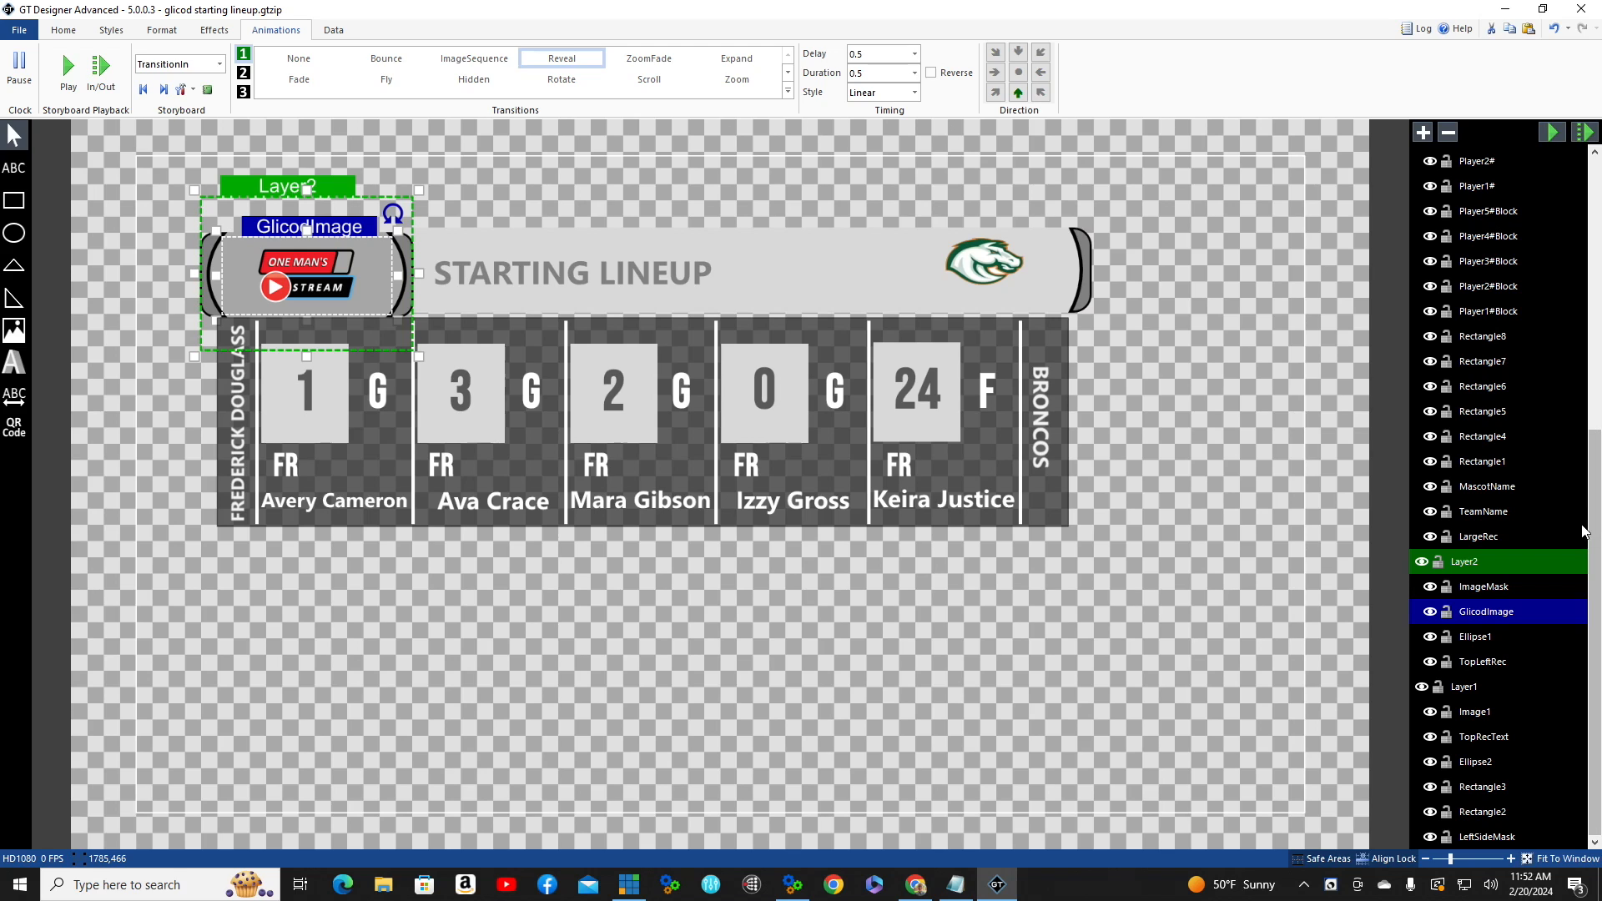
- Examine Layer3's TransitionIn type, delay, duration and direction, and play the title's entrance animation
drag(1592, 515, 1588, 146)
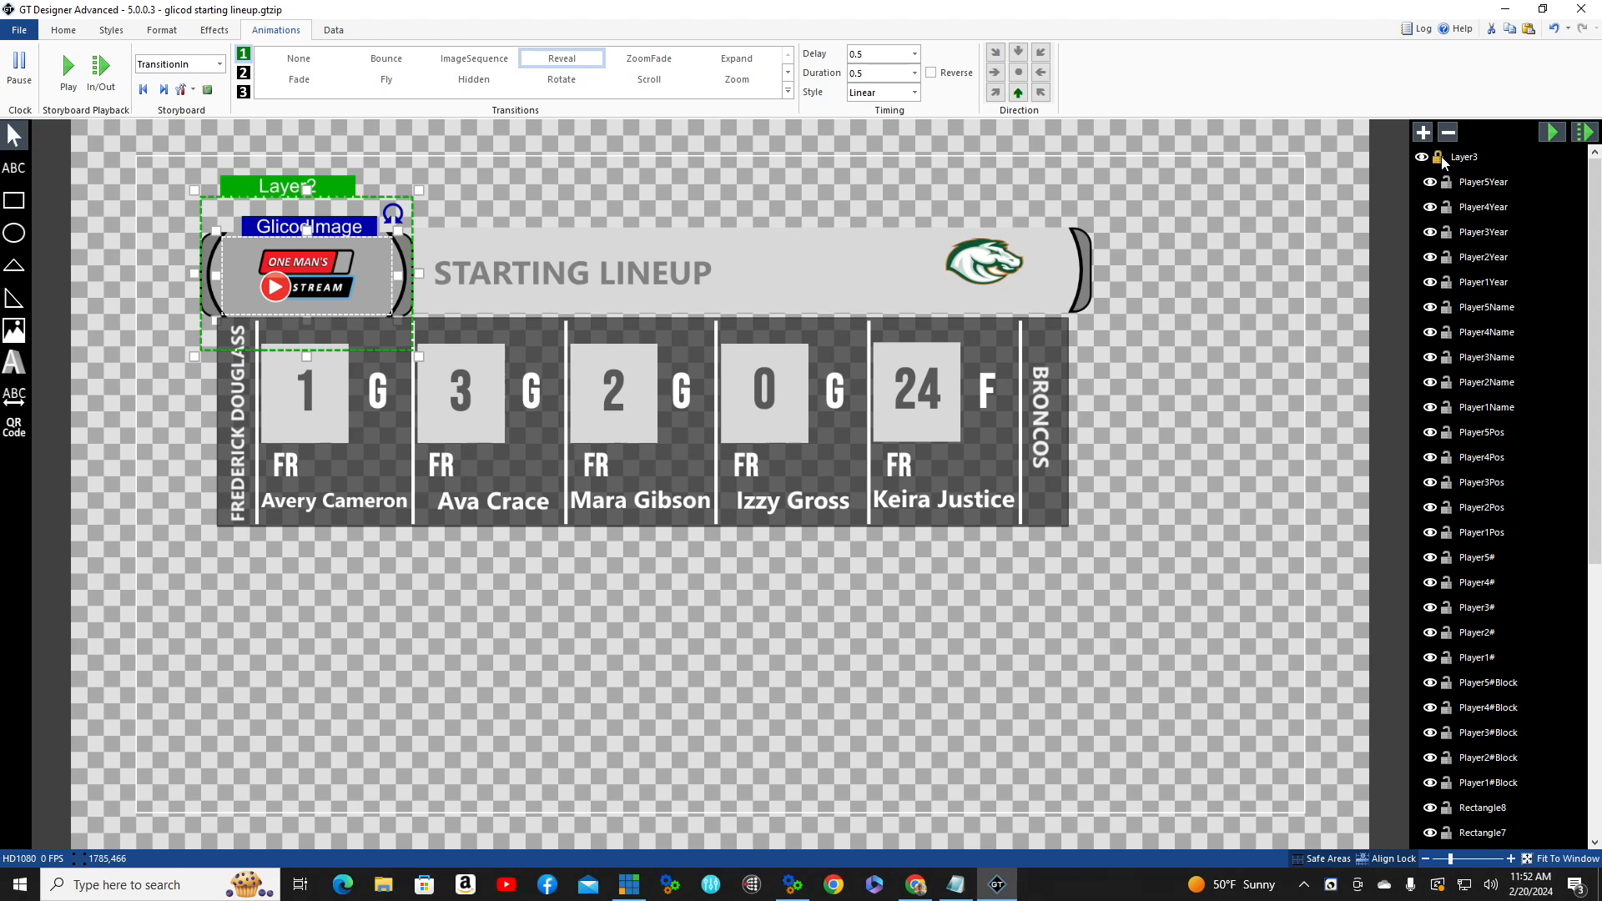
click(1467, 159)
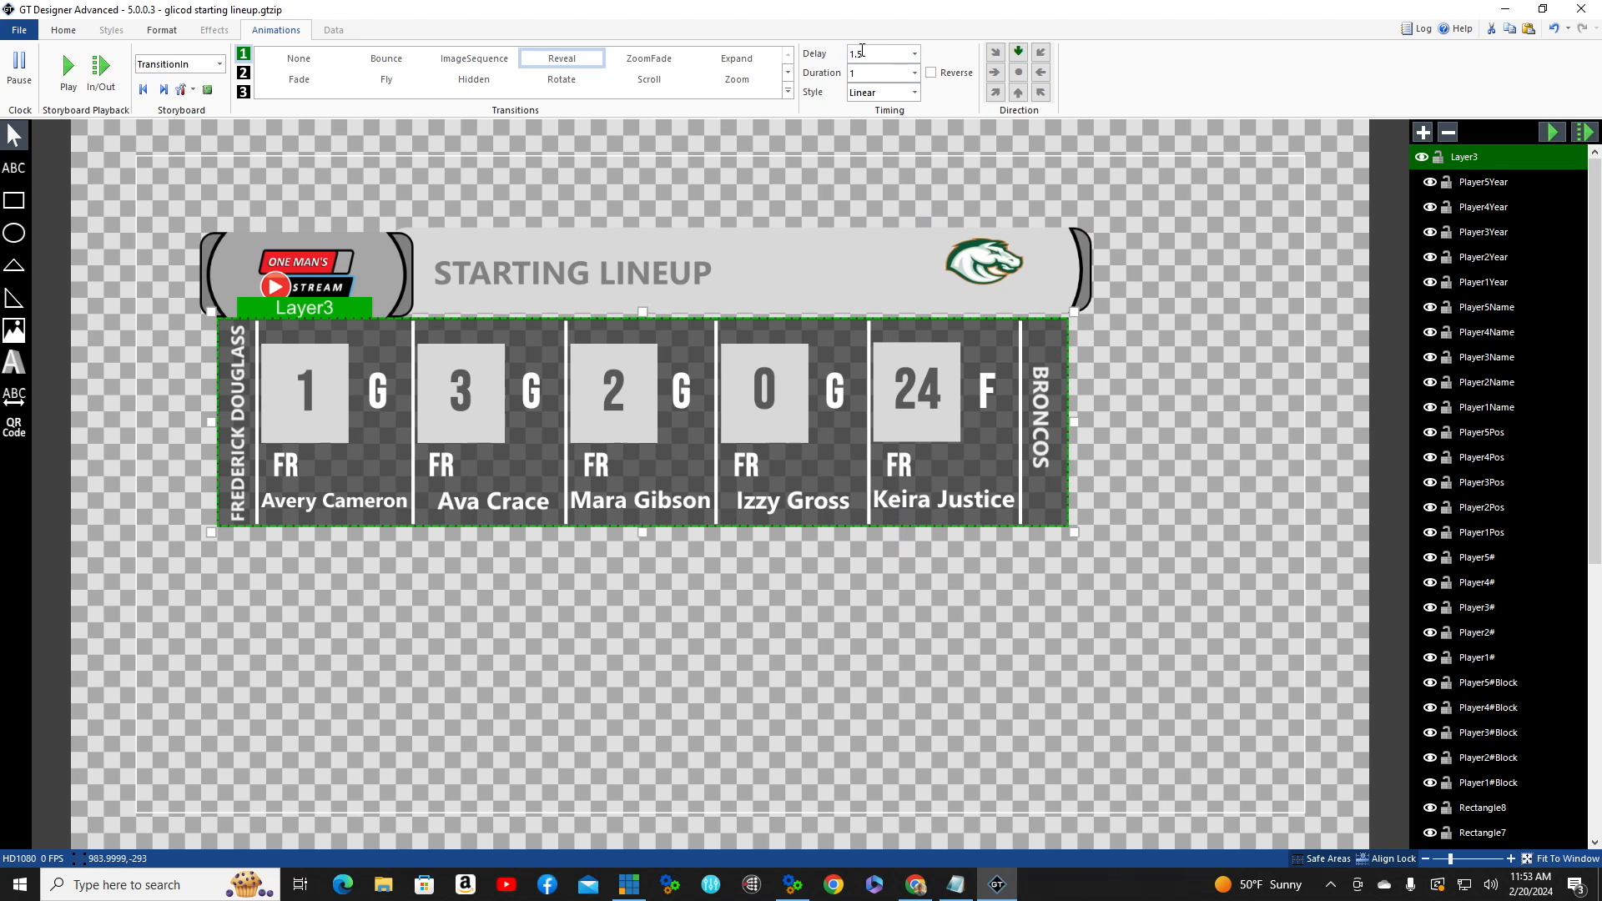
click(1550, 132)
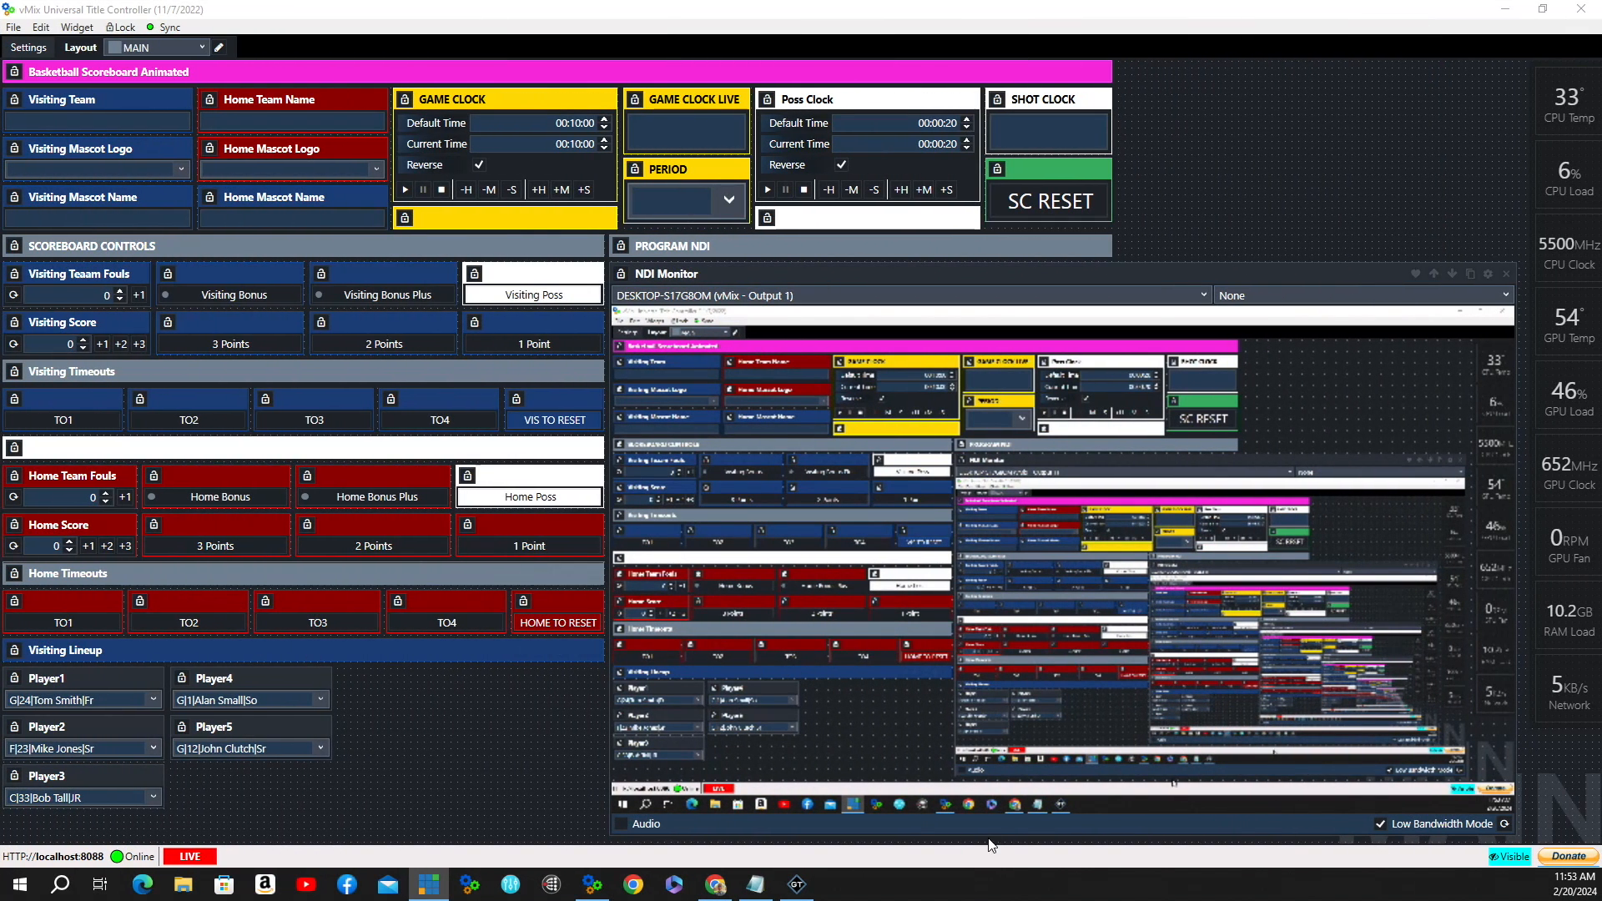
- In vMix Universal Title Controller, set the NDI Monitor source to vMix - Output 2 and inspect the existing Player1 list widget's properties
click(1204, 295)
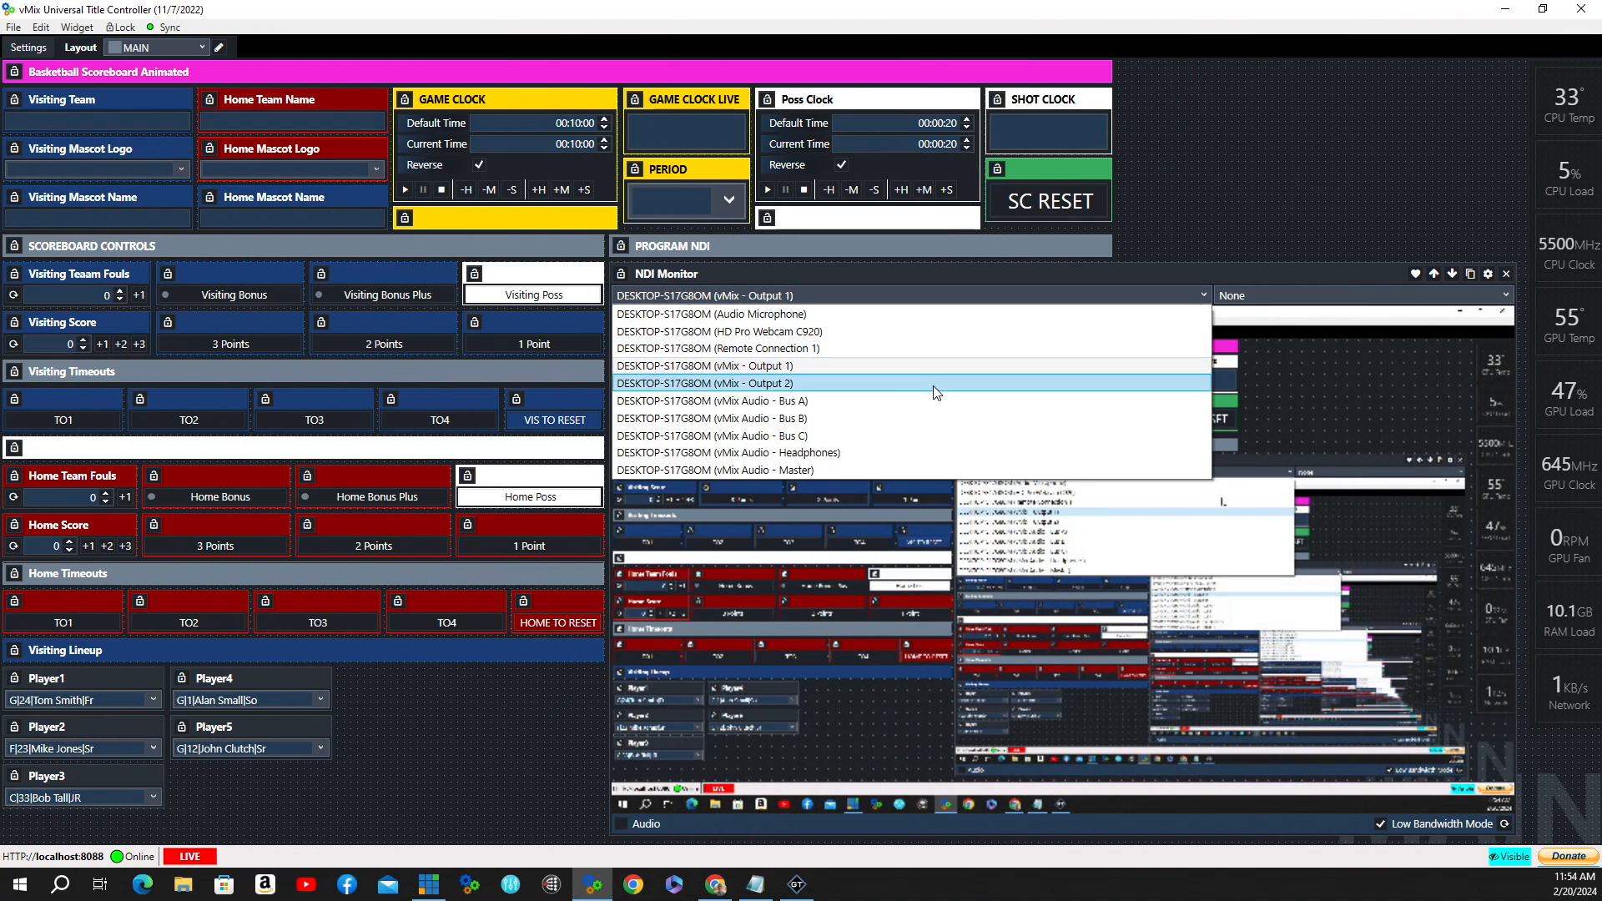
click(840, 383)
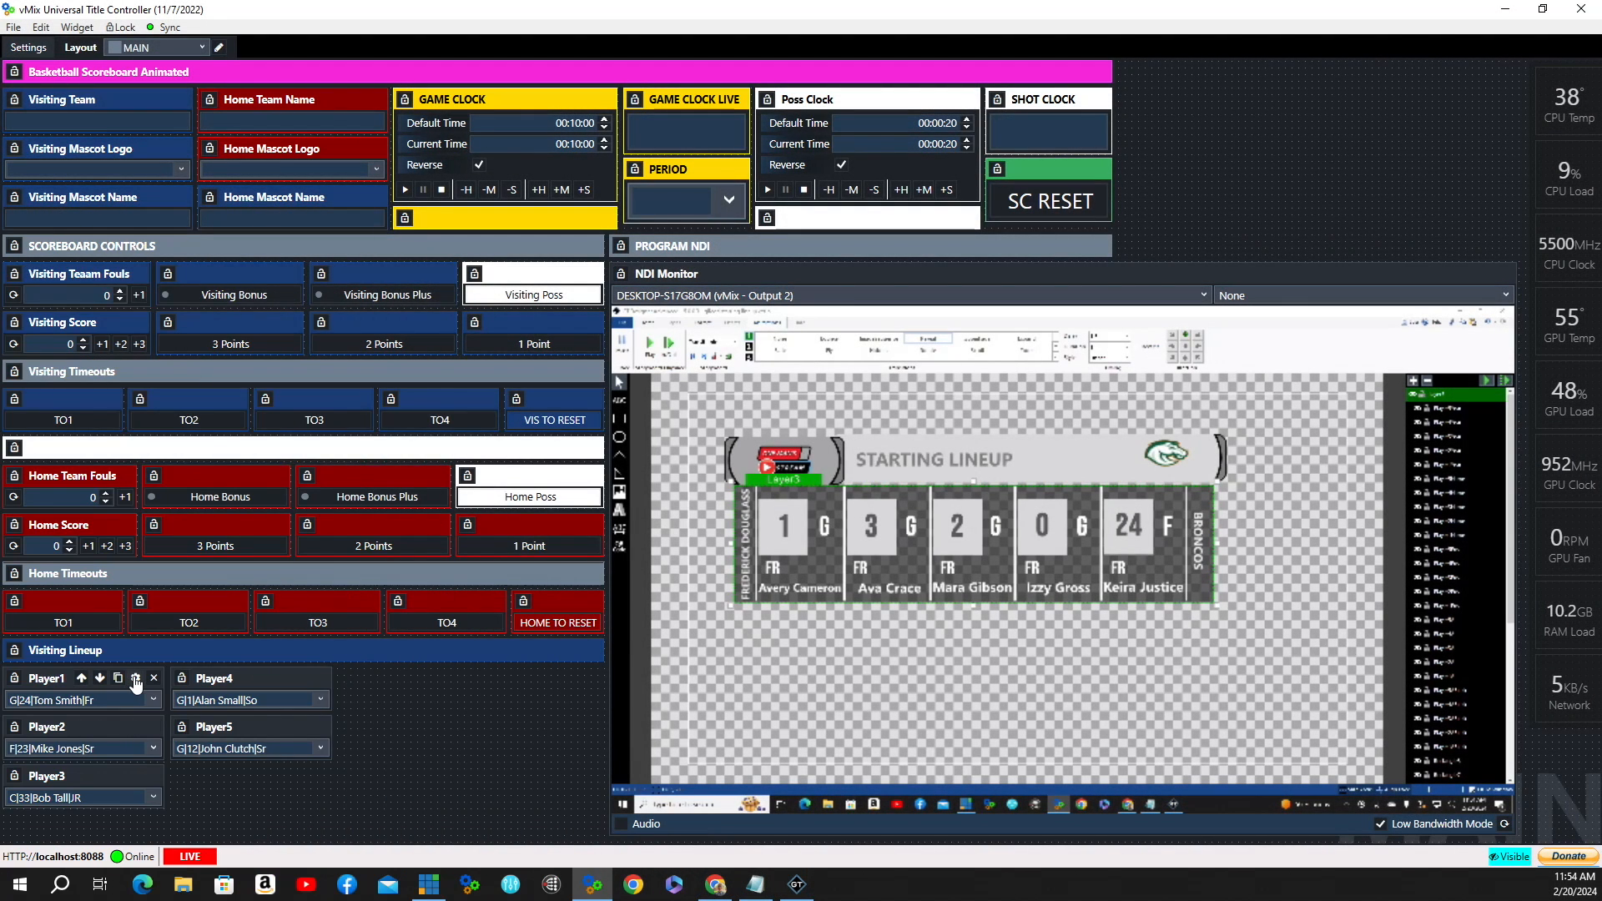
click(135, 679)
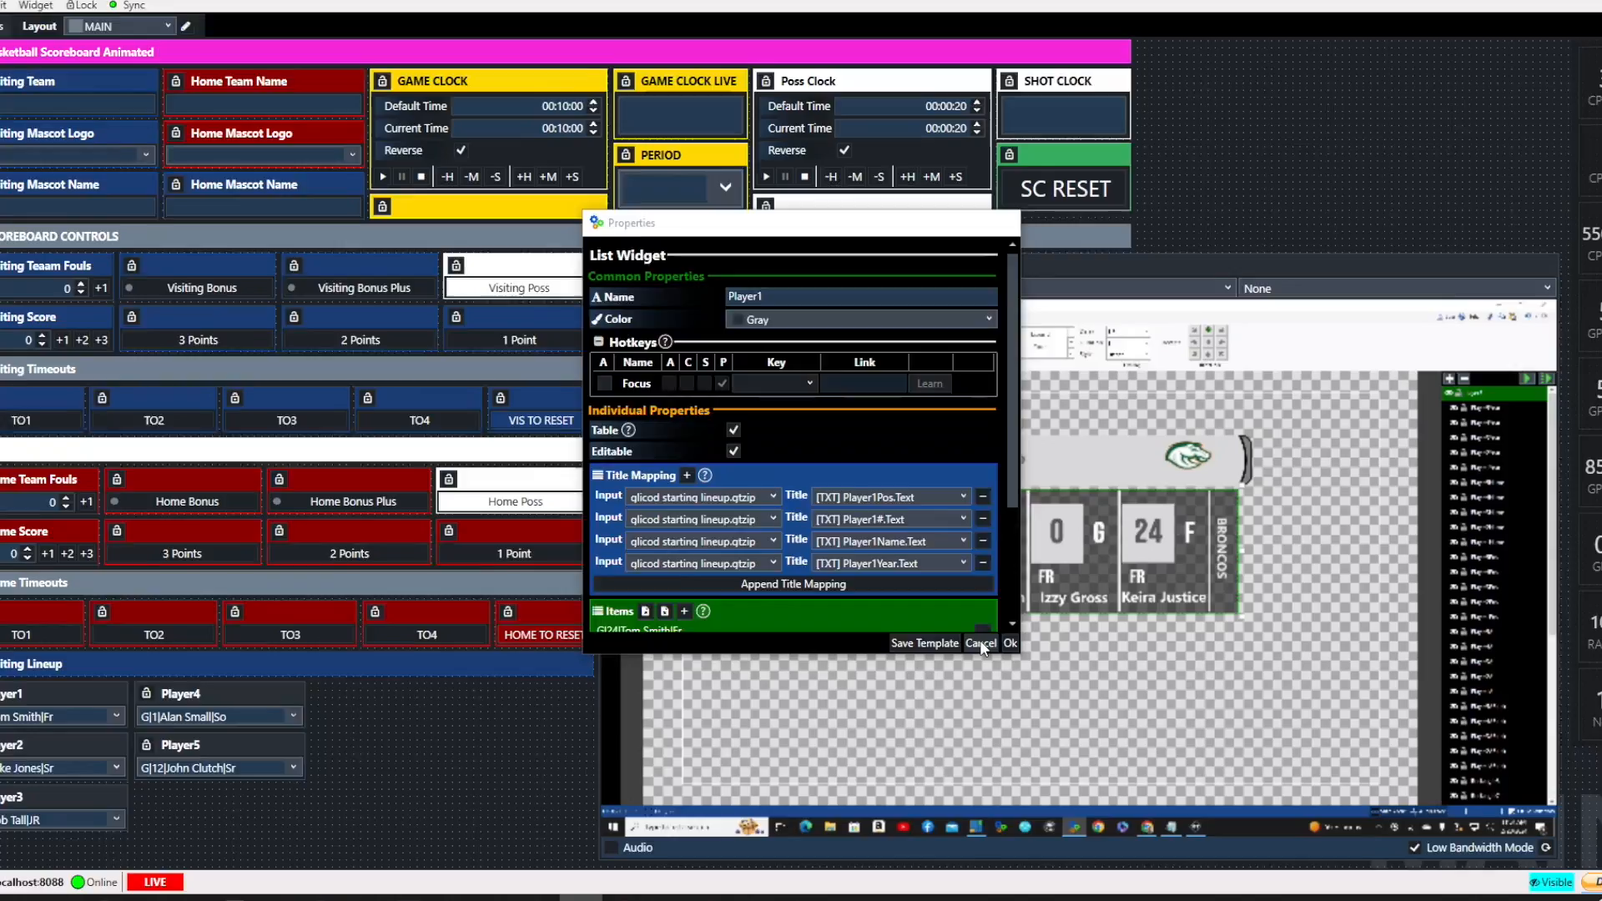
click(981, 644)
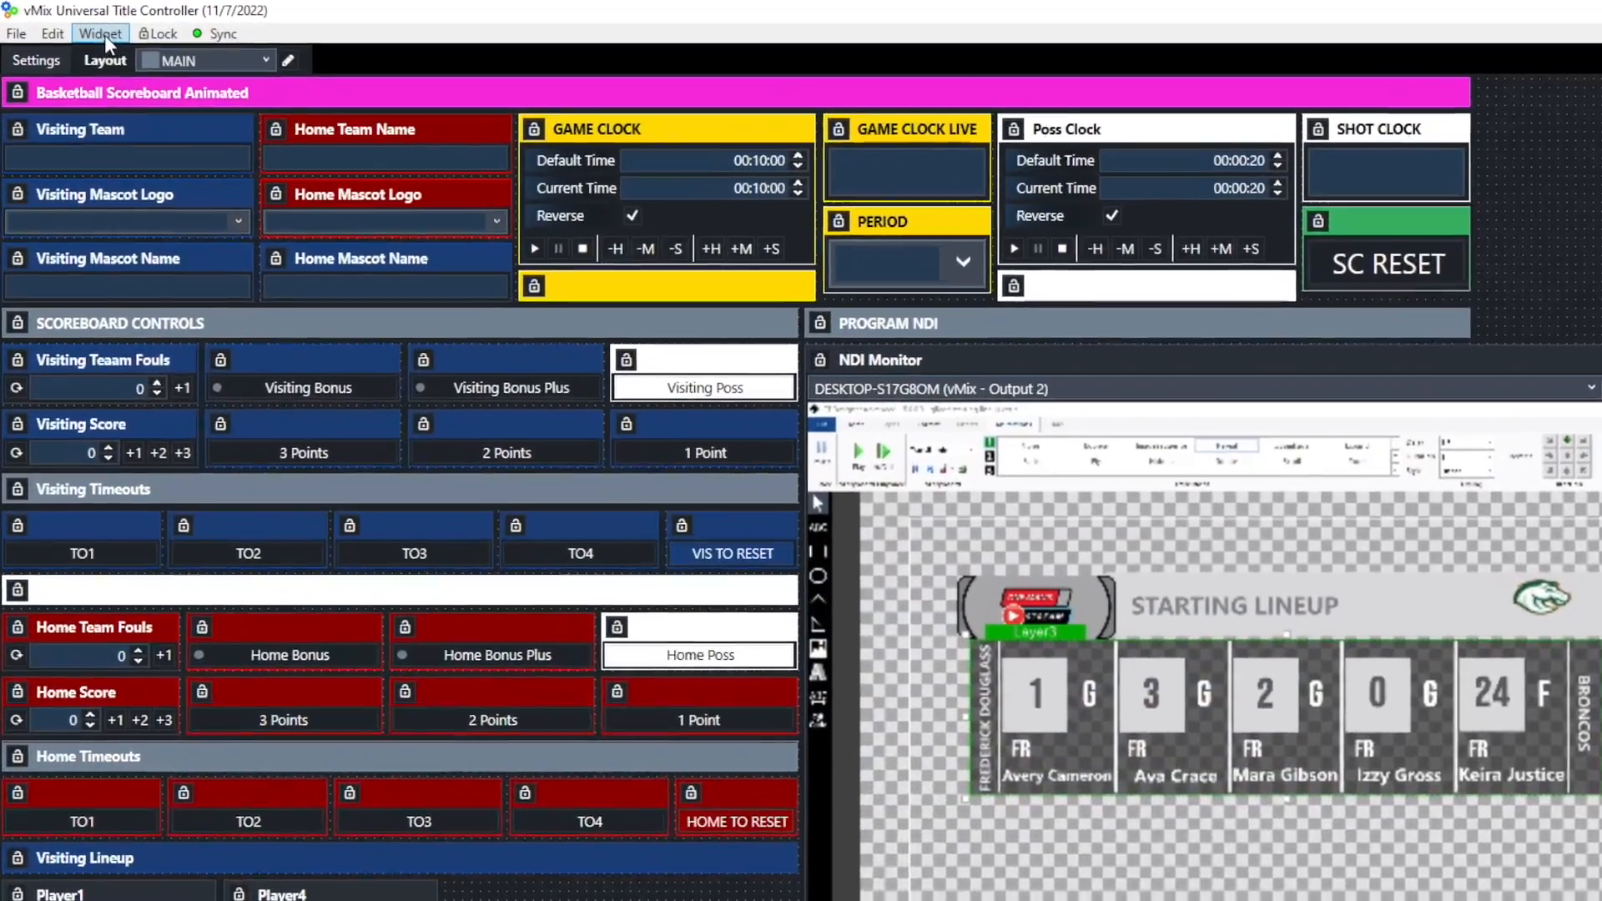
- Add a new List widget in the empty layout area beside the visiting lineup players and name it Player1
click(35, 5)
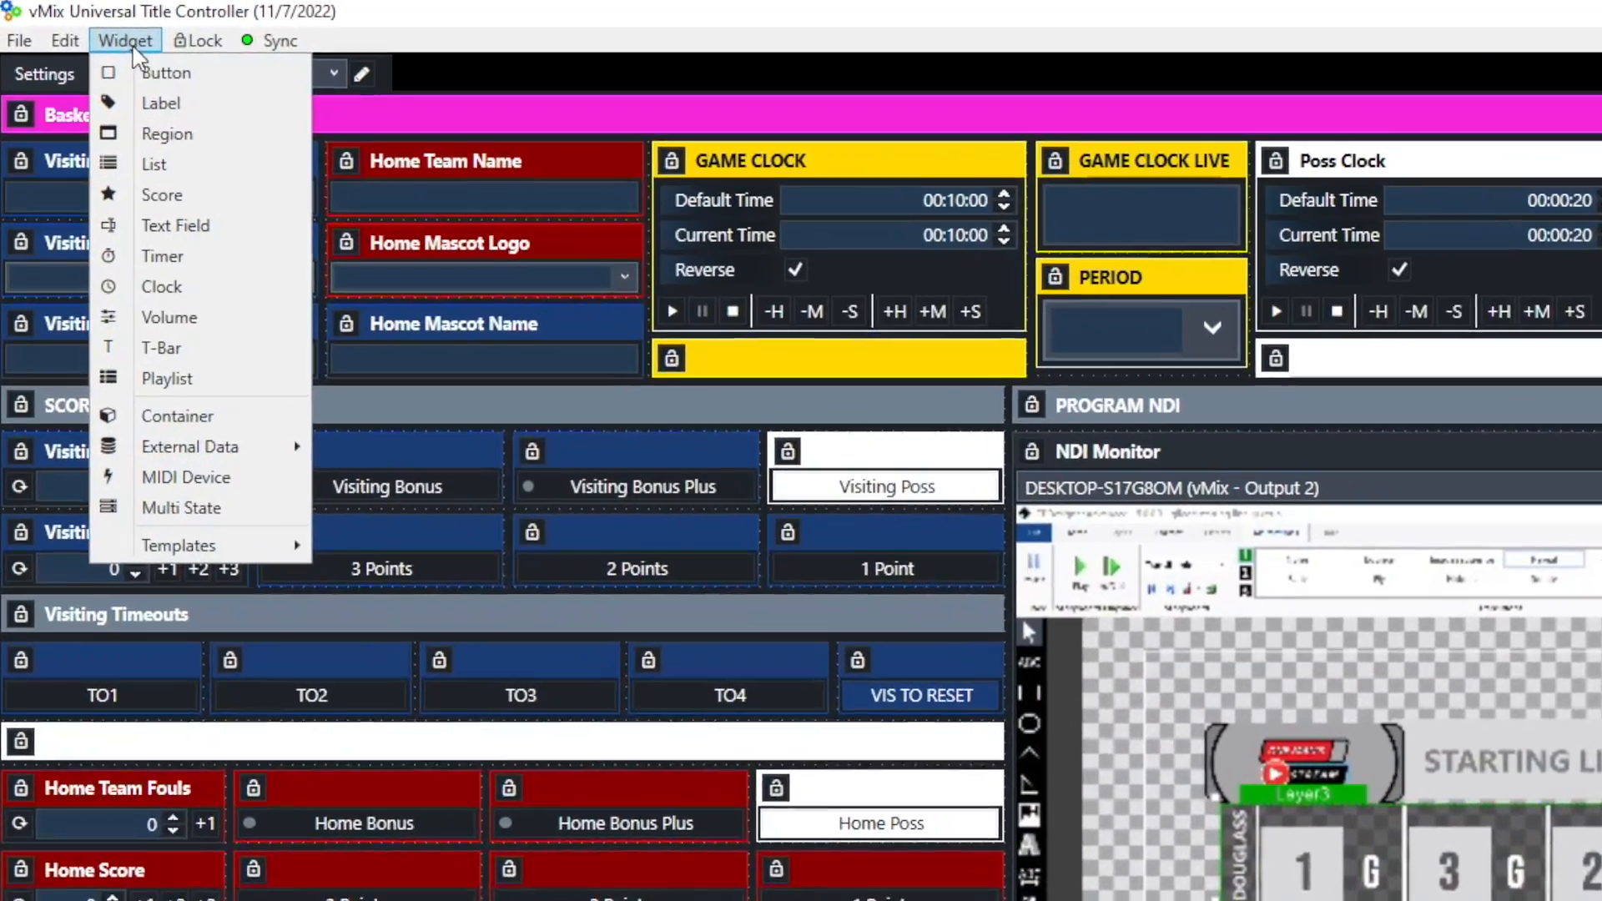
click(162, 164)
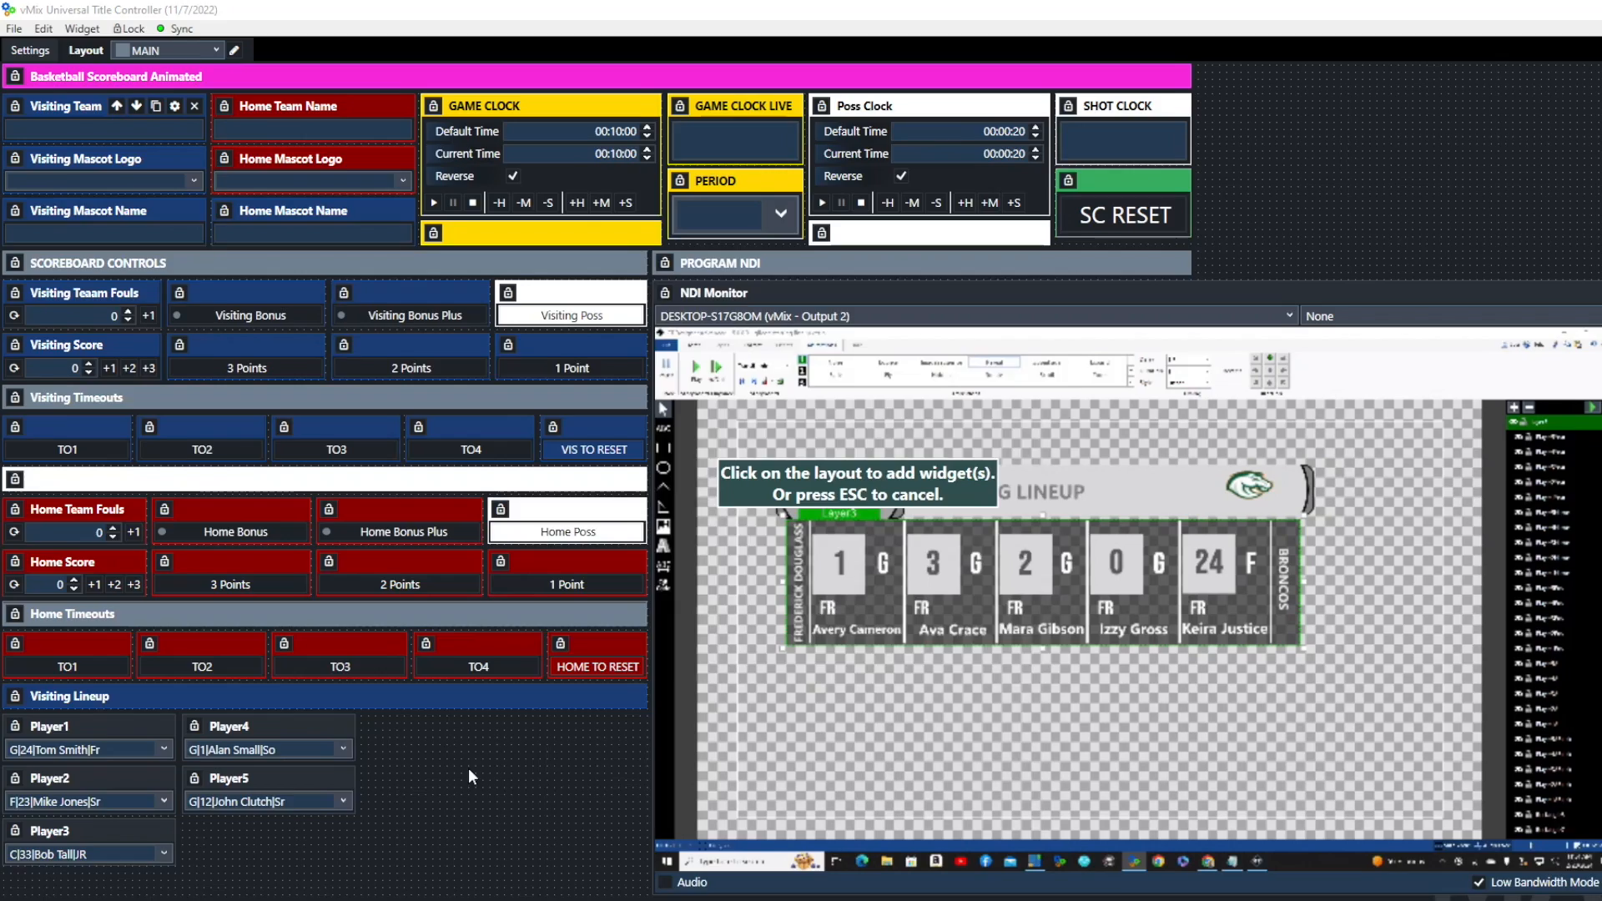
click(437, 718)
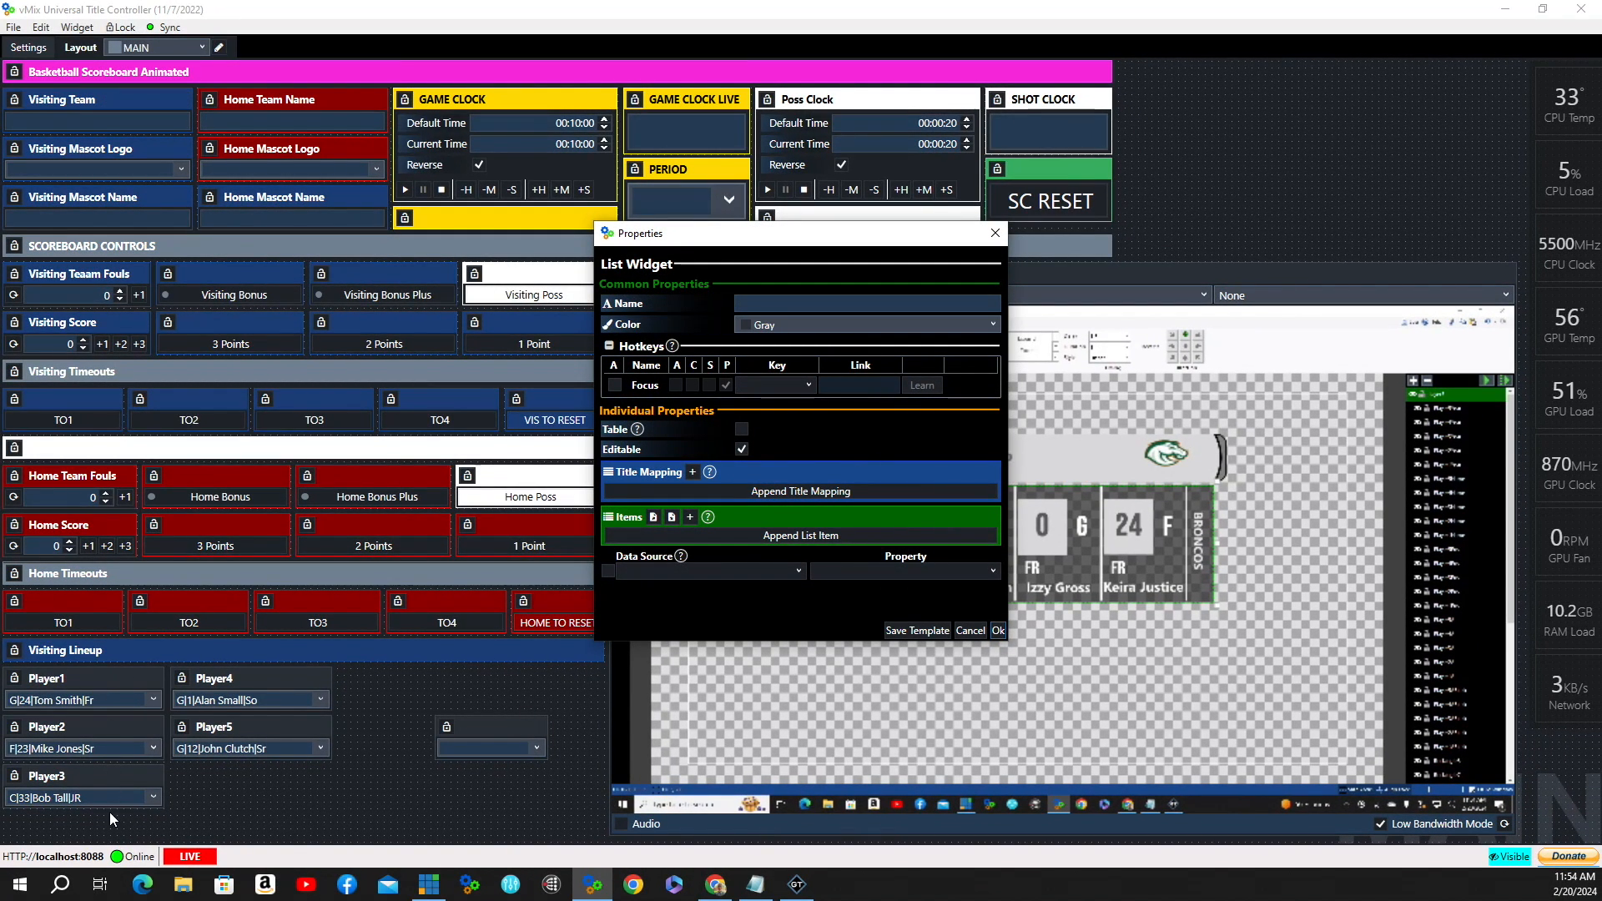
click(814, 303)
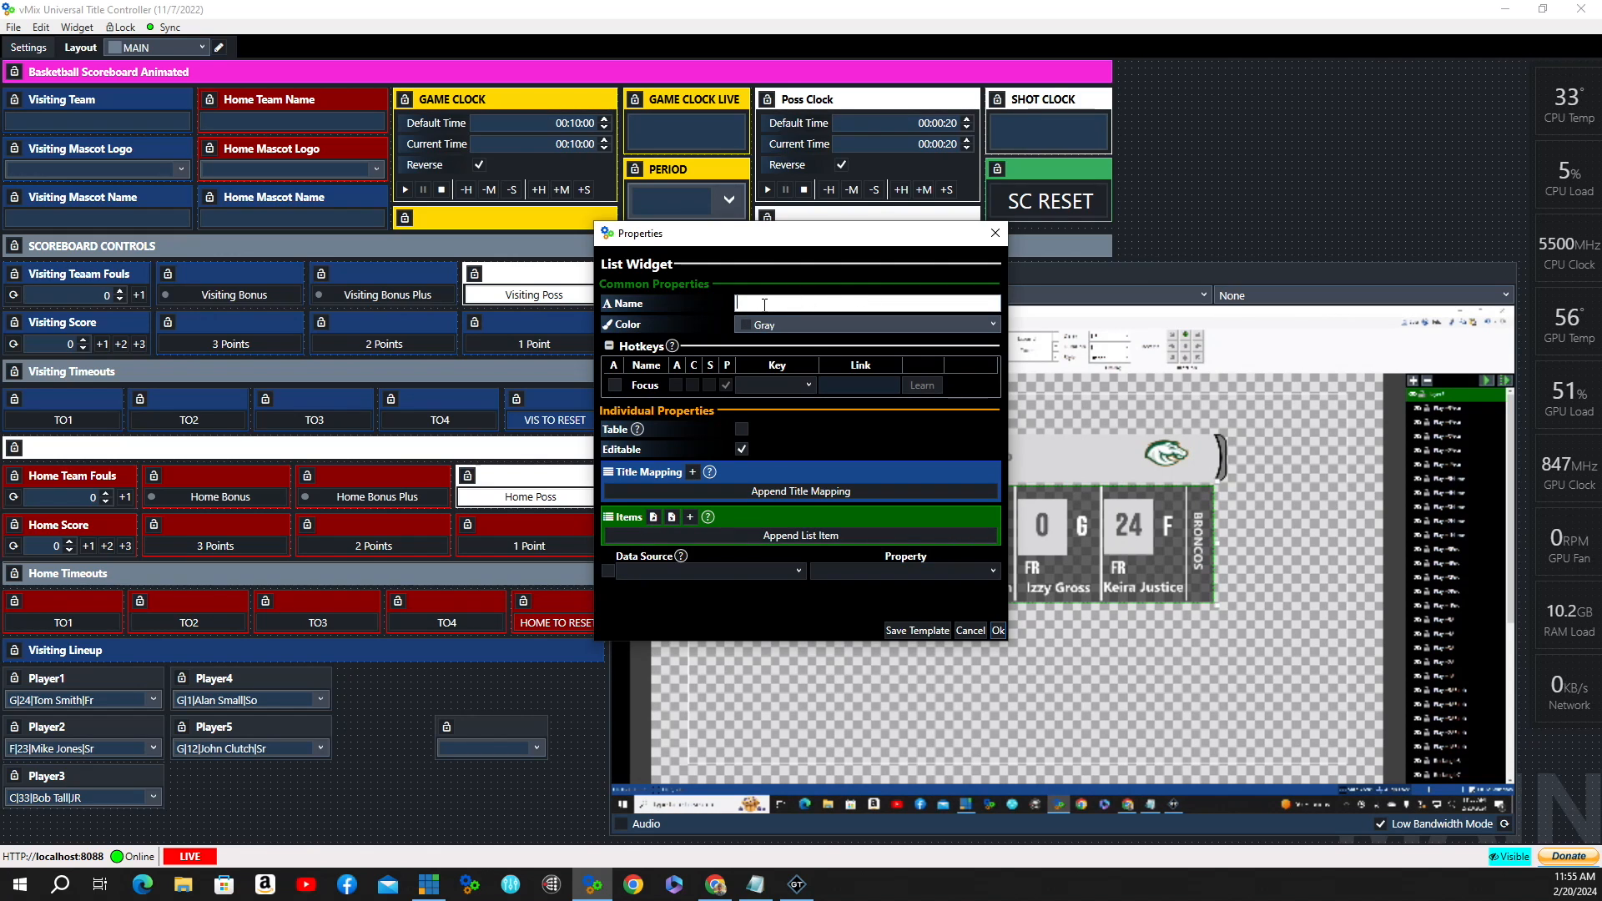
text(Player1)
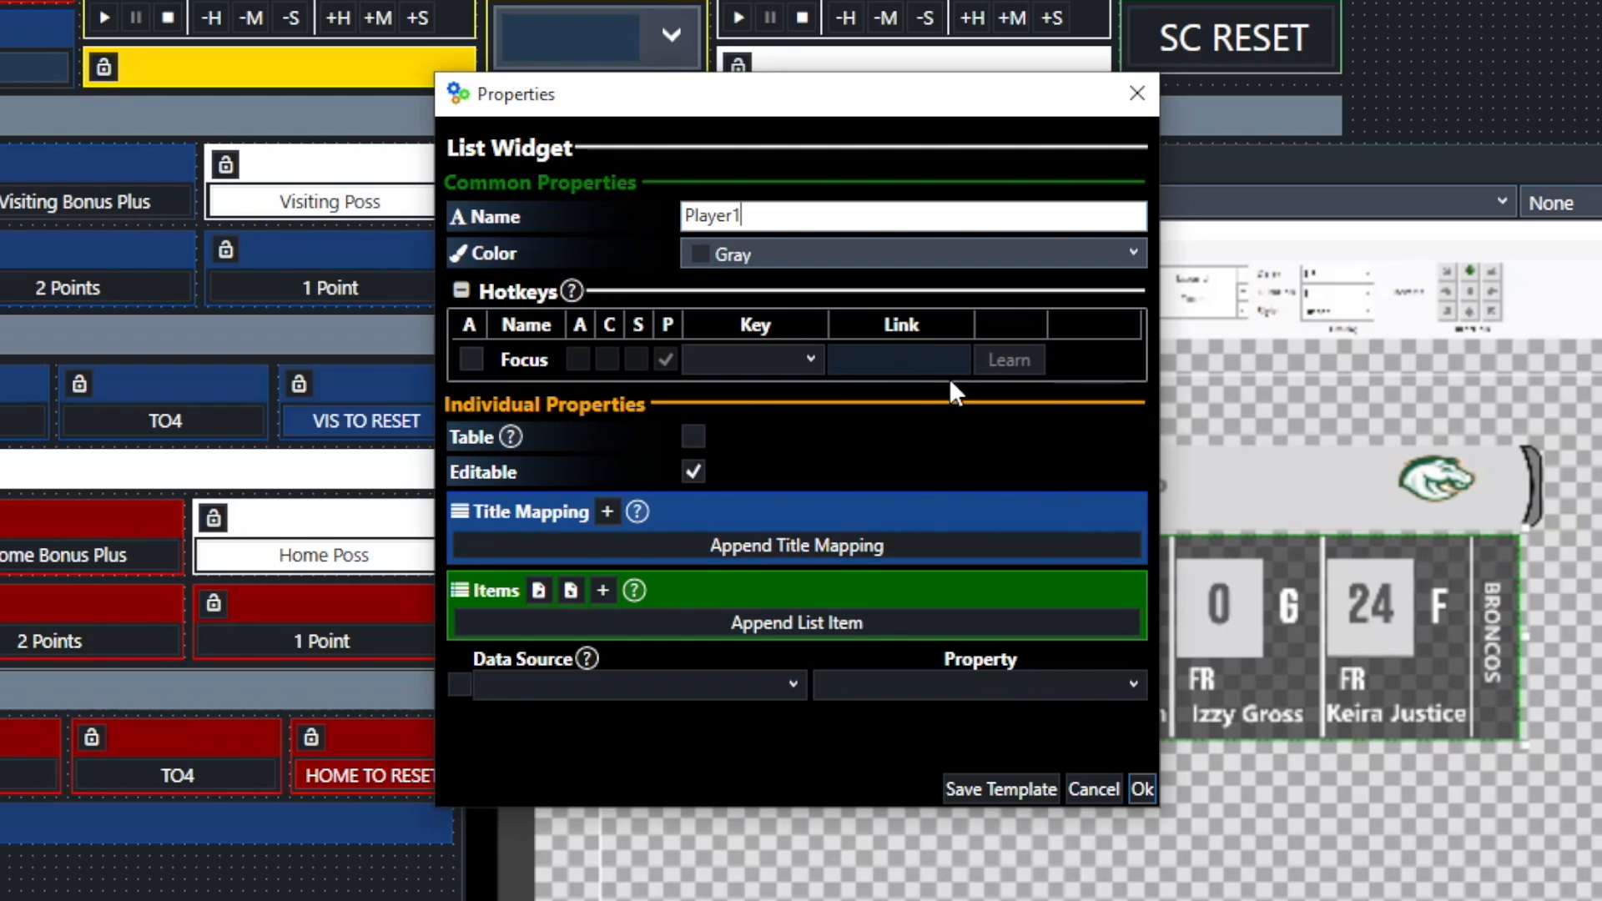
- Give the new Player1 list widget four title mapping rows and enable its Table option
click(609, 512)
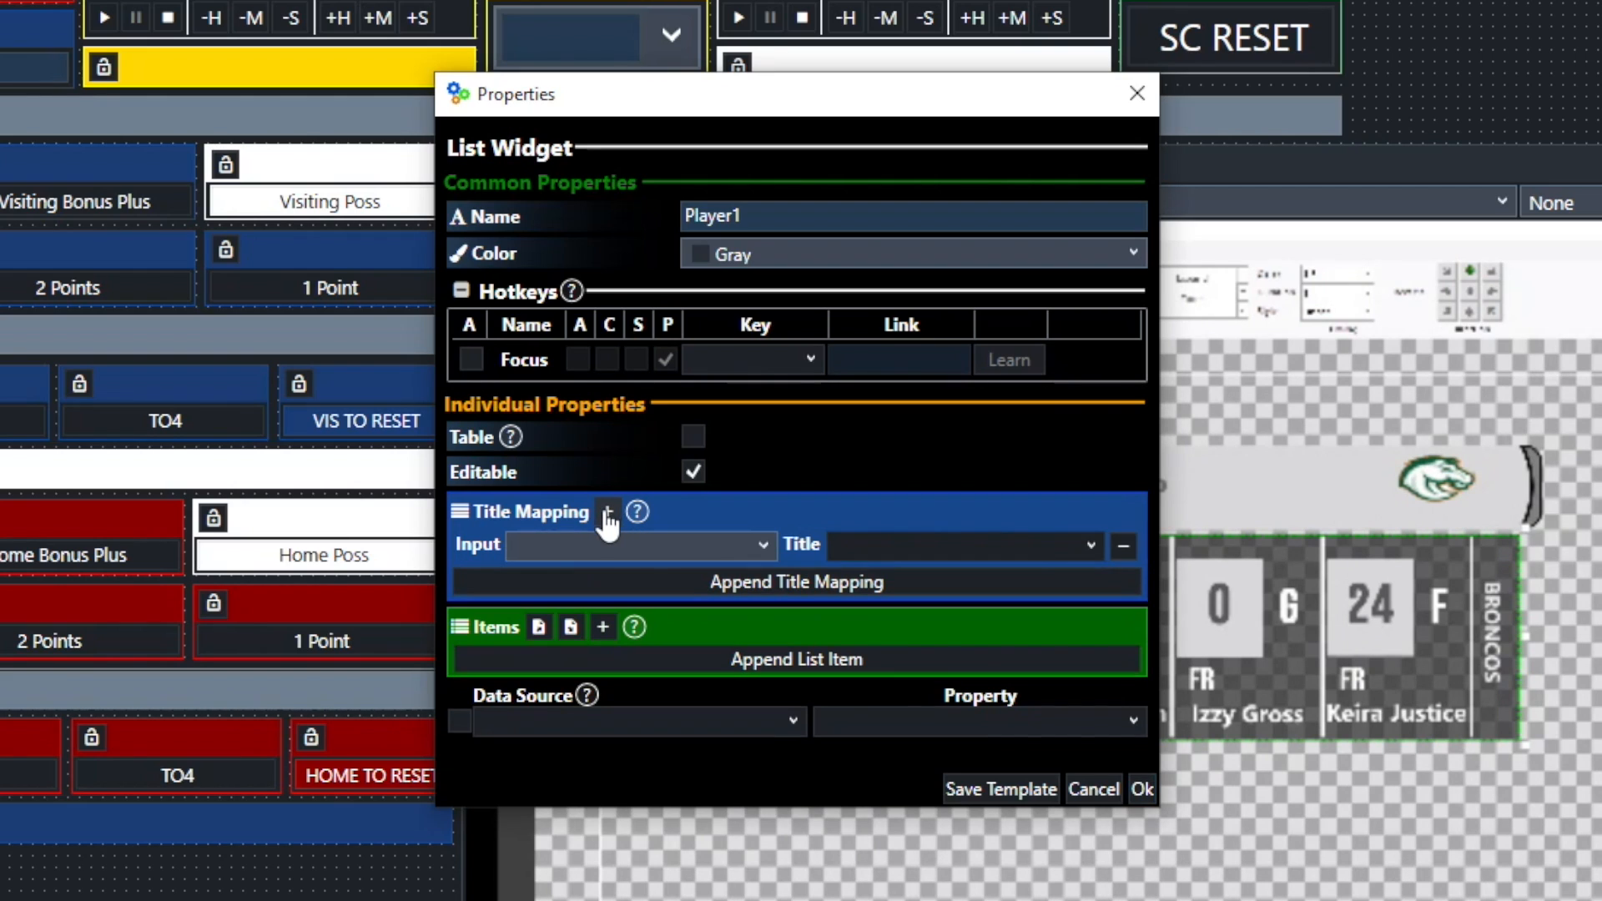
click(608, 513)
click(609, 513)
click(608, 513)
click(609, 513)
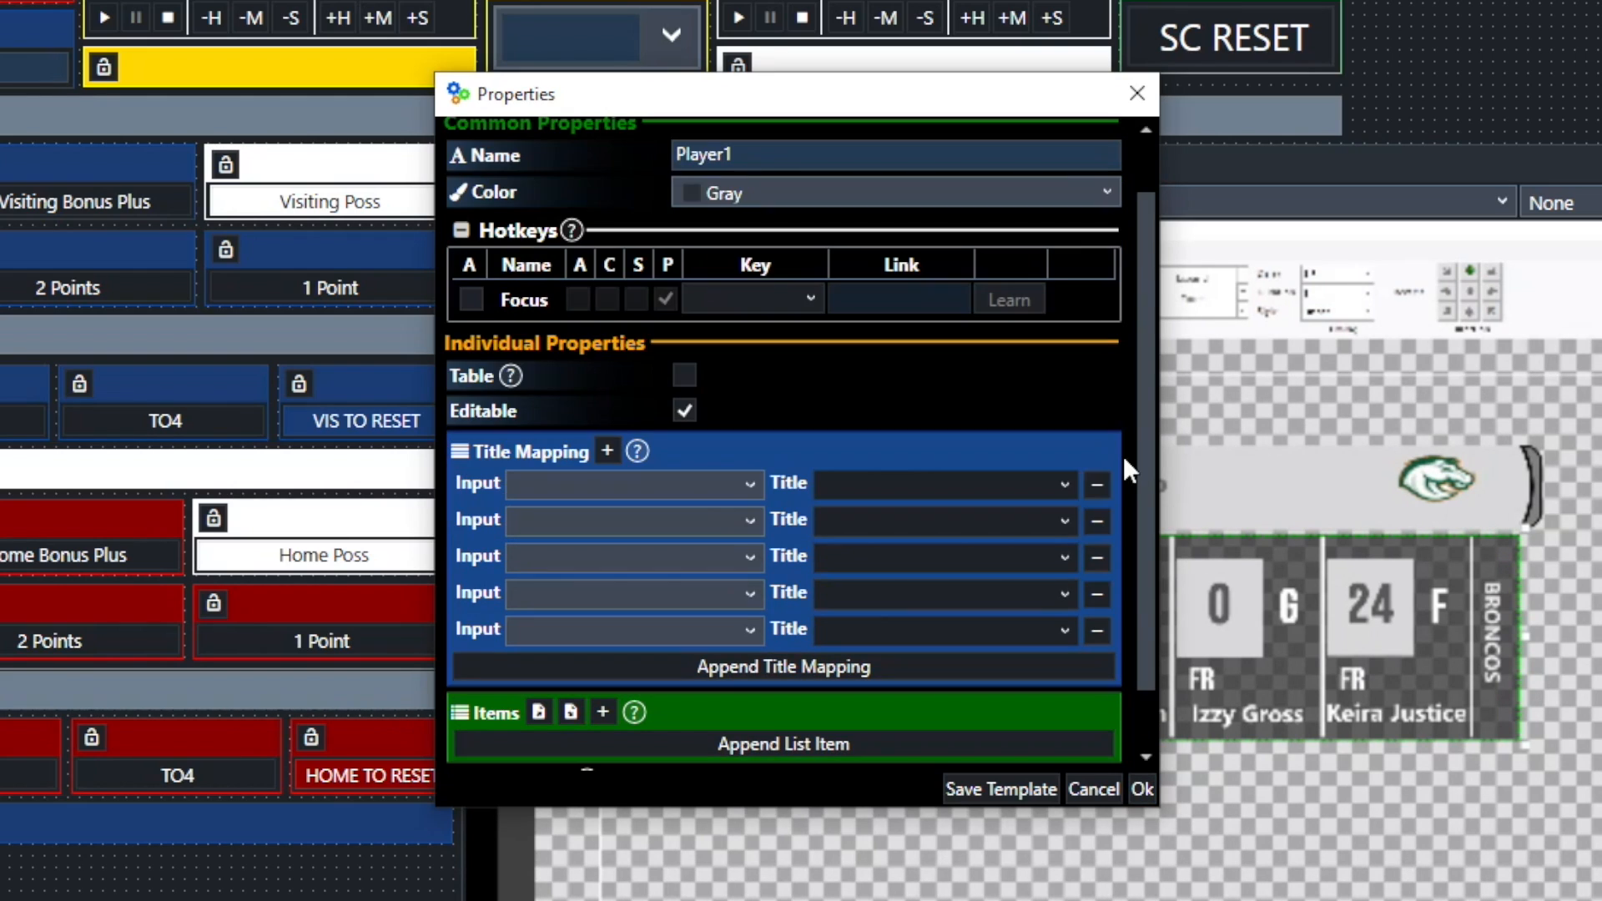
click(1098, 631)
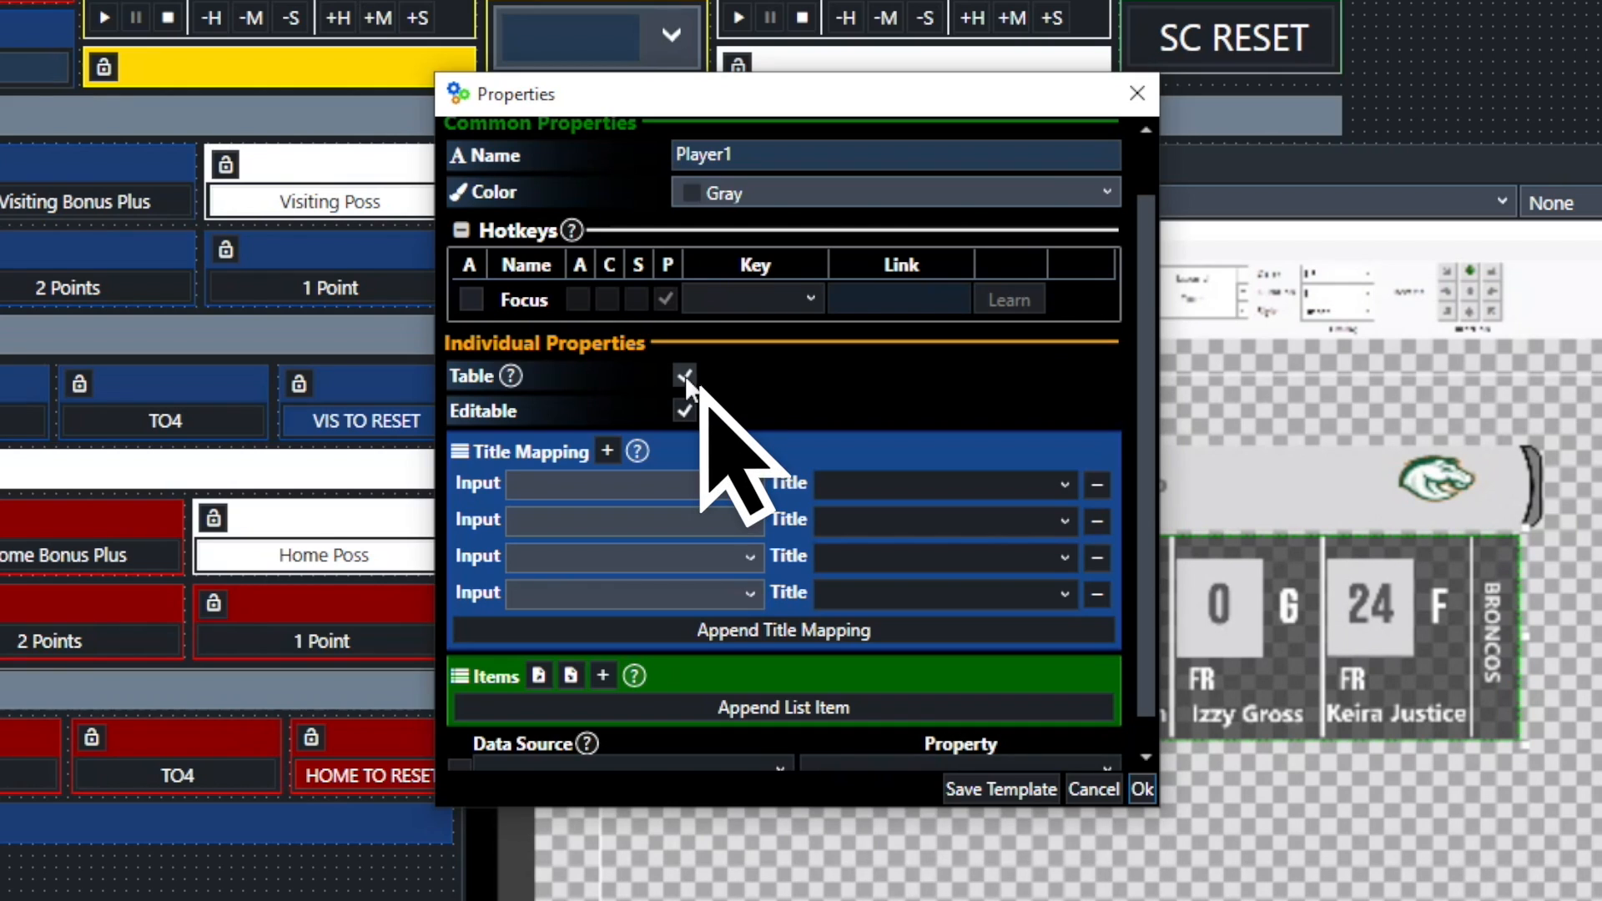
click(684, 376)
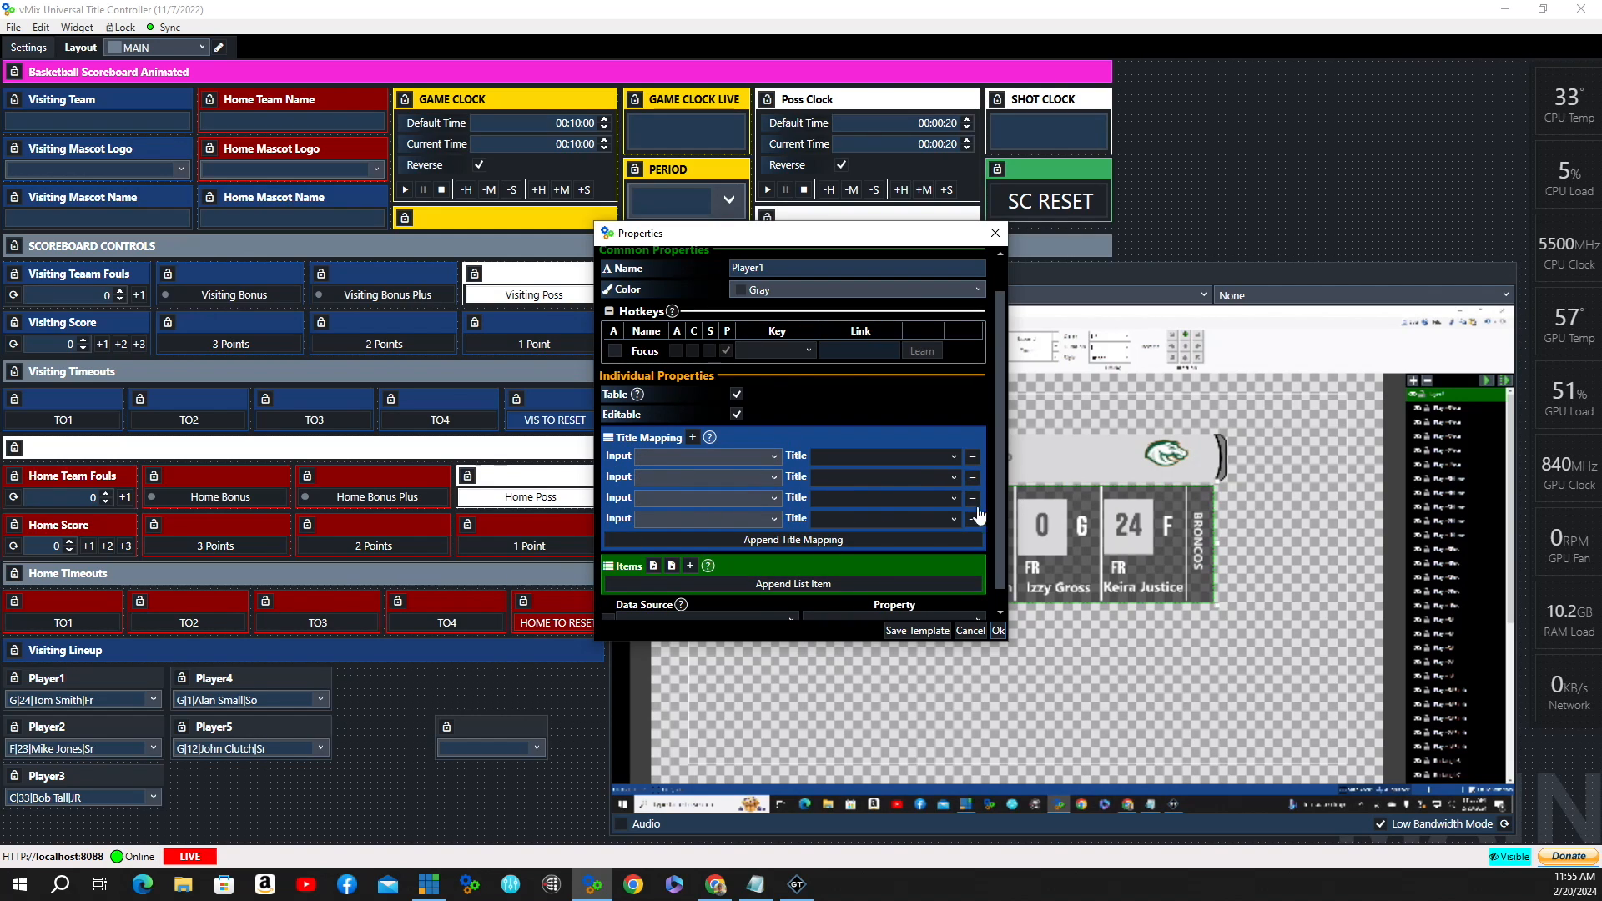
- Set the input of all four title mappings to glicod starting lineup.gtzip
click(773, 452)
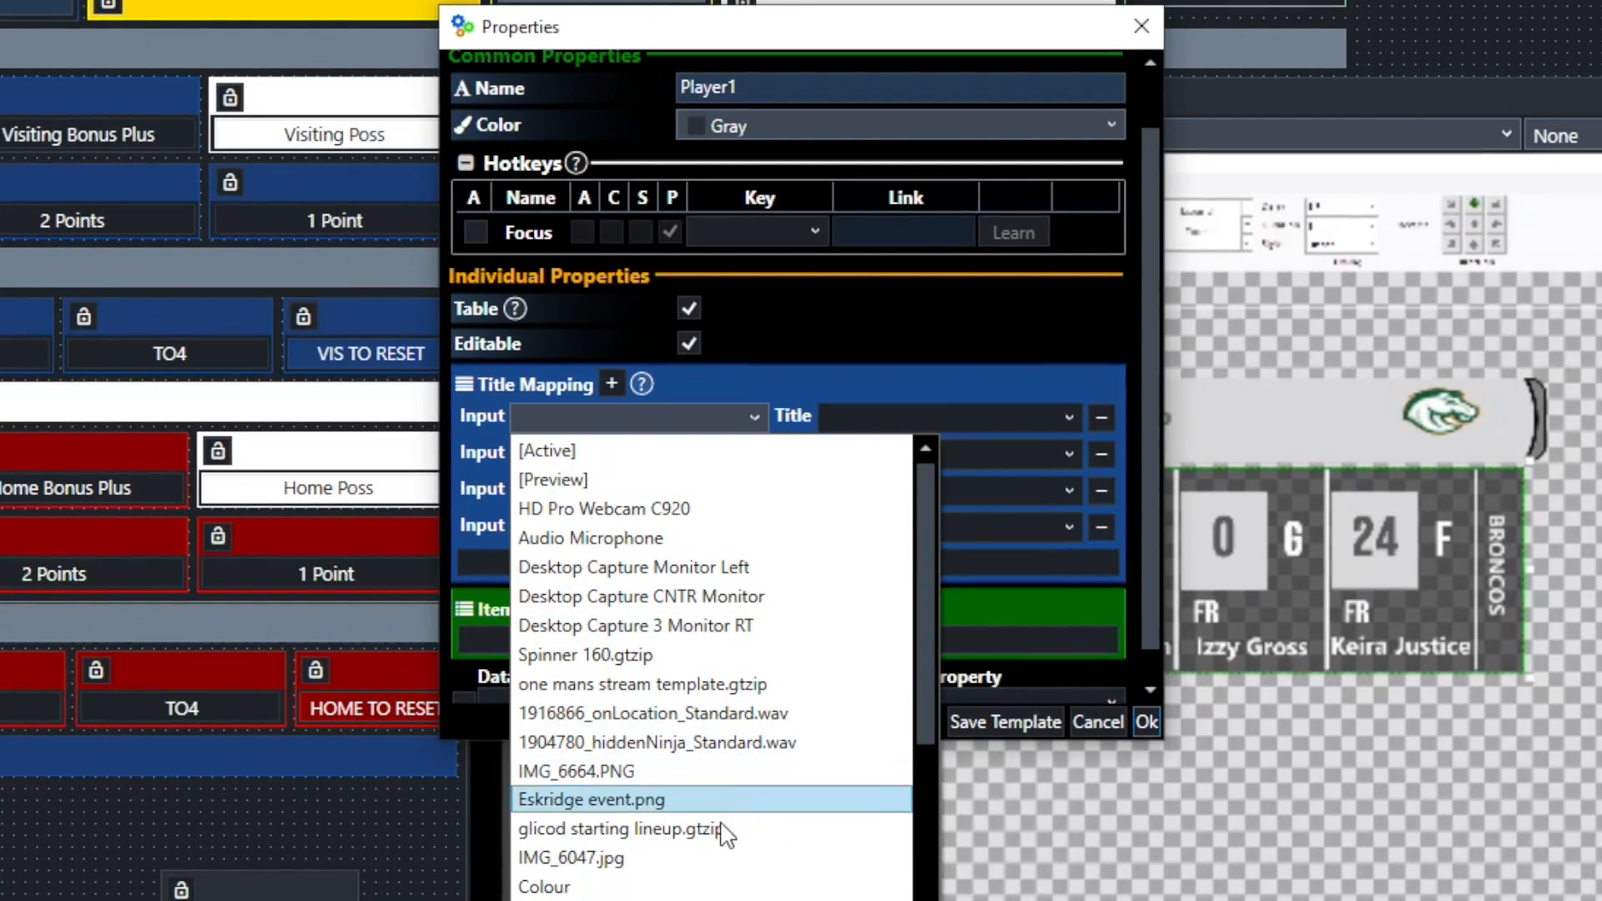
click(718, 801)
click(756, 453)
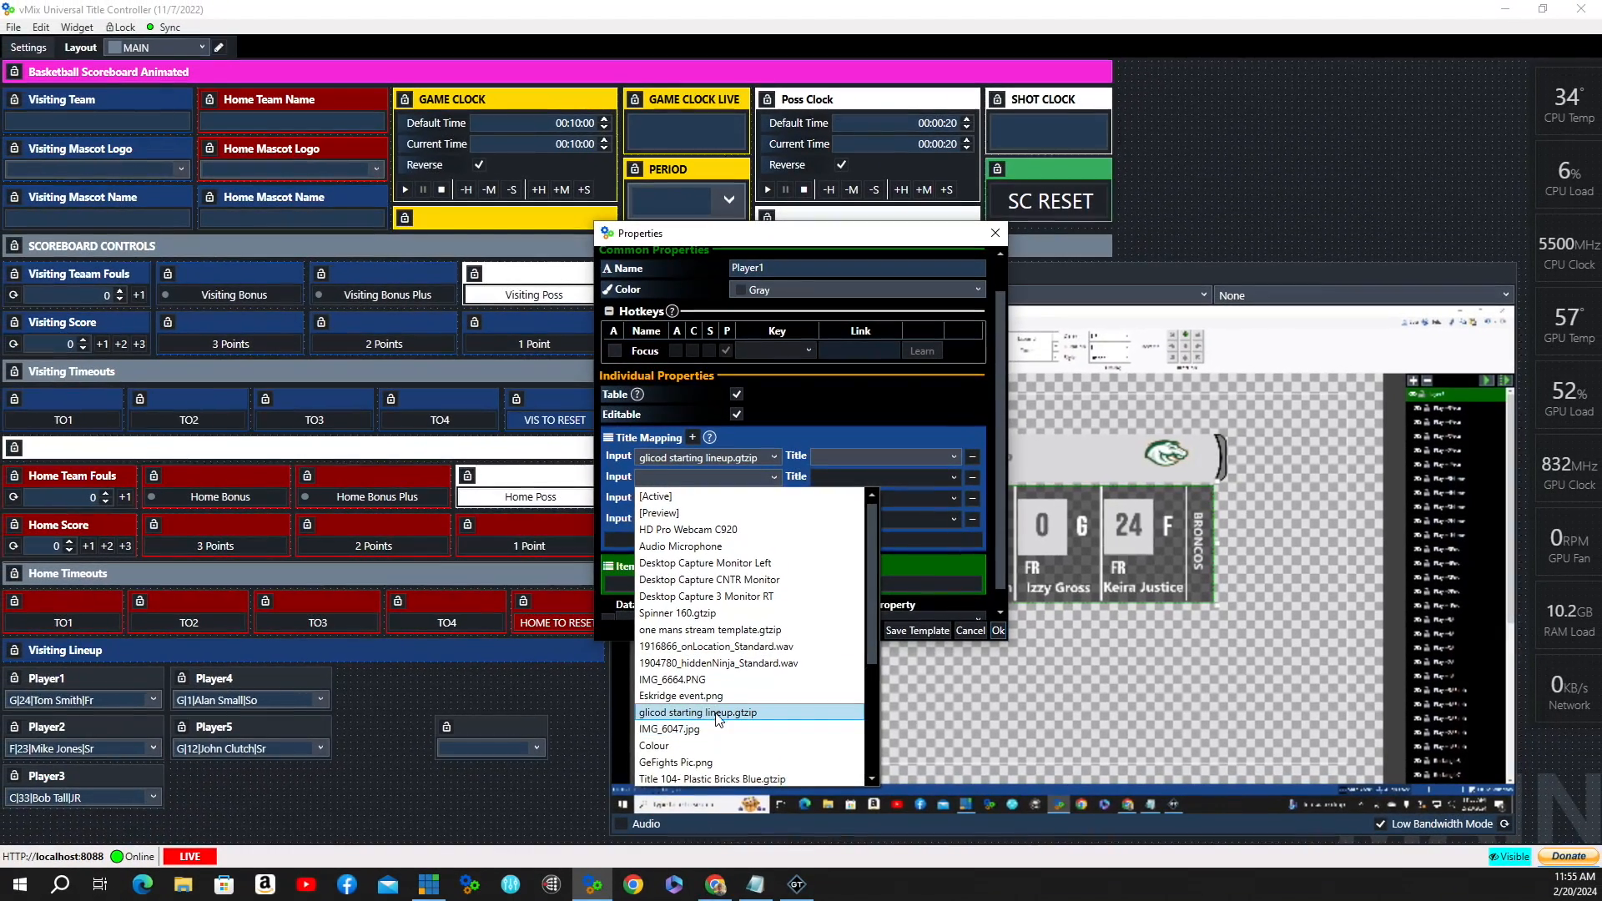
click(716, 714)
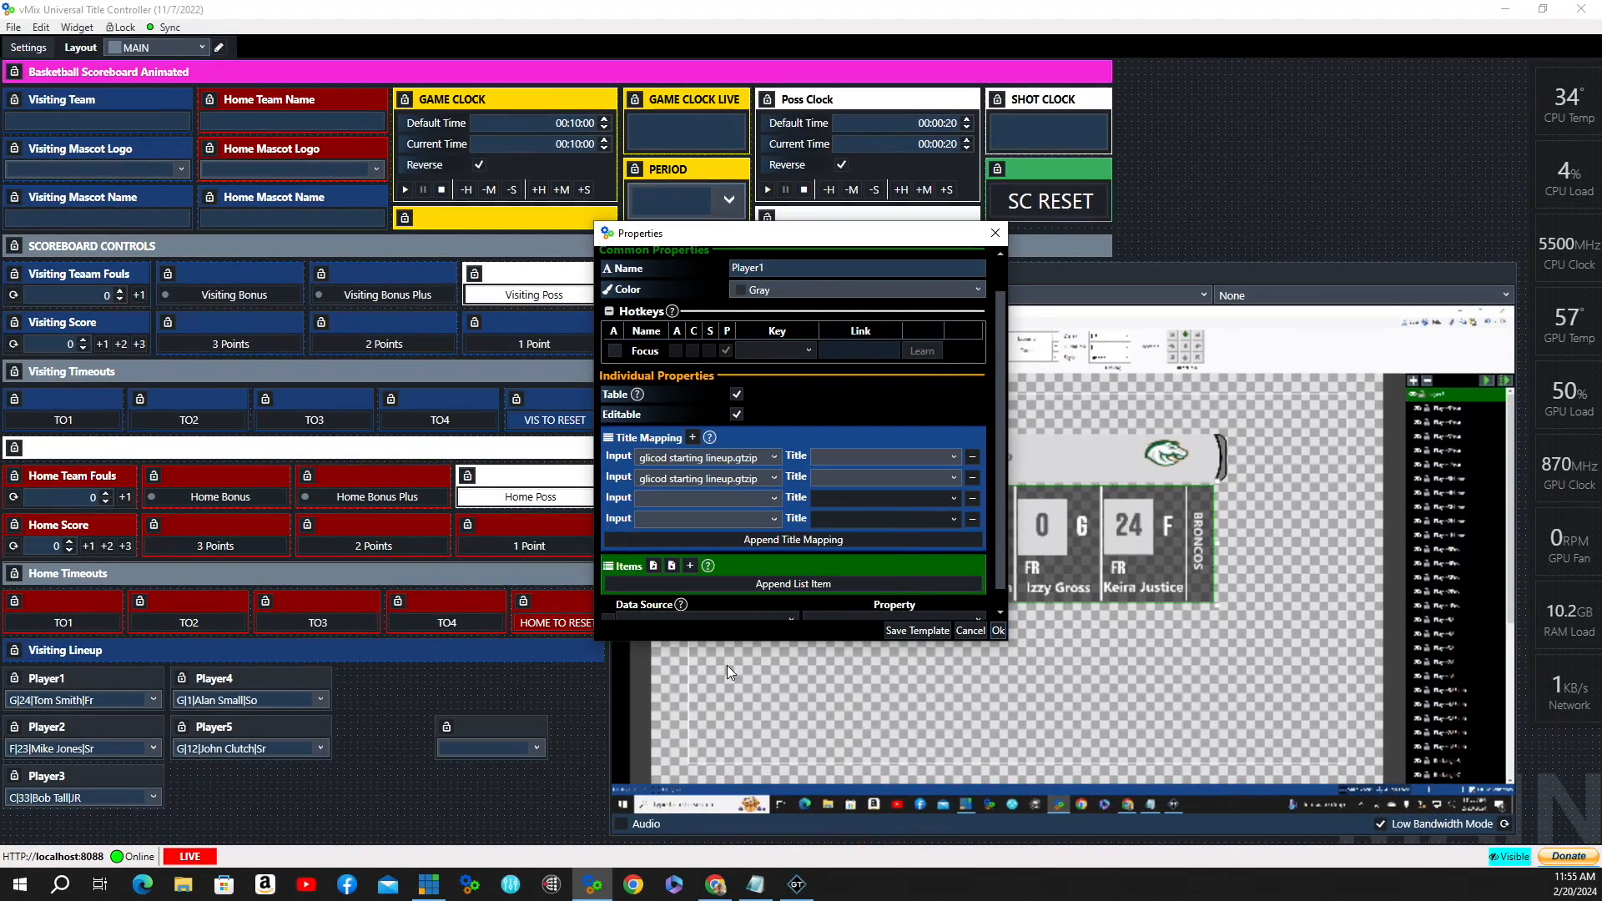
click(775, 497)
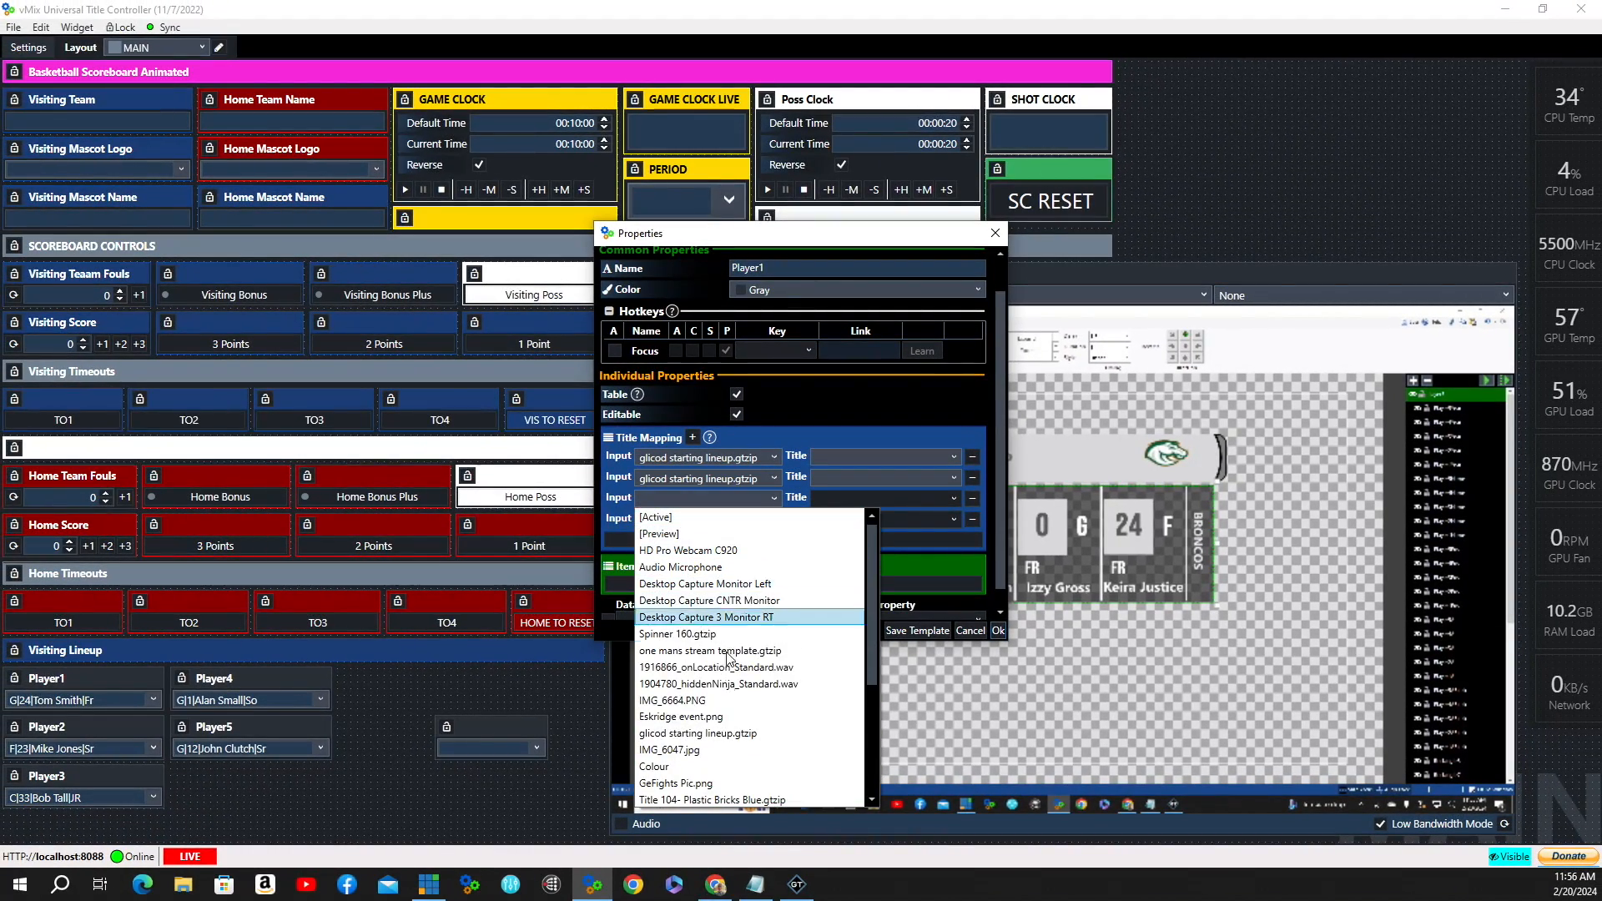
click(726, 733)
click(772, 518)
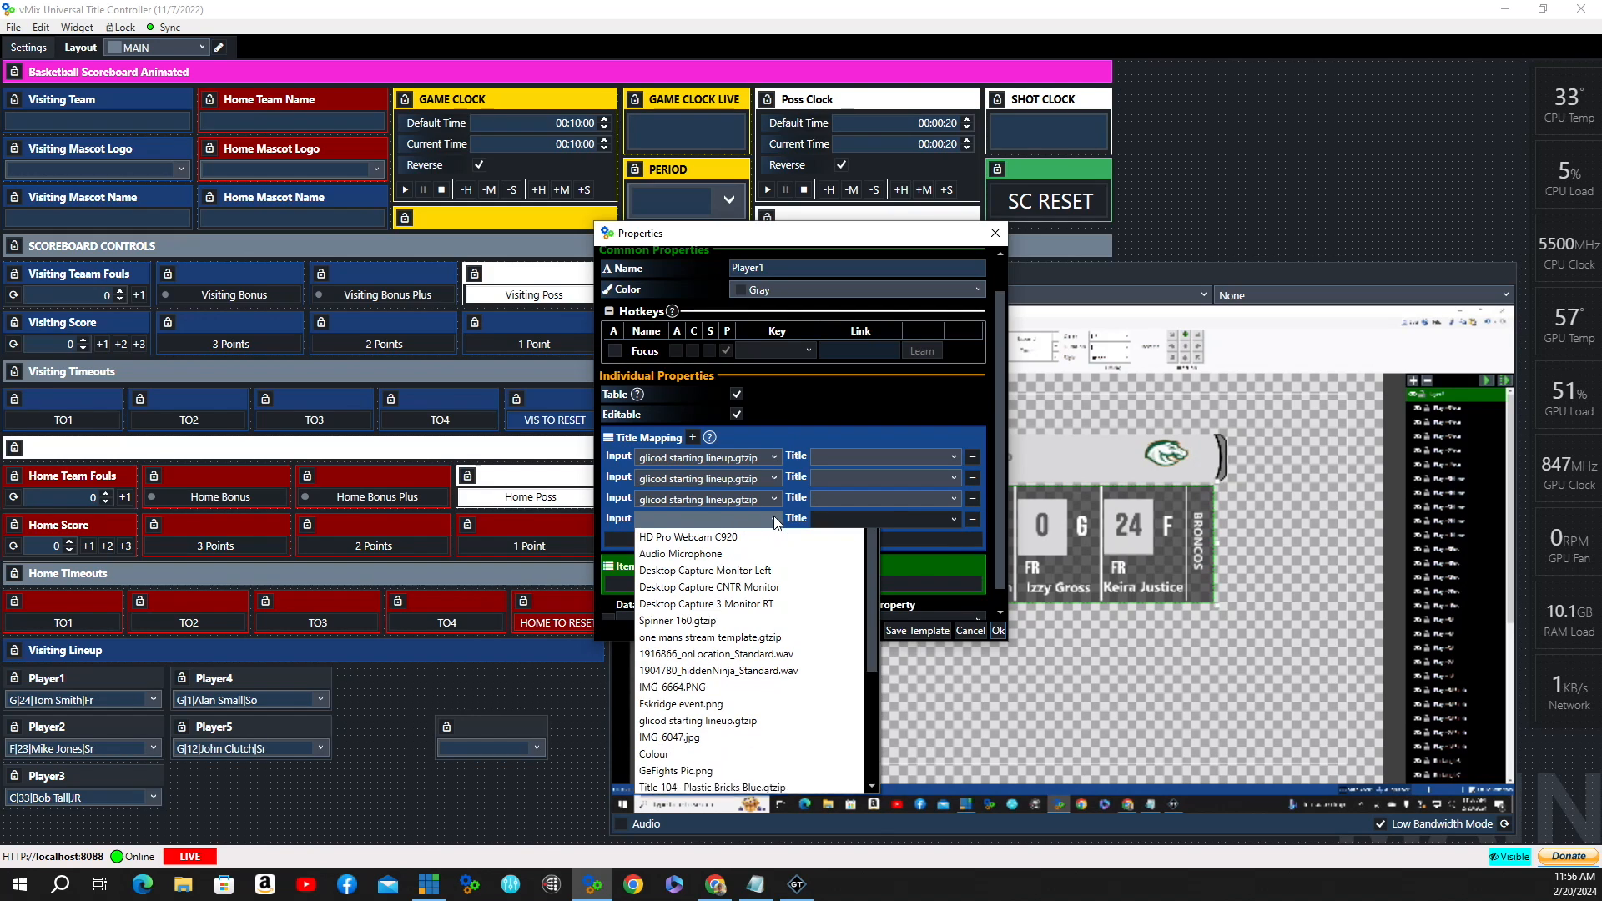
click(723, 754)
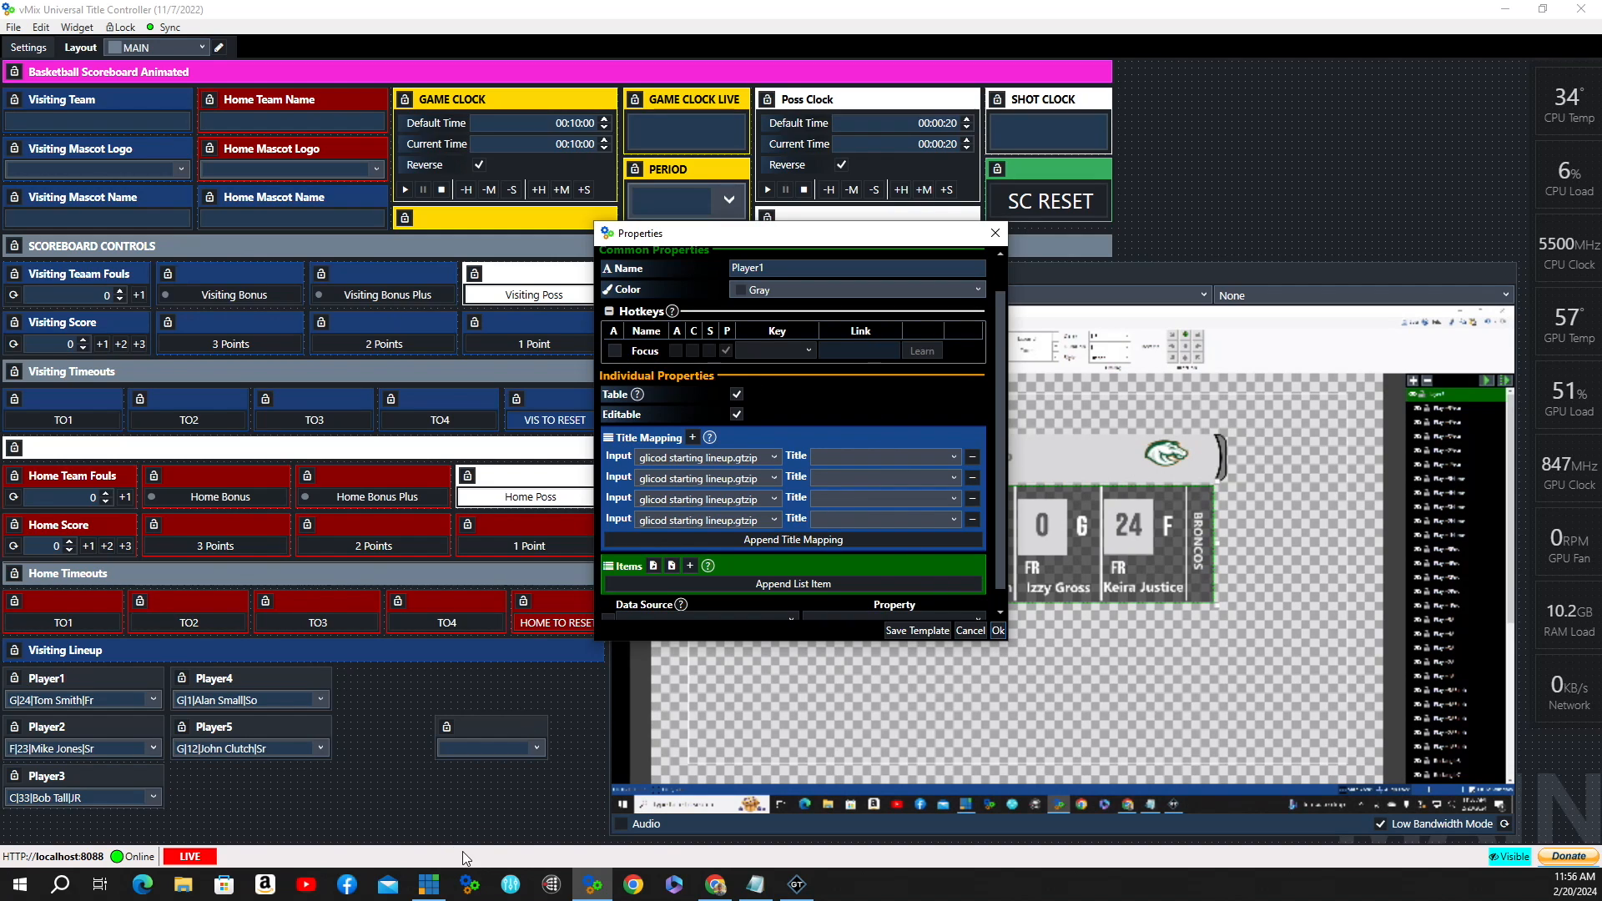
- Open the Sample BB Players text file from File Explorer and examine the order of its pipe-separated player fields
click(184, 885)
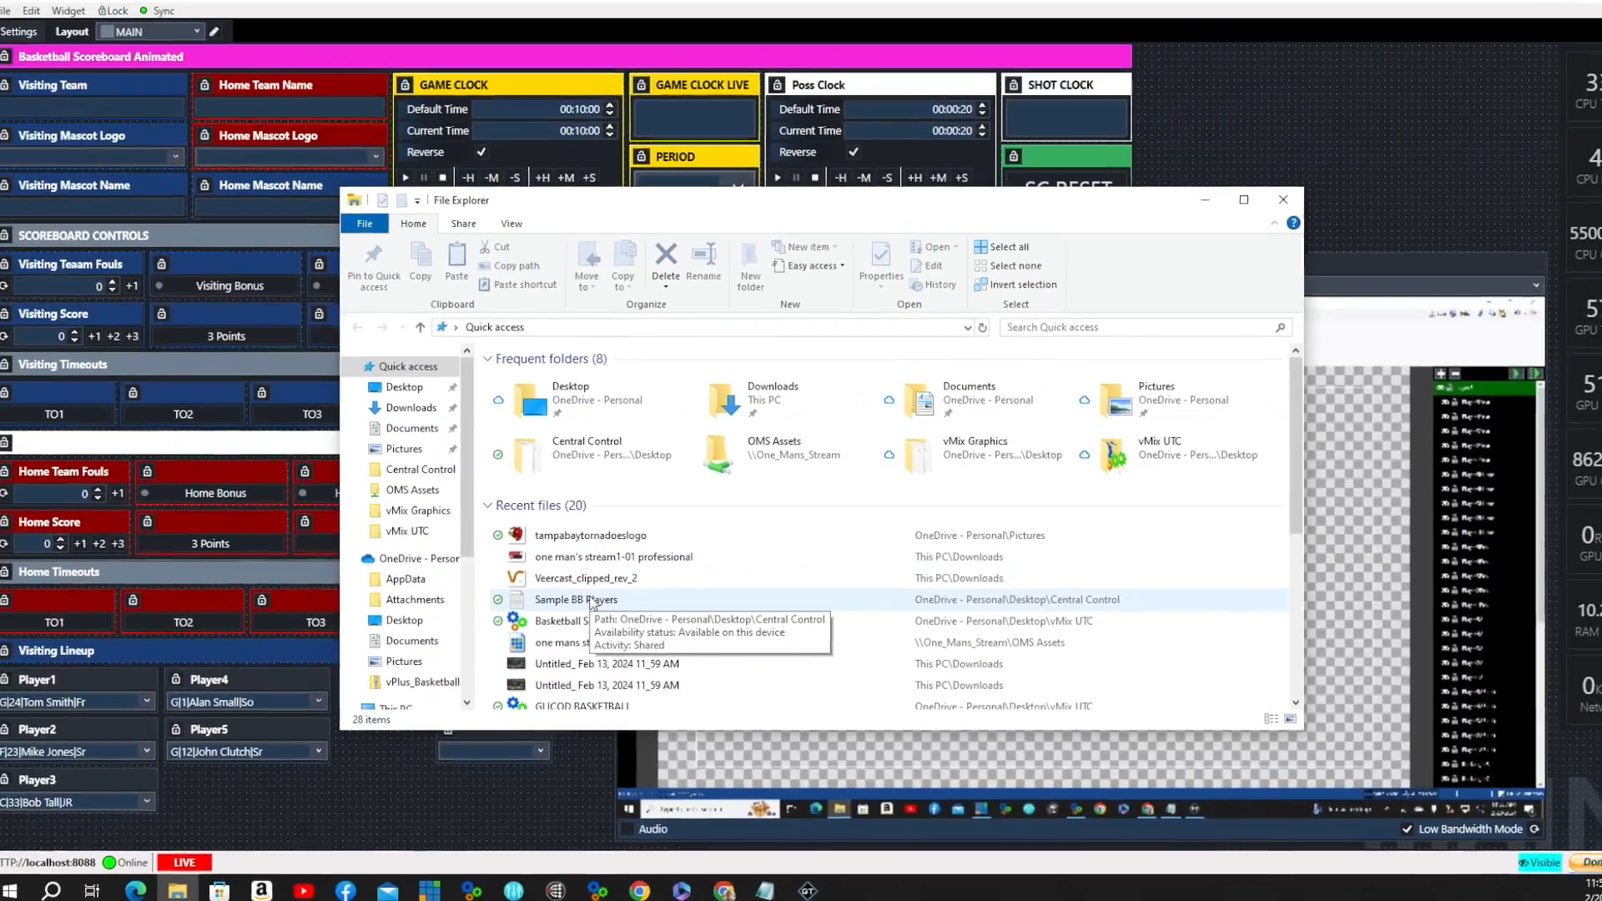
double_click(596, 600)
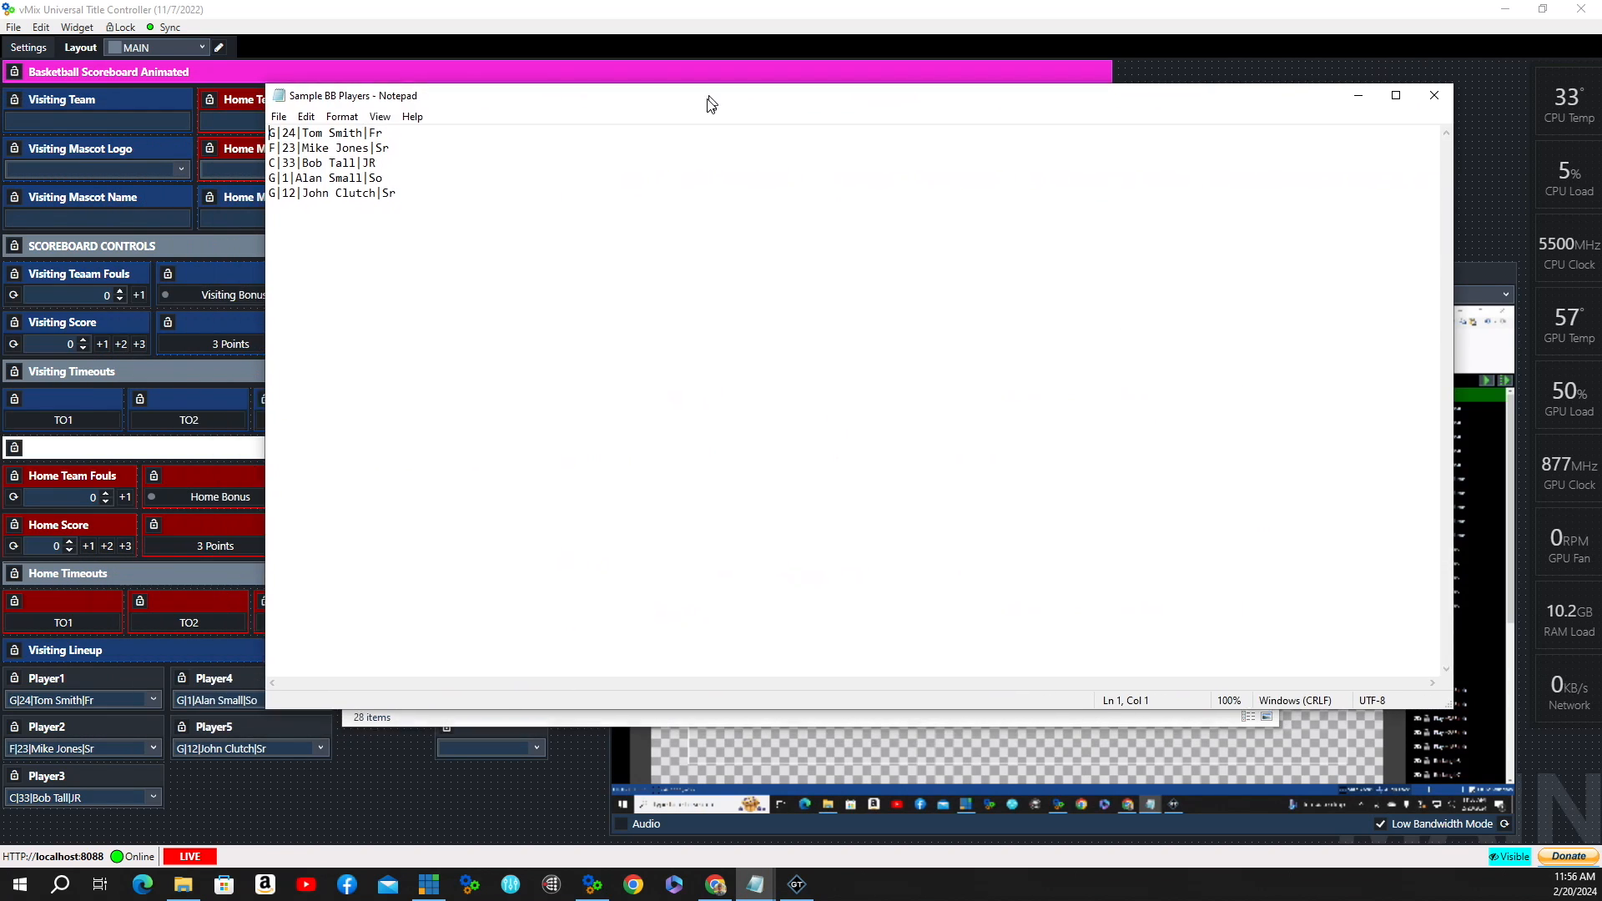
drag(705, 103, 632, 175)
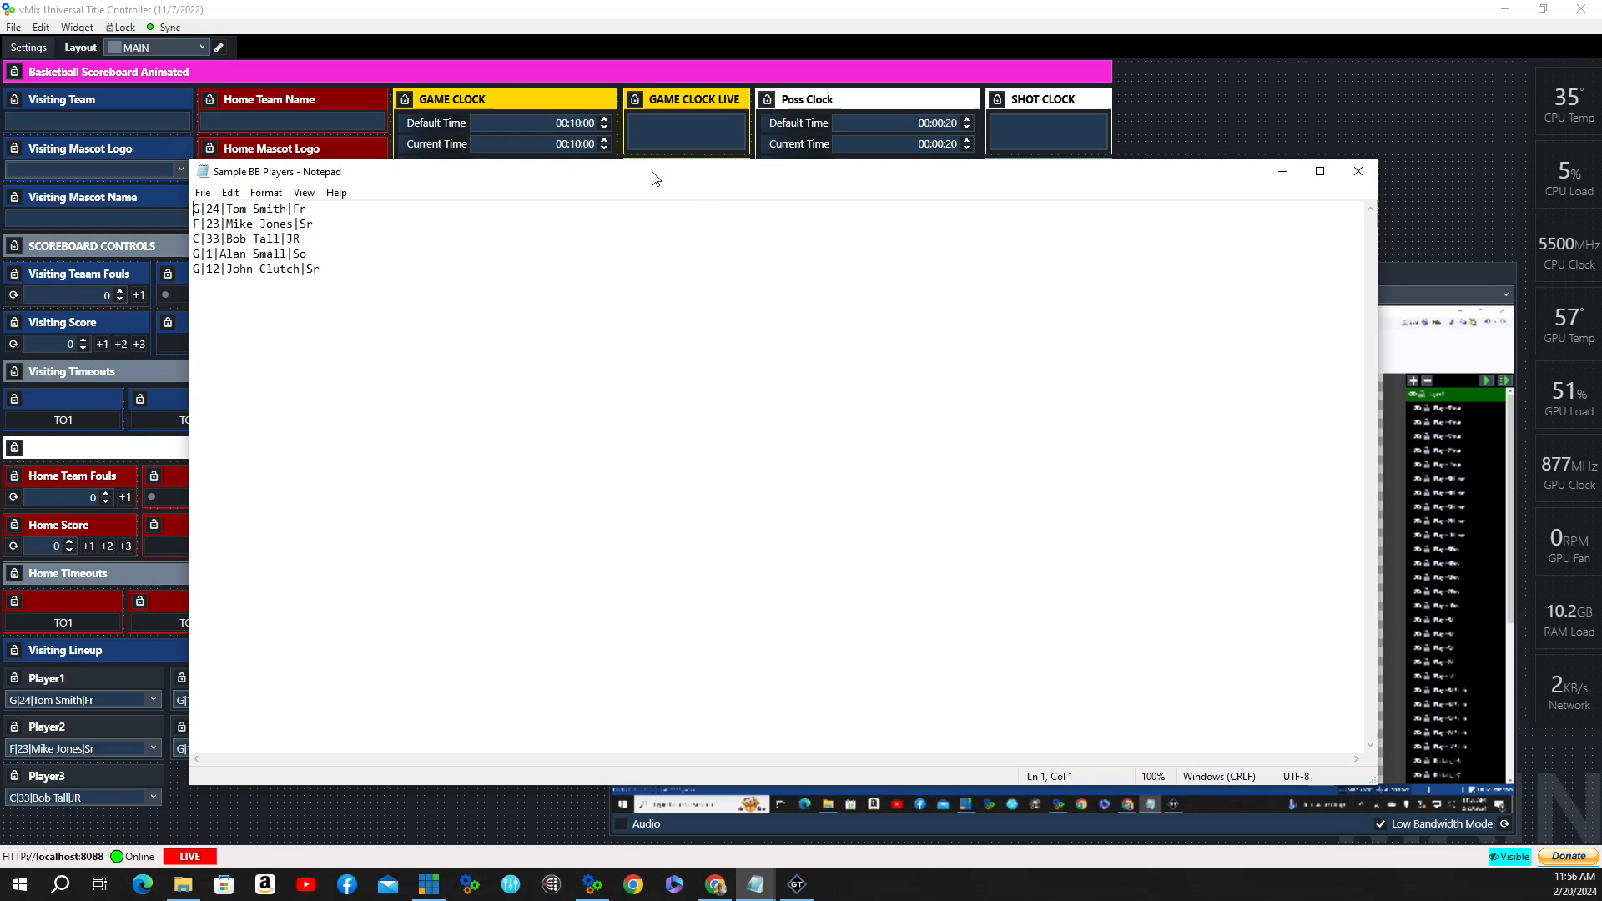
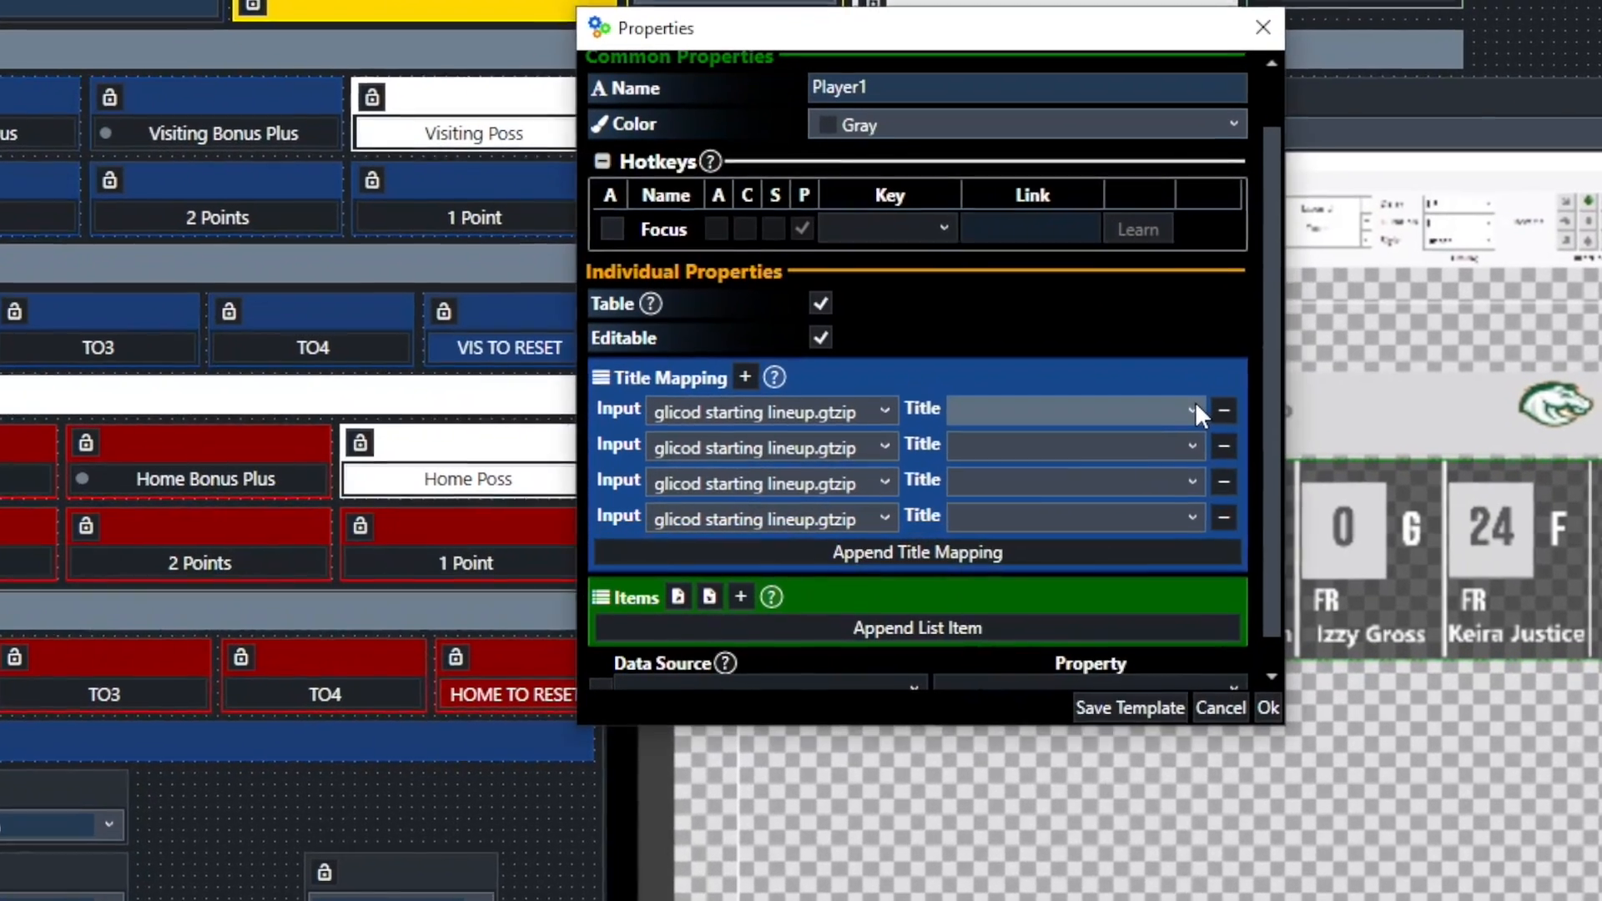
- Map the four titles in order to Player1Pos.Text, Player1#.Text, Player1Name.Text and Player1Year.Text
click(1089, 428)
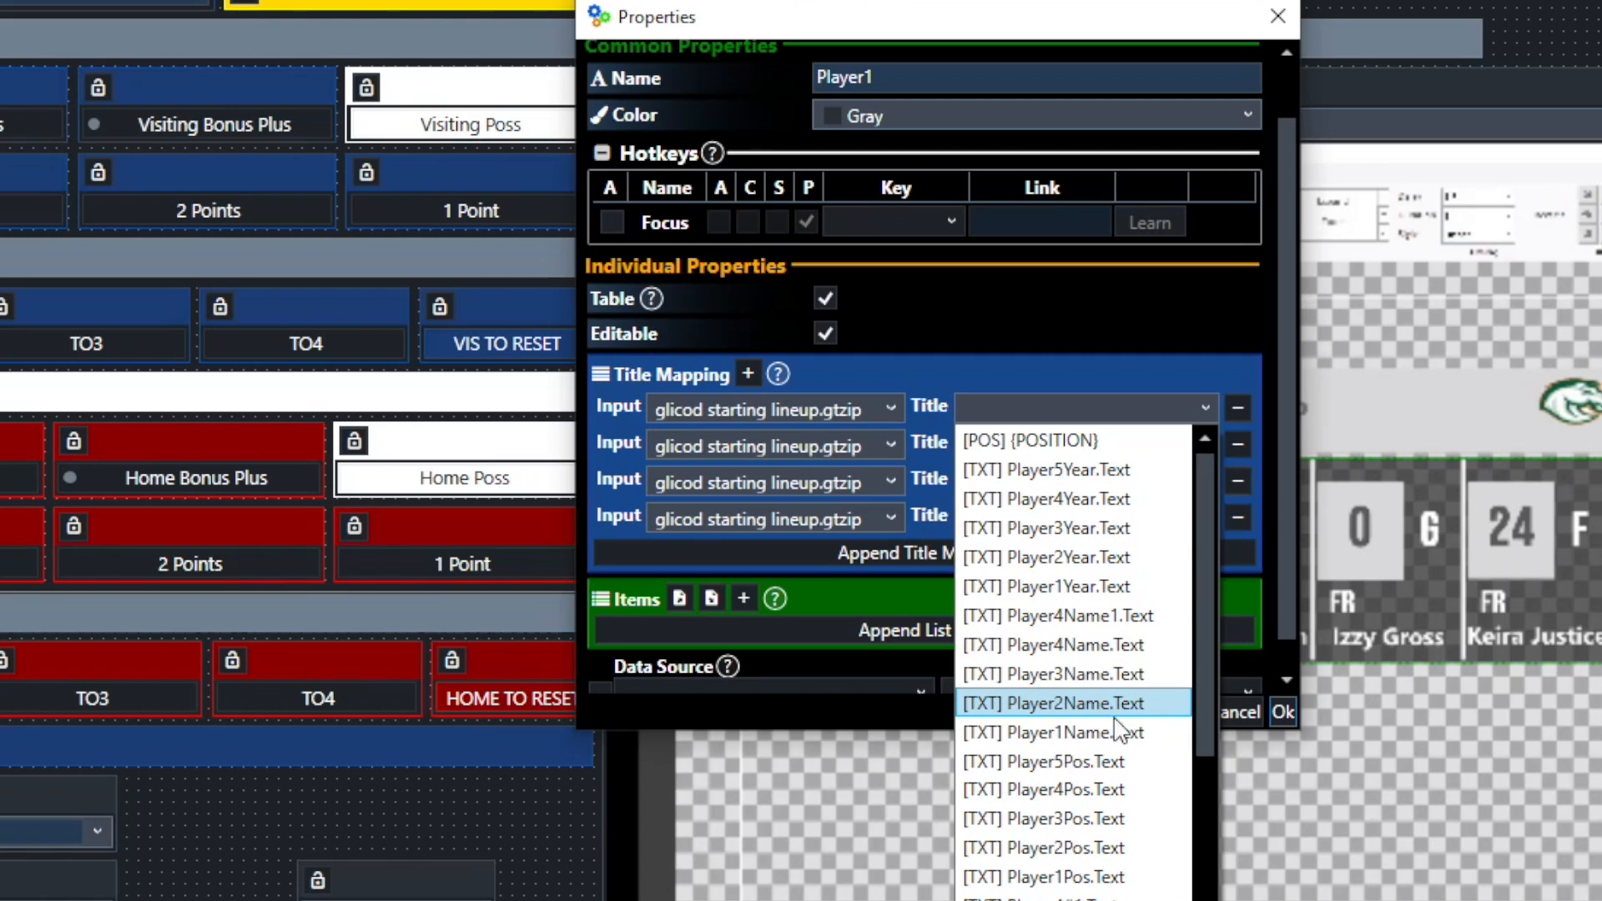
click(1083, 877)
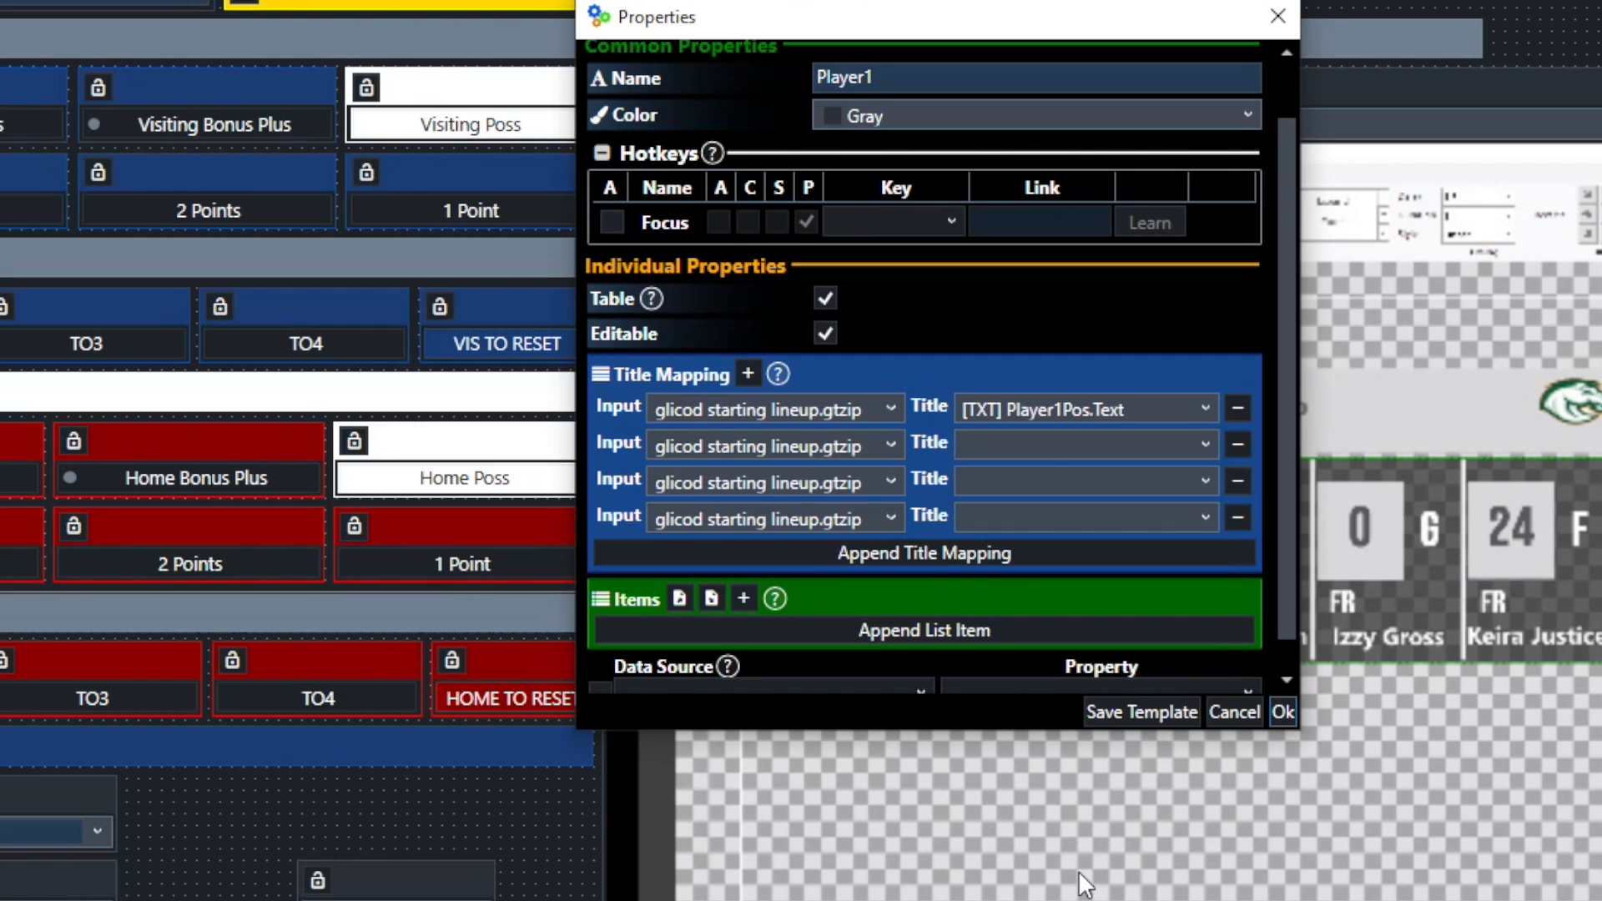
click(1202, 444)
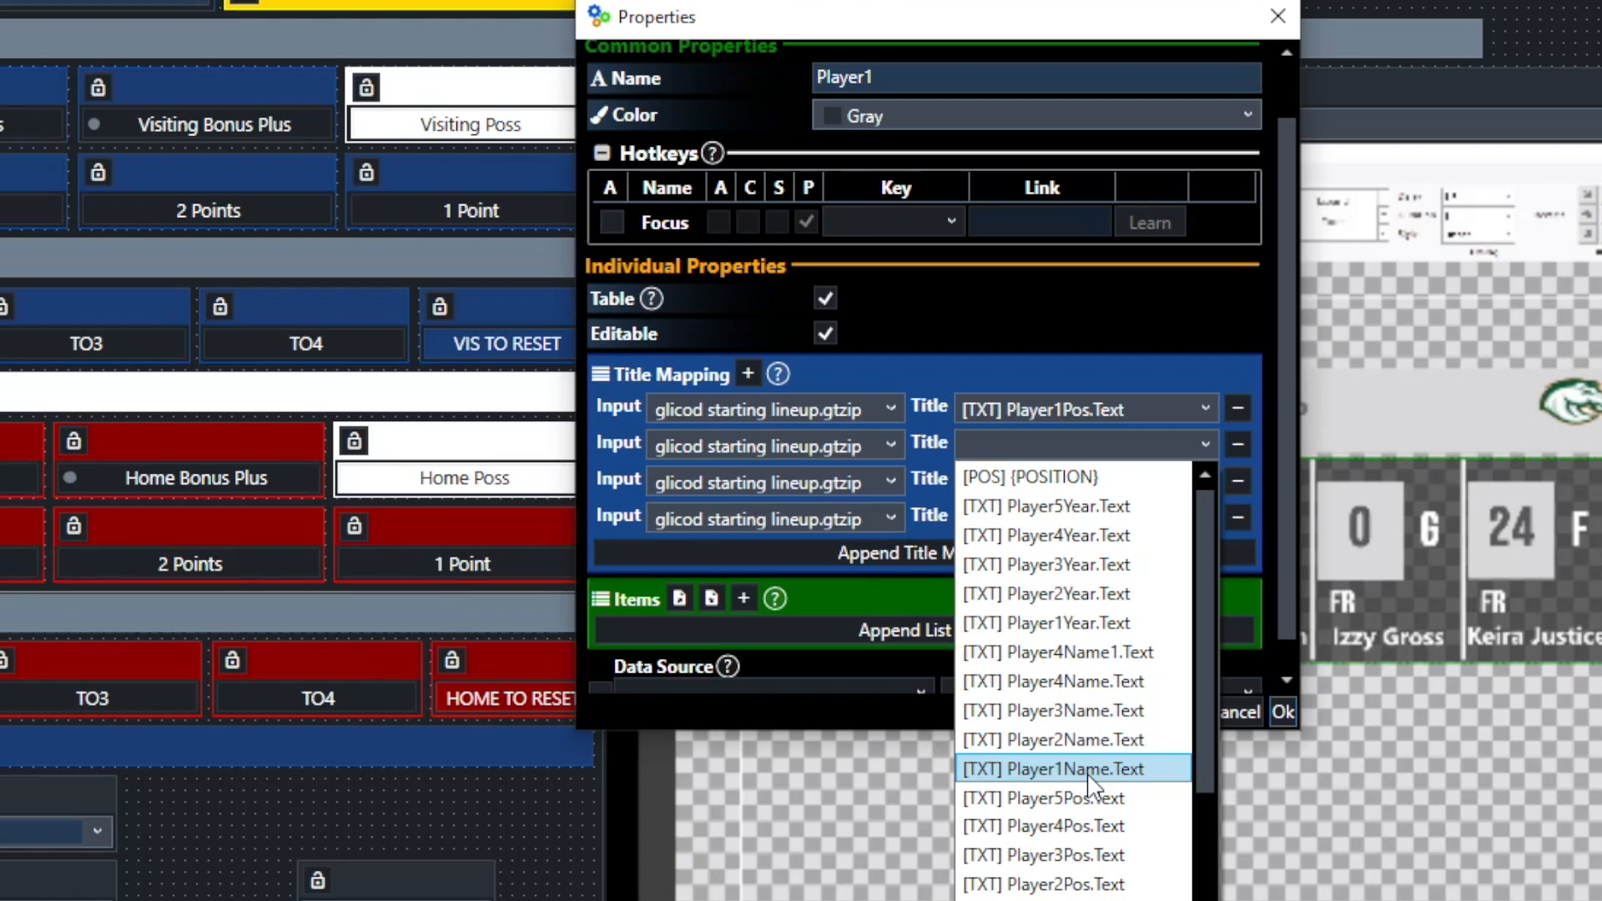
scroll(1089, 784, down, 4)
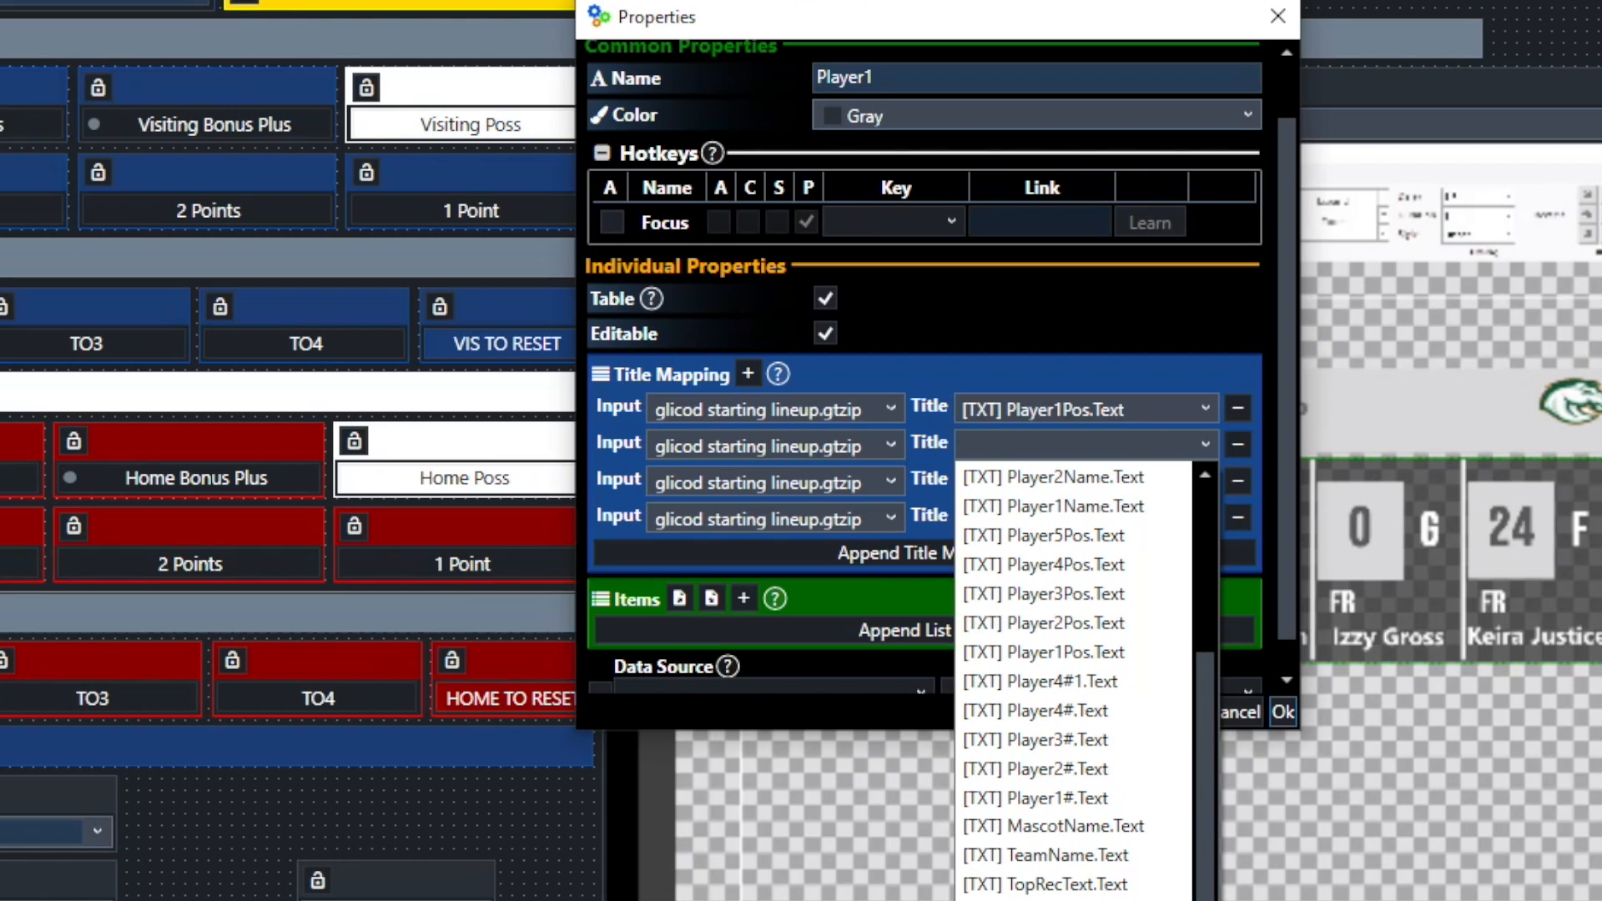
click(1077, 798)
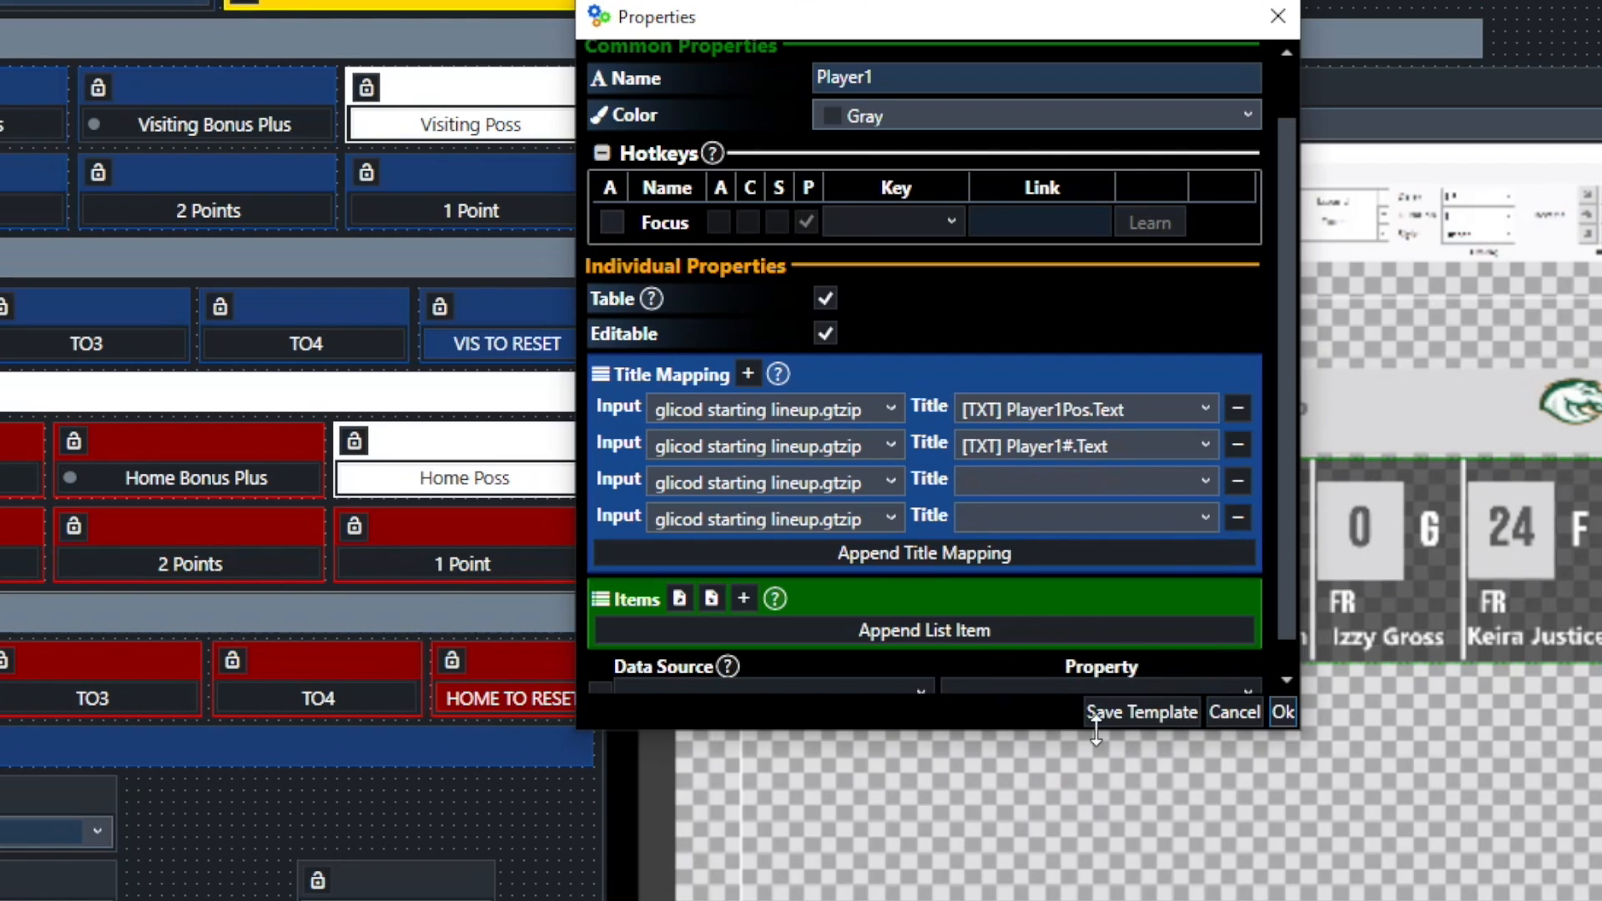
click(1204, 480)
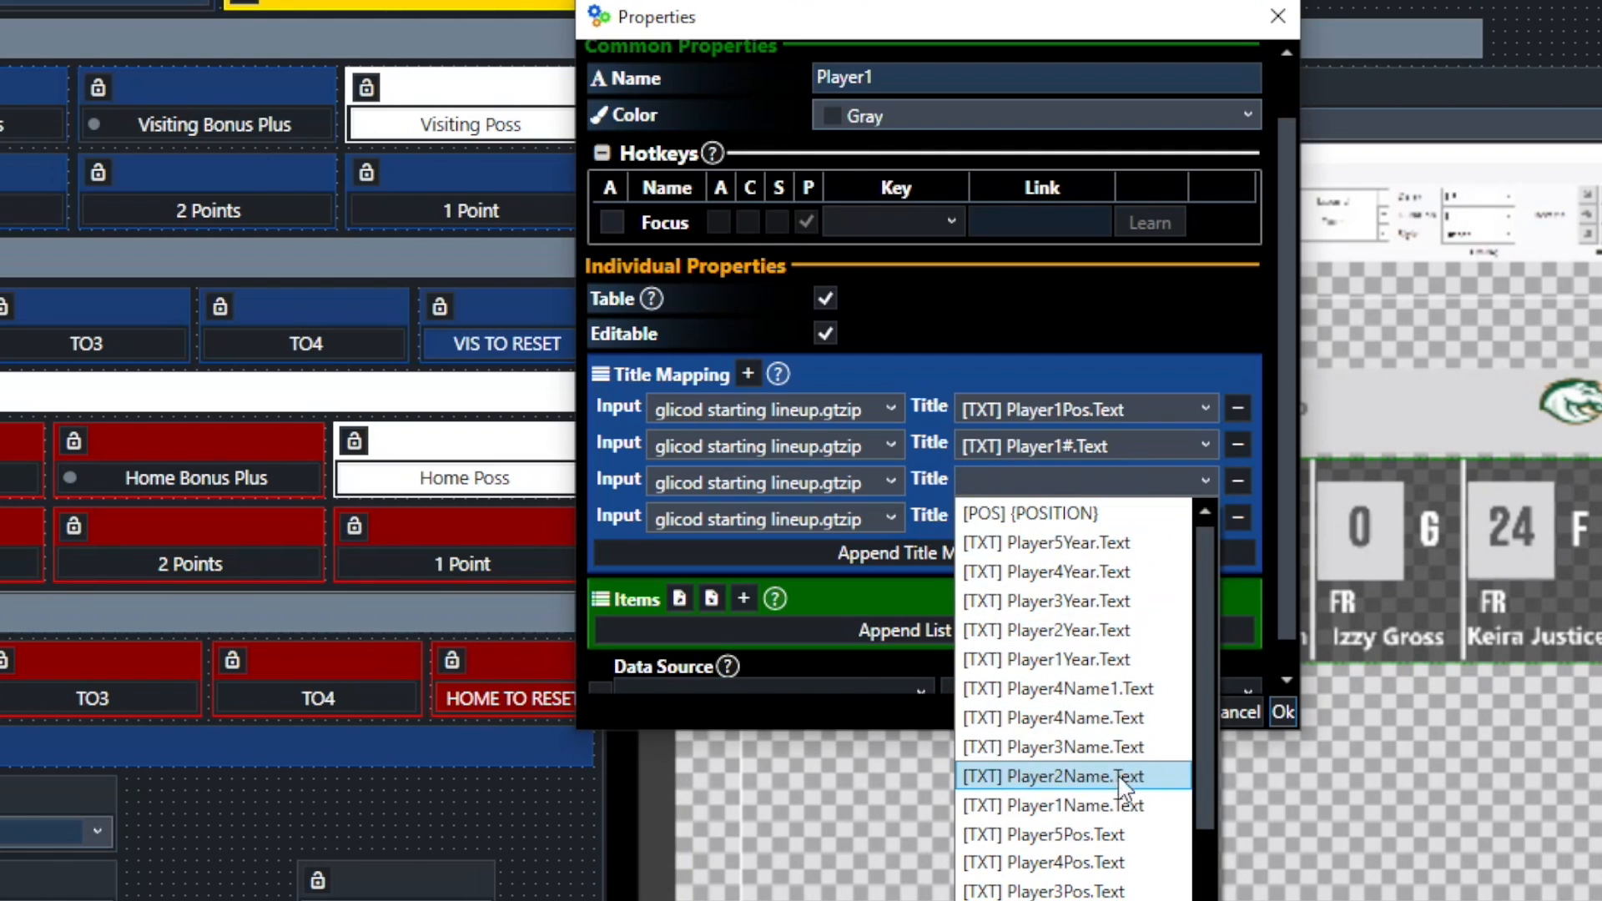
click(1117, 806)
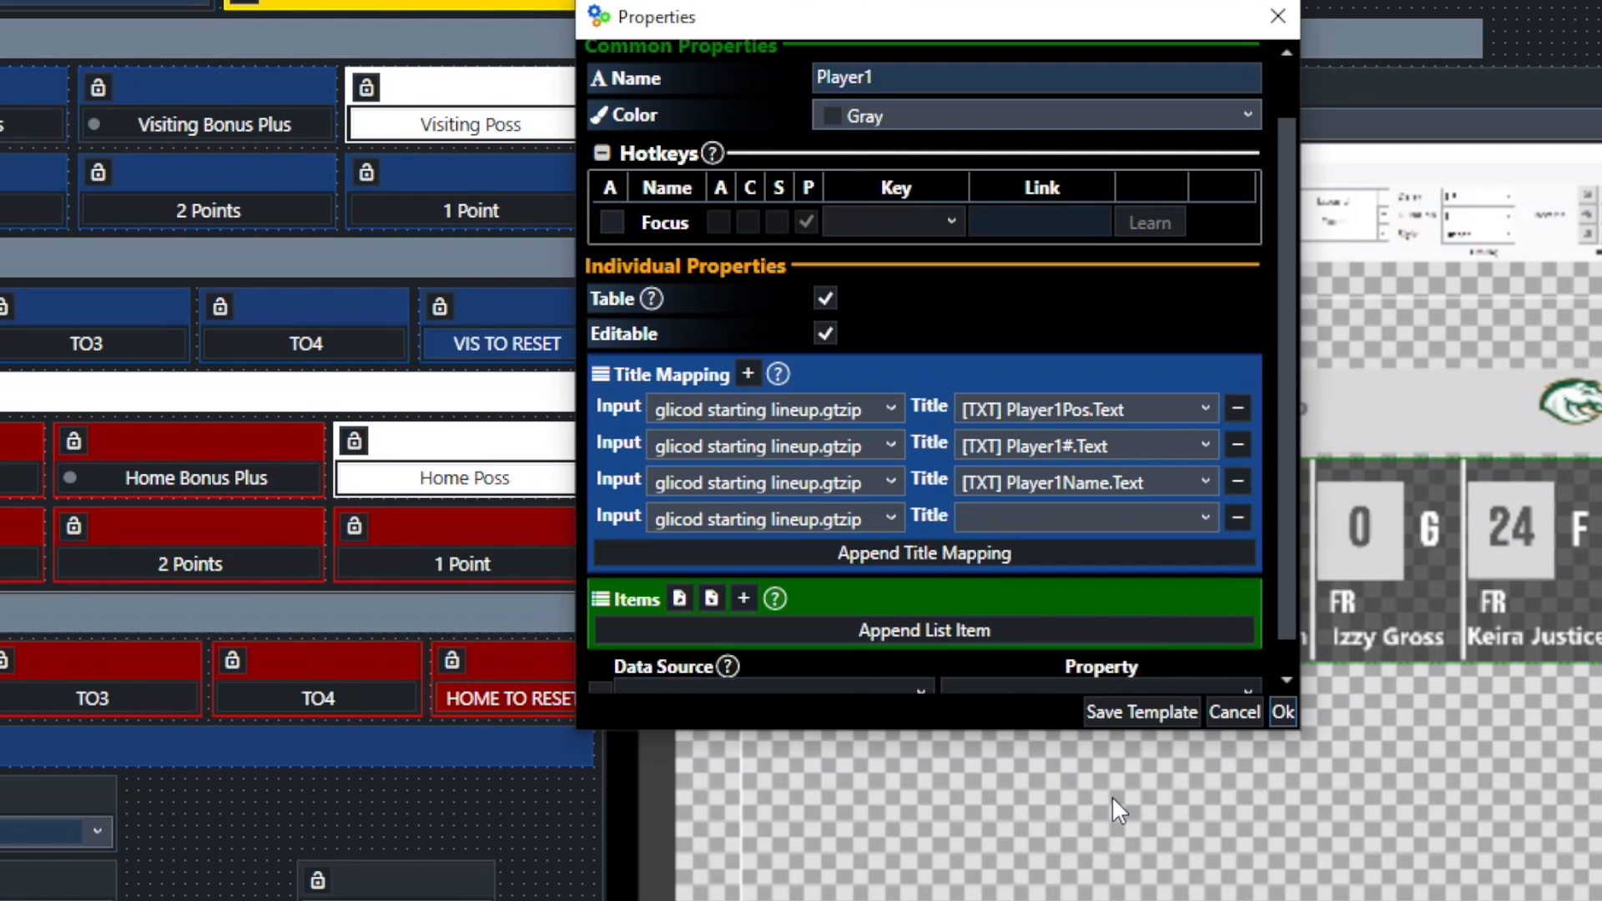
click(1206, 519)
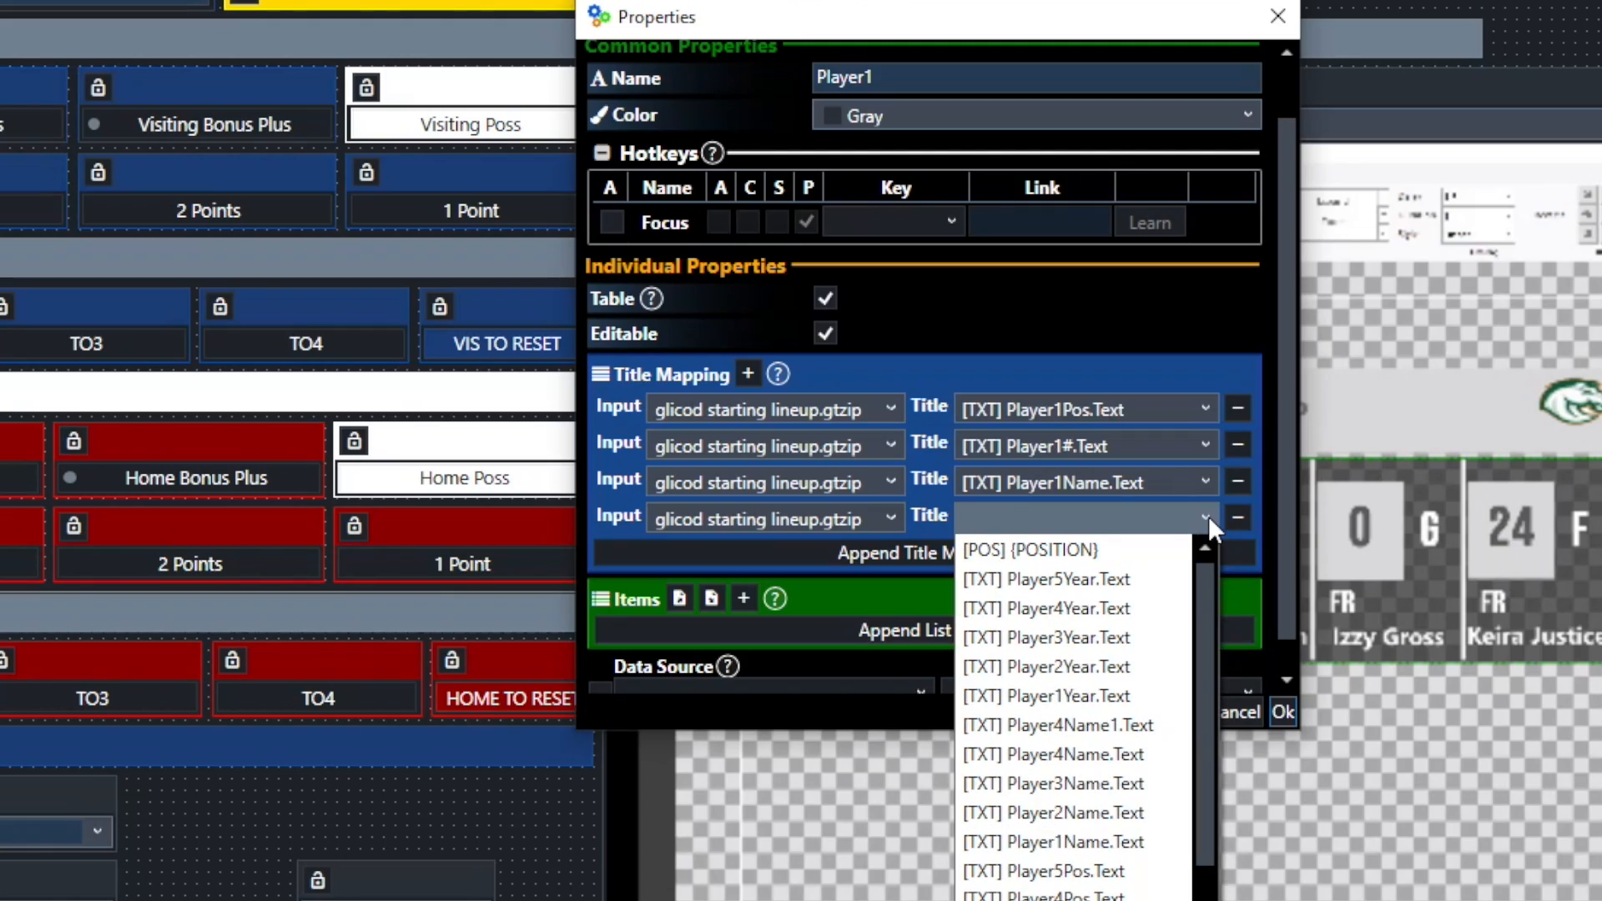
click(1068, 696)
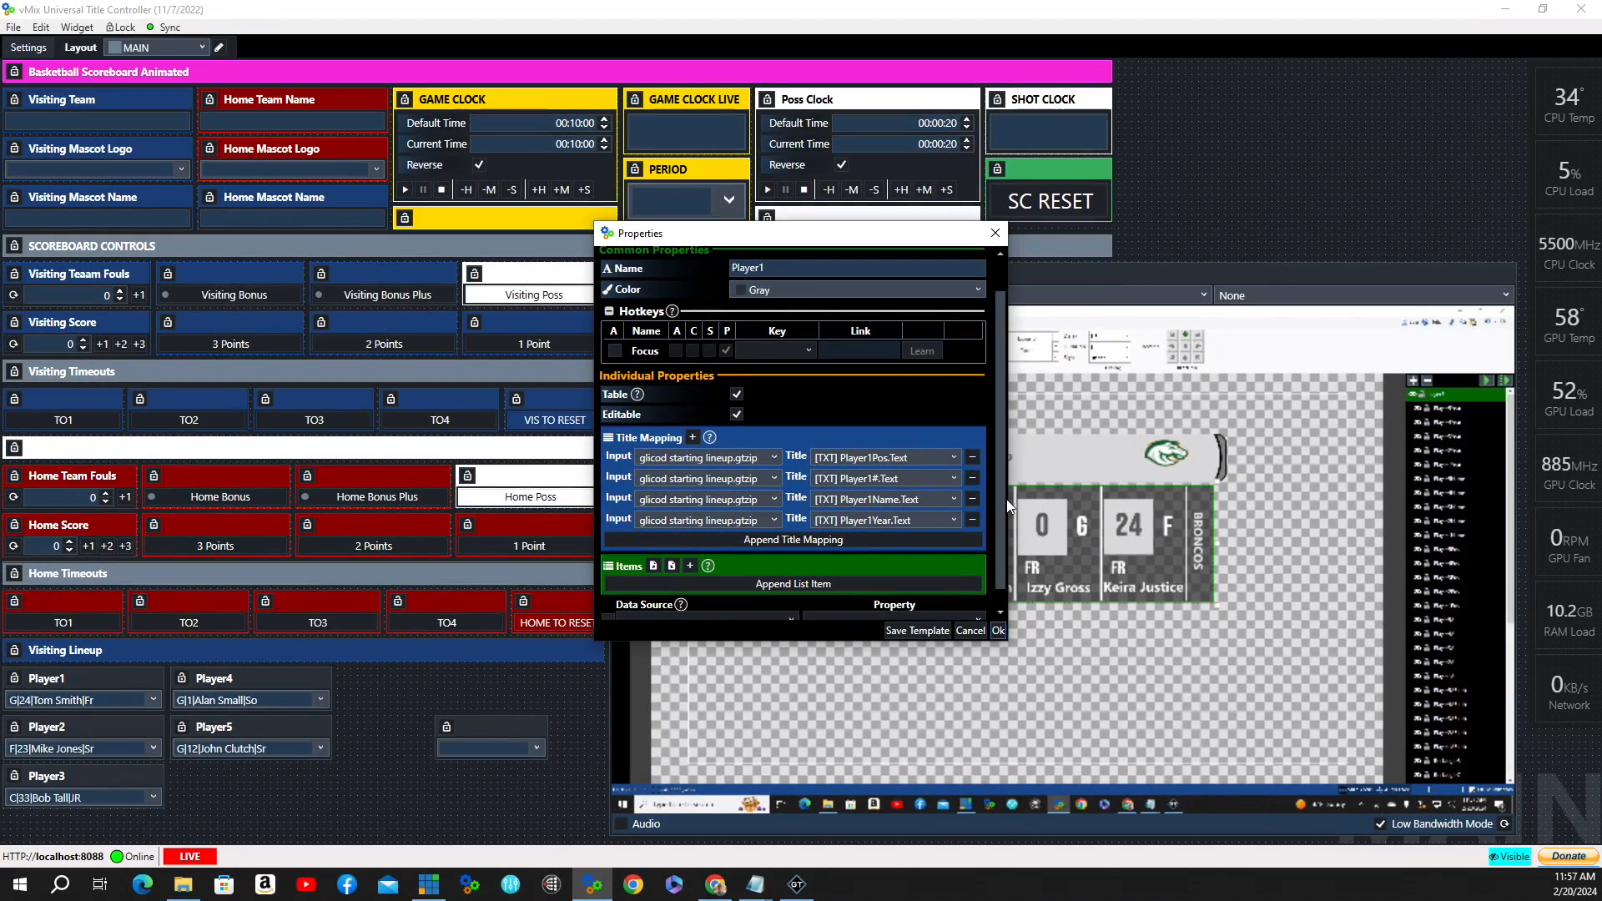
- Load the Sample BB Players text file into the new Player1 list widget's items and apply its properties
scroll(1001, 472, down, 1)
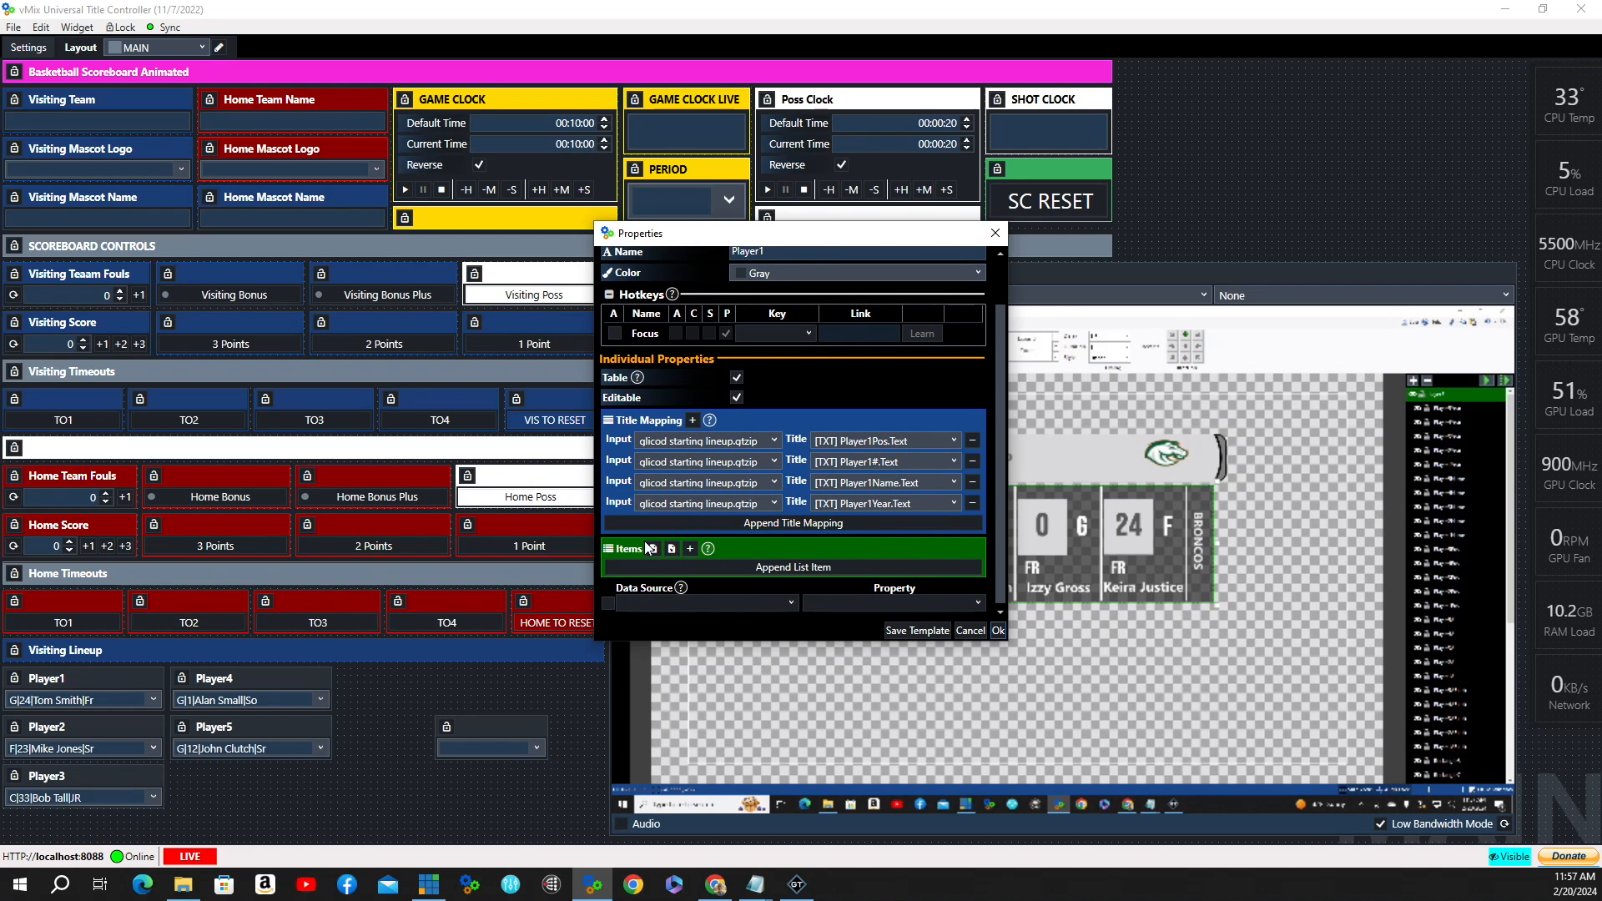
key(alt+Tab)
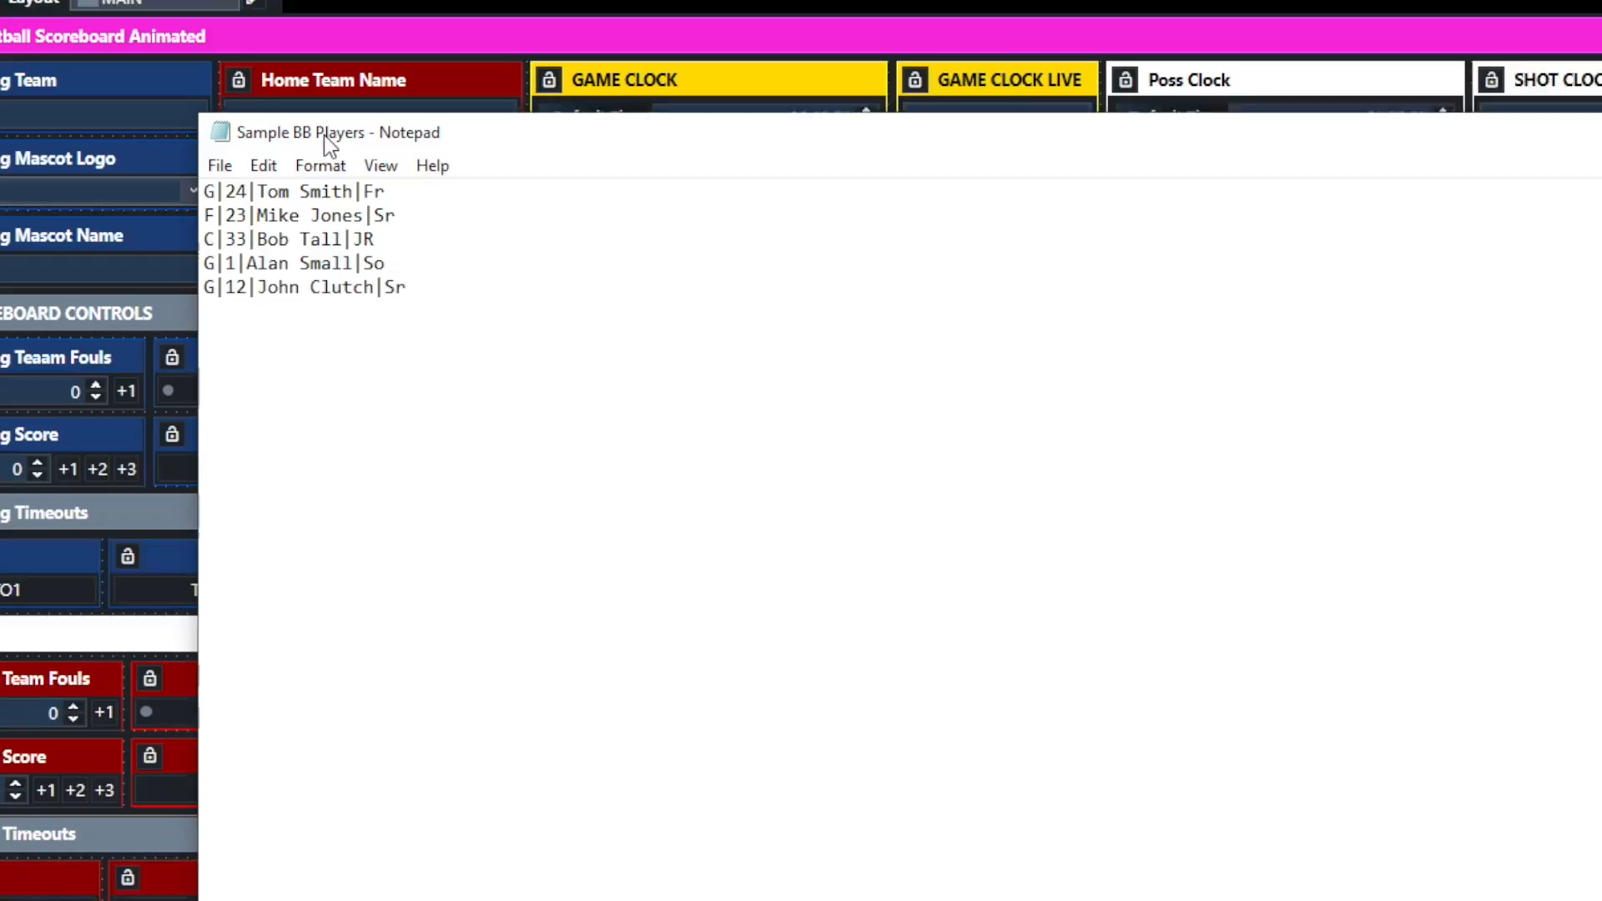
key(alt+Tab)
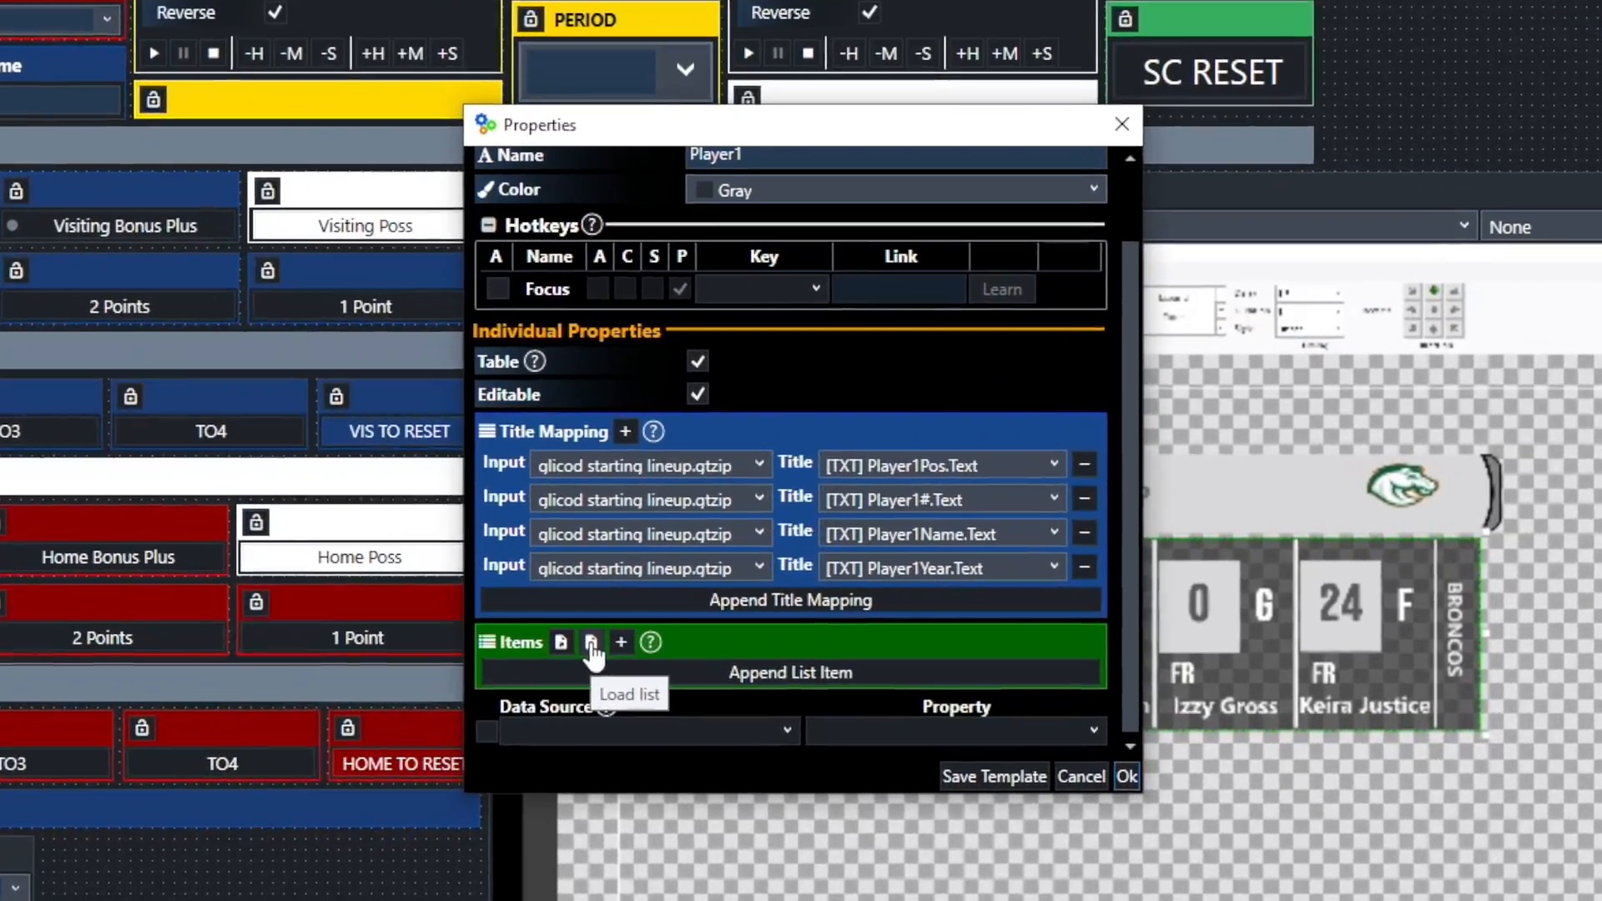
click(673, 554)
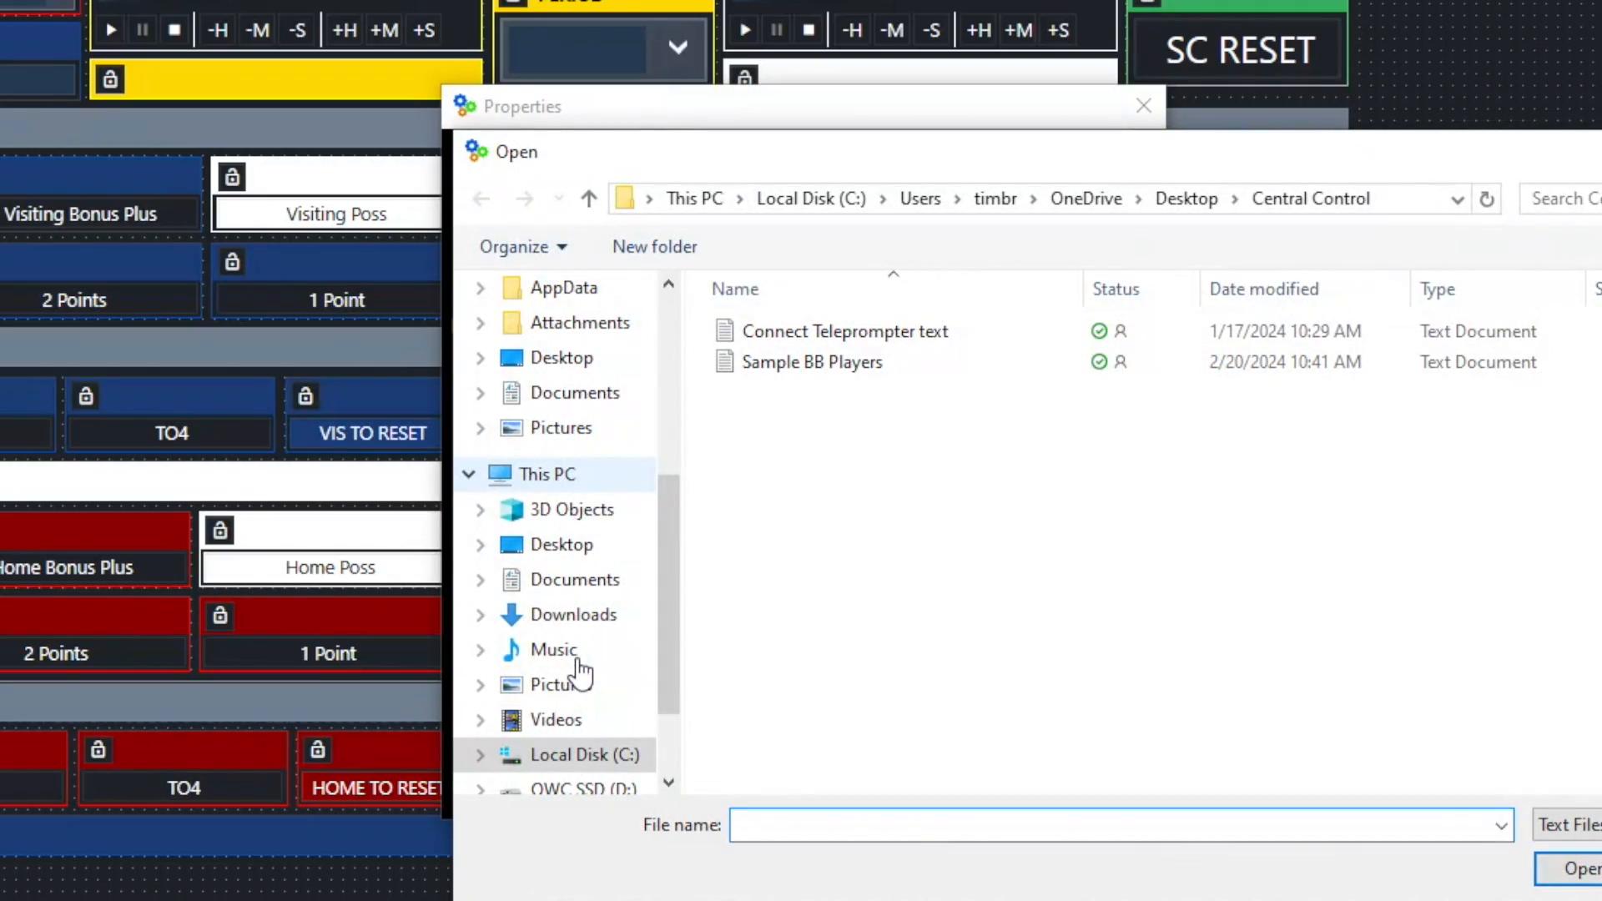
click(837, 367)
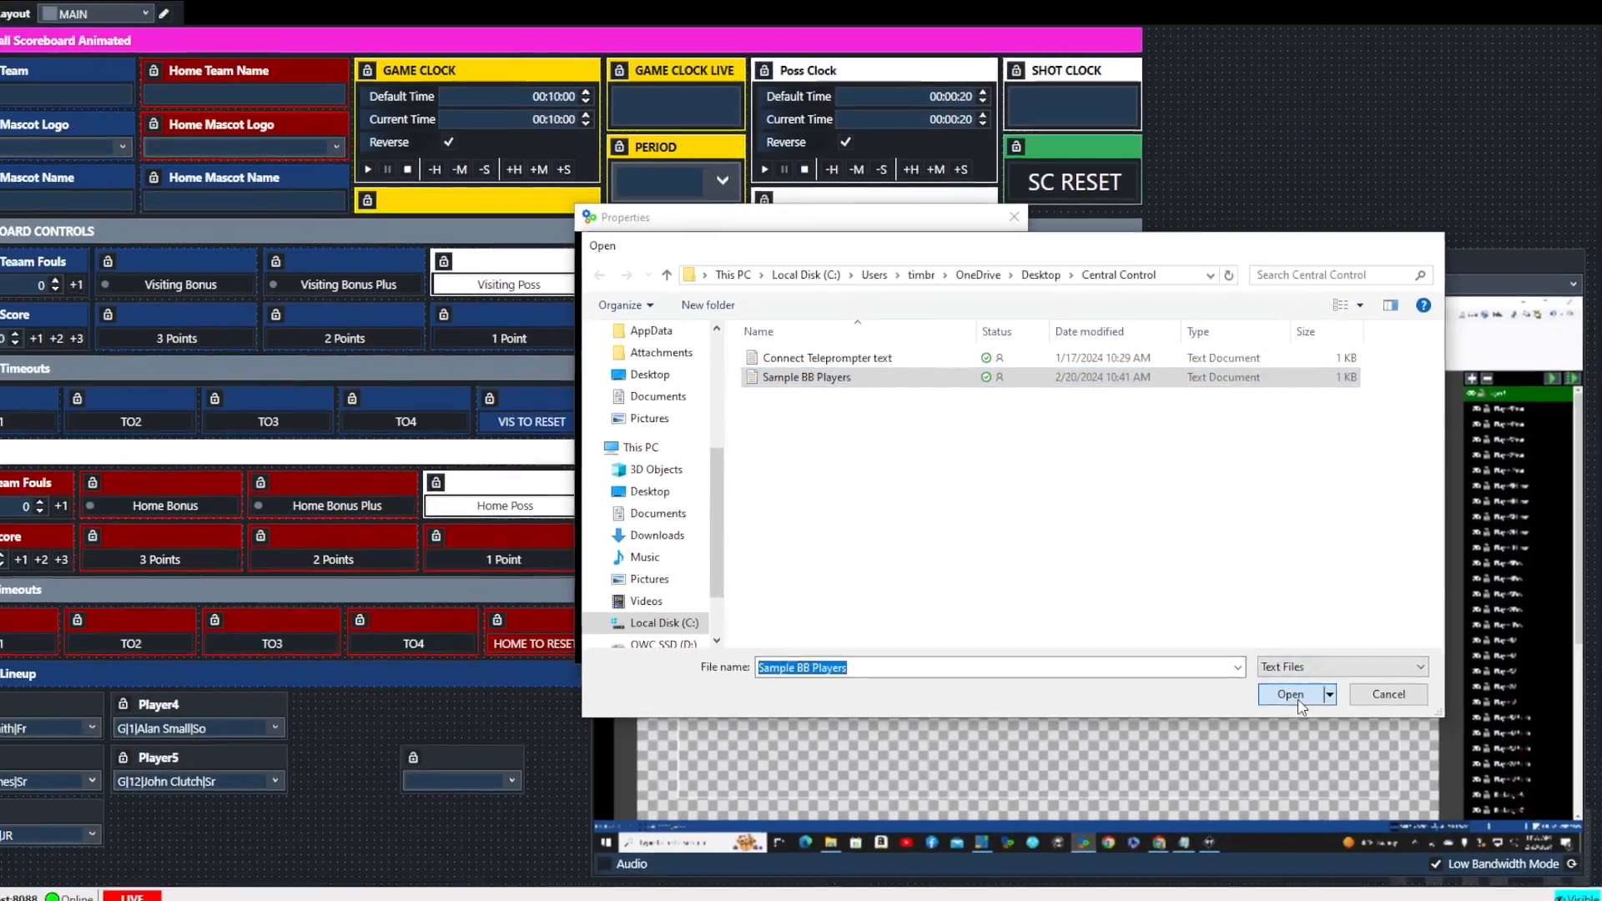
click(1290, 695)
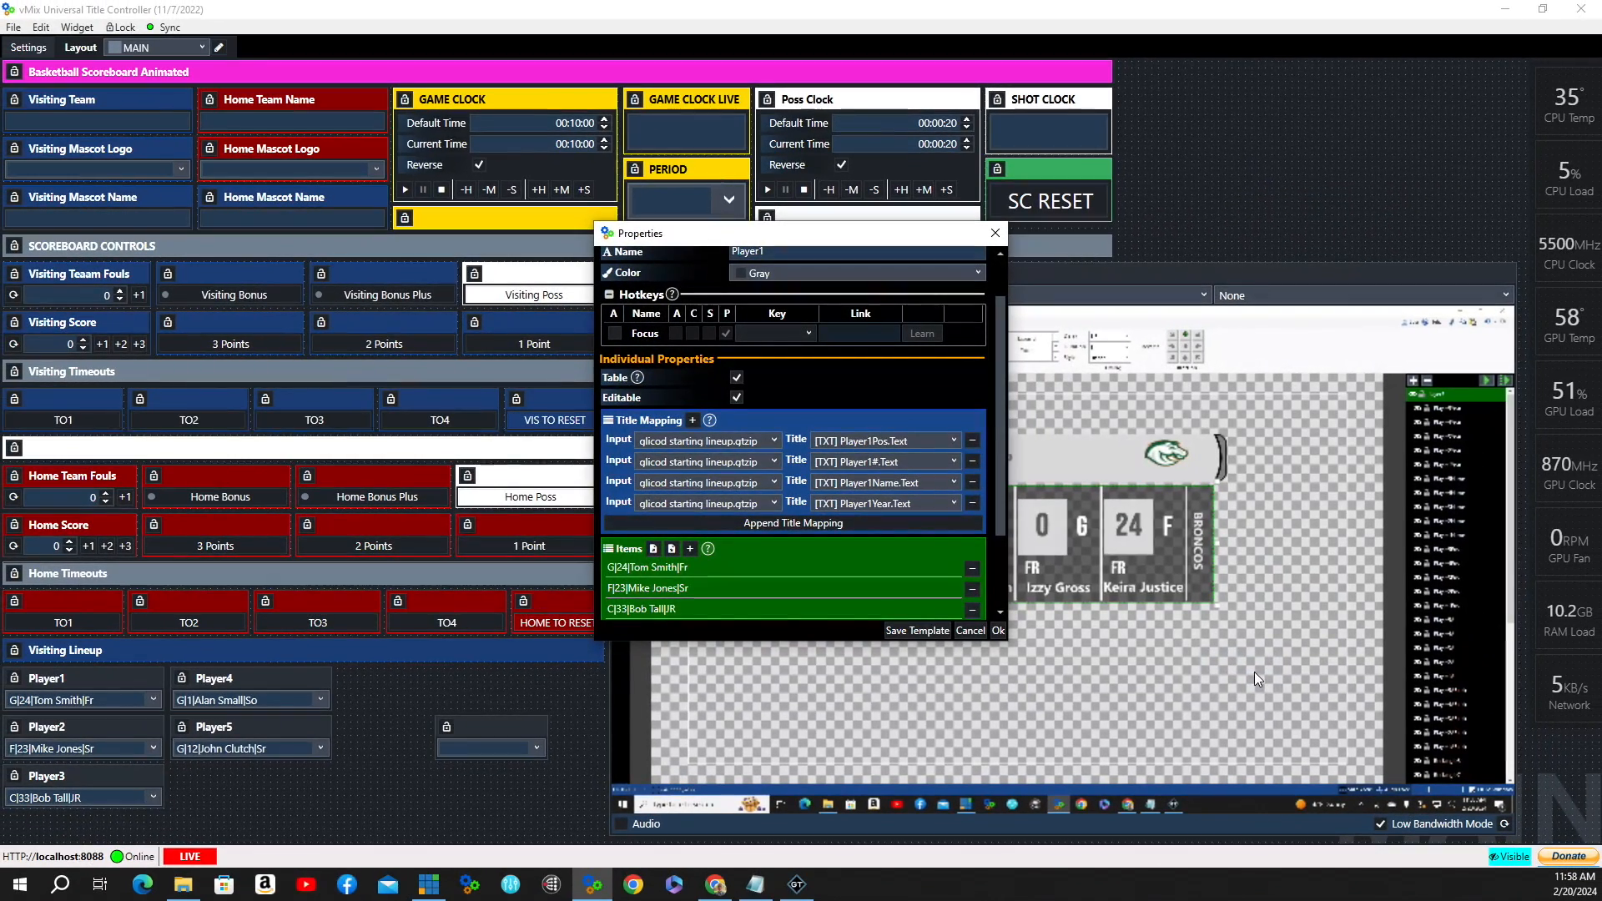
scroll(811, 569, down, 2)
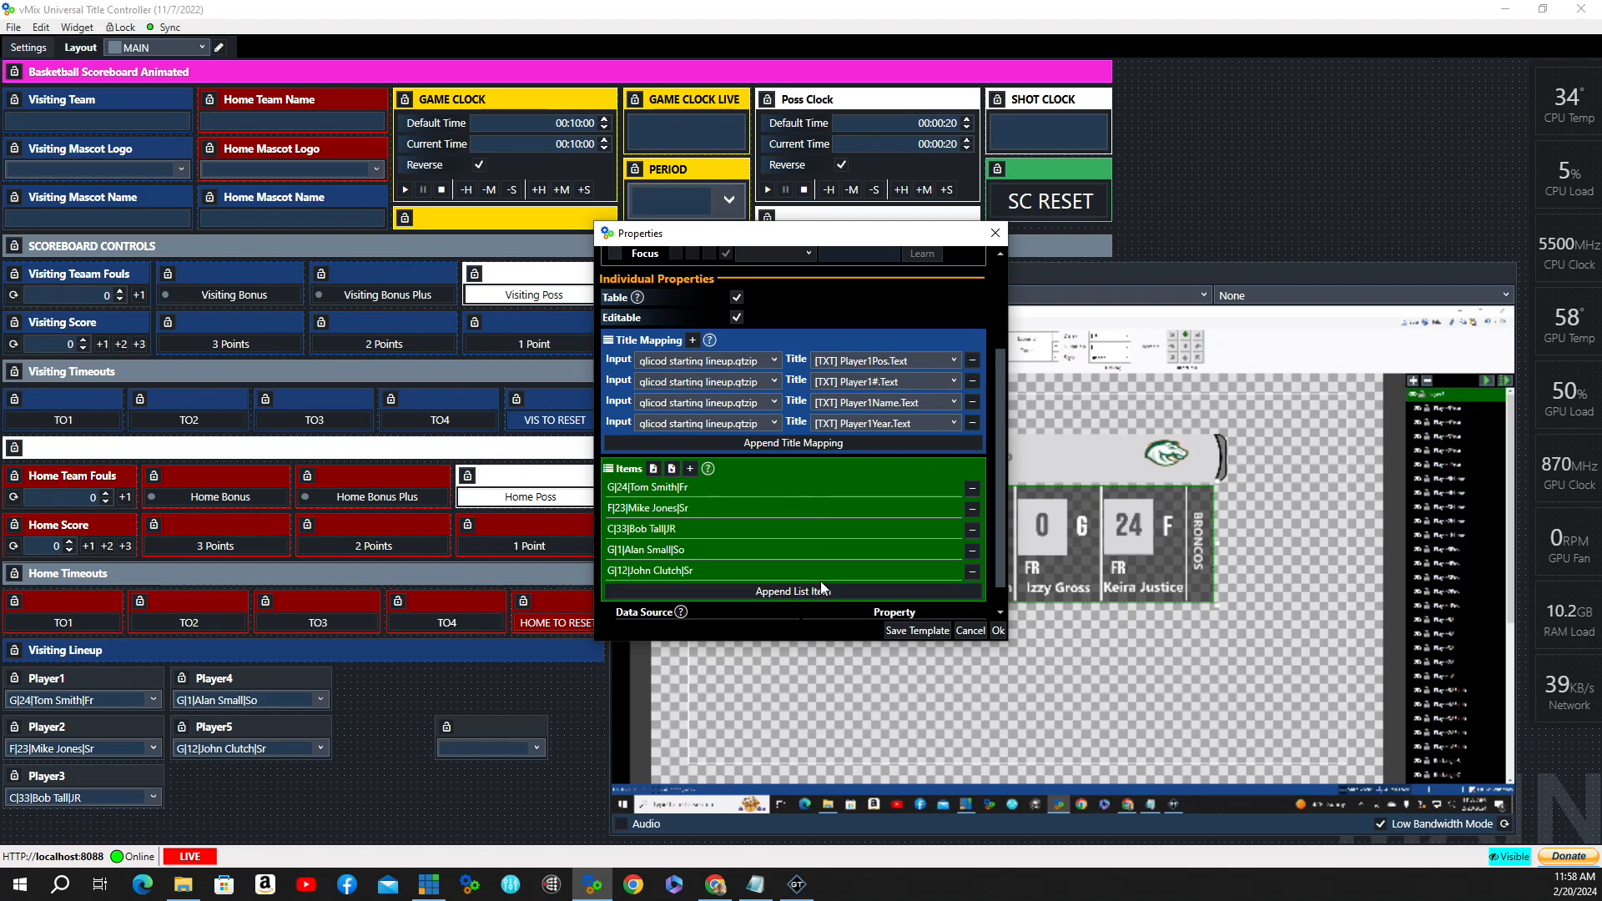
click(998, 632)
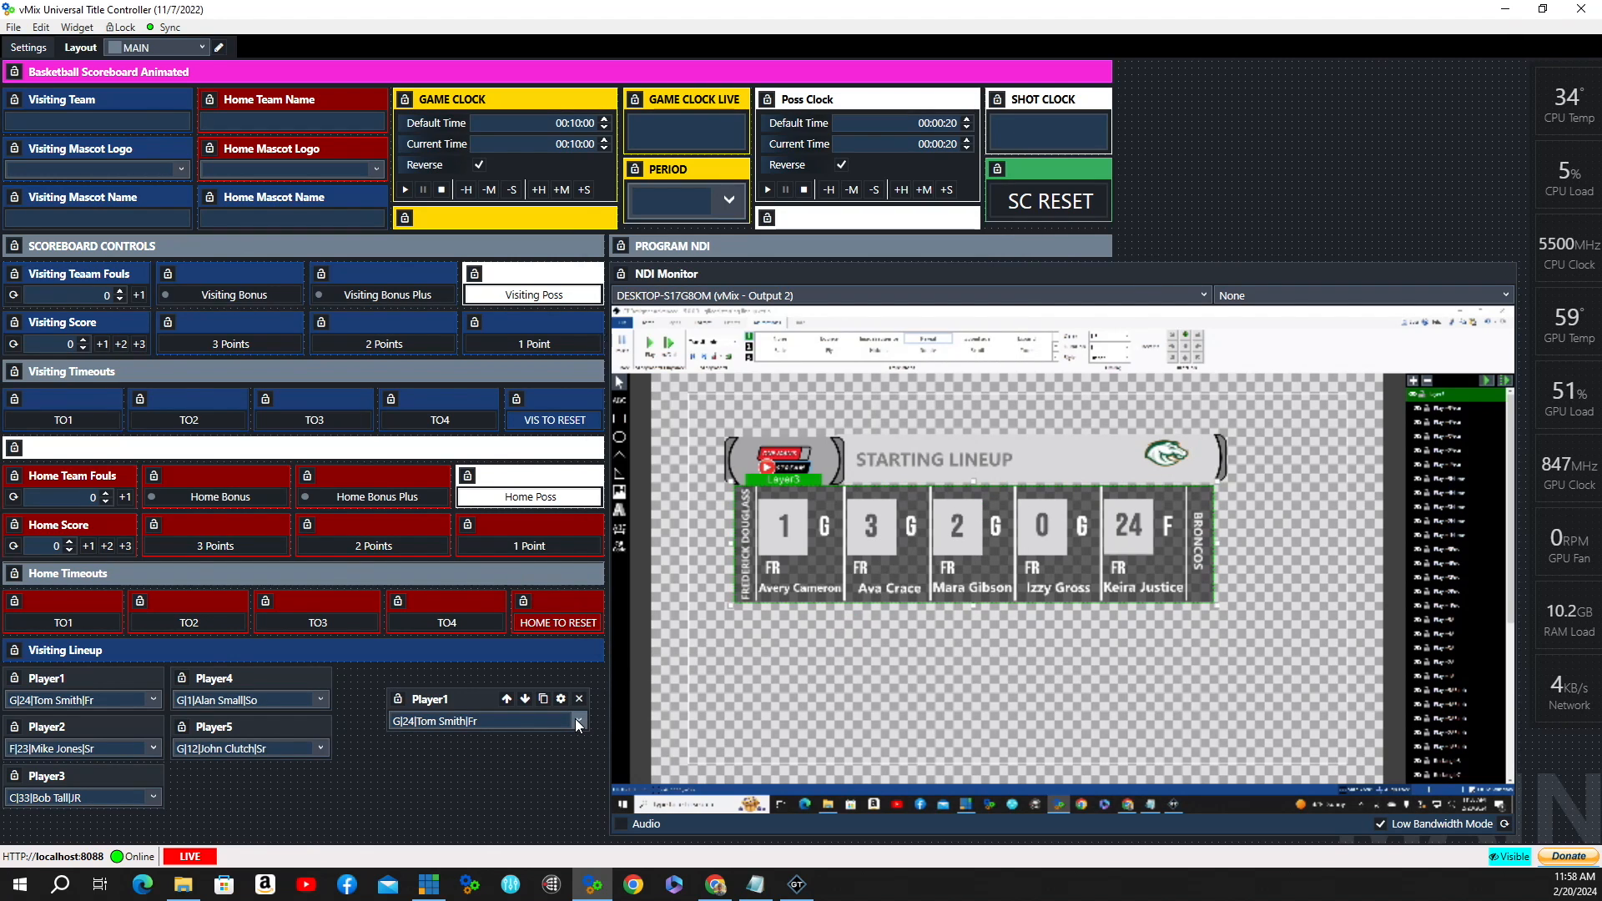
- Check the choices in the new standalone Player1 list widget, and remove that widget while keeping the Player1 under Visiting Lineup
click(579, 720)
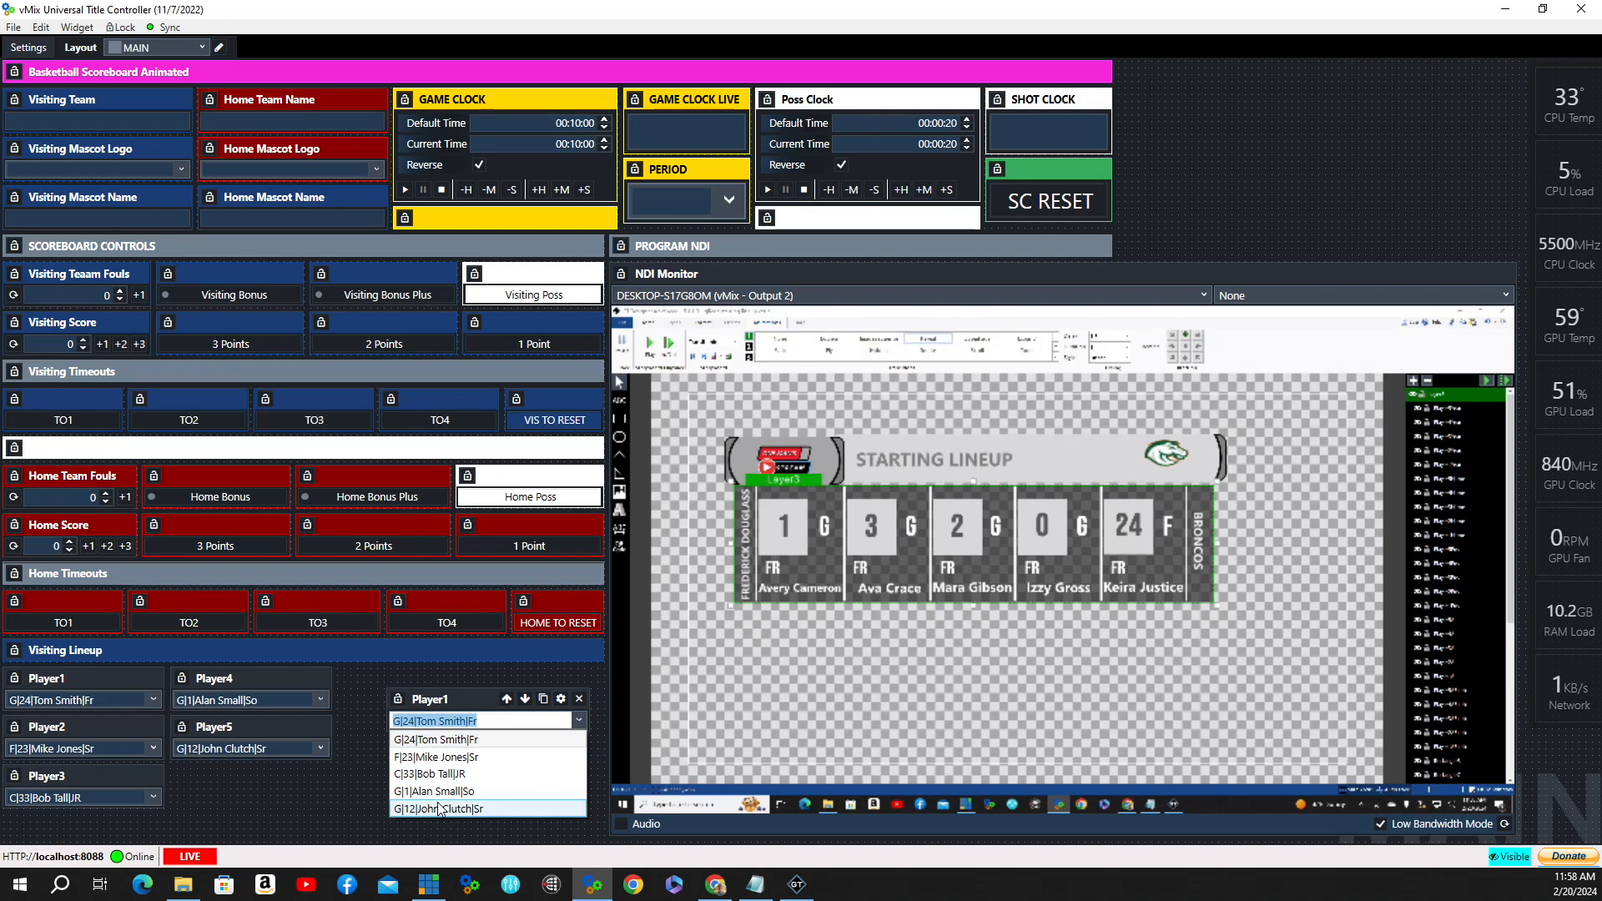
click(337, 809)
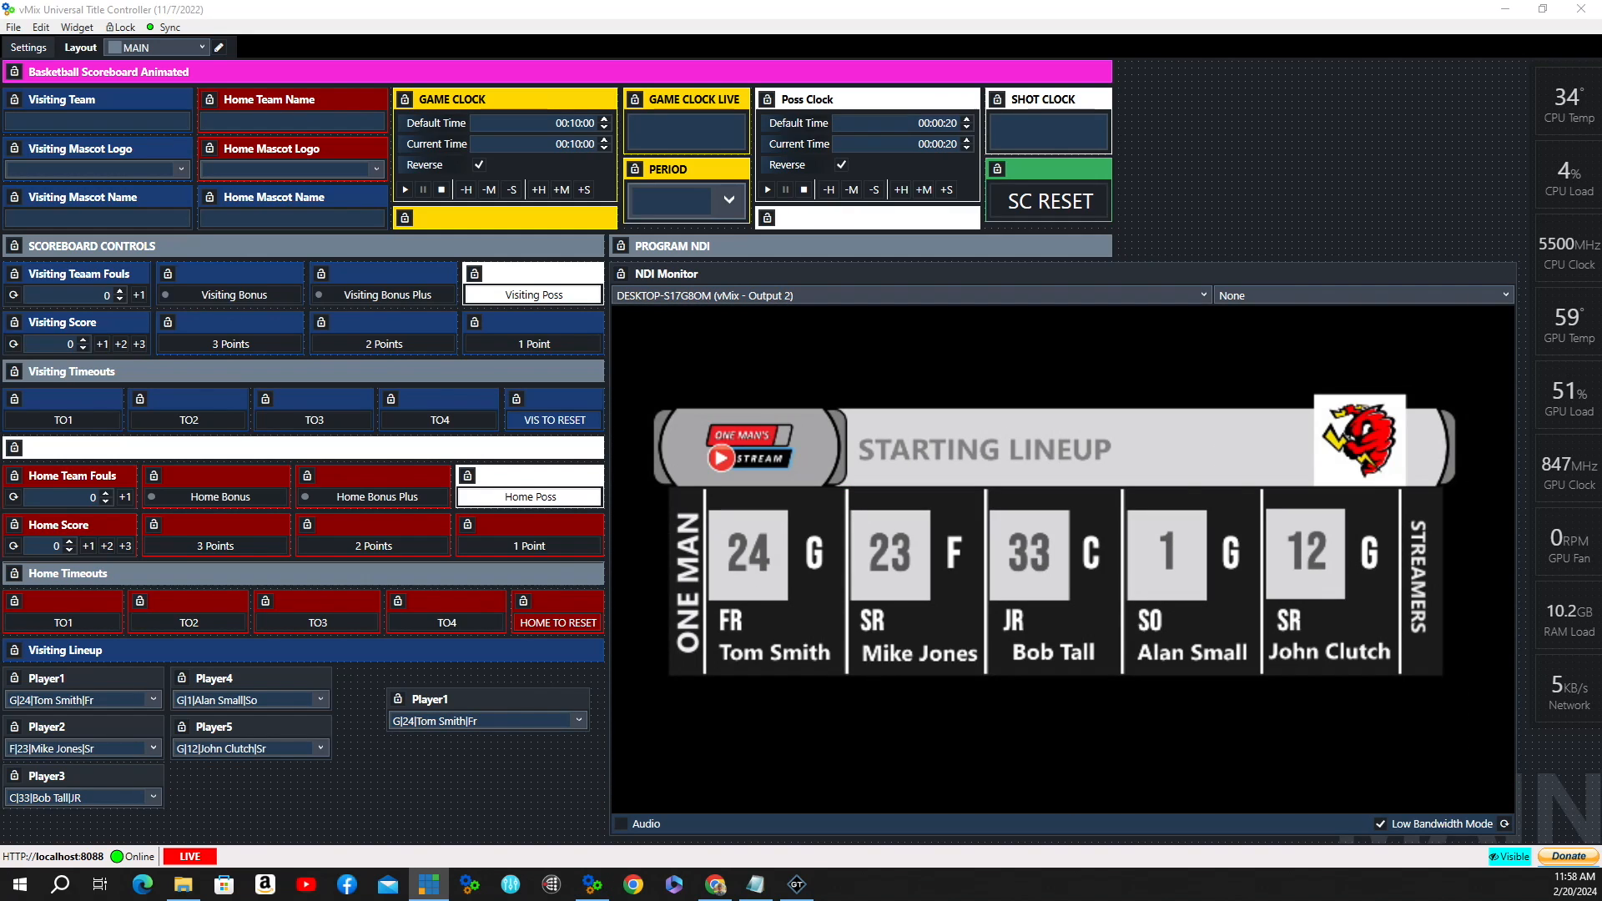
mouse_move(583, 705)
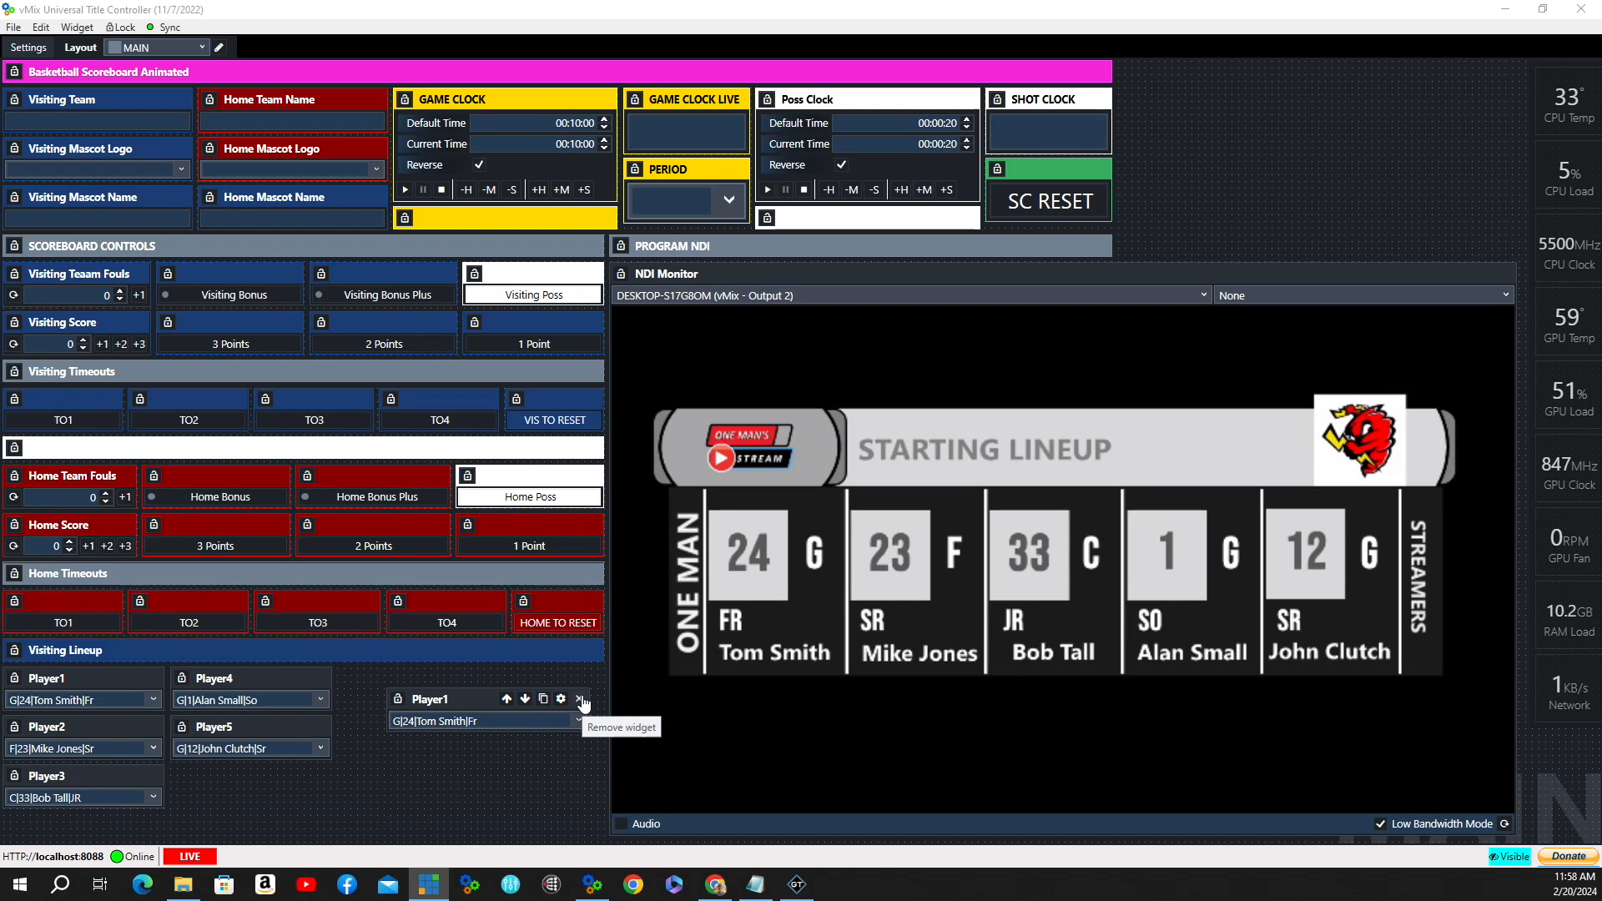
mouse_move(71, 694)
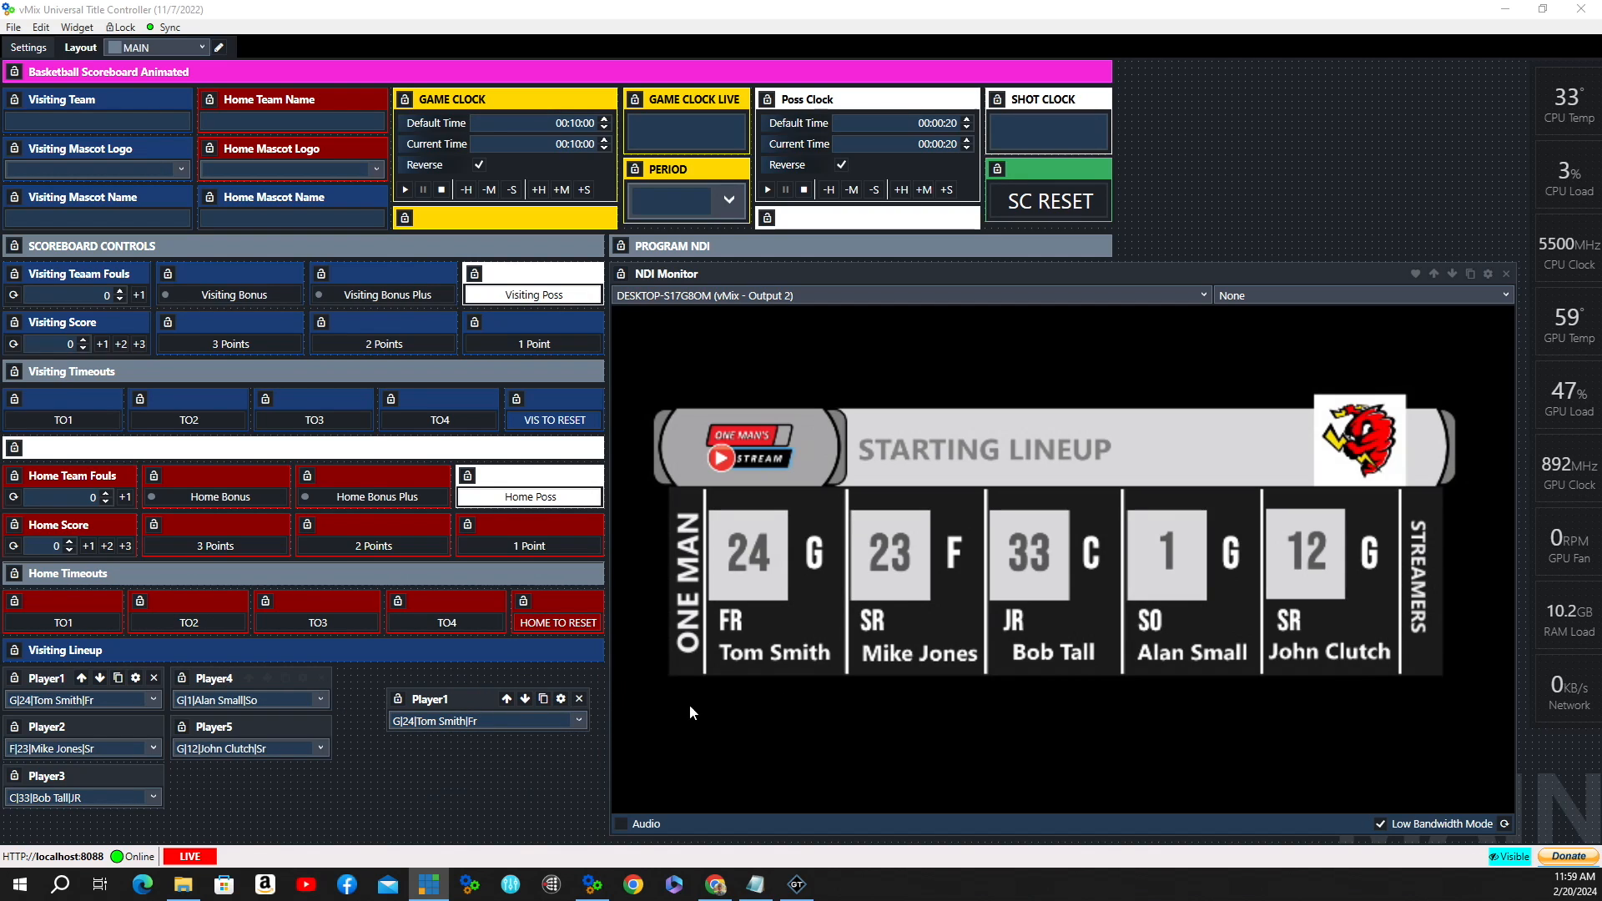
click(579, 699)
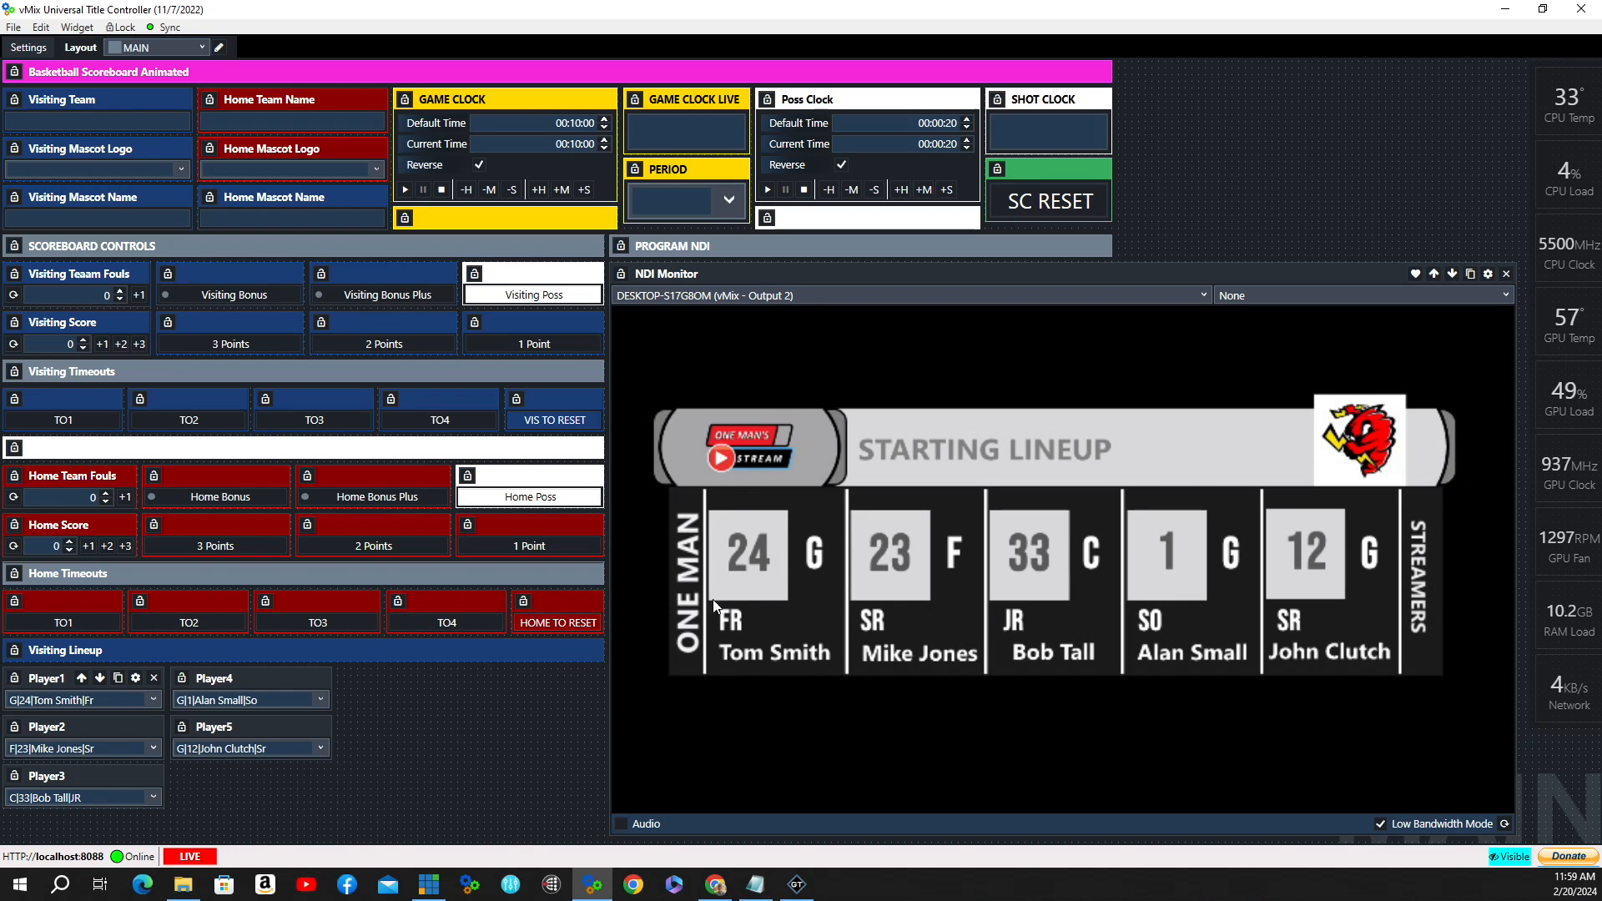
- Switch the Visiting Lineup Player1 widget to the number 12 guard, and return it to the number 24 guard
click(154, 700)
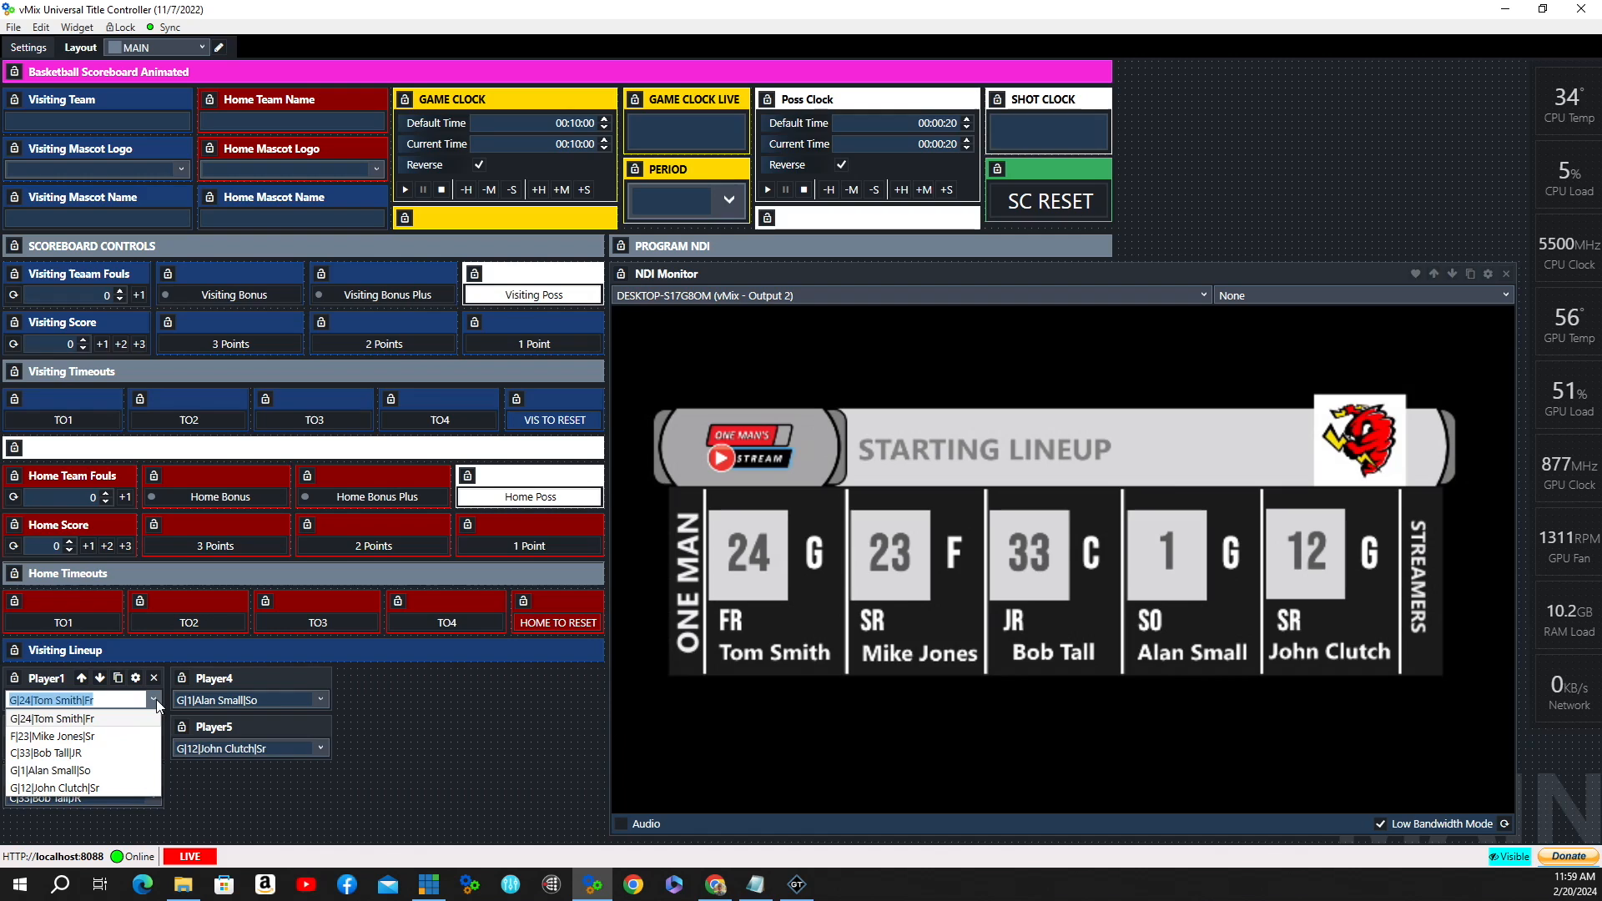
click(65, 787)
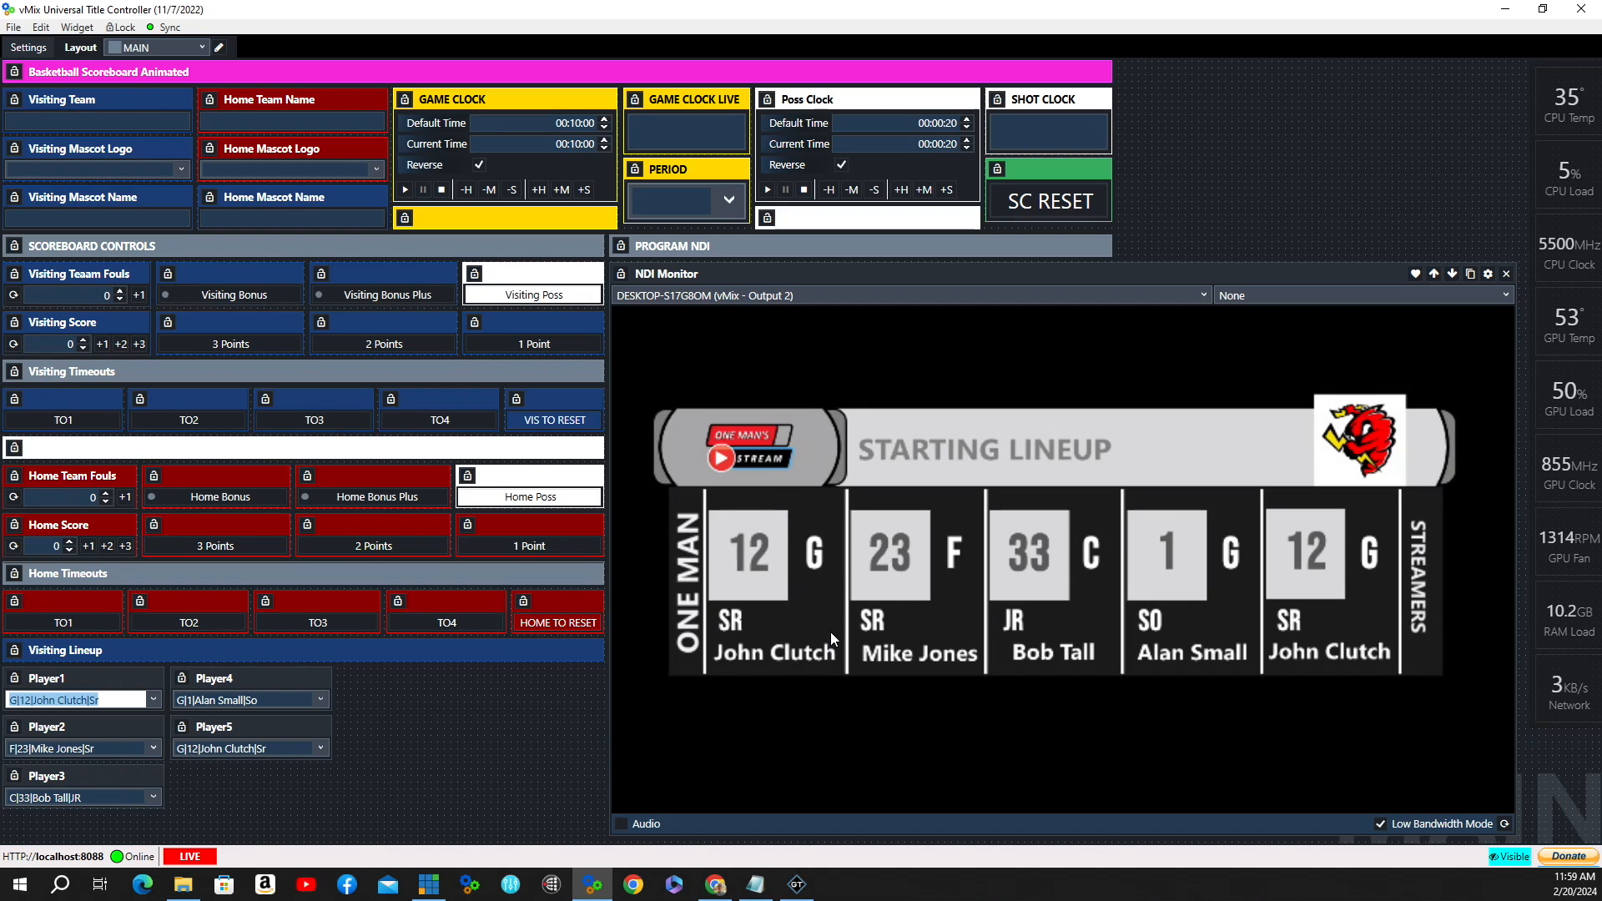
click(153, 701)
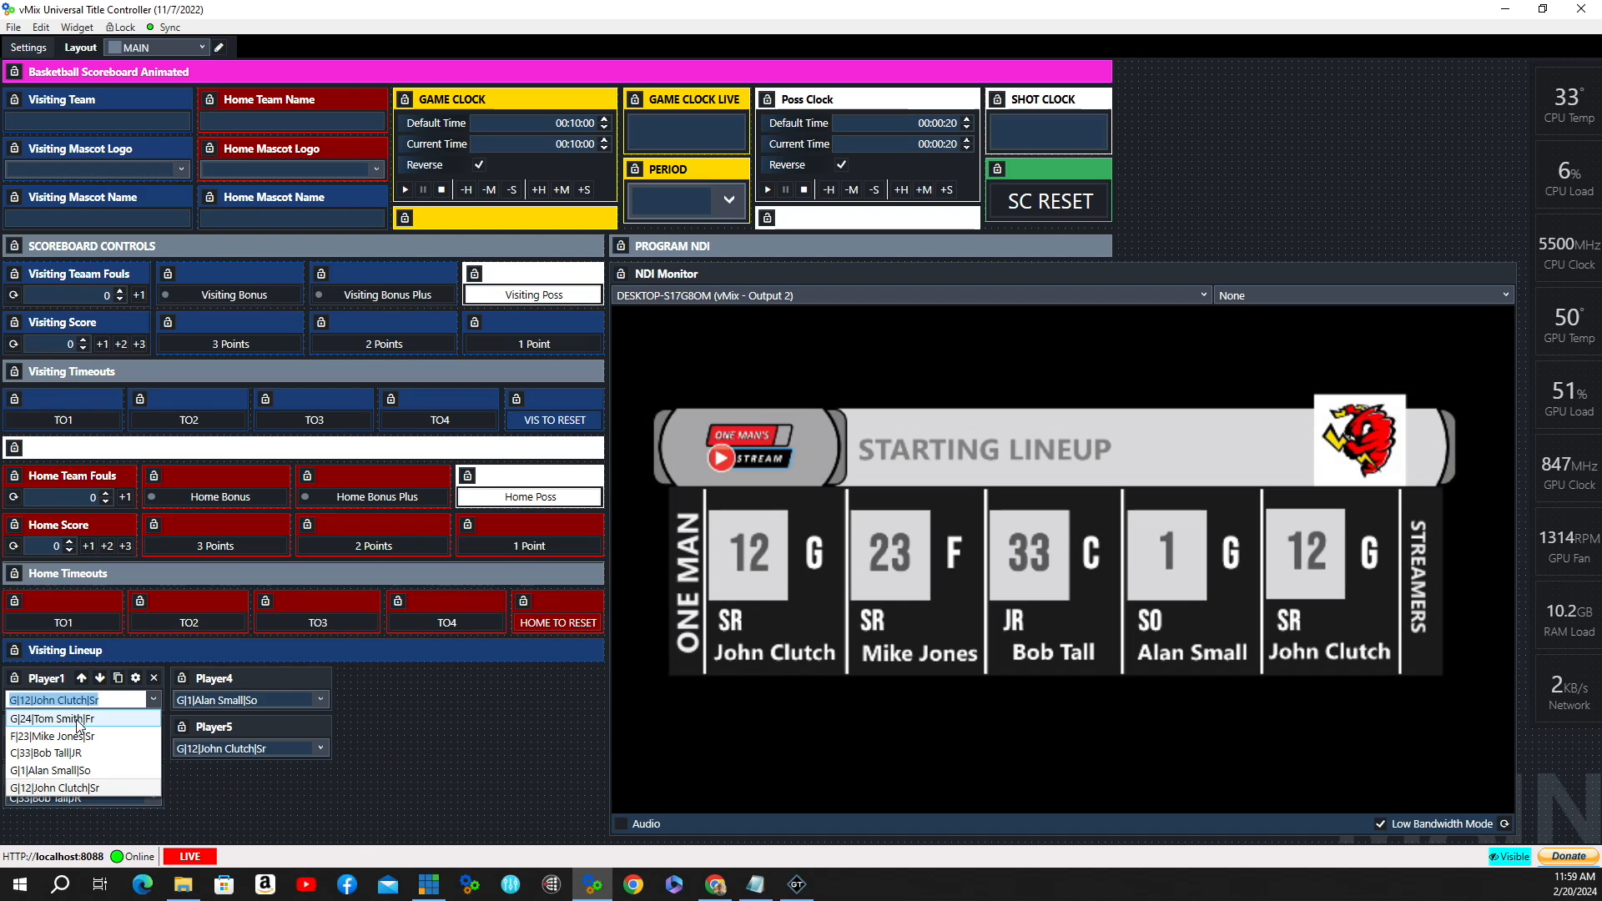
click(71, 719)
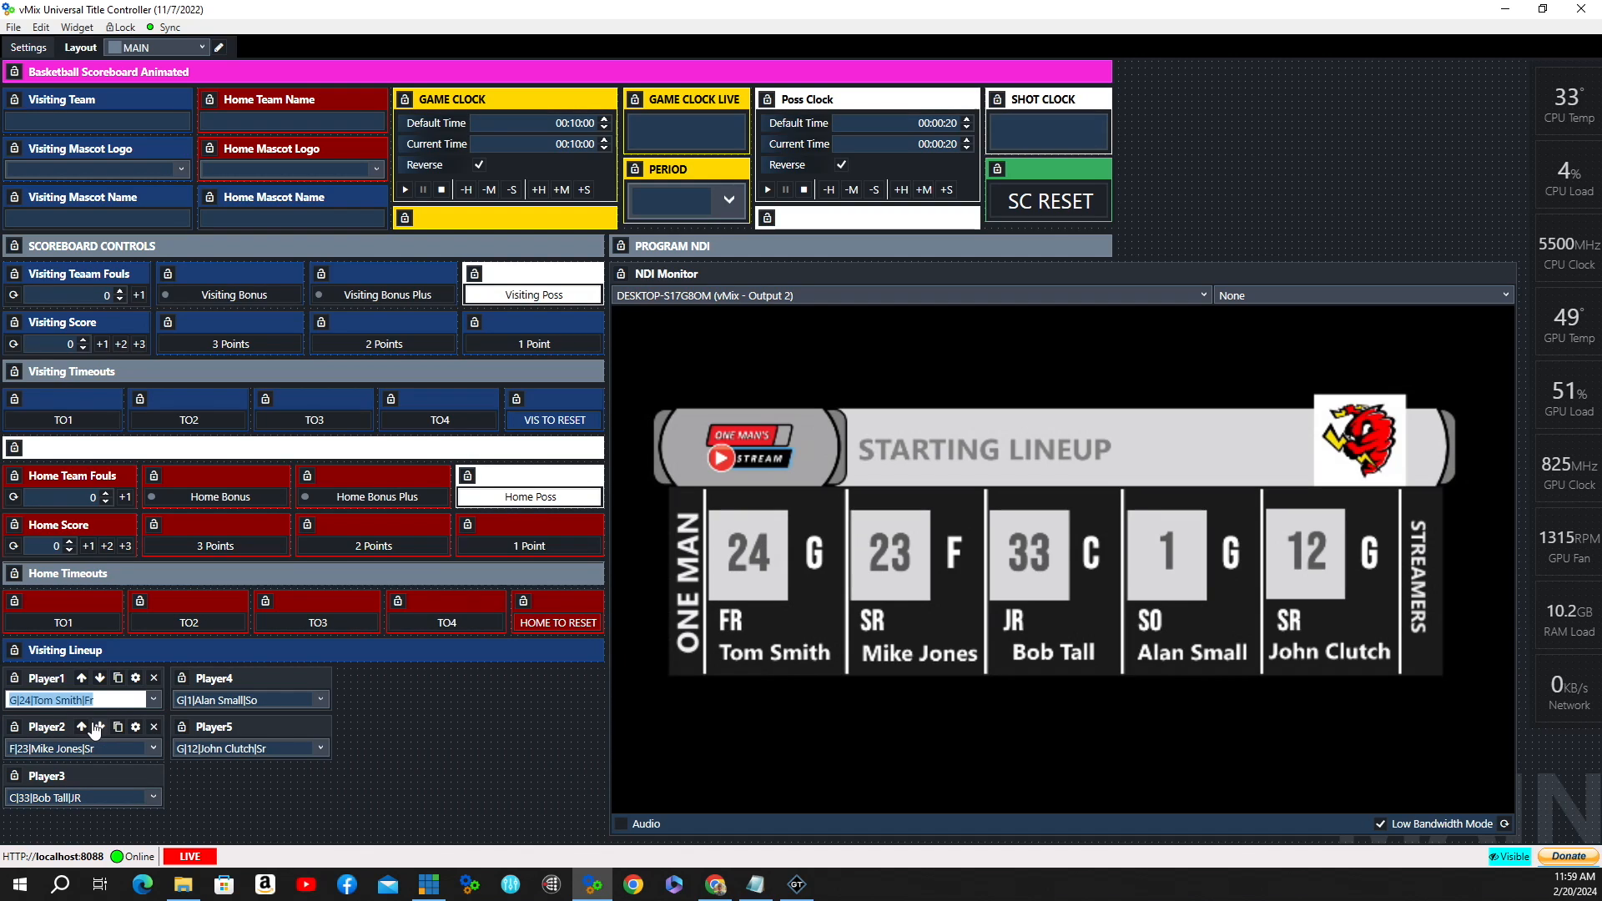
- Duplicate the Player1 list widget and place the copy in the empty area beside the Player4 widget
click(118, 679)
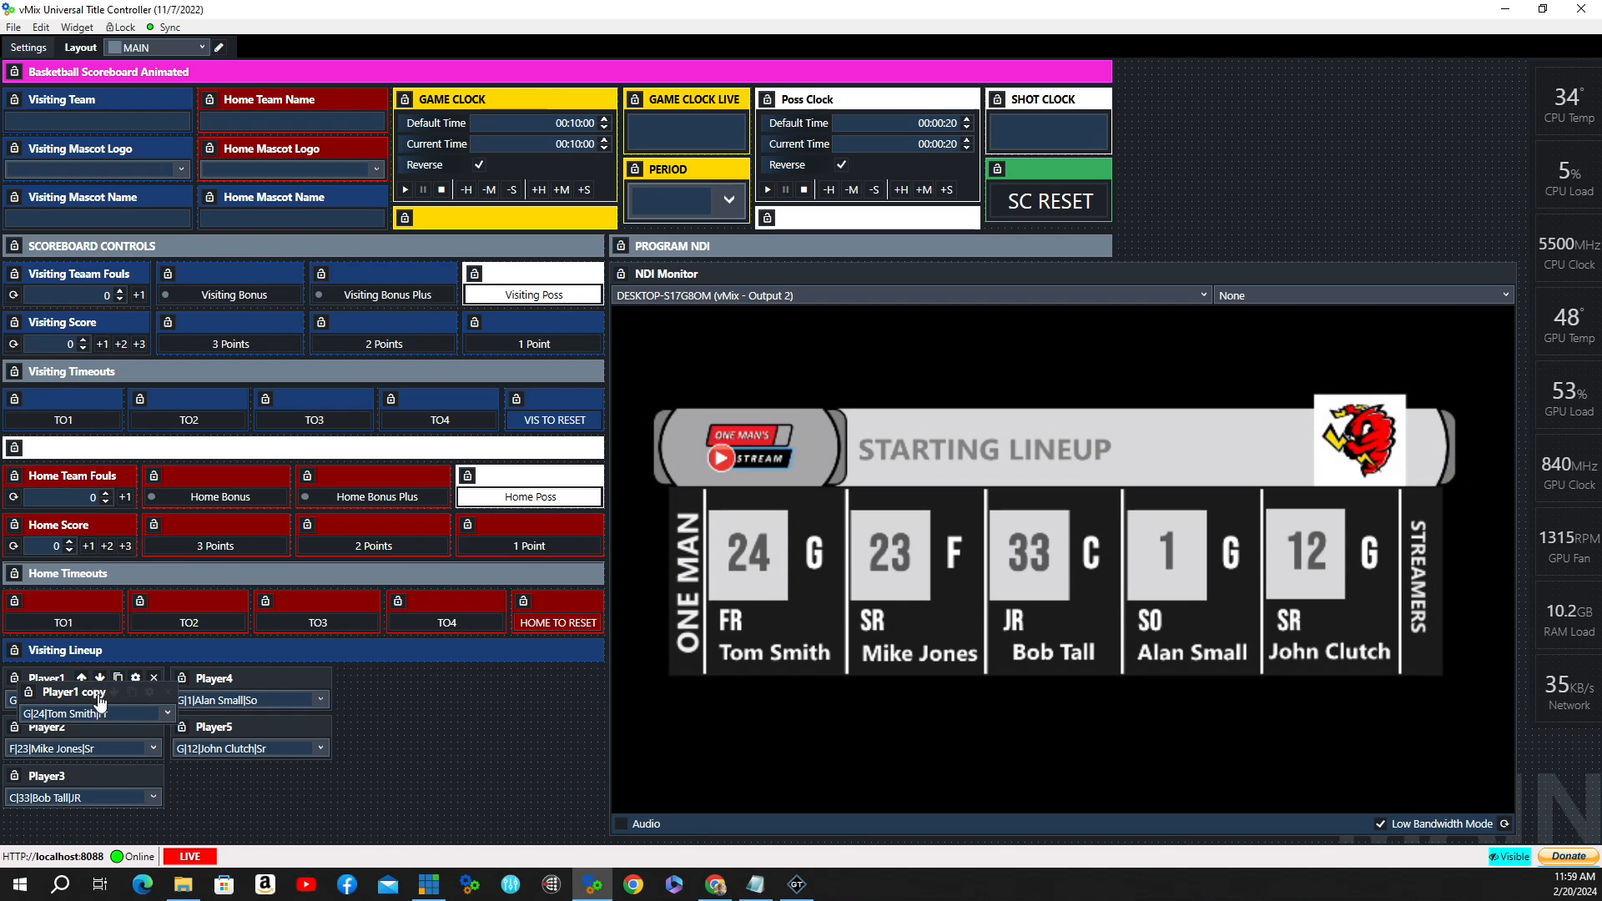
drag(79, 692, 462, 701)
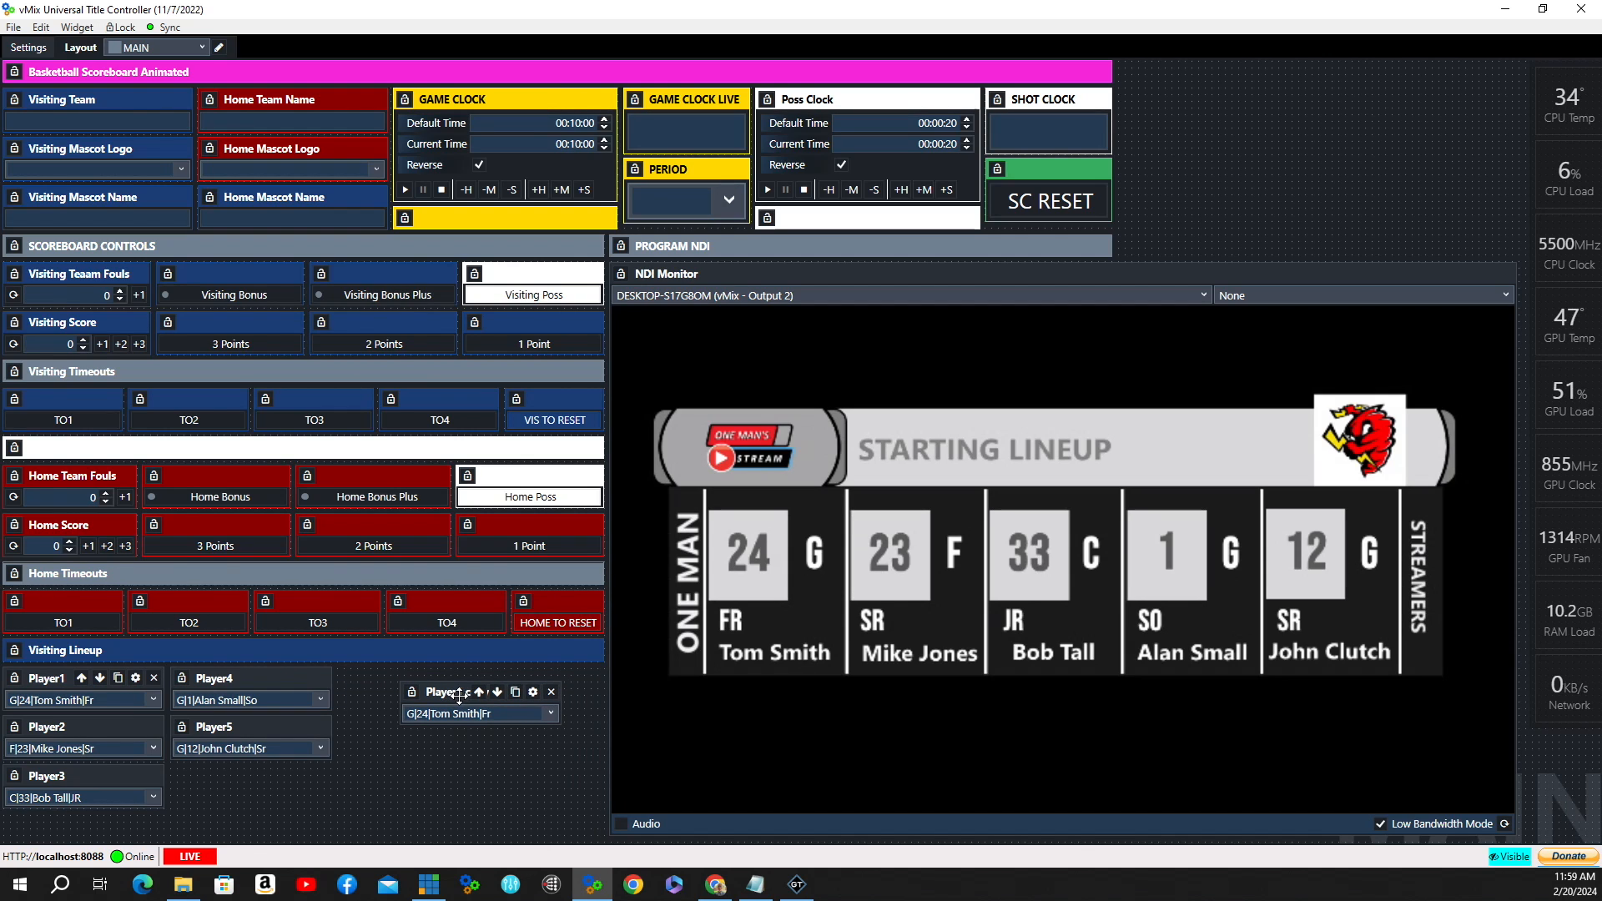
- Remap the copied widget's four titles in order to Player2Pos.Text, Player2#.Text, Player2Name.Text and Player2Year.Text, and apply the properties
click(533, 698)
scroll(791, 448, down, 2)
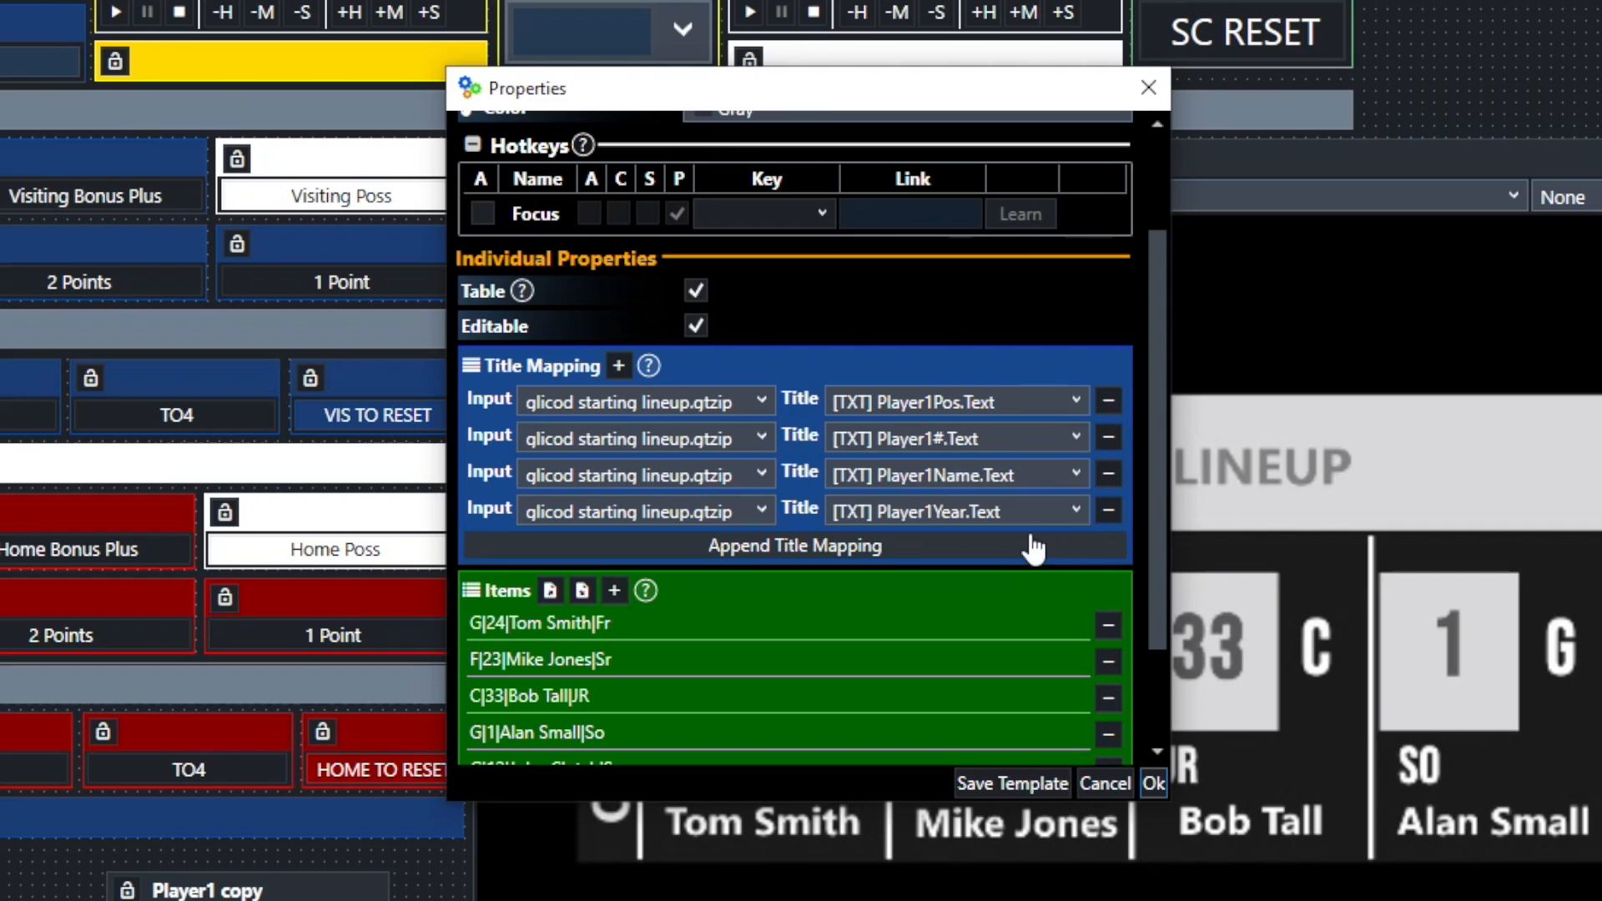
click(1077, 399)
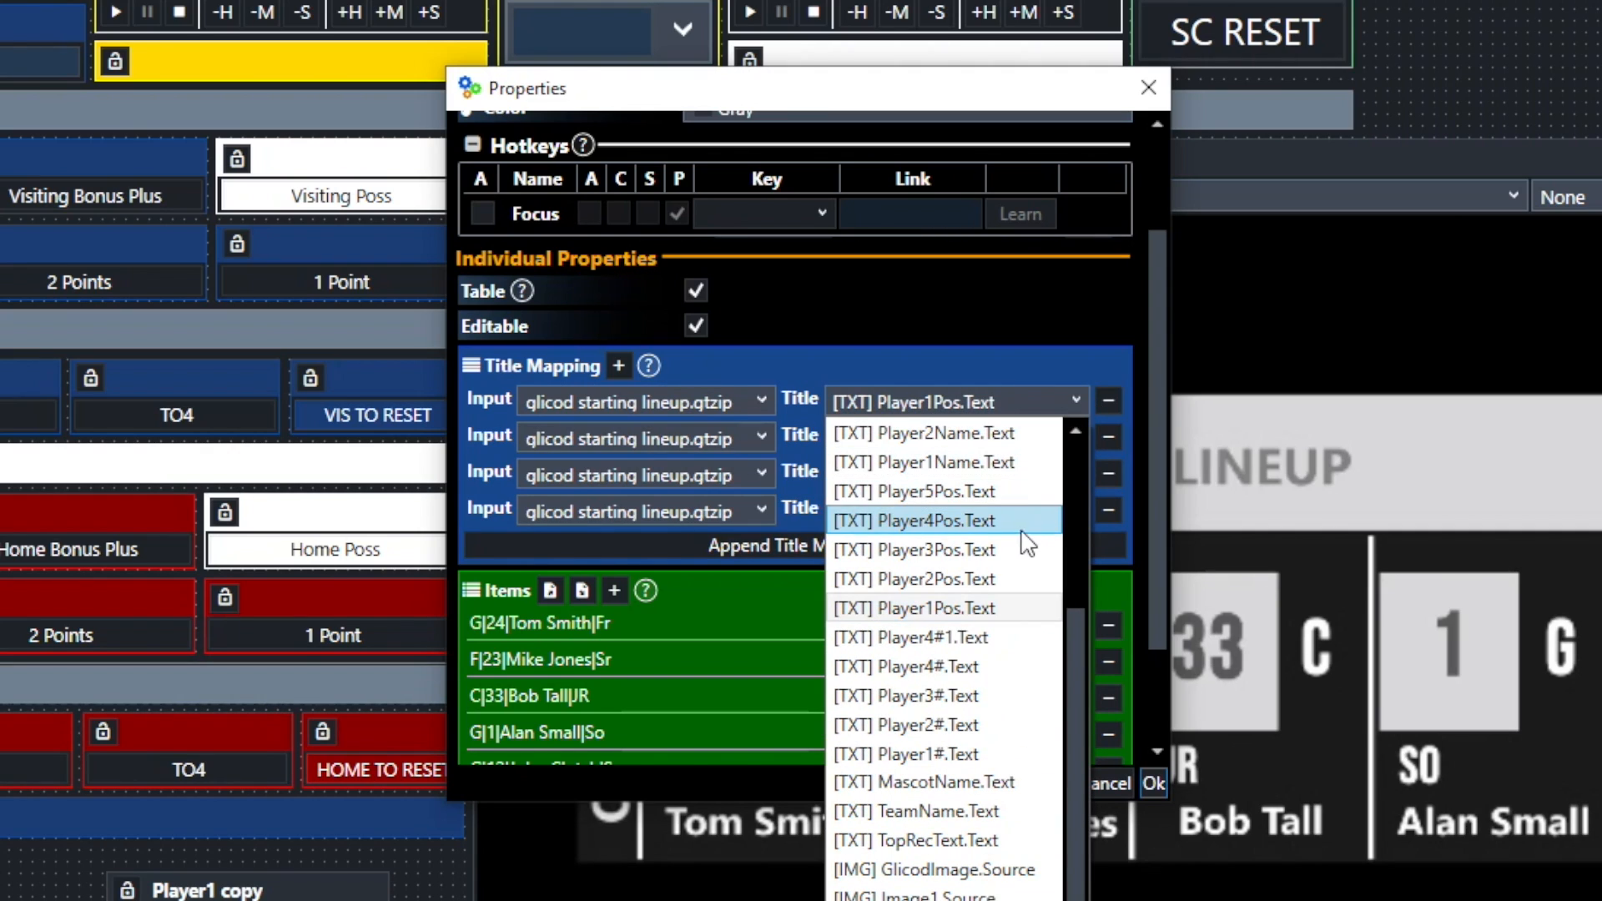
click(960, 578)
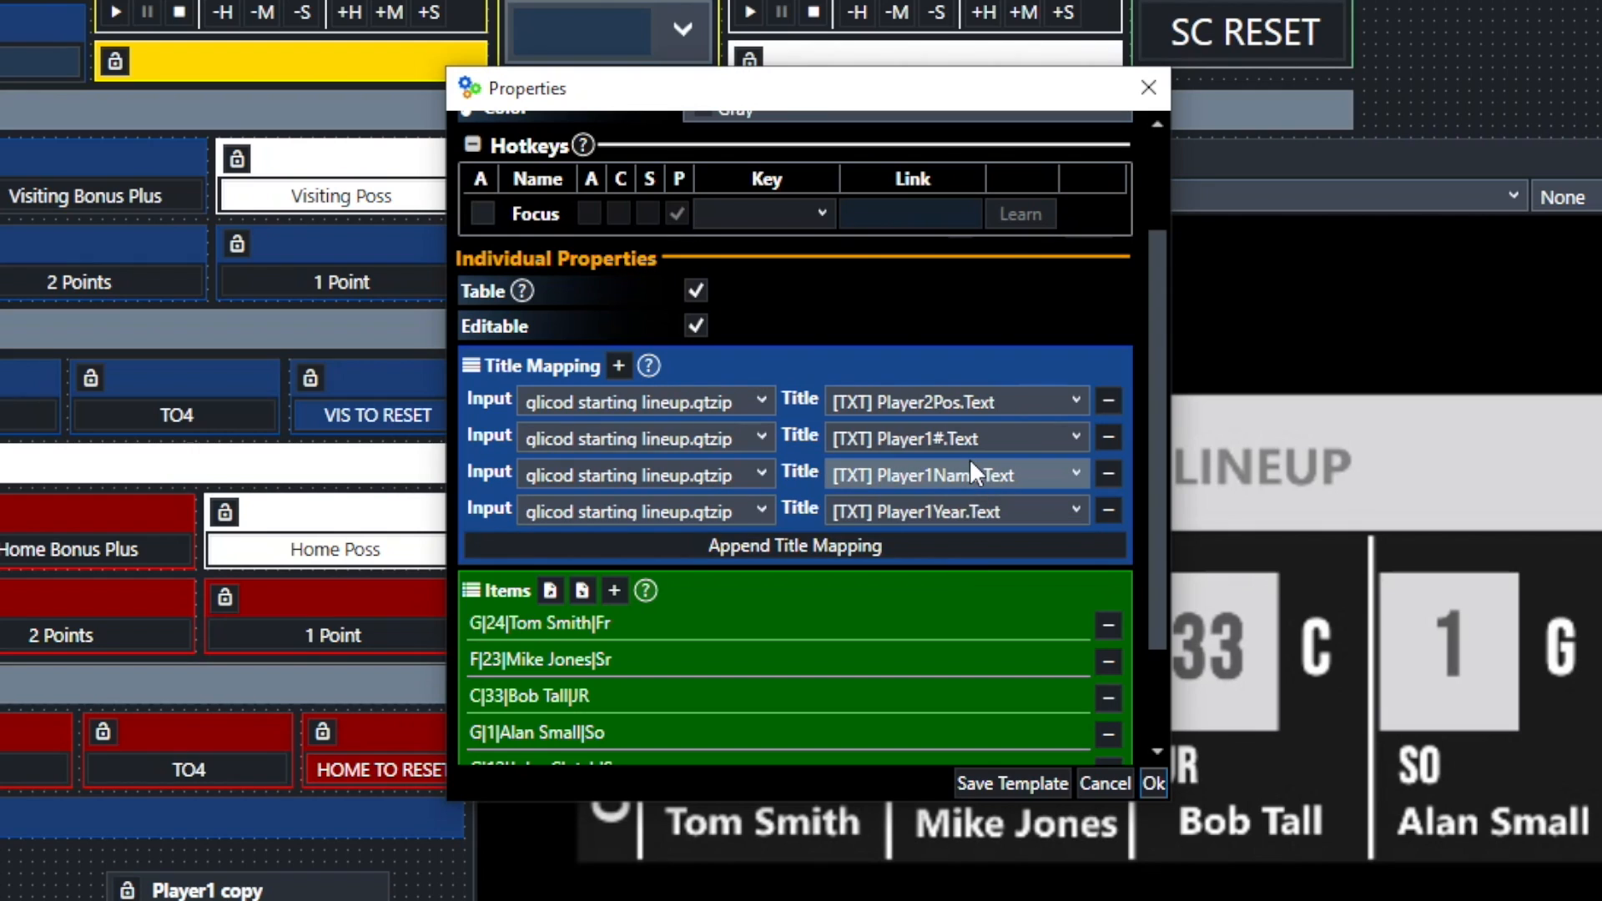
click(1074, 438)
click(944, 760)
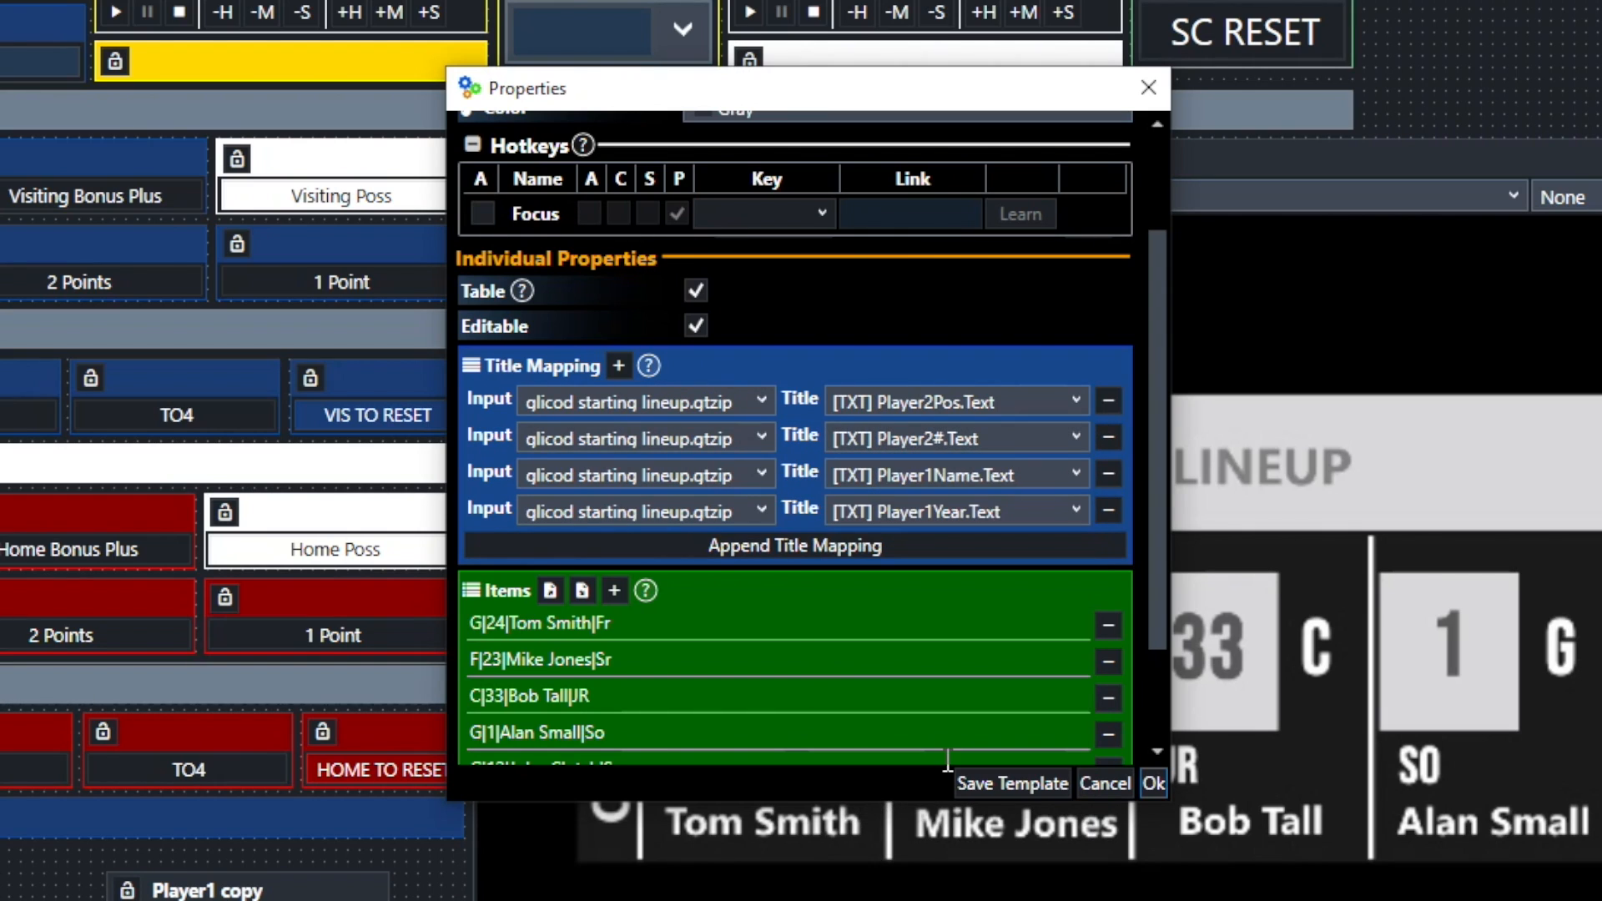
click(1074, 474)
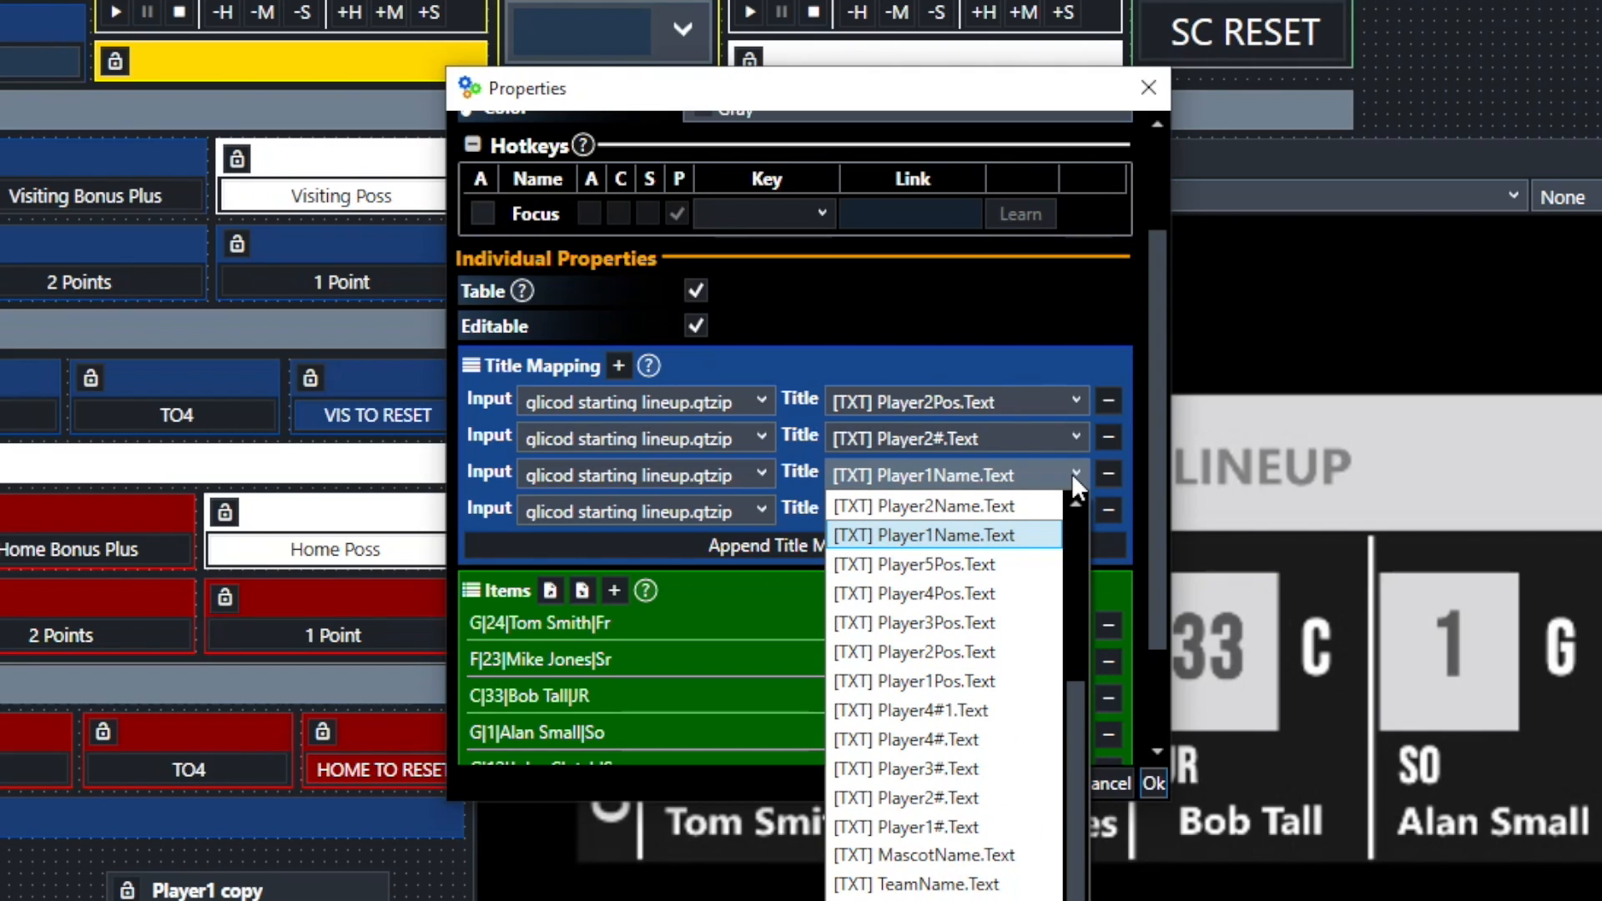
click(981, 512)
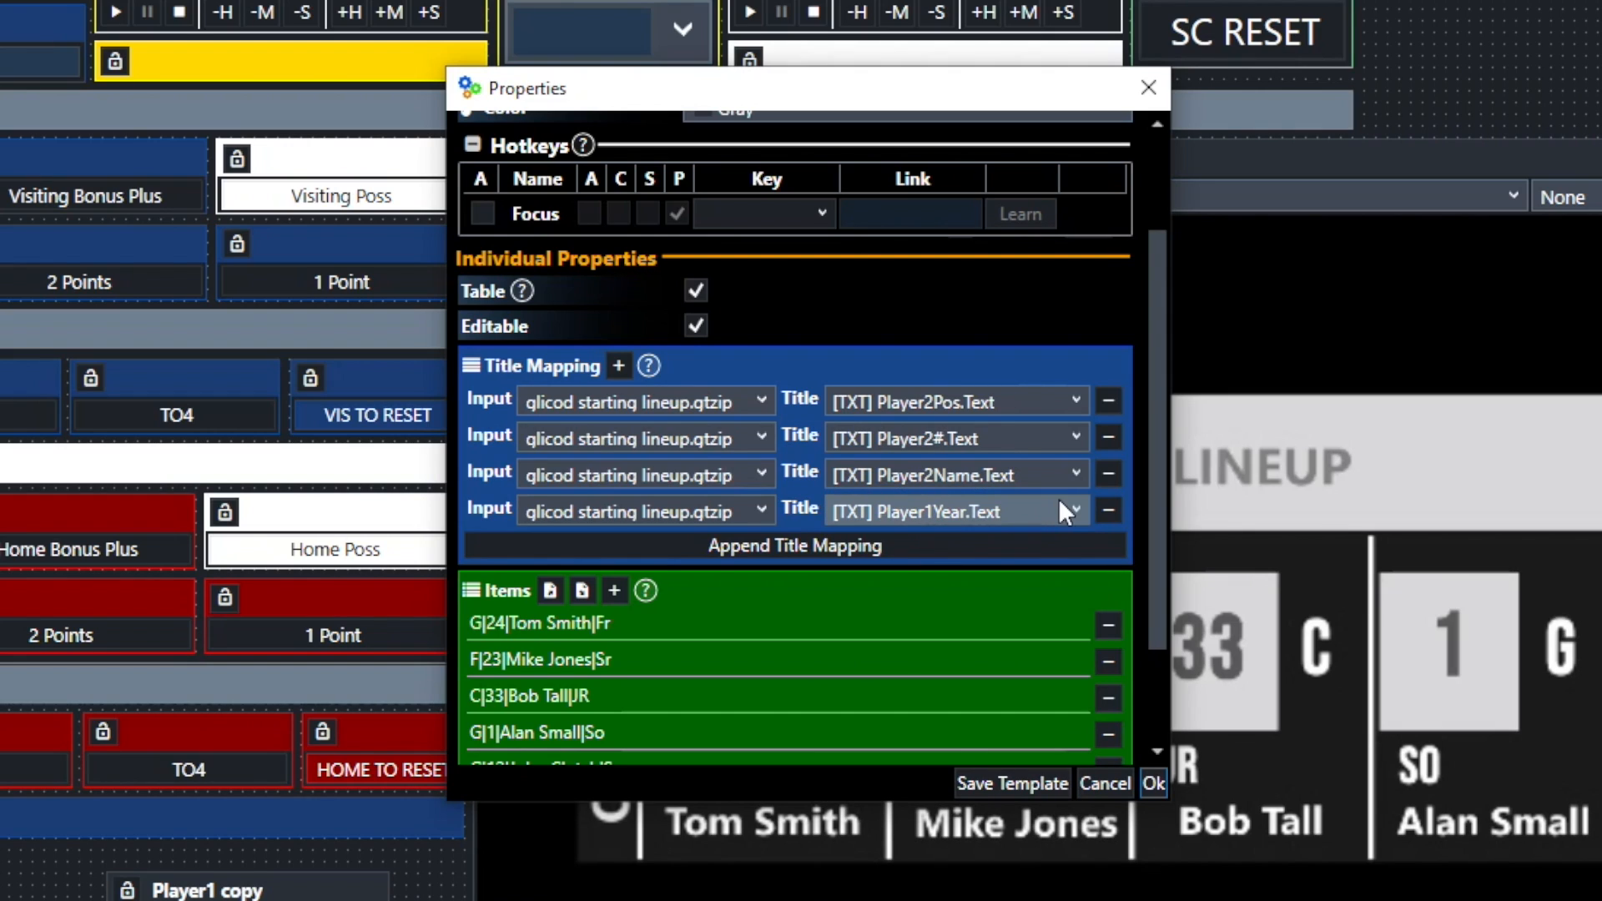
click(1077, 510)
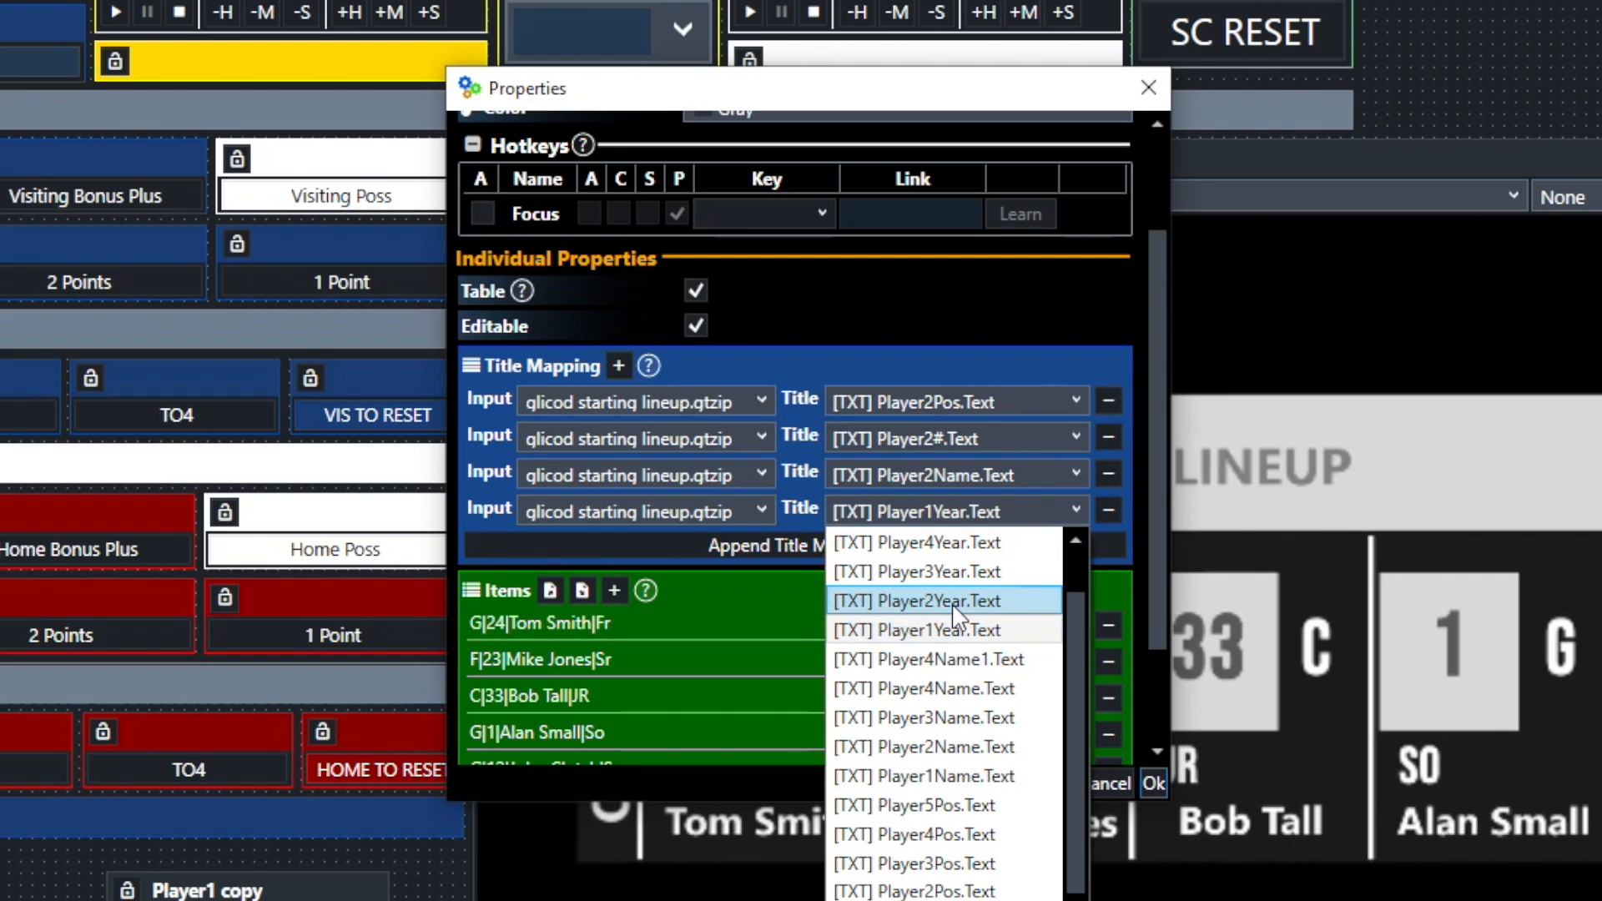
click(956, 602)
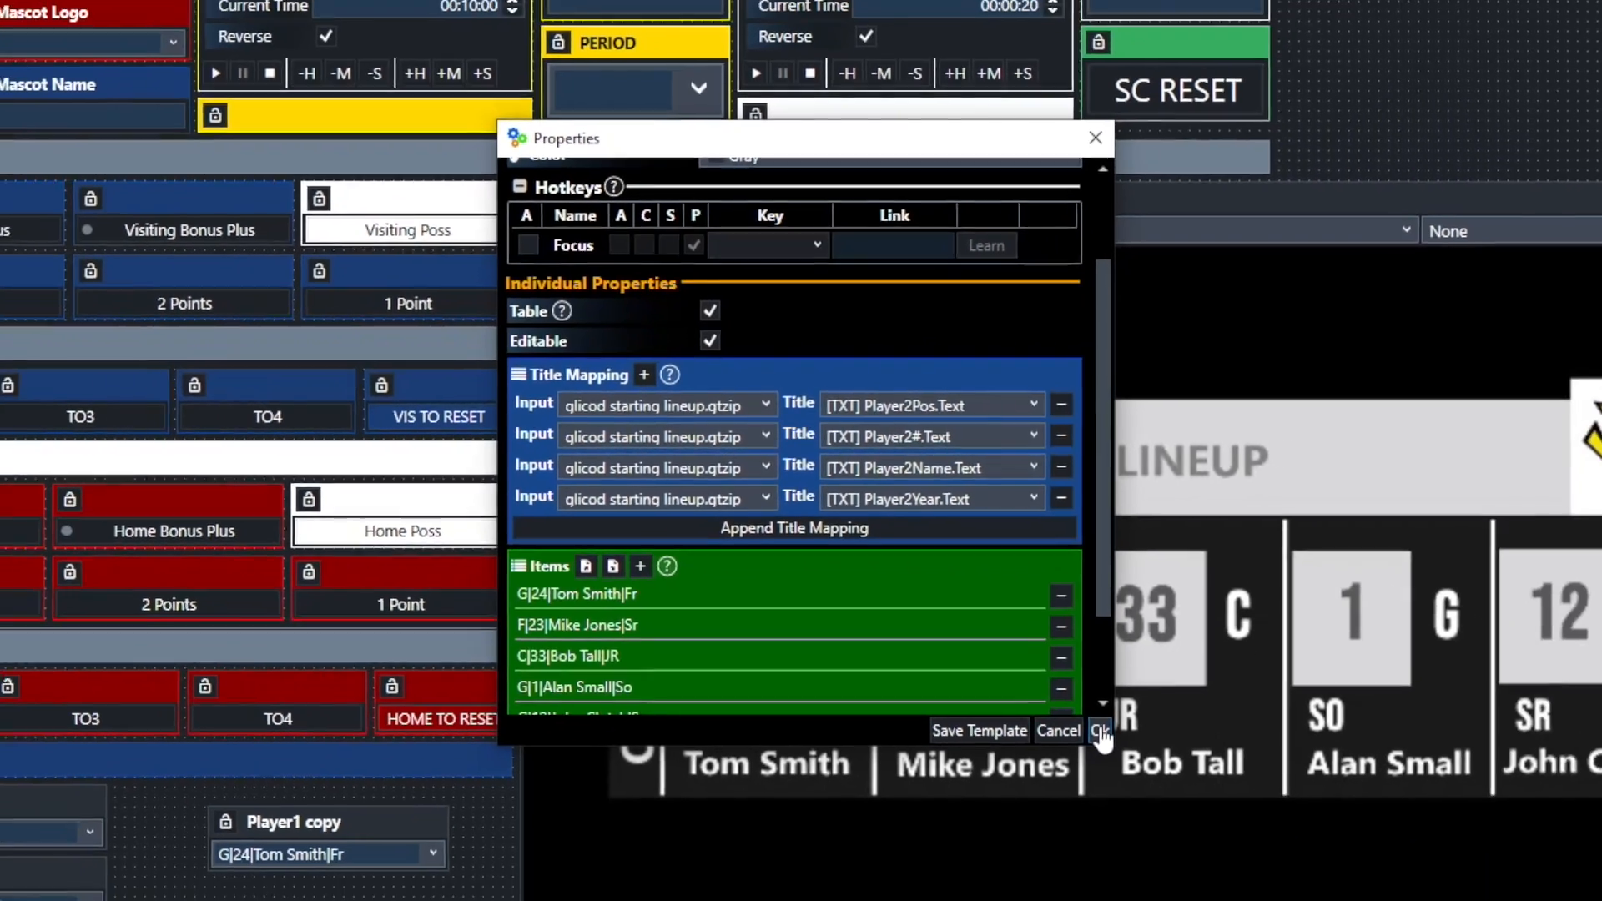
click(1154, 784)
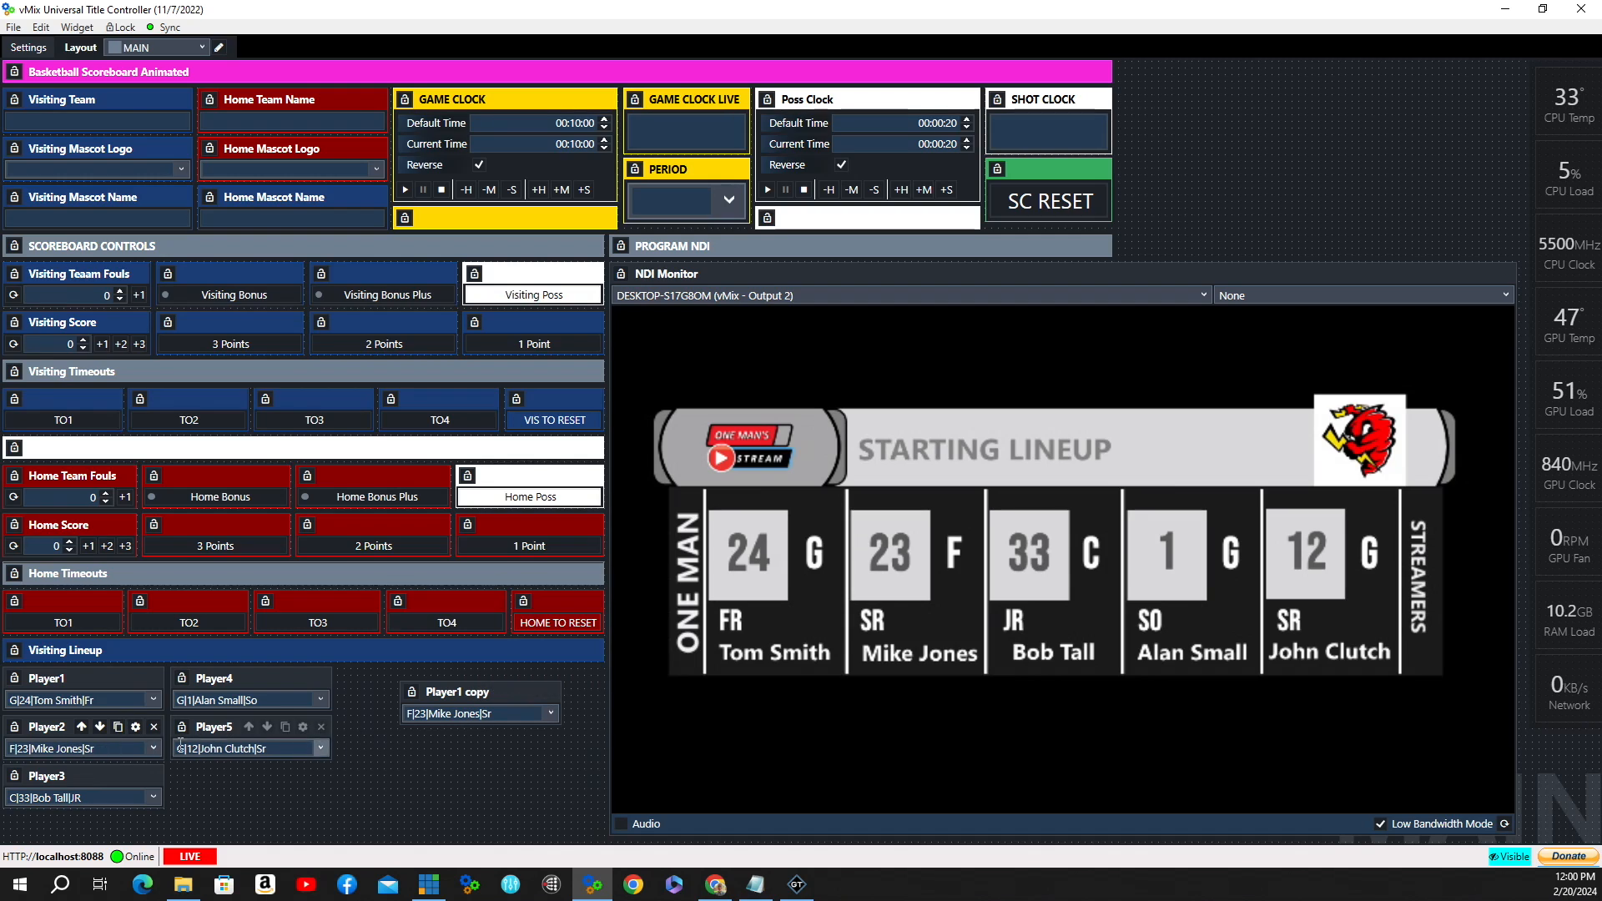
- Switch the Player2 widget to the number 12 guard and remove the Player1 copy widget
click(153, 747)
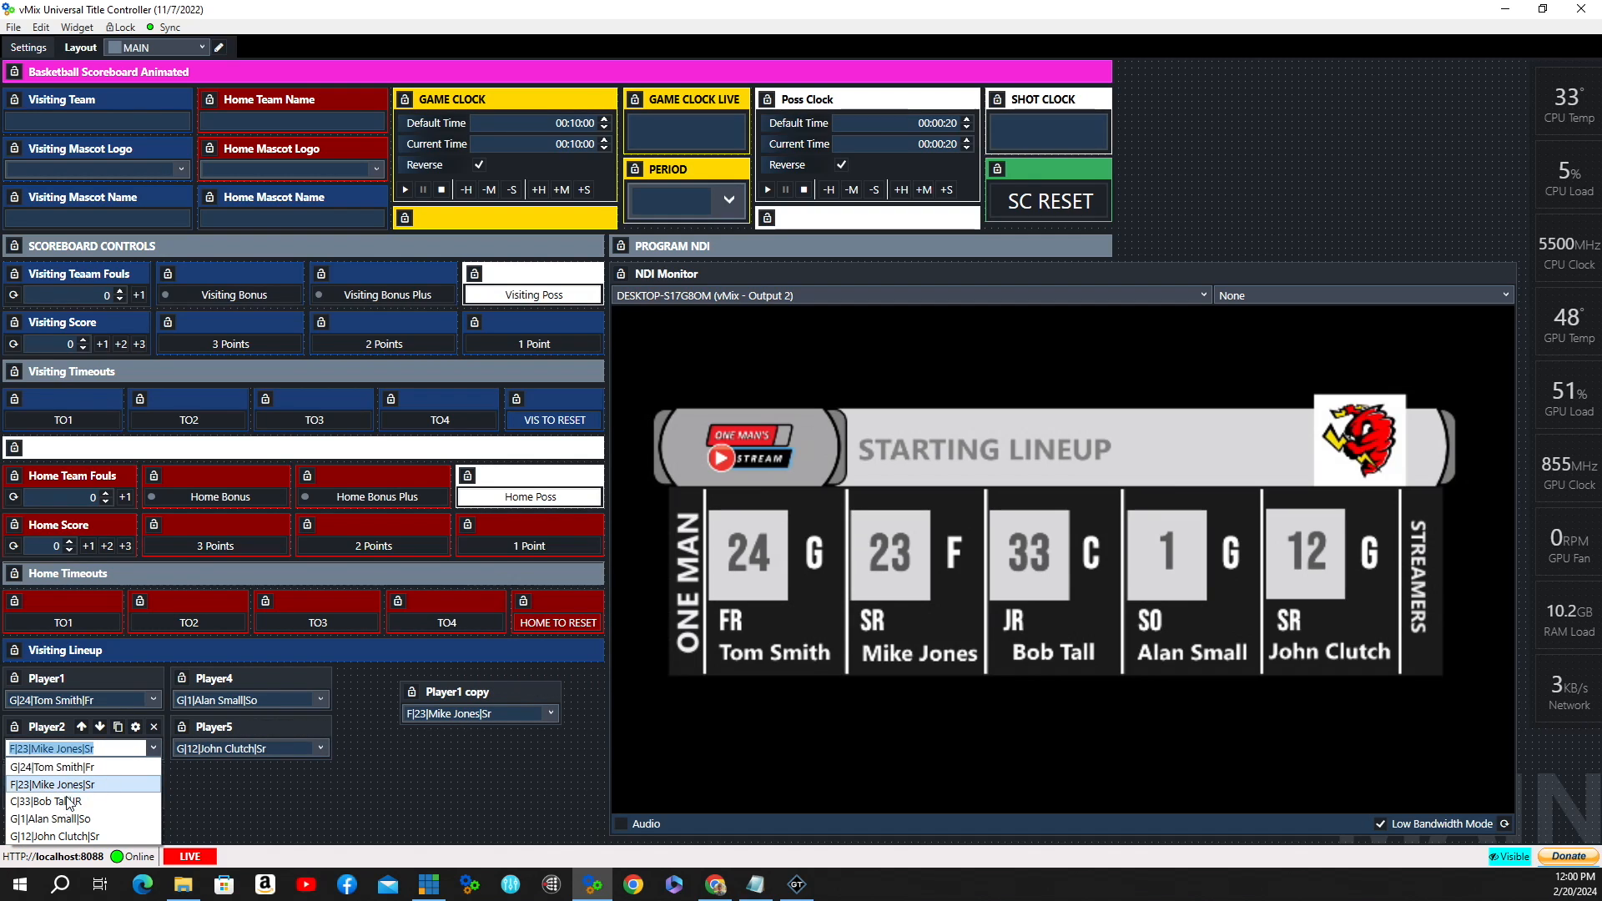
click(53, 836)
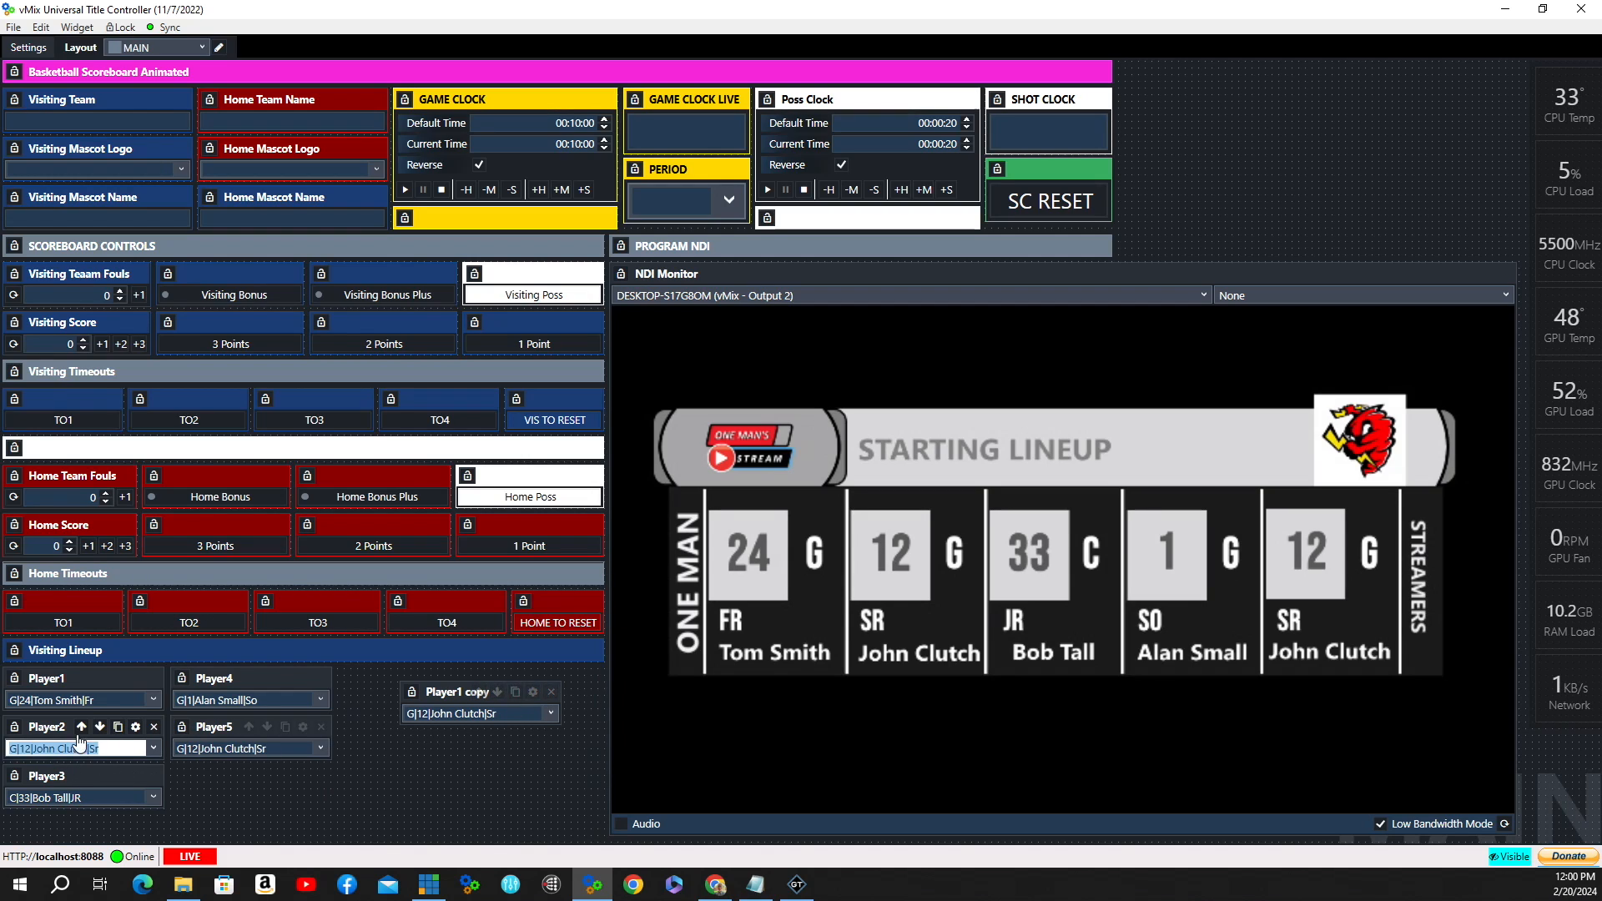
click(552, 693)
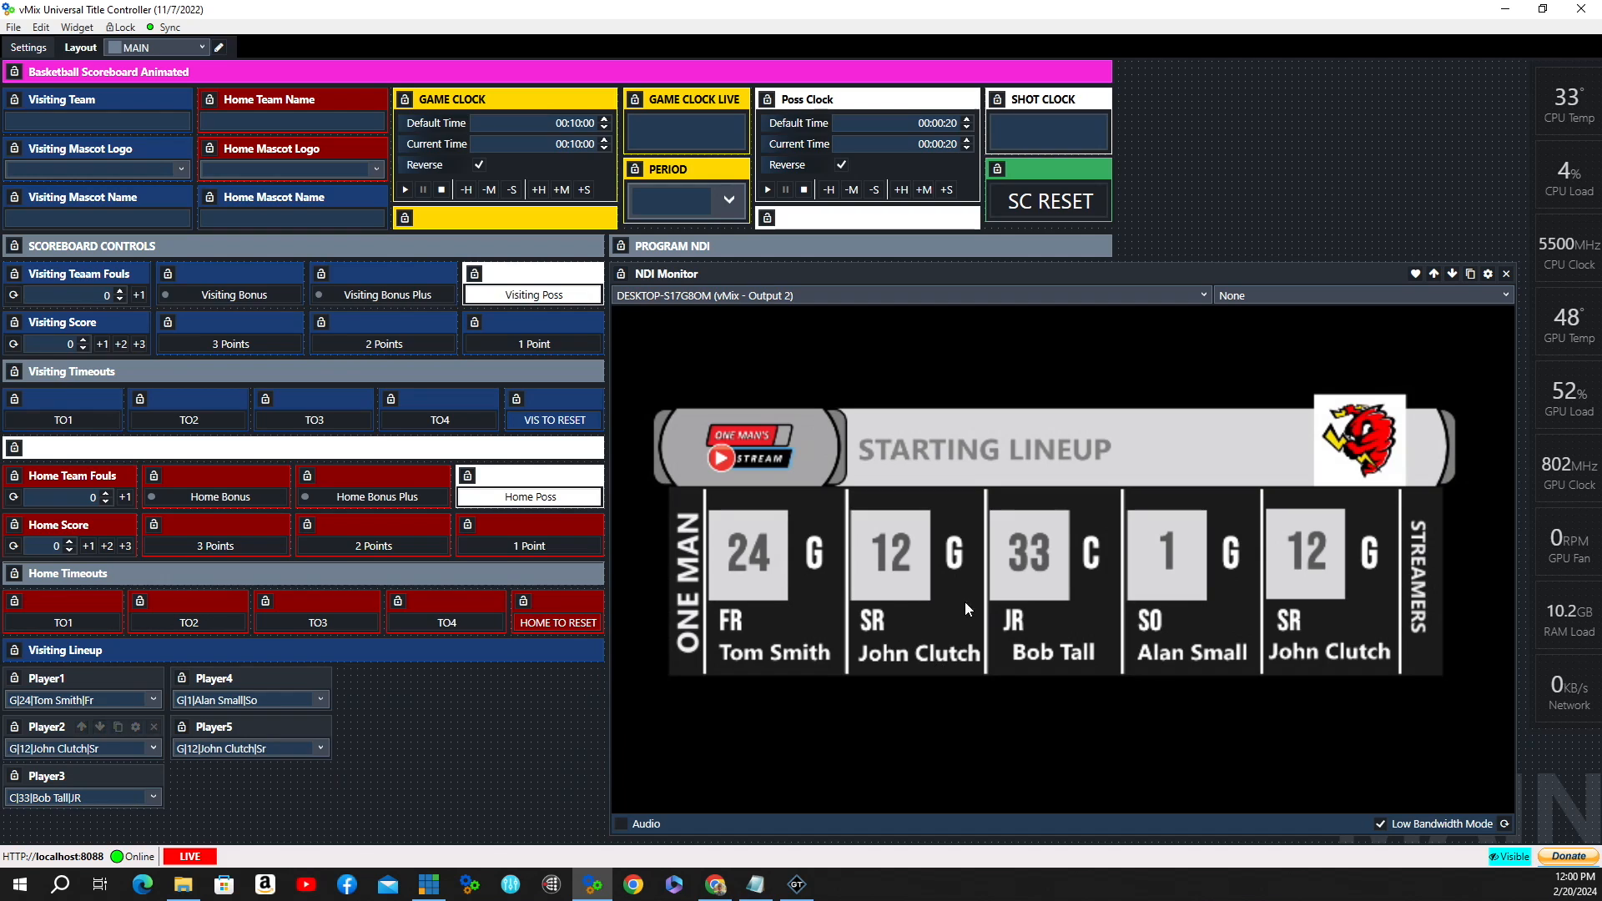
- Return the Player2 widget to the number 23 forward entry
click(156, 749)
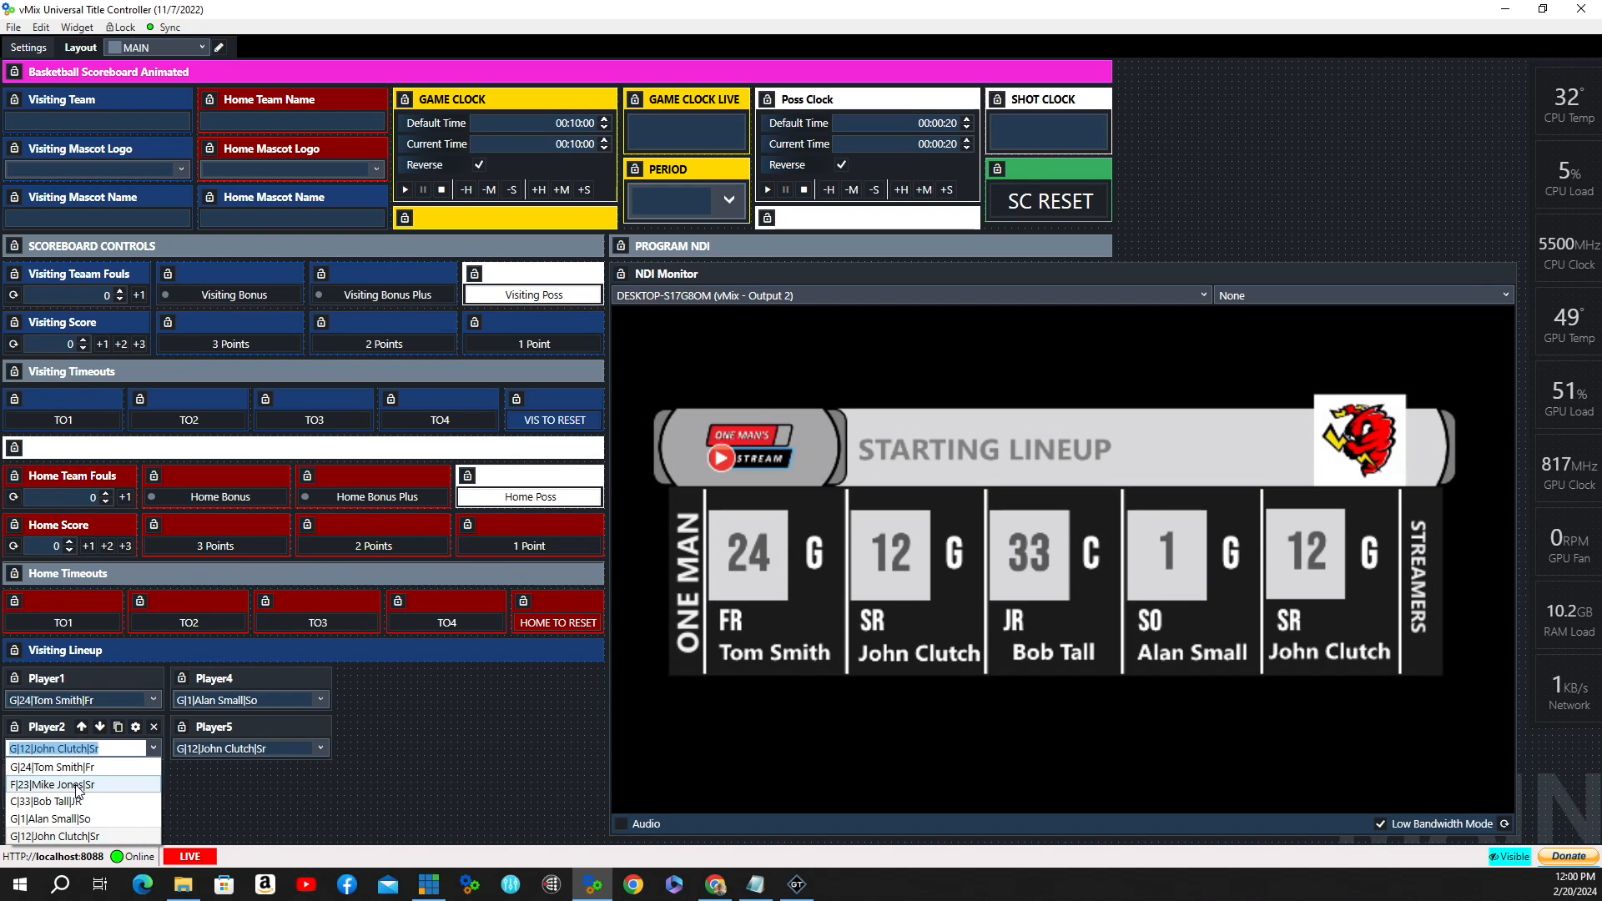
click(74, 786)
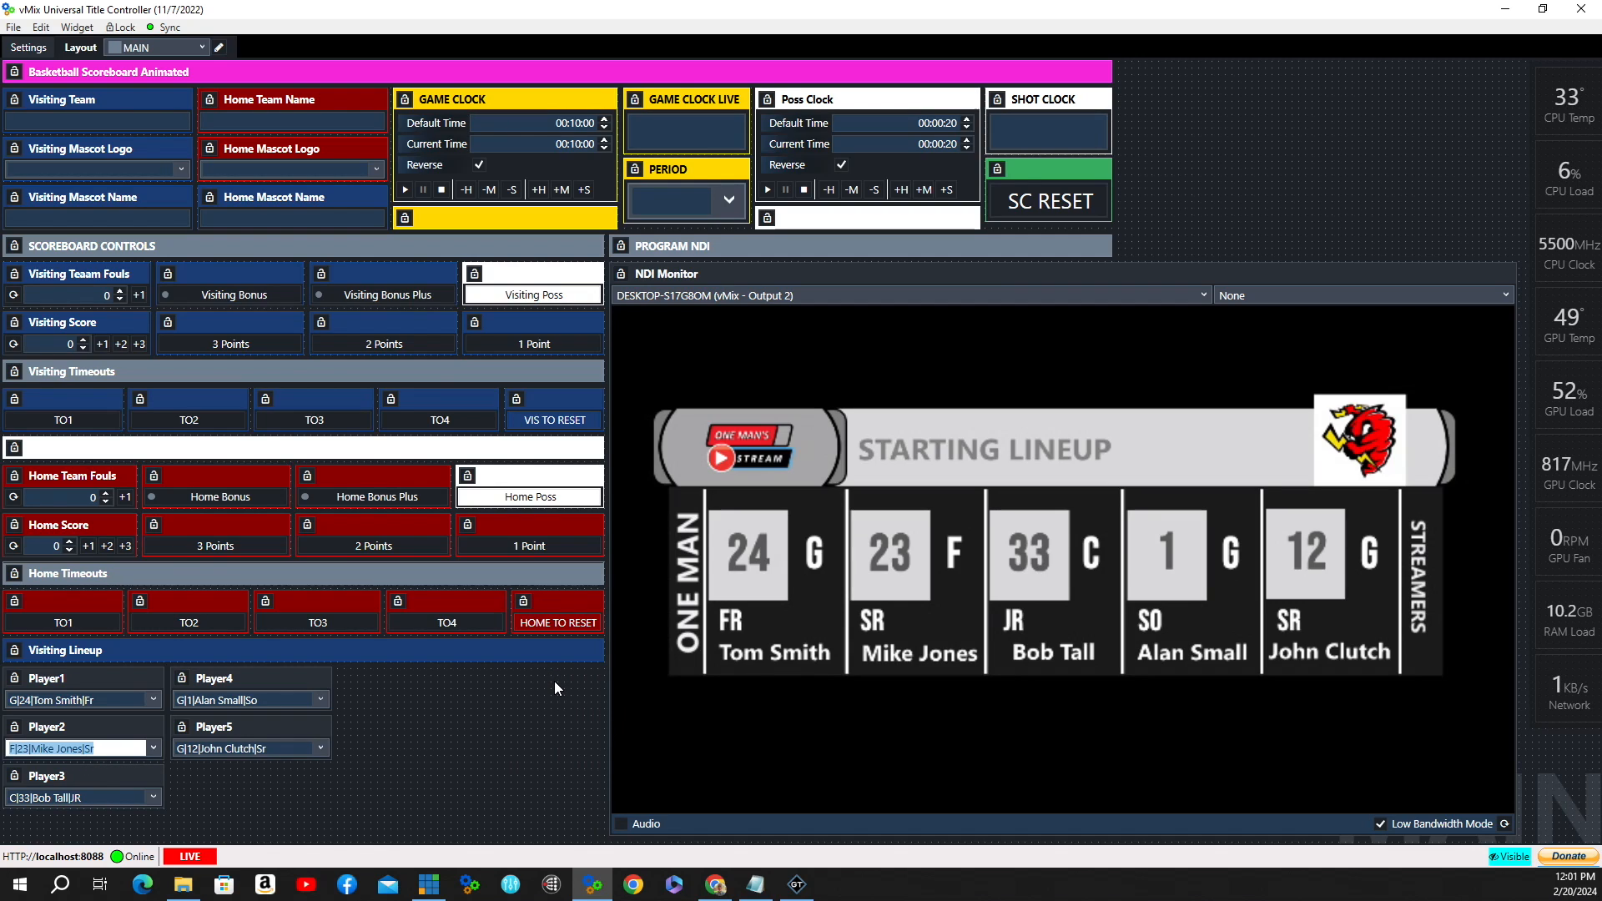
- Review the title mappings in the properties of the Player3, Player4 and Player5 list widgets
mouse_move(579, 653)
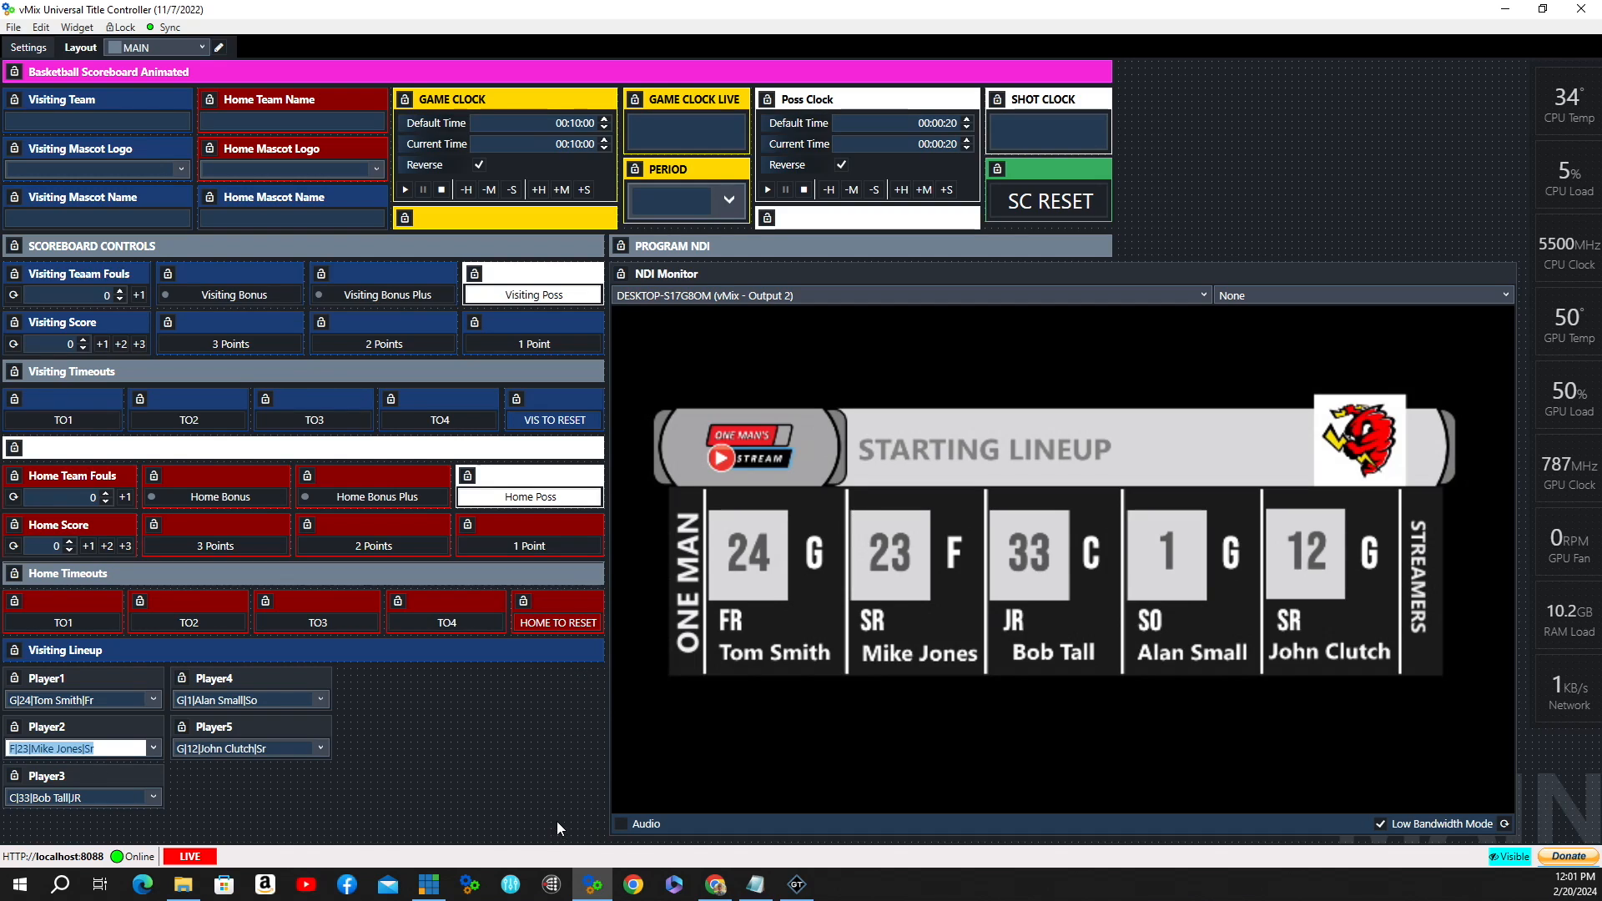
click(137, 778)
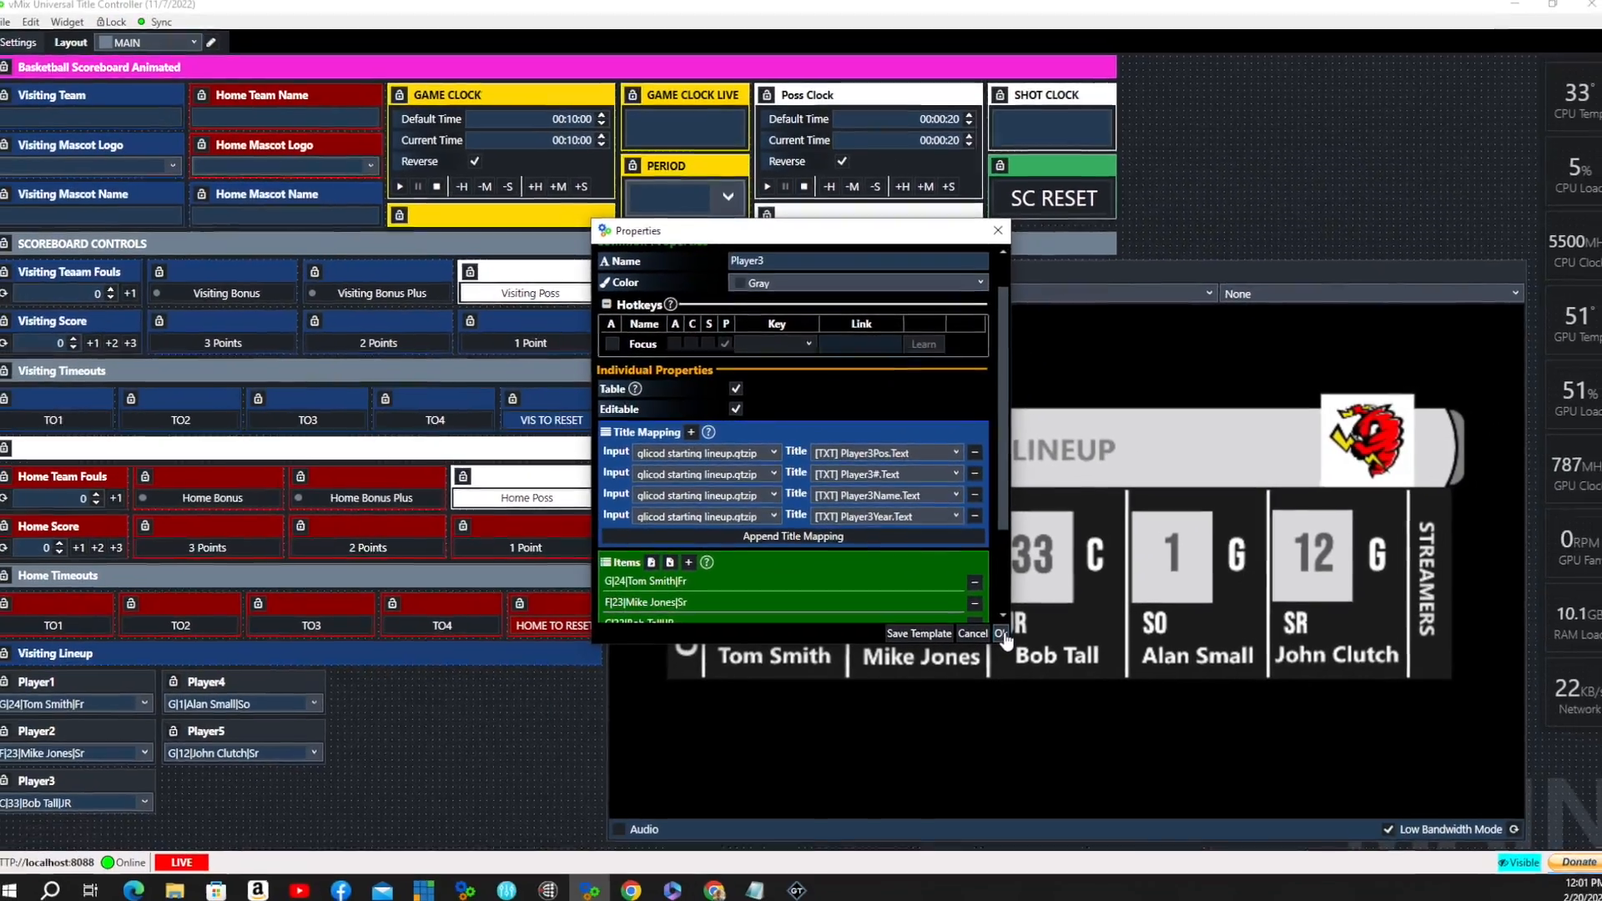
click(1056, 690)
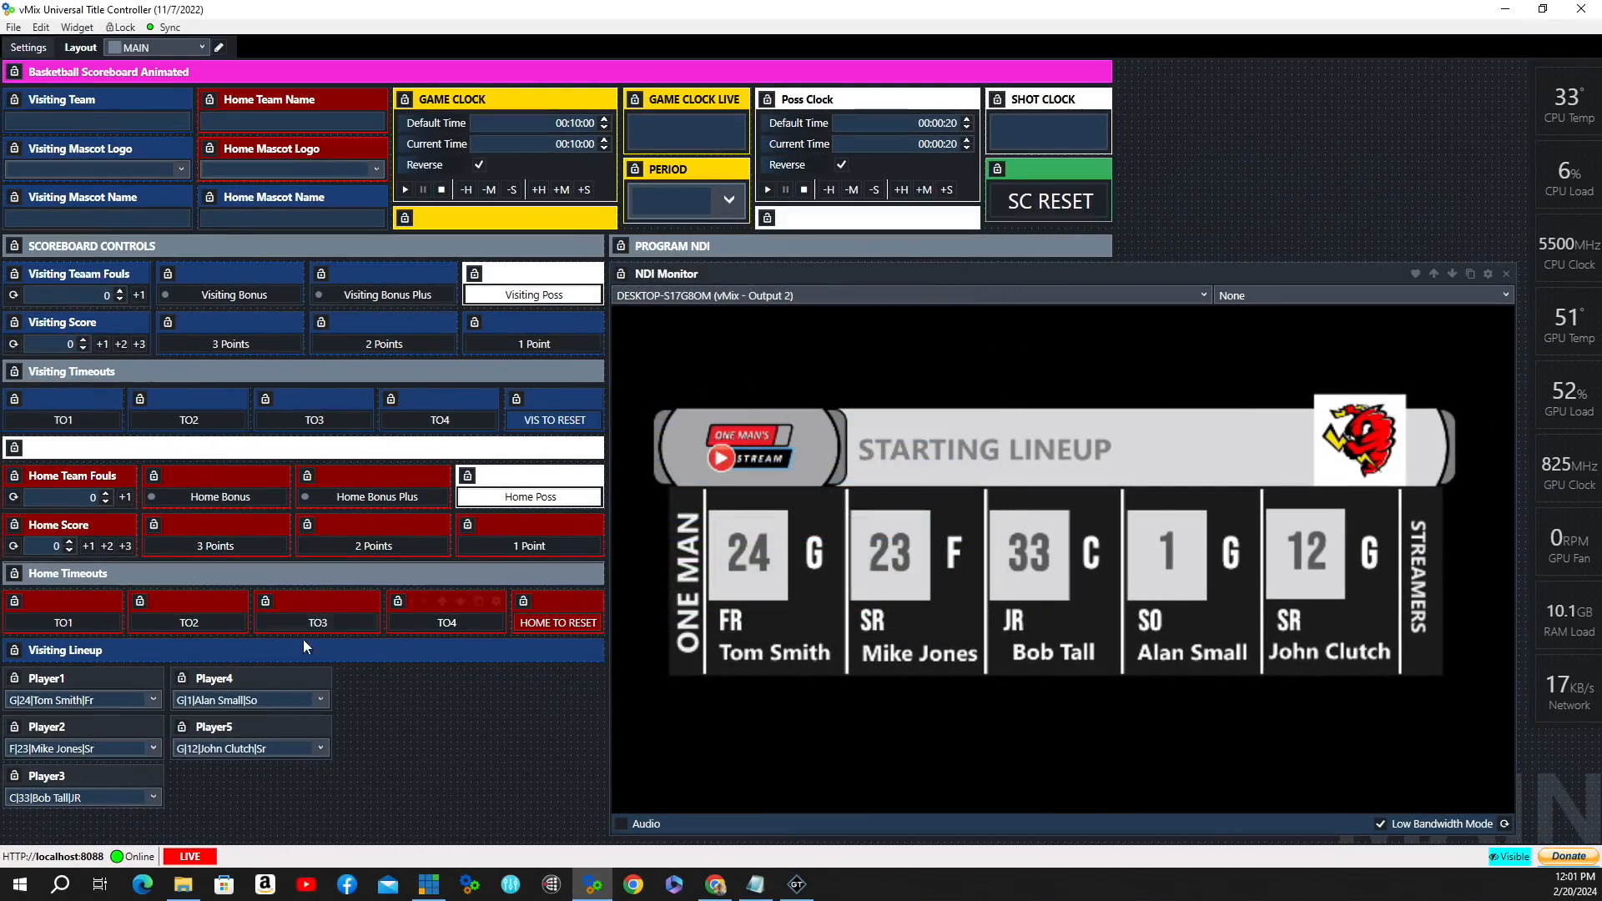
mouse_move(185, 764)
click(303, 677)
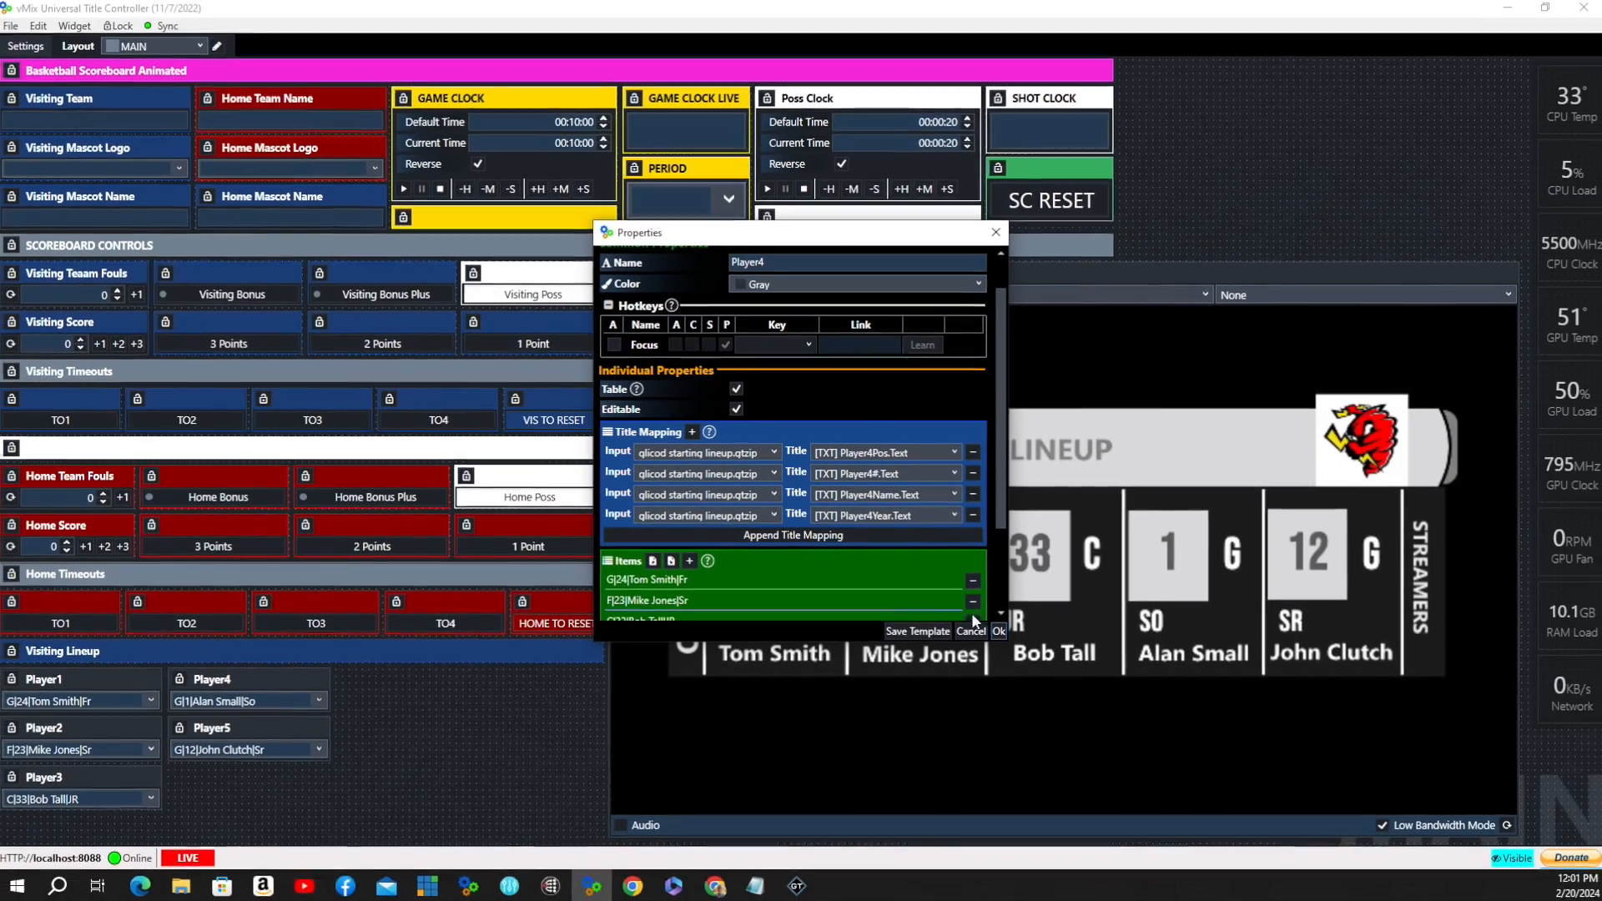
click(1129, 774)
mouse_move(285, 733)
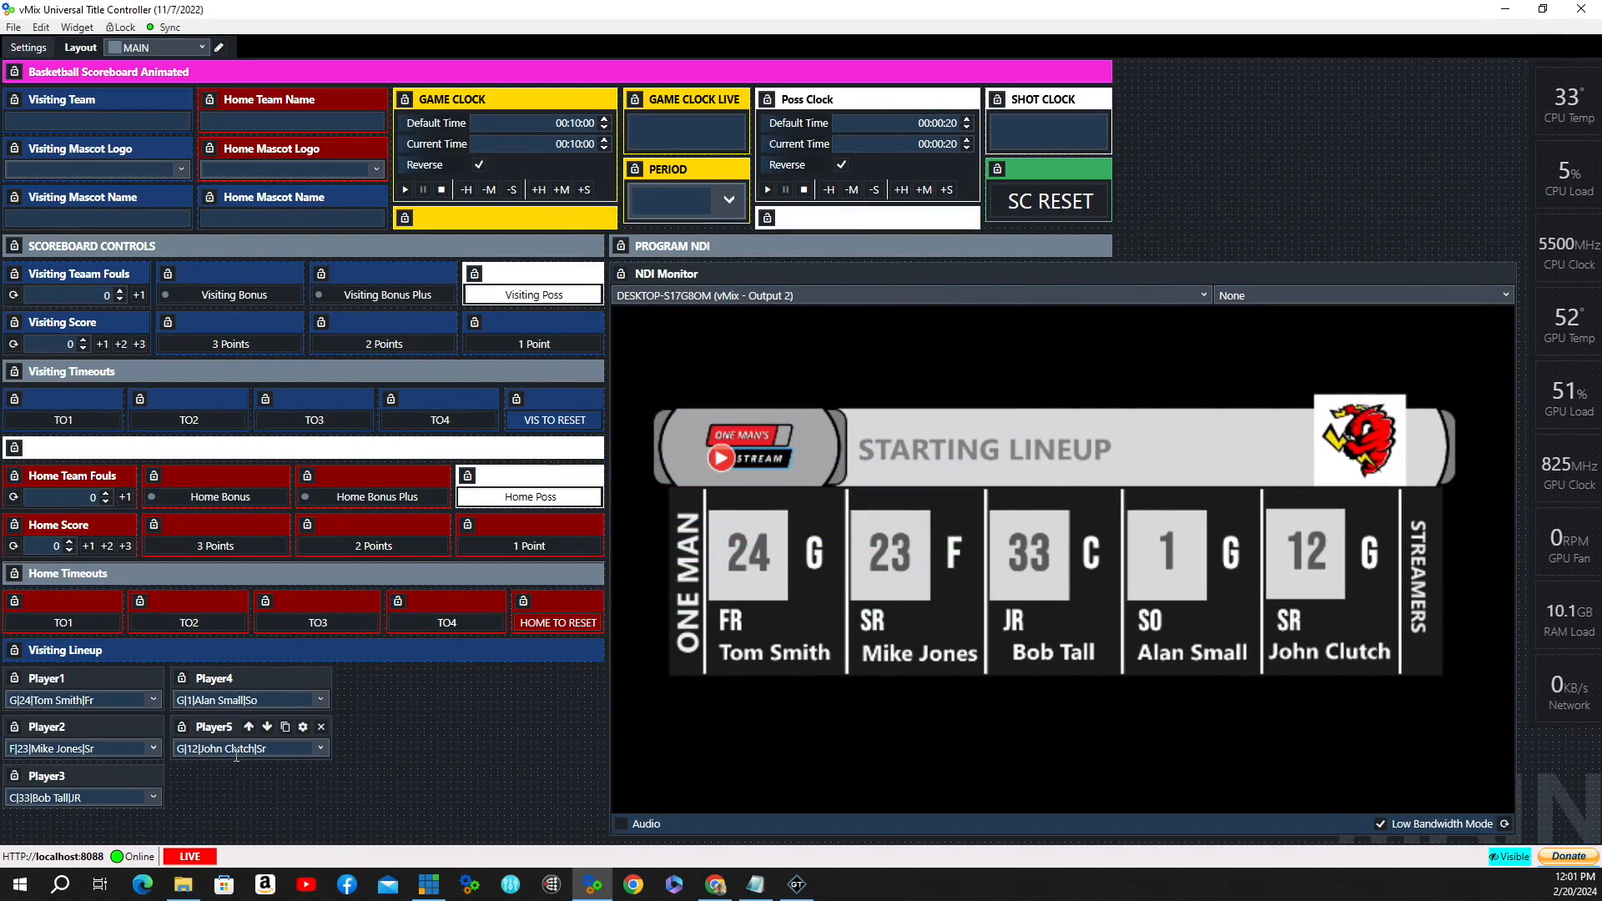
click(303, 728)
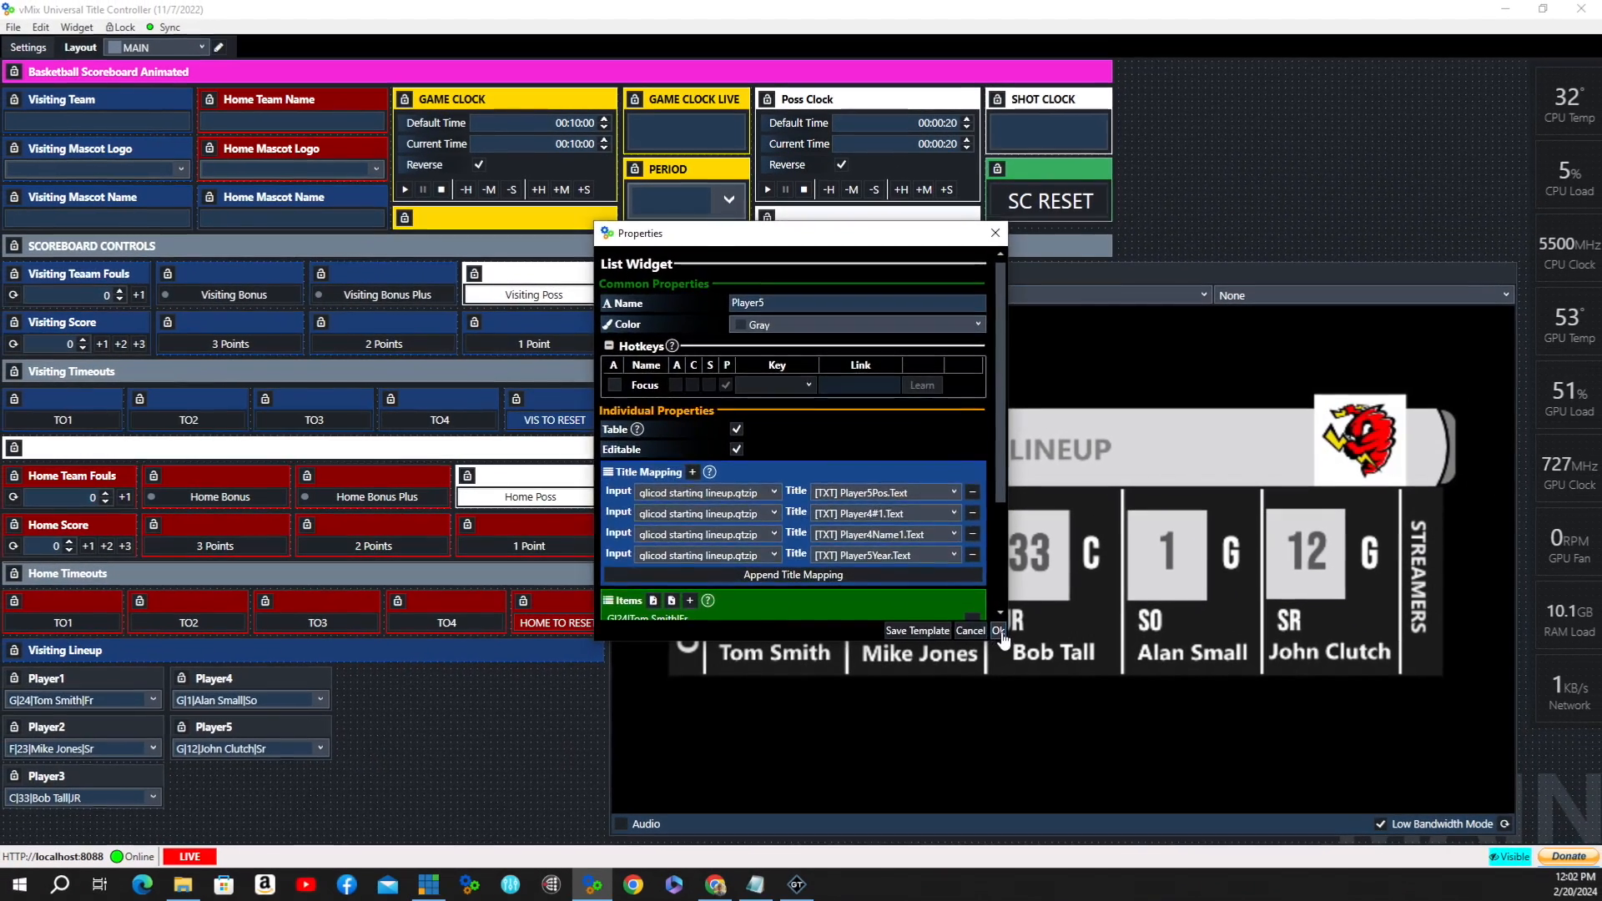
click(1000, 632)
- Switch the Player5 widget to the number 1 guard and back to the number 12 guard
click(323, 749)
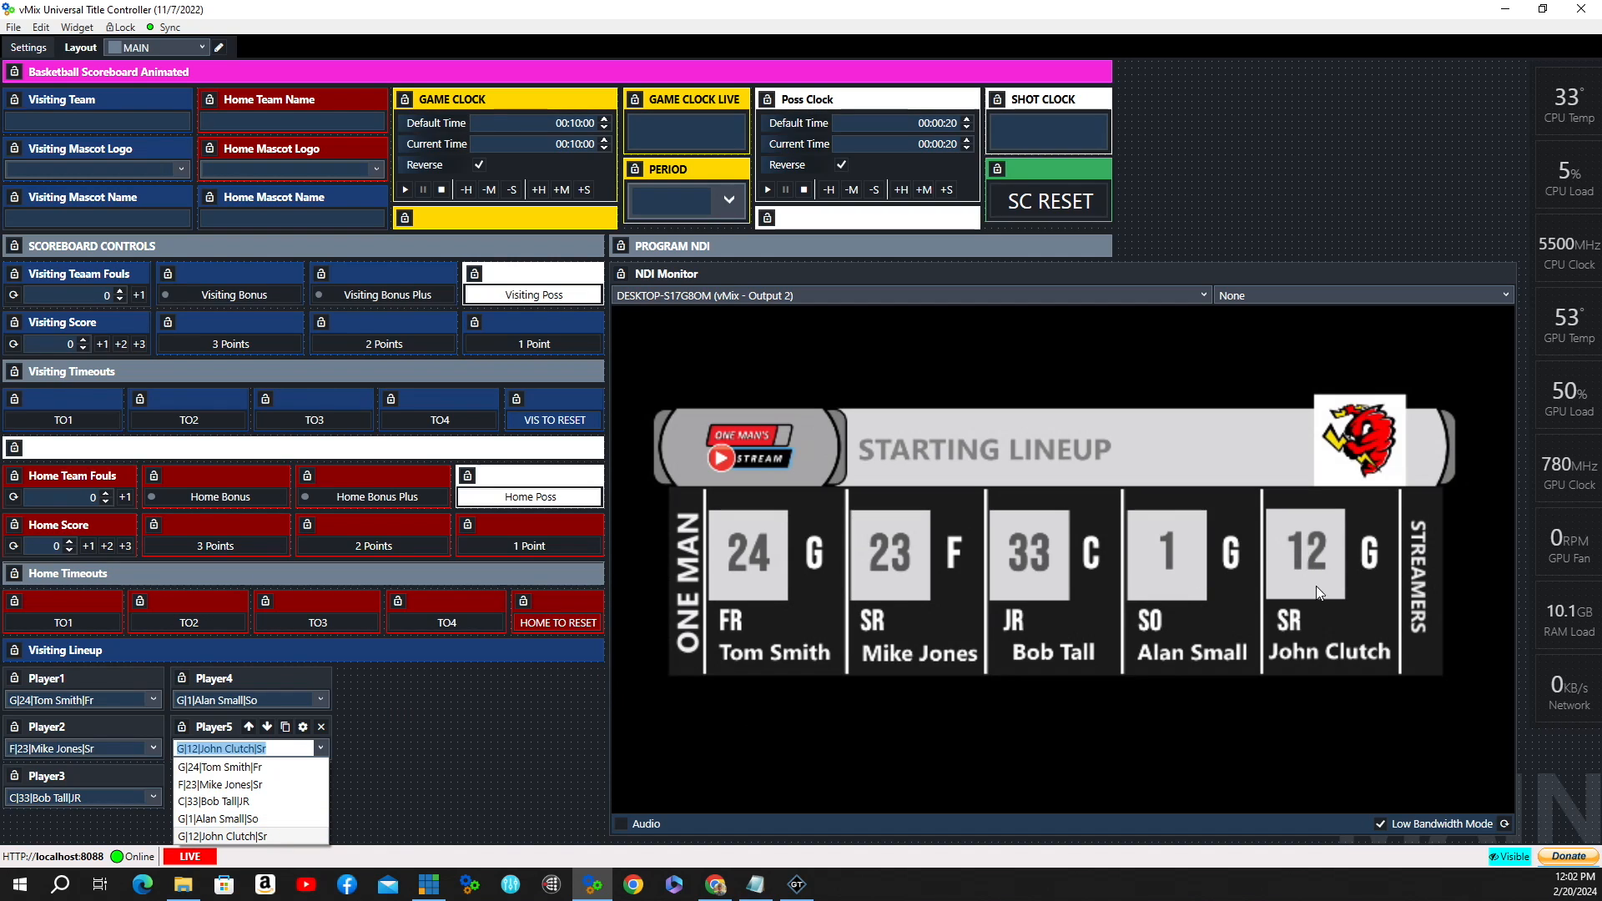
click(257, 819)
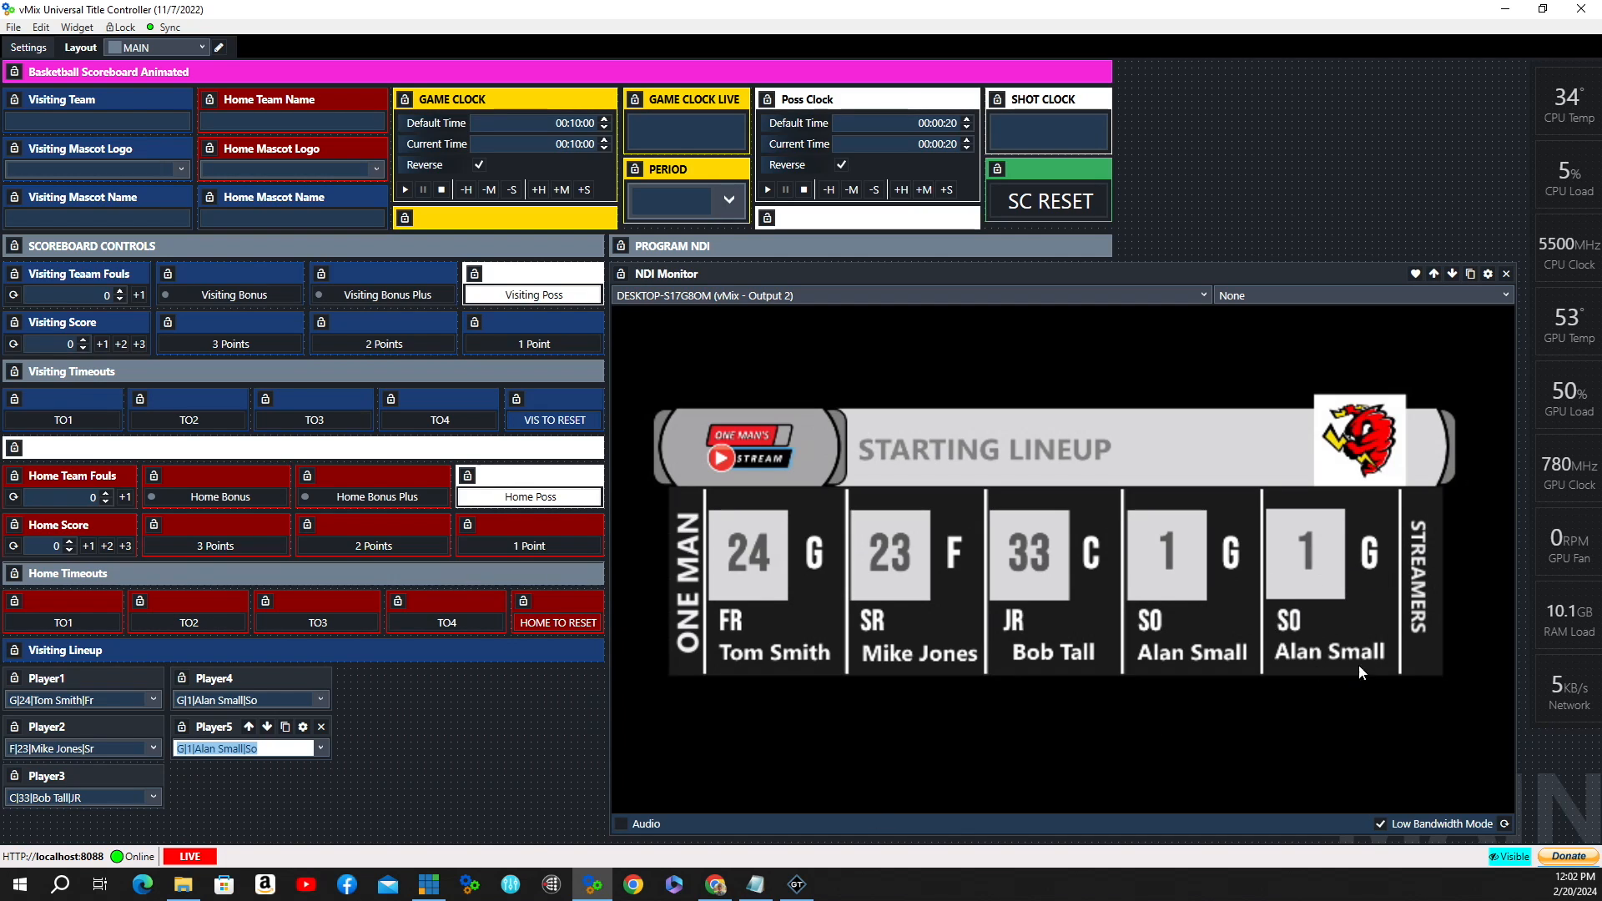
click(320, 748)
click(223, 836)
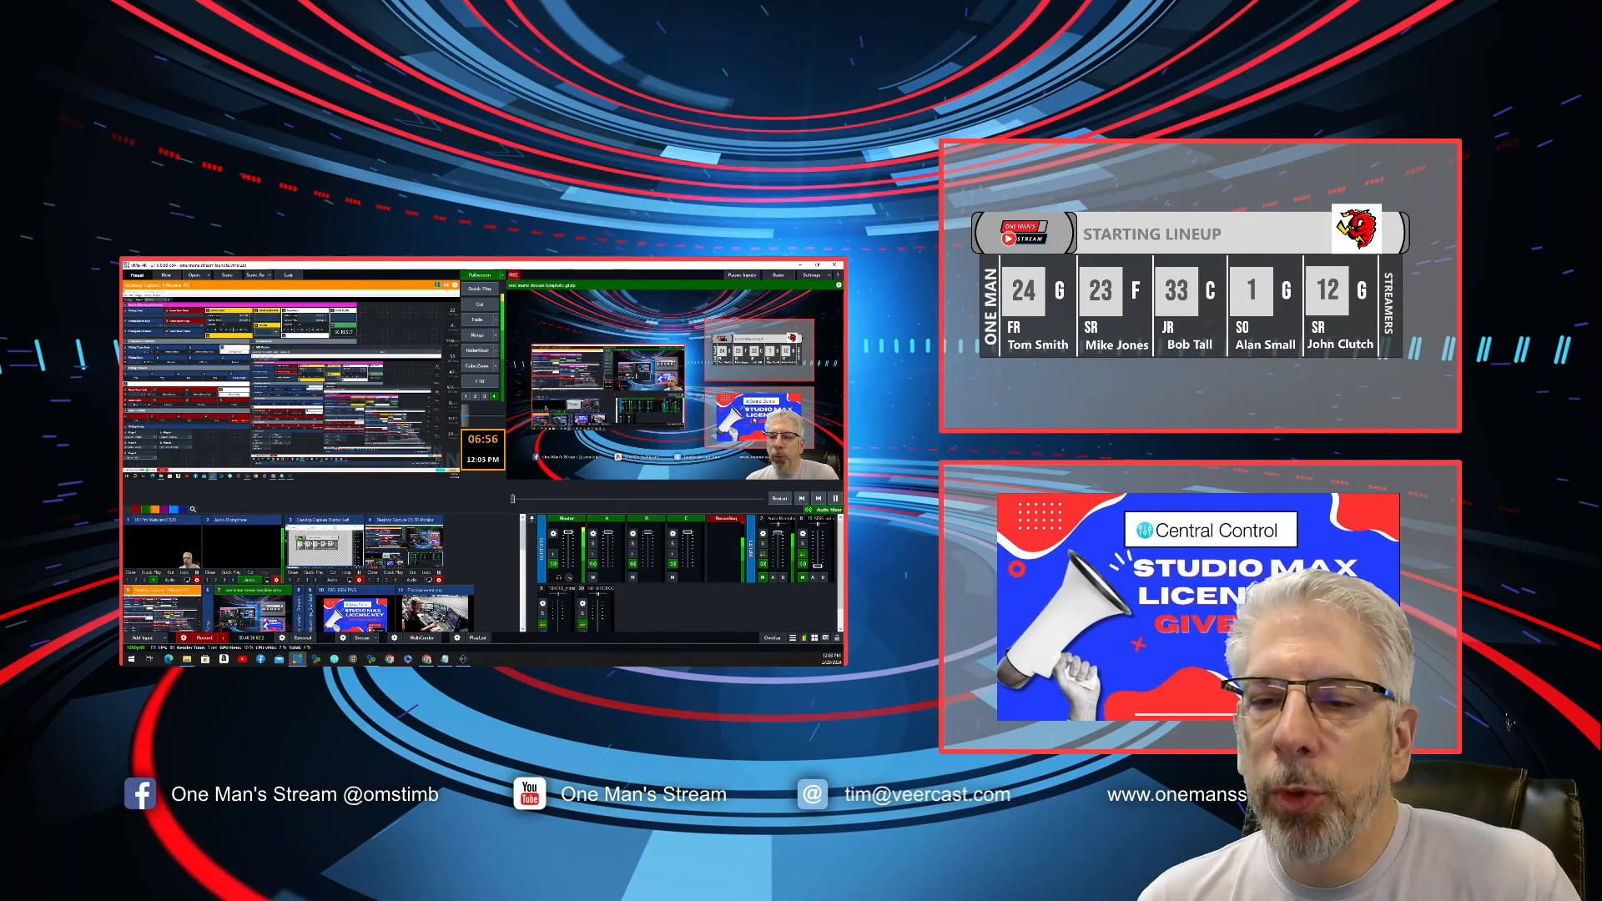
- In vMix, put the Studio Max license key giveaway graphic in preview and bring it to the output with a Merge transition
click(355, 614)
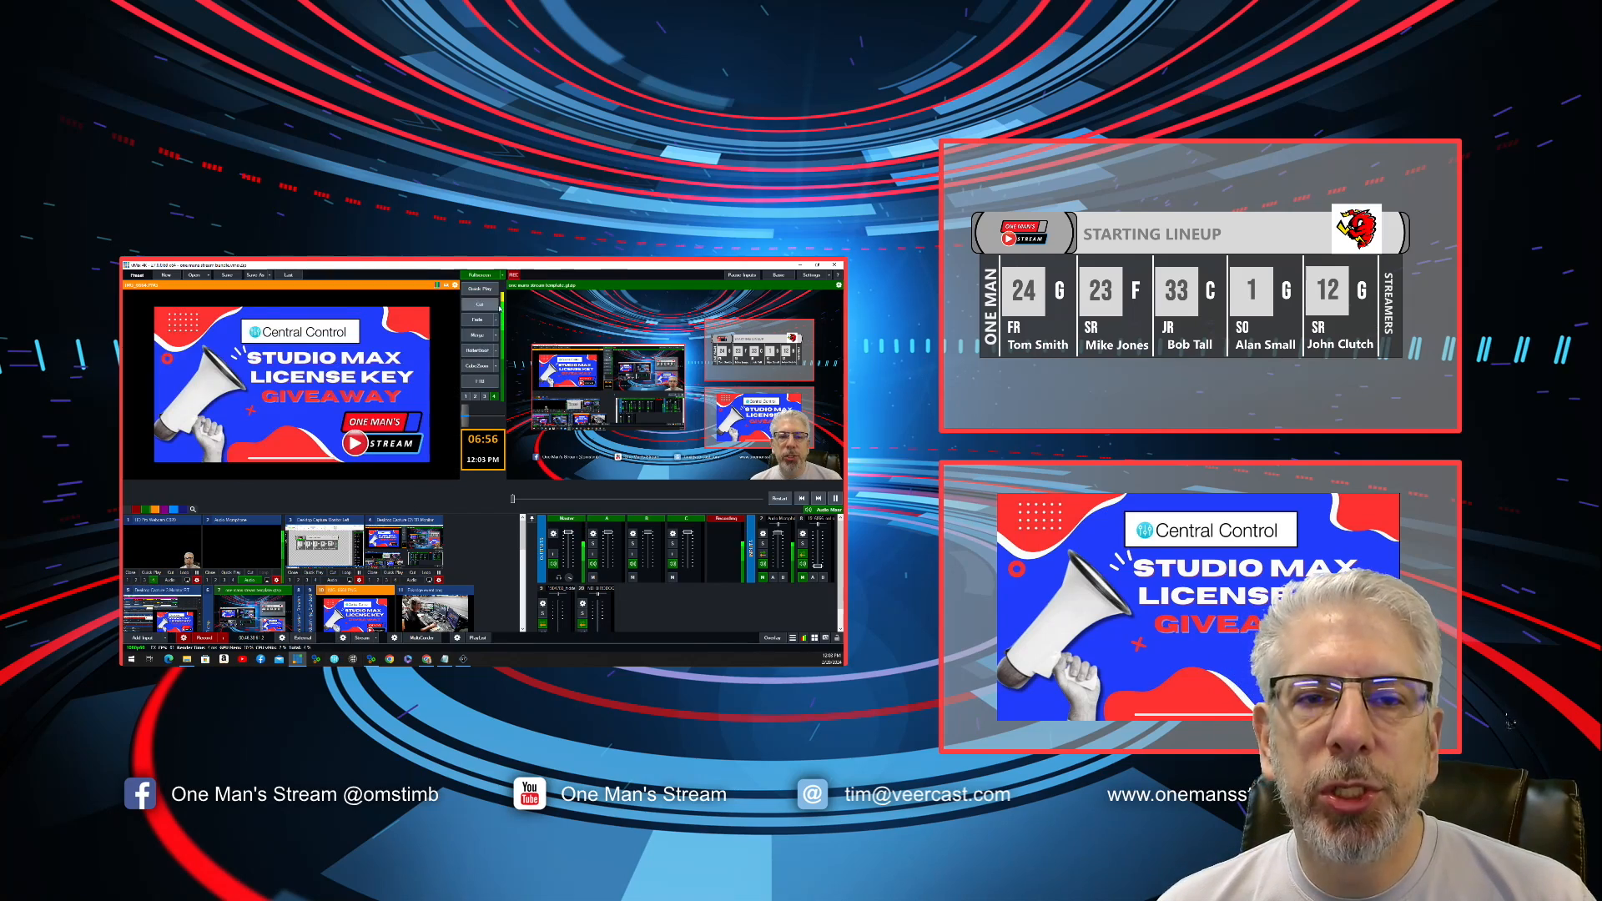
click(481, 335)
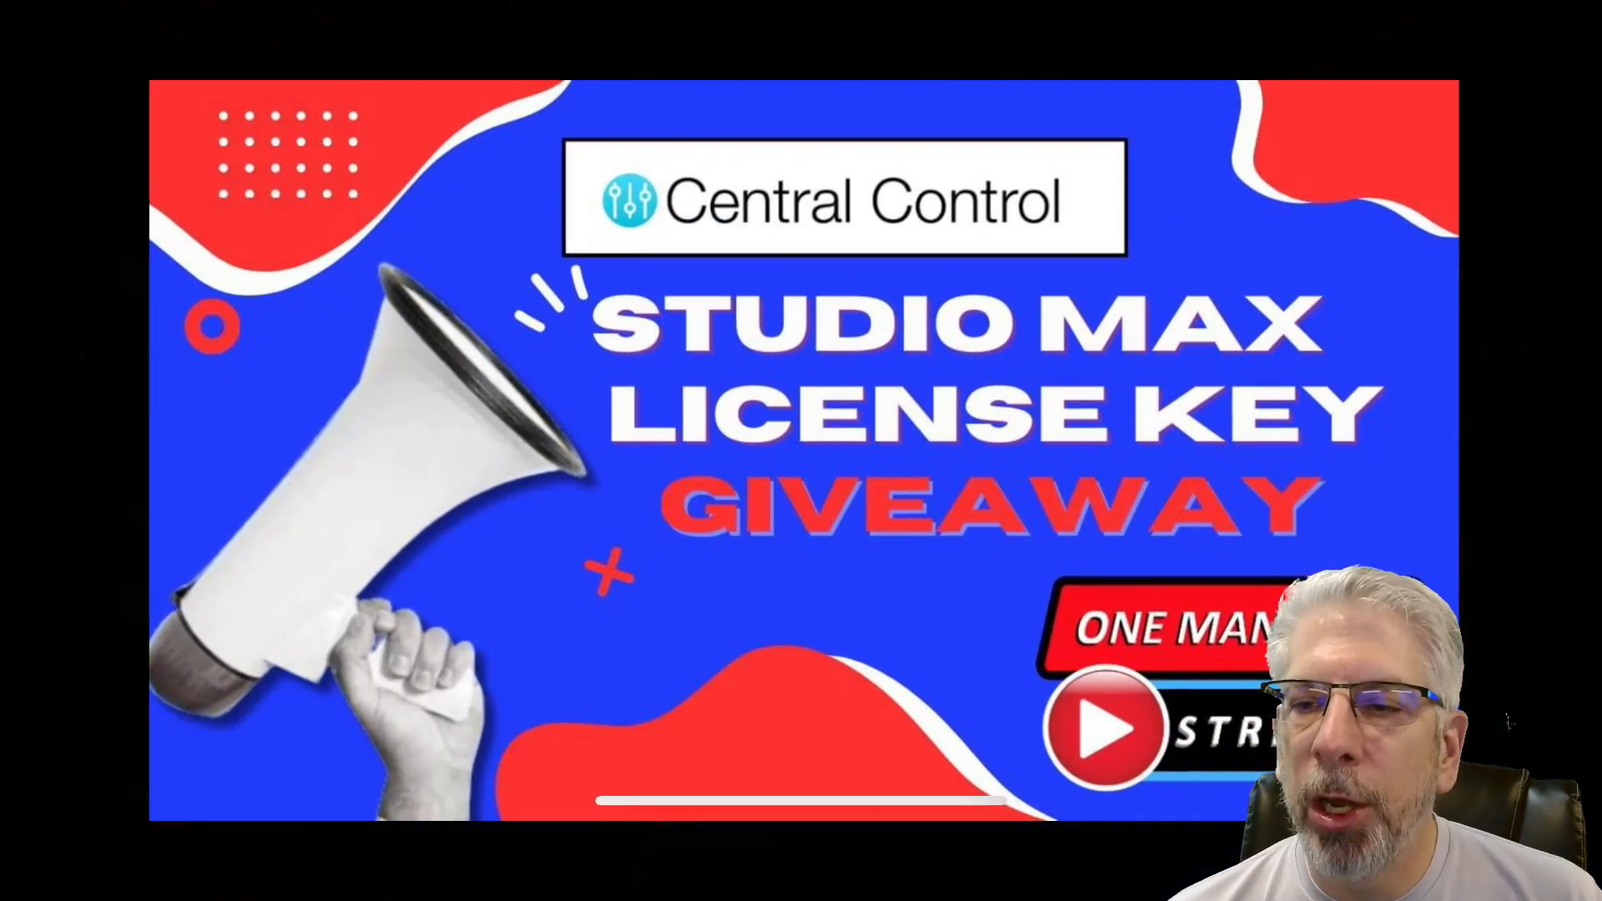